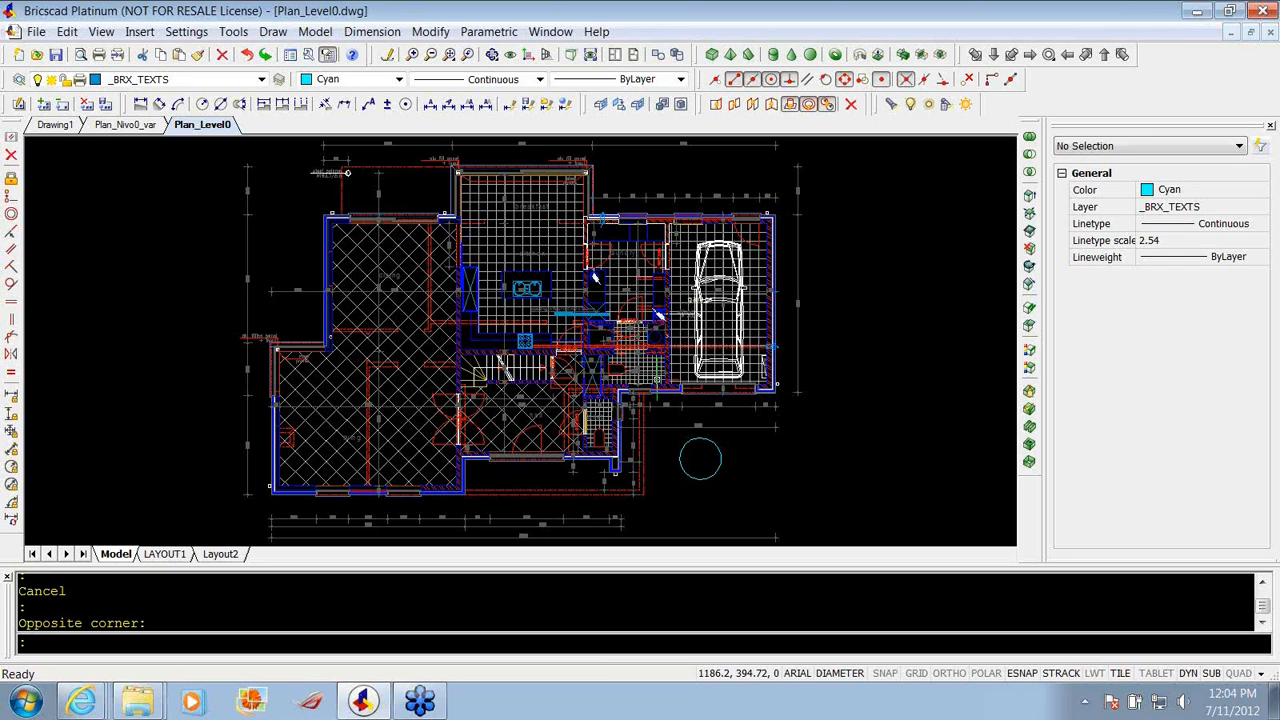
# Start a new drawing with the wizard, using 3D Modeling, Metric settings, Decimal units at 0.0000 precision and Decimal Degrees at 0.00.
pyautogui.click(37, 32)
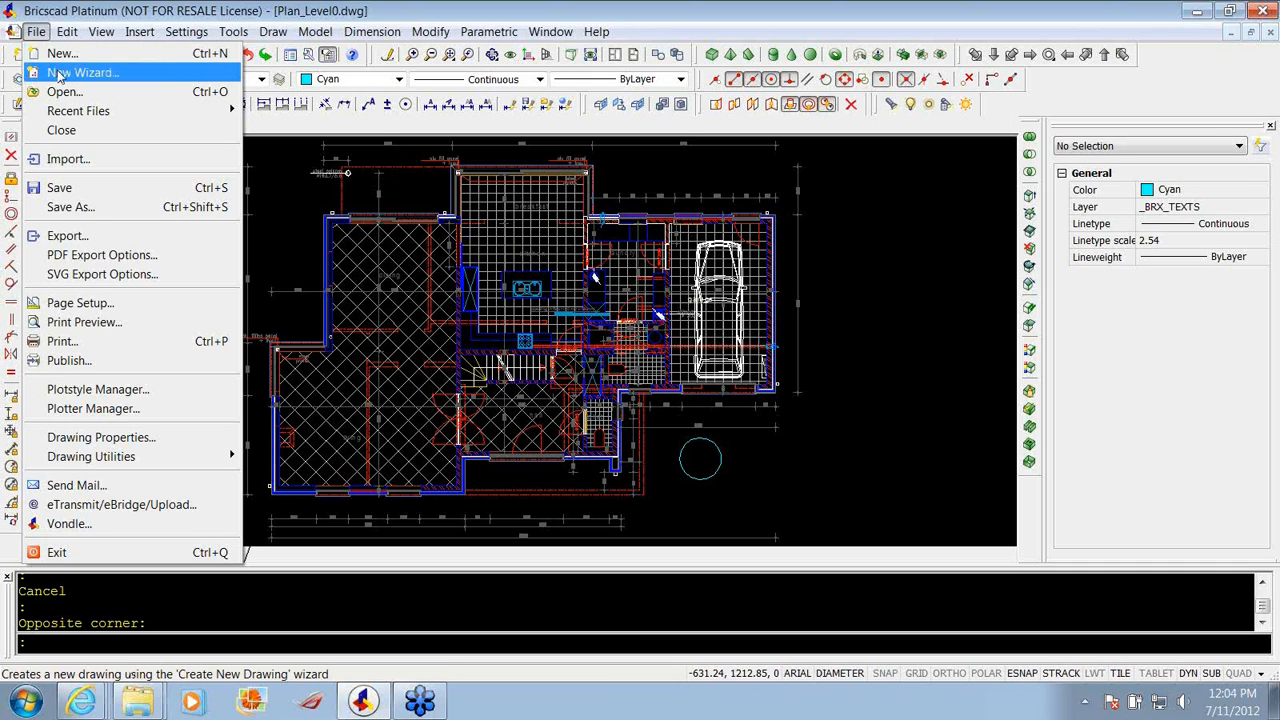
pyautogui.click(60, 76)
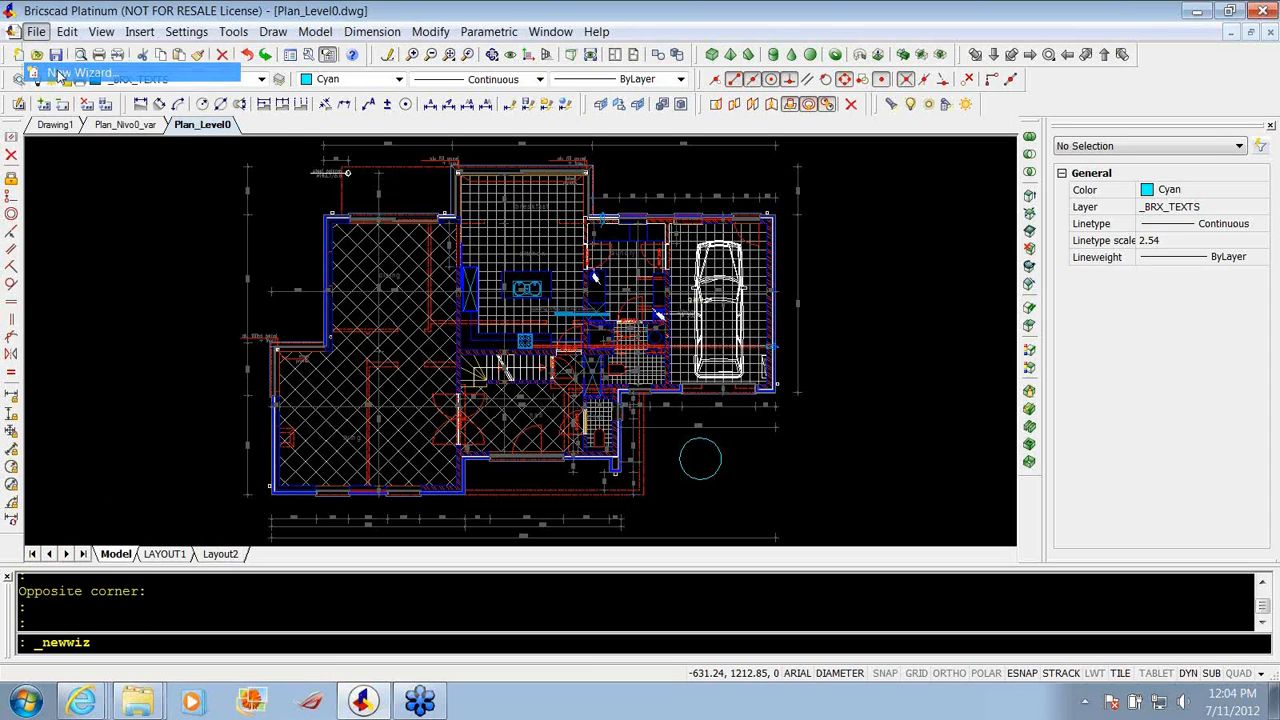
pyautogui.click(676, 516)
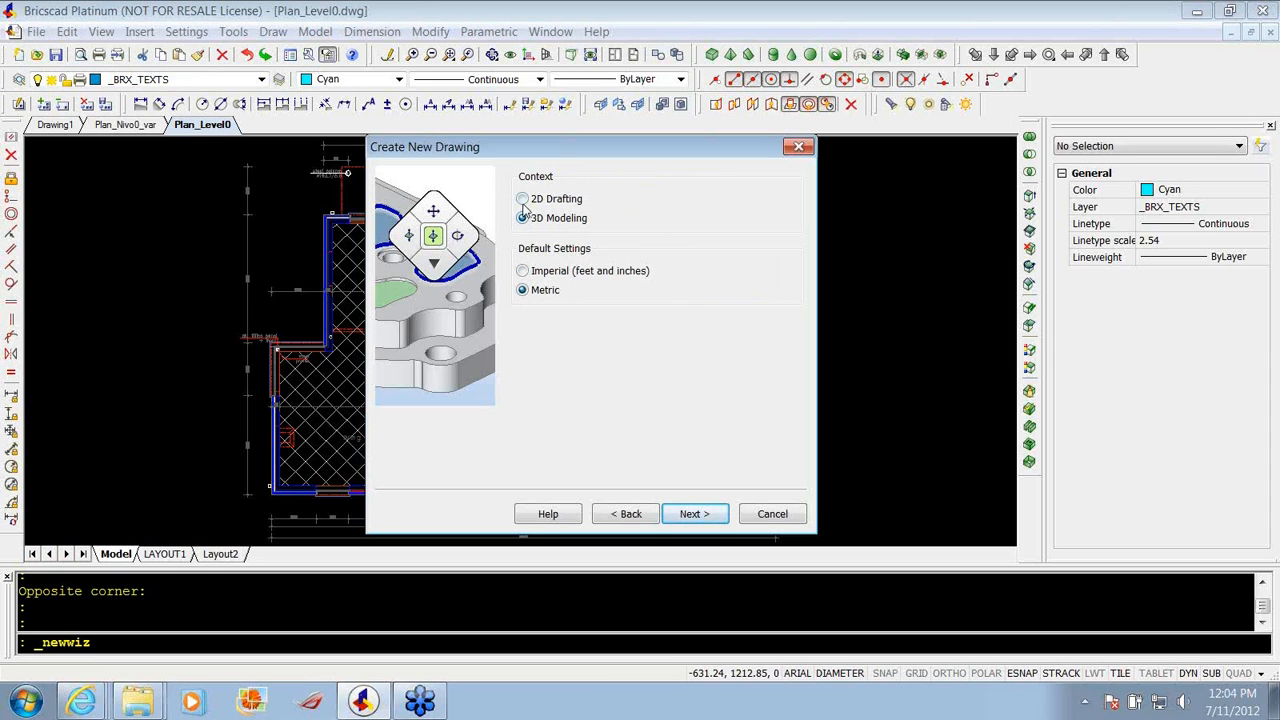
pyautogui.click(694, 514)
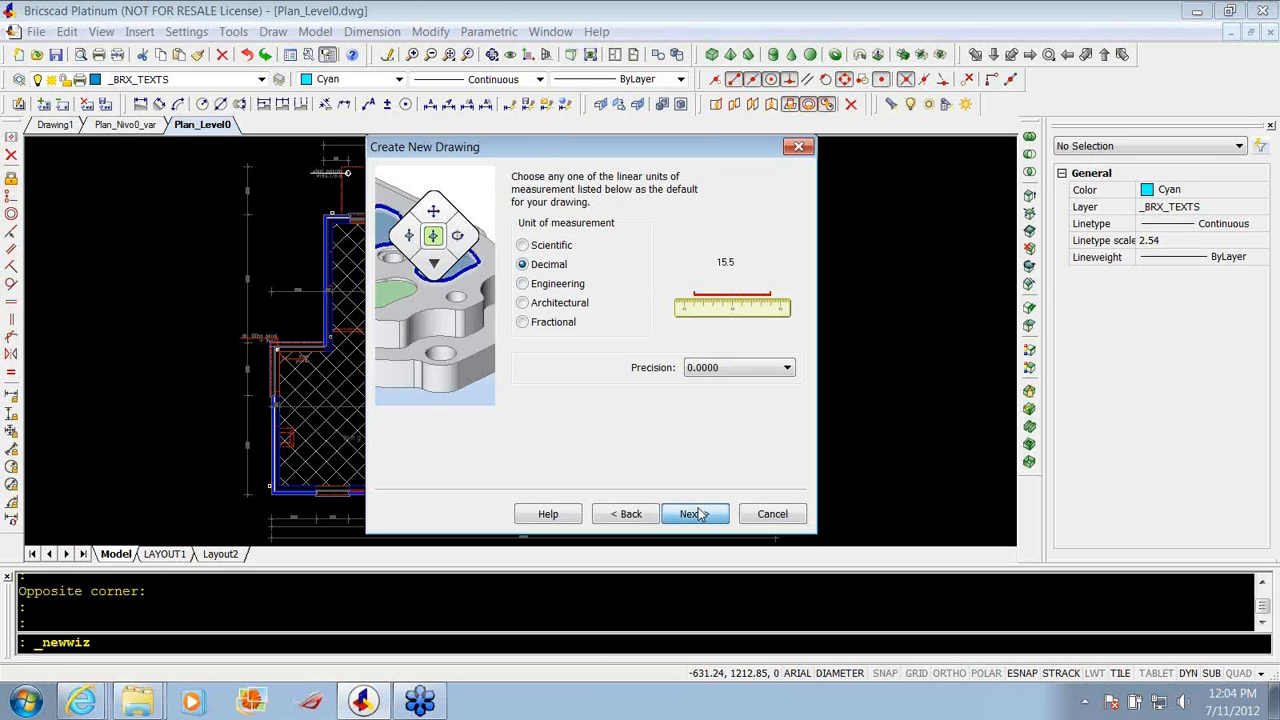
pyautogui.click(694, 514)
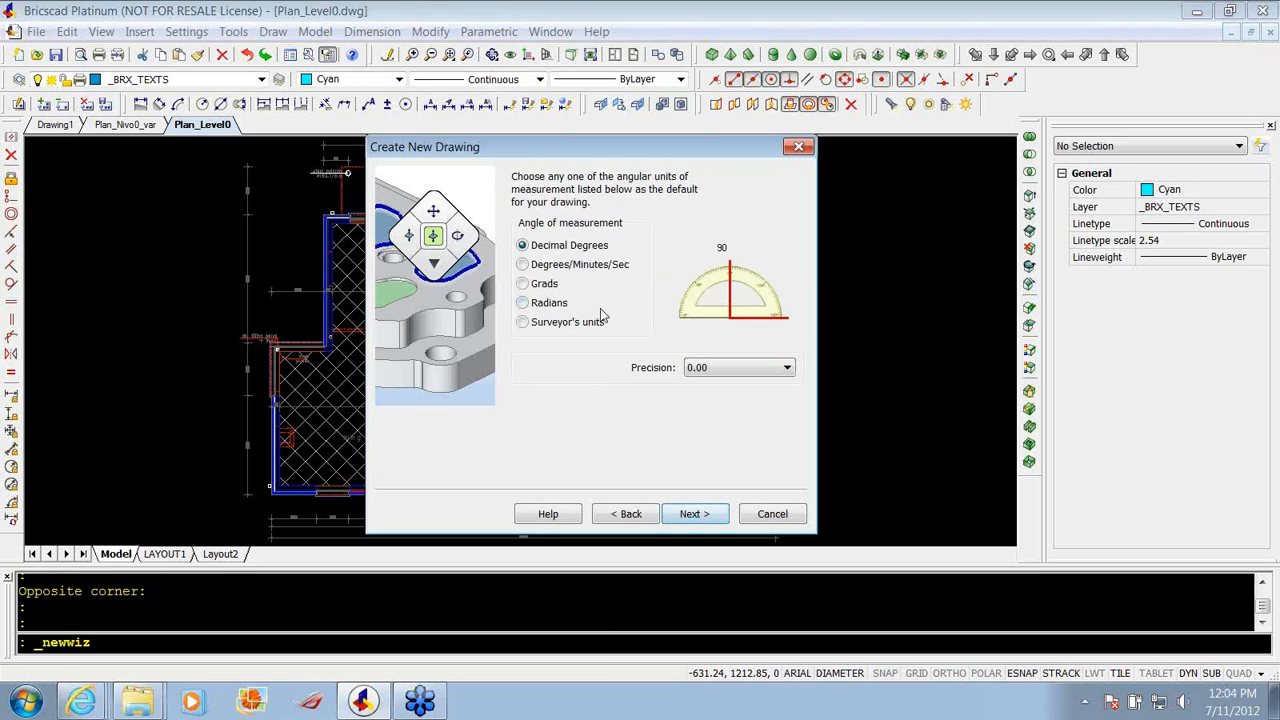
pyautogui.click(697, 517)
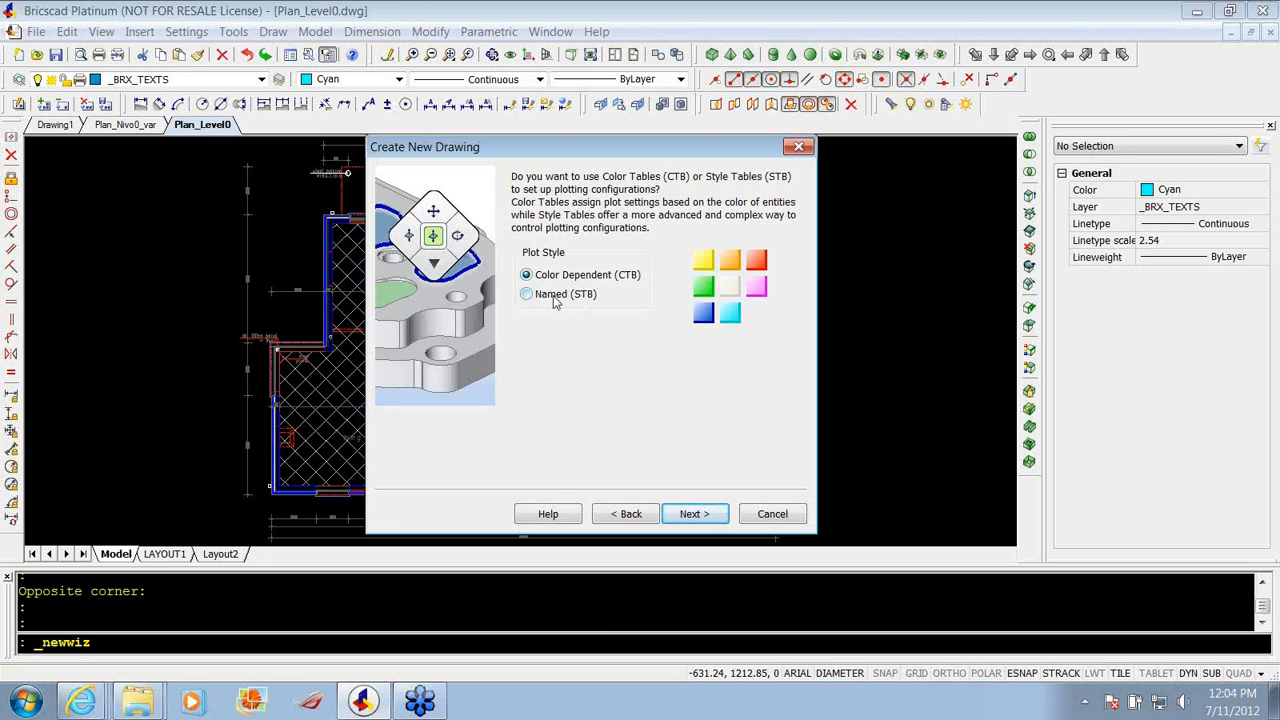
# Keep Color Dependent (CTB) plot styles with ByLayer color and linetype, and finish creating the drawing.
pyautogui.click(694, 514)
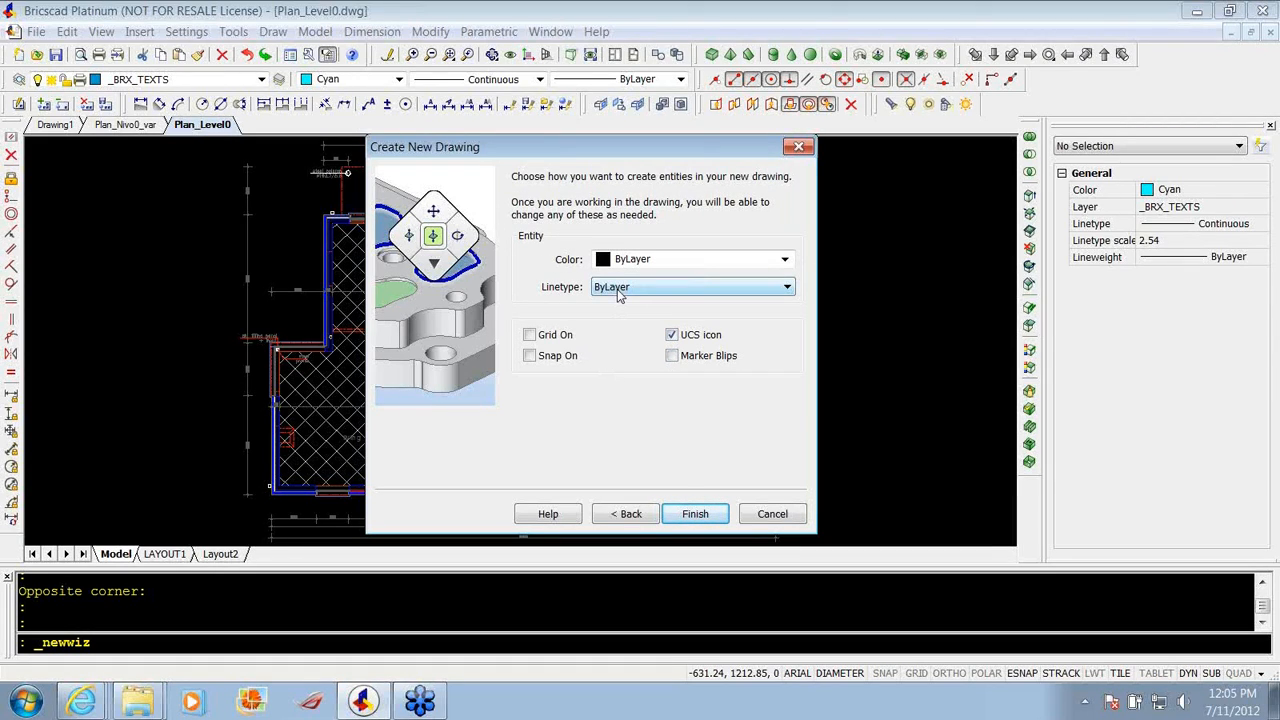
pyautogui.click(643, 288)
pyautogui.click(643, 290)
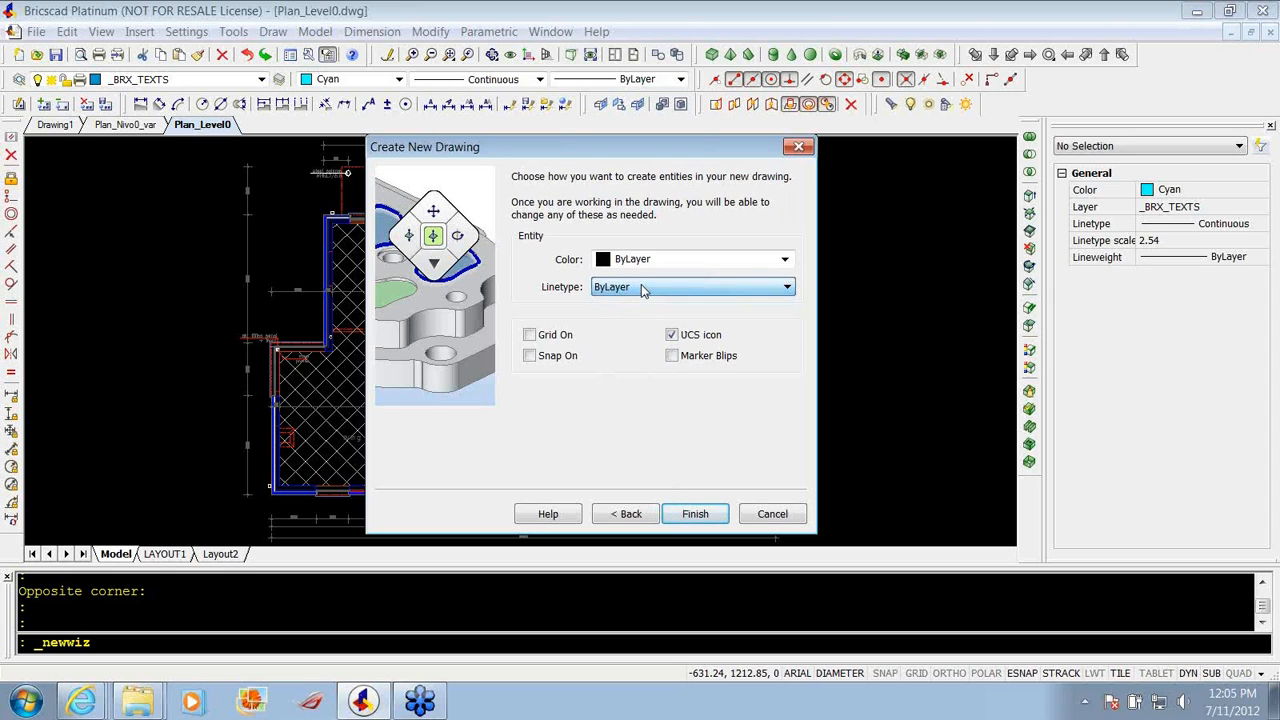
pyautogui.click(692, 514)
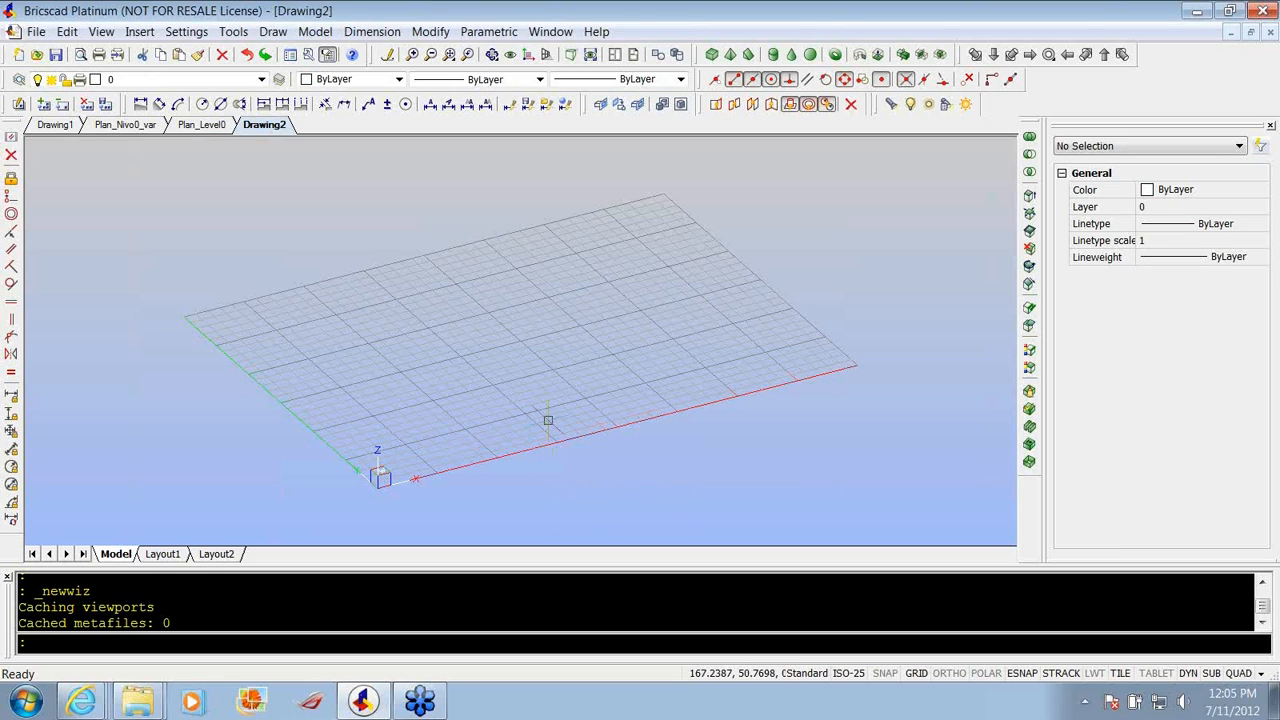
# View the list of recently opened drawings from Drawing1.
pyautogui.click(36, 31)
pyautogui.click(298, 182)
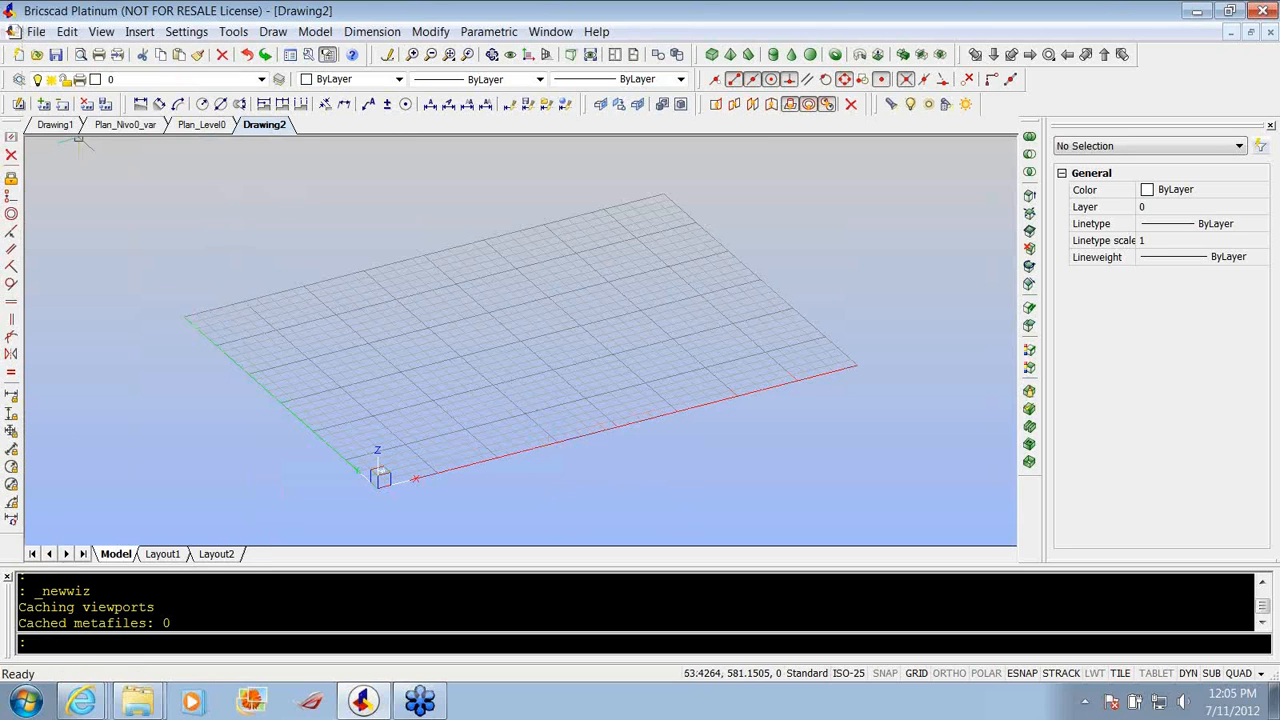
pyautogui.click(40, 33)
pyautogui.moveTo(55, 117)
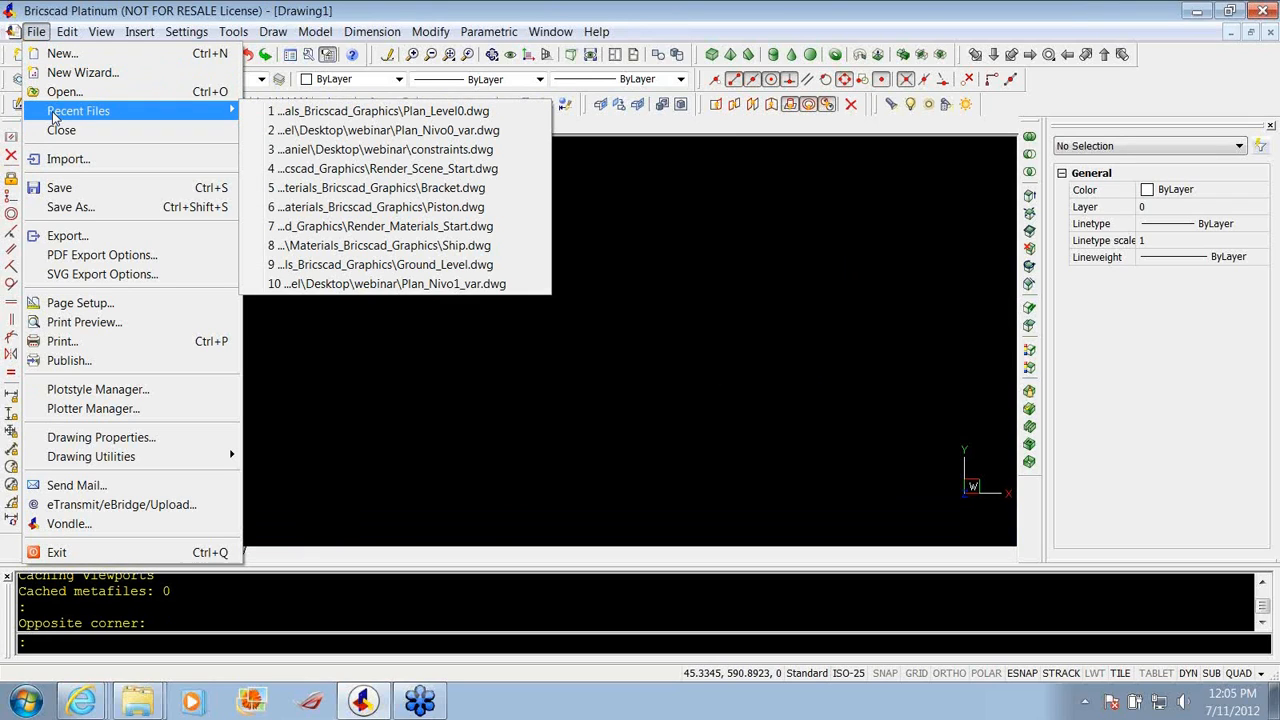
# Check which file types can be imported into Drawing1, and close the import dialog without importing.
pyautogui.click(78, 162)
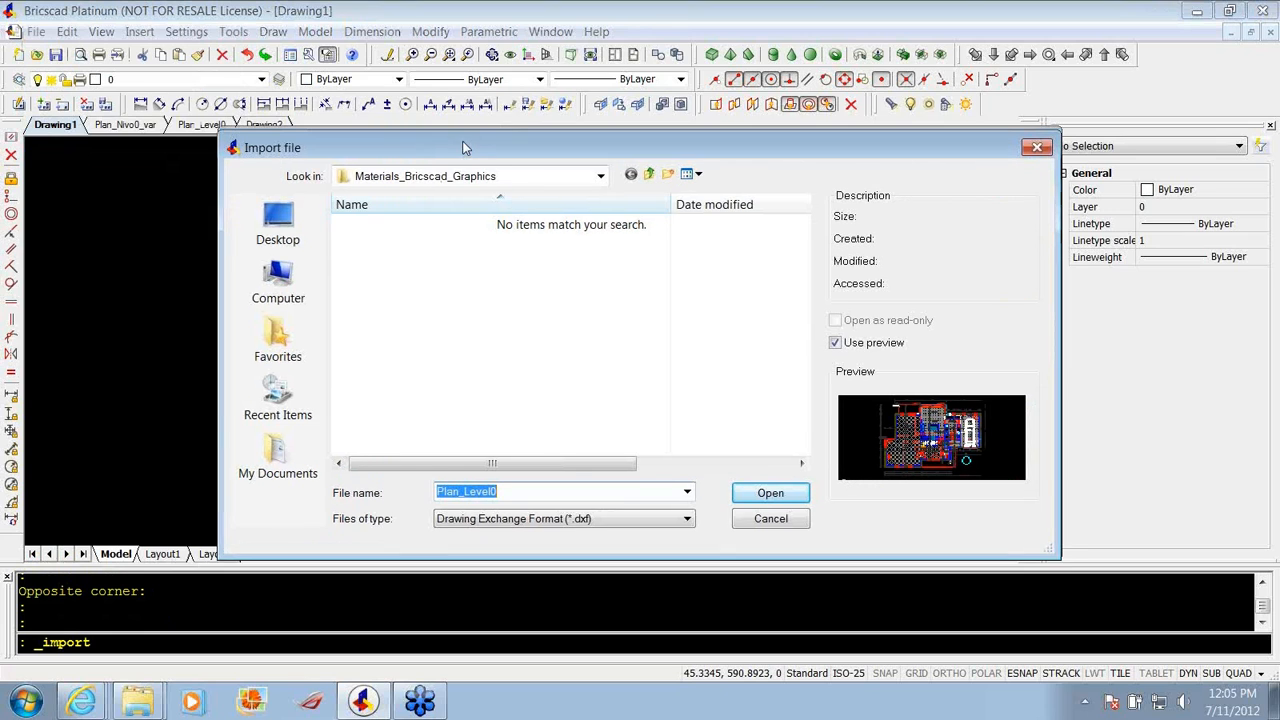
pyautogui.click(558, 498)
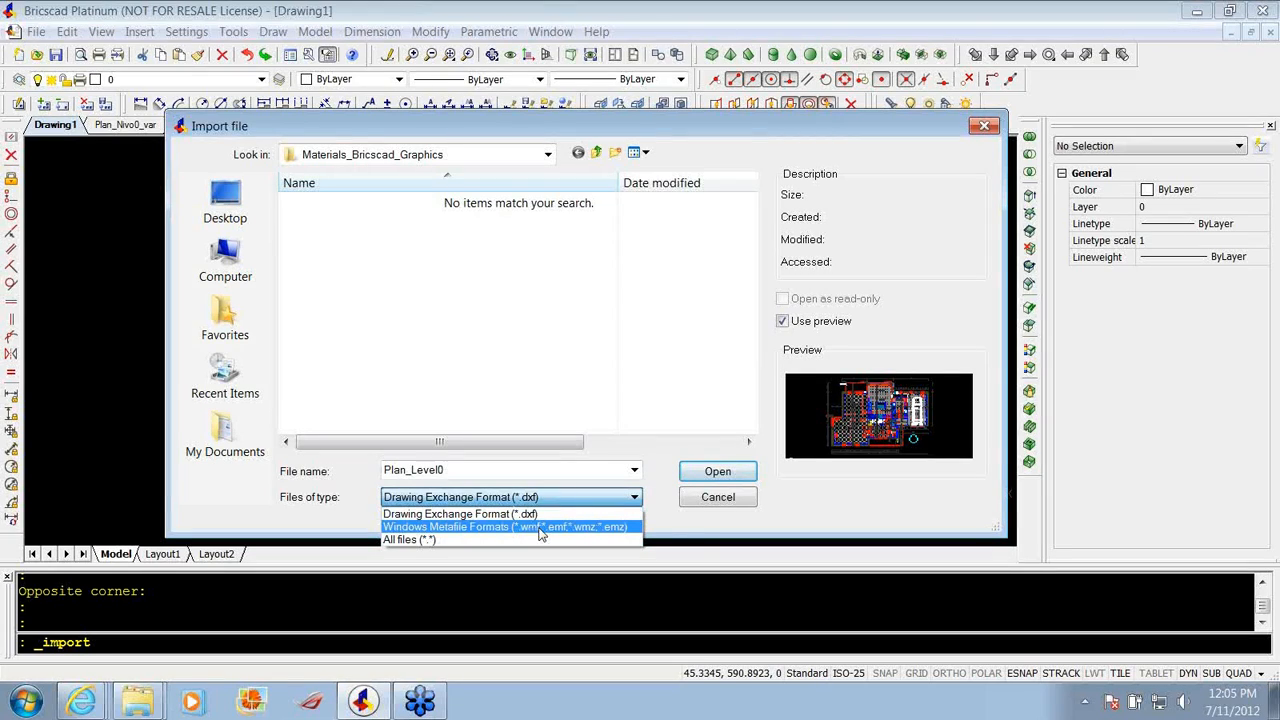
pyautogui.click(712, 505)
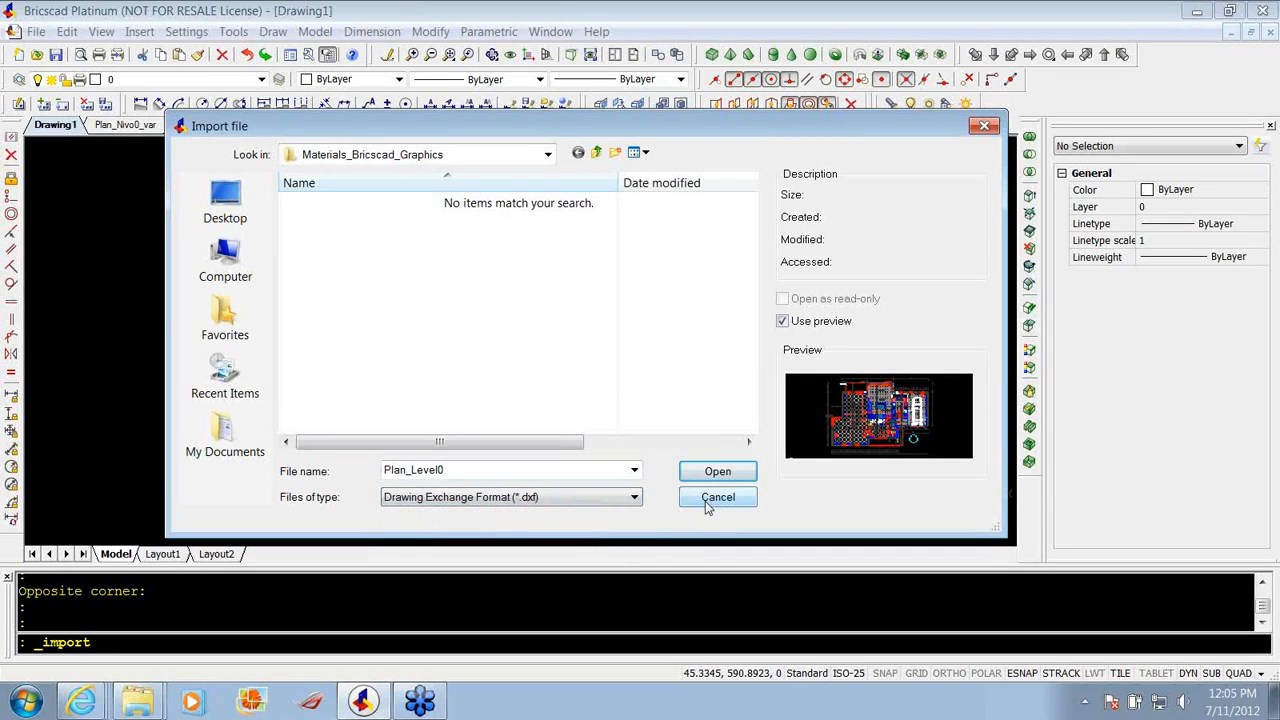
pyautogui.click(706, 500)
# Check which file formats Drawing1 can be exported to, and cancel the export.
pyautogui.click(35, 31)
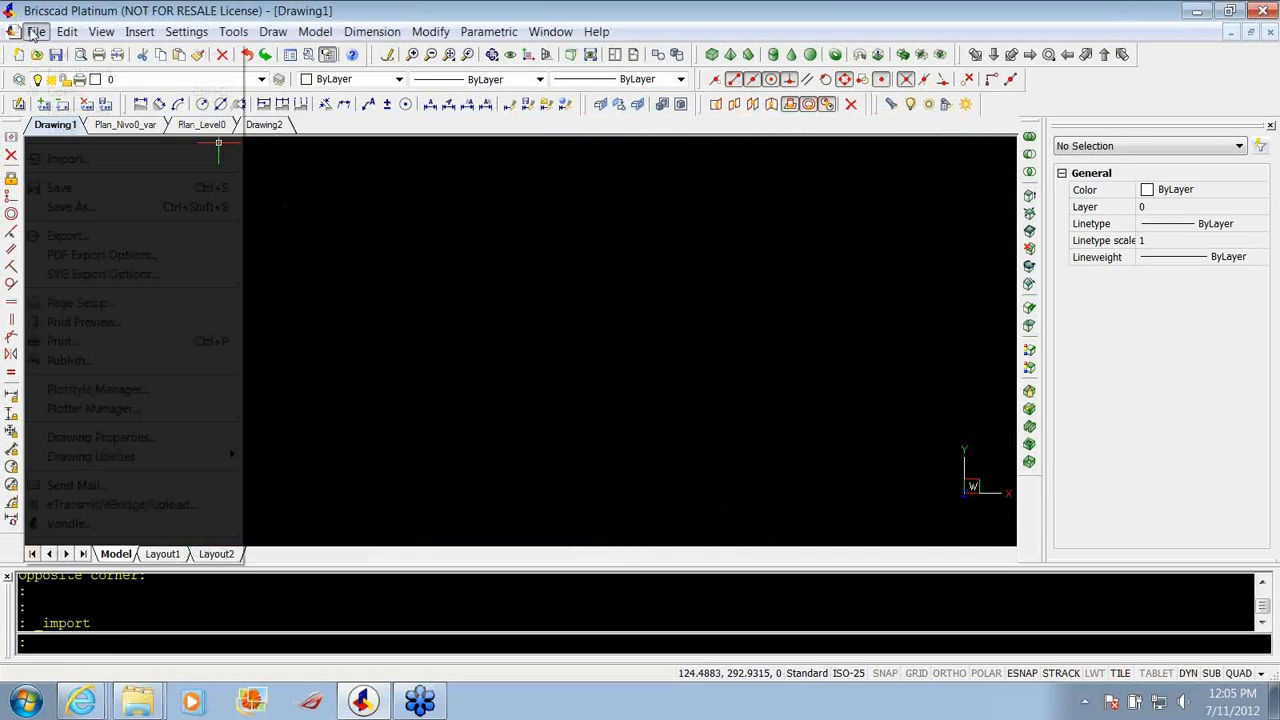
pyautogui.click(66, 236)
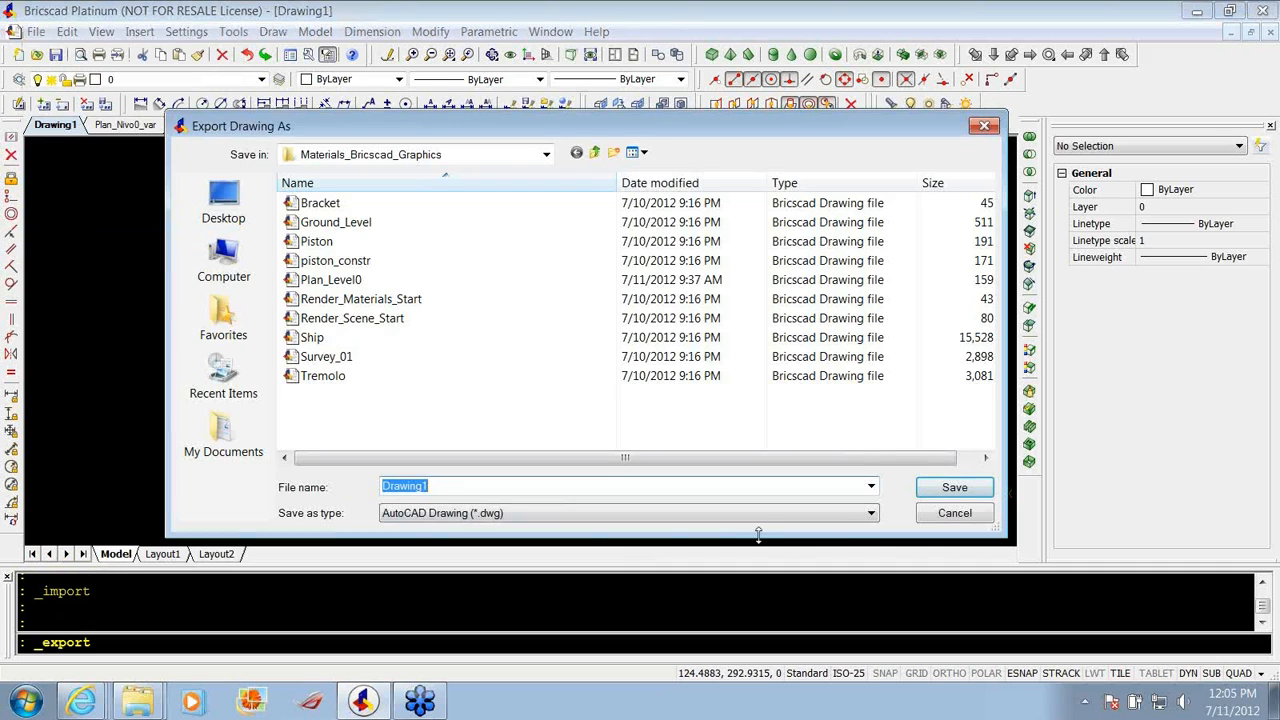
pyautogui.click(743, 517)
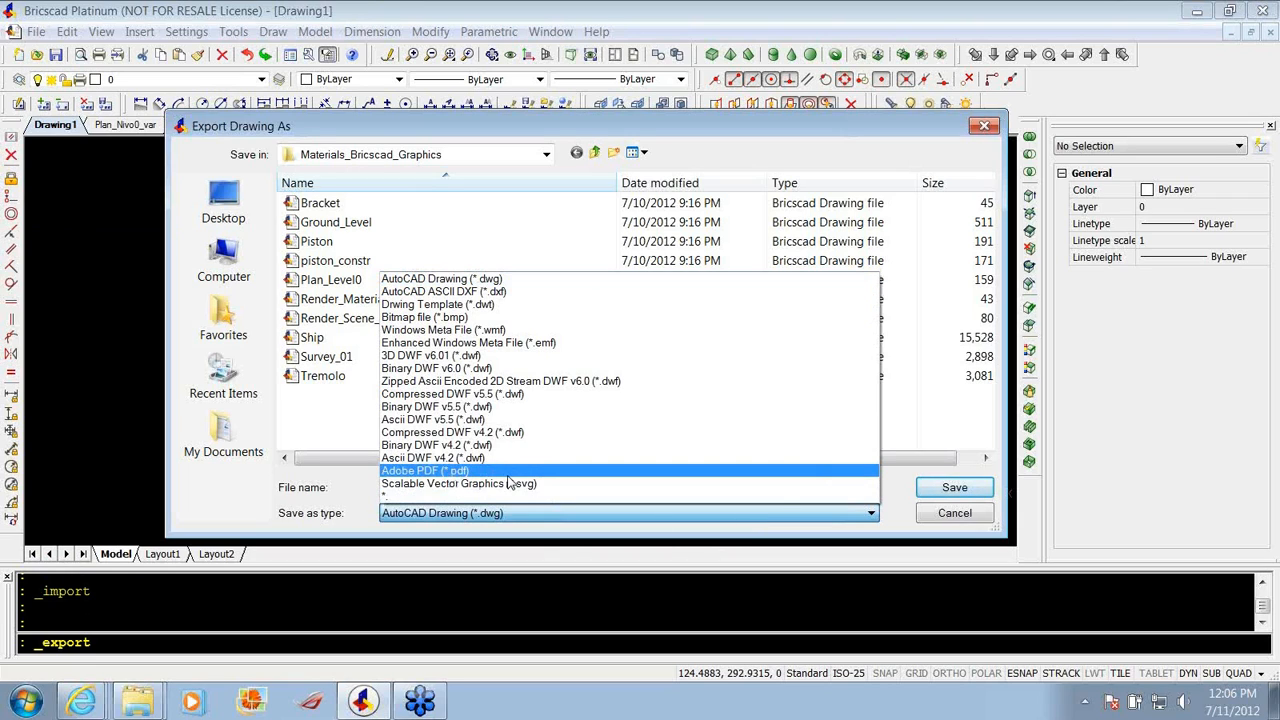
pyautogui.click(950, 515)
pyautogui.click(948, 515)
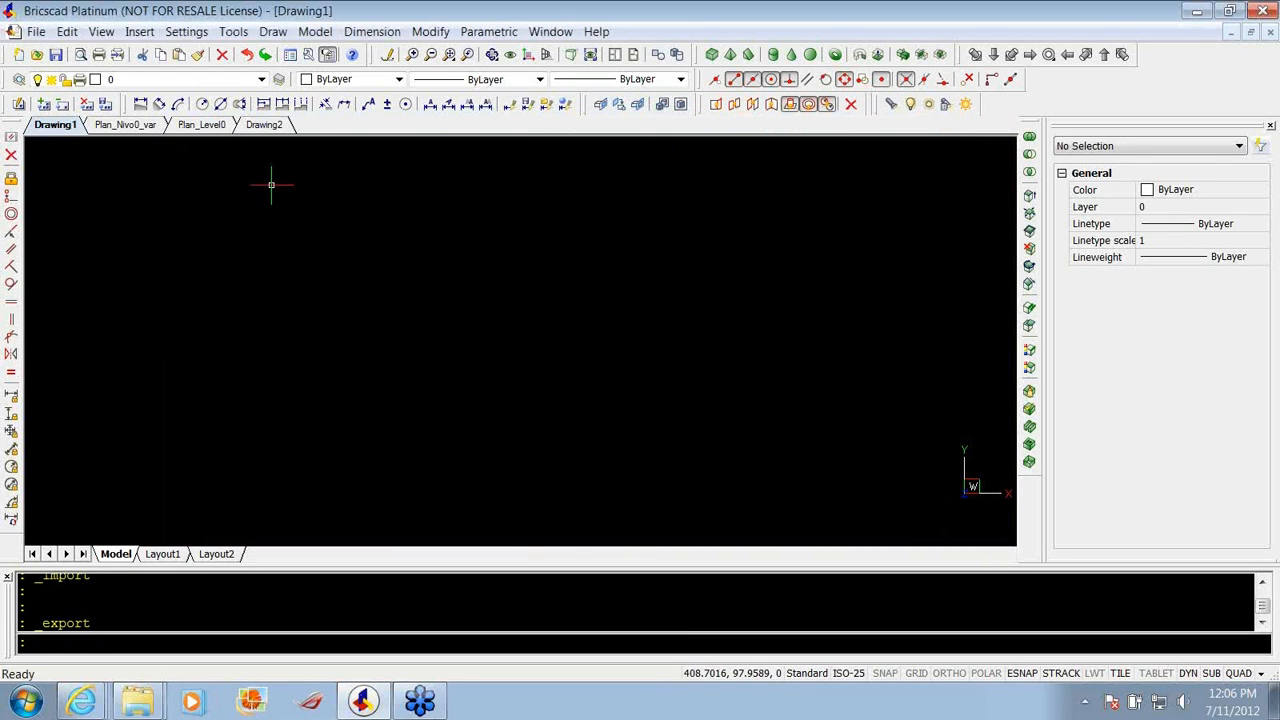
# View the page setups of Drawing1 in the Drawing Explorer and close it.
pyautogui.click(37, 32)
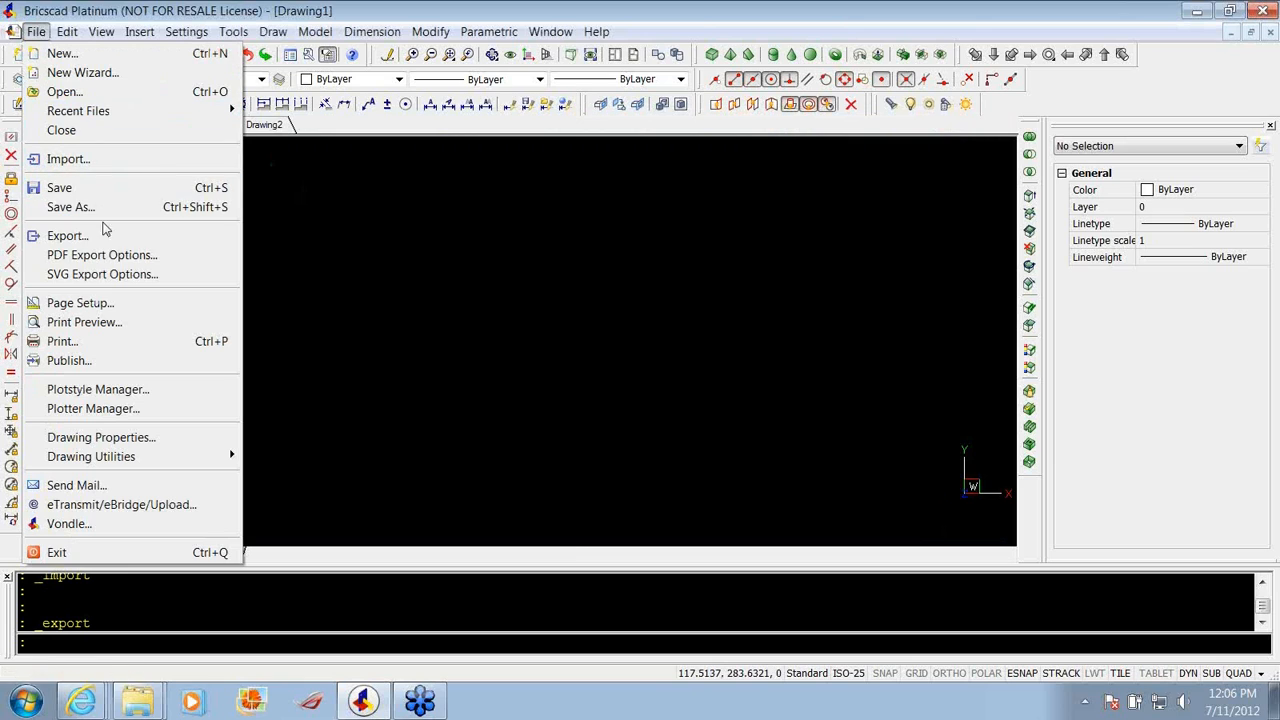
pyautogui.click(85, 305)
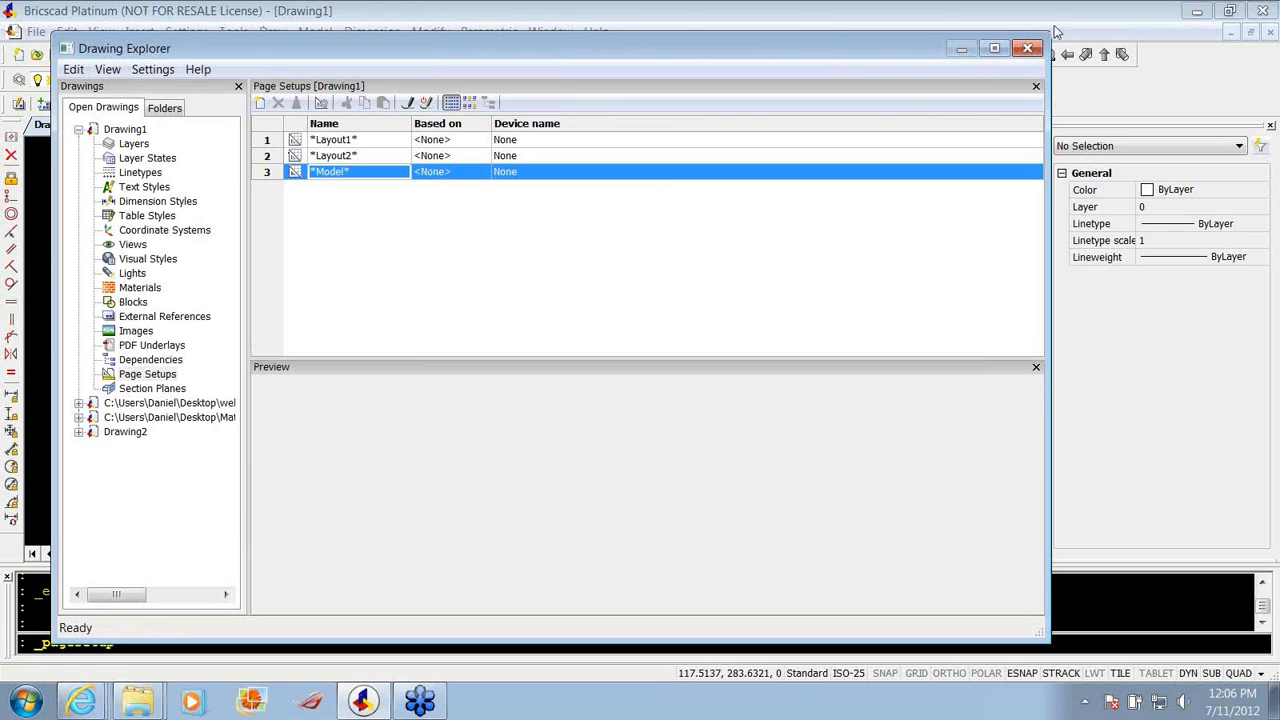
pyautogui.moveTo(931, 52); pyautogui.dragTo(919, 49)
pyautogui.click(1015, 46)
# Preview how Drawing1 prints and close the print preview.
pyautogui.click(36, 31)
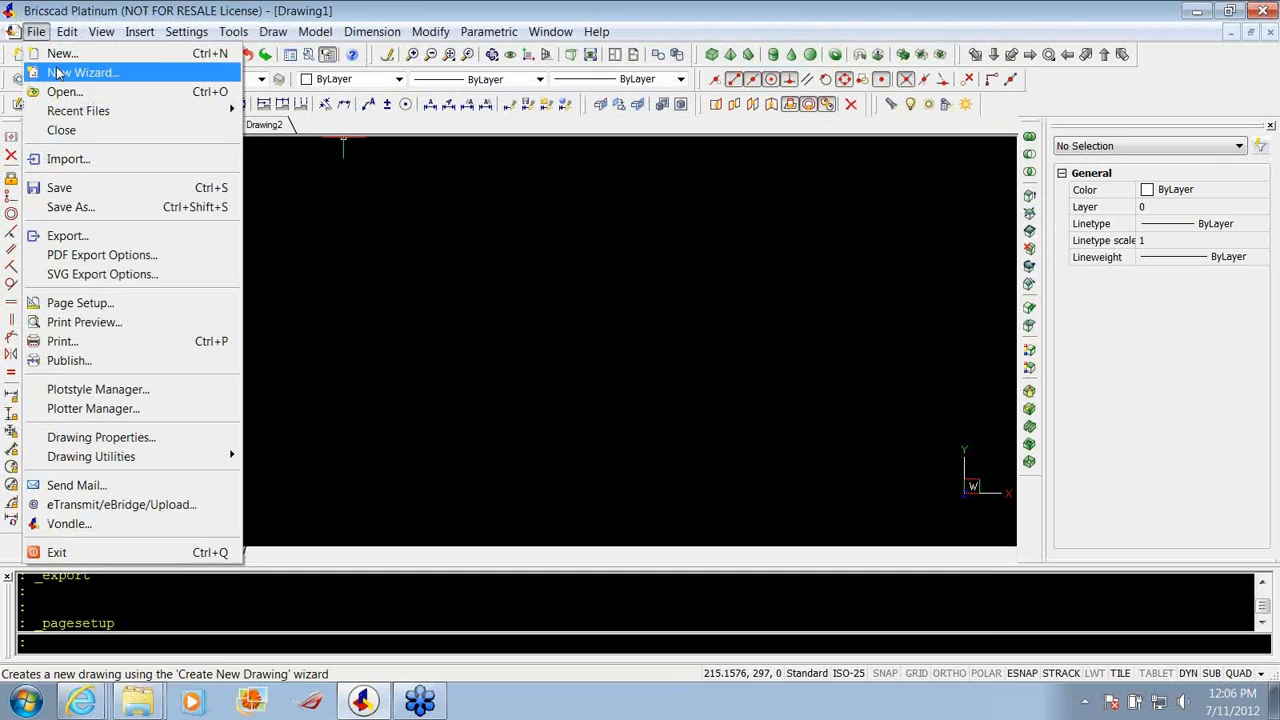
pyautogui.click(94, 324)
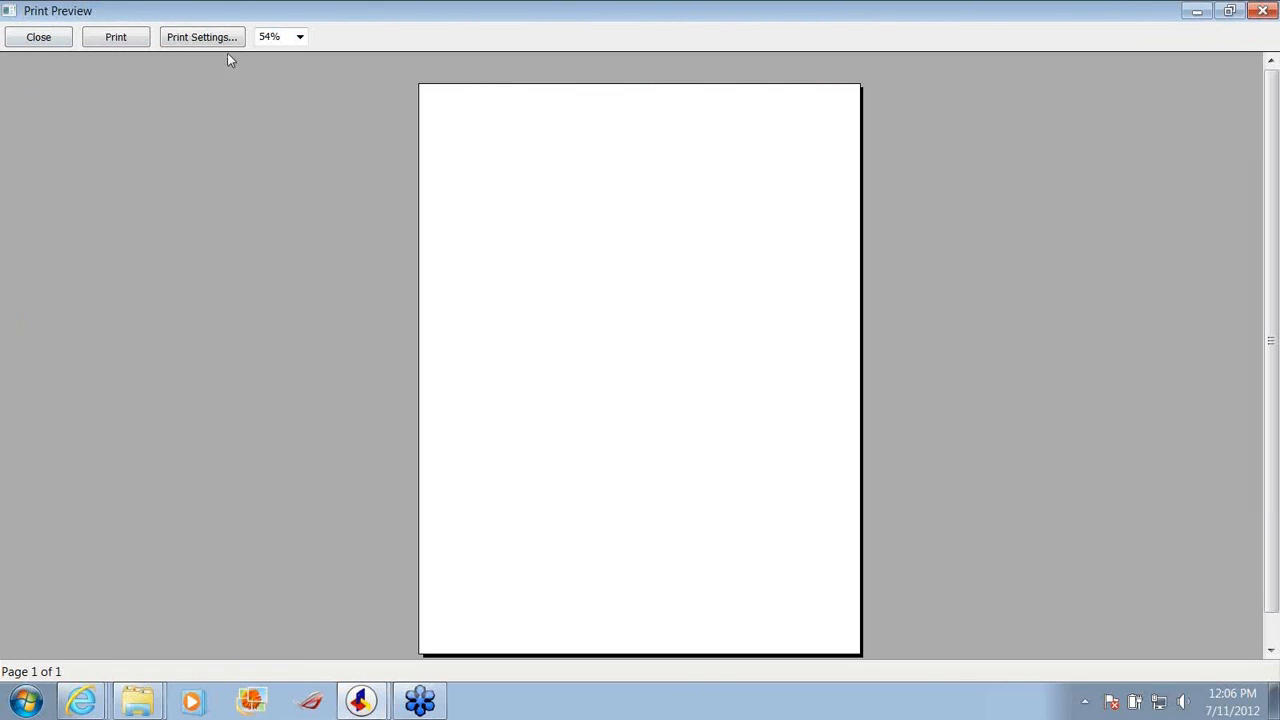
pyautogui.click(38, 37)
# View the sheet list for publishing the open drawings, and close it without publishing.
pyautogui.click(35, 38)
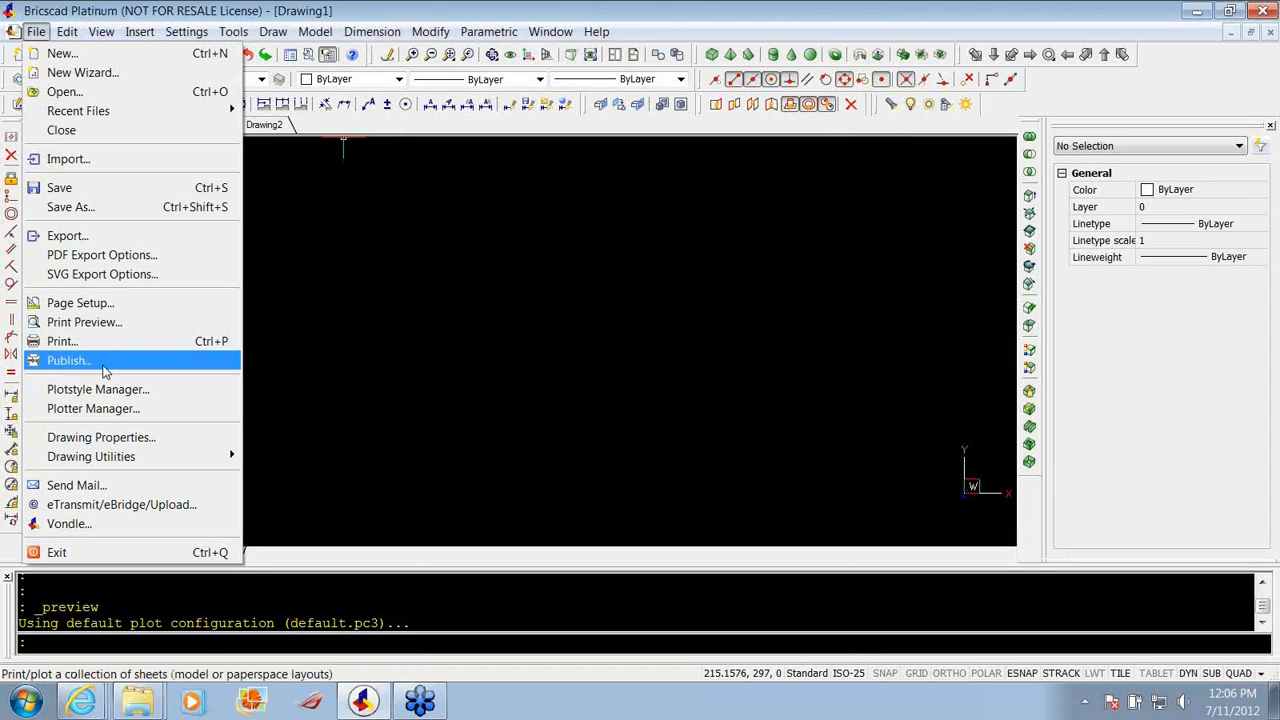
pyautogui.click(105, 370)
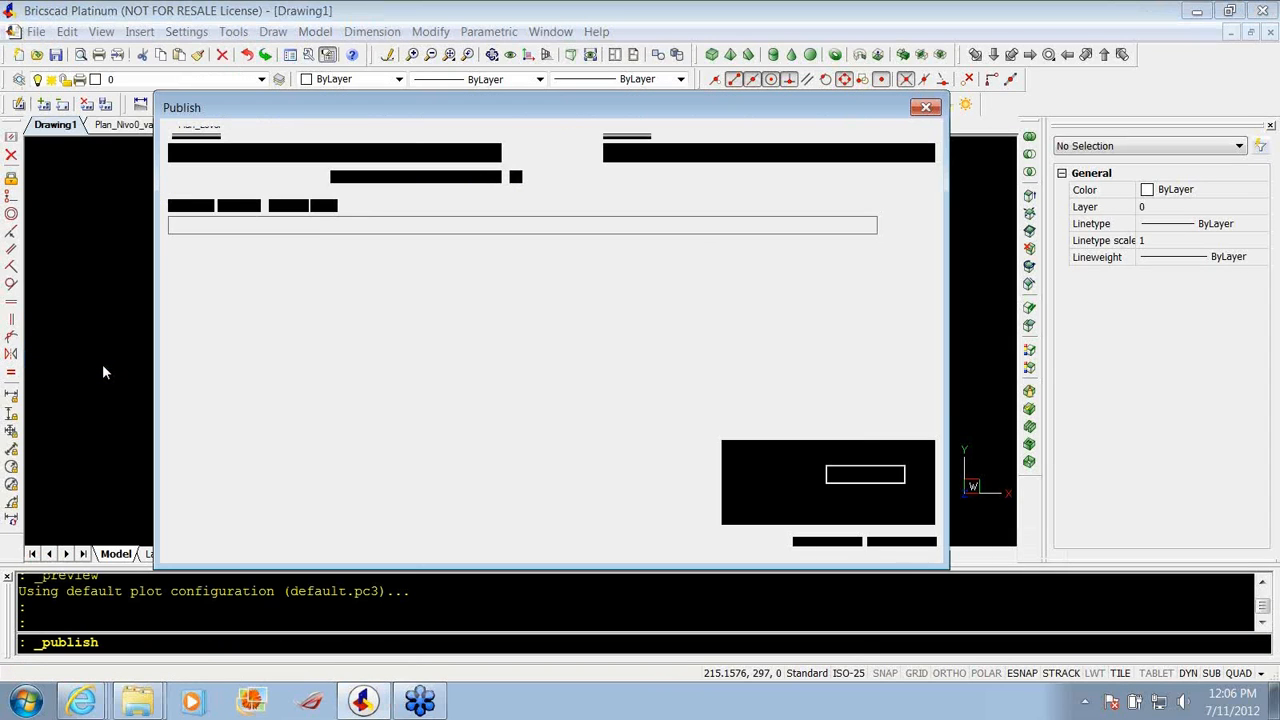
pyautogui.click(927, 108)
pyautogui.click(567, 382)
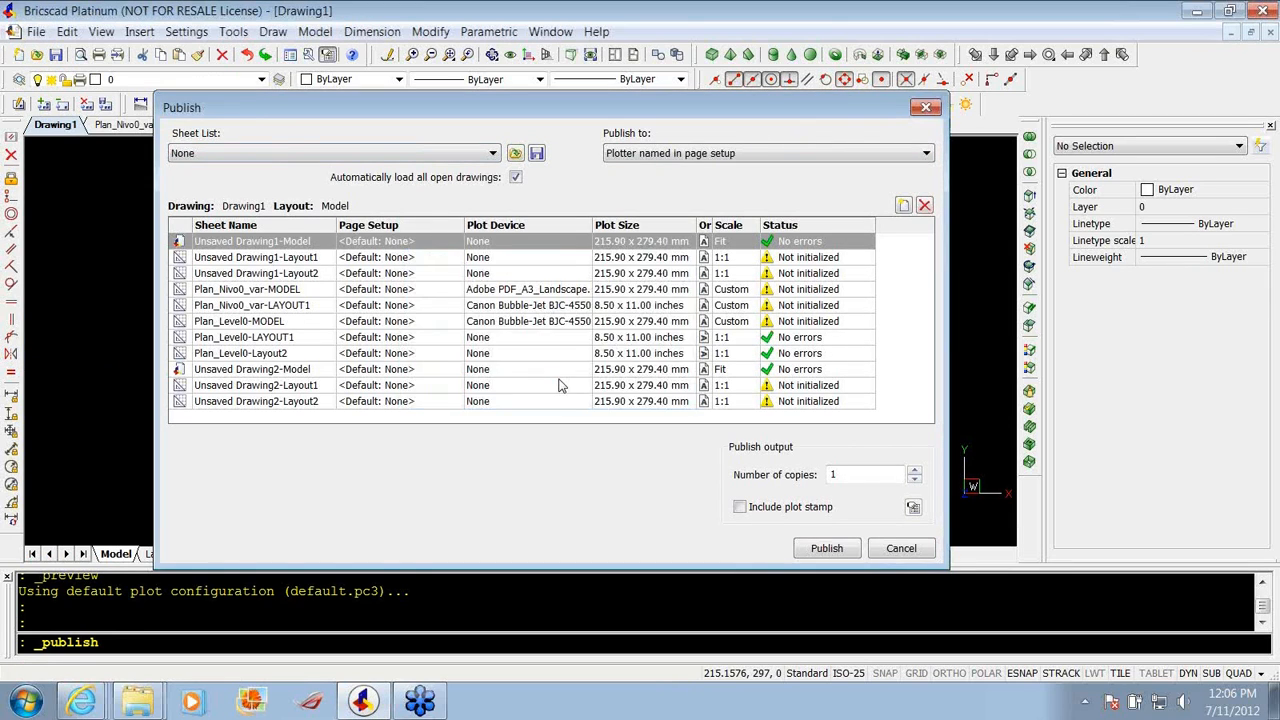
# Open the Plotter Manager folder to view the plotter configurations, and close it.
pyautogui.click(35, 31)
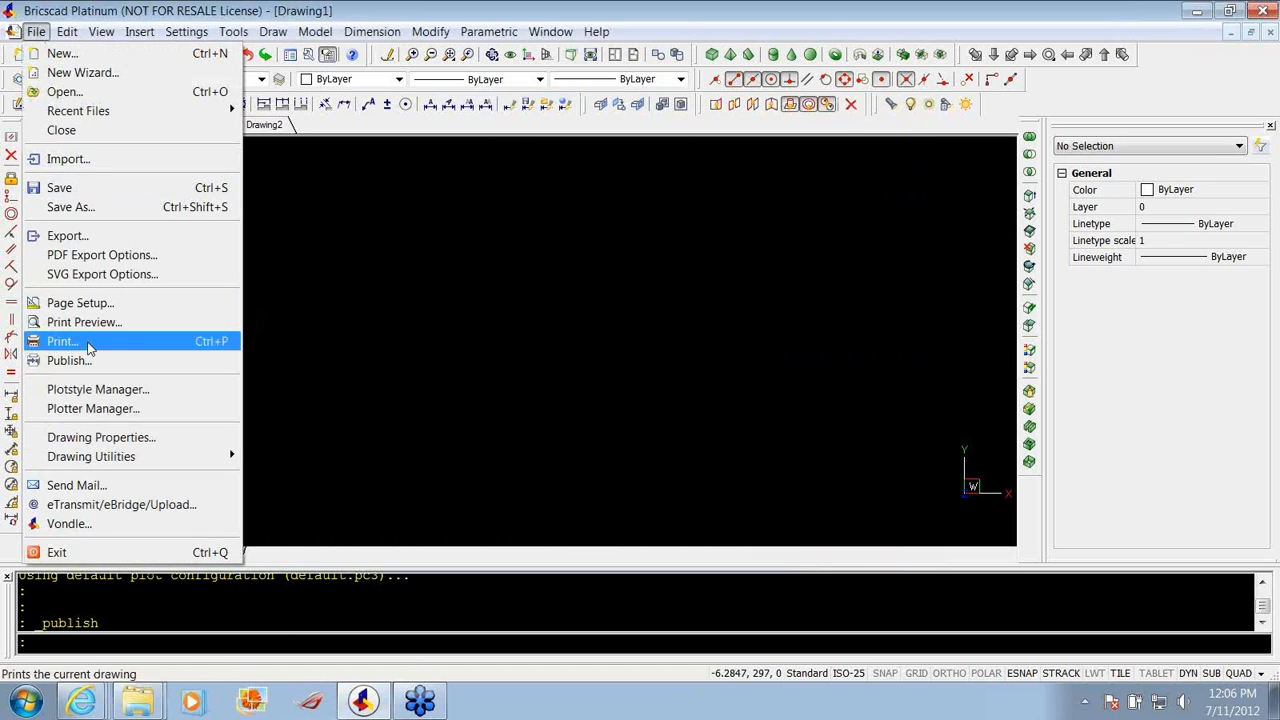
pyautogui.click(77, 409)
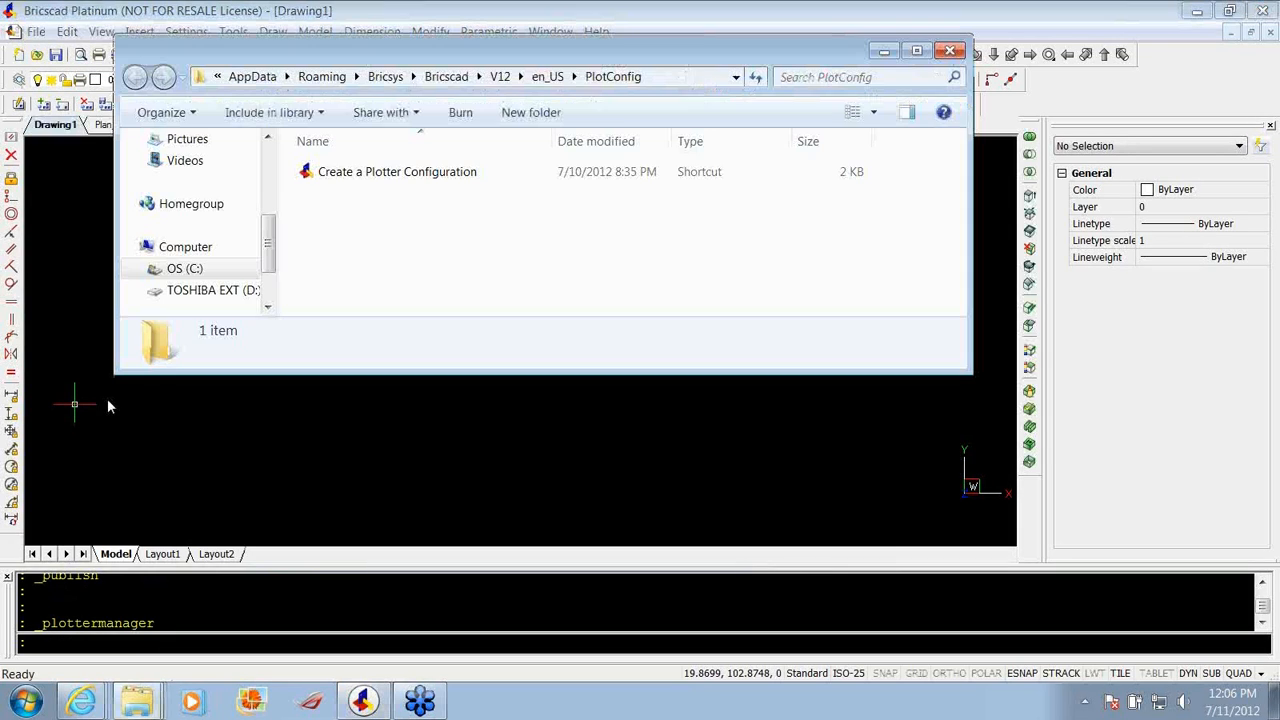
pyautogui.click(950, 50)
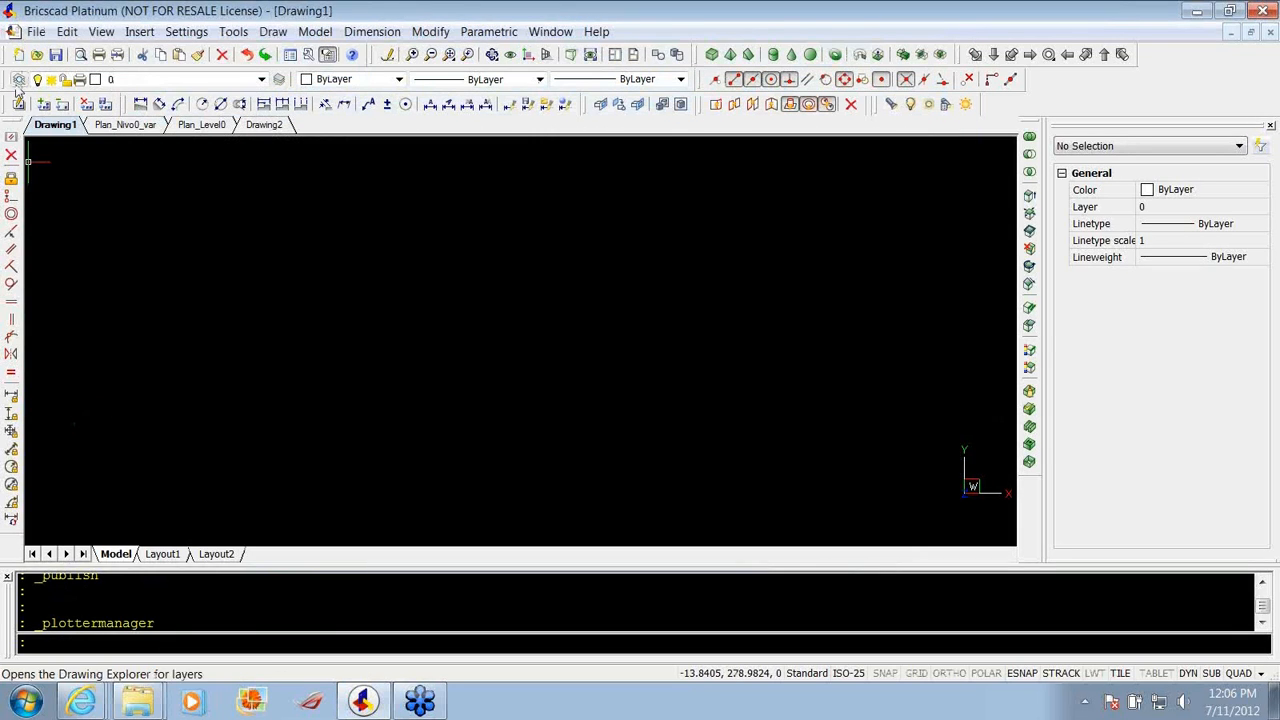
# Review the summary and statistics in Drawing1's drawing properties, and cancel without changes.
pyautogui.click(36, 32)
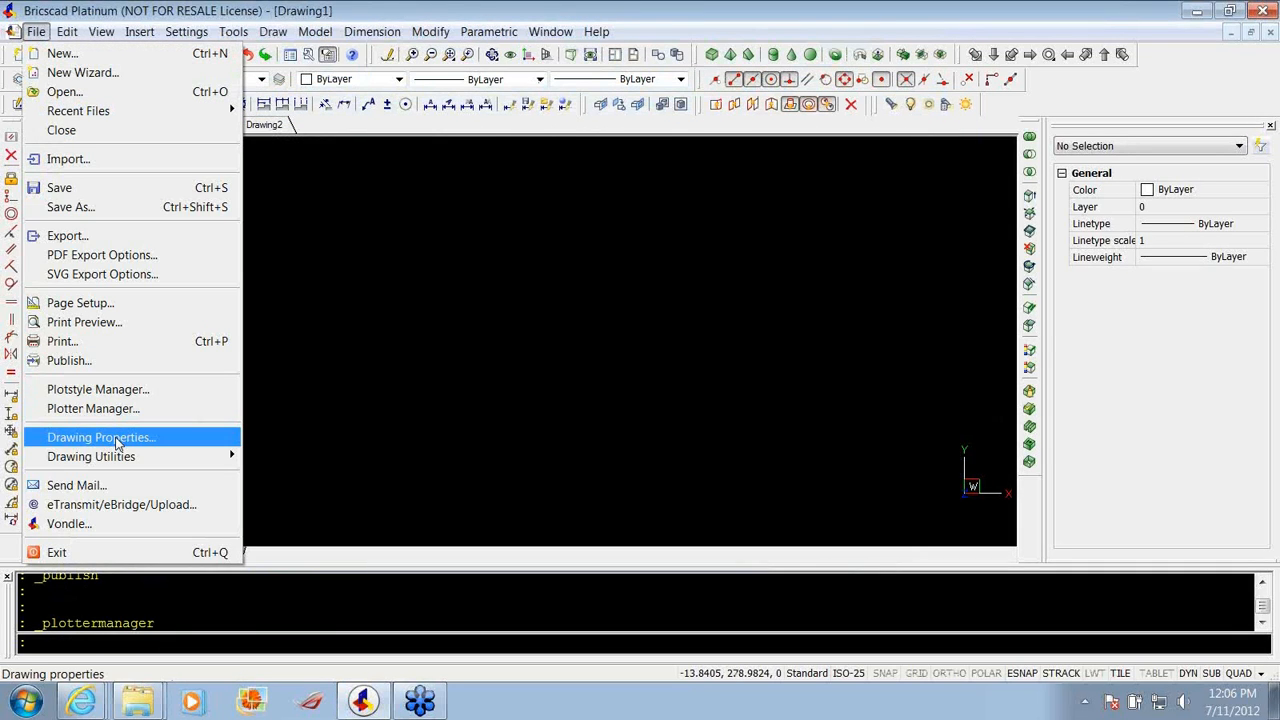
pyautogui.click(117, 443)
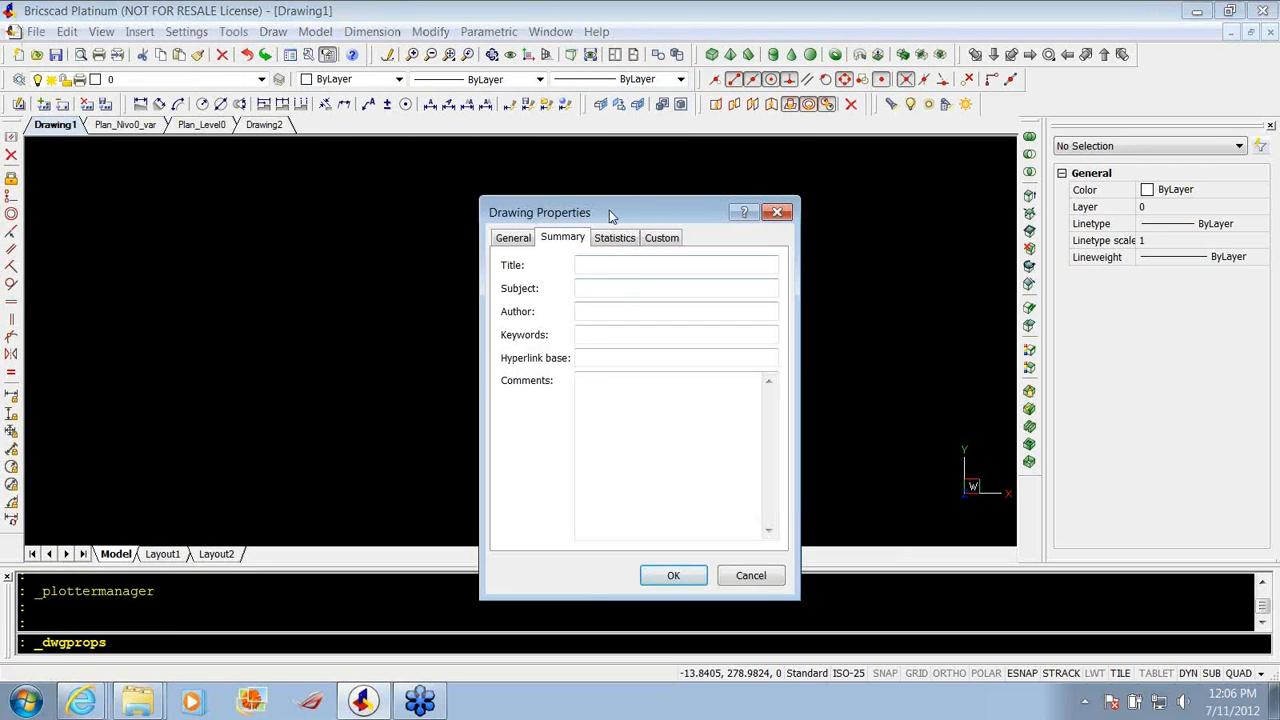
pyautogui.moveTo(612, 213); pyautogui.dragTo(532, 196)
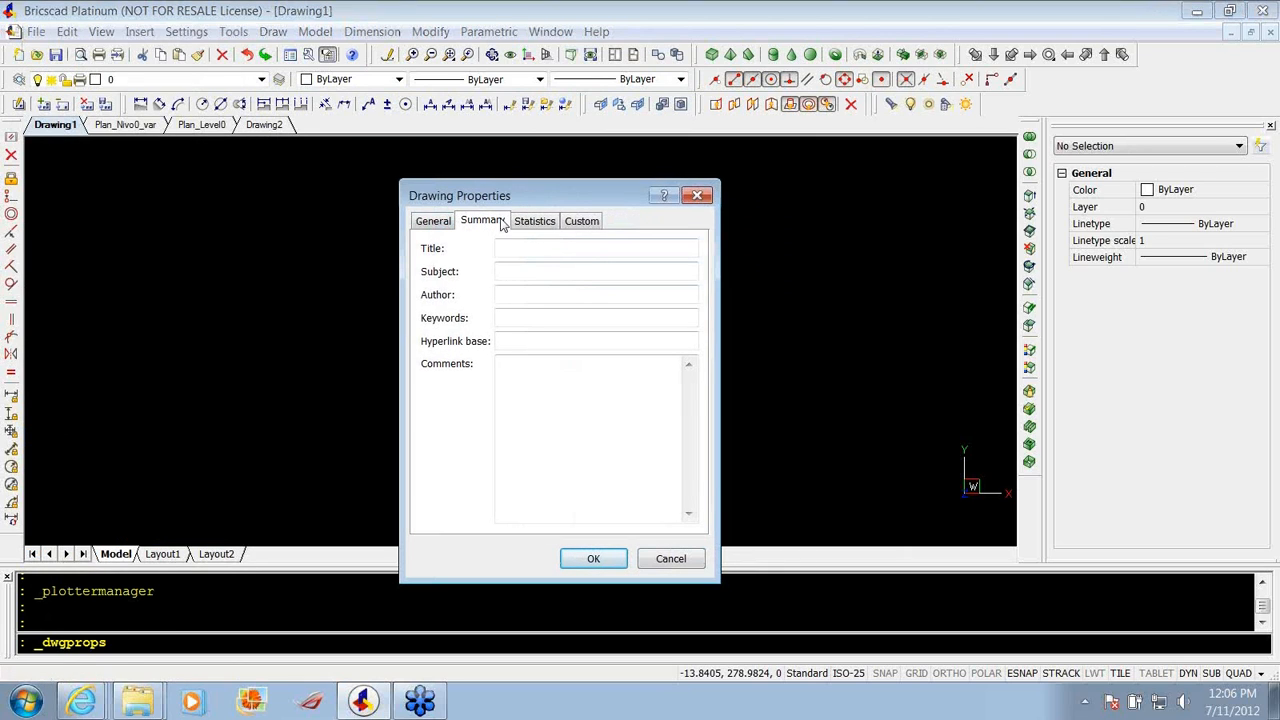
pyautogui.click(550, 226)
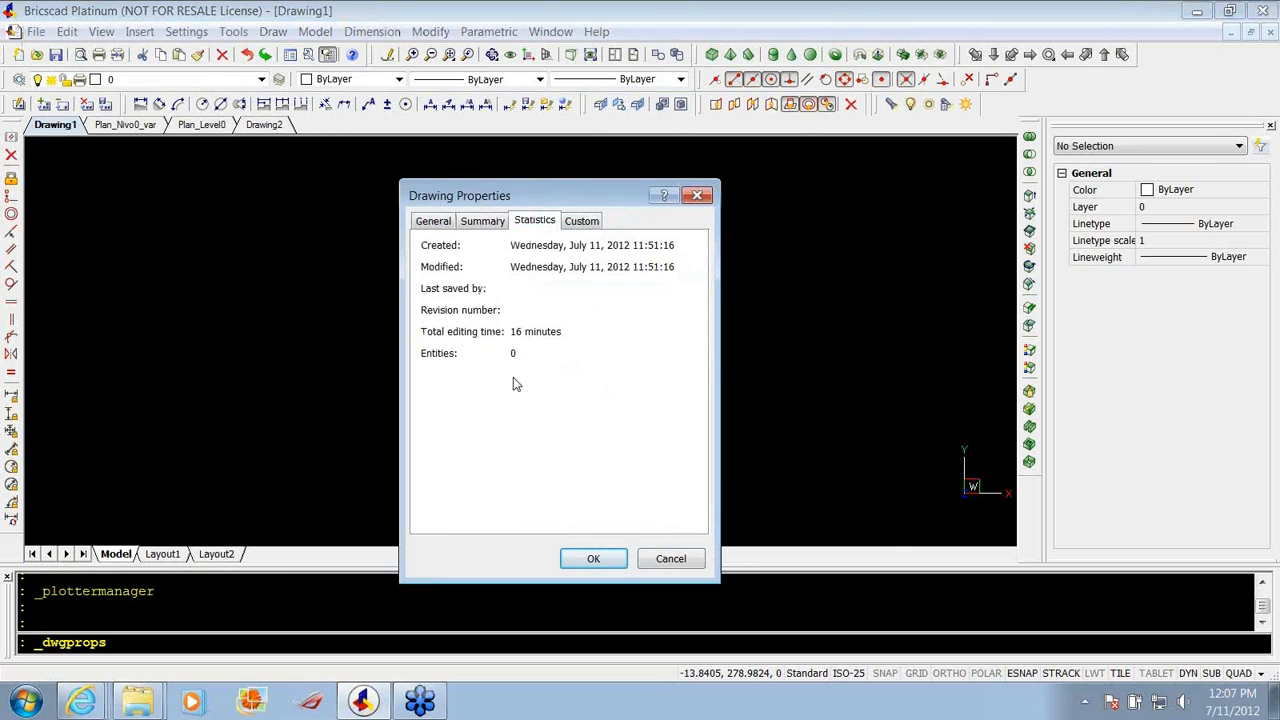
pyautogui.click(671, 559)
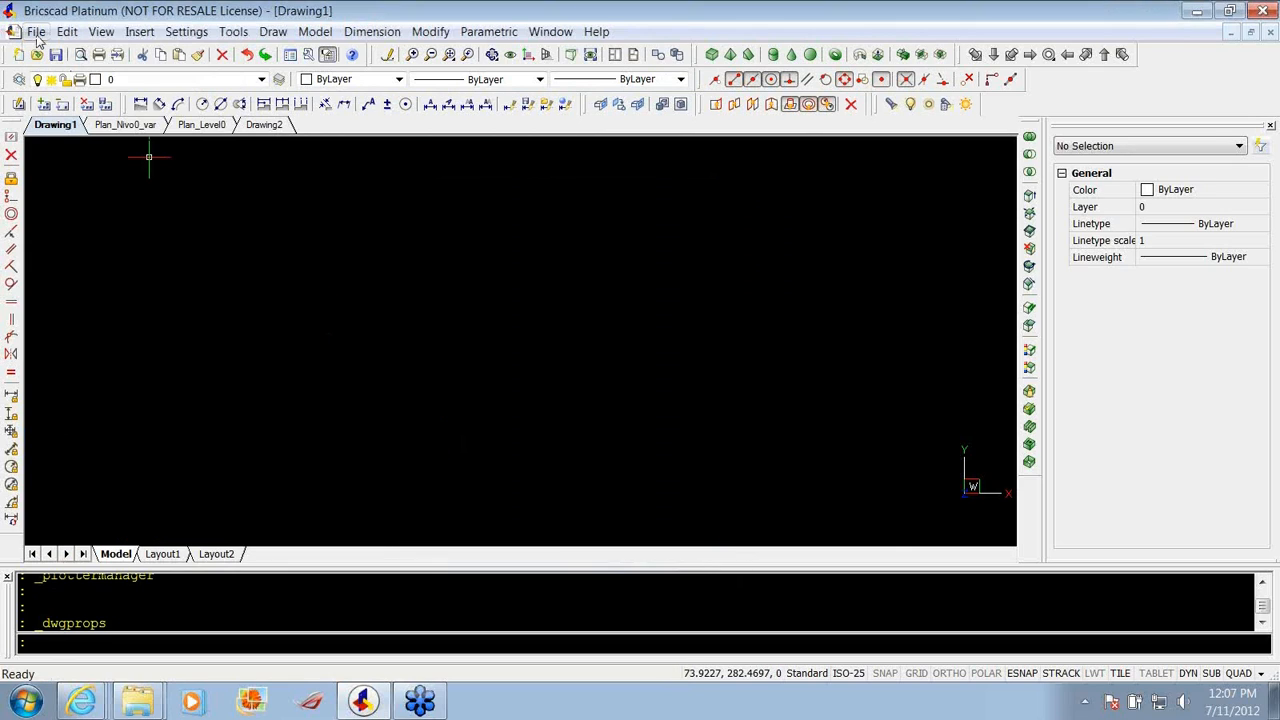
pyautogui.click(36, 31)
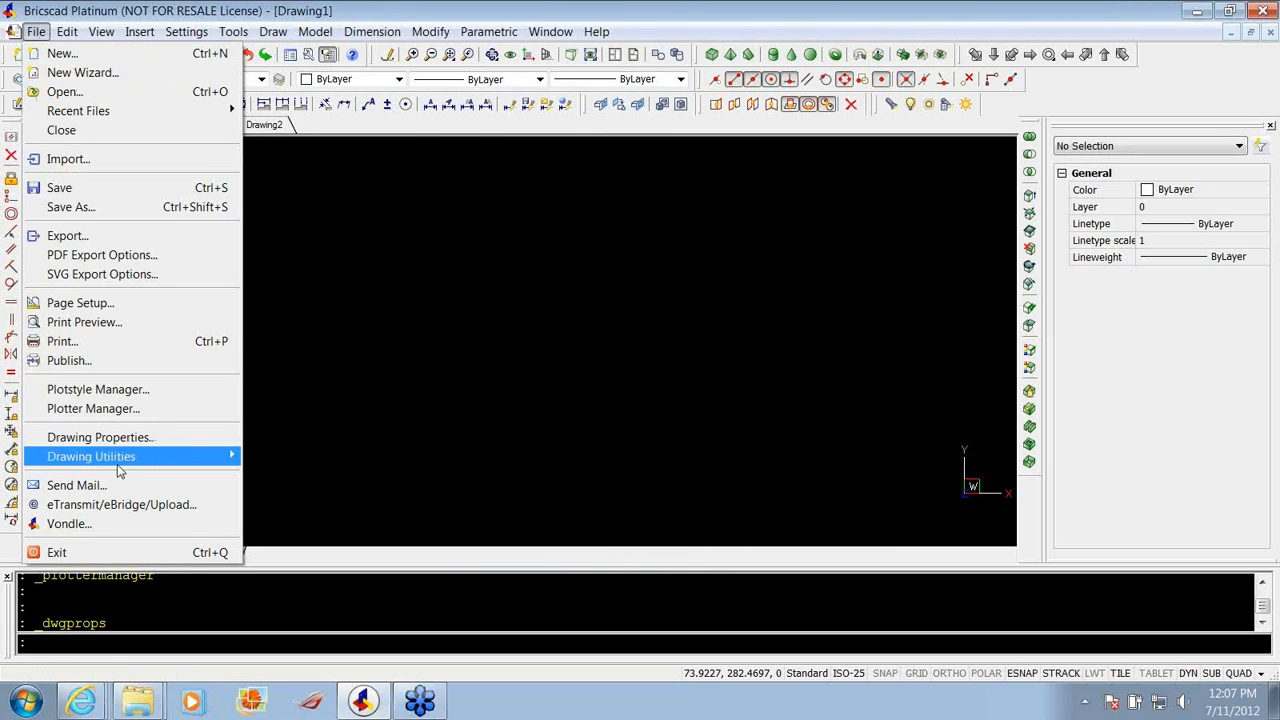
pyautogui.moveTo(120, 466)
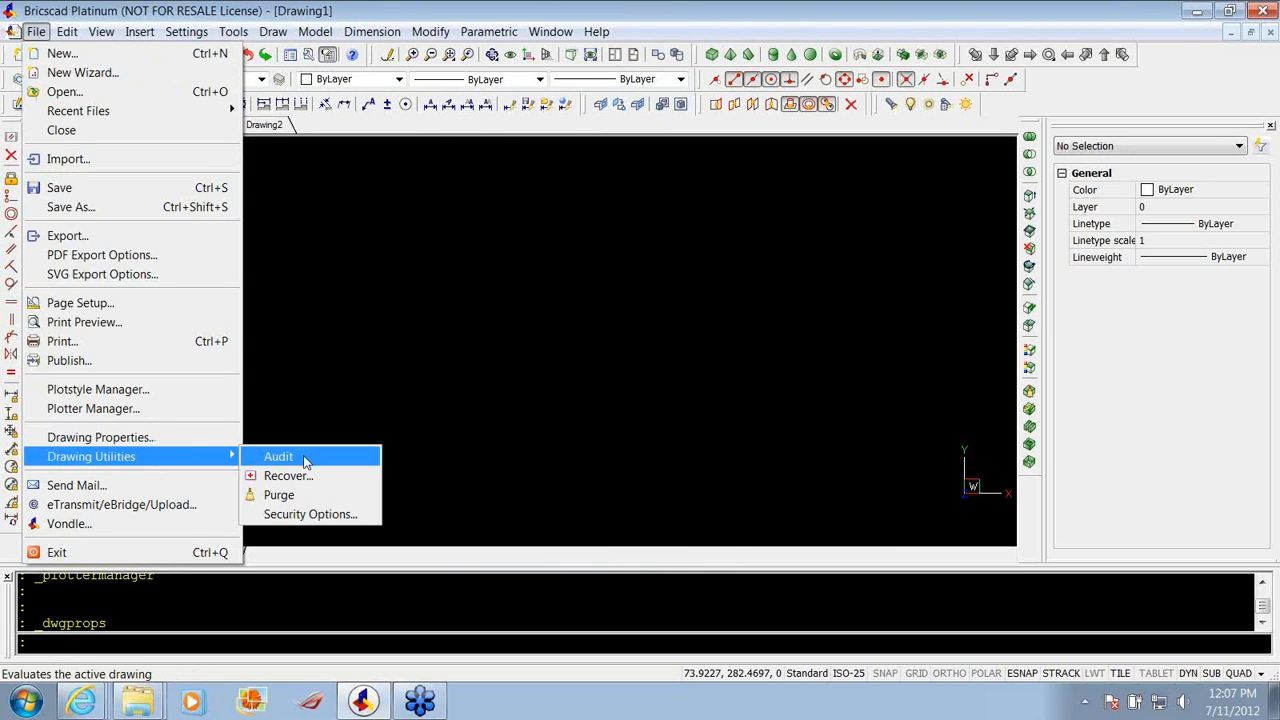
pyautogui.click(446, 411)
pyautogui.click(94, 172)
pyautogui.click(35, 32)
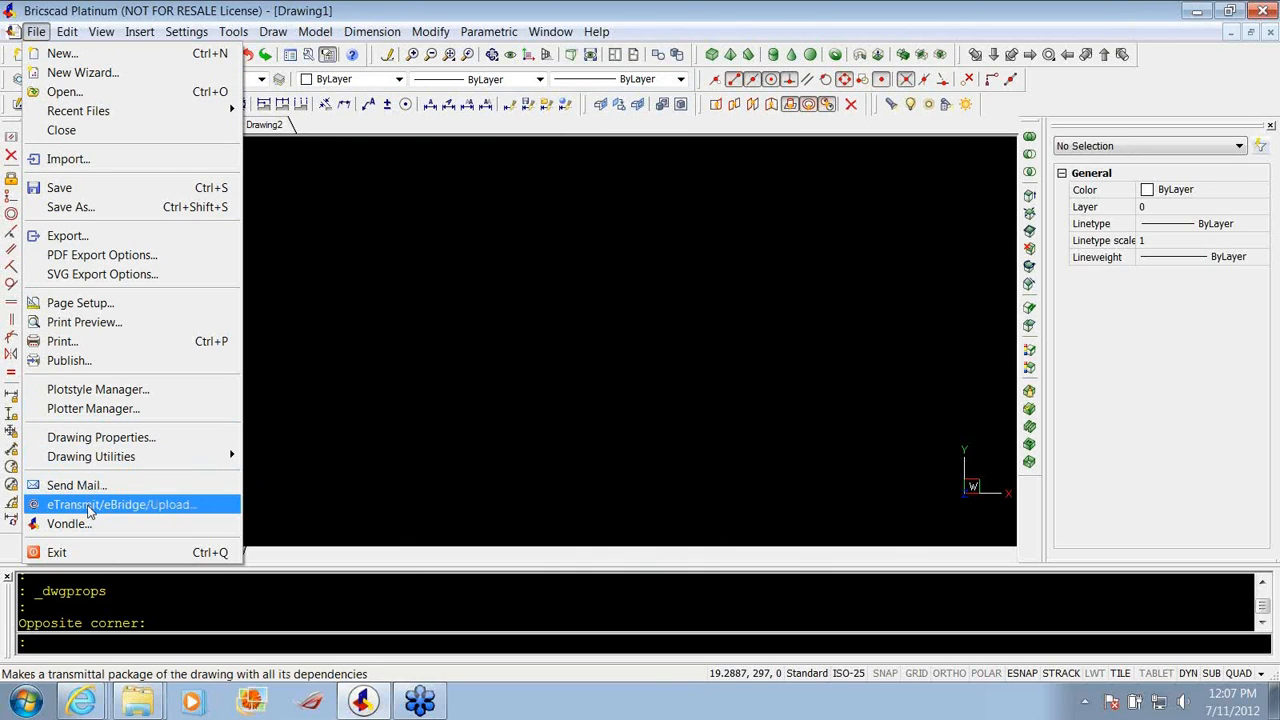
pyautogui.click(302, 482)
pyautogui.click(207, 437)
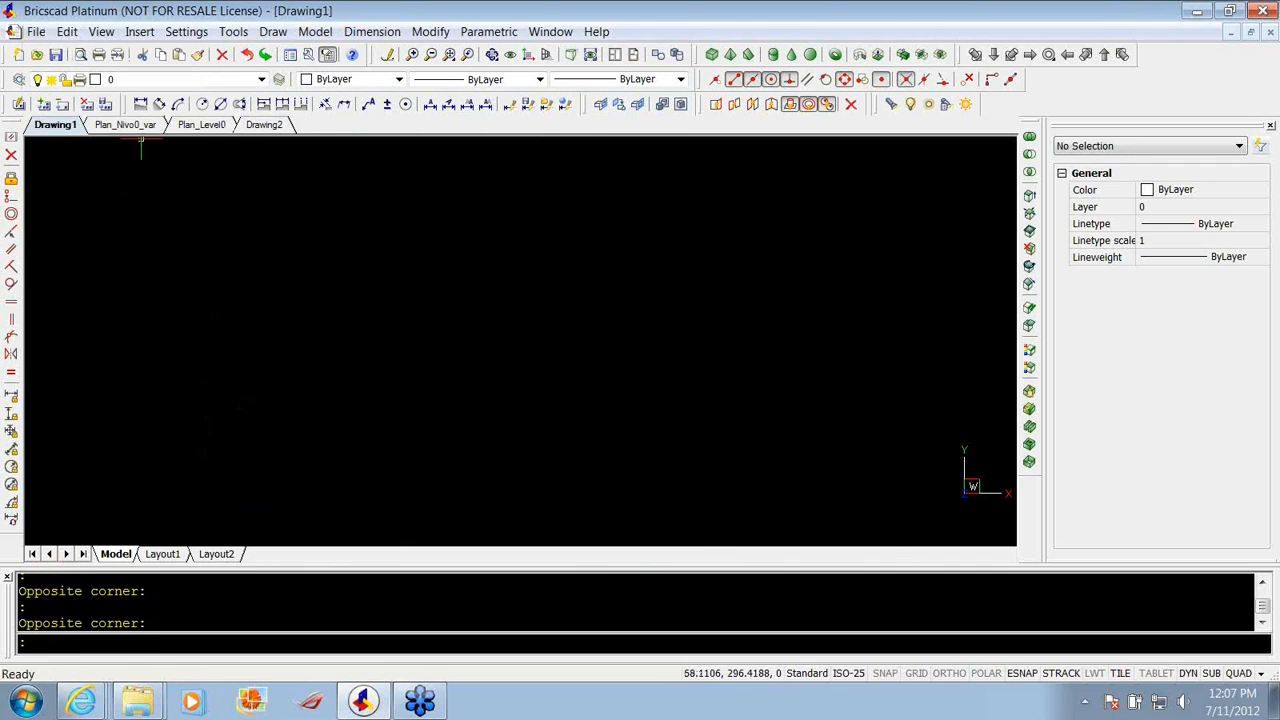
# Switch to the Plan_Level0 drawing and open the page setup of its model space for editing.
pyautogui.click(198, 125)
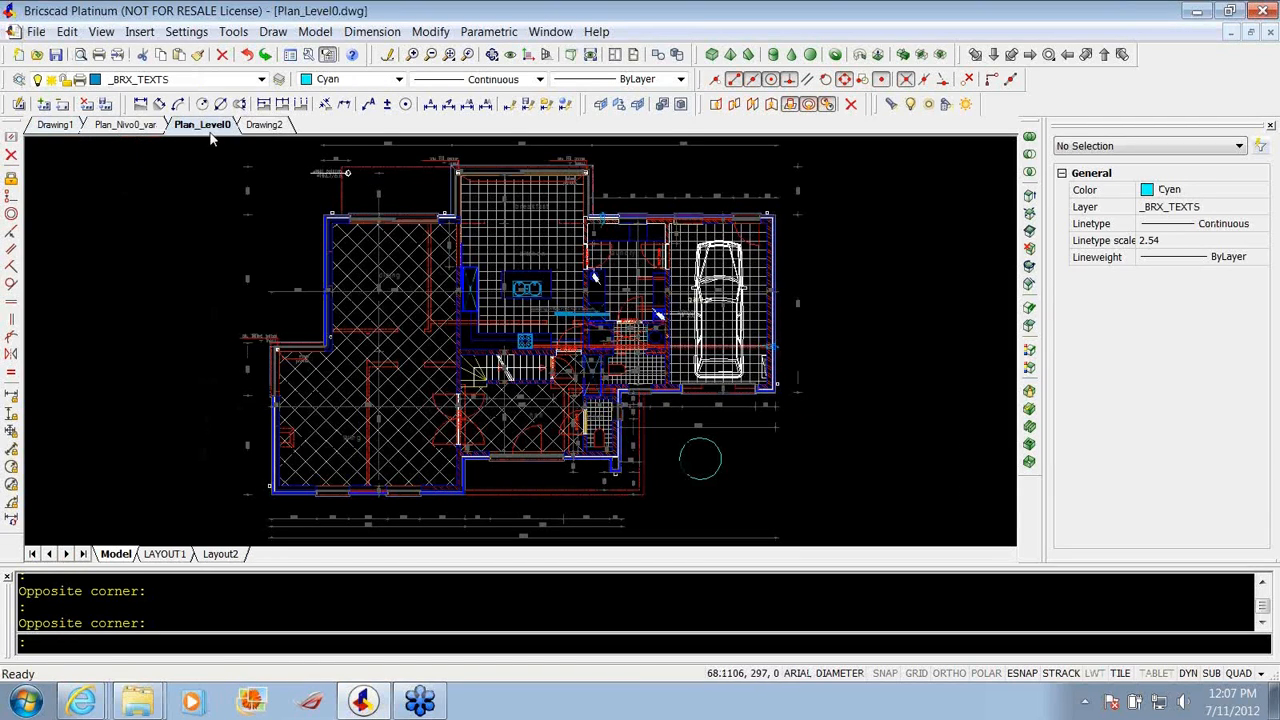
pyautogui.click(36, 32)
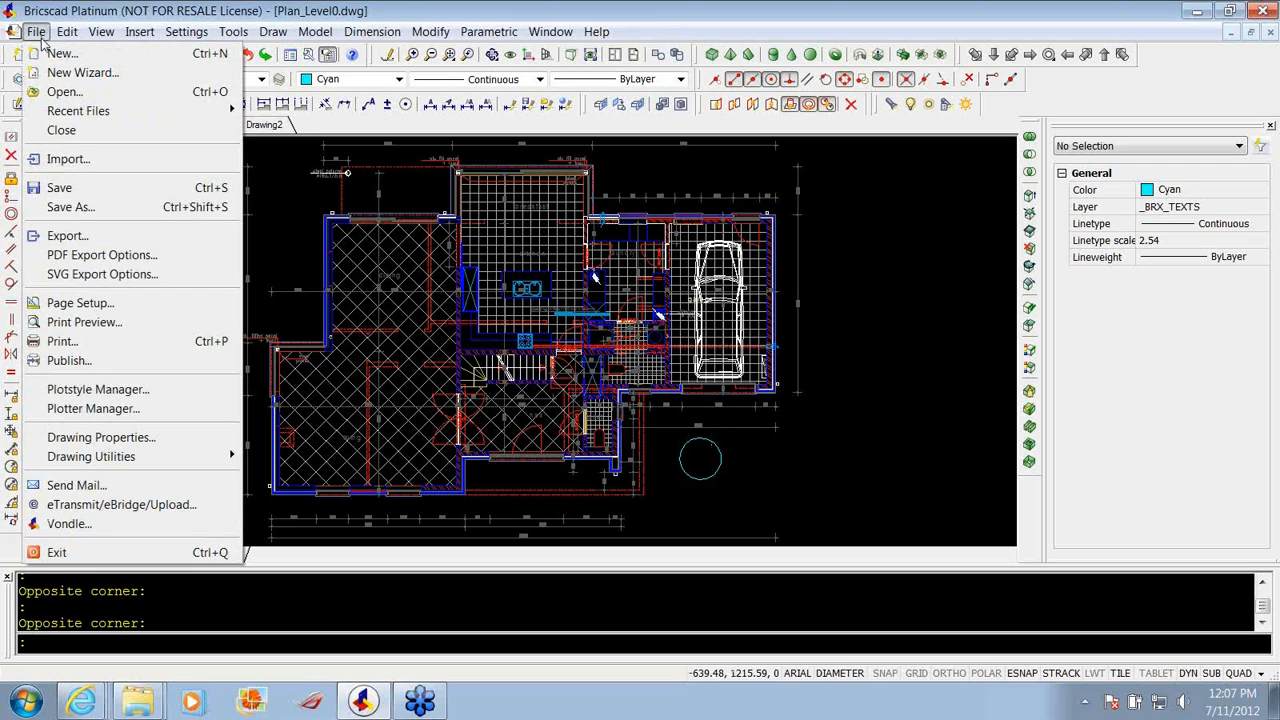
pyautogui.click(97, 304)
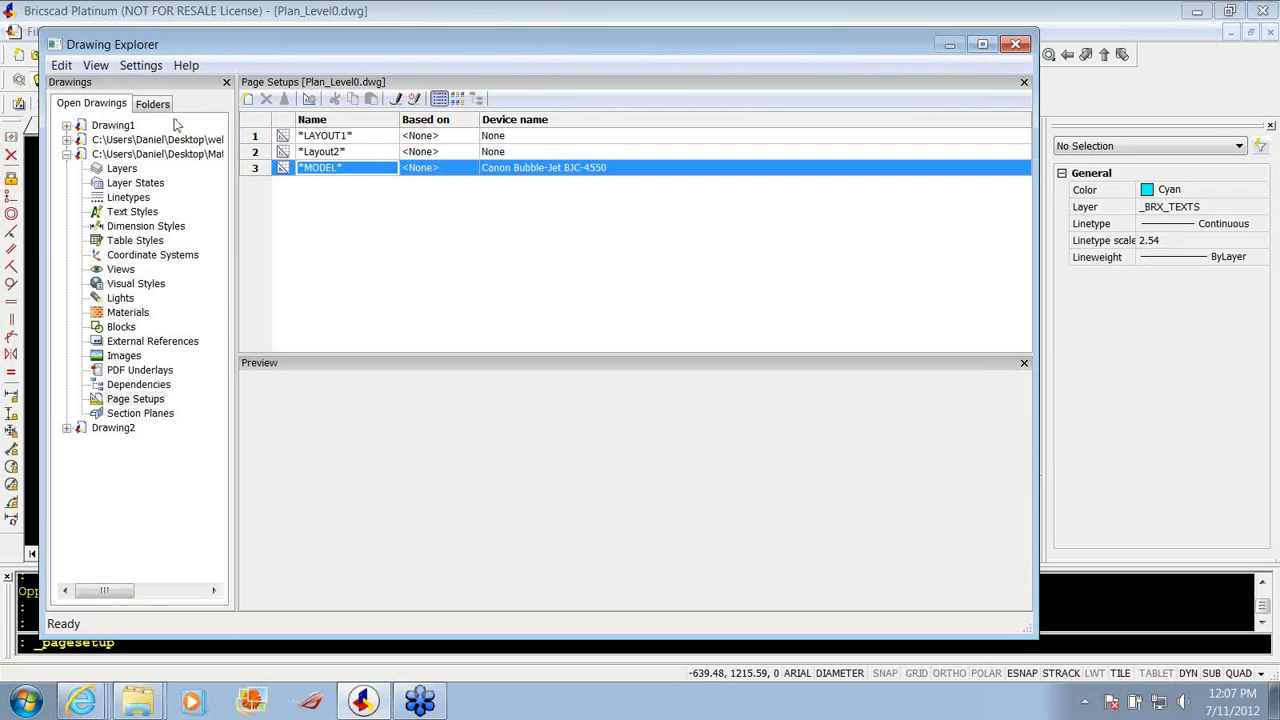
pyautogui.doubleClick(552, 174)
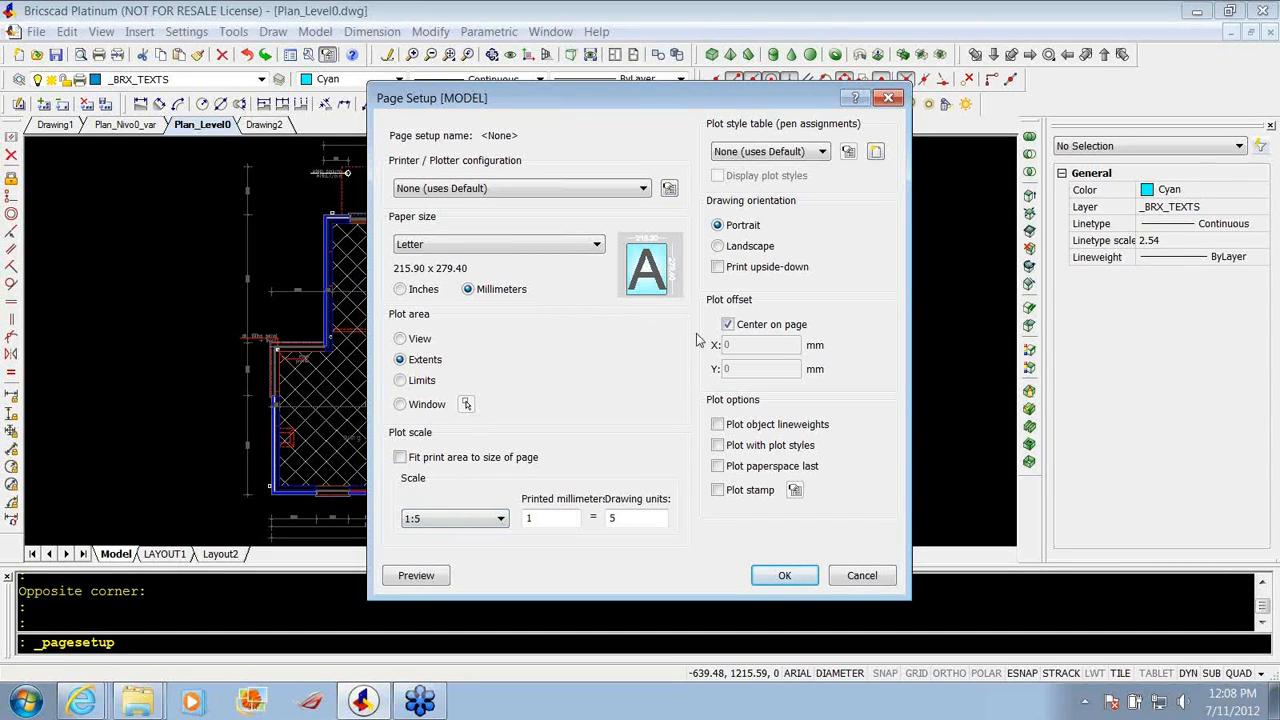
# Try the landscape, portrait and upside-down print options in the model page setup, and cancel the changes.
pyautogui.click(718, 246)
pyautogui.click(718, 225)
pyautogui.click(719, 269)
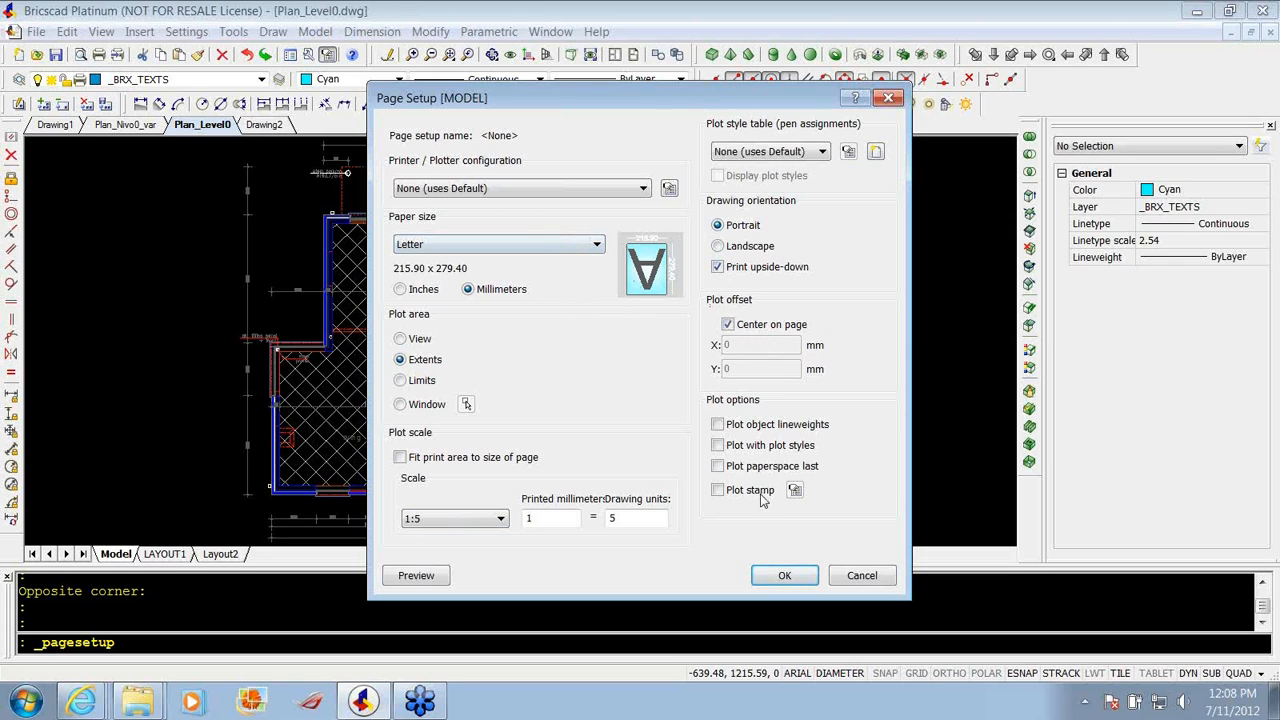
pyautogui.click(860, 577)
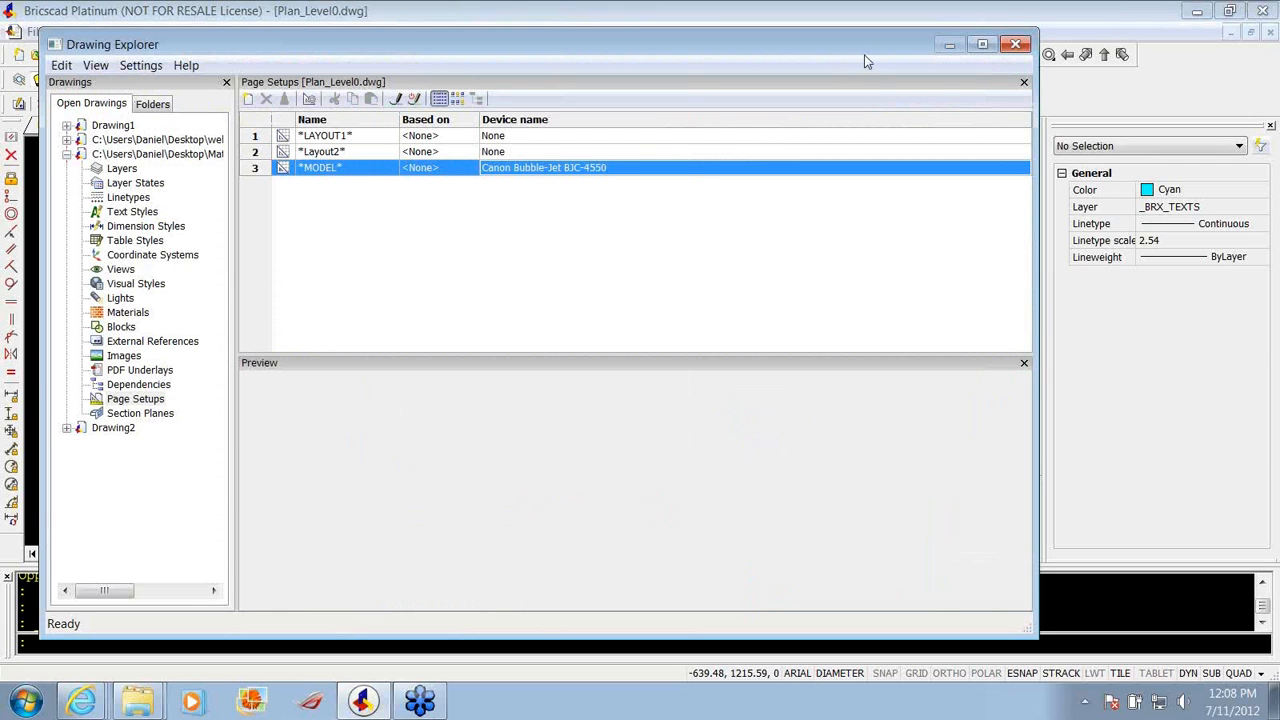
# Review the page setup of Layout2, cancel without changes, and close the Drawing Explorer.
pyautogui.moveTo(864, 57); pyautogui.dragTo(848, 62)
pyautogui.click(481, 151)
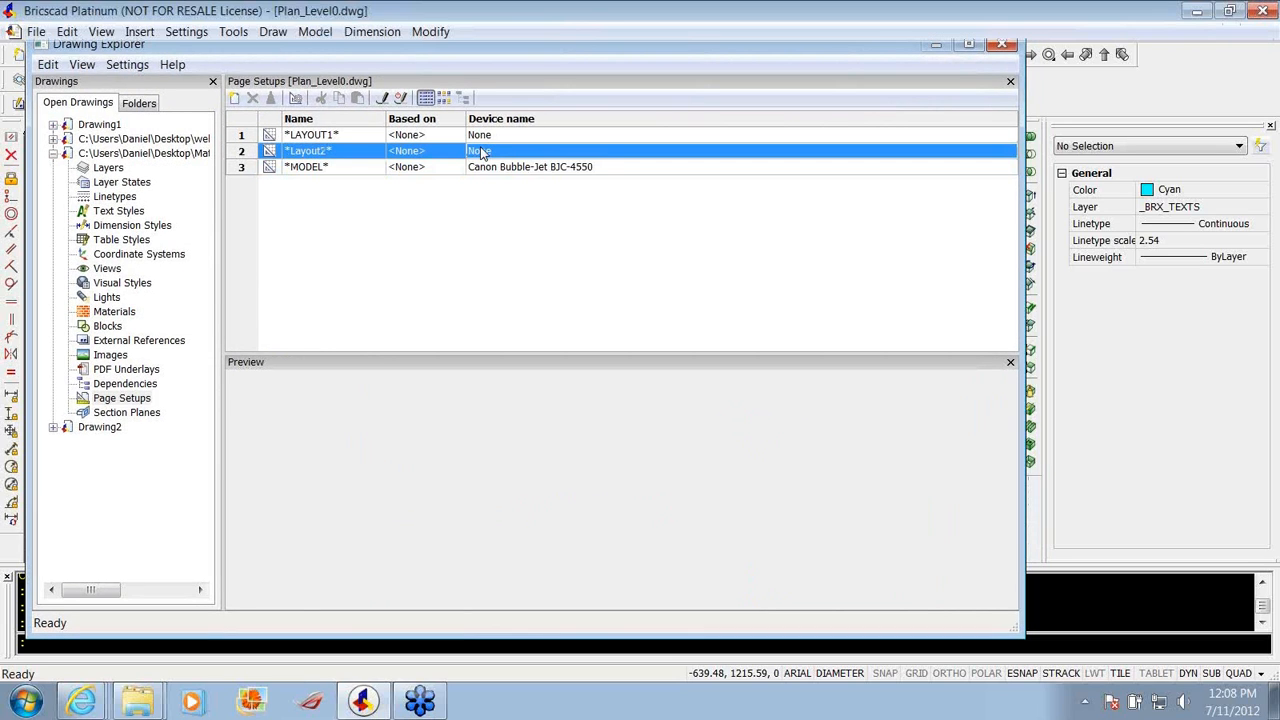
pyautogui.doubleClick(481, 151)
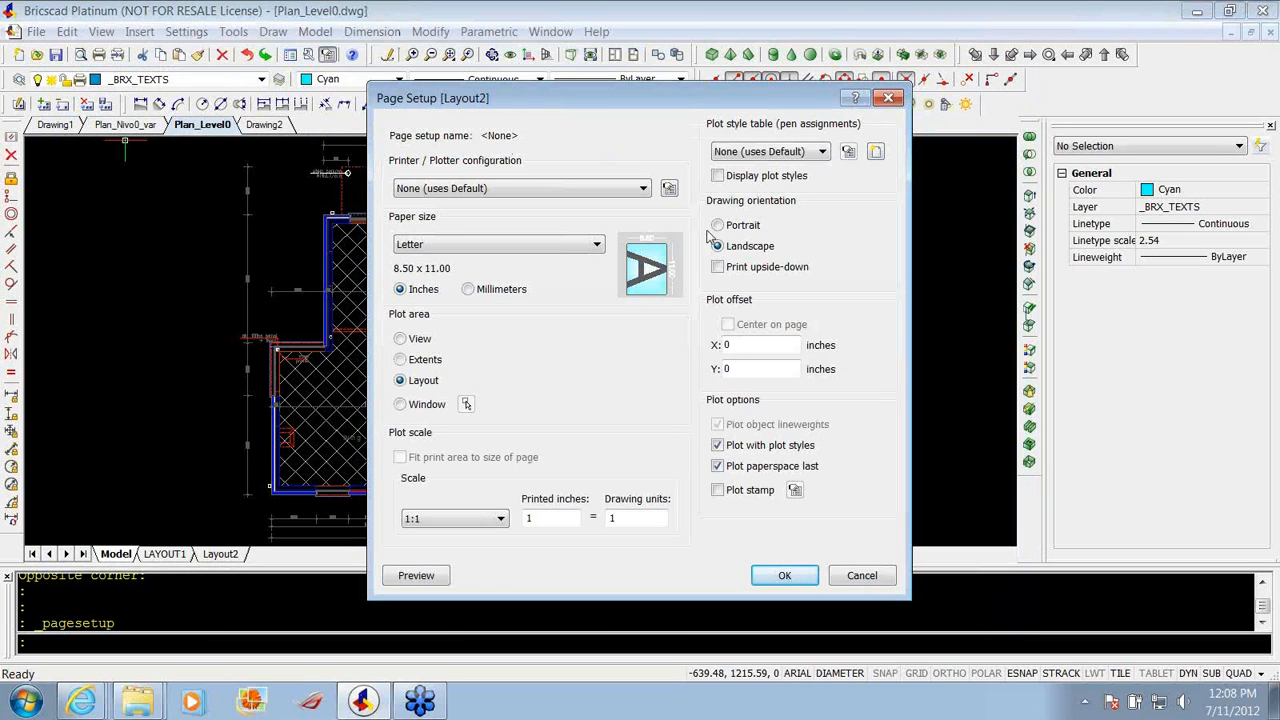
pyautogui.click(889, 580)
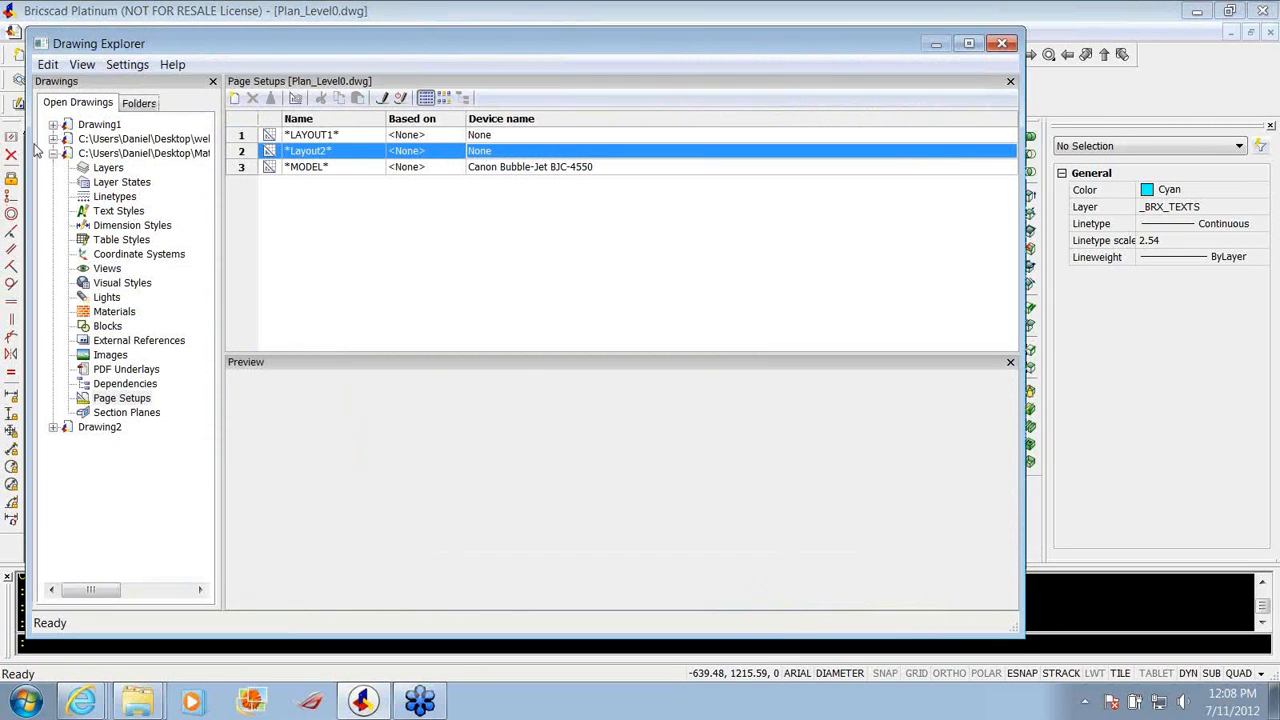
pyautogui.click(1004, 46)
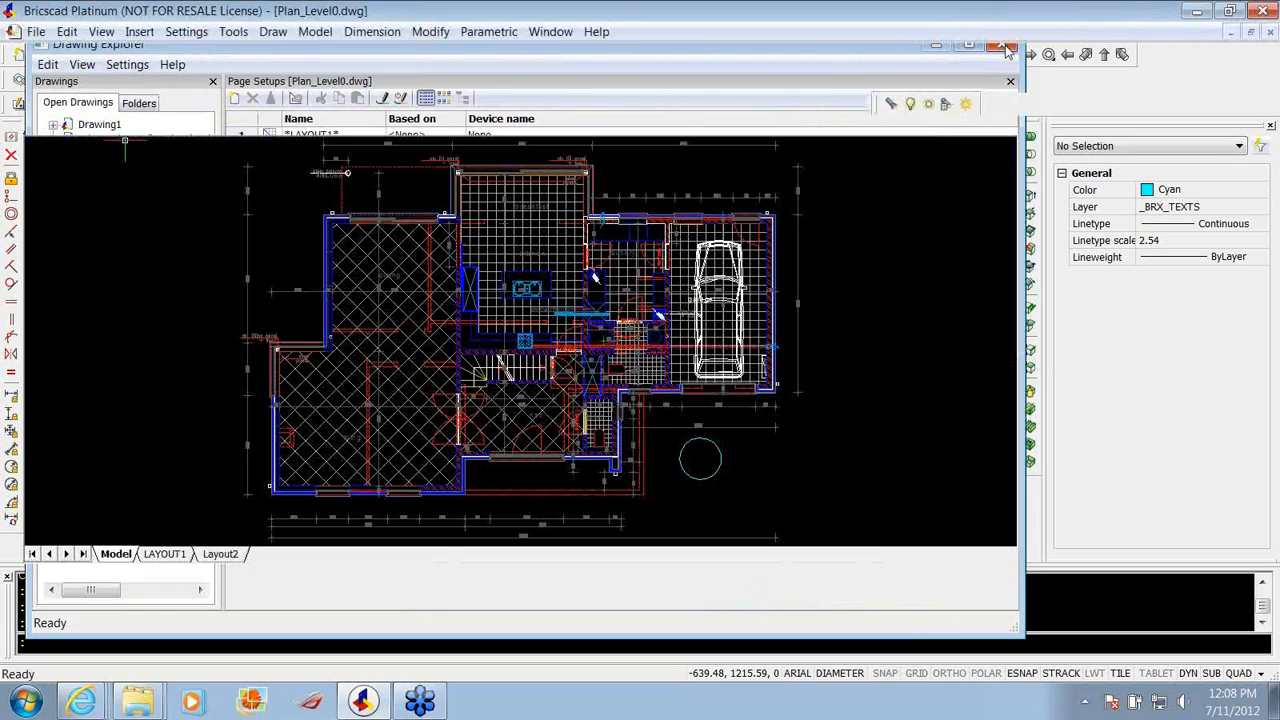
# Preview how Plan_Level0 prints and close the print preview.
pyautogui.click(36, 31)
pyautogui.click(105, 323)
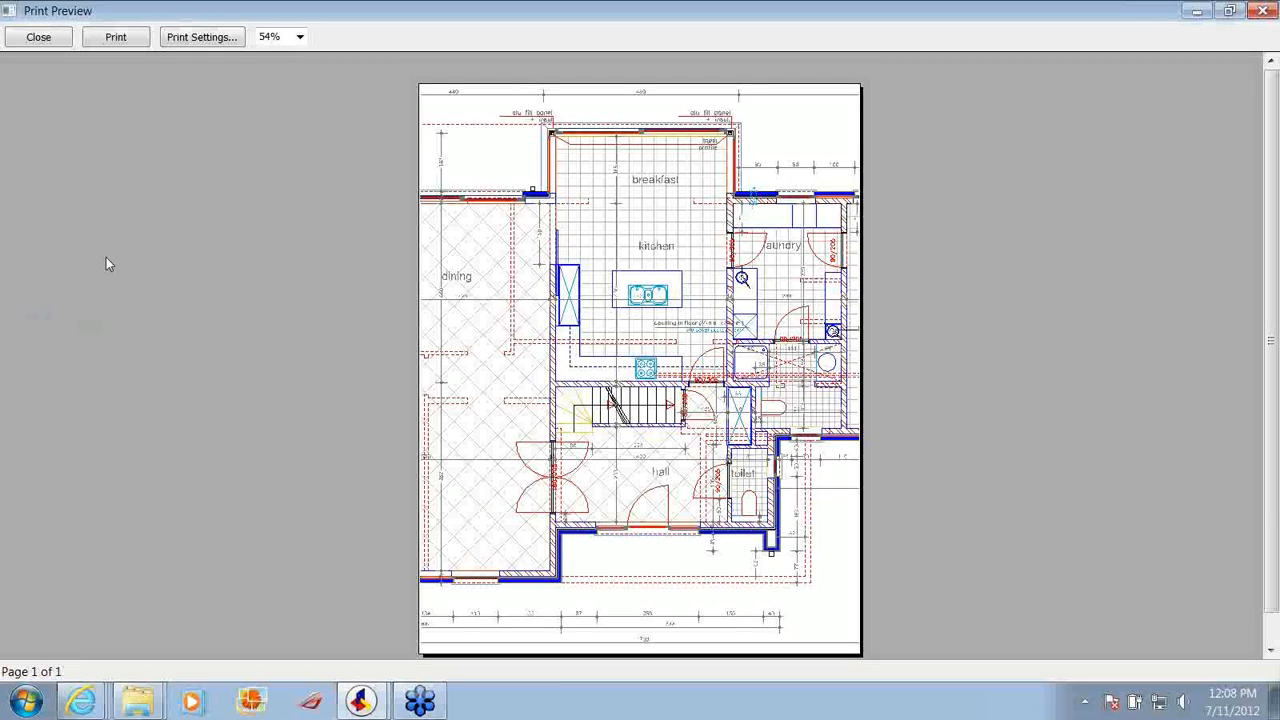
pyautogui.click(40, 40)
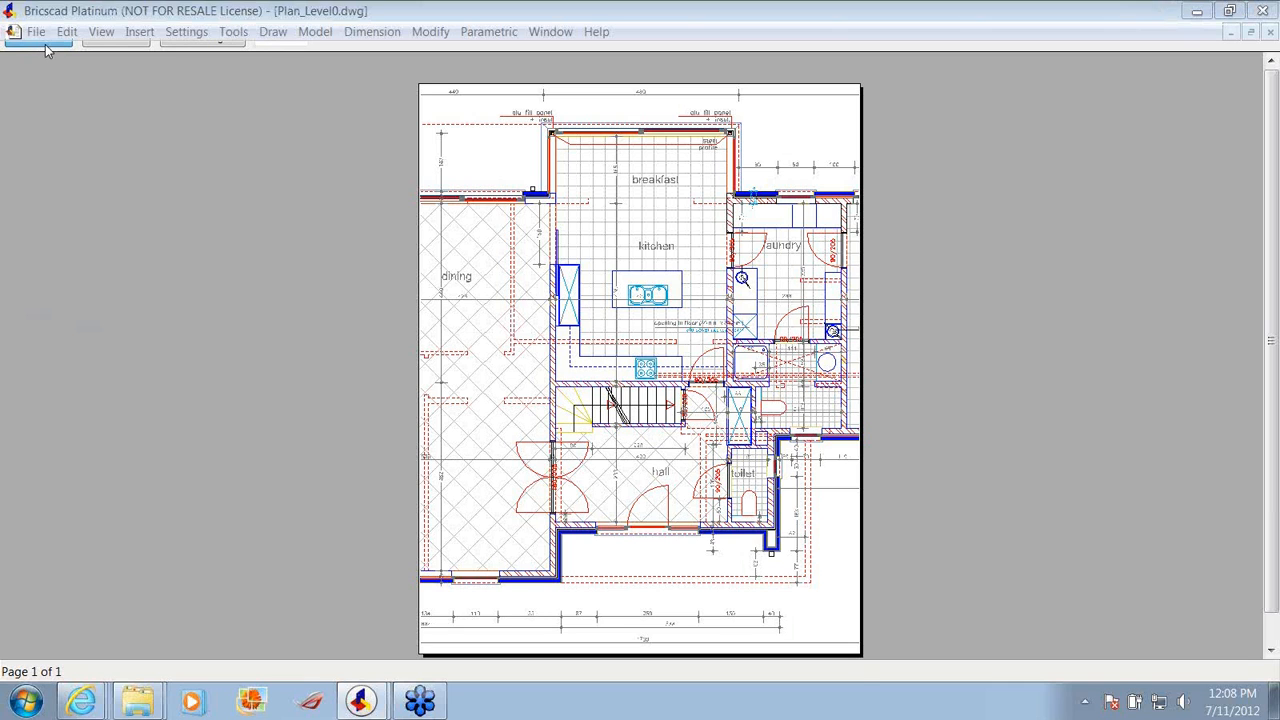
# Review the publish sheet list and the page setup choices for Drawing1's Layout1, and cancel without publishing.
pyautogui.click(36, 32)
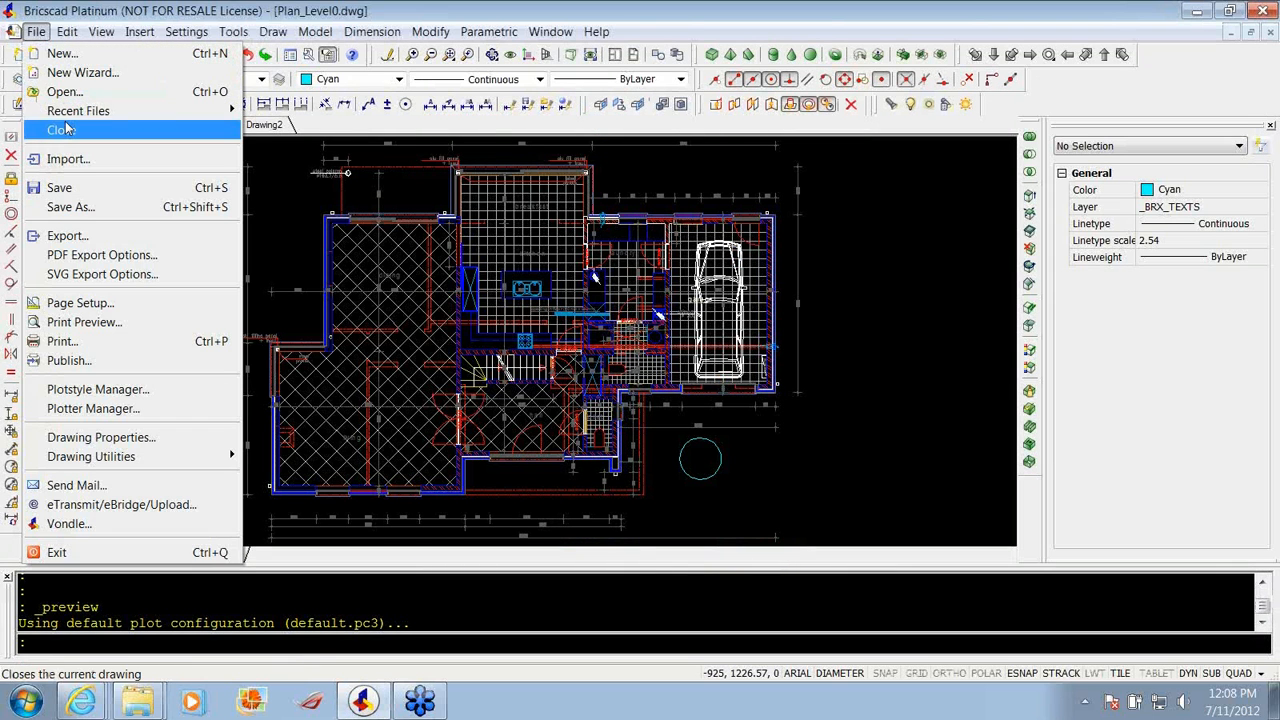
pyautogui.click(88, 361)
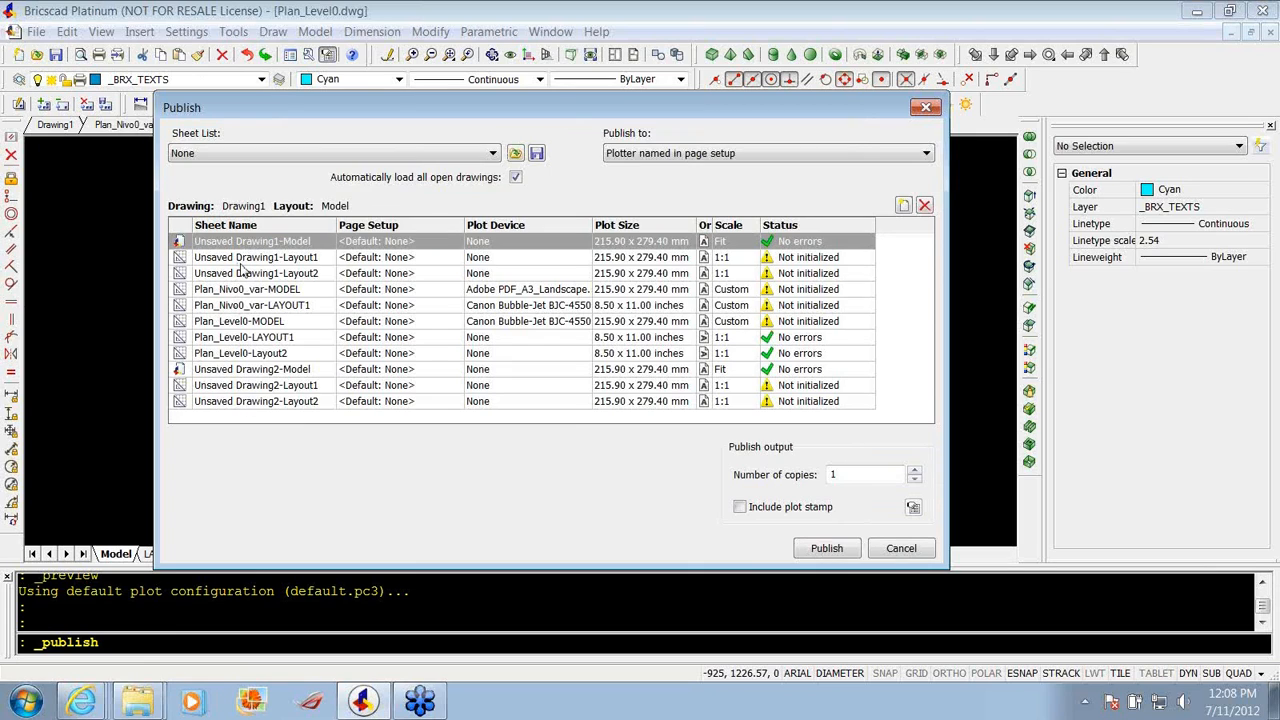
pyautogui.click(424, 260)
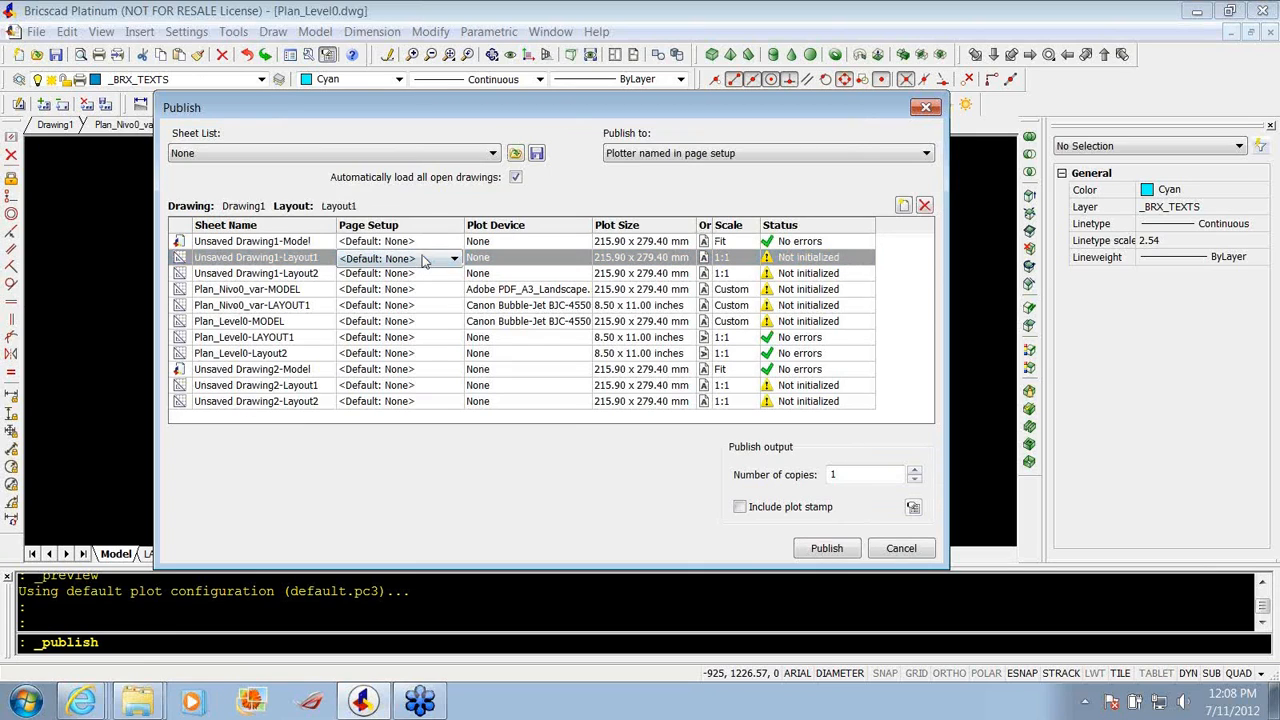
pyautogui.click(428, 260)
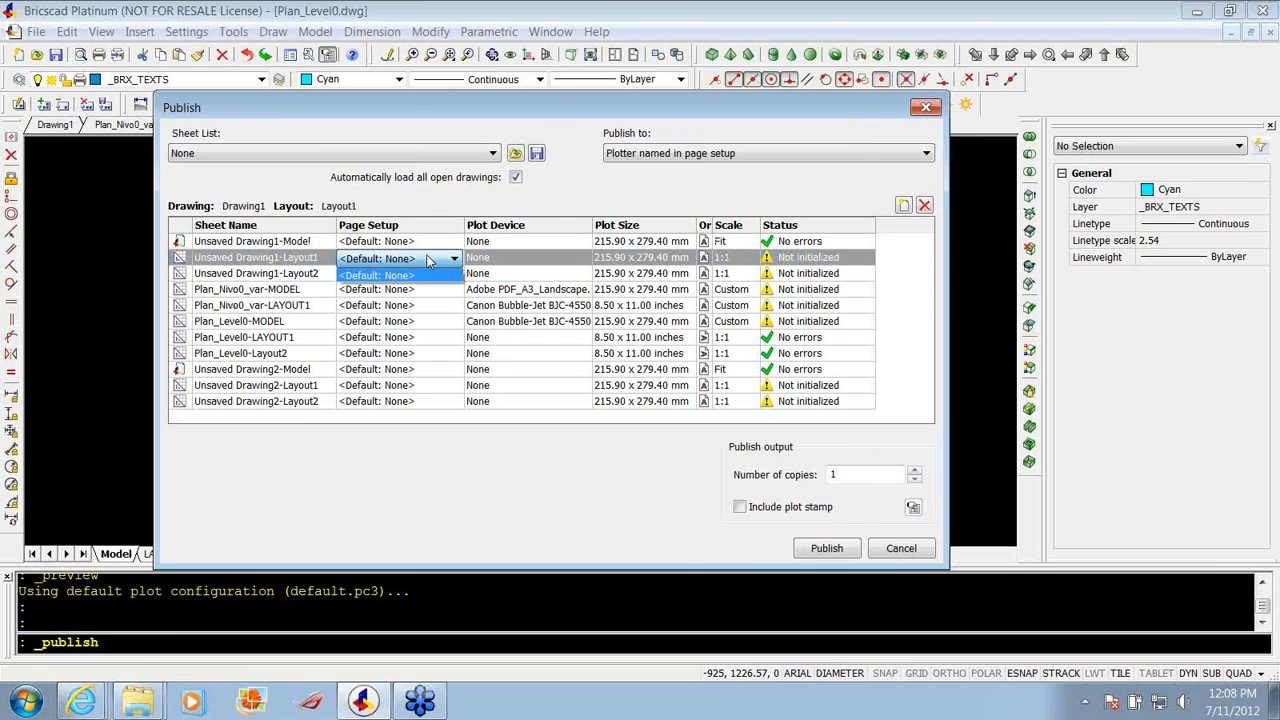
pyautogui.click(481, 262)
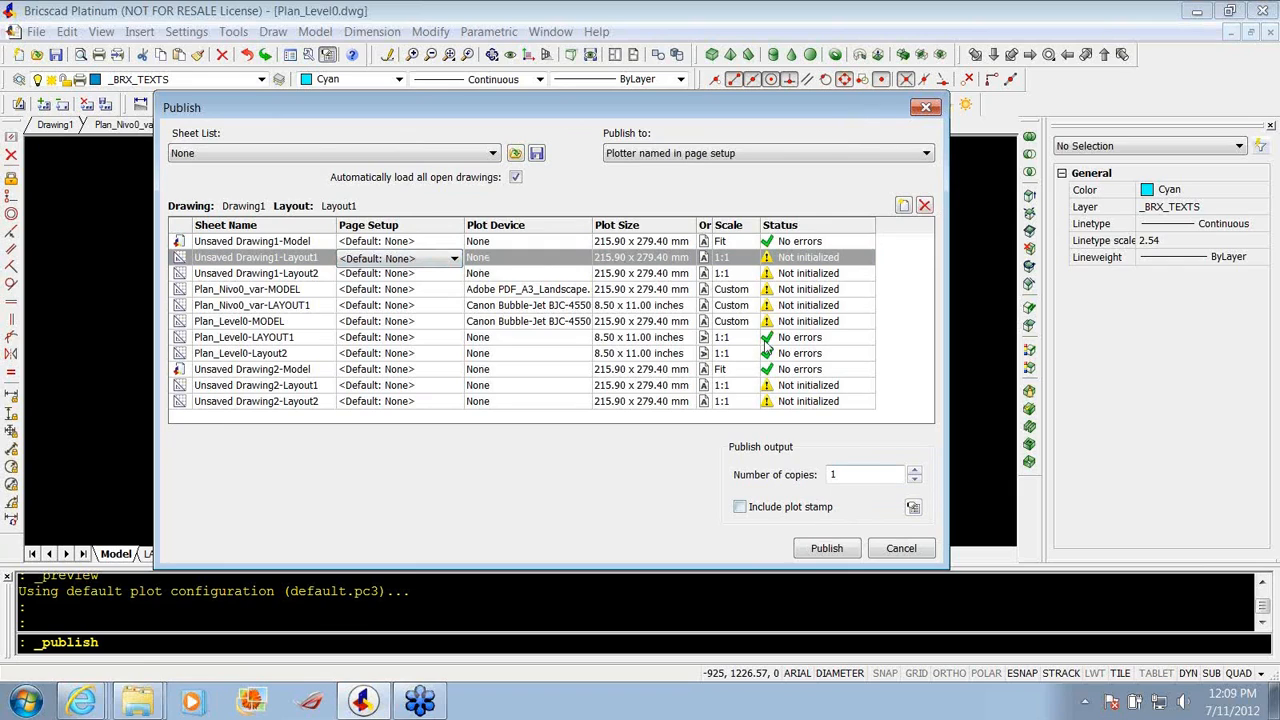
pyautogui.click(900, 548)
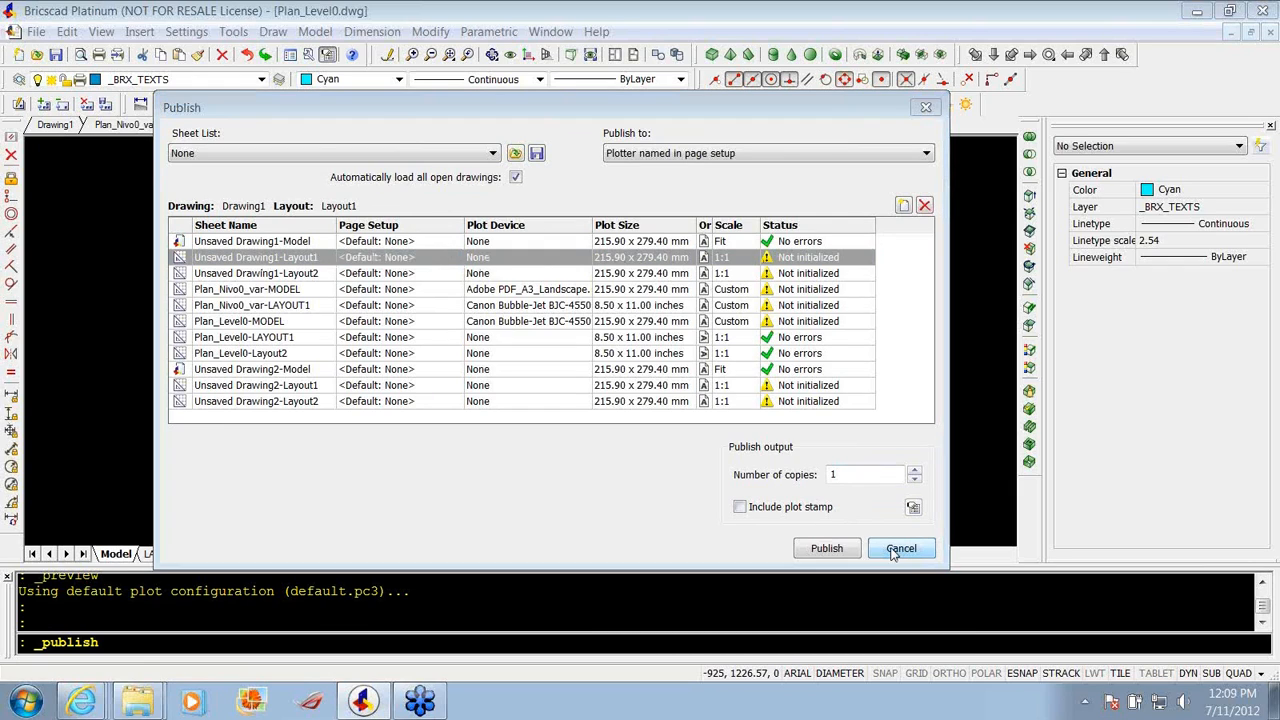
pyautogui.click(564, 384)
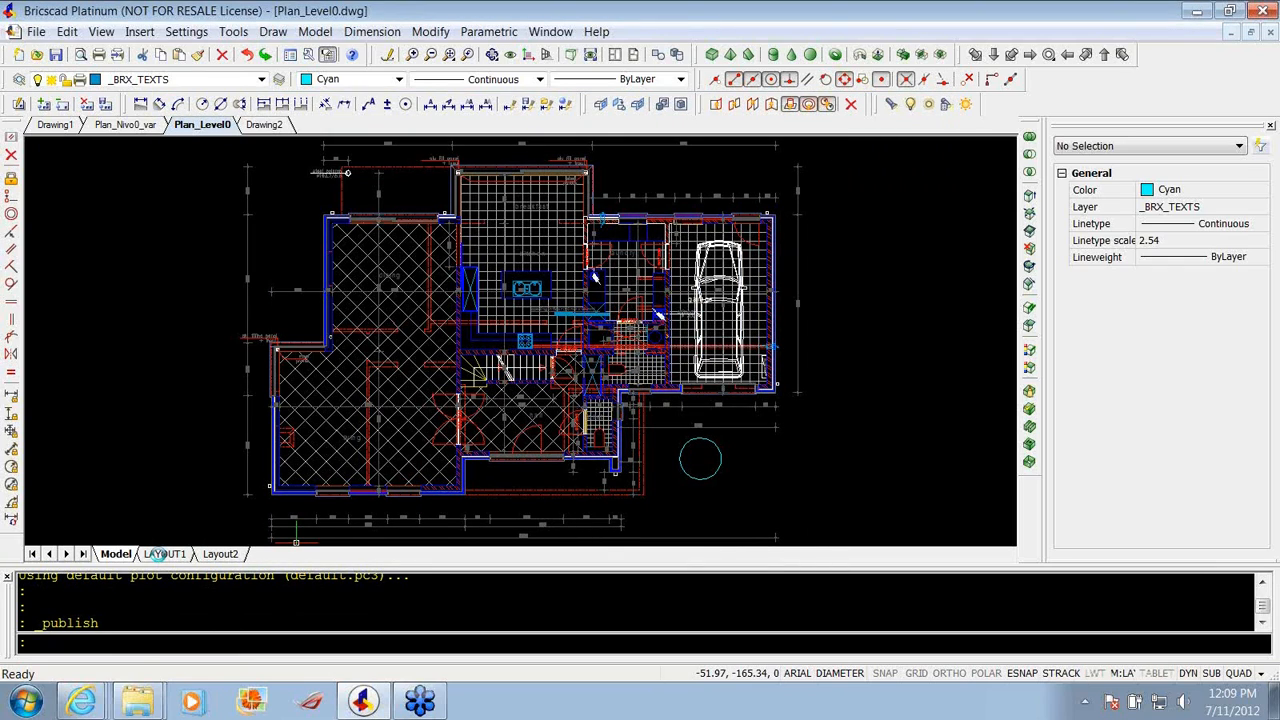
# View Plan_Level0's paper space layouts, return to model space, and check the sheet statuses for publishing before cancelling.
pyautogui.click(157, 554)
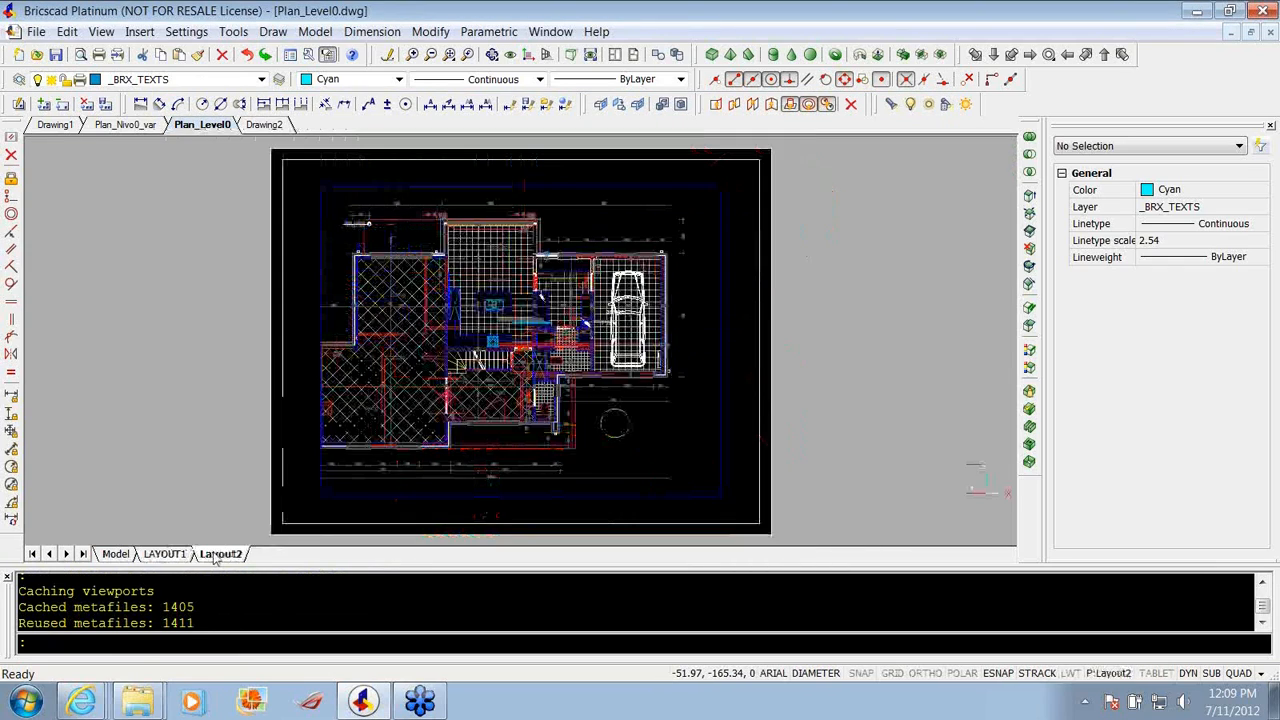
pyautogui.click(116, 554)
pyautogui.click(36, 31)
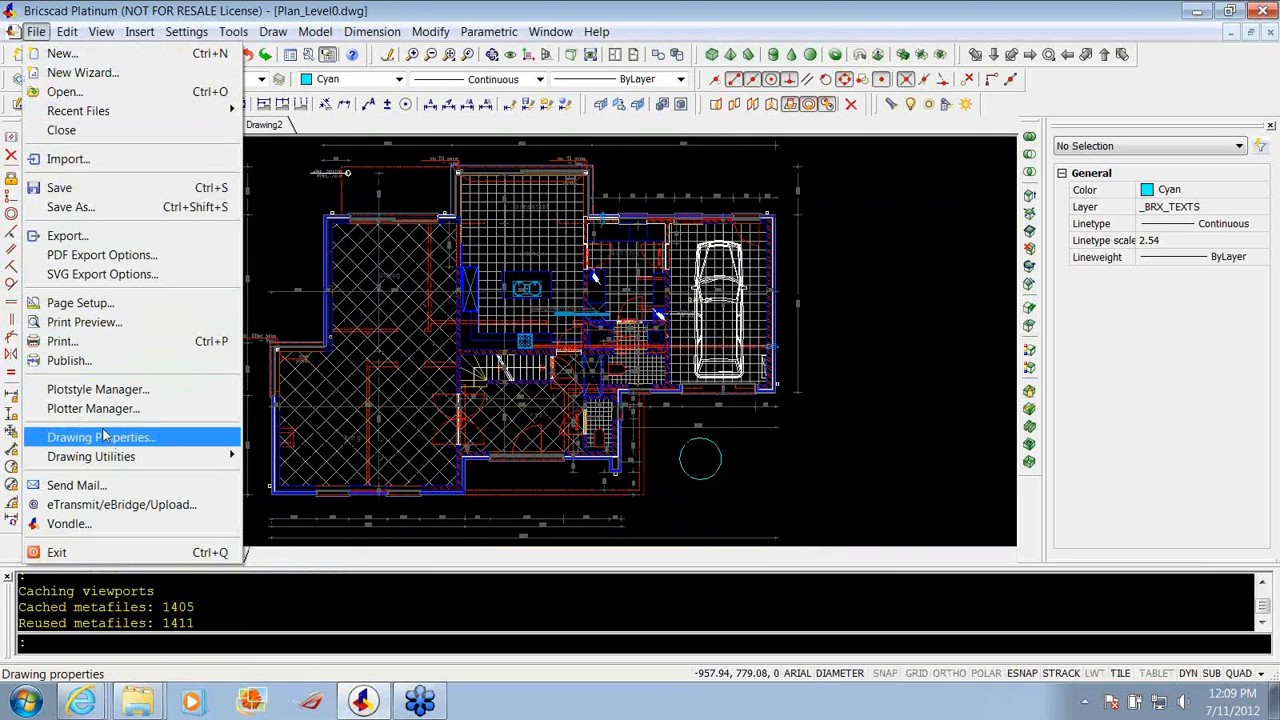
pyautogui.click(80, 360)
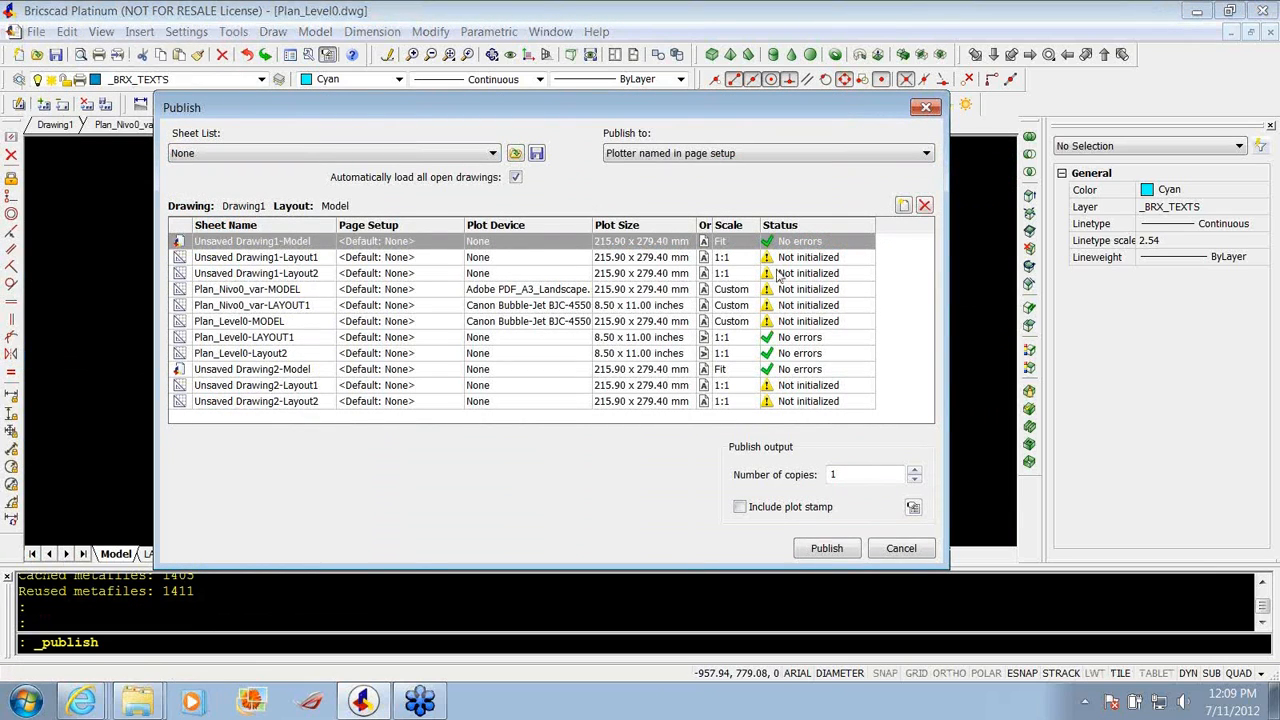
pyautogui.click(783, 258)
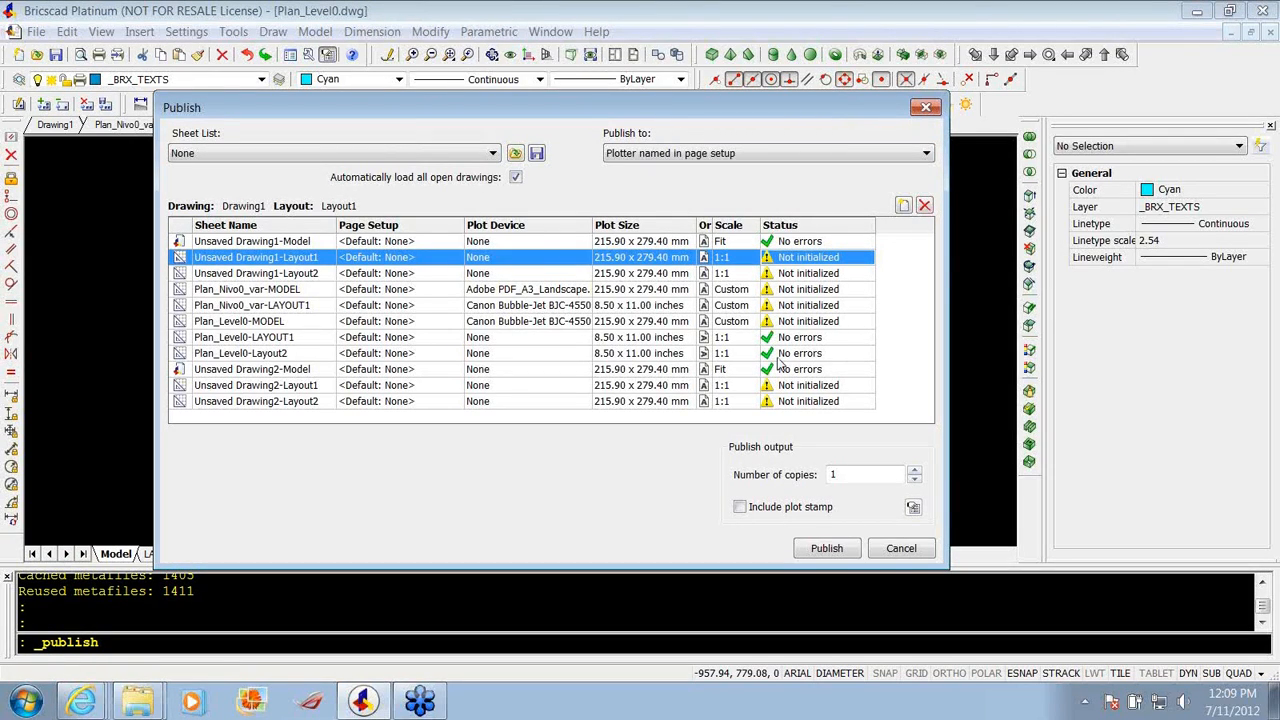
pyautogui.click(895, 550)
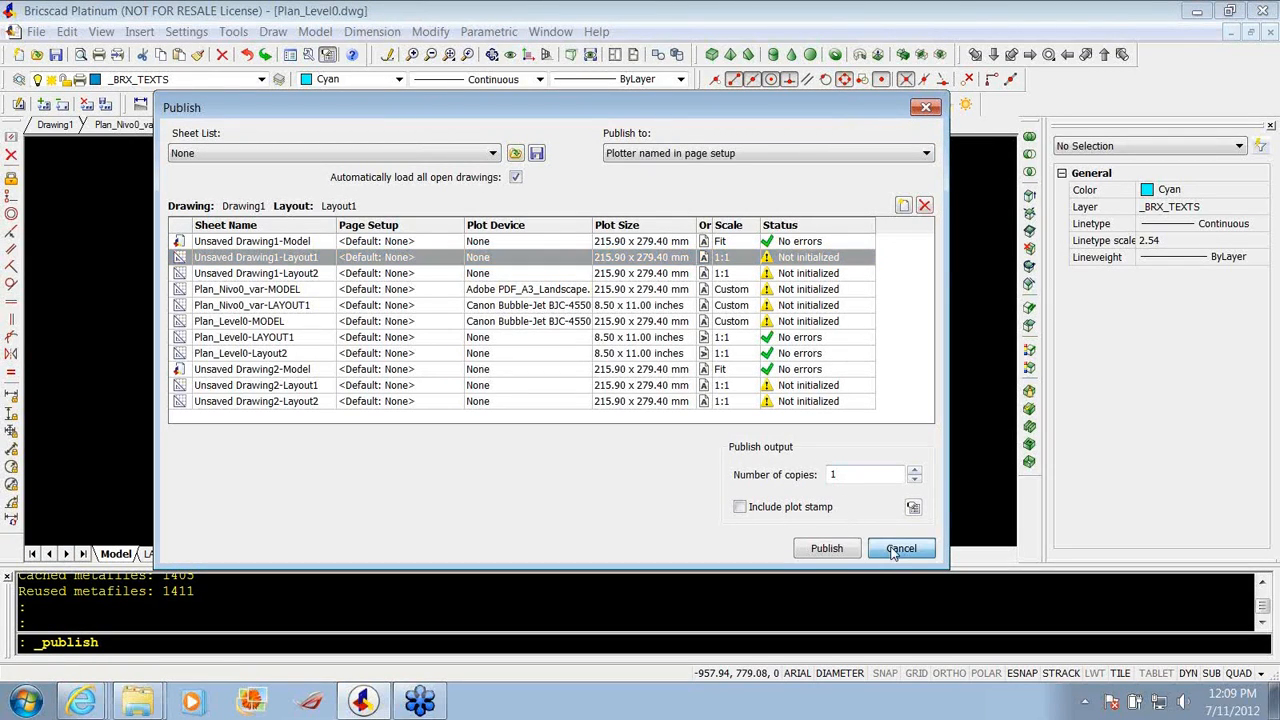
pyautogui.click(564, 384)
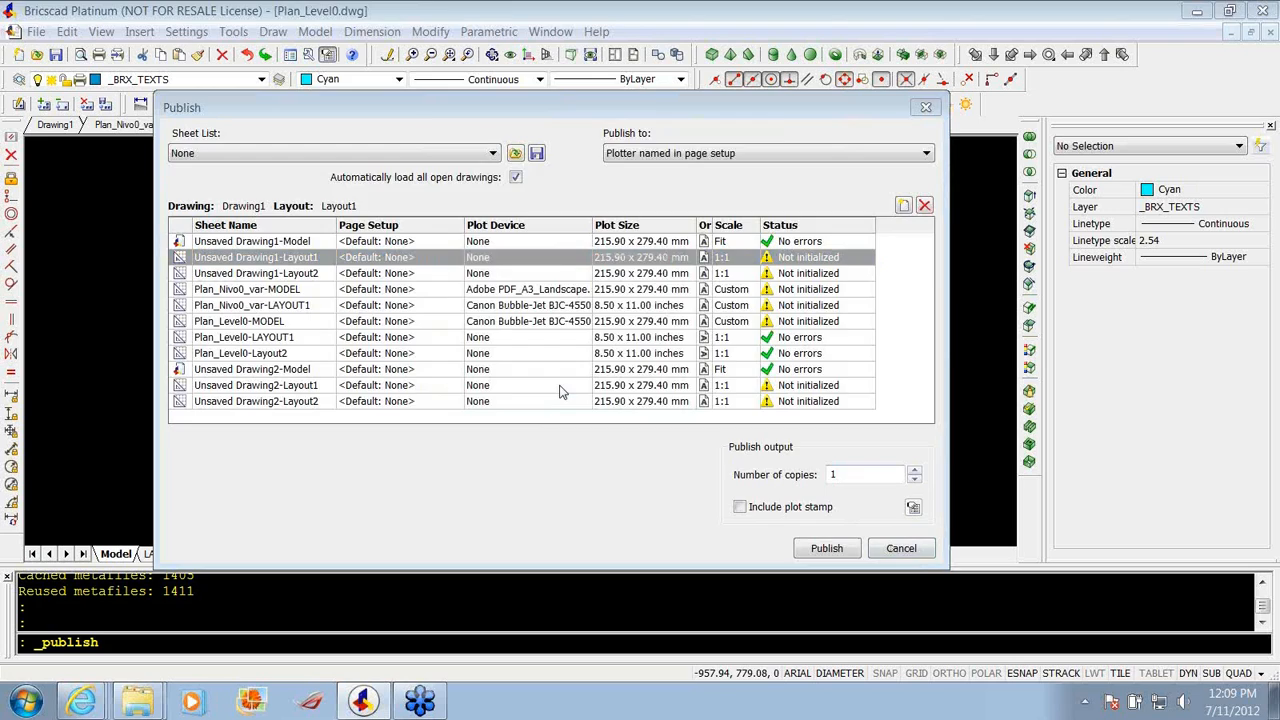
# Save Plan_Level0 for an eTransmit package, review the drawing and font files to include, and cancel the transmission.
pyautogui.click(37, 34)
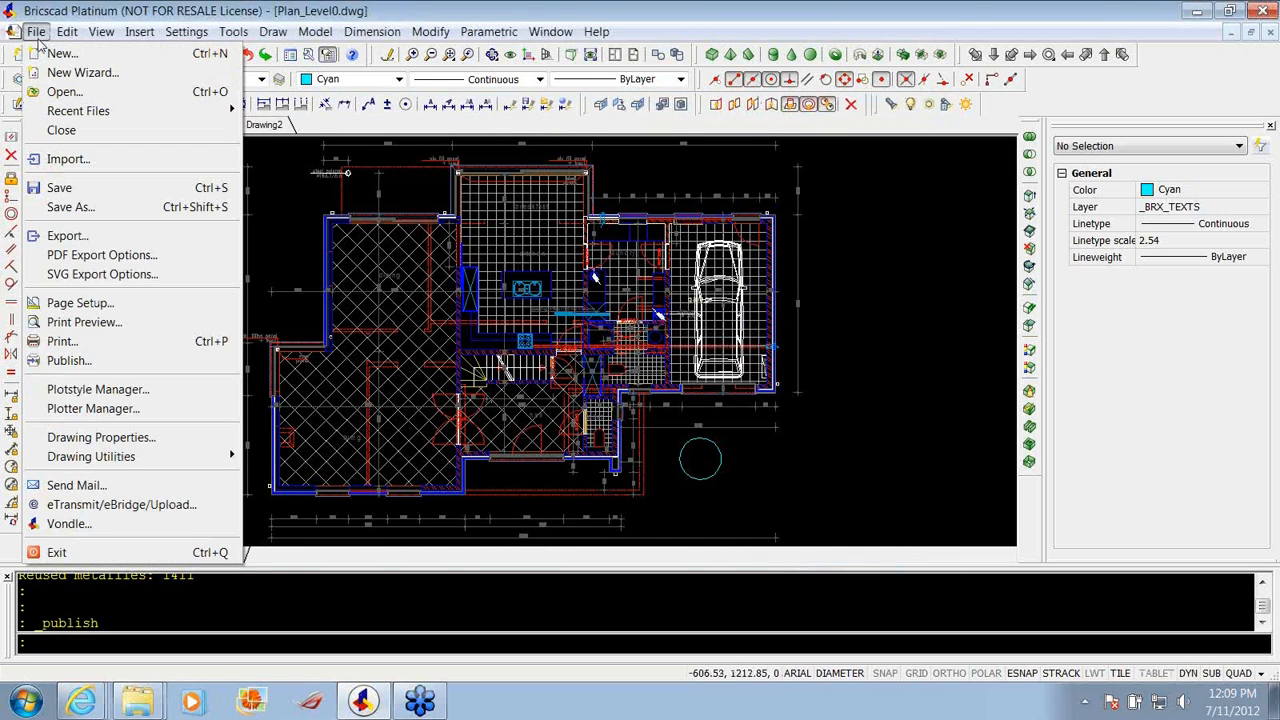
pyautogui.click(88, 508)
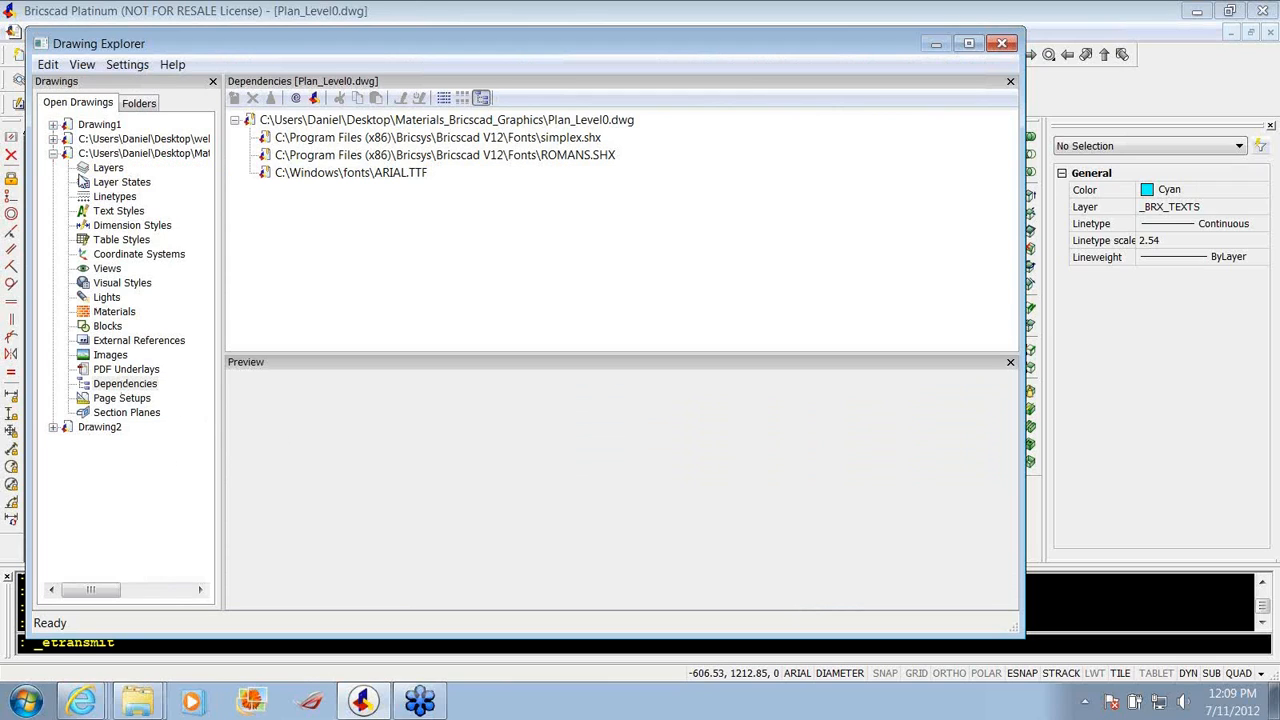
pyautogui.click(296, 99)
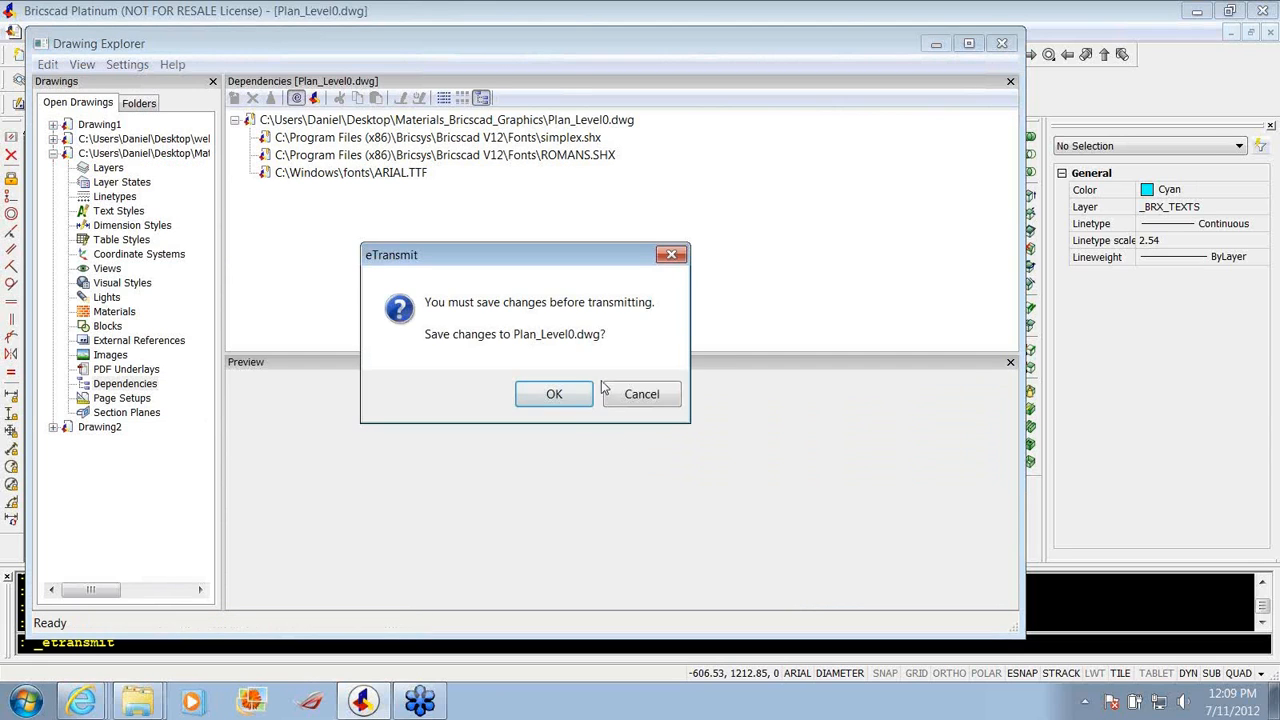
pyautogui.click(553, 394)
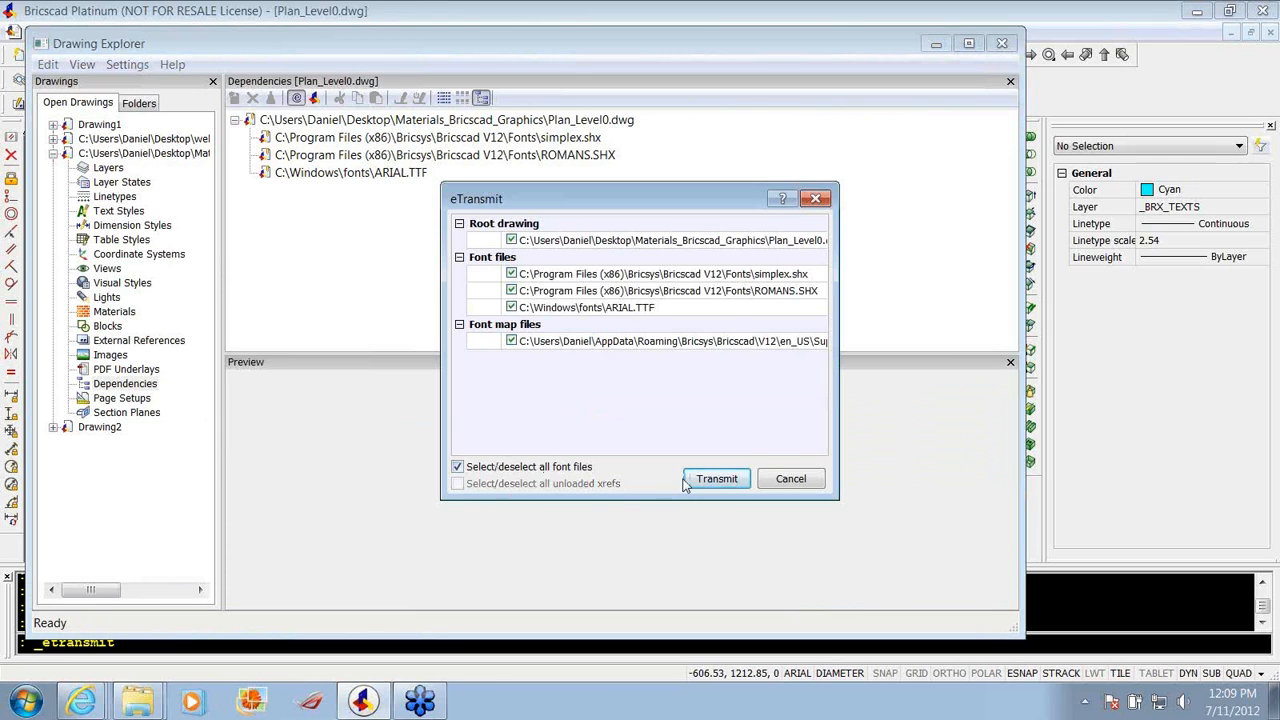
pyautogui.click(786, 482)
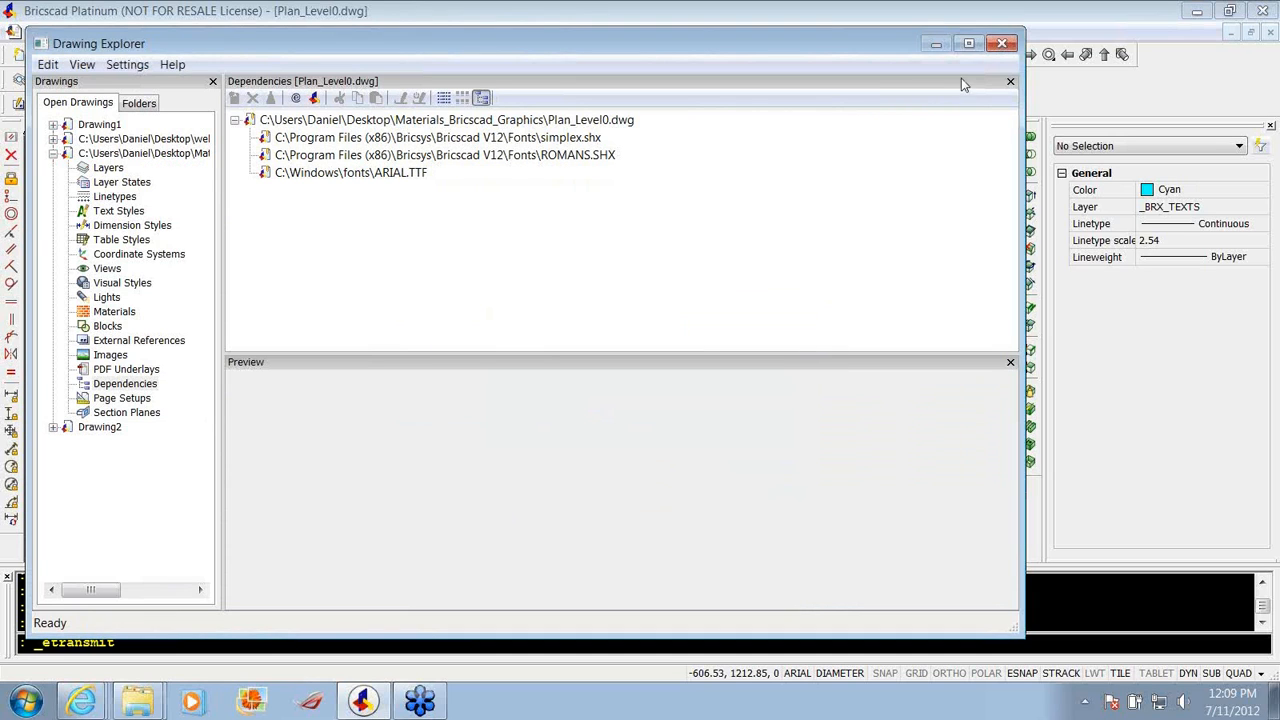
pyautogui.click(1004, 47)
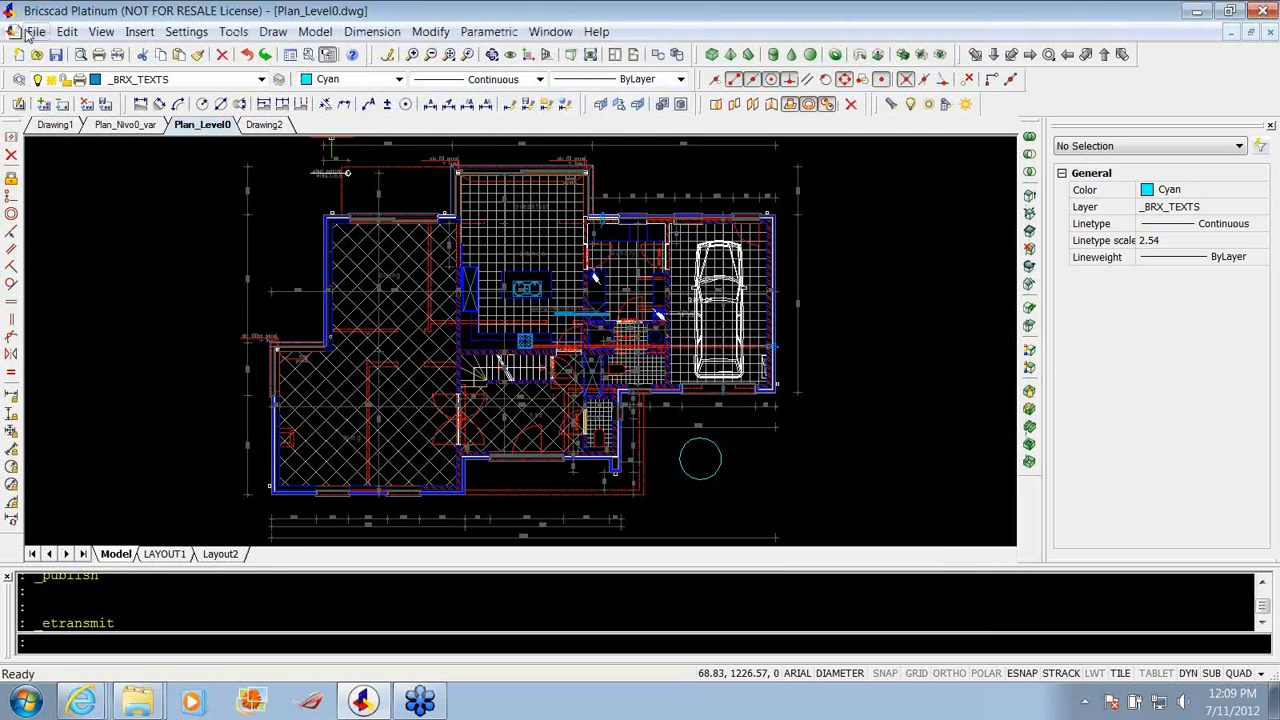
pyautogui.click(35, 31)
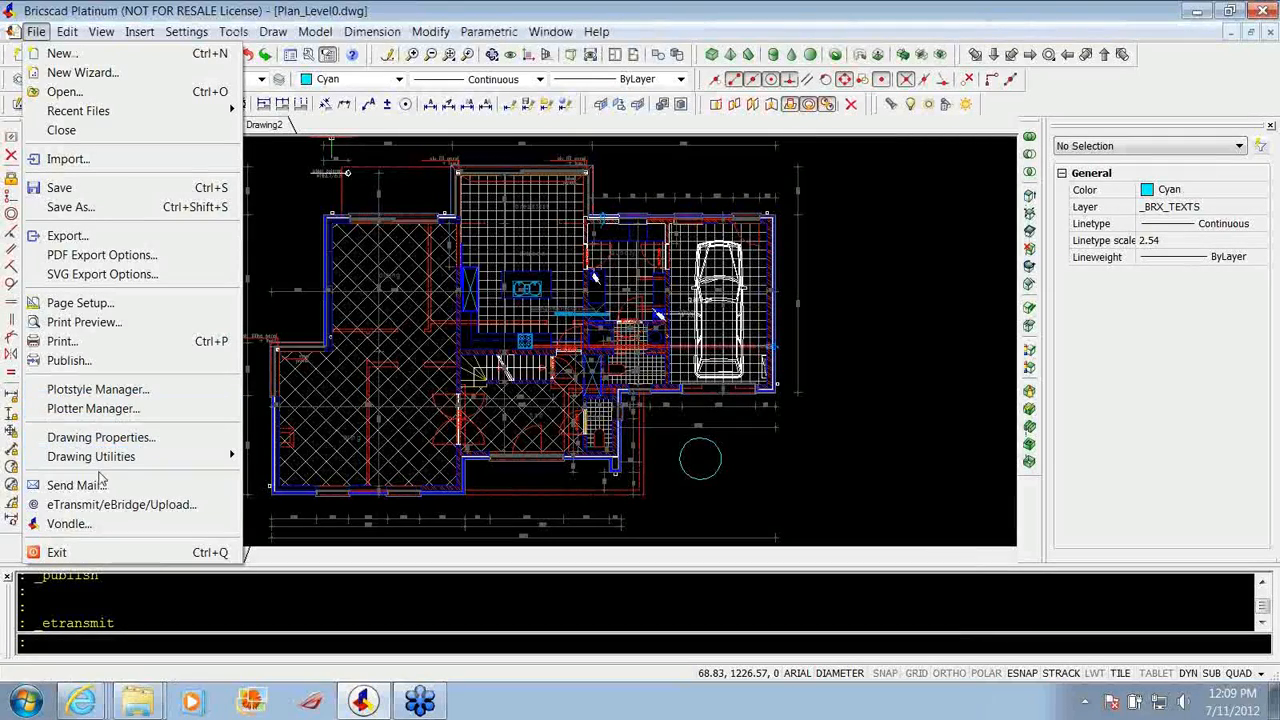
pyautogui.moveTo(70, 33)
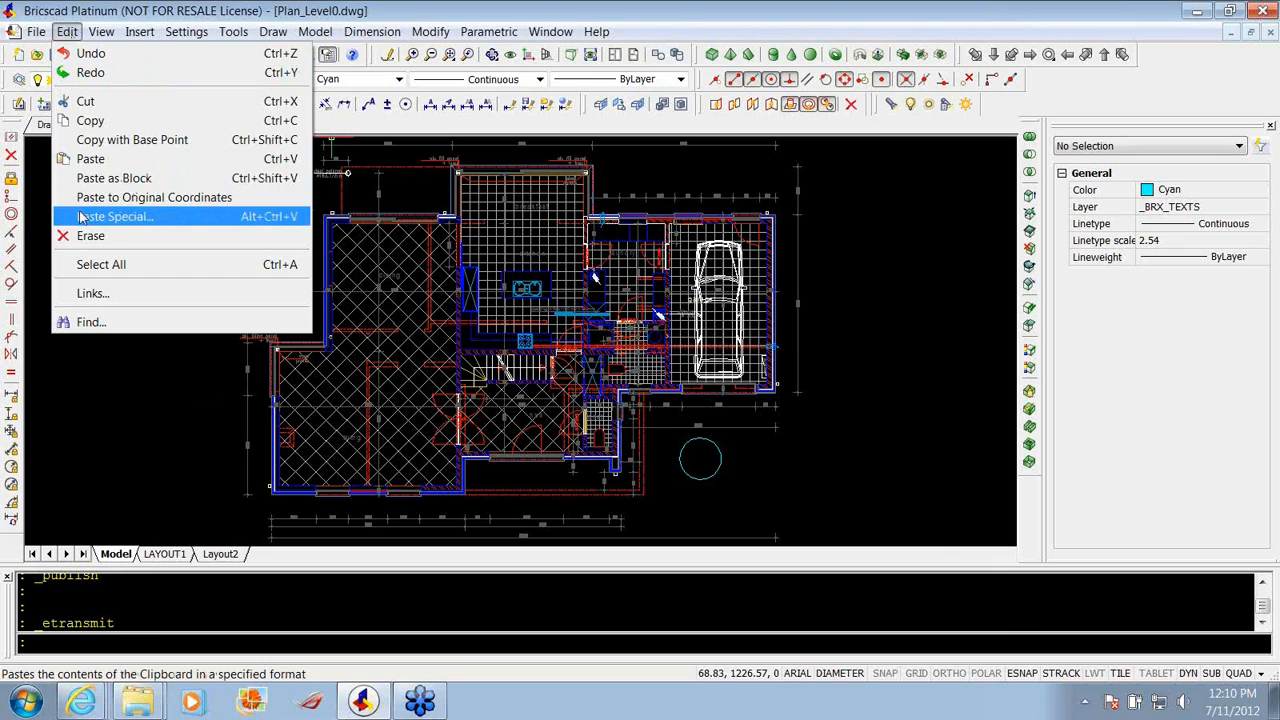
# Look at Plan_Level0 from the Front Right isometric viewpoint and return to the Top view.
pyautogui.click(101, 32)
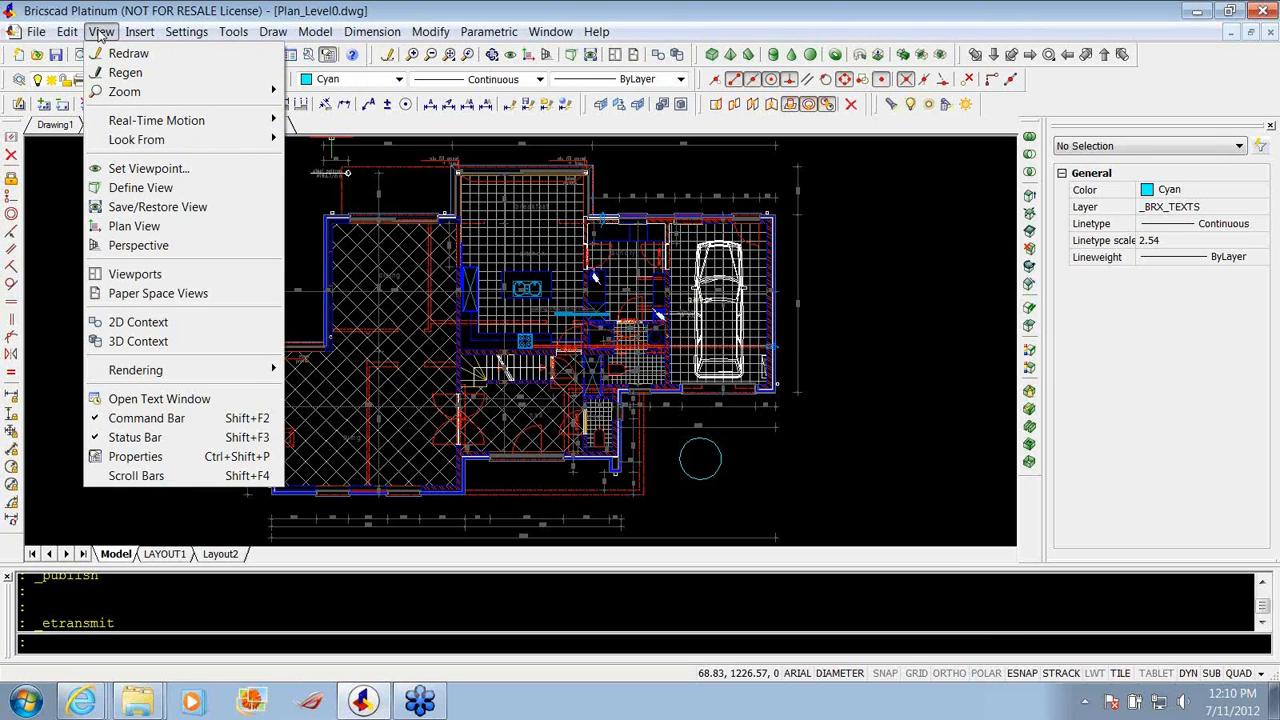
pyautogui.moveTo(137, 141)
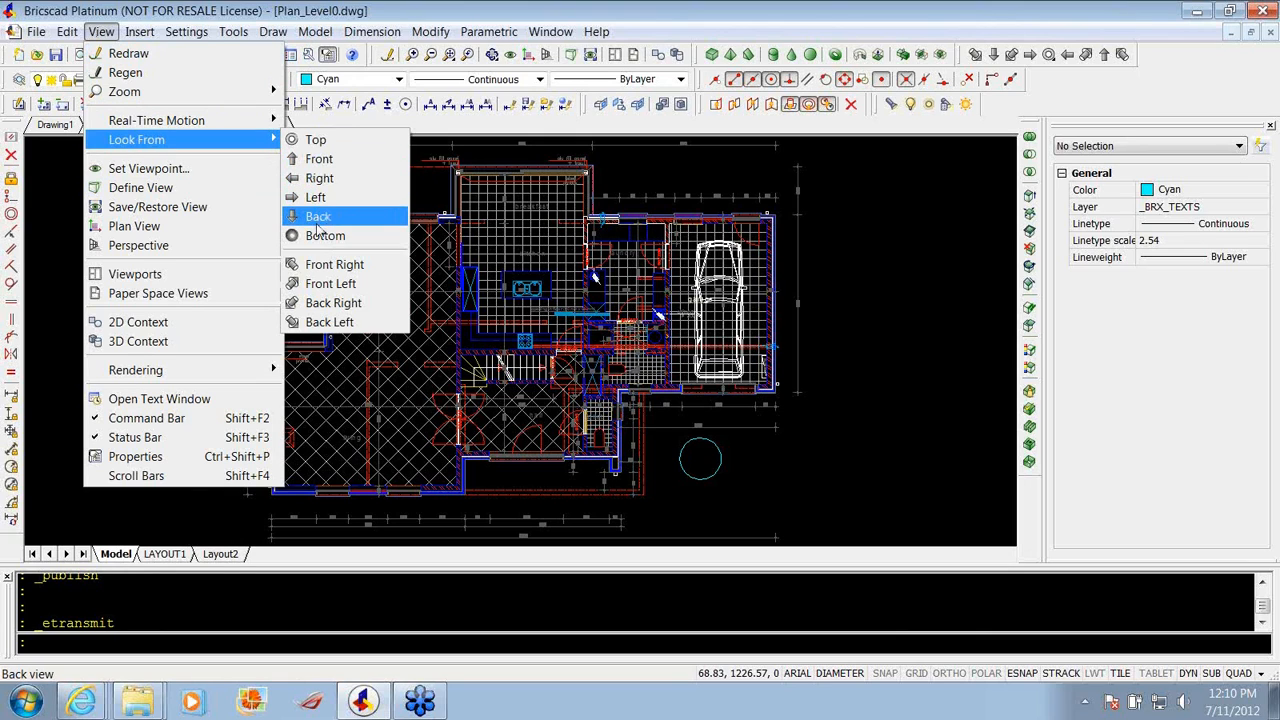
pyautogui.click(313, 267)
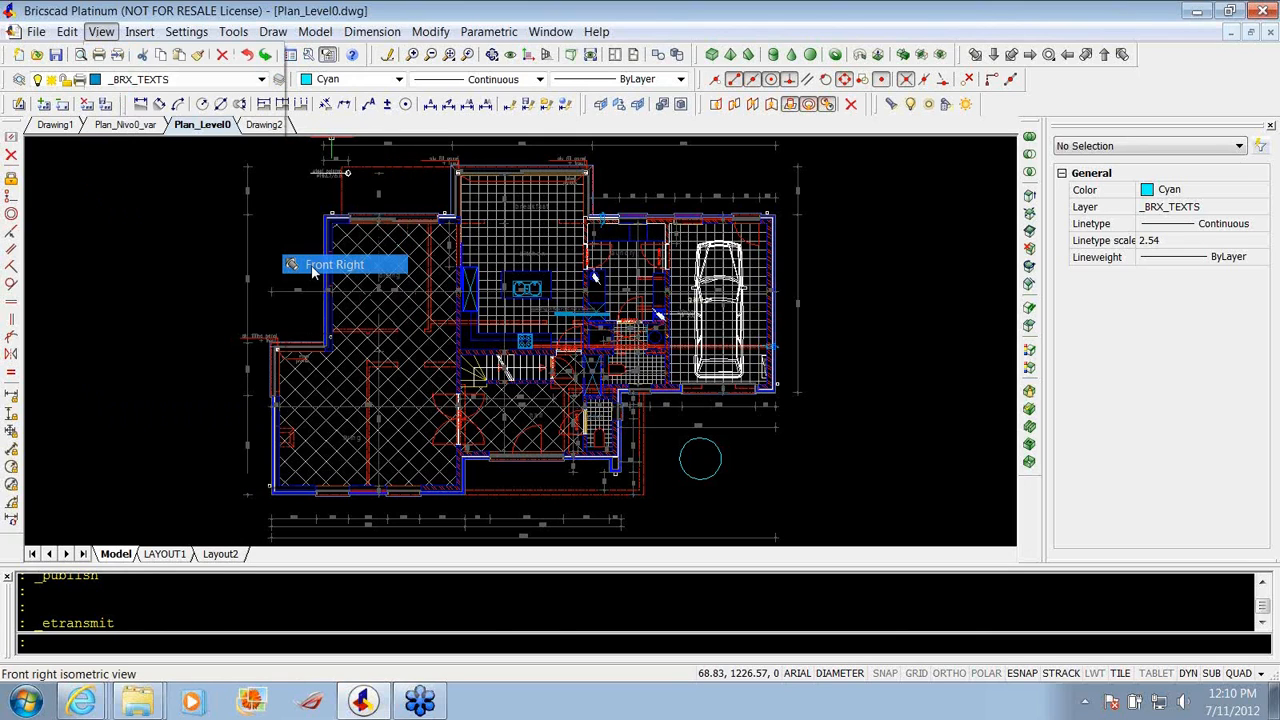
pyautogui.click(104, 33)
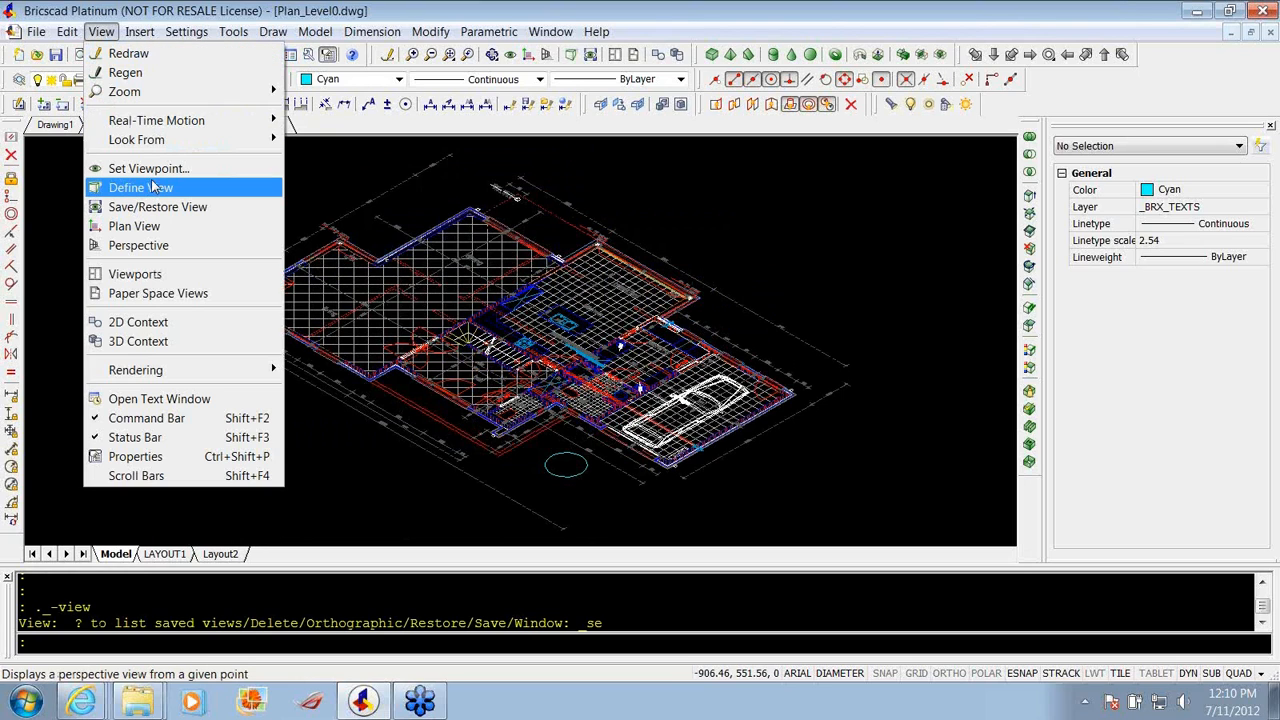
pyautogui.moveTo(140, 140)
pyautogui.click(298, 142)
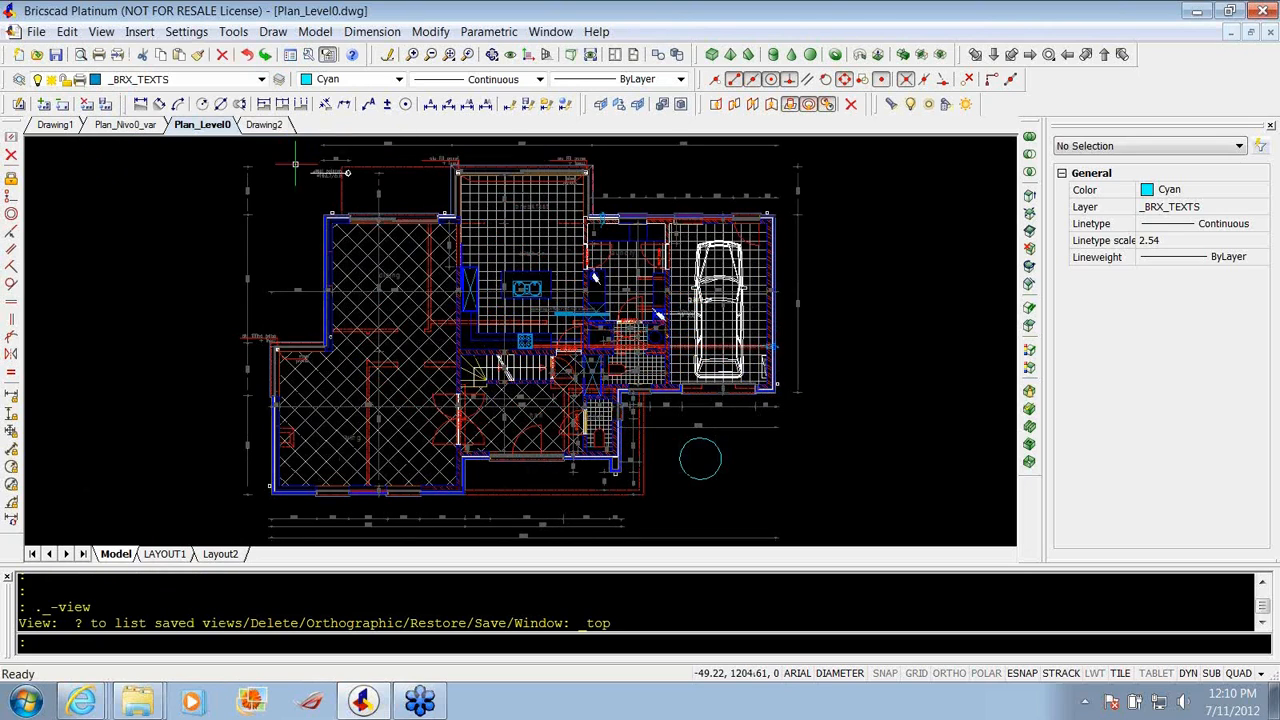
pyautogui.click(100, 33)
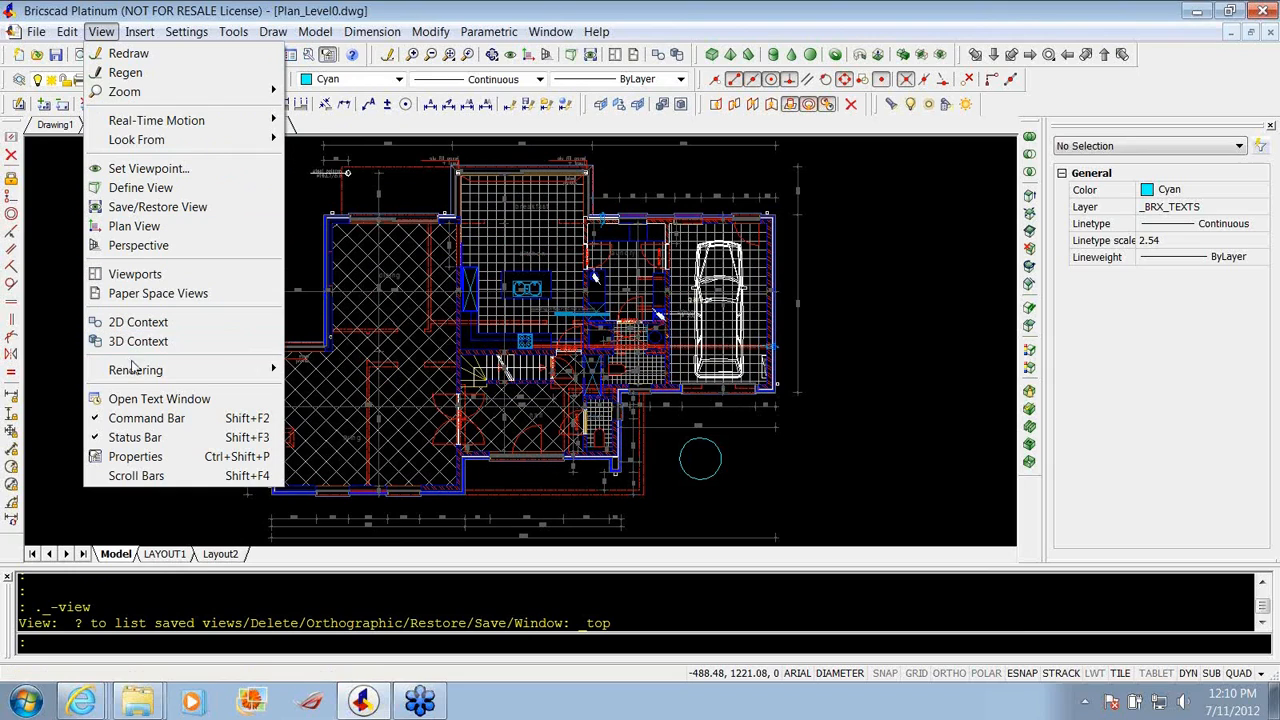
pyautogui.moveTo(133, 370)
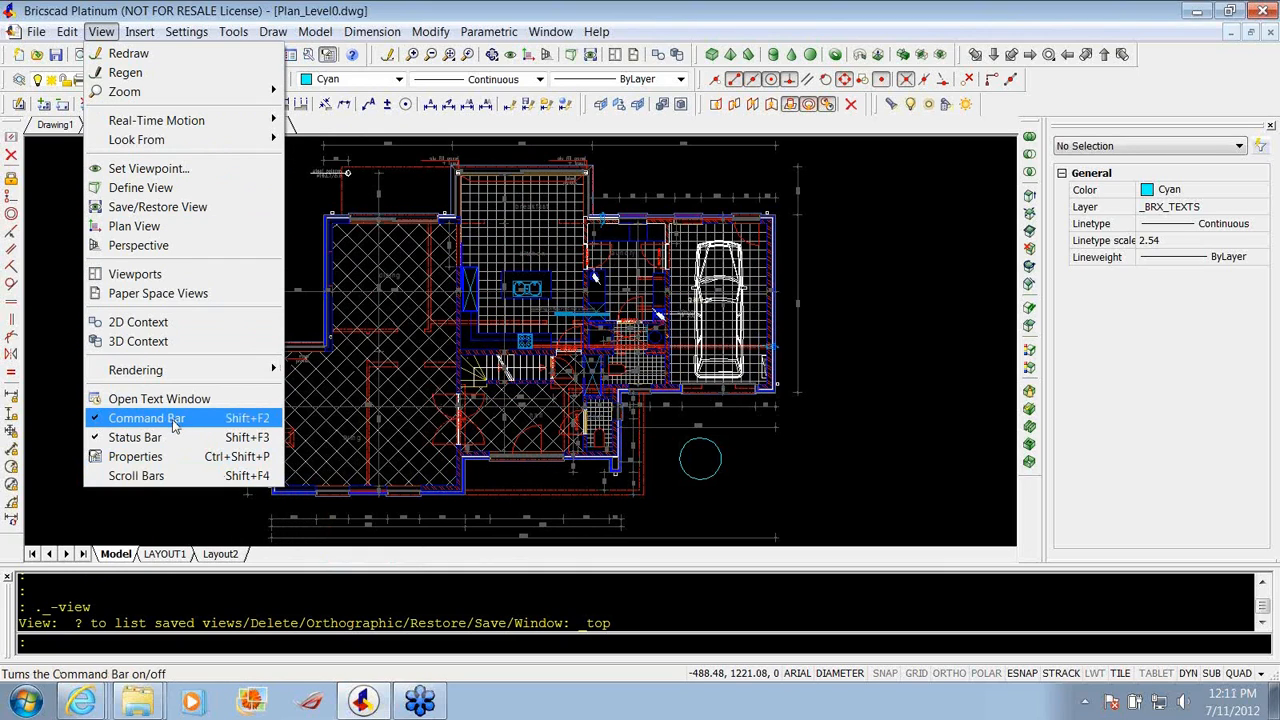
pyautogui.click(55, 215)
pyautogui.click(71, 206)
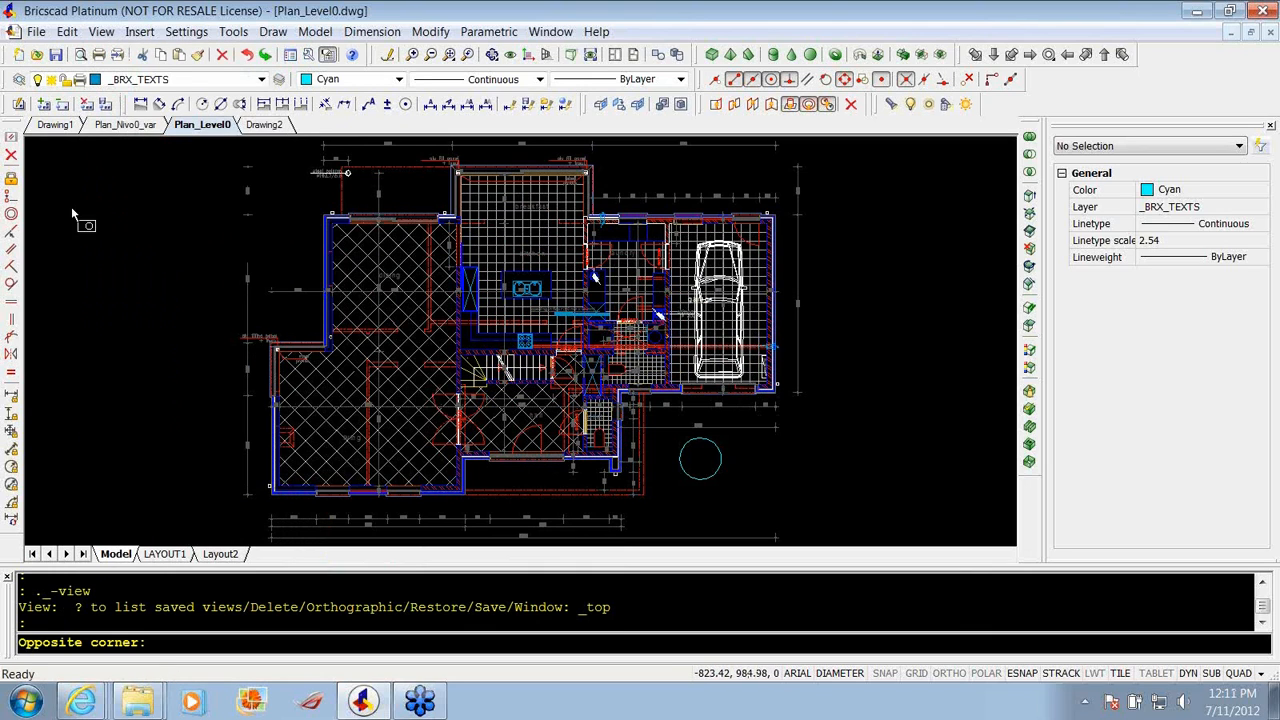
pyautogui.click(99, 33)
pyautogui.click(101, 33)
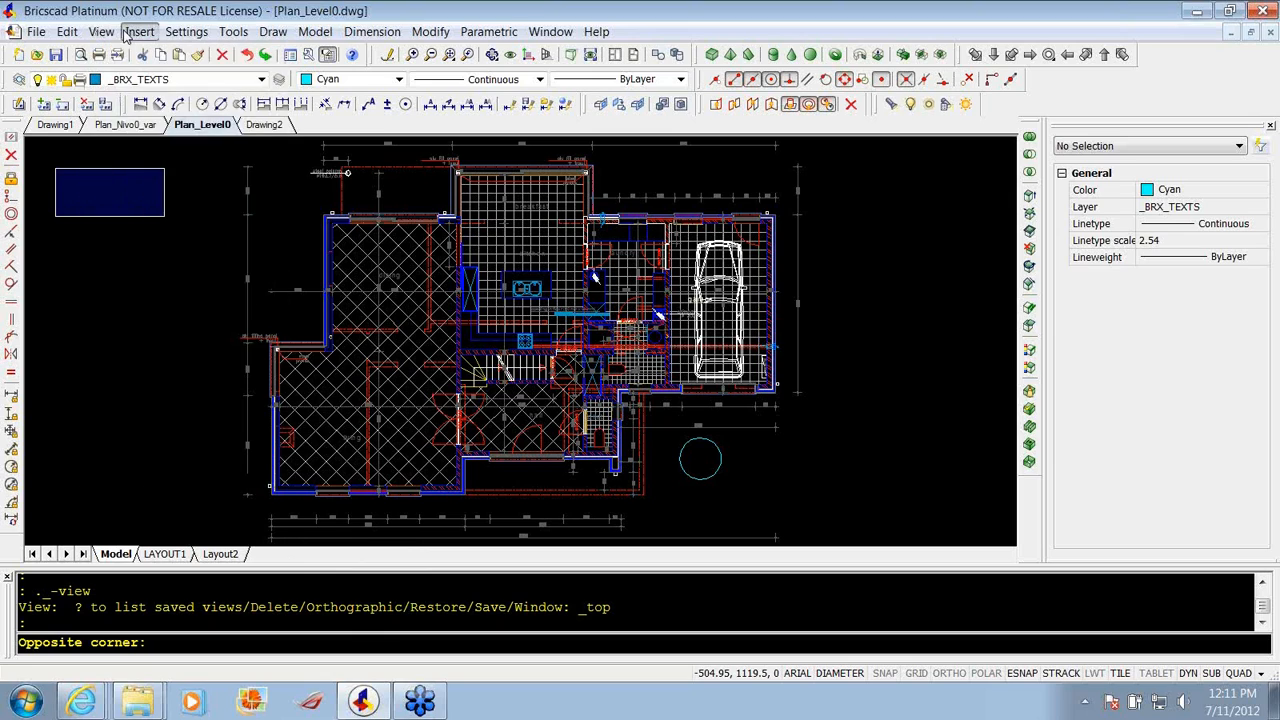
pyautogui.click(132, 35)
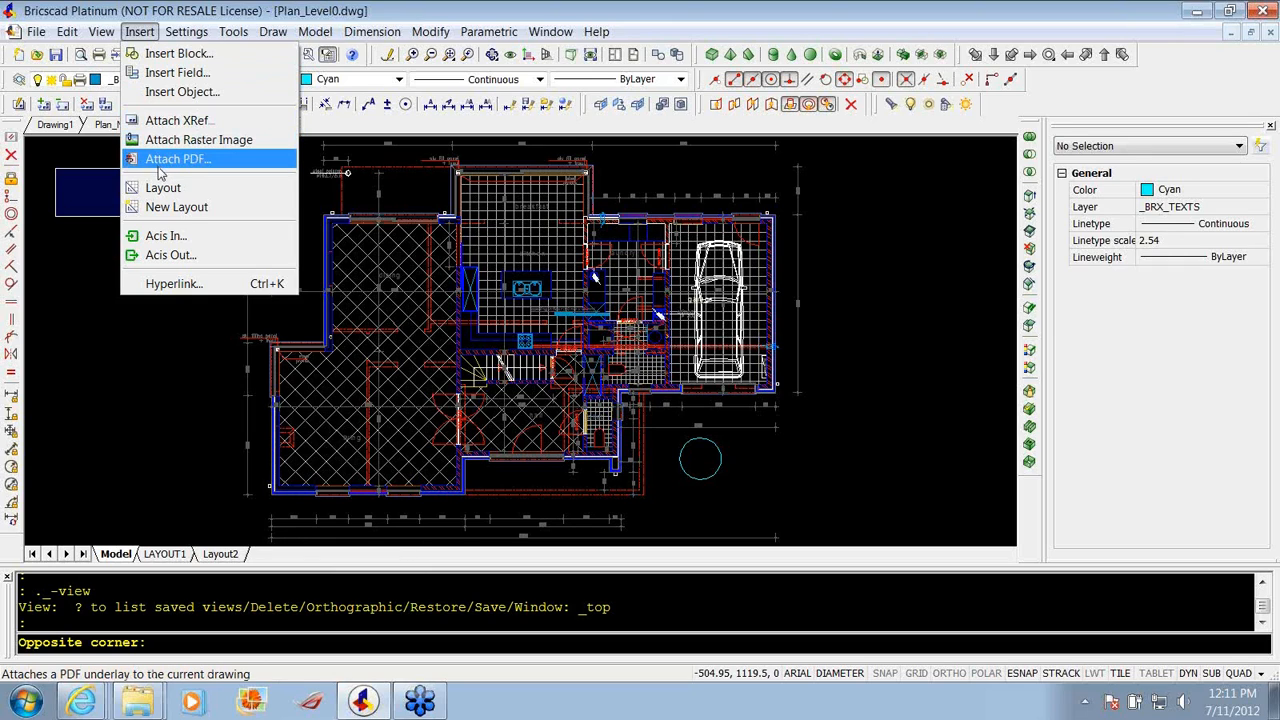
pyautogui.click(170, 322)
# Attach the Madhya_Pradesh TIFF raster image to Drawing1 at scale 1 and rotation 0, with the insertion point specified on-screen.
pyautogui.click(55, 124)
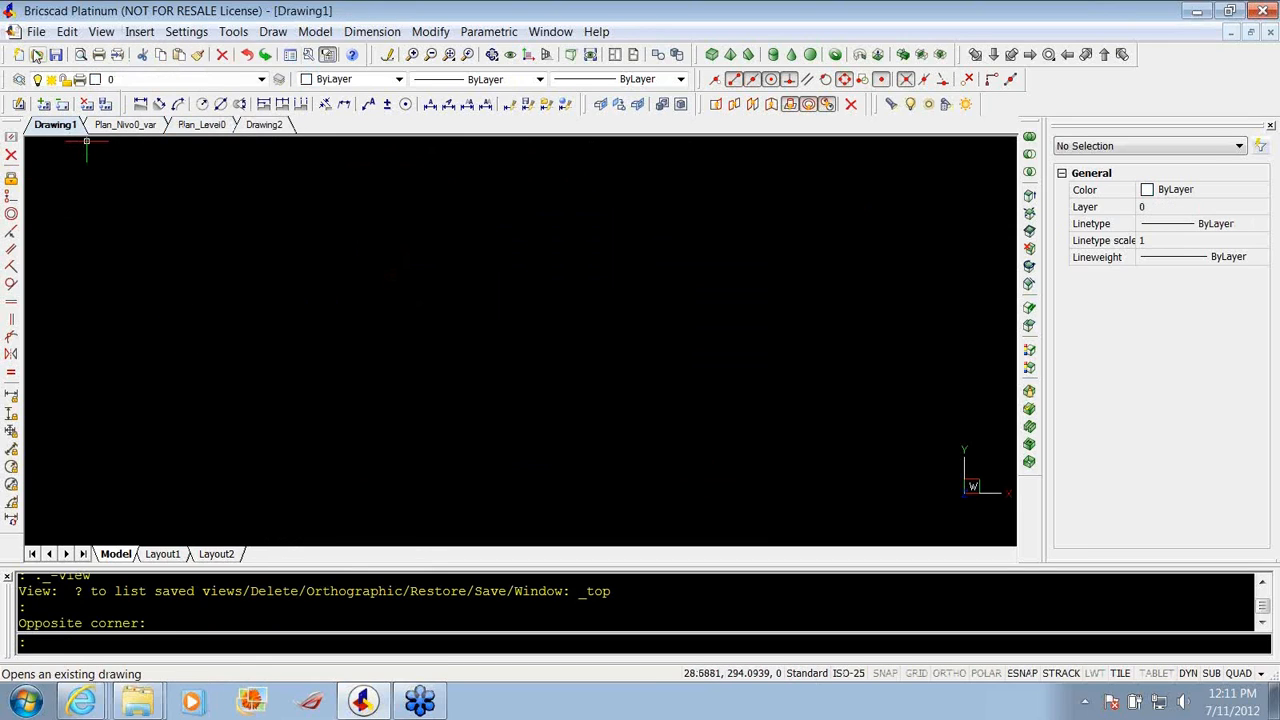
pyautogui.click(108, 32)
pyautogui.moveTo(140, 32)
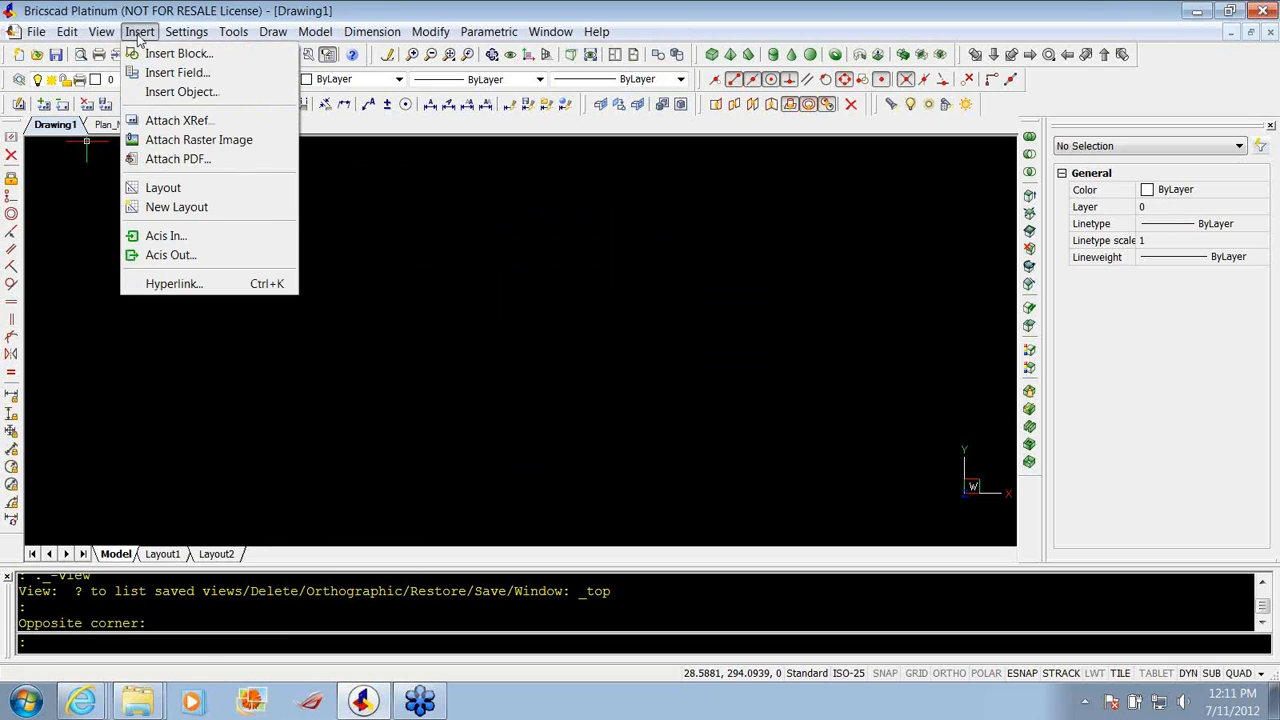
pyautogui.click(181, 141)
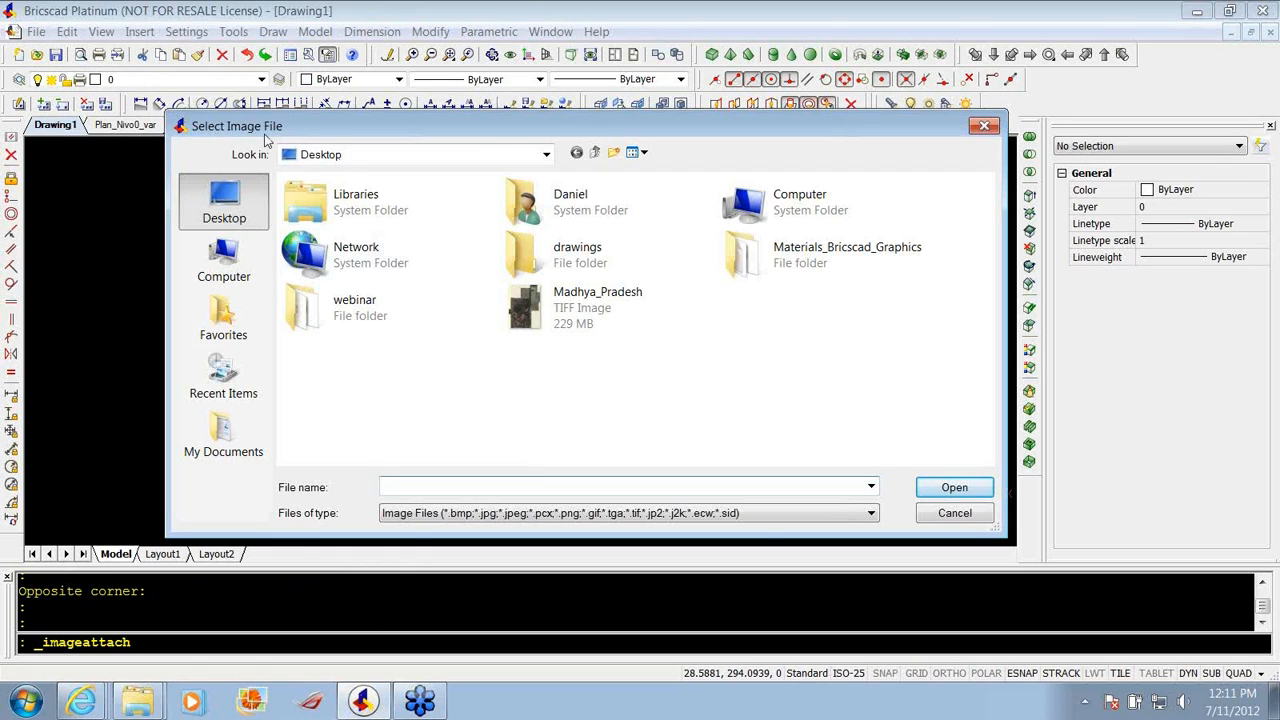
pyautogui.moveTo(312, 131); pyautogui.dragTo(278, 88)
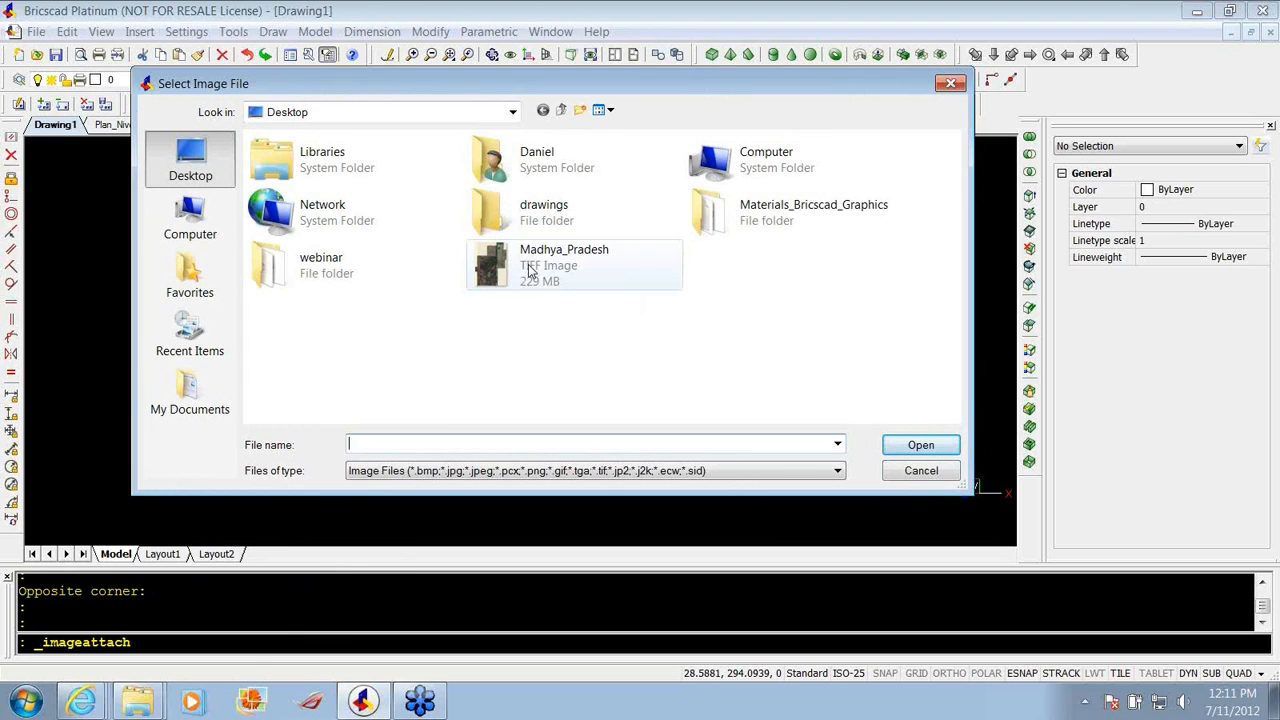
pyautogui.click(530, 272)
pyautogui.click(915, 446)
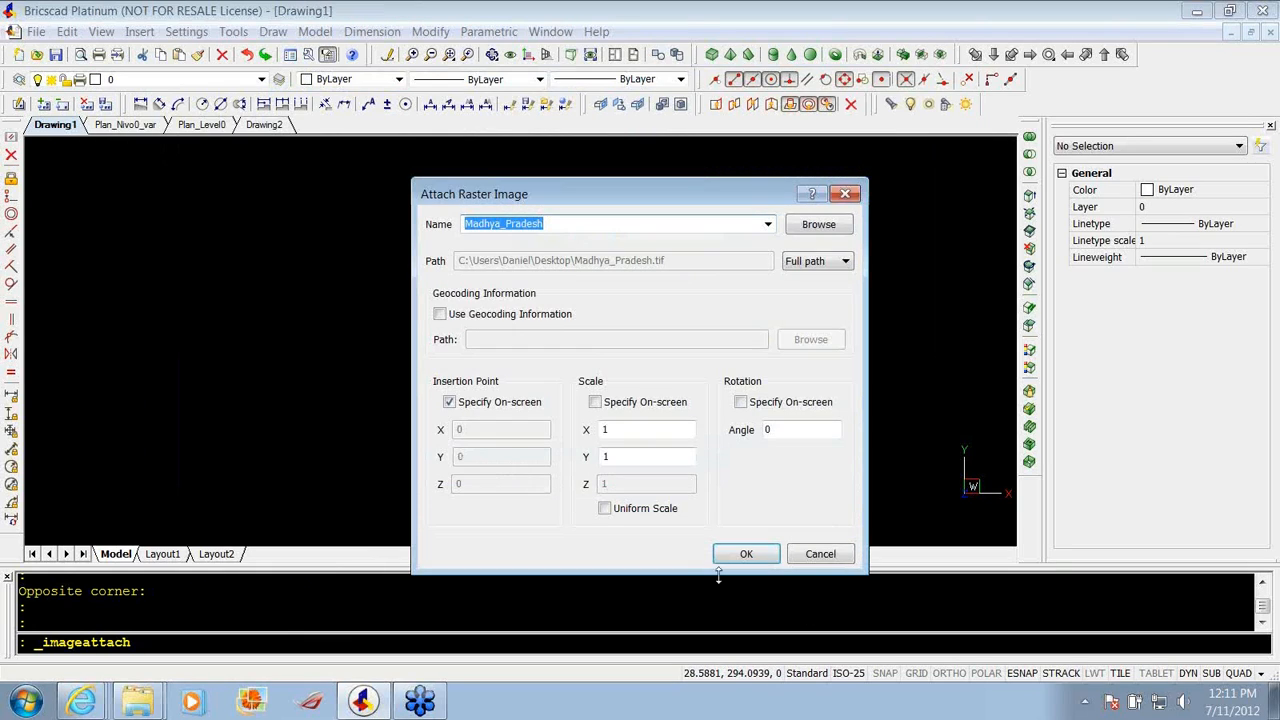
pyautogui.click(742, 555)
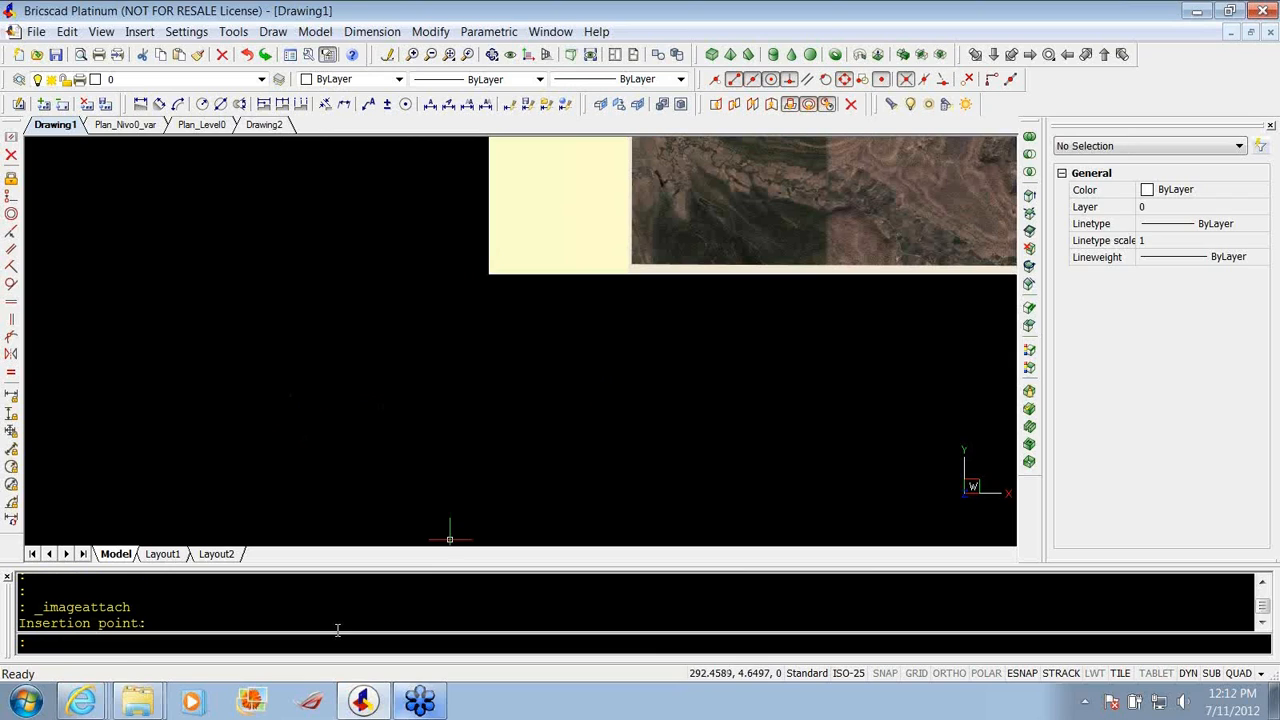
# Examine the attached satellite image at its full extents and up close across its fields, villages, roads and tile boundaries.
pyautogui.middleClick(364, 444)
pyautogui.middleClick(364, 444)
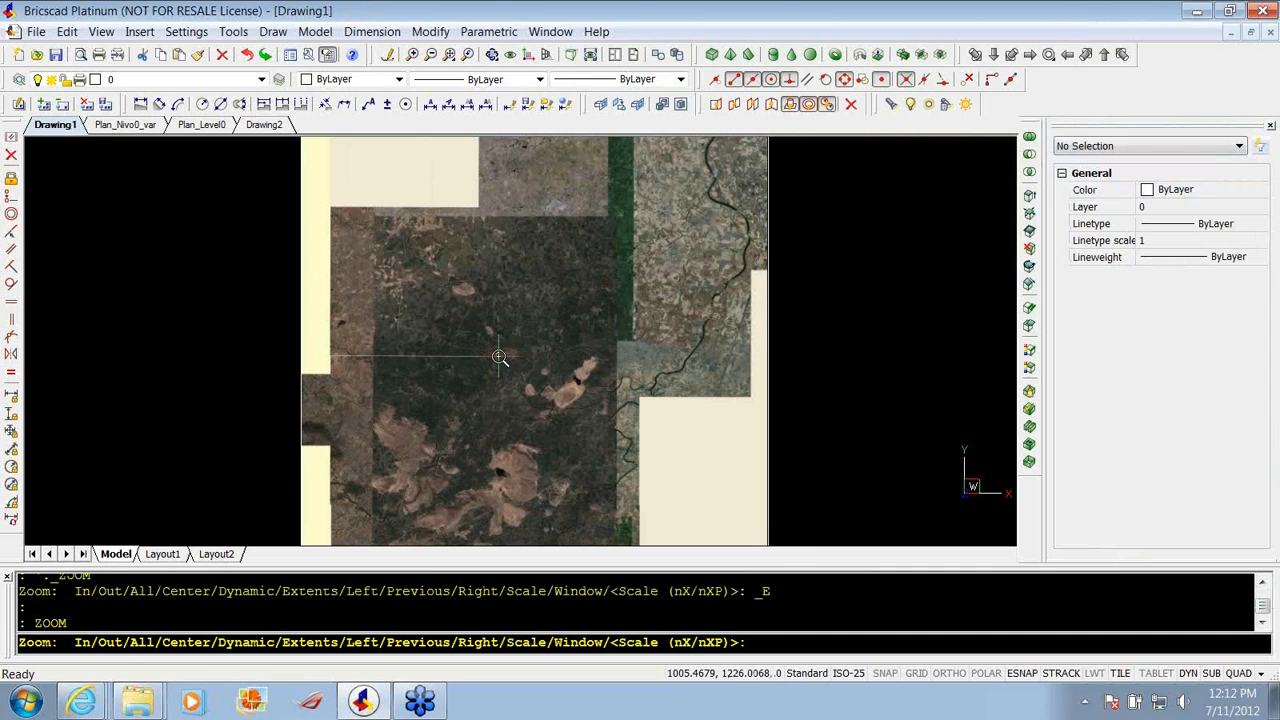
pyautogui.scroll(2, 499, 356)
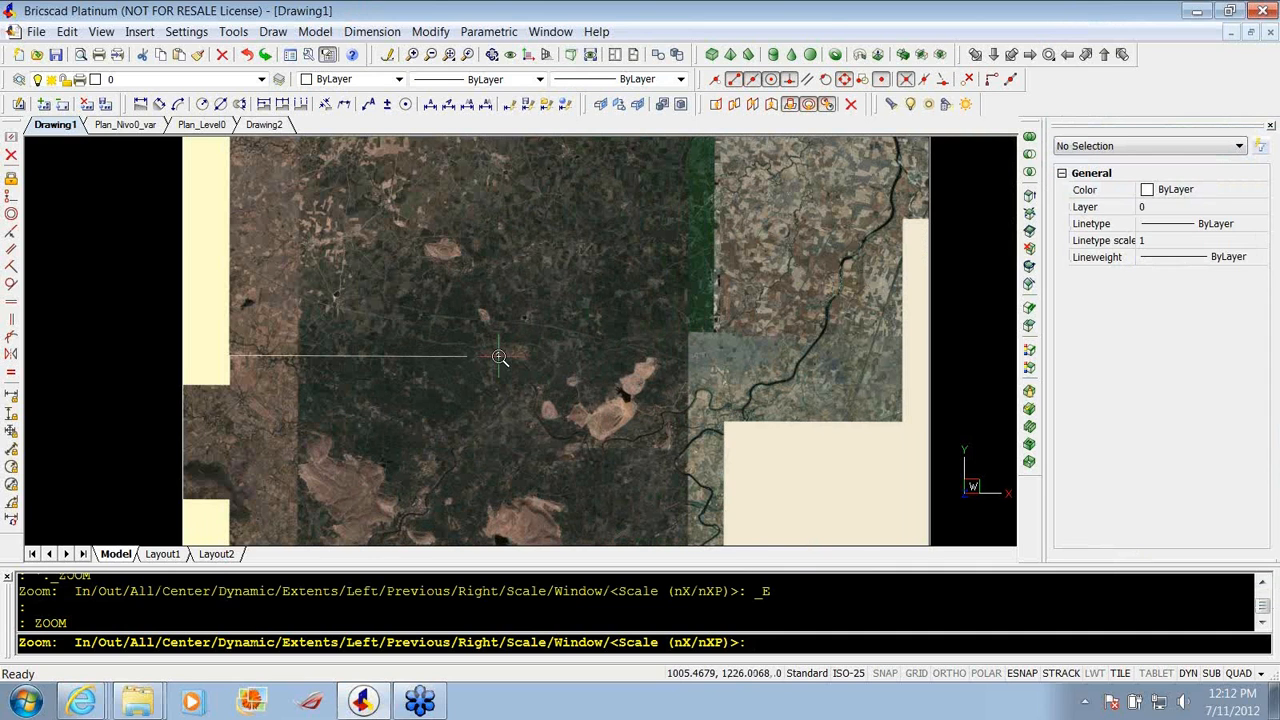
pyautogui.scroll(1, 499, 356)
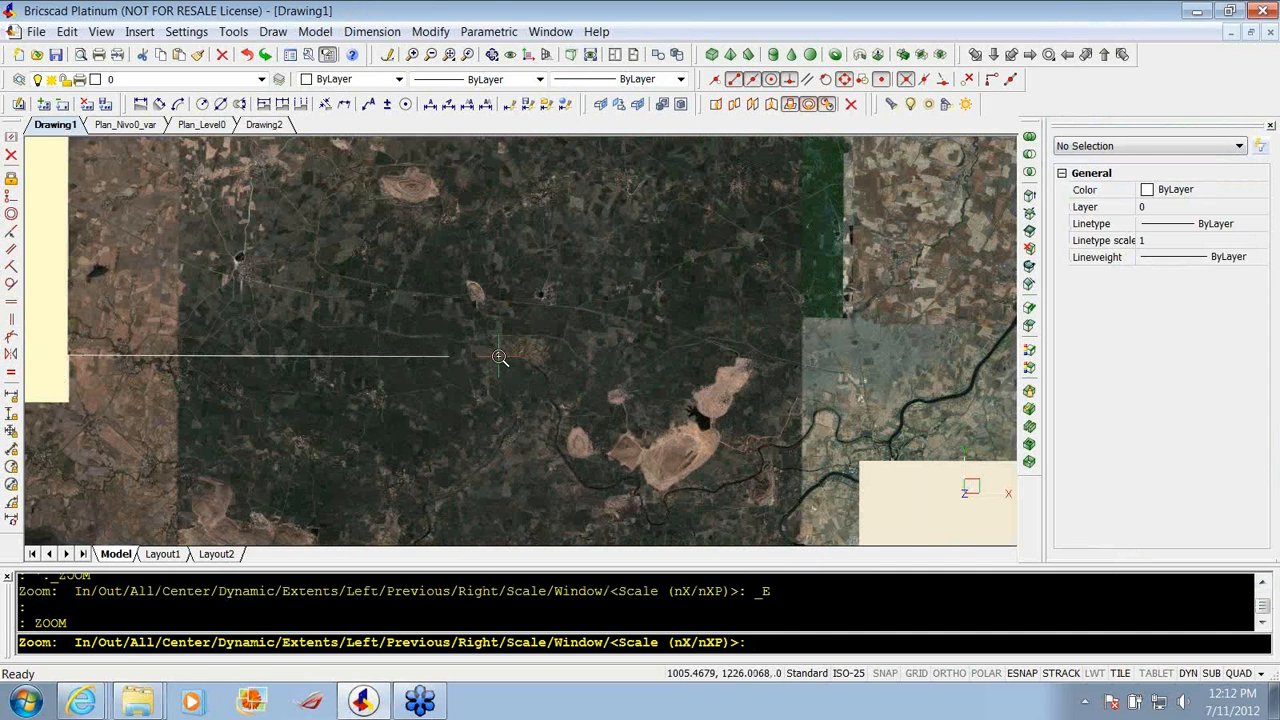
pyautogui.scroll(1, 486, 341)
pyautogui.scroll(2, 486, 341)
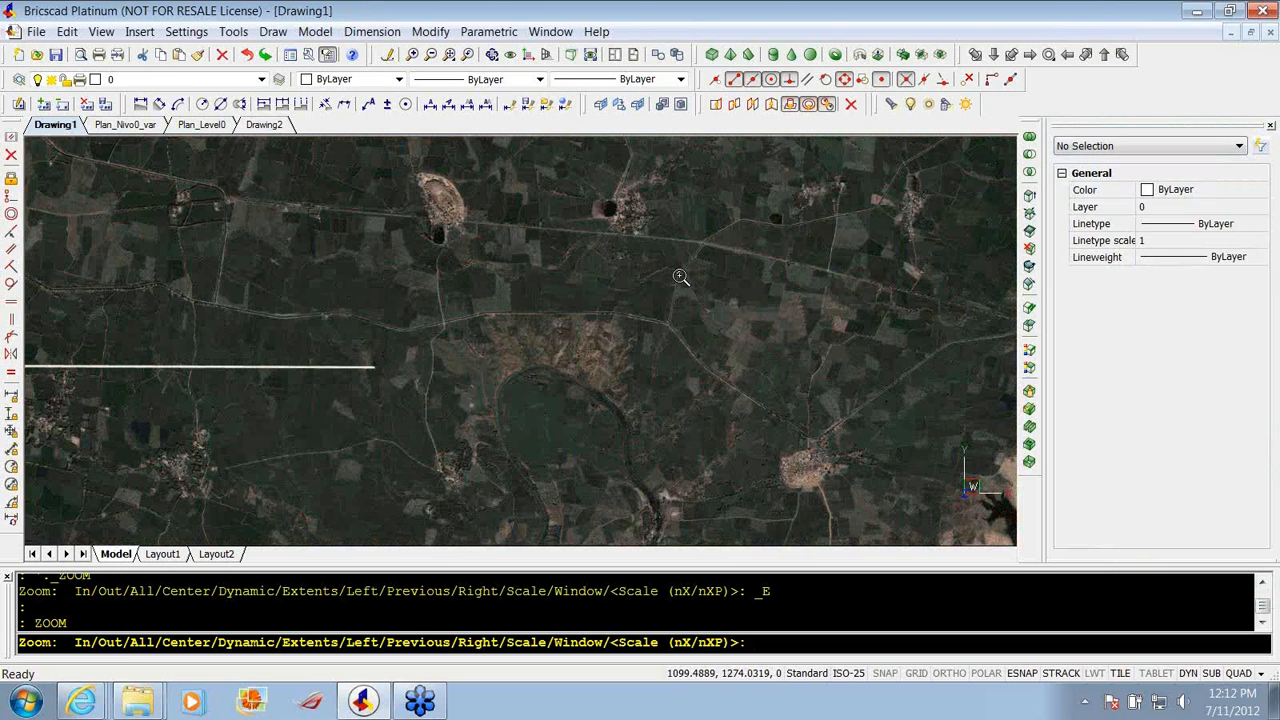
pyautogui.moveTo(422, 249); pyautogui.dragTo(403, 284, button='middle')
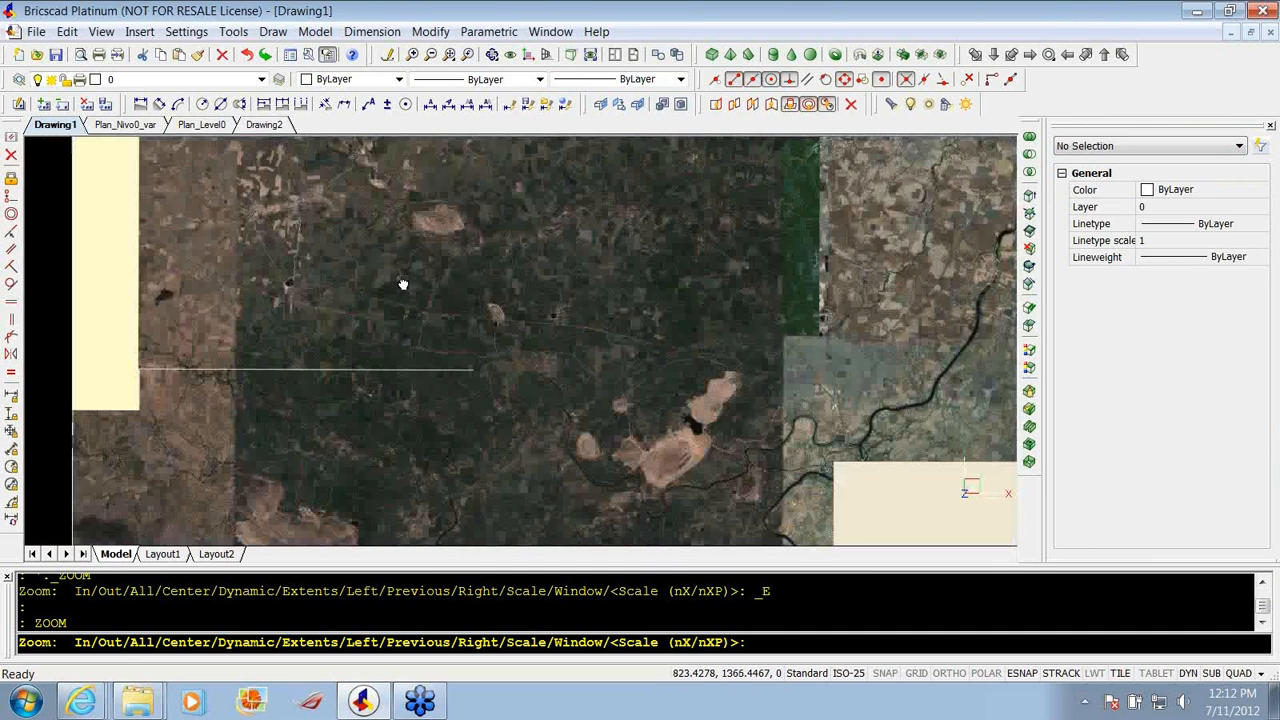
pyautogui.scroll(4, 458, 300)
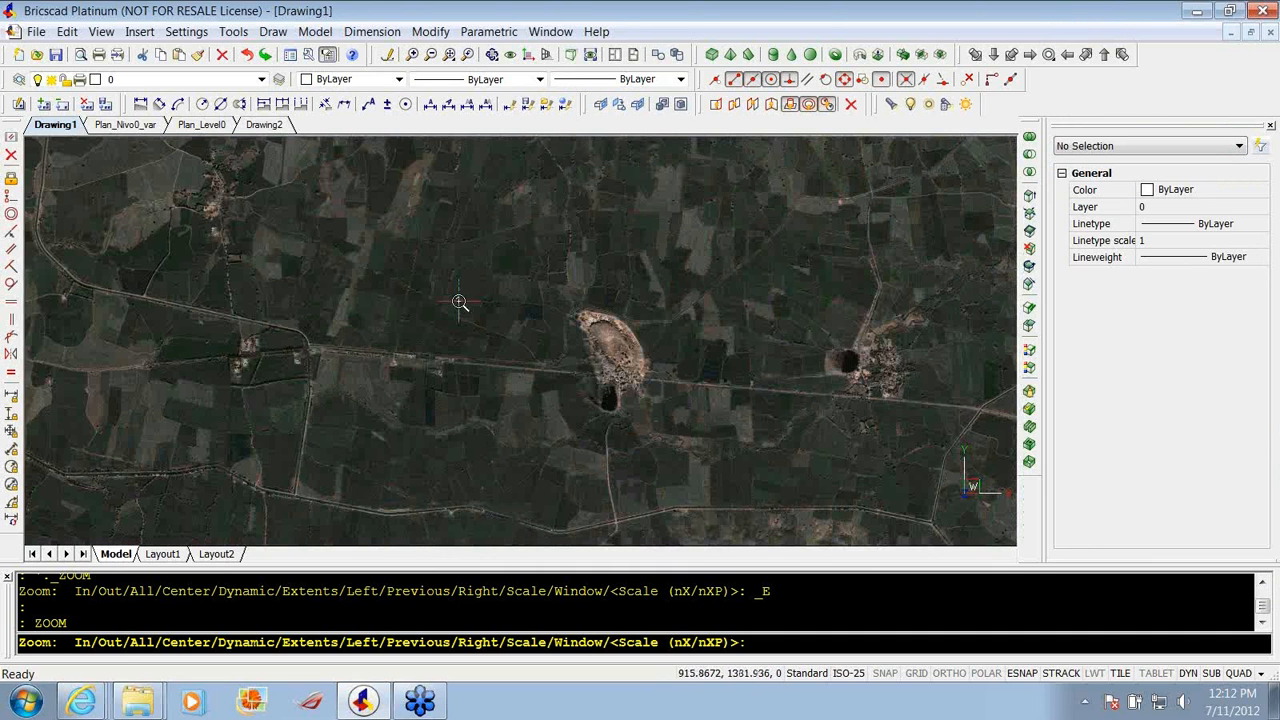
pyautogui.scroll(-1, 329, 253)
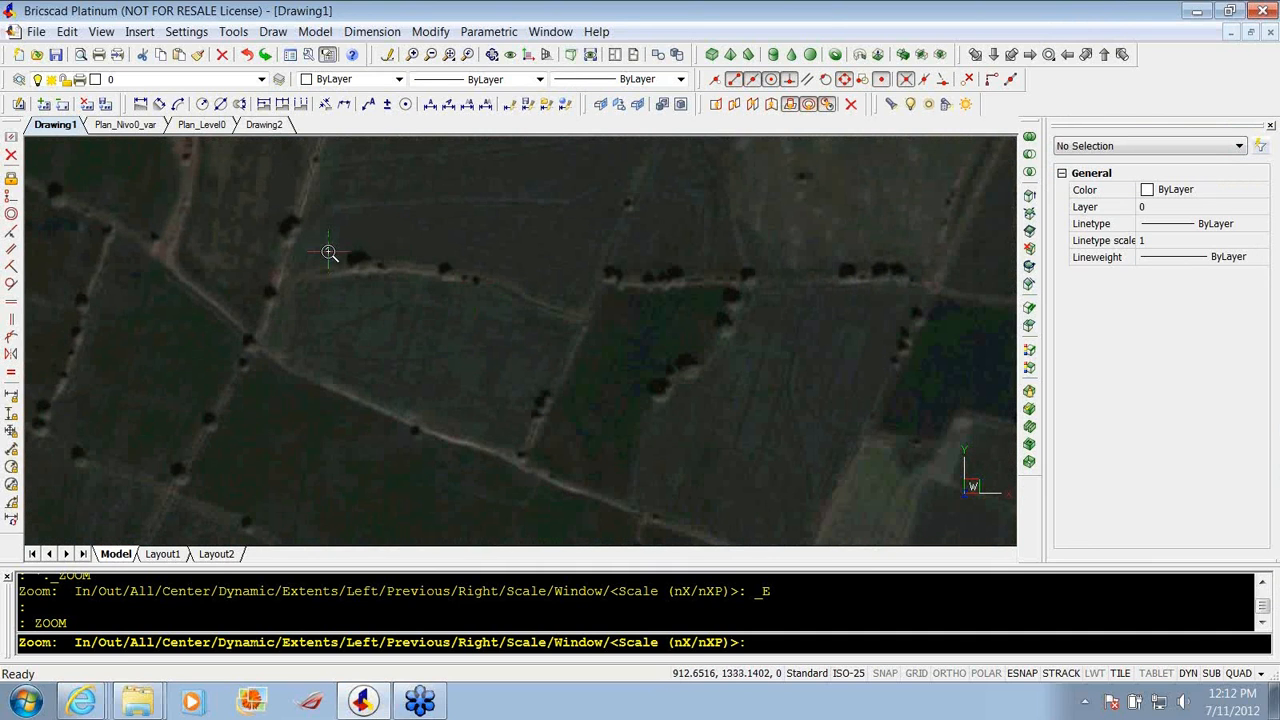
pyautogui.scroll(-2, 329, 253)
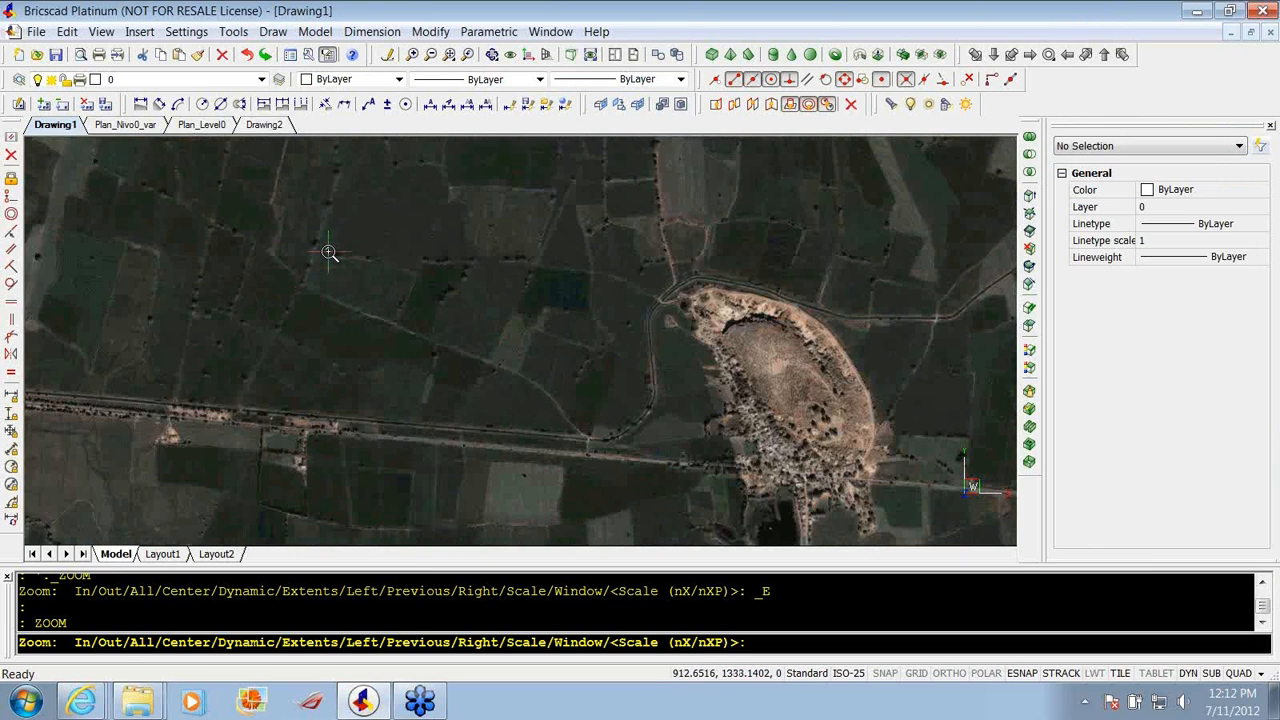
pyautogui.scroll(-3, 329, 253)
pyautogui.scroll(2, 763, 332)
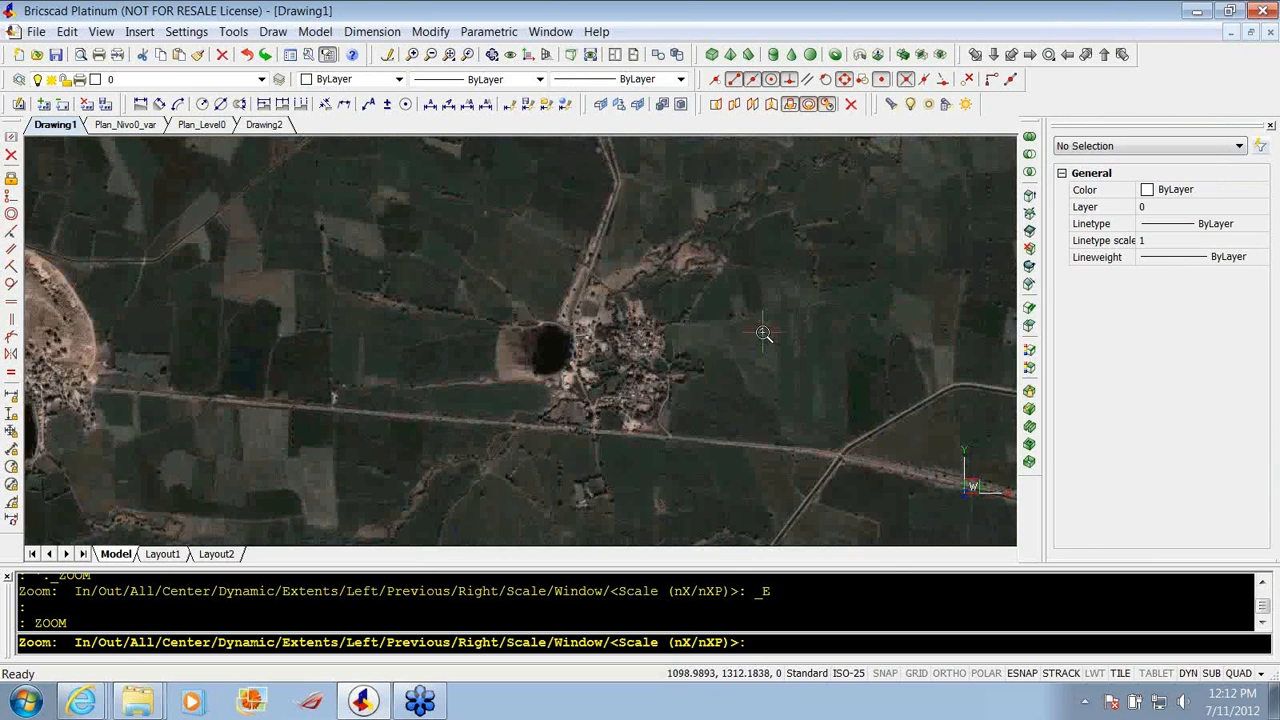
pyautogui.scroll(-2, 514, 334)
pyautogui.scroll(1, 514, 334)
pyautogui.moveTo(423, 329); pyautogui.dragTo(192, 338, button='middle')
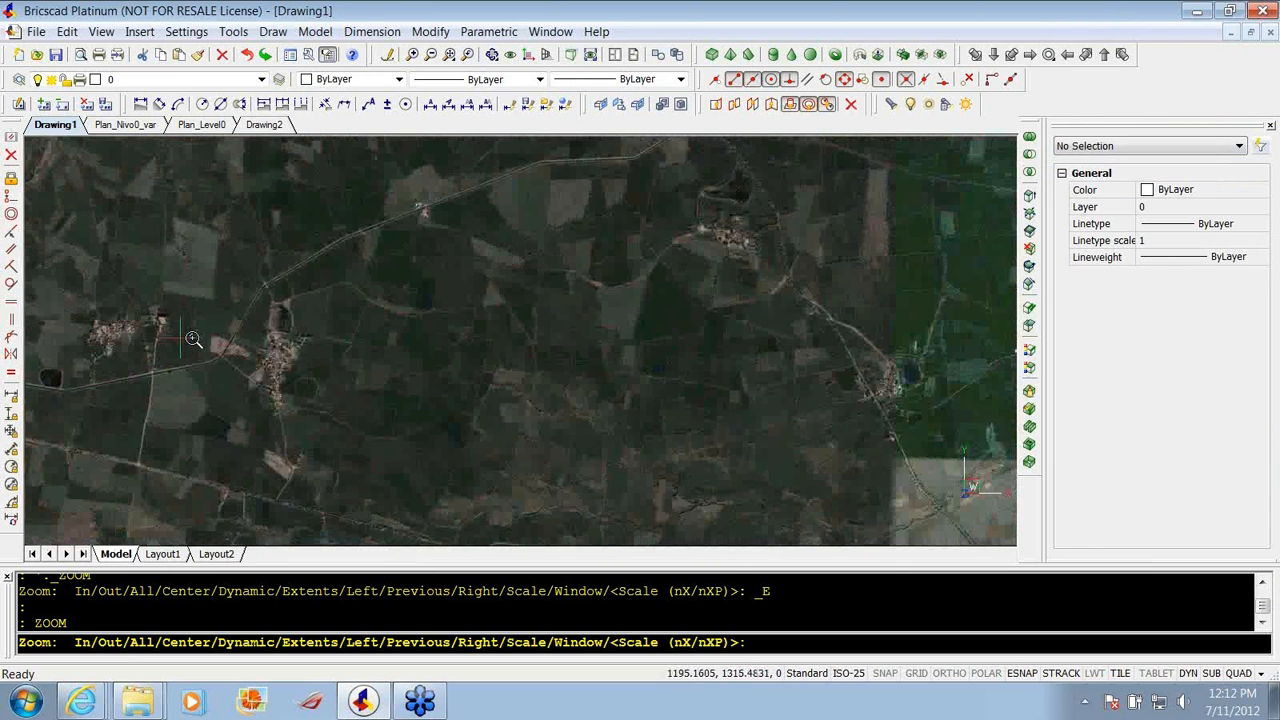
pyautogui.scroll(-3, 549, 304)
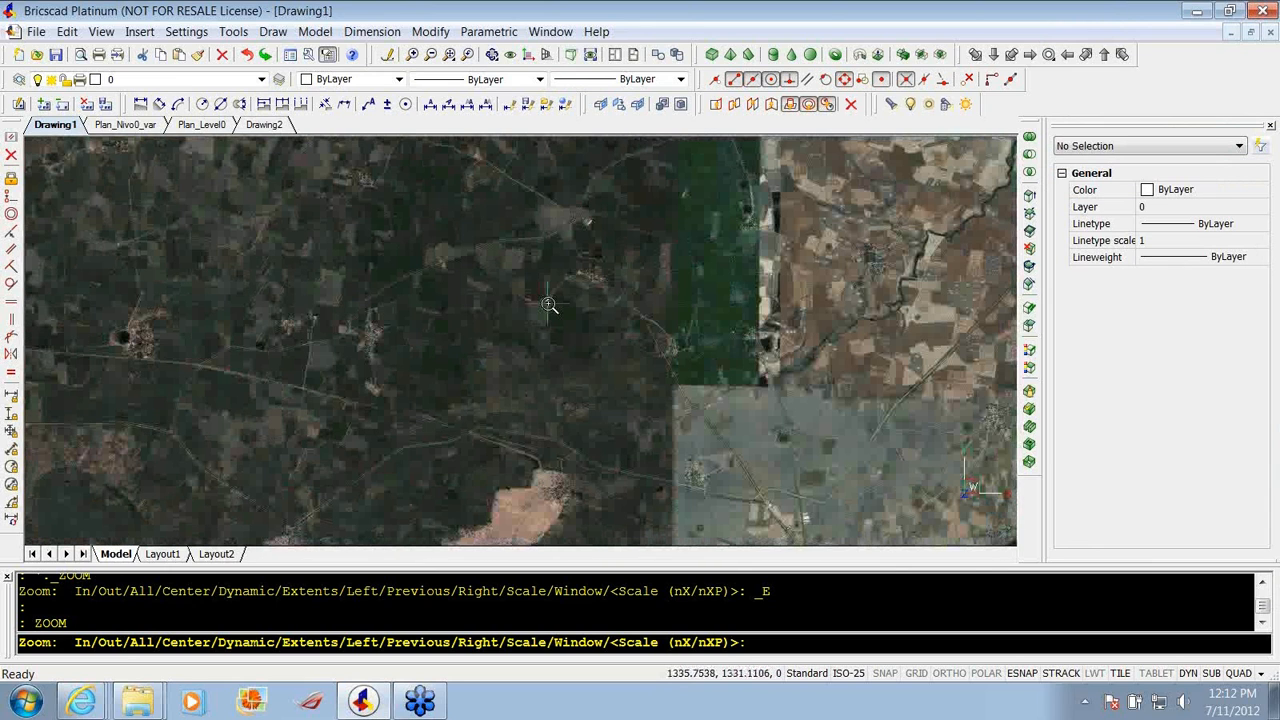
# Attach the Plan_Level0 PDF underlay in the empty area beside the satellite image at scale 1 and rotation 0, and inspect its details.
pyautogui.click(140, 31)
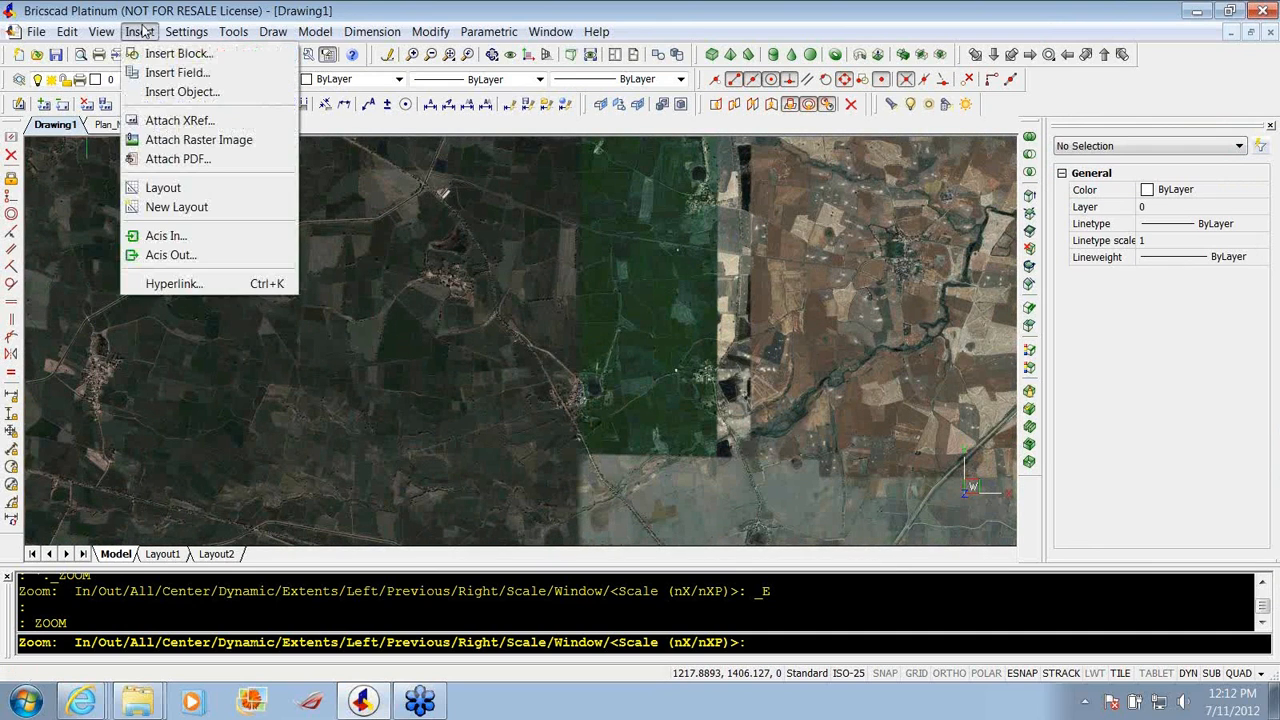
pyautogui.click(175, 160)
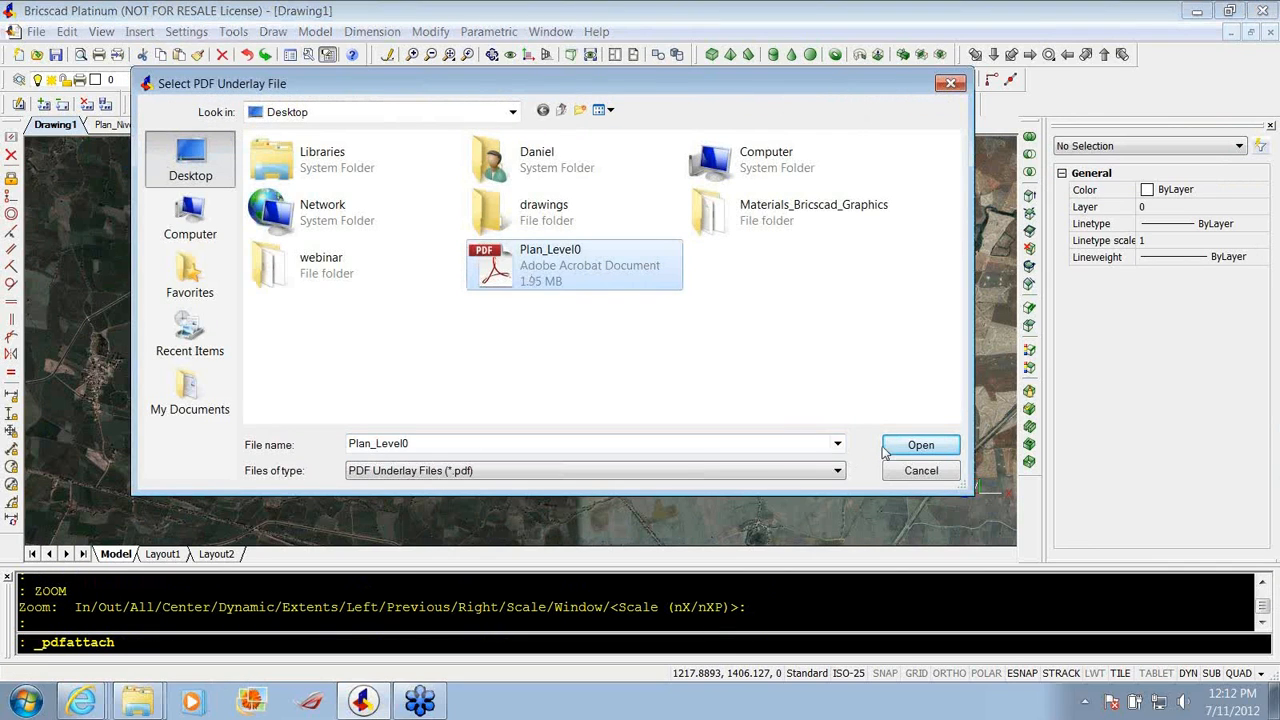
pyautogui.click(897, 444)
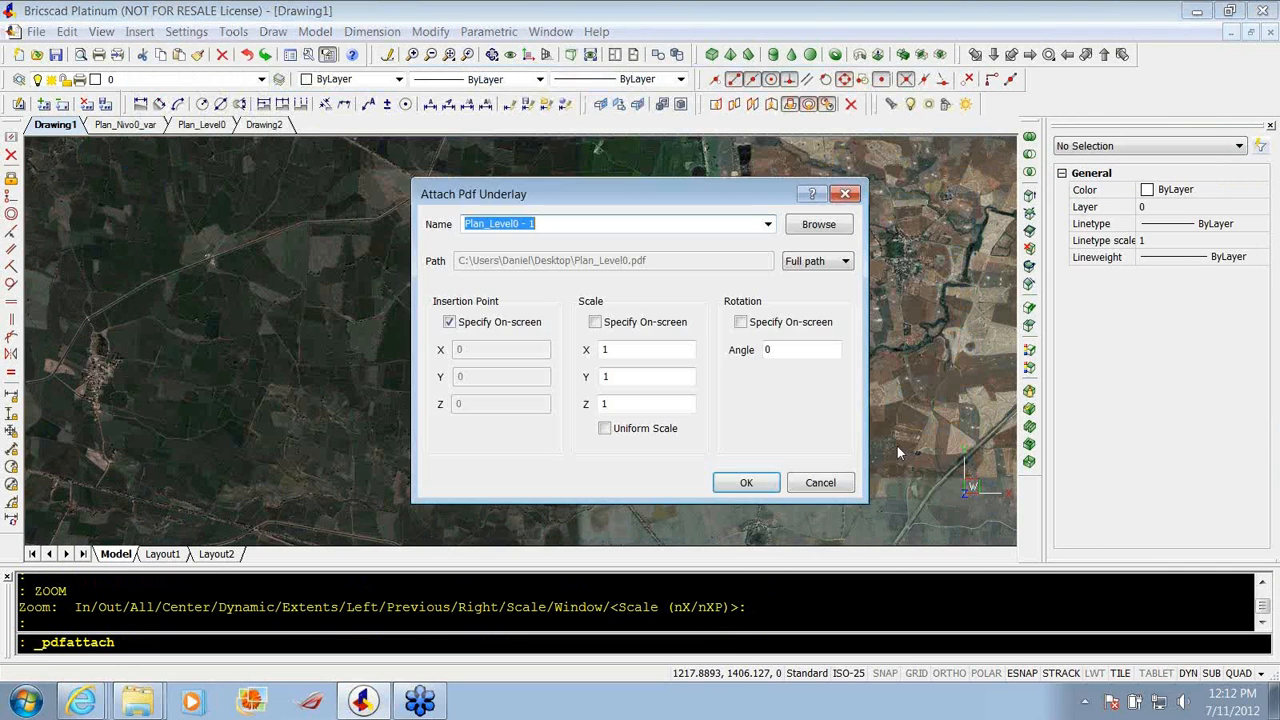
pyautogui.click(745, 484)
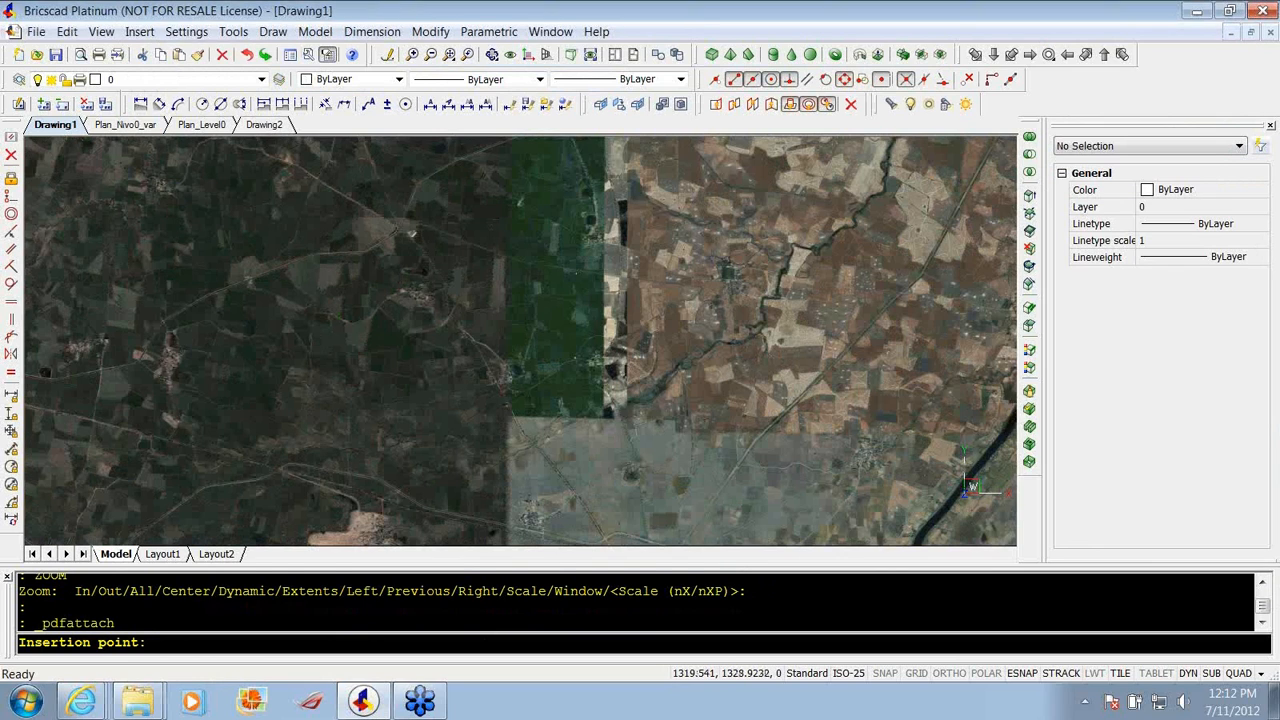
pyautogui.scroll(-4, 688, 283)
pyautogui.click(674, 264)
pyautogui.scroll(5, 676, 264)
pyautogui.scroll(5, 610, 240)
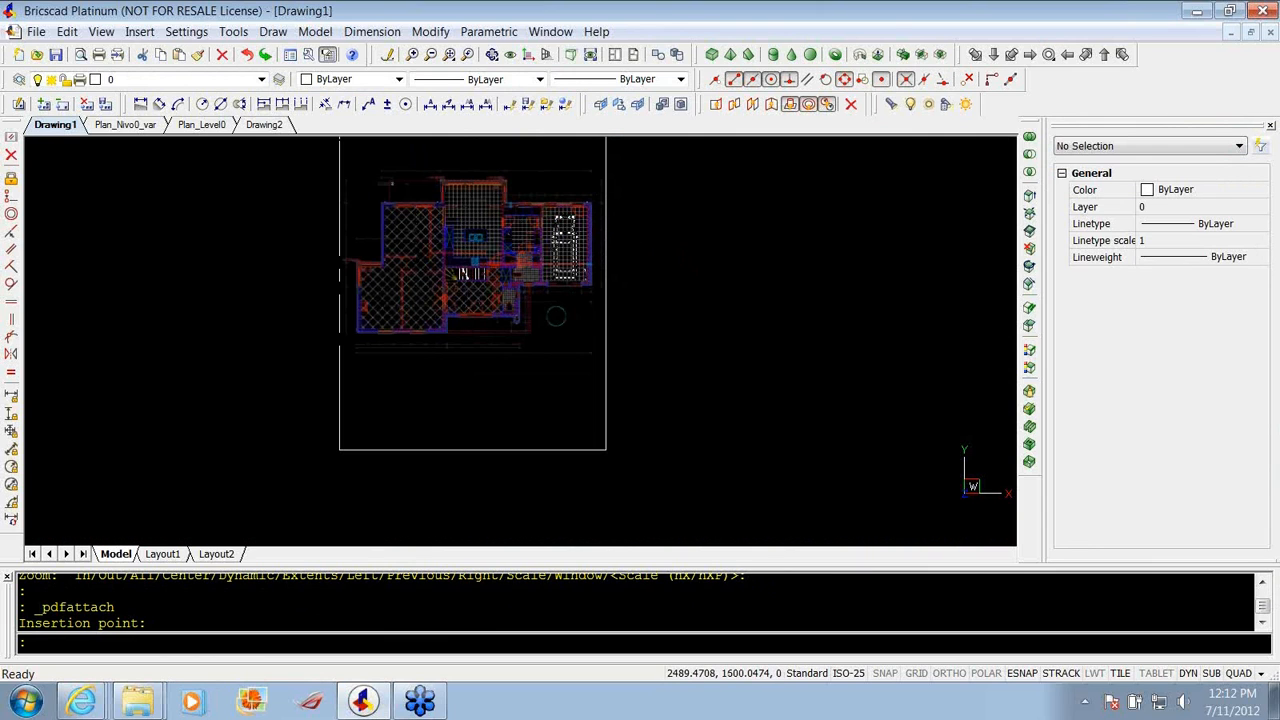
pyautogui.scroll(3, 572, 241)
pyautogui.scroll(3, 571, 242)
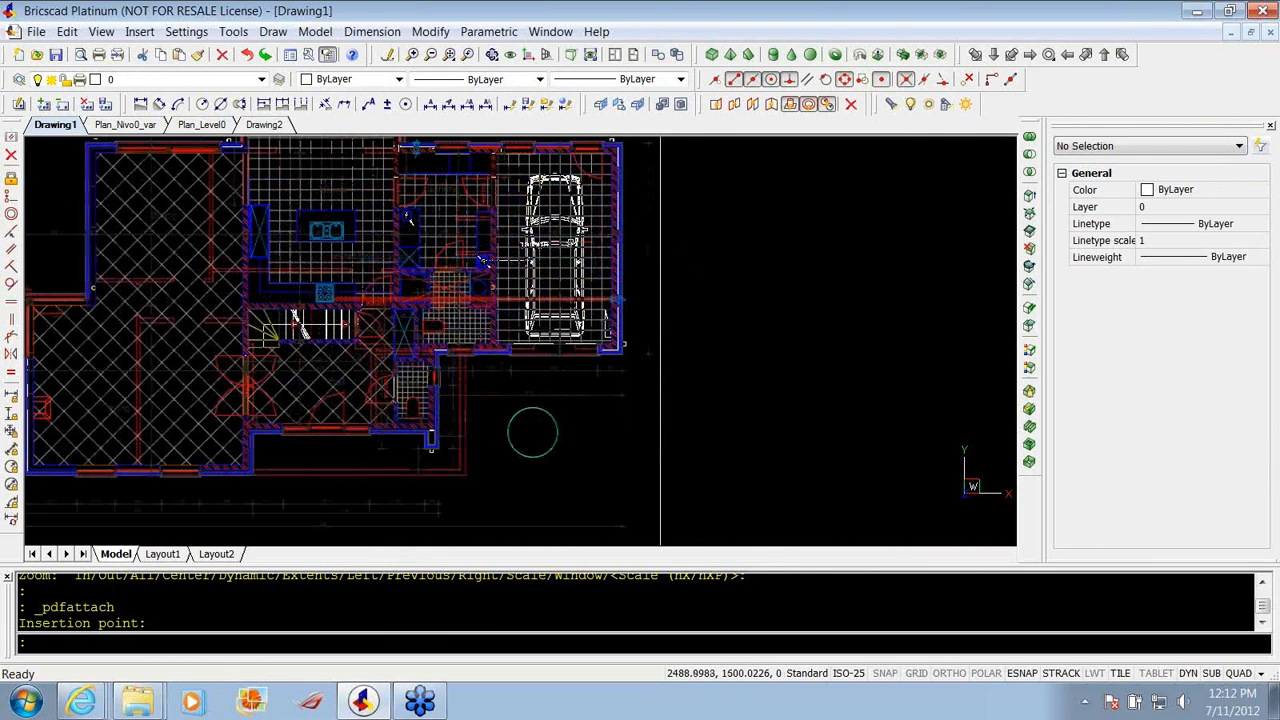
# View the whole attached floor plan underlay, look at the open Plan_Nivo0_var drawing, and return to Drawing1.
pyautogui.moveTo(571, 242); pyautogui.dragTo(648, 309, button='middle')
pyautogui.scroll(-2, 648, 309)
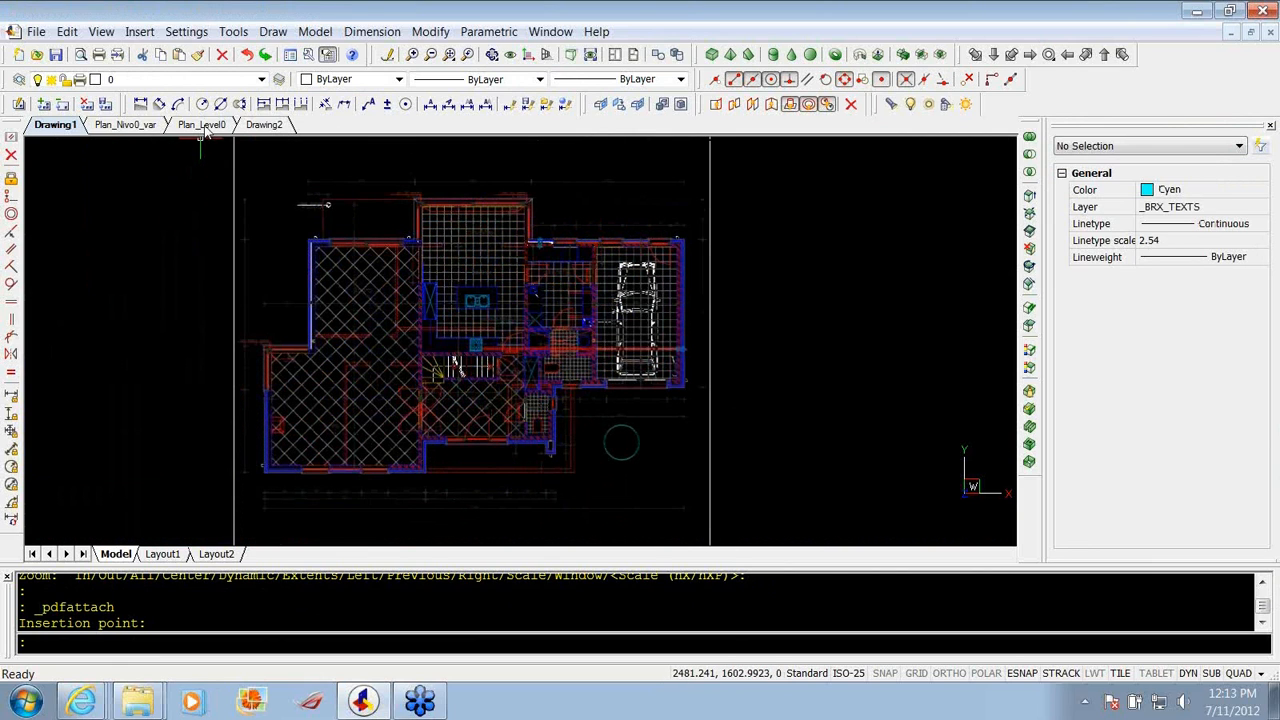
pyautogui.click(203, 128)
pyautogui.click(90, 126)
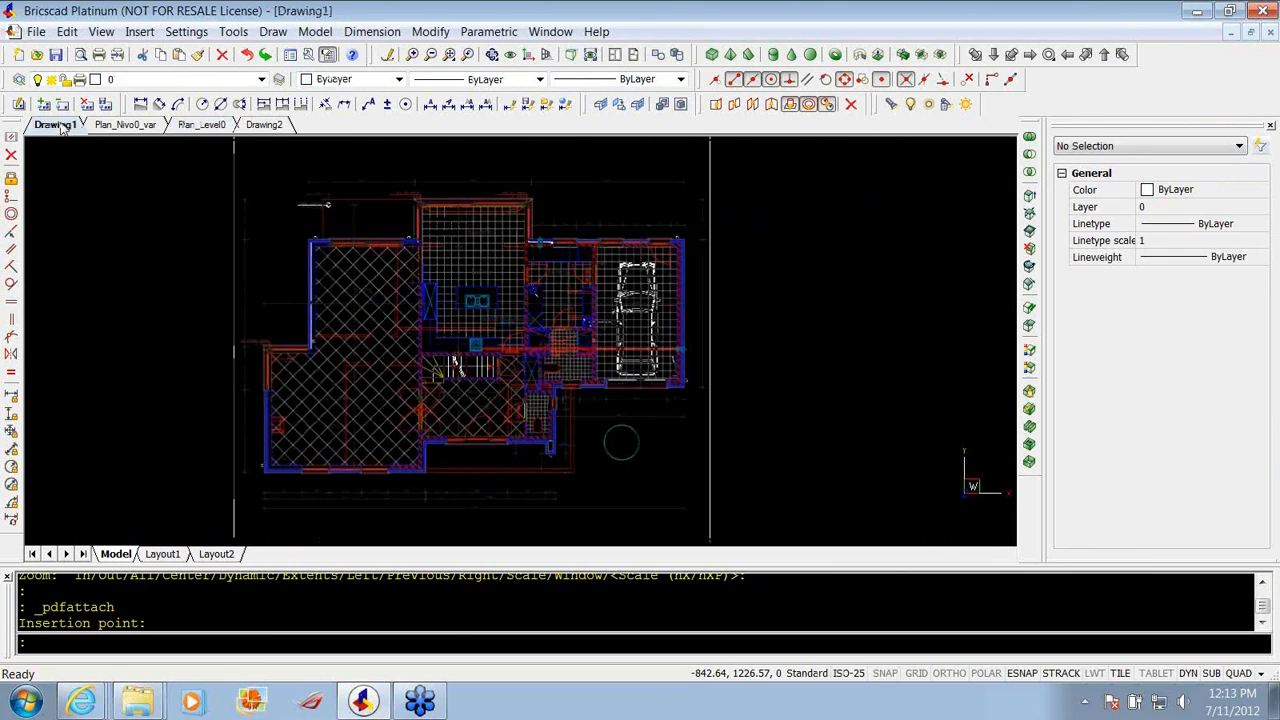
pyautogui.click(95, 126)
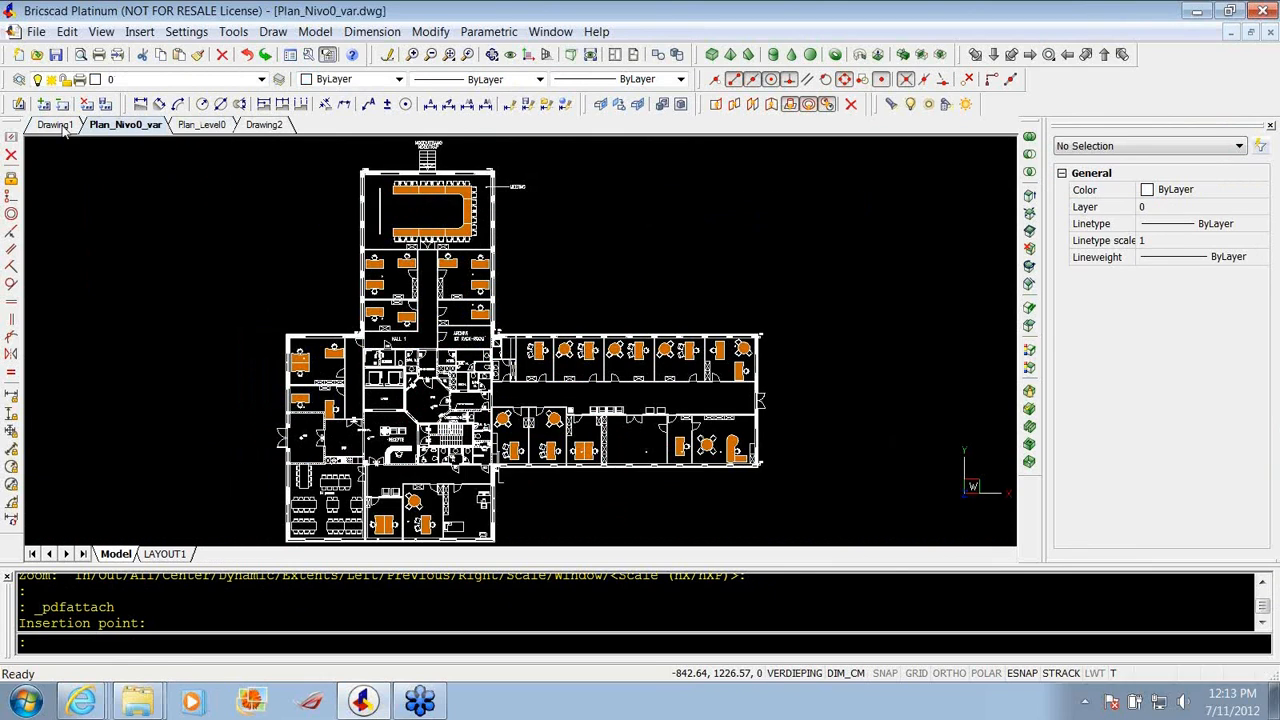
pyautogui.click(62, 126)
# Make Layout1 the current layout with the Set option of the Layout command.
pyautogui.click(140, 31)
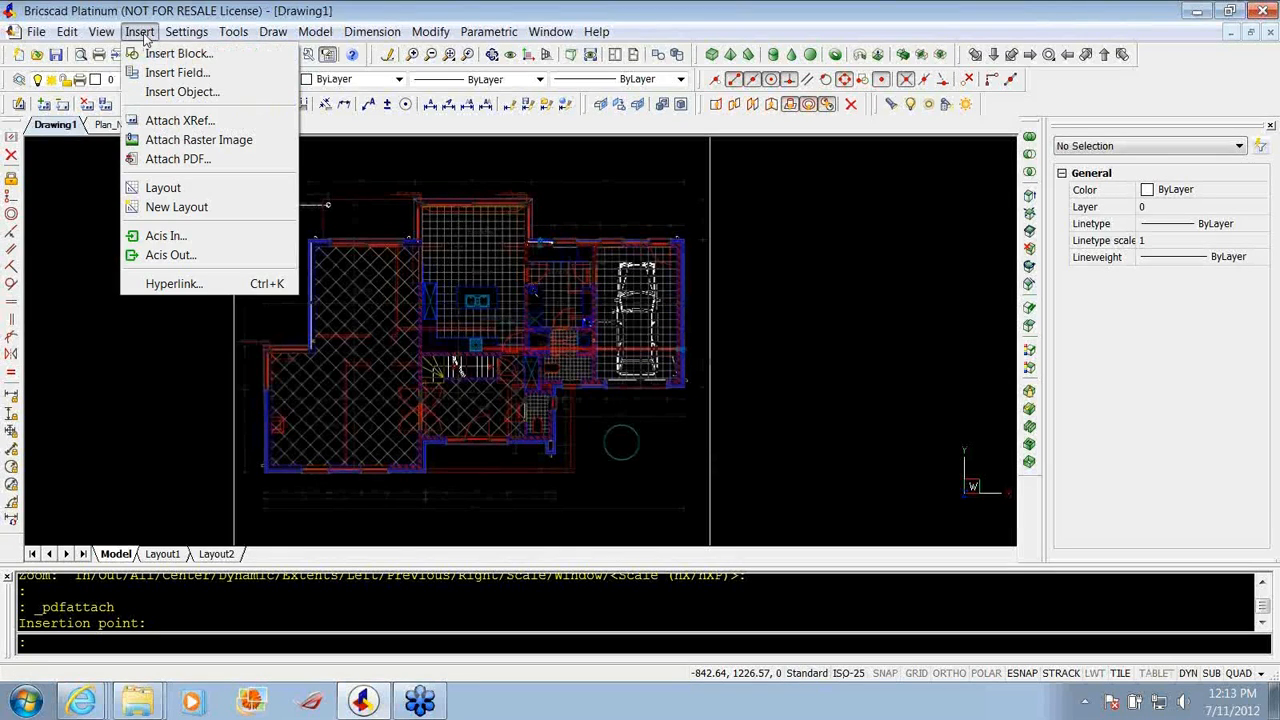
pyautogui.click(180, 192)
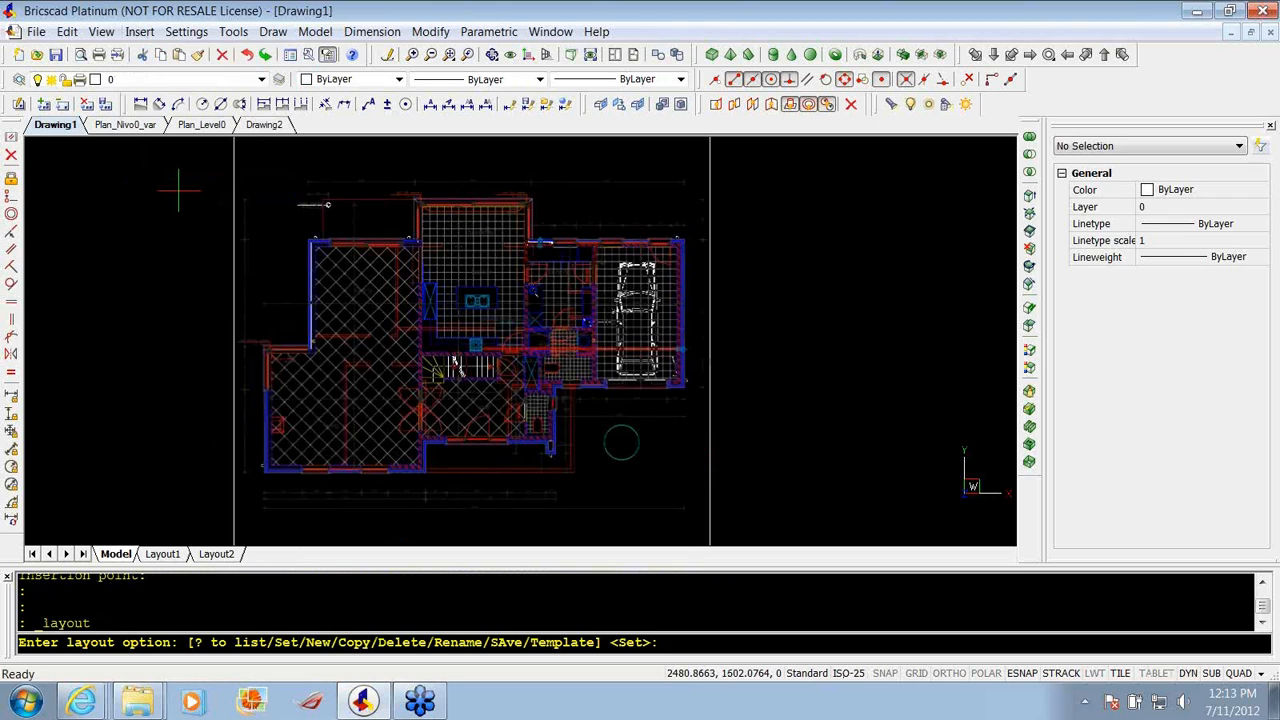
pyautogui.press('Return')
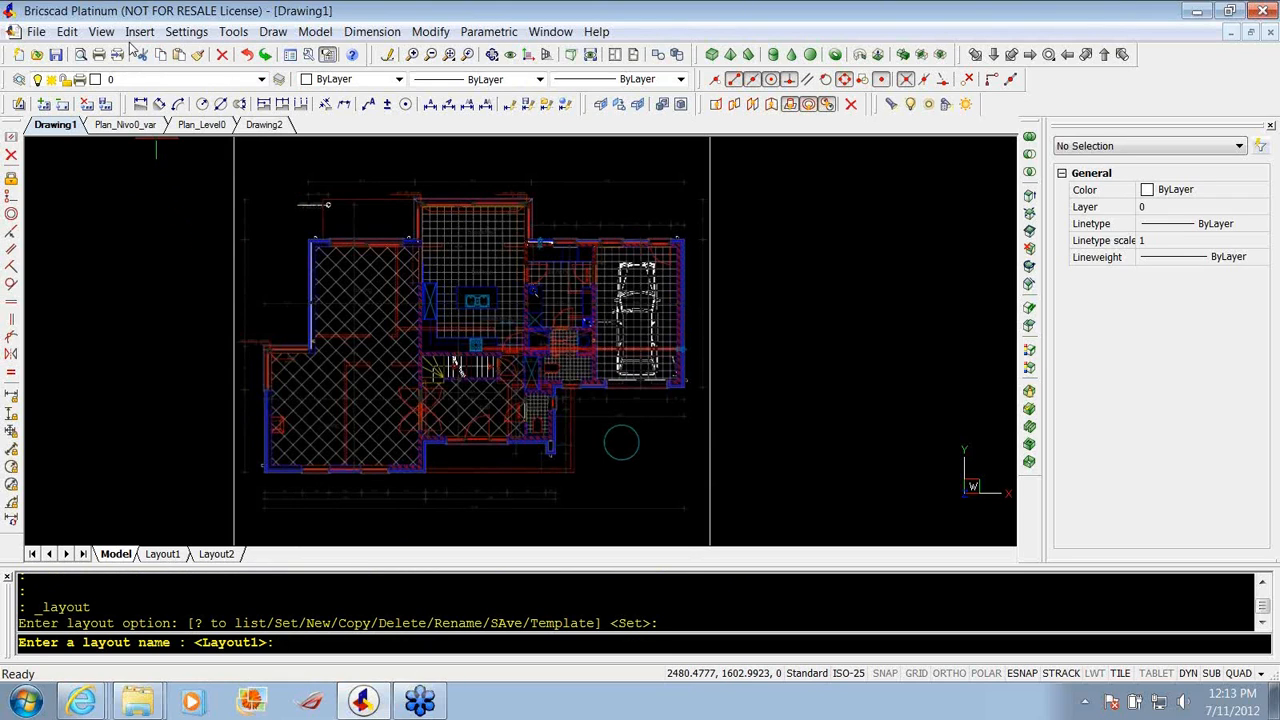
pyautogui.press('Return')
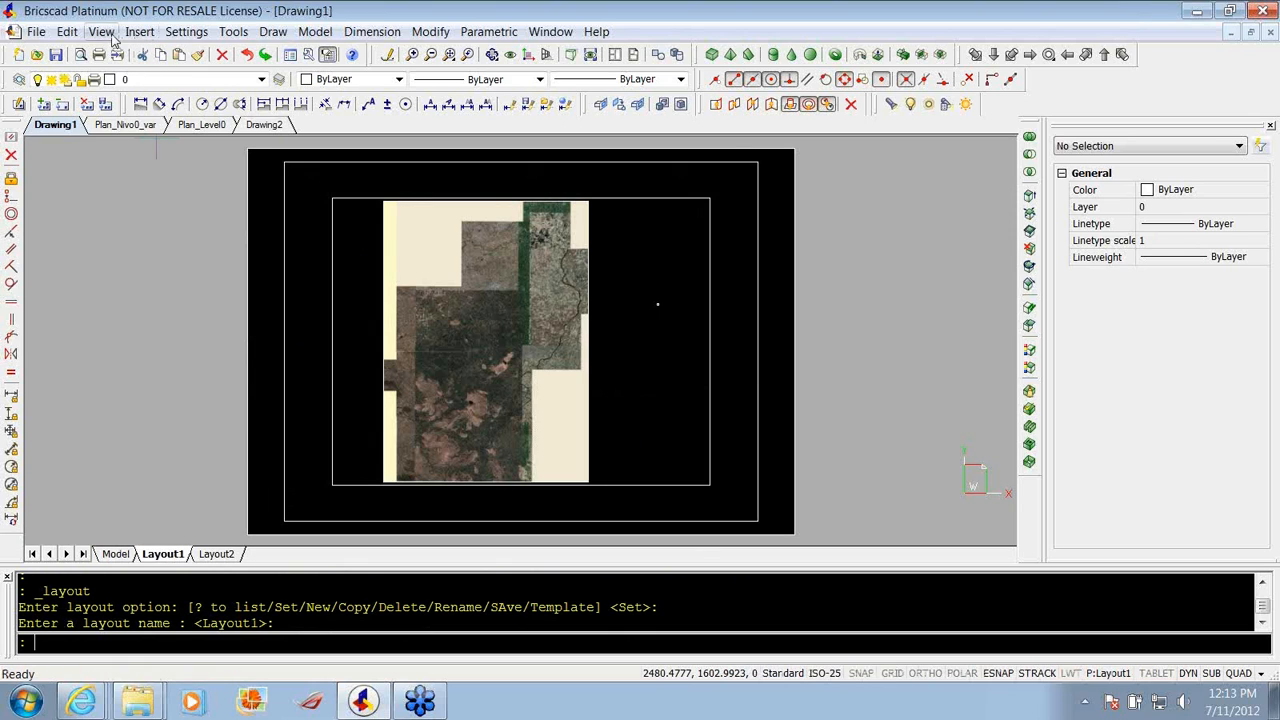
# Create a new layout named Layout3, view it and Layout1, and return to model space.
pyautogui.click(139, 32)
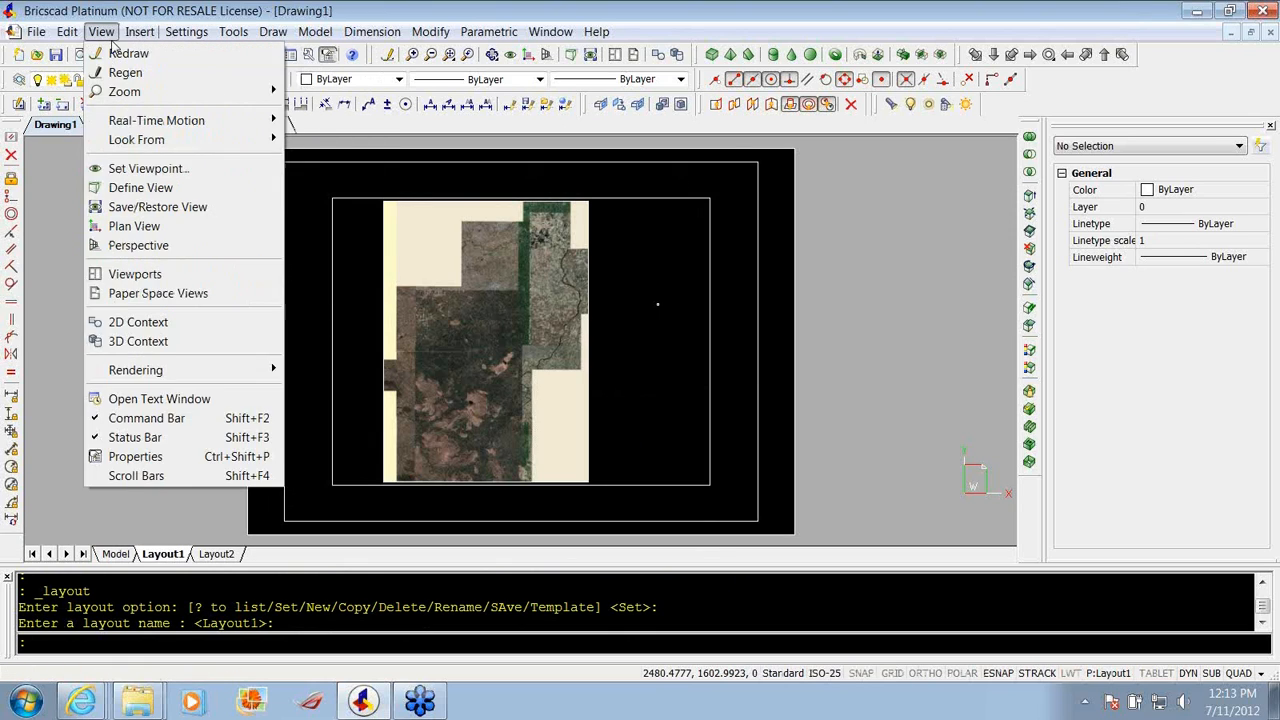
pyautogui.click(178, 208)
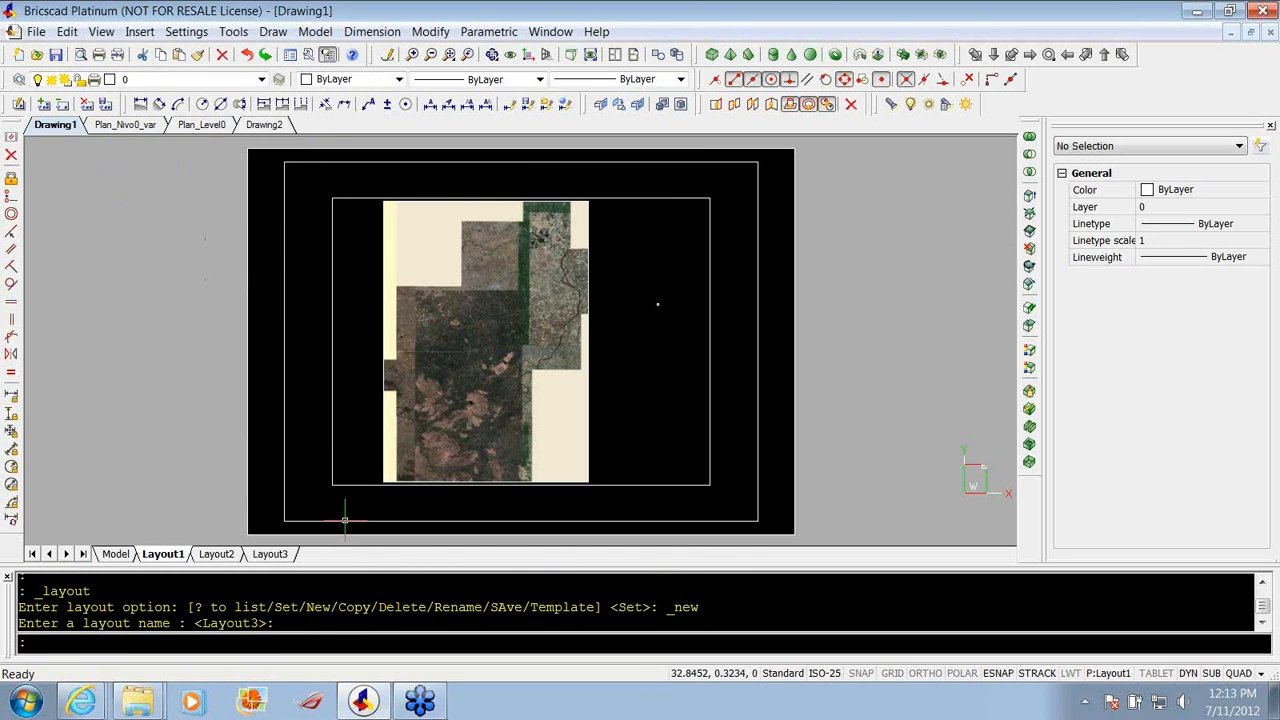
pyautogui.click(270, 557)
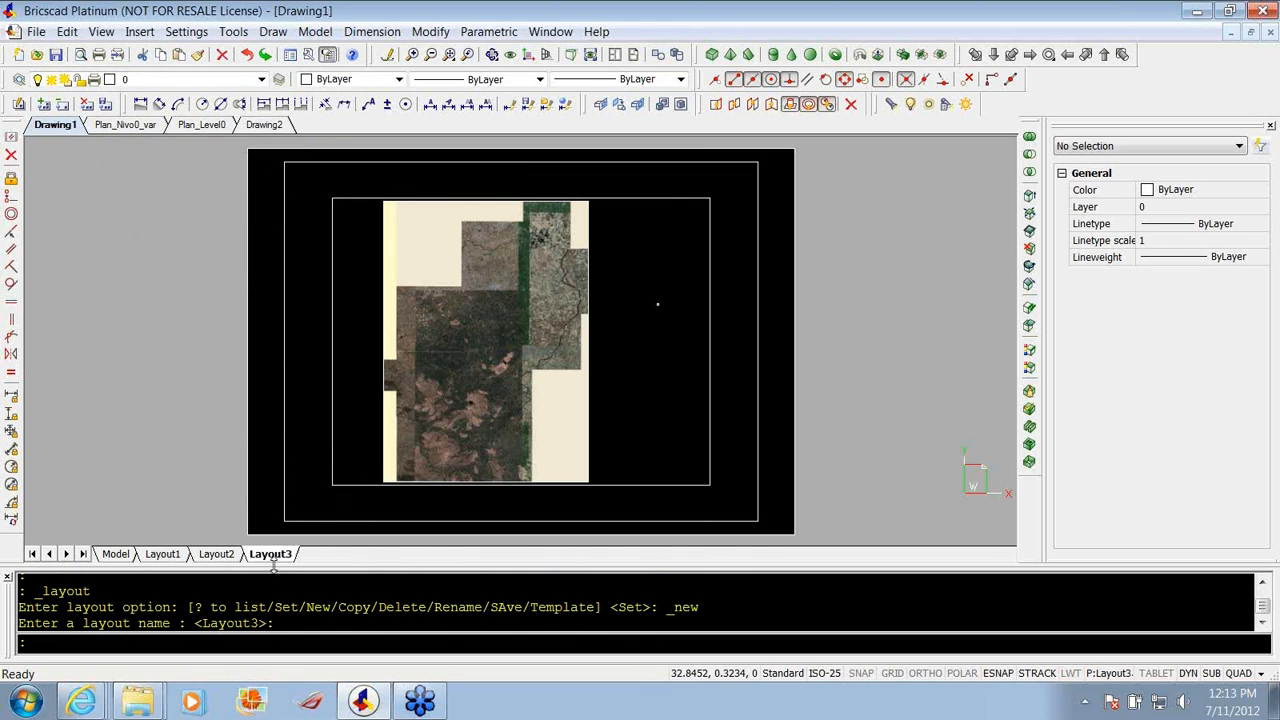
pyautogui.click(158, 555)
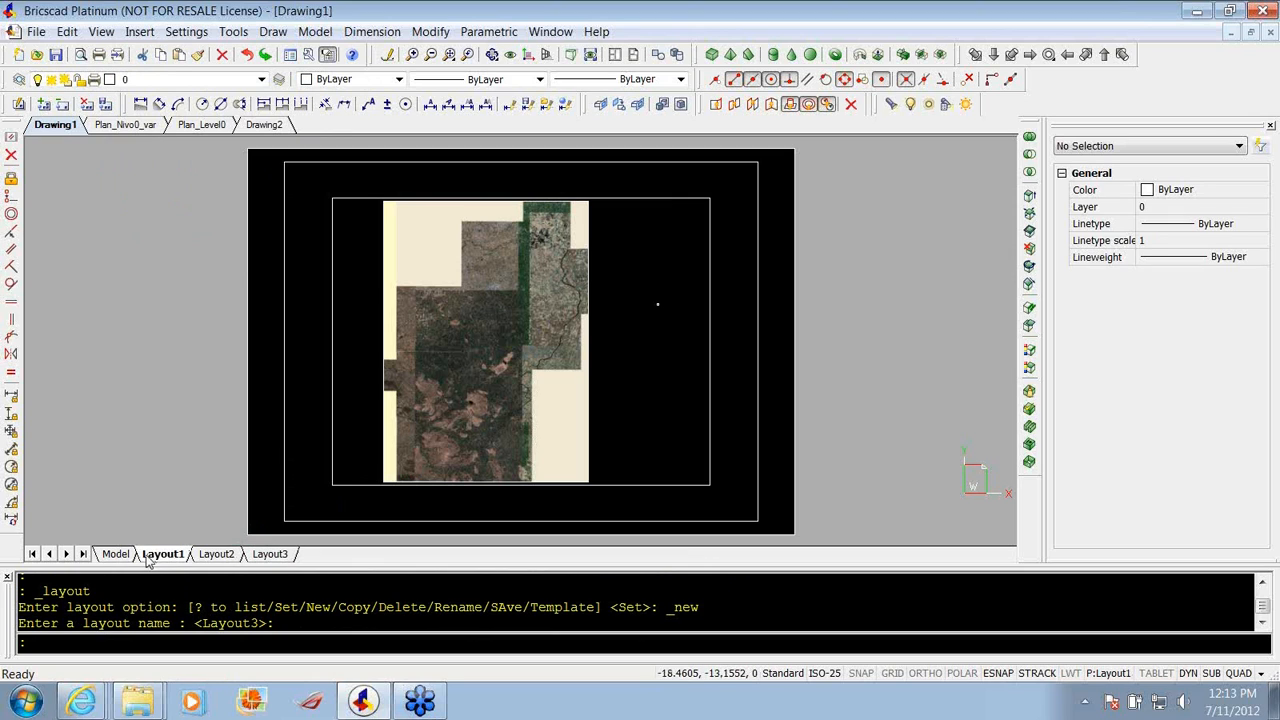
pyautogui.click(118, 555)
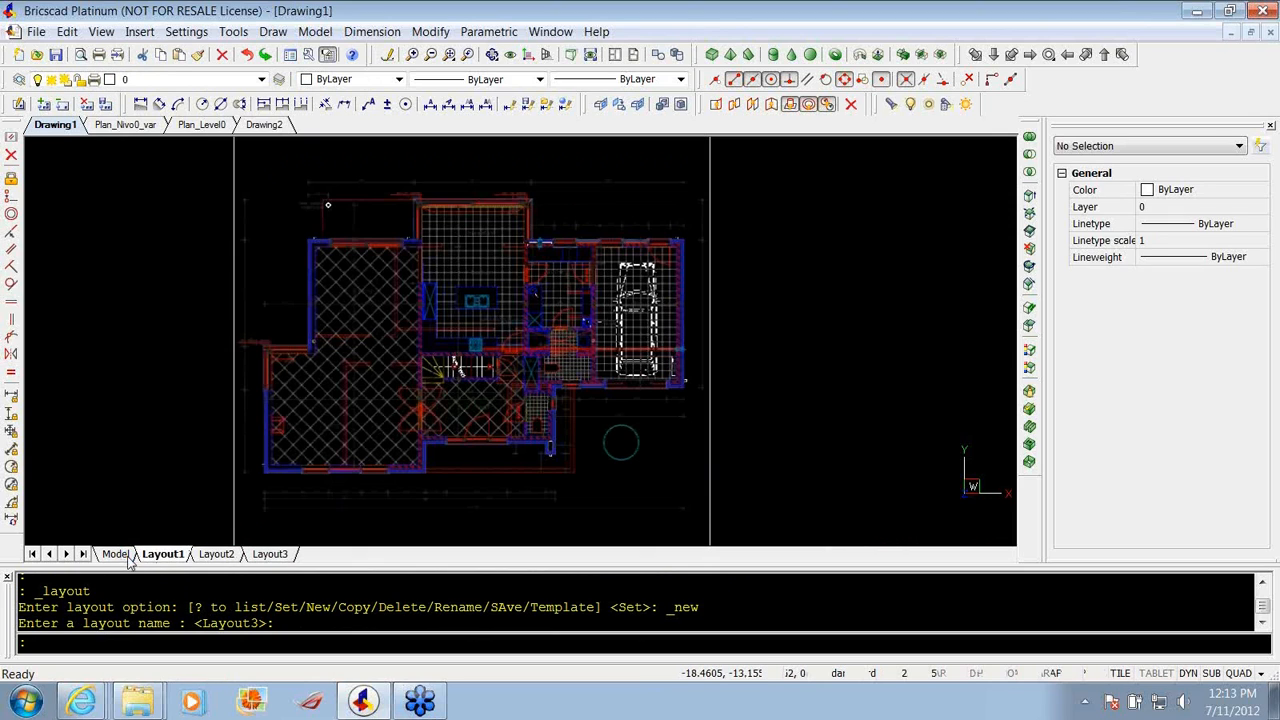
pyautogui.click(140, 32)
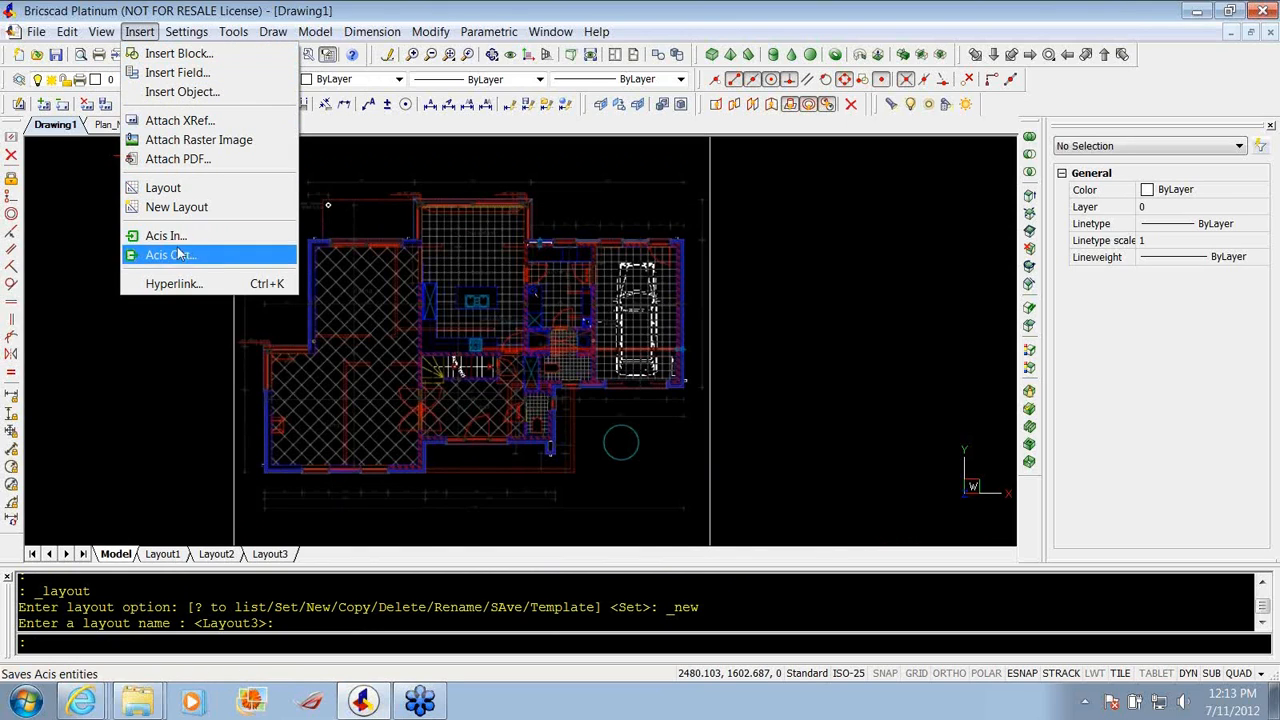
pyautogui.click(156, 388)
pyautogui.click(120, 353)
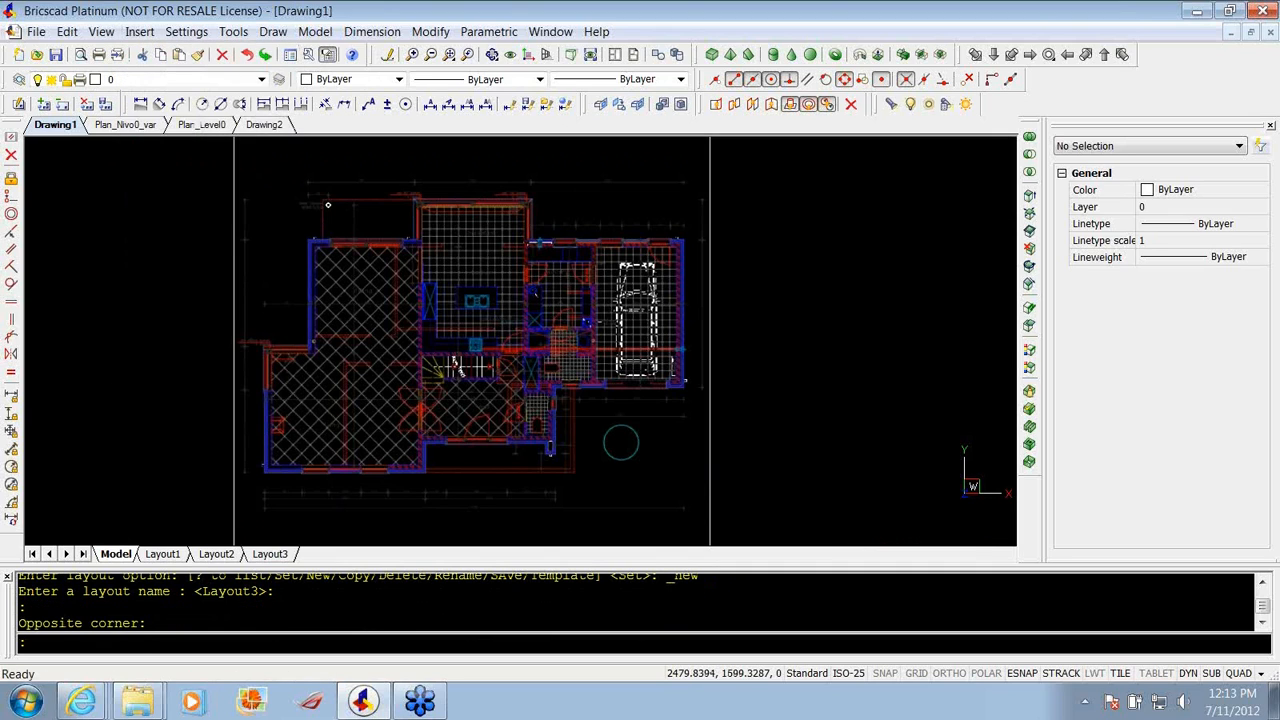
# Open the Settings dialog and expand the Underlays and Drafting categories under Drawing.
pyautogui.click(183, 32)
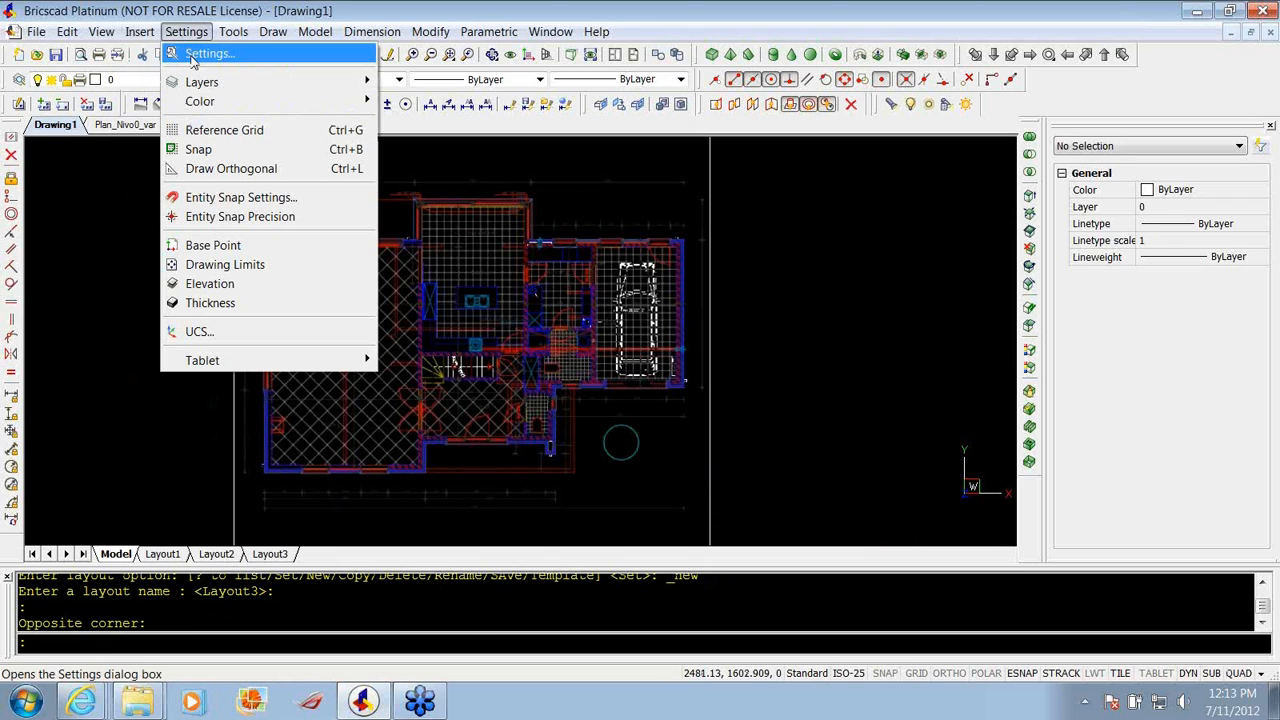
pyautogui.click(195, 54)
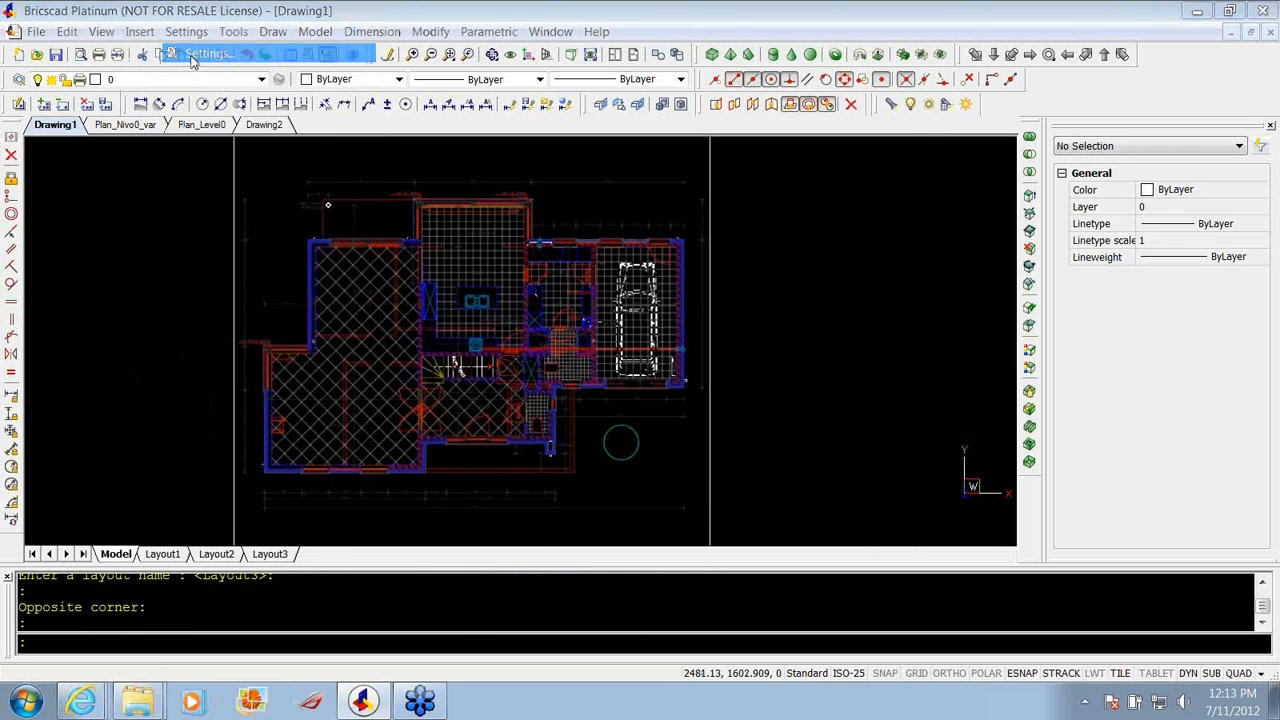
pyautogui.moveTo(321, 100); pyautogui.dragTo(304, 87)
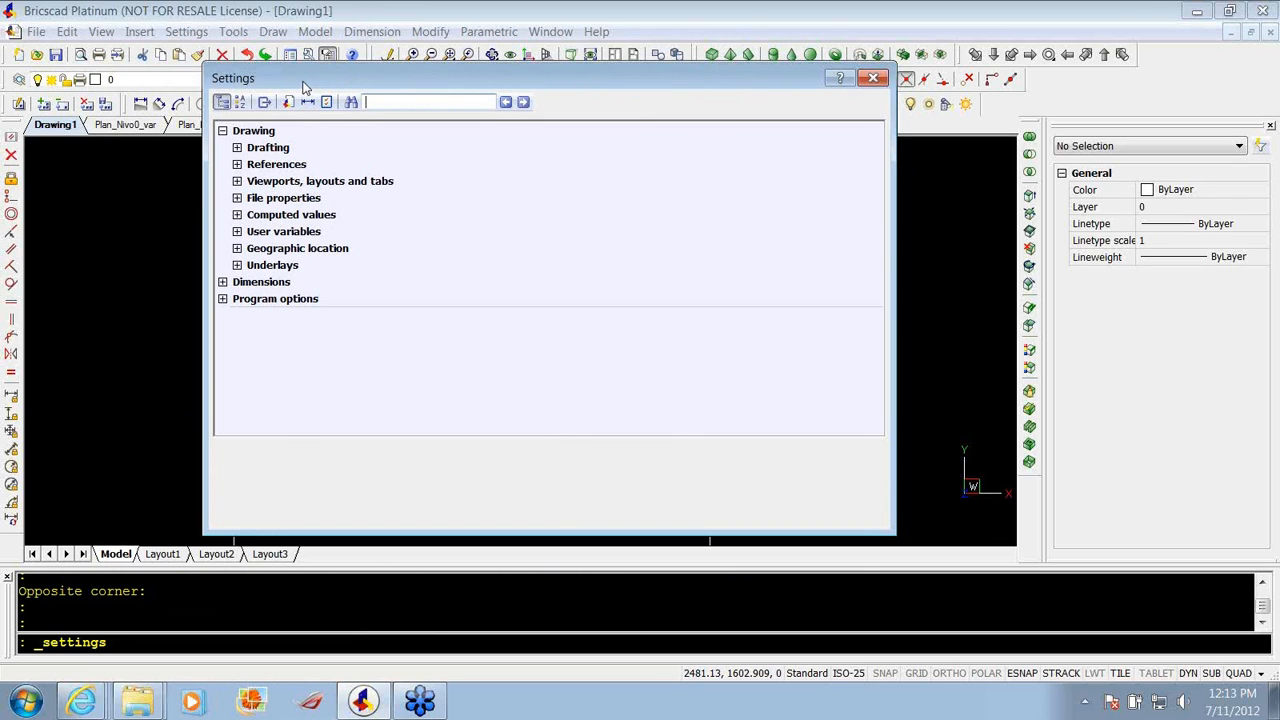
pyautogui.click(237, 265)
pyautogui.click(237, 147)
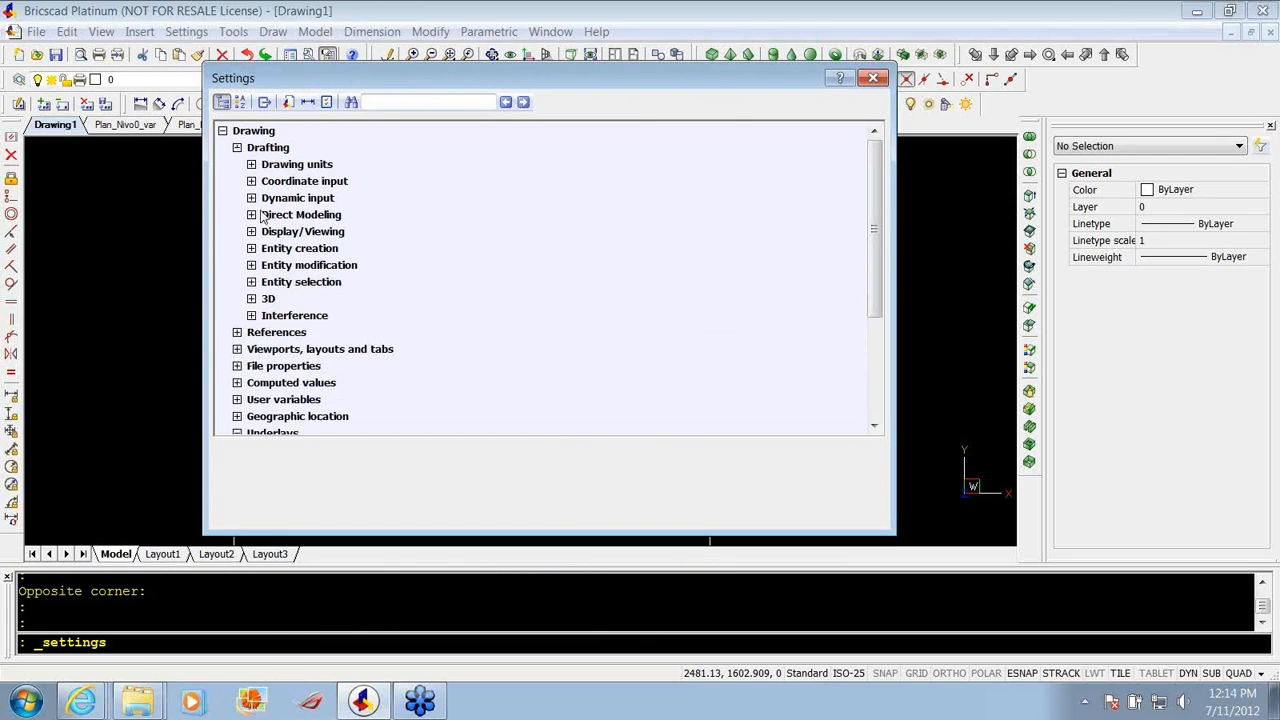
# View the settings as an alphabetical list, then by the Program options, Dimensions and Drawing categories.
pyautogui.click(241, 103)
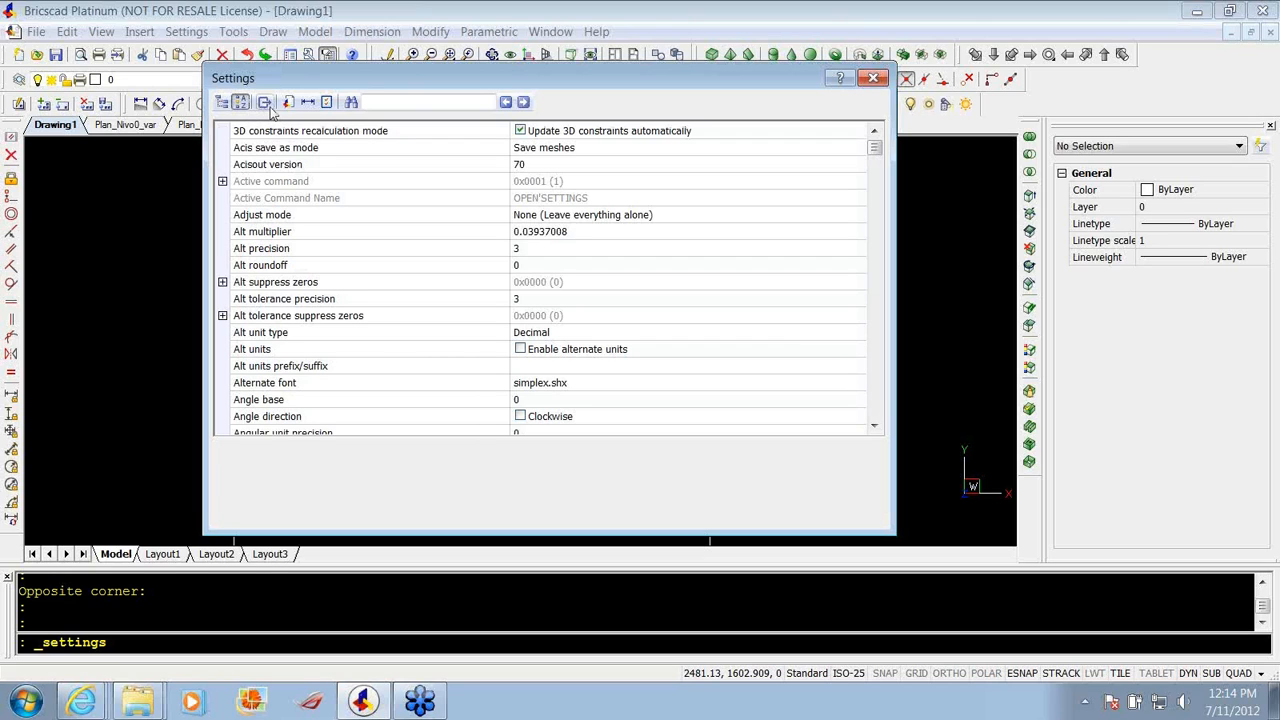
pyautogui.click(326, 102)
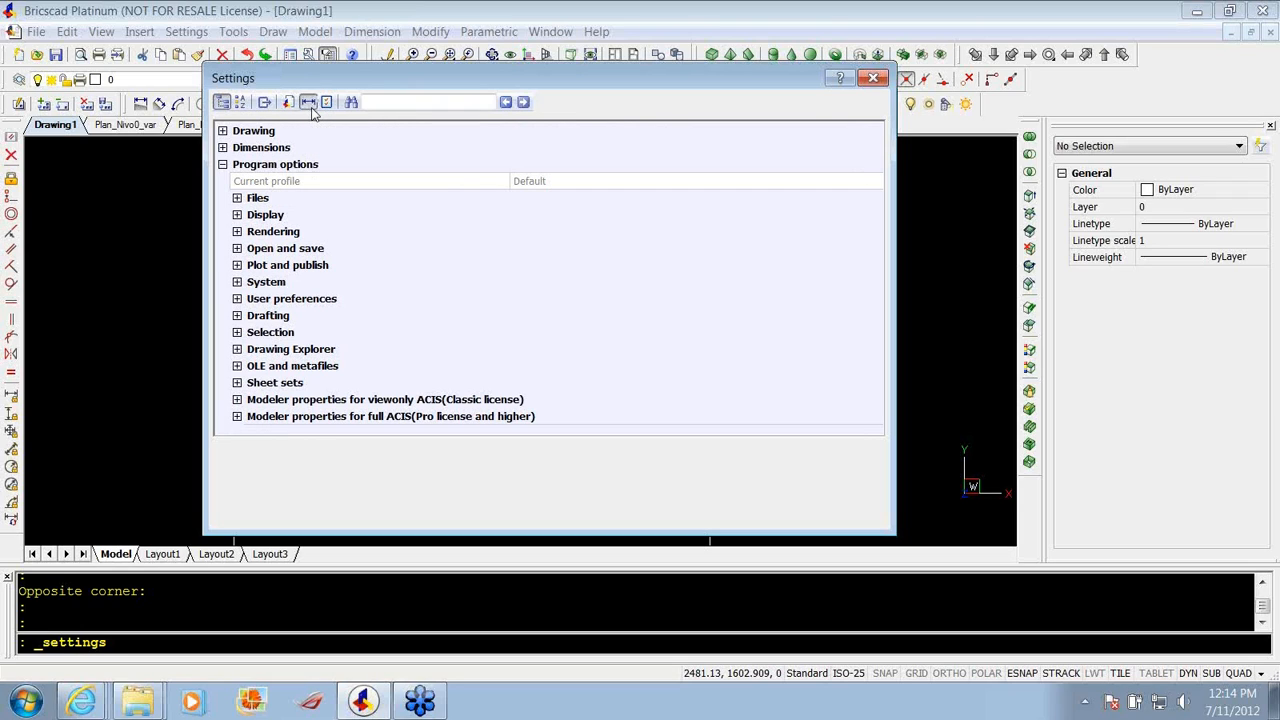
pyautogui.click(311, 112)
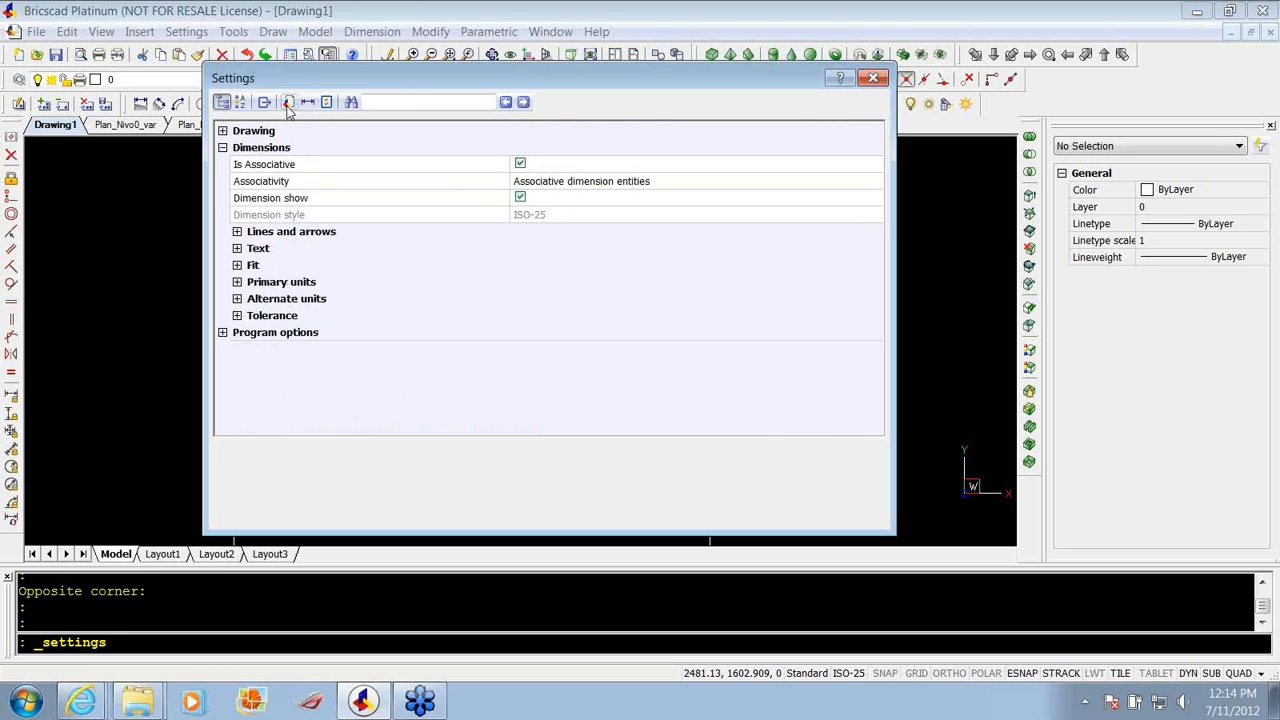
pyautogui.click(288, 103)
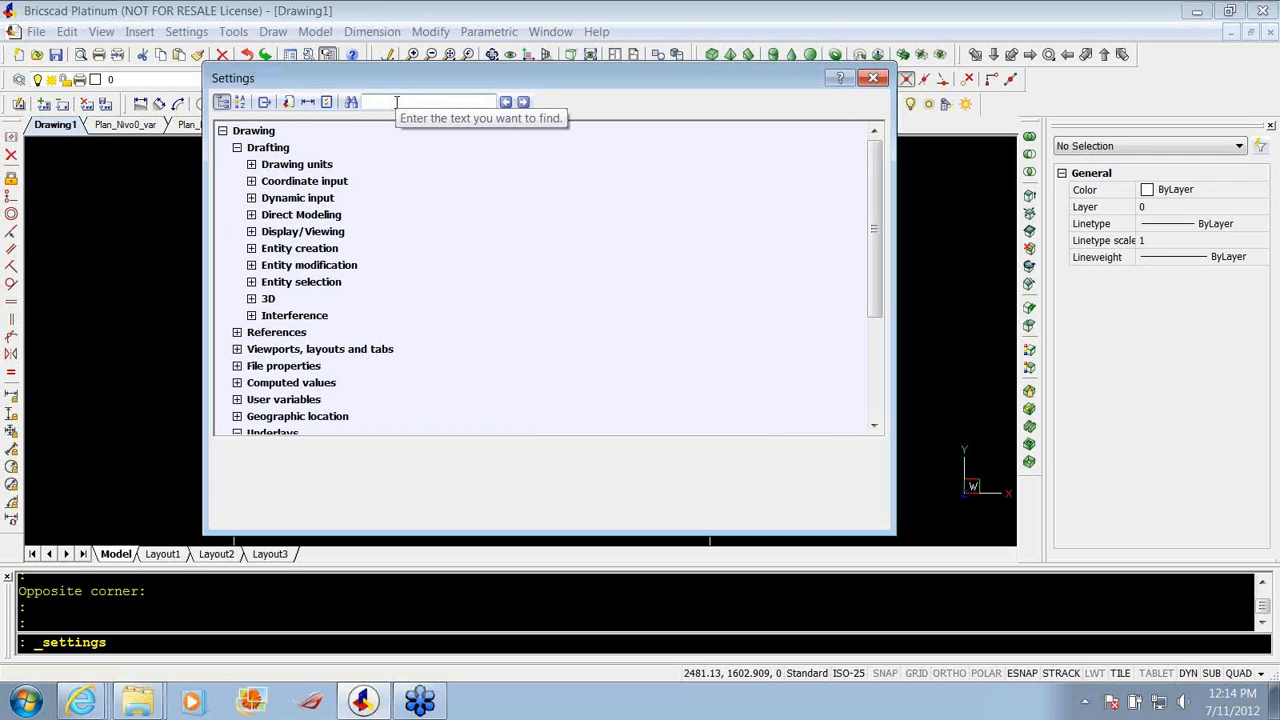
# Search the settings for "high", step through the matching entries to the Highlight variable, and close the Settings dialog.
pyautogui.write('high')
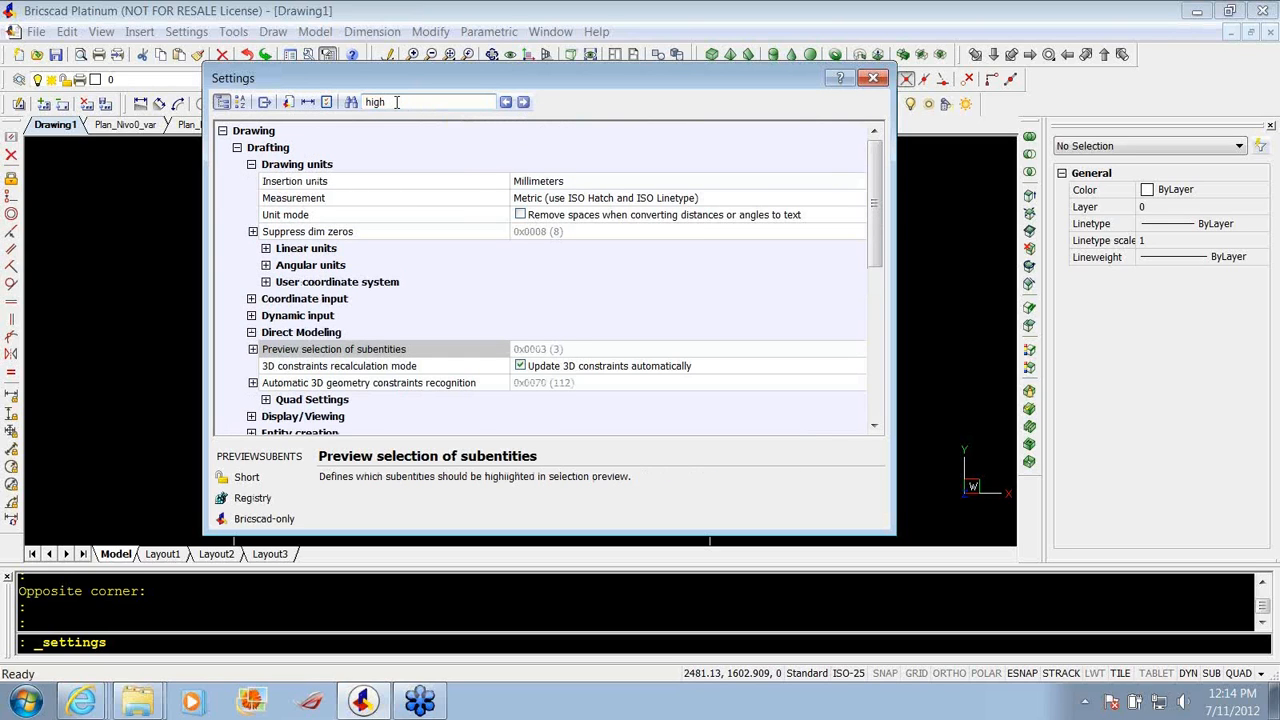
pyautogui.write('t')
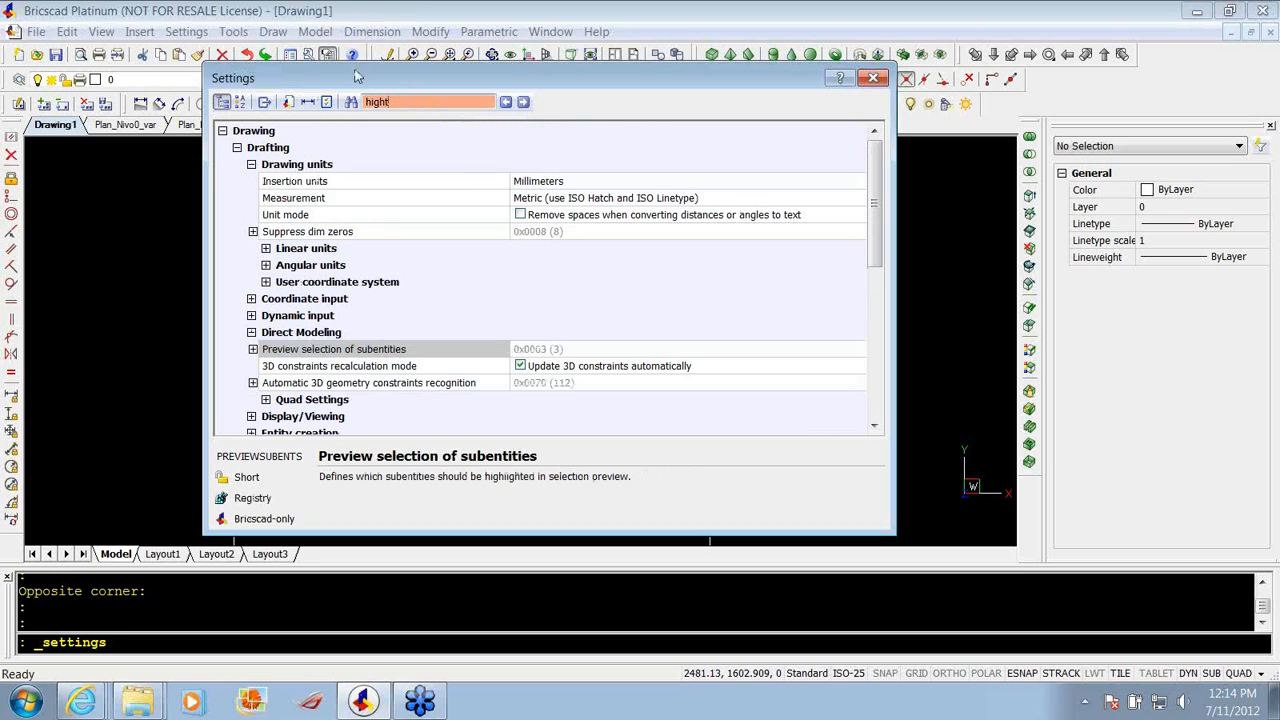
pyautogui.press('BackSpace')
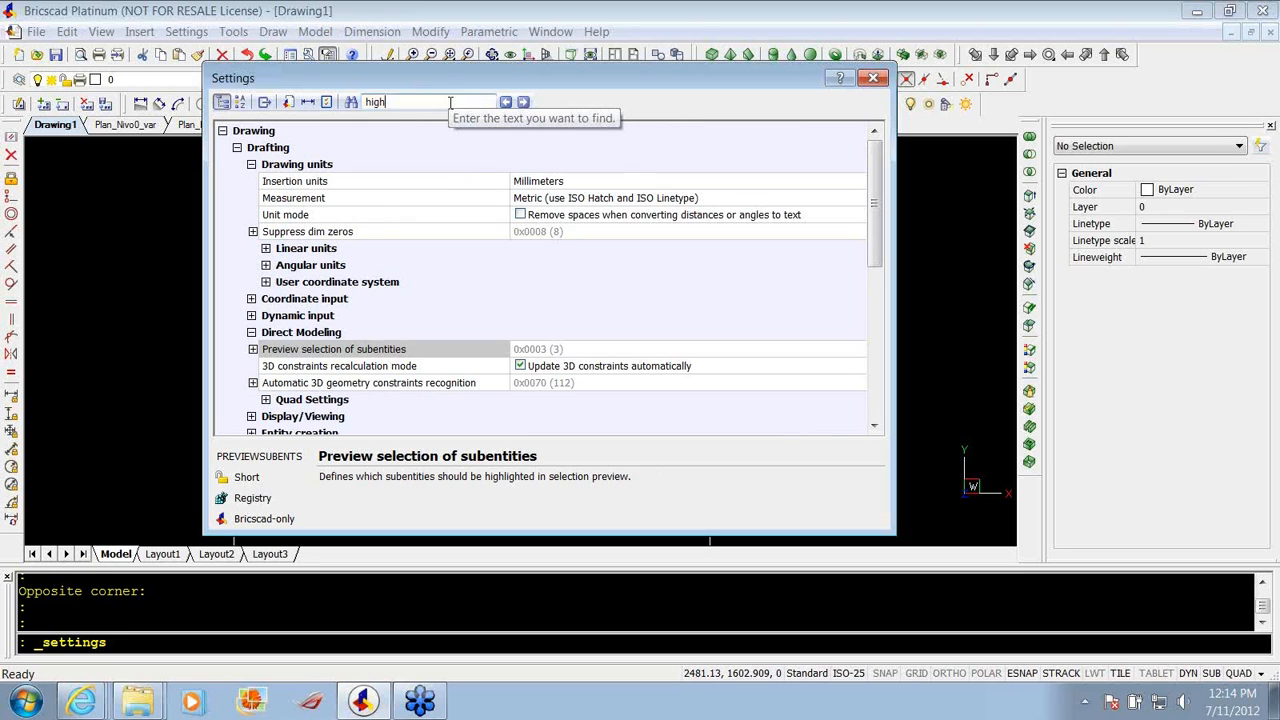
pyautogui.click(521, 106)
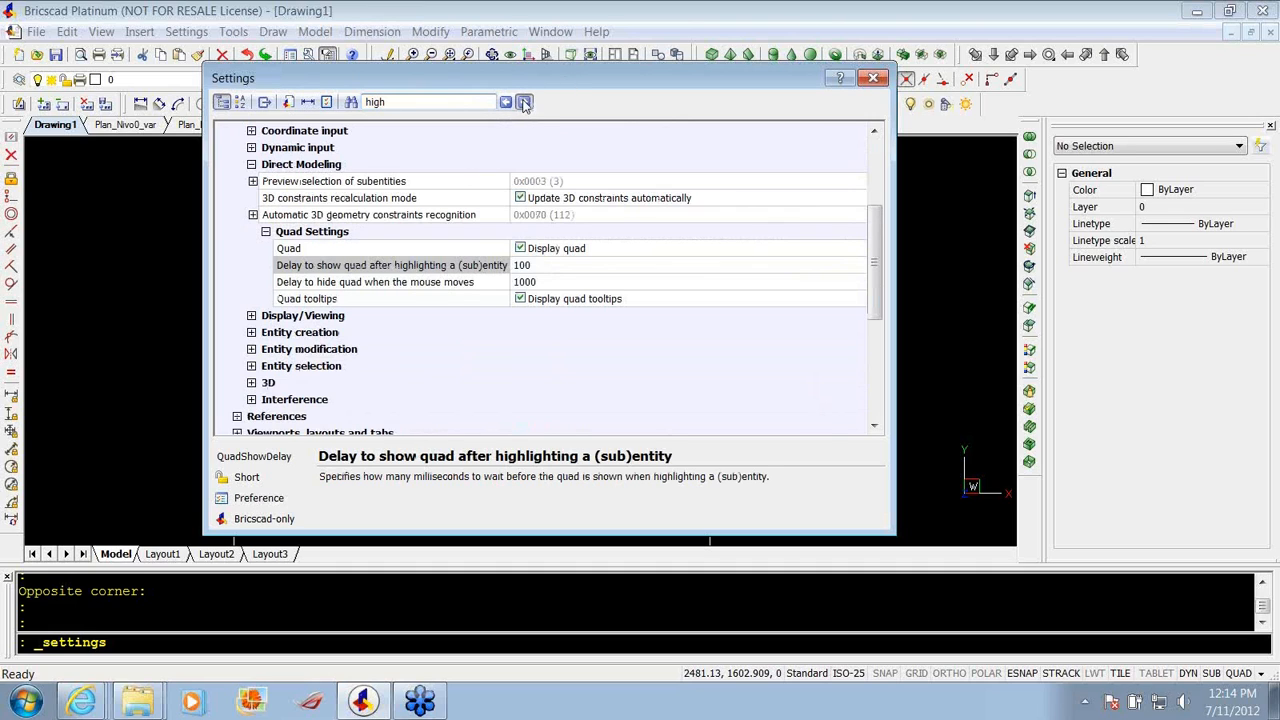
pyautogui.click(523, 104)
pyautogui.click(523, 104)
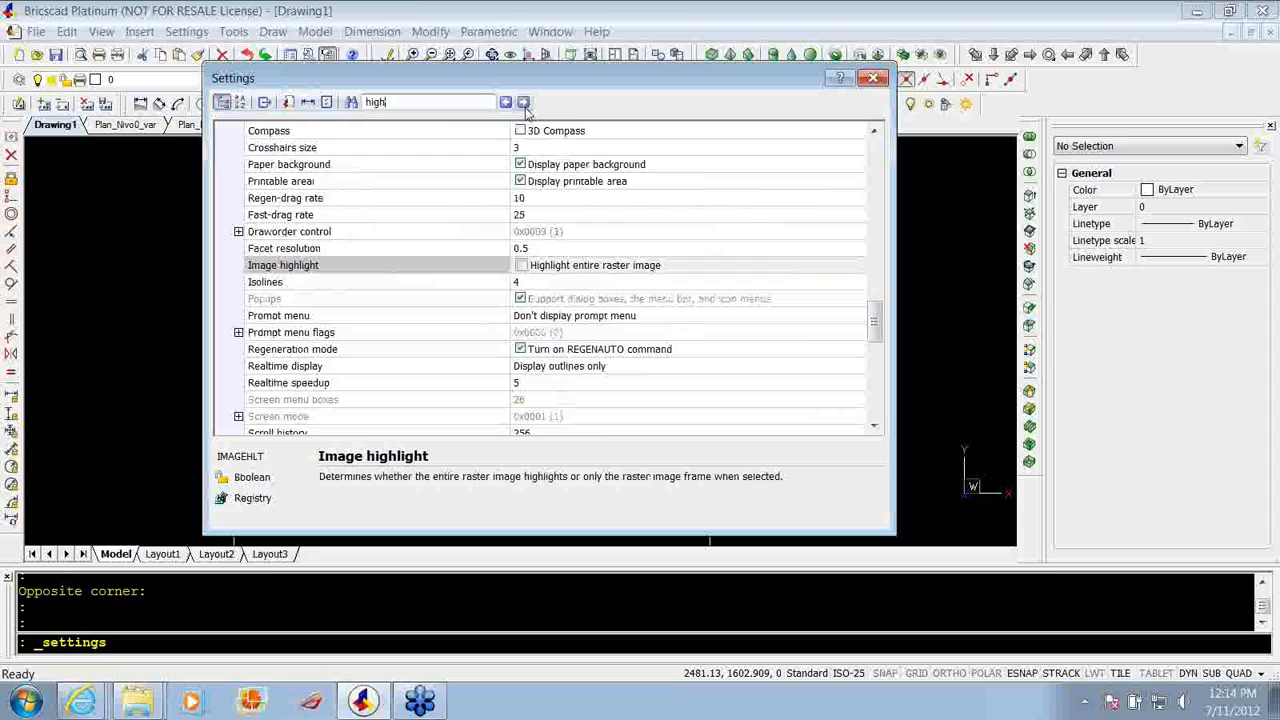
pyautogui.click(523, 104)
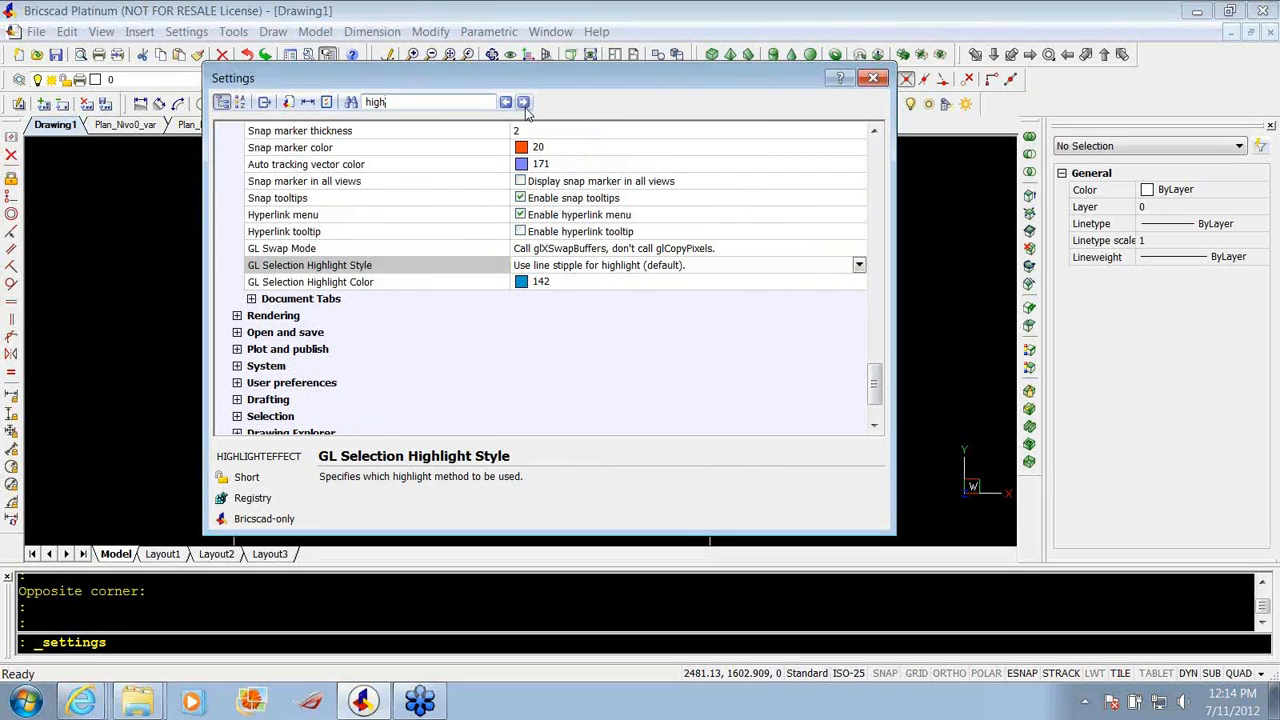
pyautogui.click(523, 104)
pyautogui.click(523, 104)
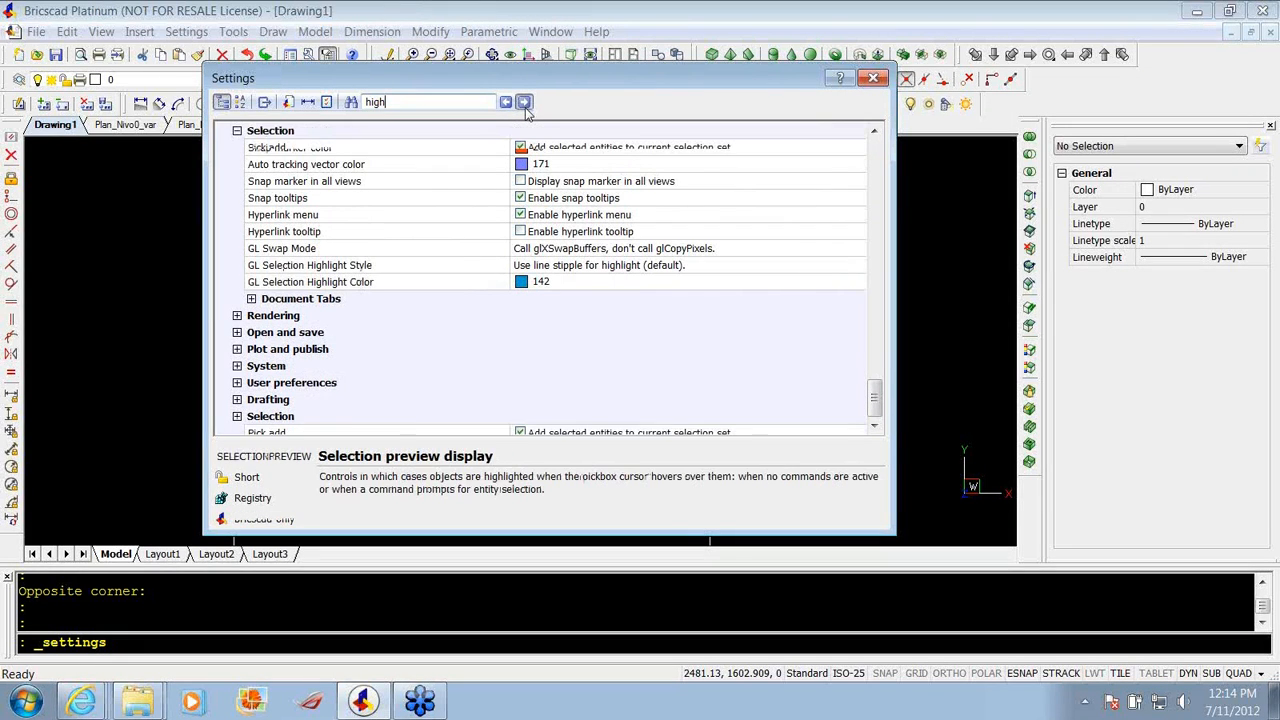
pyautogui.click(523, 104)
pyautogui.click(523, 104)
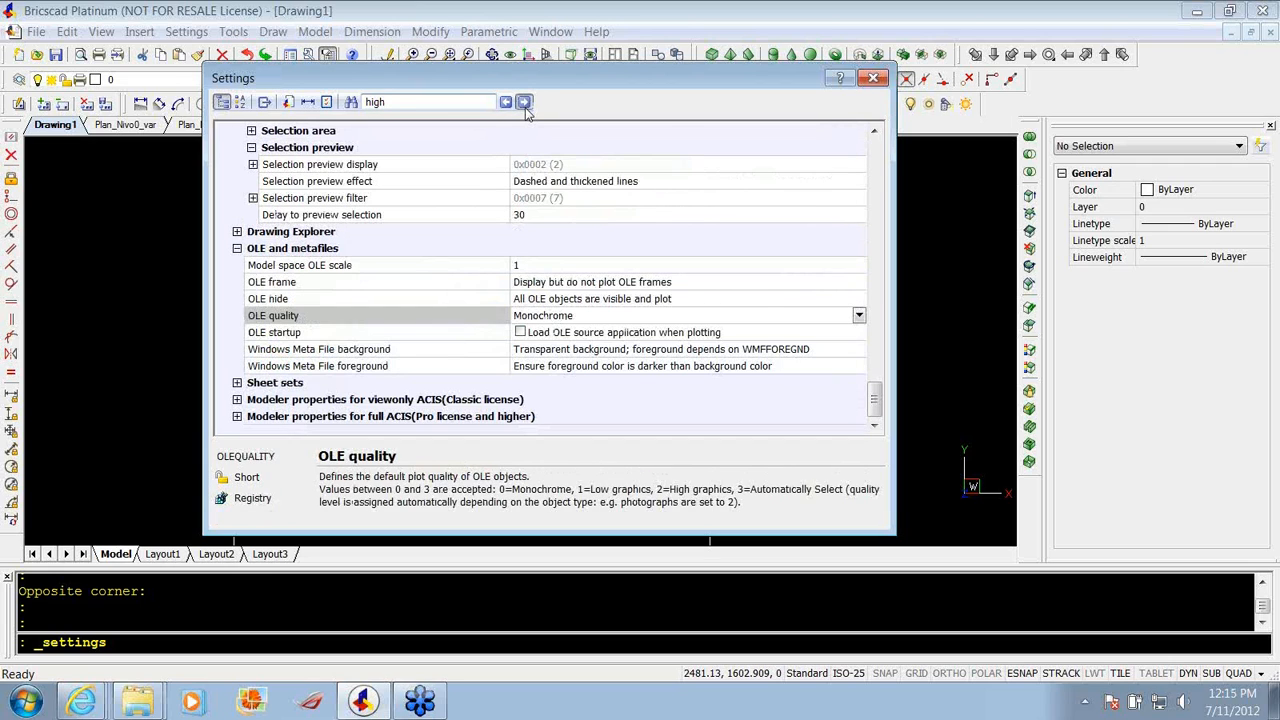
pyautogui.click(523, 104)
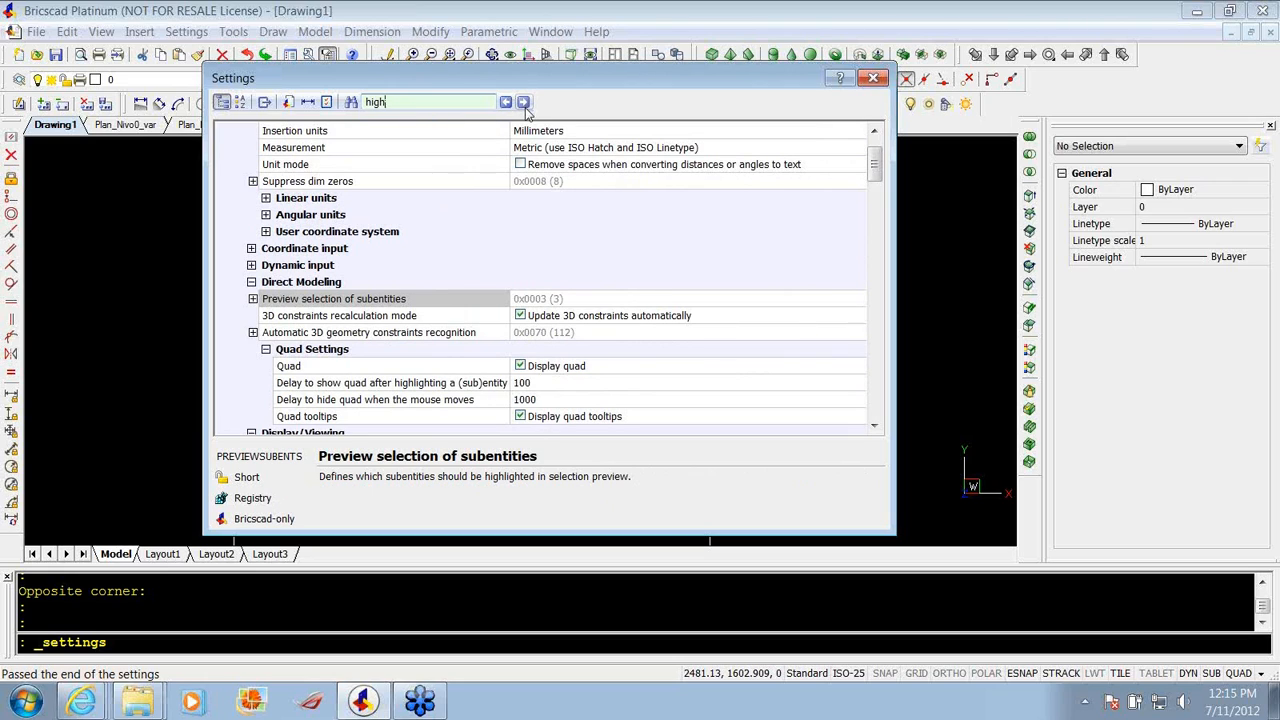
pyautogui.click(523, 102)
pyautogui.click(523, 102)
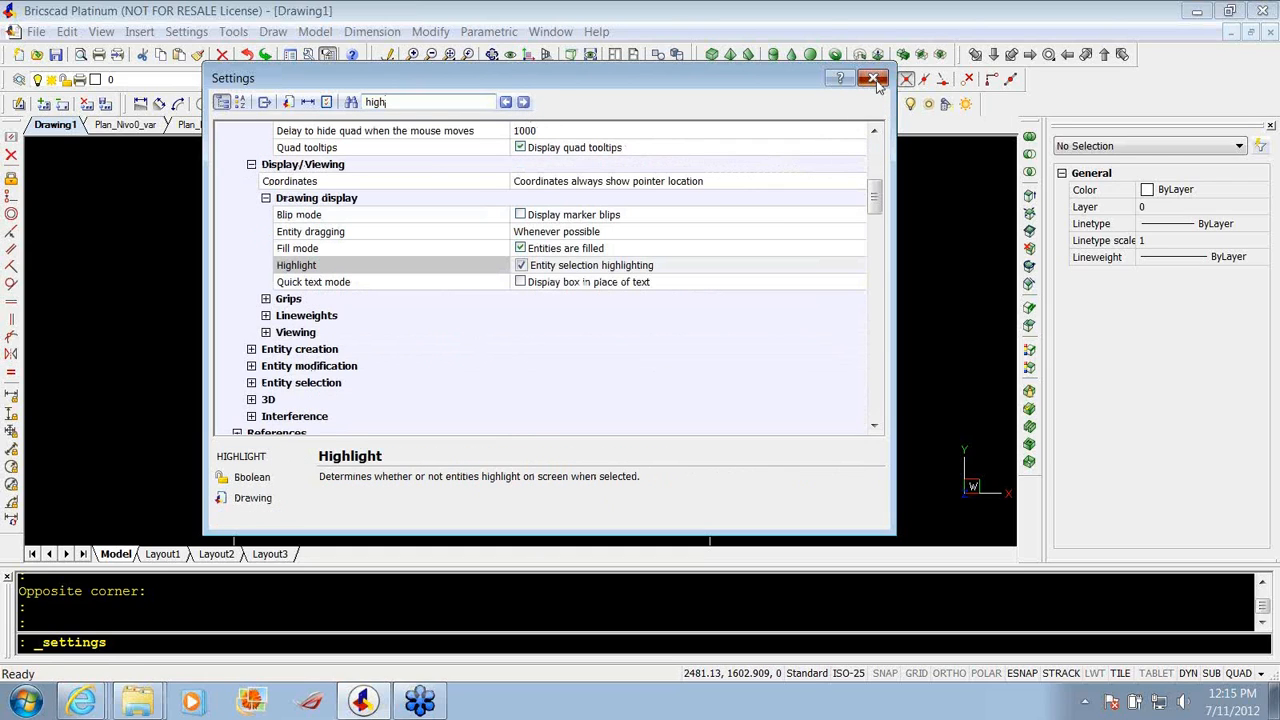
pyautogui.click(873, 79)
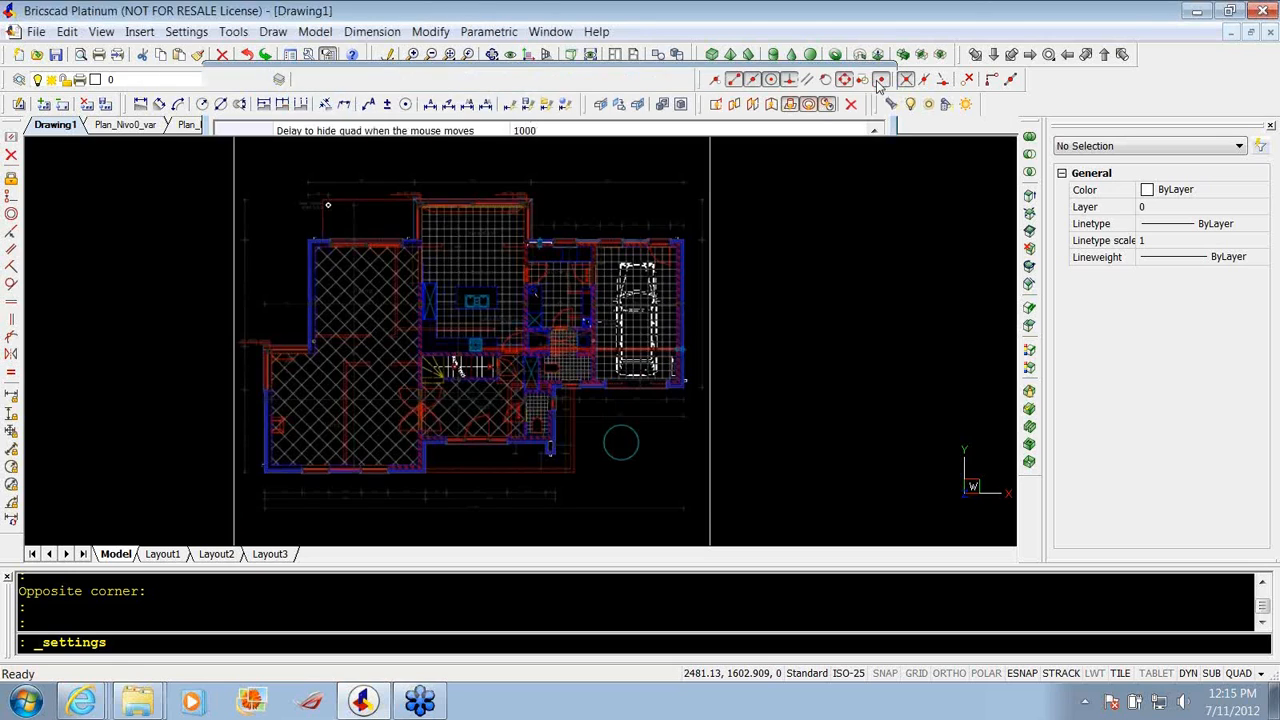
# View the layer list of Drawing1 in the Drawing Explorer and close it.
pyautogui.click(186, 31)
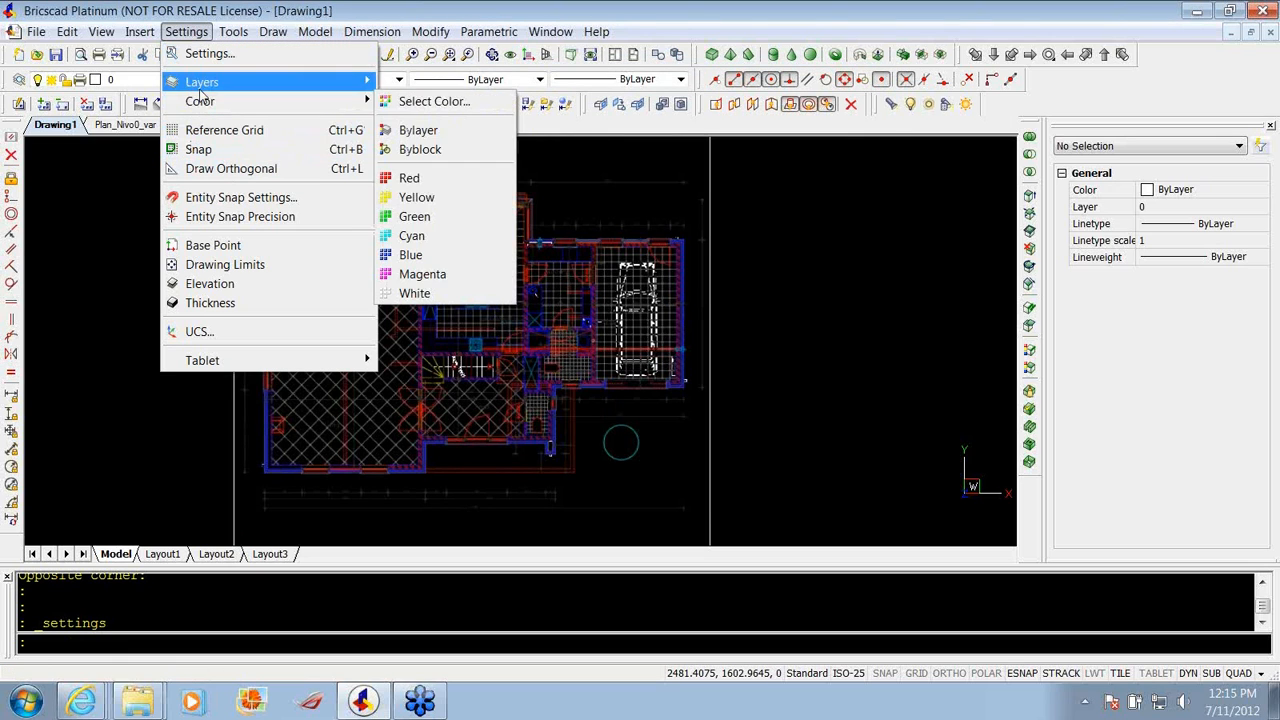
pyautogui.moveTo(201, 88)
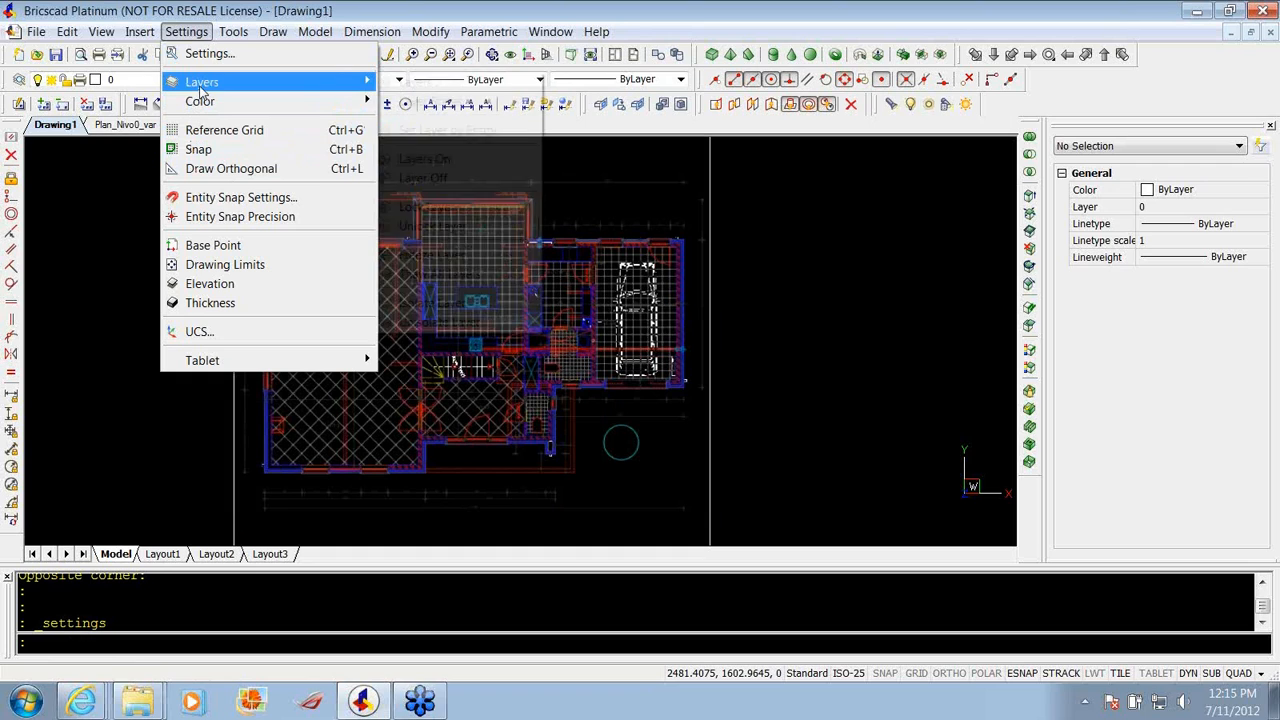
pyautogui.click(403, 84)
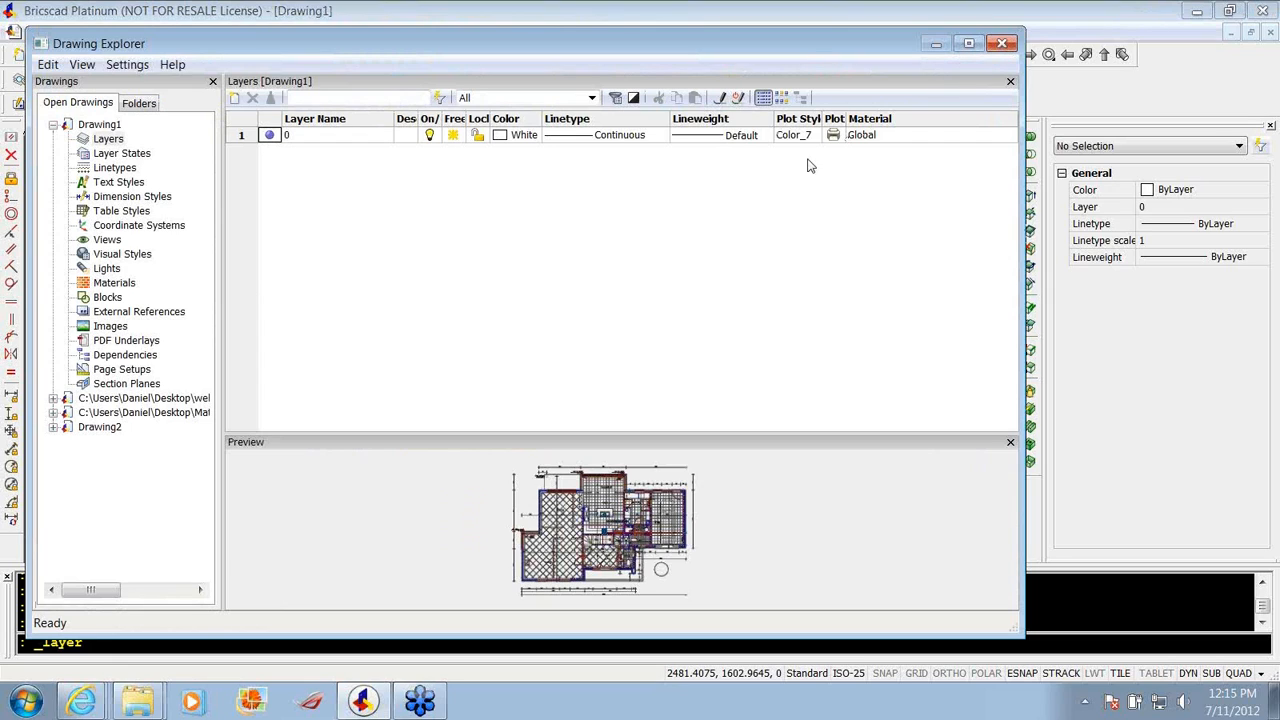
pyautogui.click(1003, 45)
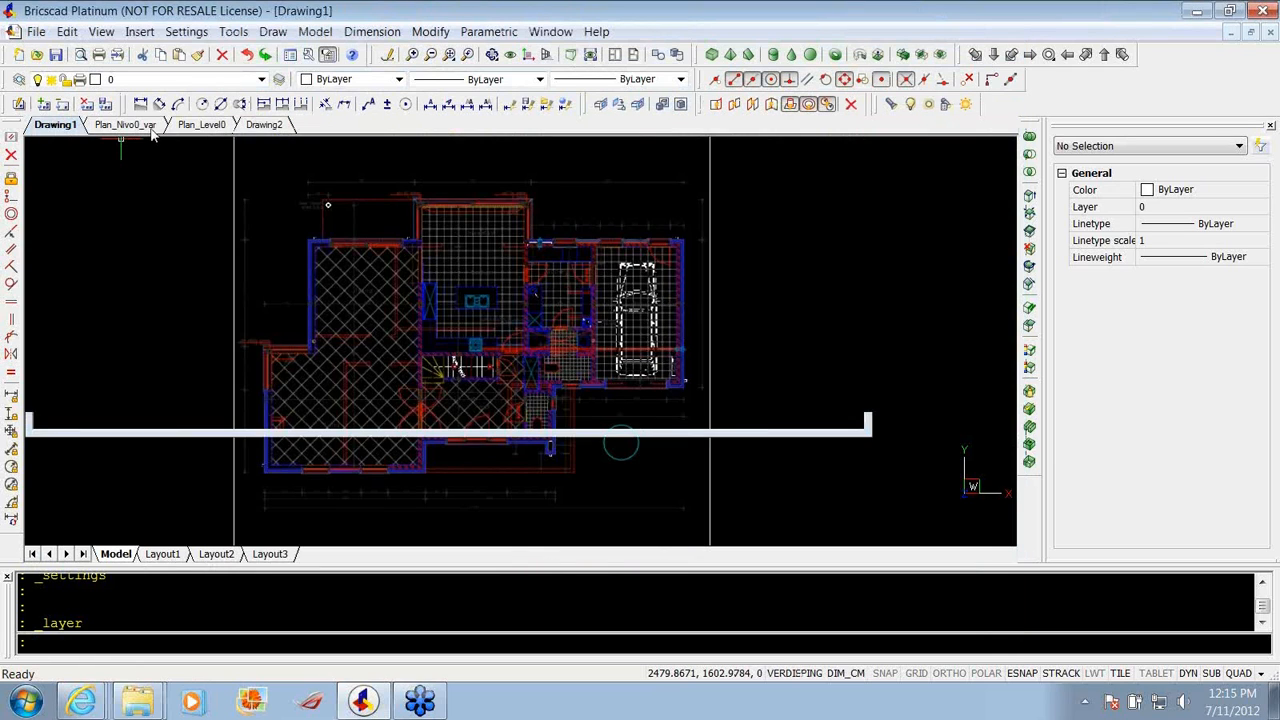
# Look at the Plan_Nivo0_var drawing, switch to Plan_Level0, and open its layer list in the Drawing Explorer.
pyautogui.click(140, 124)
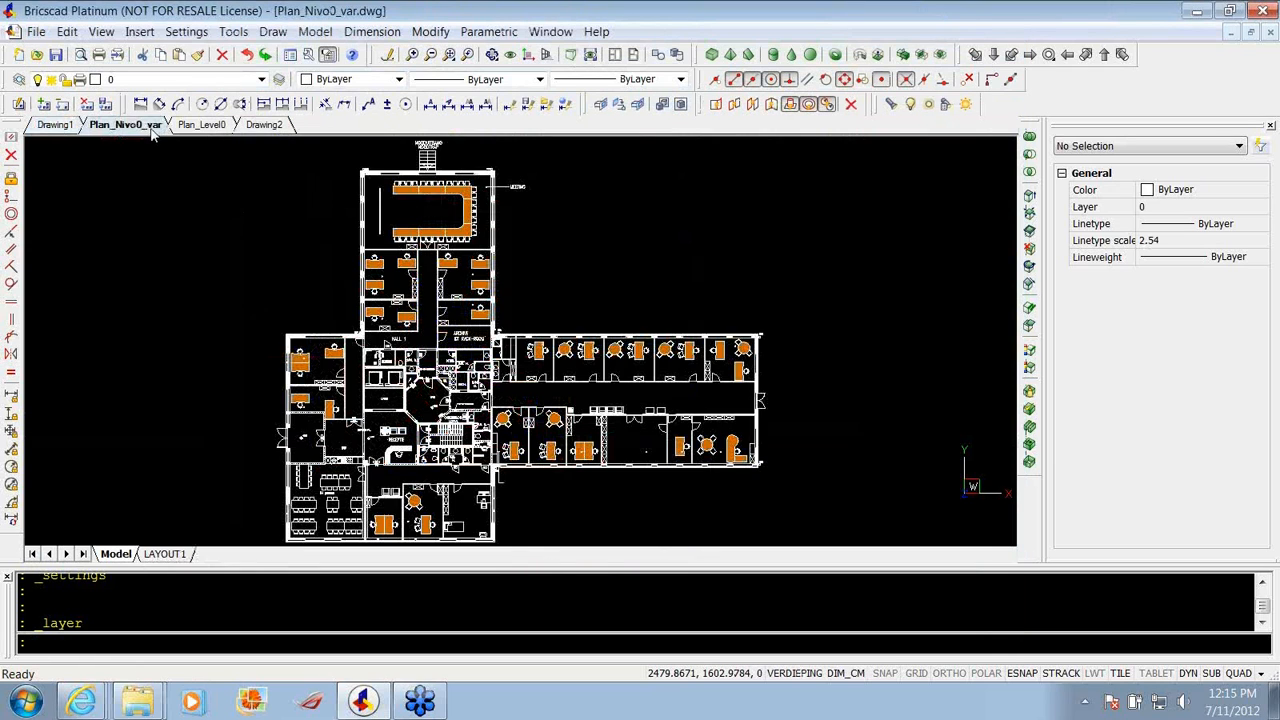
pyautogui.click(208, 126)
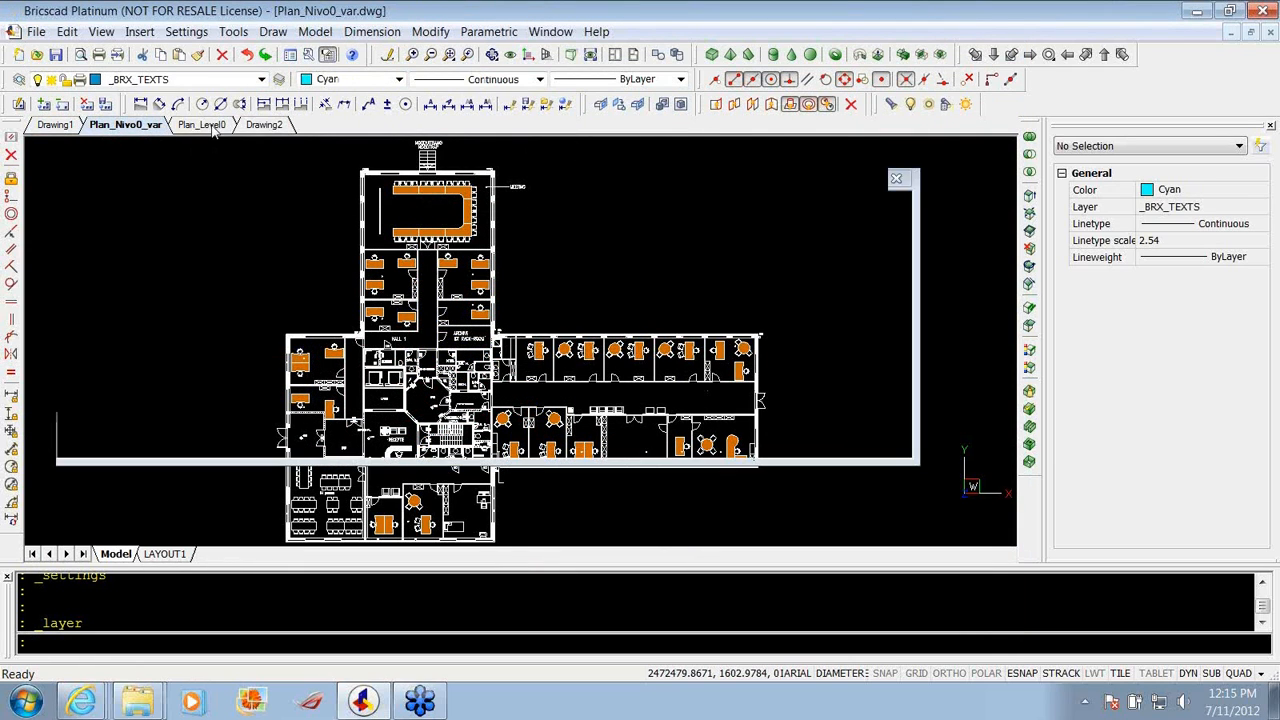
pyautogui.click(186, 31)
pyautogui.moveTo(203, 82)
pyautogui.click(401, 82)
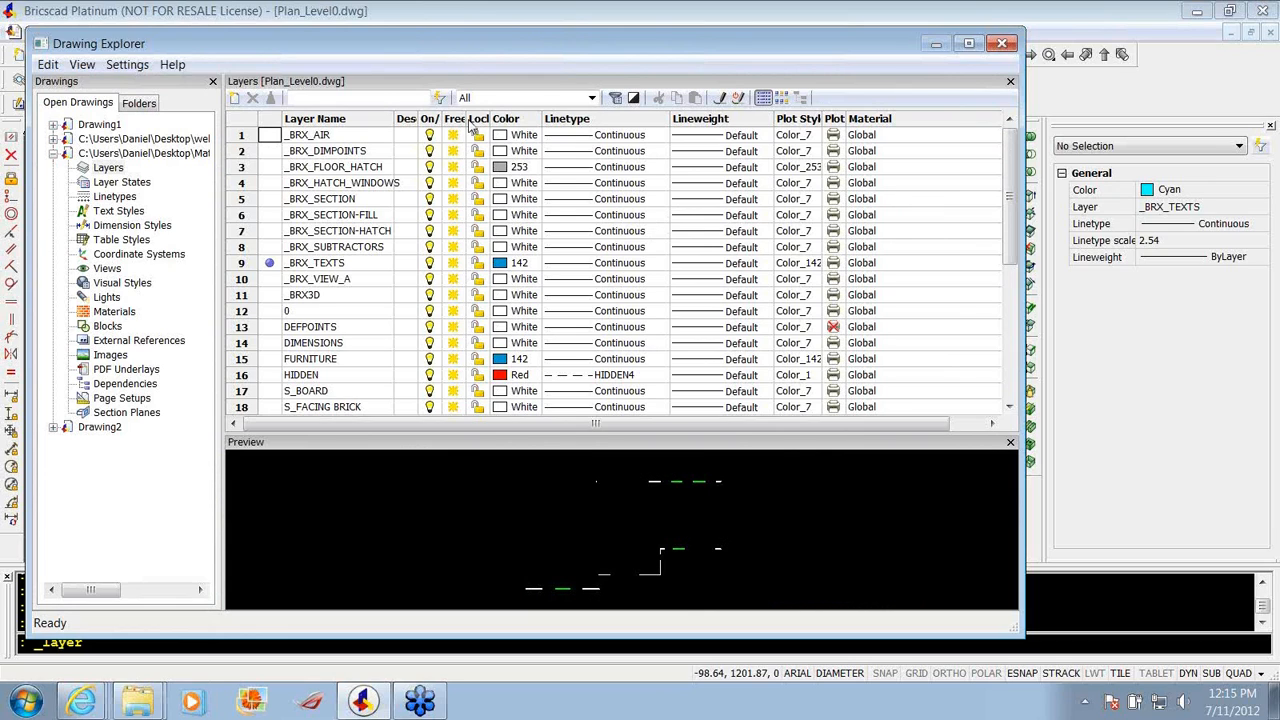
# Widen the Freeze column, open the material choice of layer _BRX_AIR for viewing, and close the Drawing Explorer.
pyautogui.moveTo(466, 119); pyautogui.dragTo(482, 119)
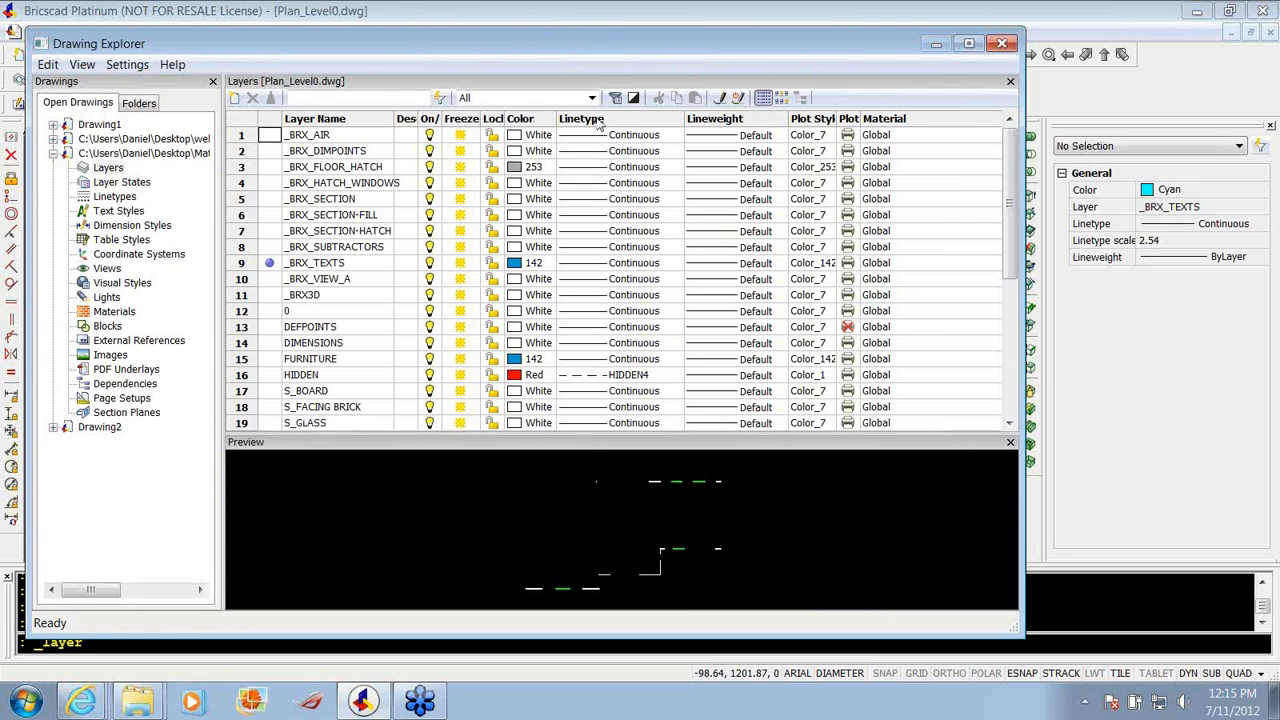
pyautogui.click(872, 136)
pyautogui.click(872, 136)
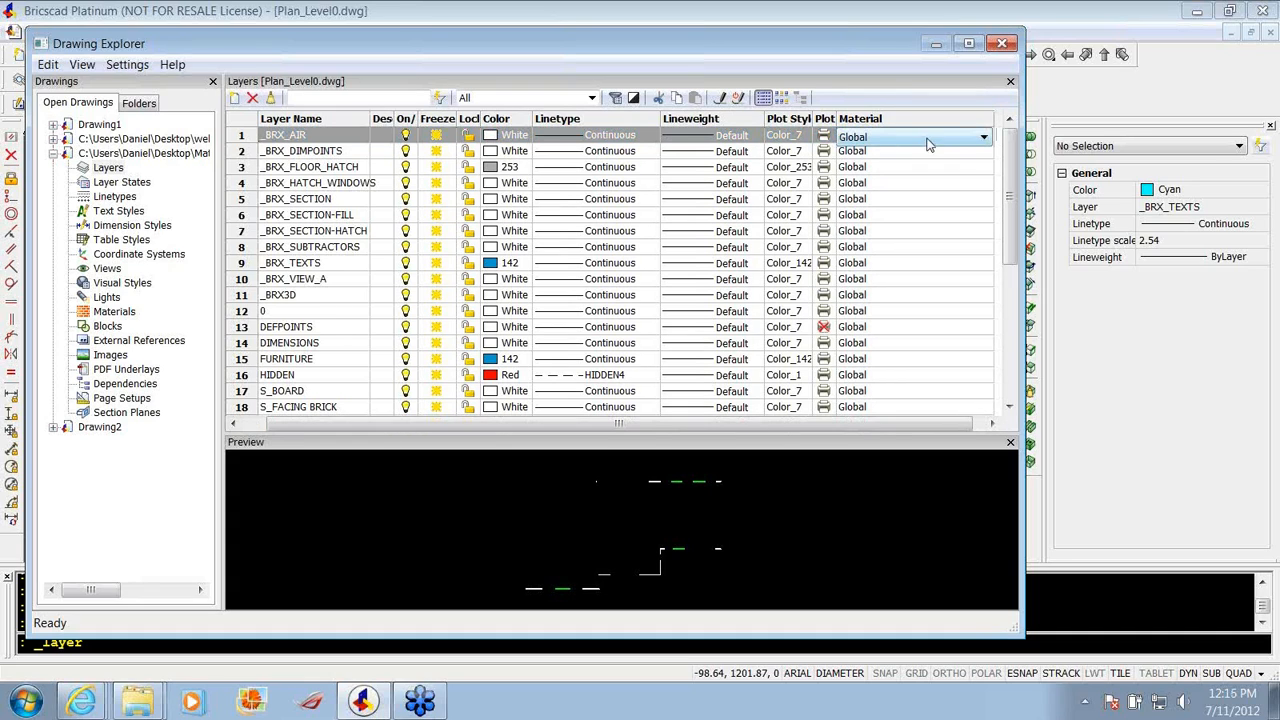
pyautogui.click(1003, 45)
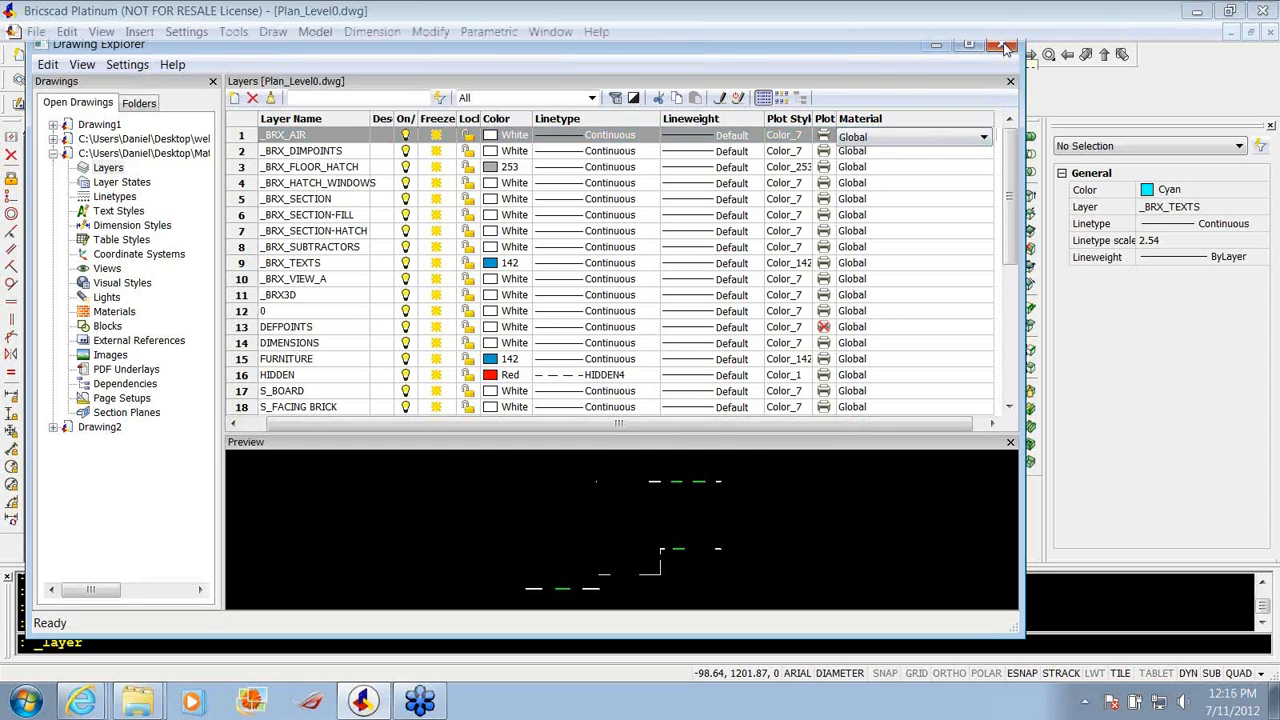
# View the entity snap modes in the Settings dialog and close it.
pyautogui.click(186, 31)
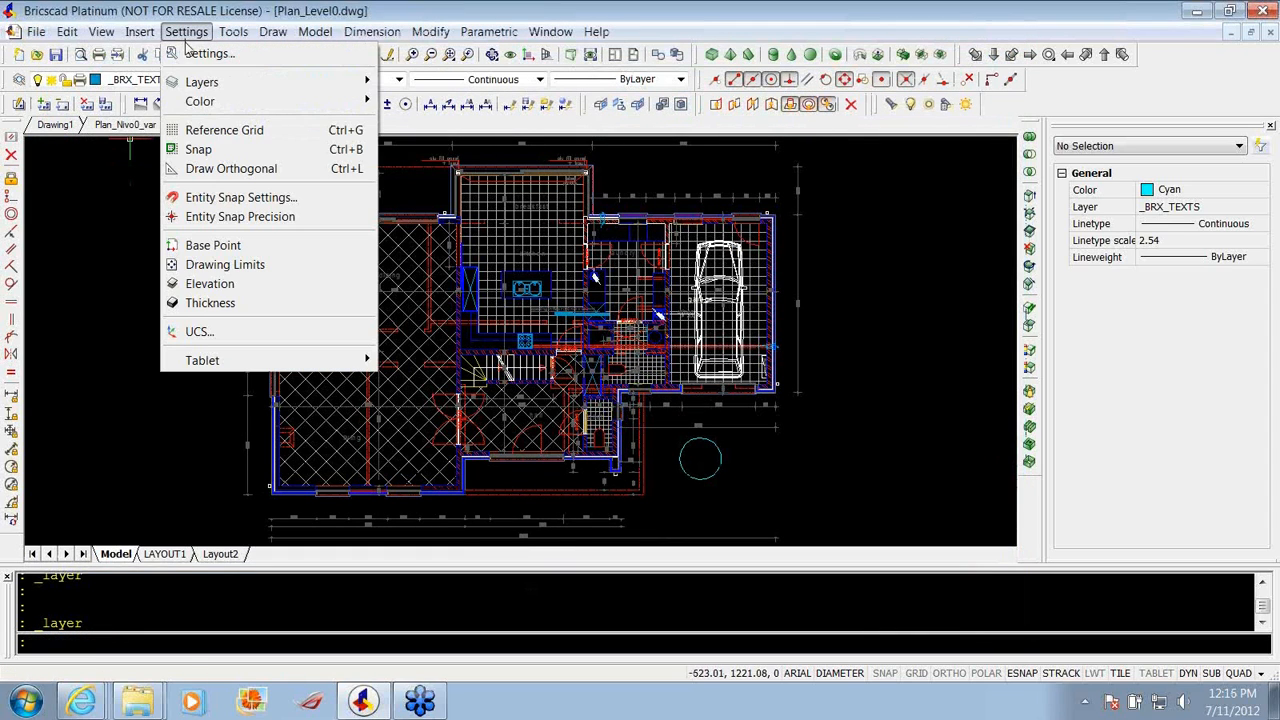
pyautogui.click(229, 198)
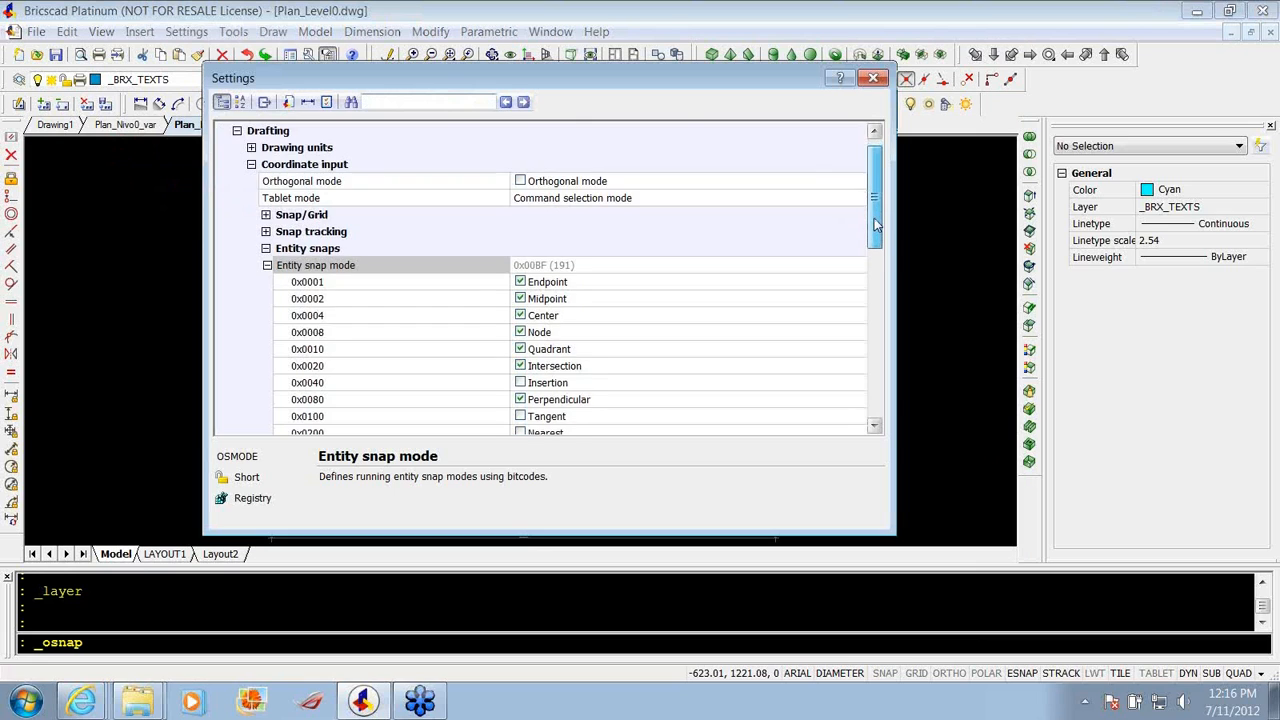
pyautogui.moveTo(874, 218); pyautogui.dragTo(881, 257)
pyautogui.click(872, 80)
# View the User Coordinate System dialog's options and close it without choosing a UCS.
pyautogui.click(187, 32)
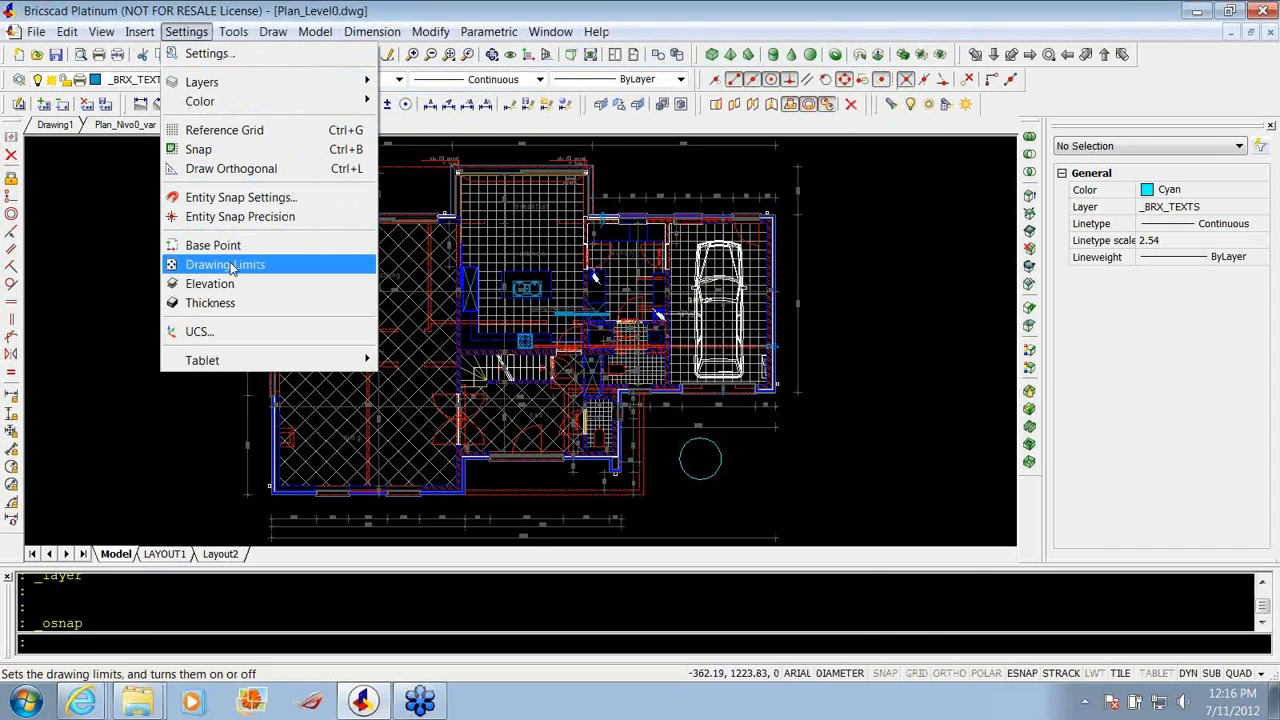
pyautogui.click(200, 332)
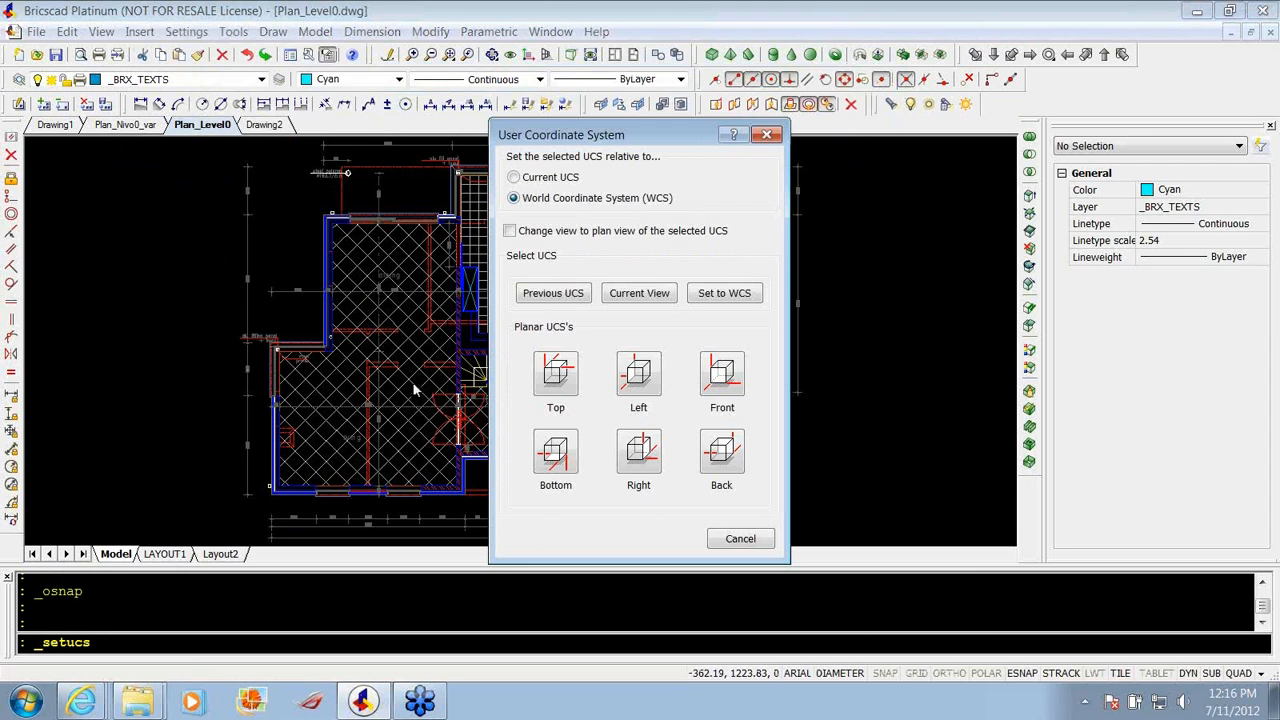
pyautogui.moveTo(608, 136); pyautogui.dragTo(471, 73)
pyautogui.click(629, 72)
# Open the Drawing Explorer and create a new layer state with the default name in the Plan_Level0 drawing.
pyautogui.click(188, 31)
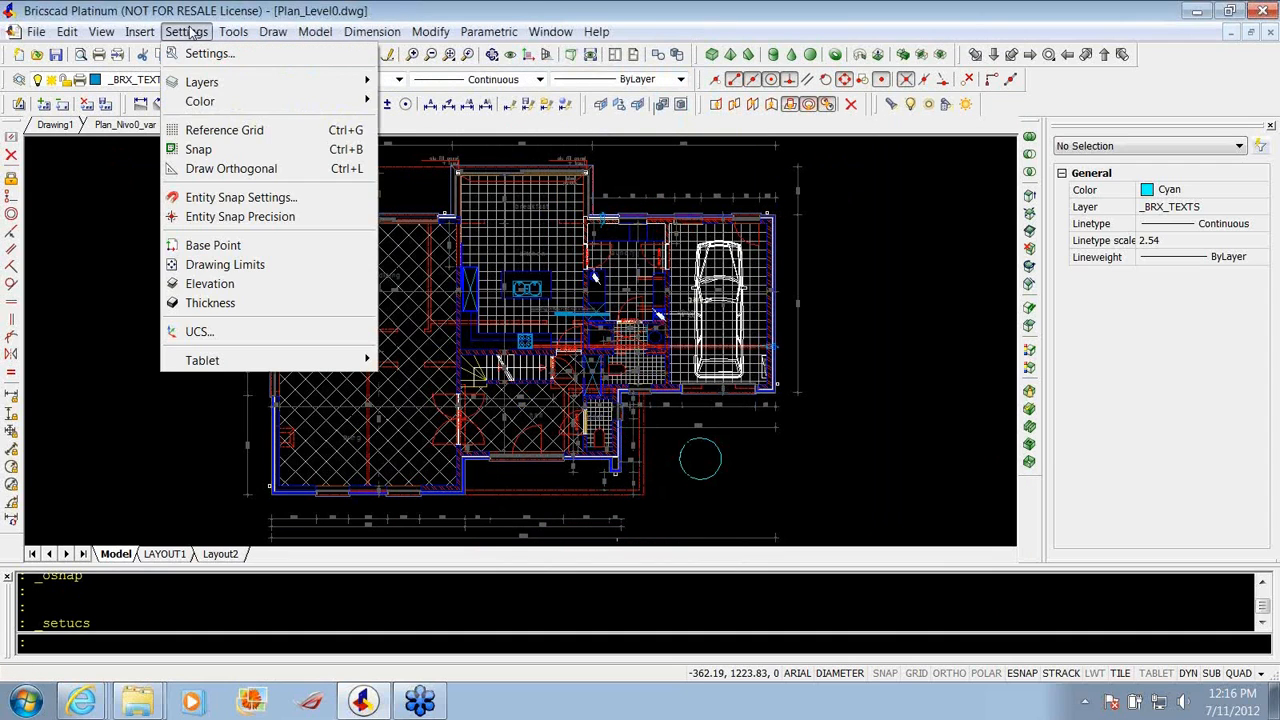
pyautogui.click(190, 33)
pyautogui.click(232, 33)
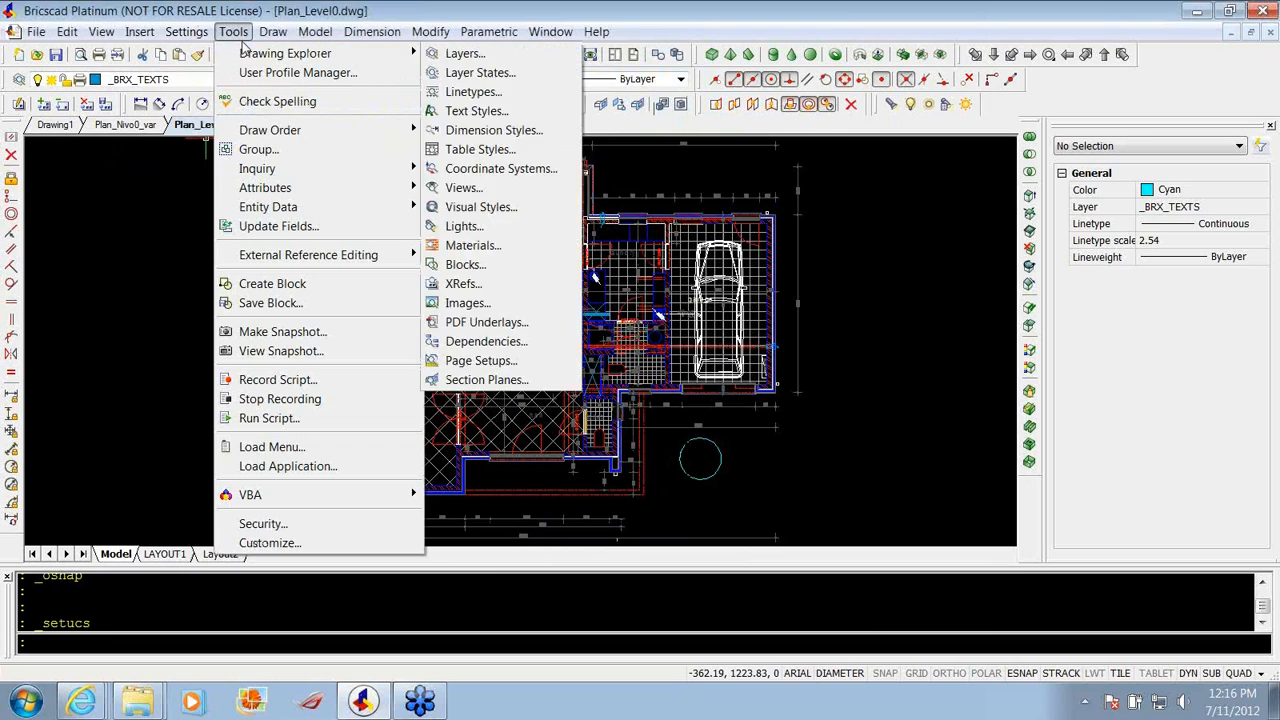
pyautogui.moveTo(249, 55)
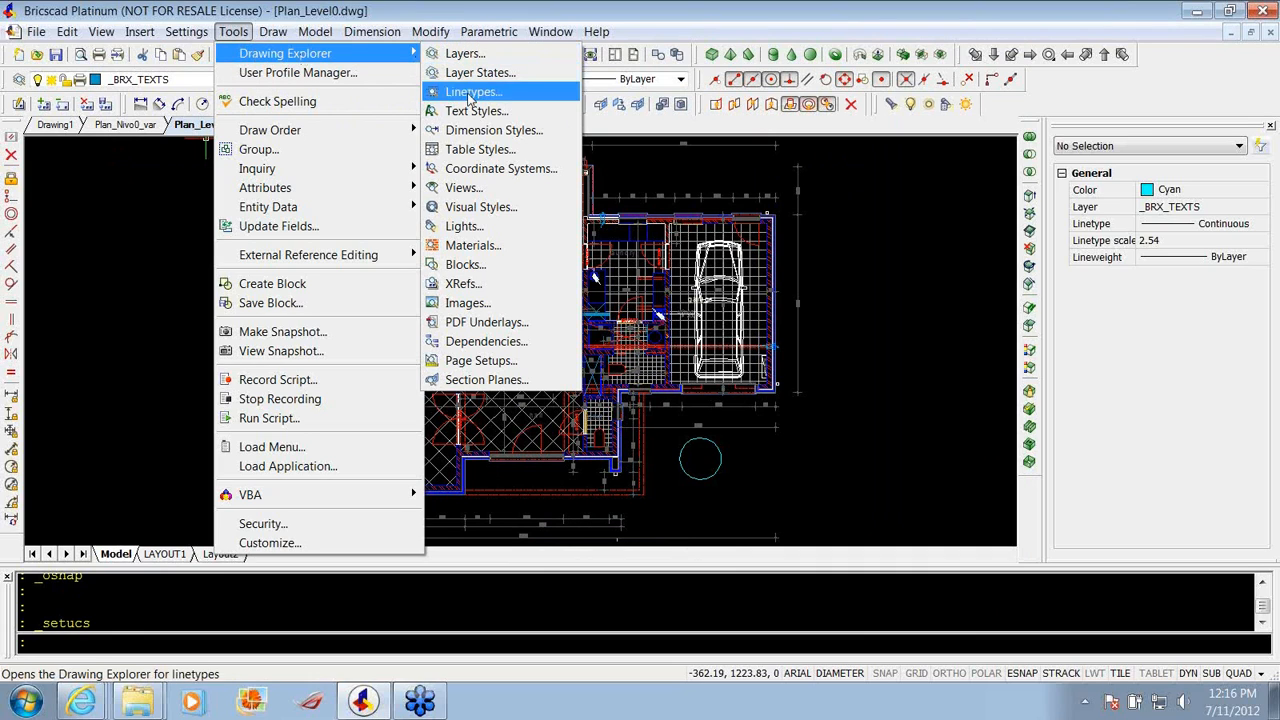
pyautogui.click(462, 54)
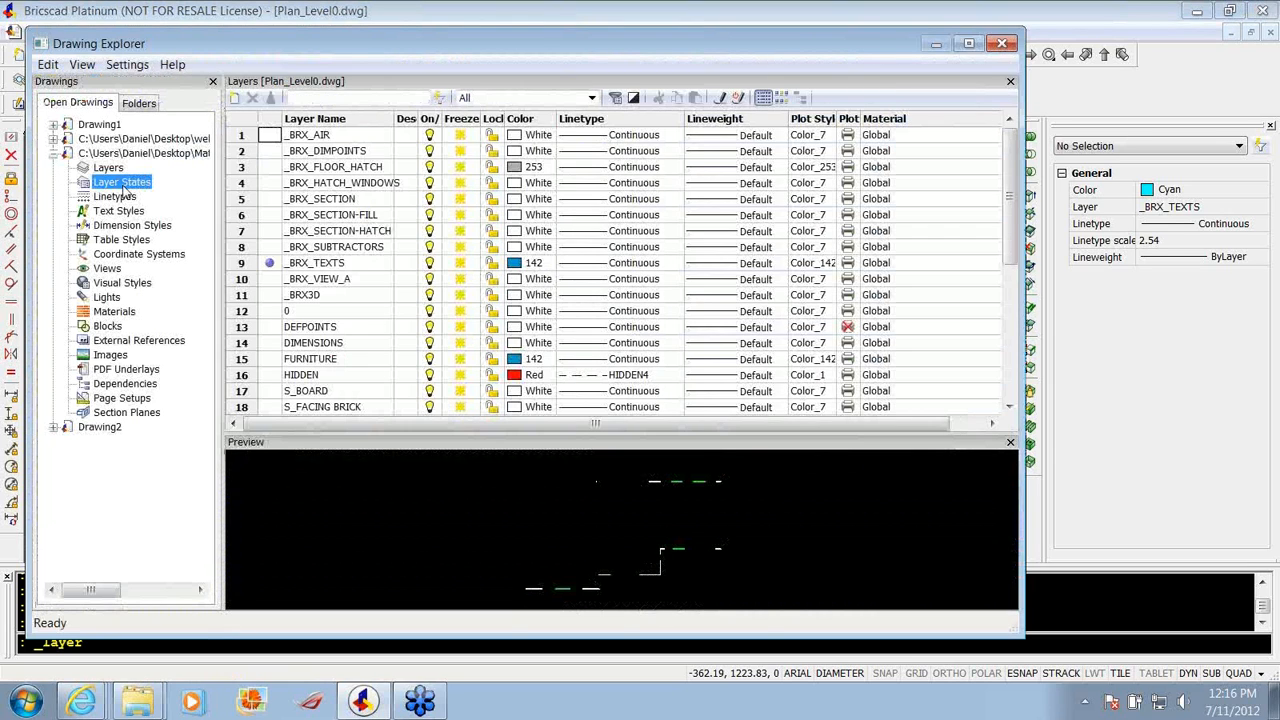
pyautogui.click(121, 181)
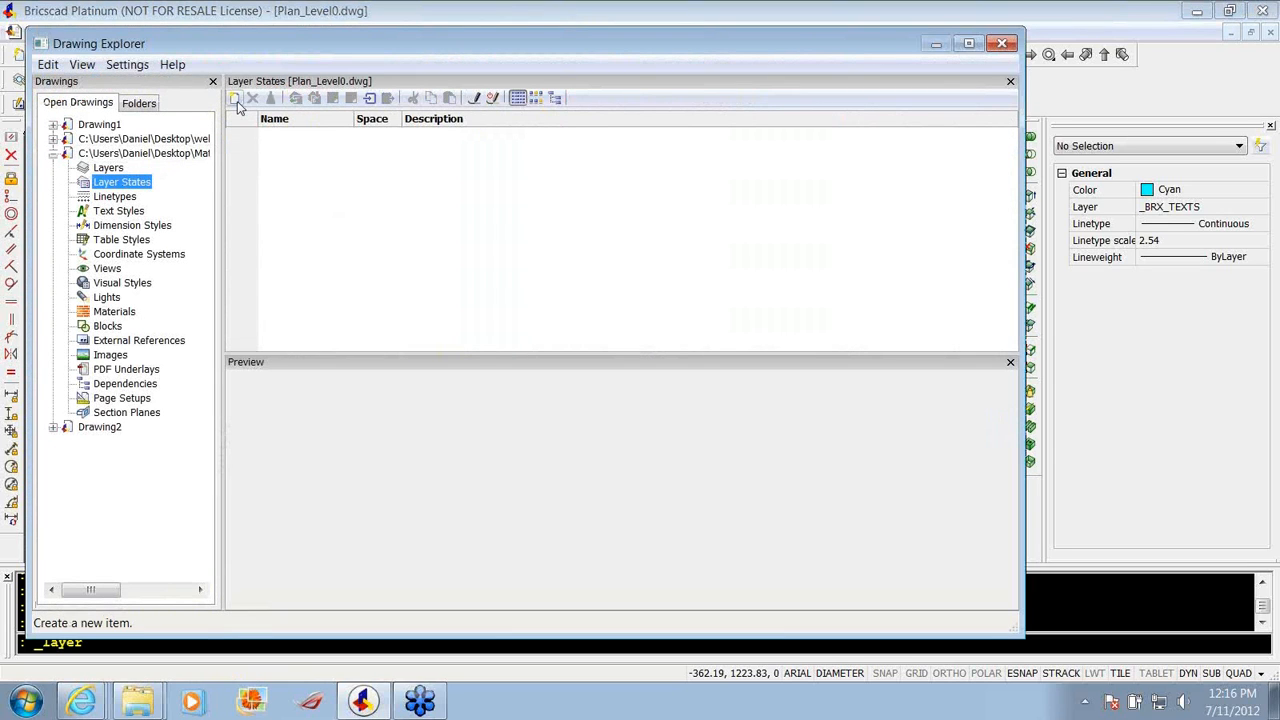
pyautogui.click(236, 100)
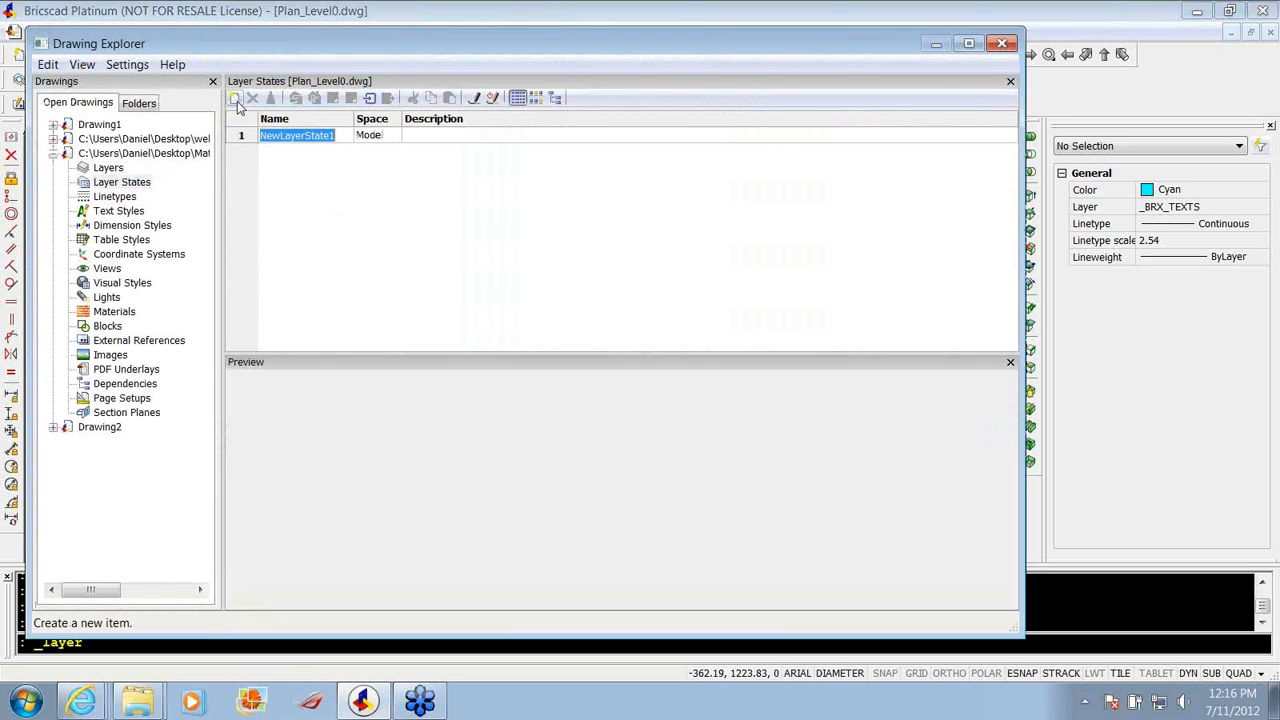
pyautogui.click(450, 137)
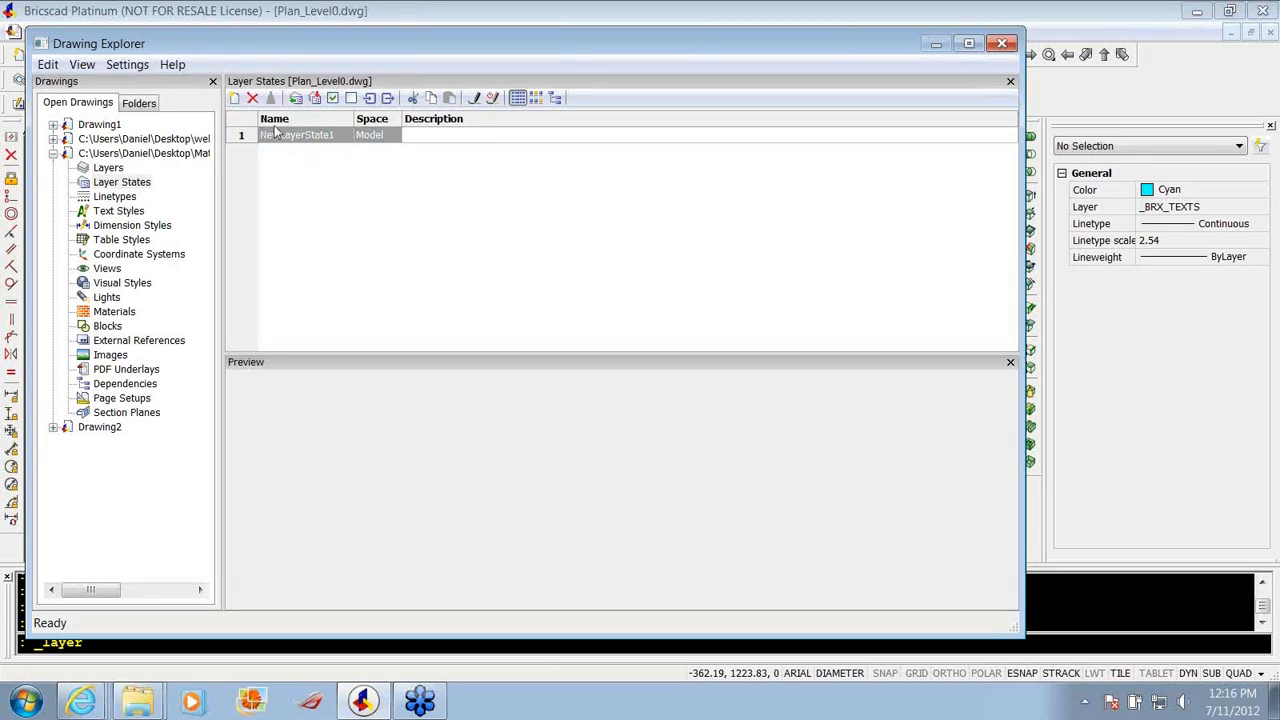
# View the linetypes, text styles and dimension styles of Plan_Level0, expanding the DIM_CM and STANDARD dimension styles.
pyautogui.click(120, 198)
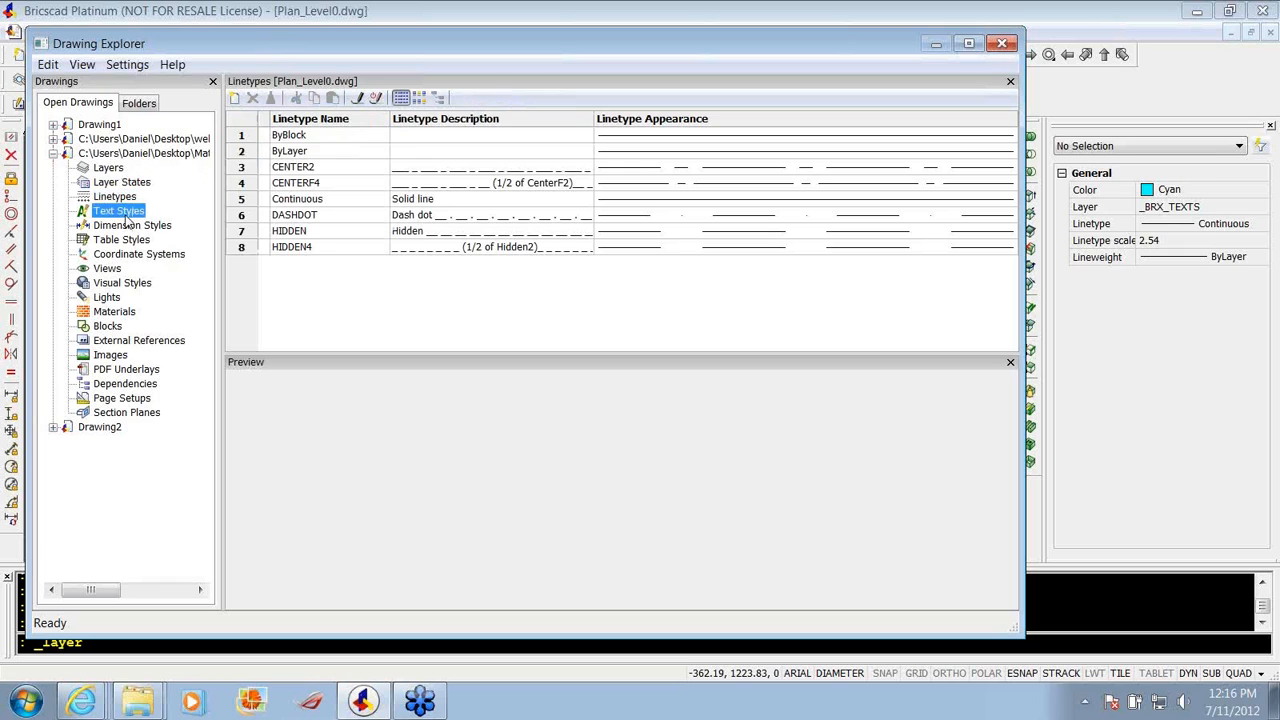
pyautogui.click(126, 211)
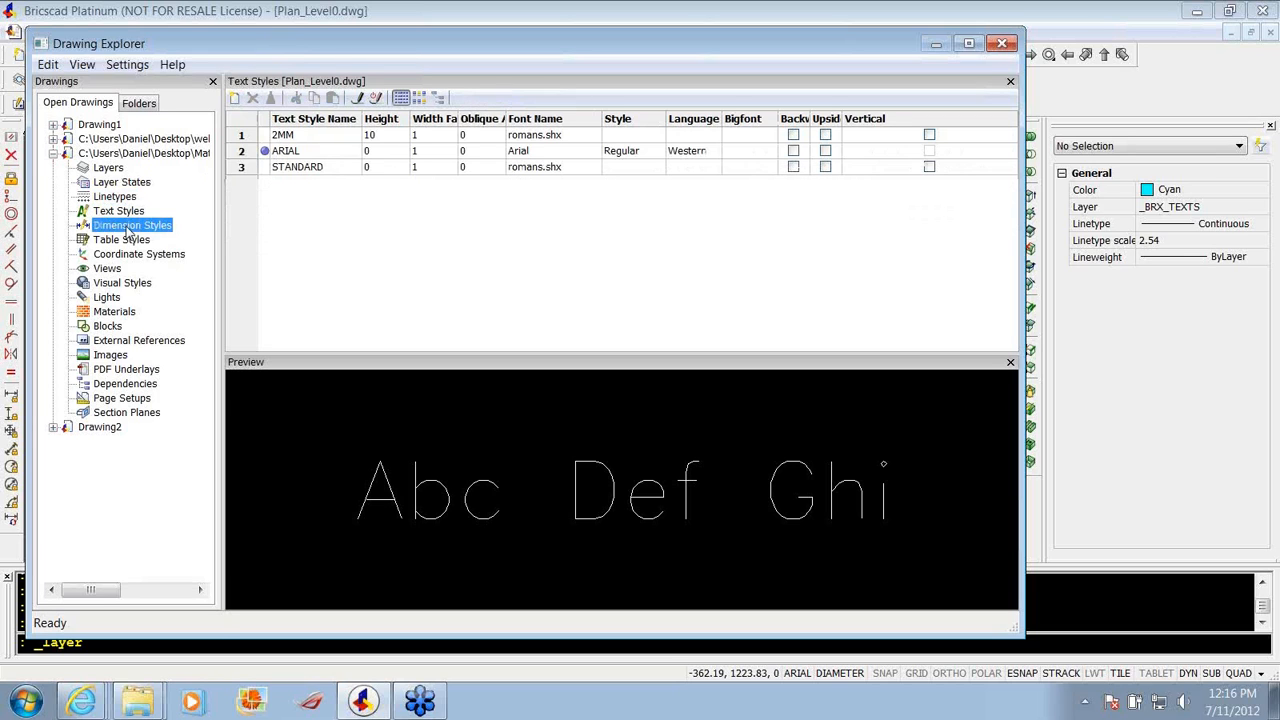
pyautogui.click(132, 225)
pyautogui.click(233, 170)
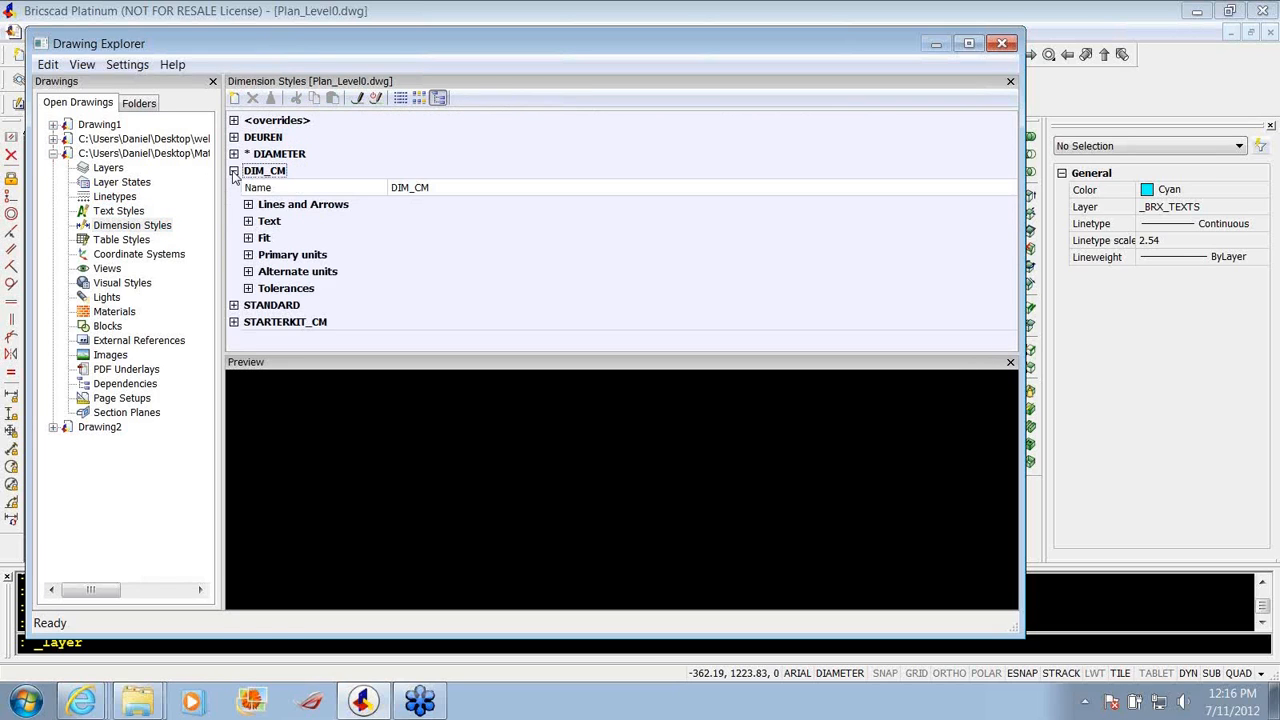
pyautogui.click(233, 305)
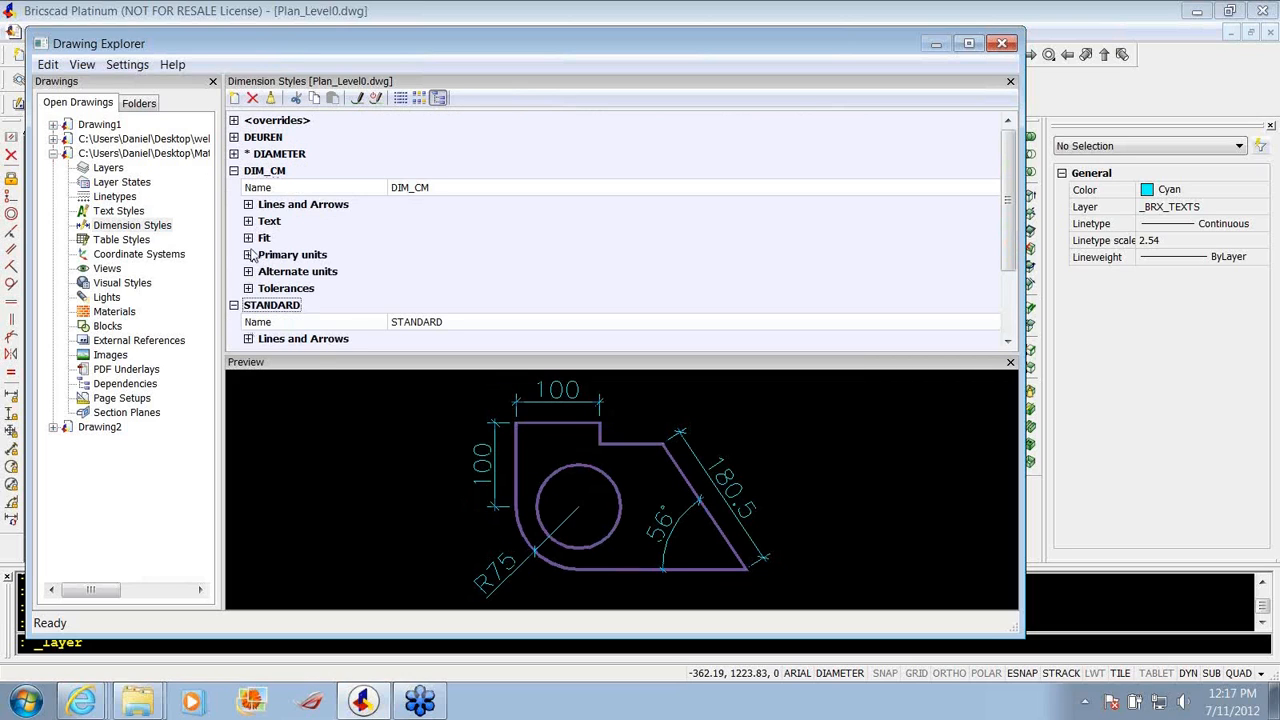
pyautogui.scroll(-2, 250, 255)
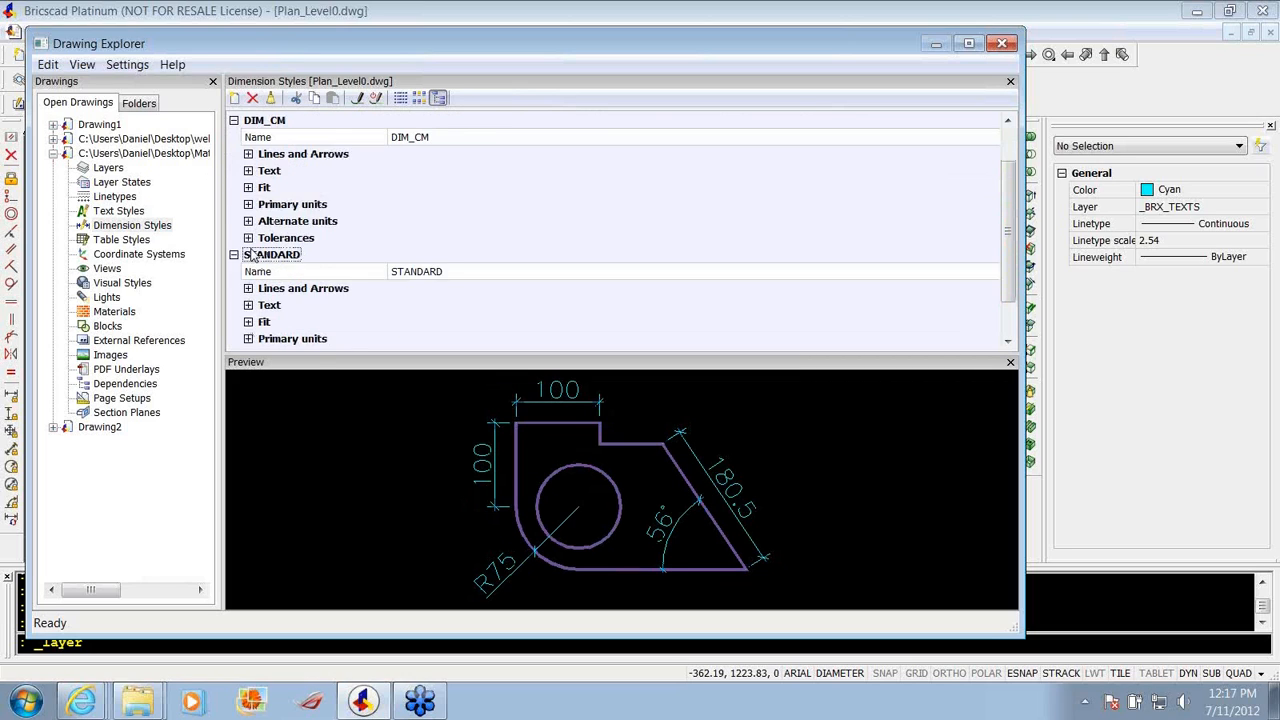
# View the table styles with a narrower editing pane, followed by the coordinate systems and saved views.
pyautogui.click(115, 241)
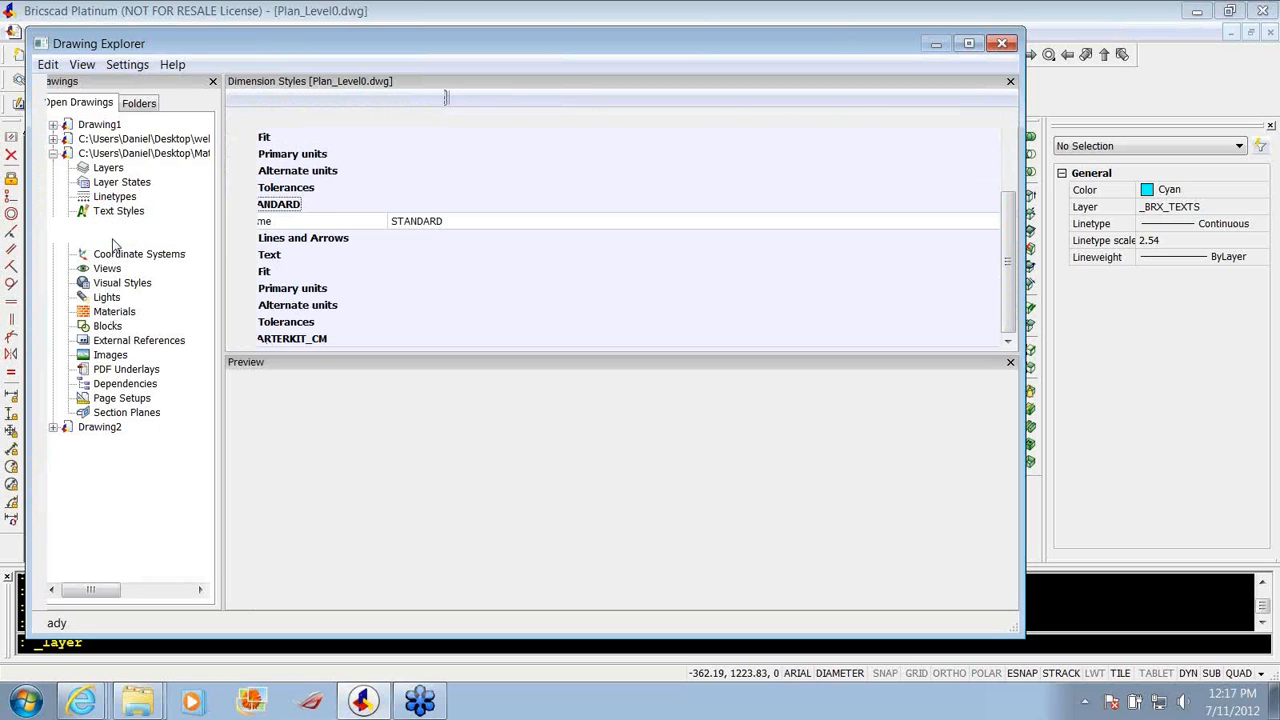
pyautogui.moveTo(447, 219); pyautogui.dragTo(706, 219)
pyautogui.click(136, 254)
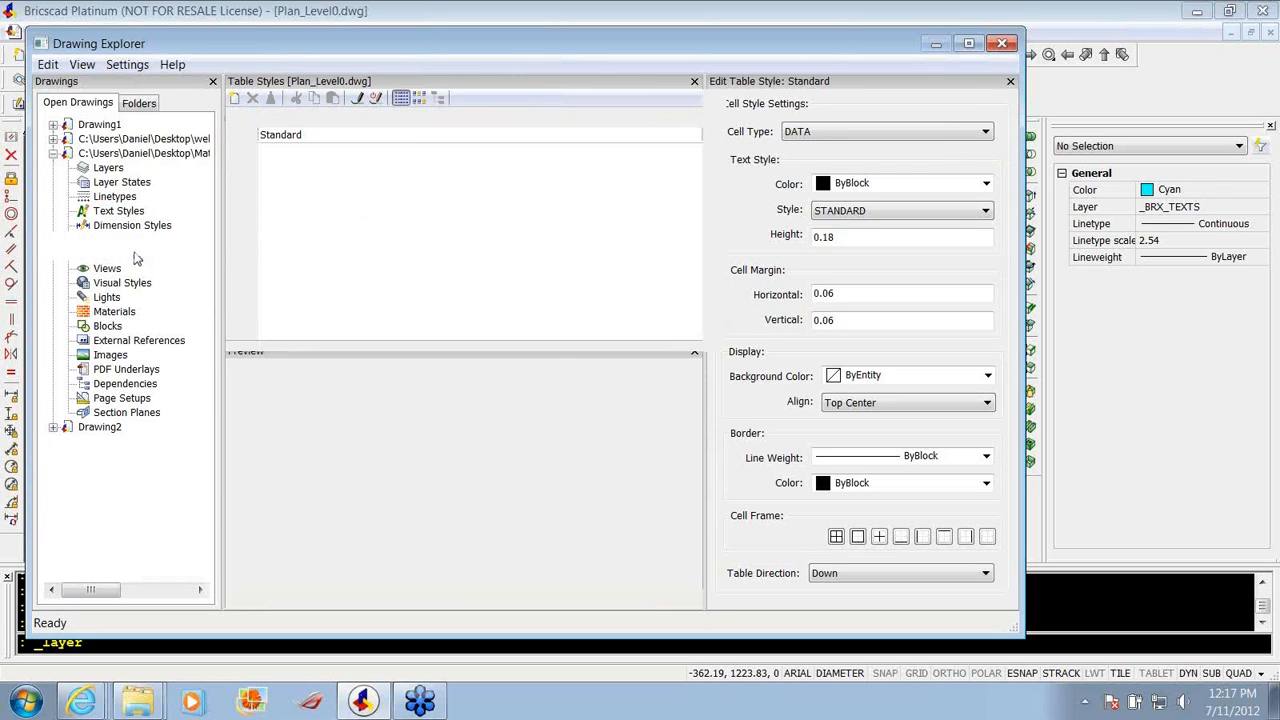
pyautogui.click(107, 269)
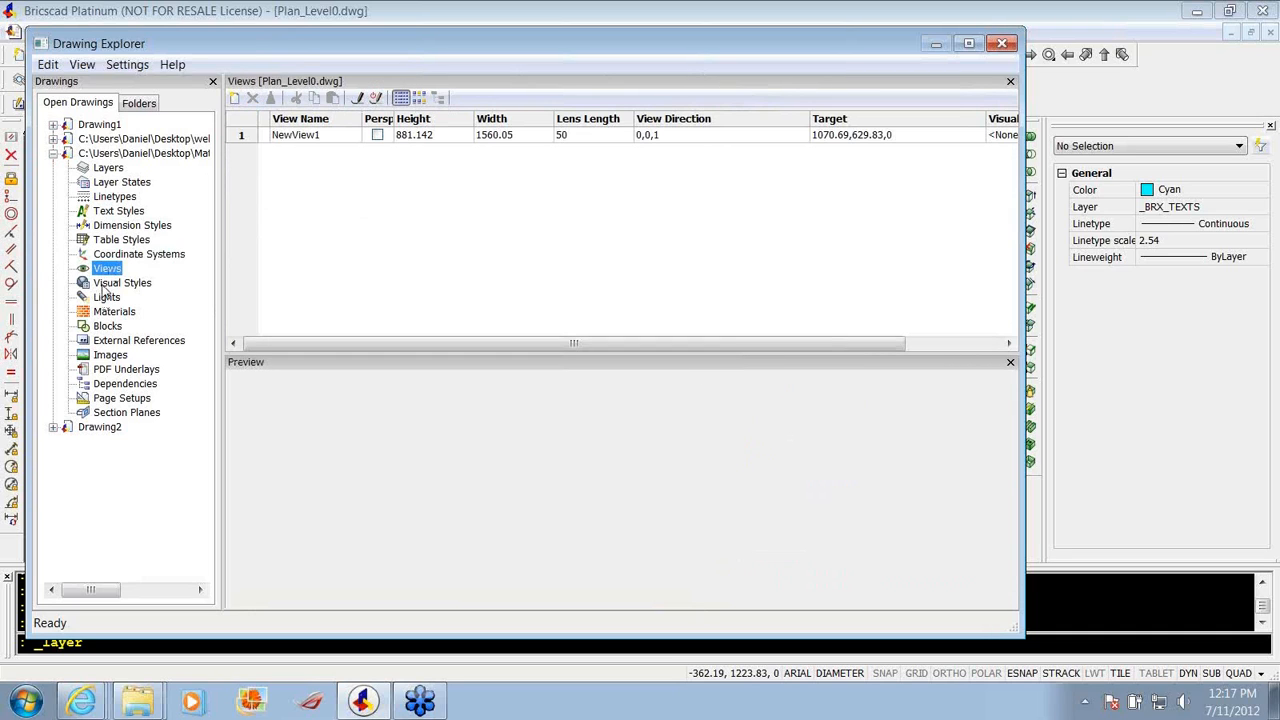
# View the visual styles, lights and materials, narrowing the editing panes for visual styles and the Global material.
pyautogui.click(105, 284)
pyautogui.moveTo(446, 307); pyautogui.dragTo(570, 307)
pyautogui.click(107, 298)
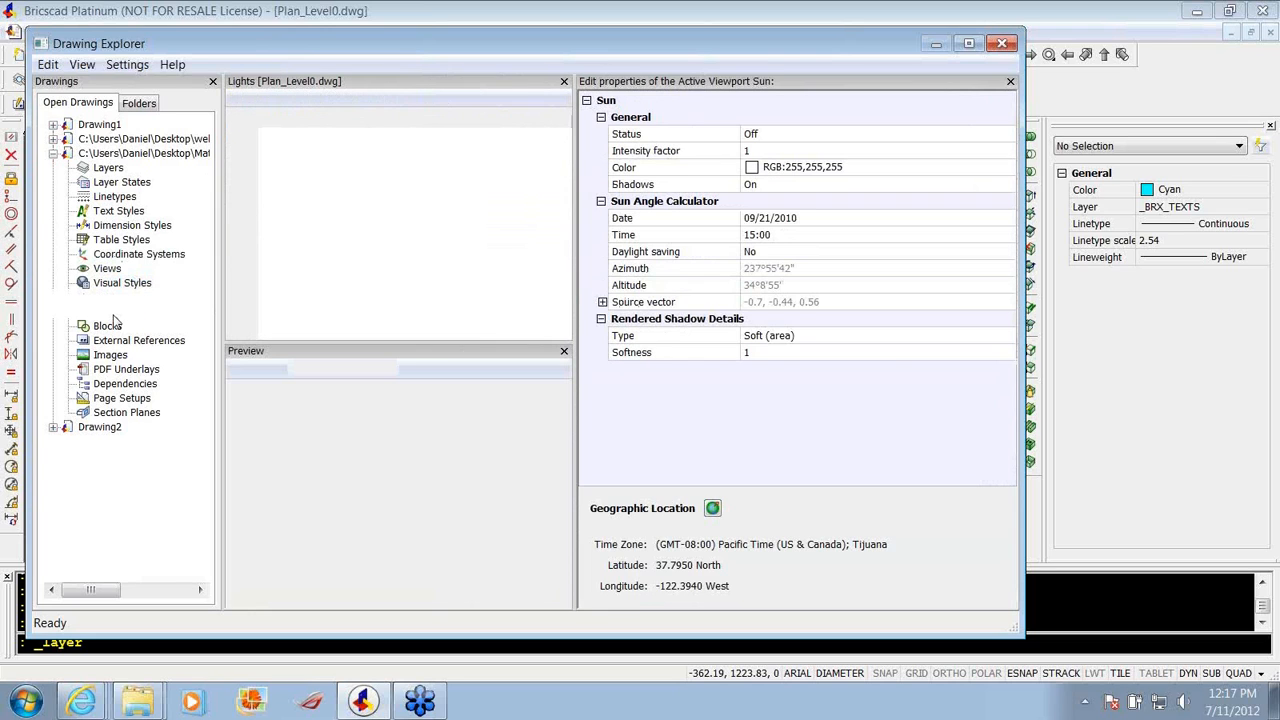
pyautogui.click(113, 314)
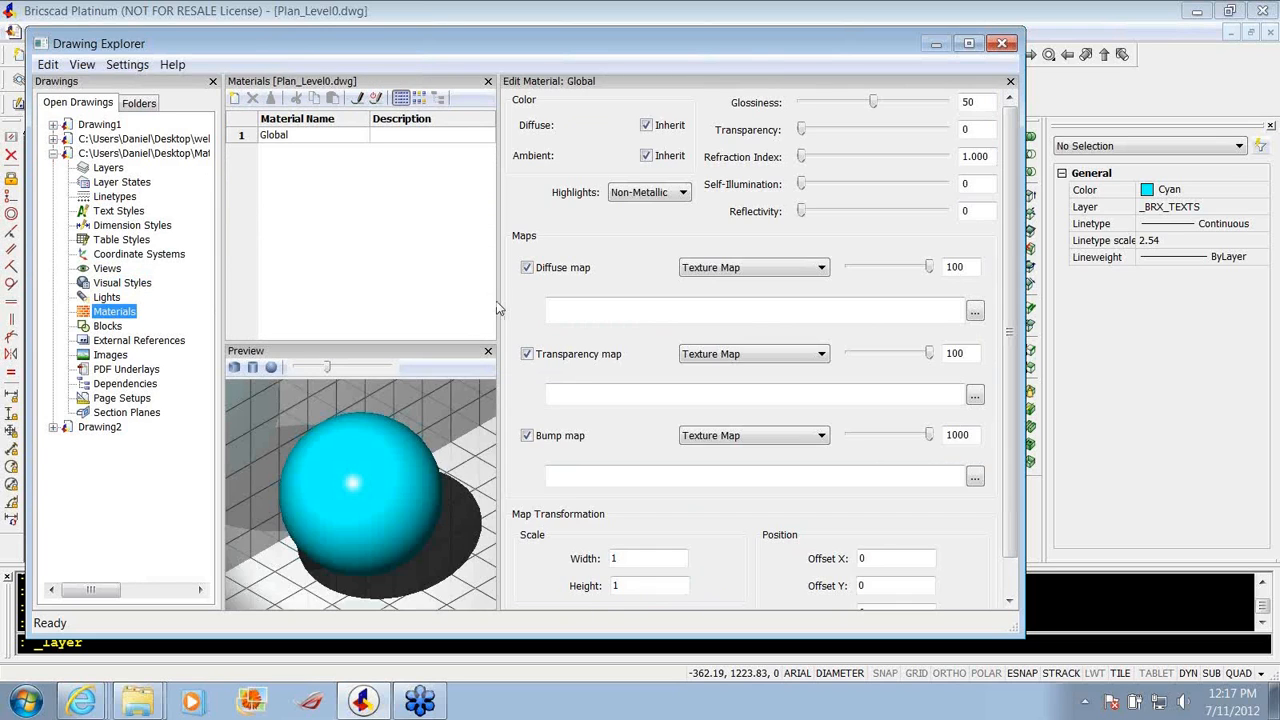
pyautogui.moveTo(499, 302); pyautogui.dragTo(660, 313)
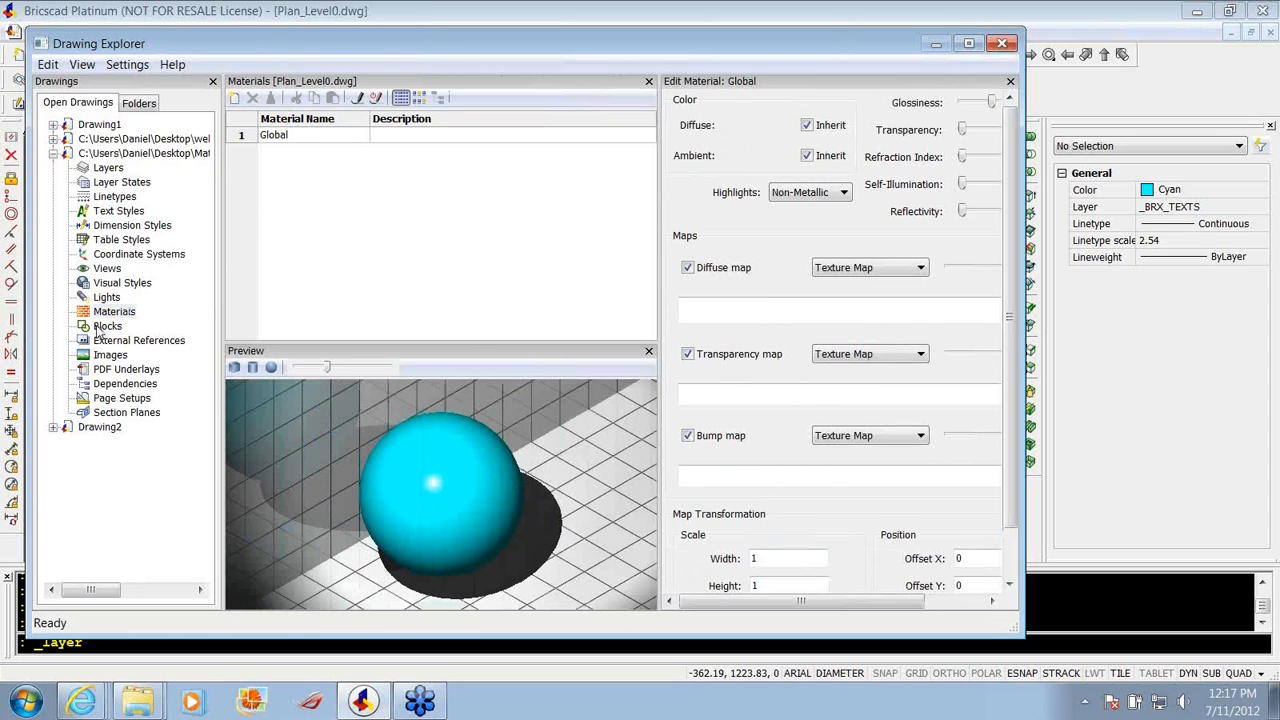
# View the blocks, external references and images of Plan_Level0 in the Drawing Explorer.
pyautogui.click(101, 327)
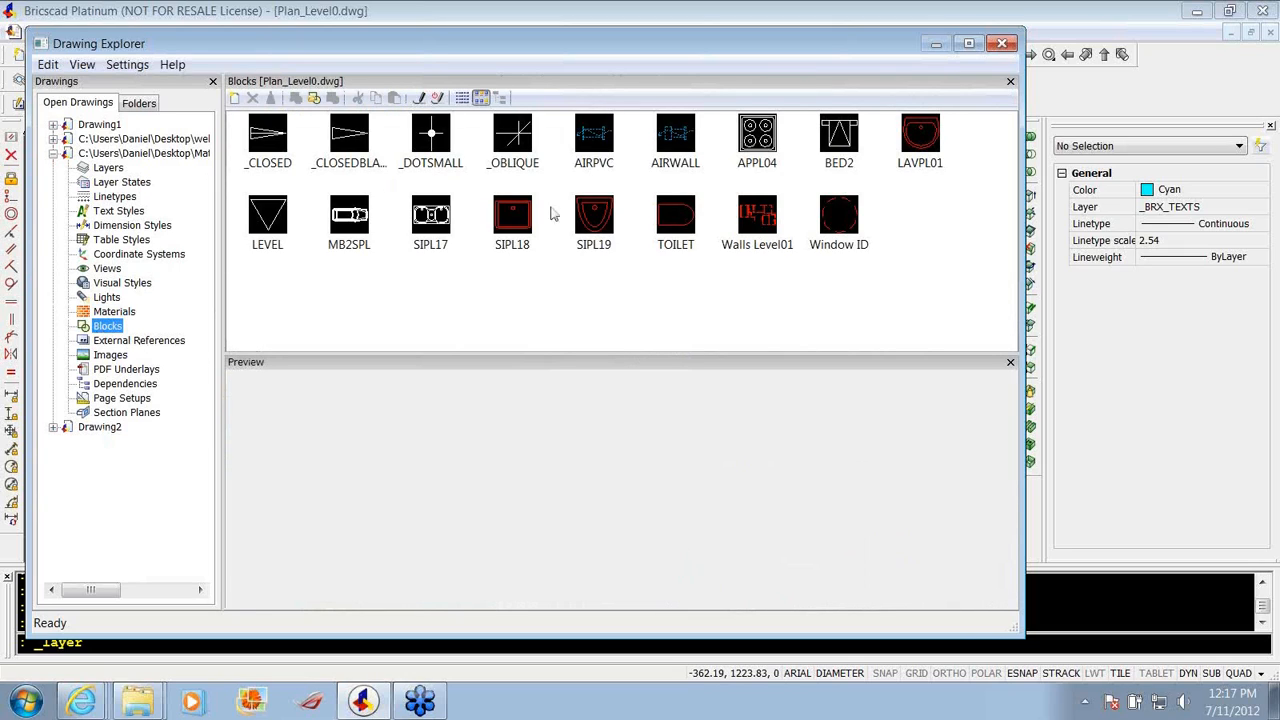
pyautogui.click(112, 342)
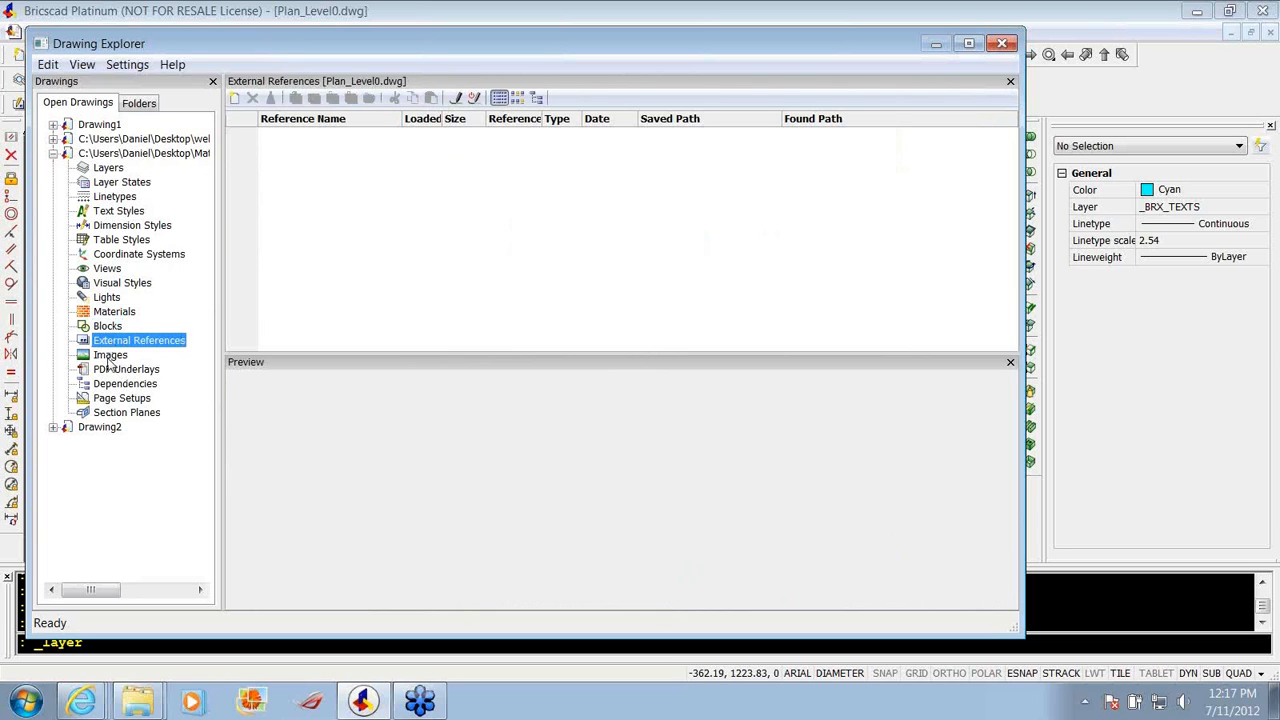
pyautogui.click(110, 358)
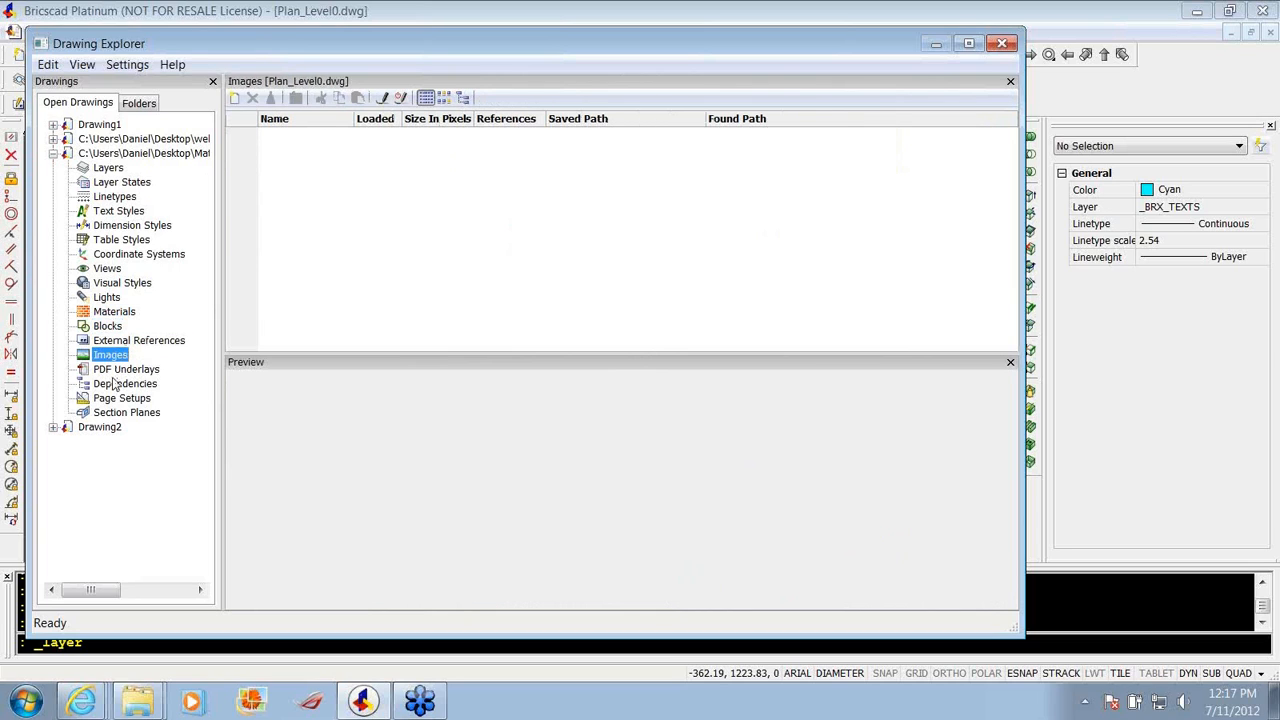
# View the PDF underlays and page setups of Plan_Level0 in the Drawing Explorer.
pyautogui.click(110, 370)
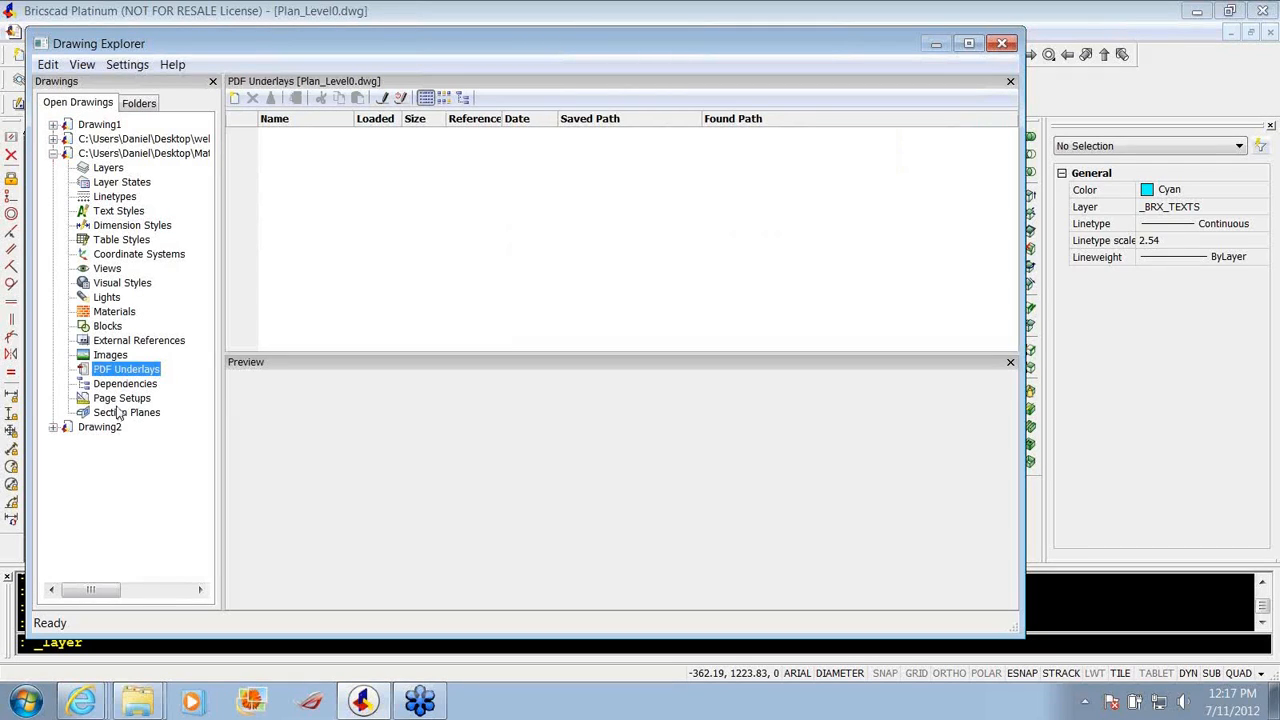
pyautogui.click(121, 398)
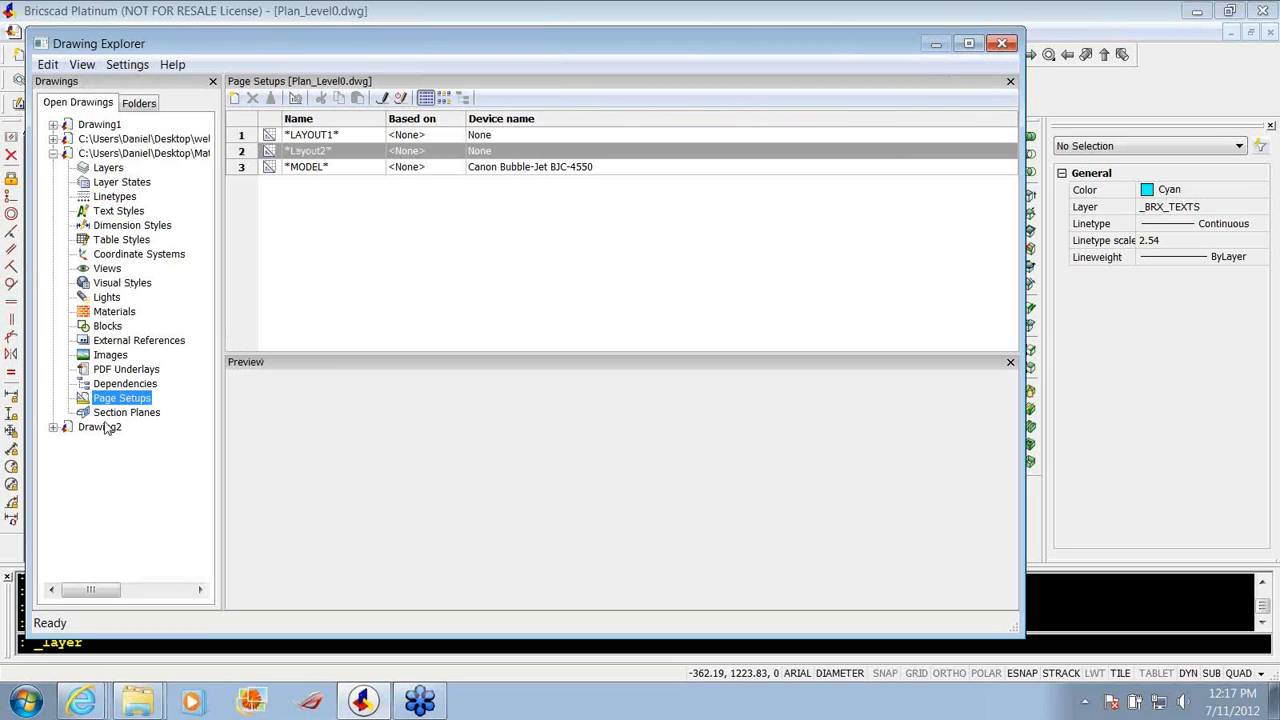
# Insert the _CLOSED block from Plan_Level0's blocks into empty model space and close the Drawing Explorer.
pyautogui.click(103, 327)
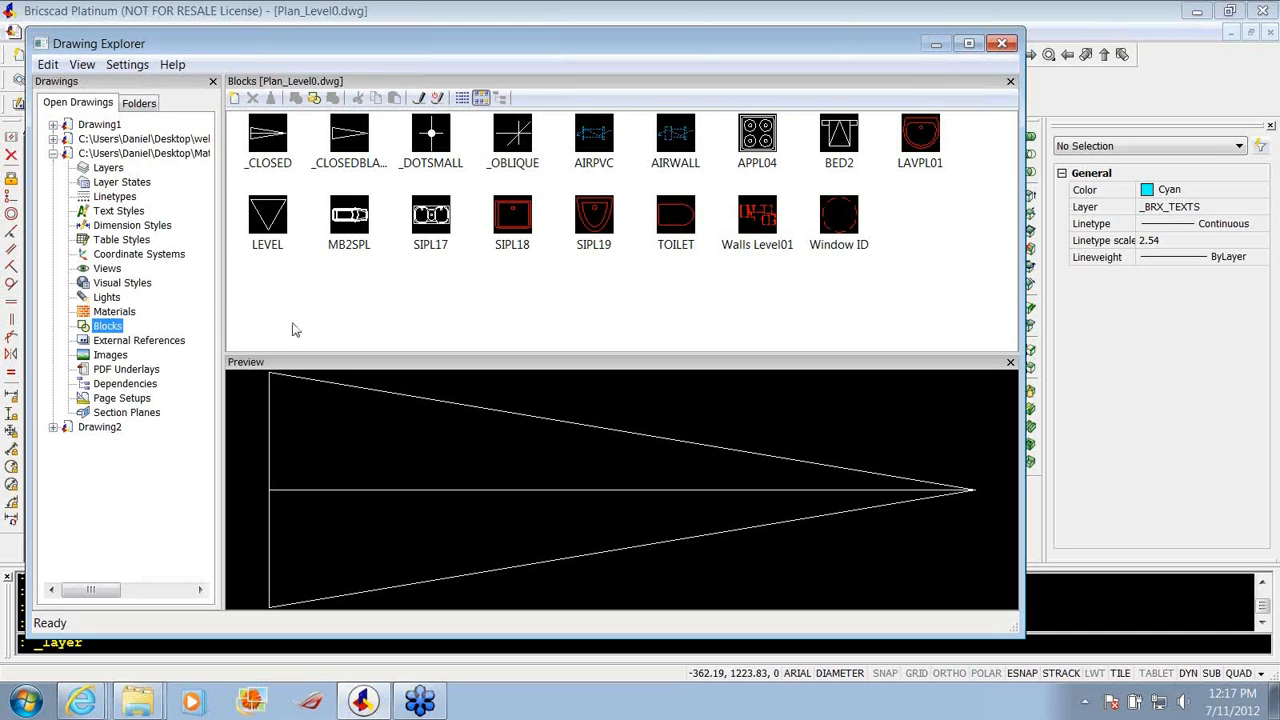
pyautogui.click(276, 148)
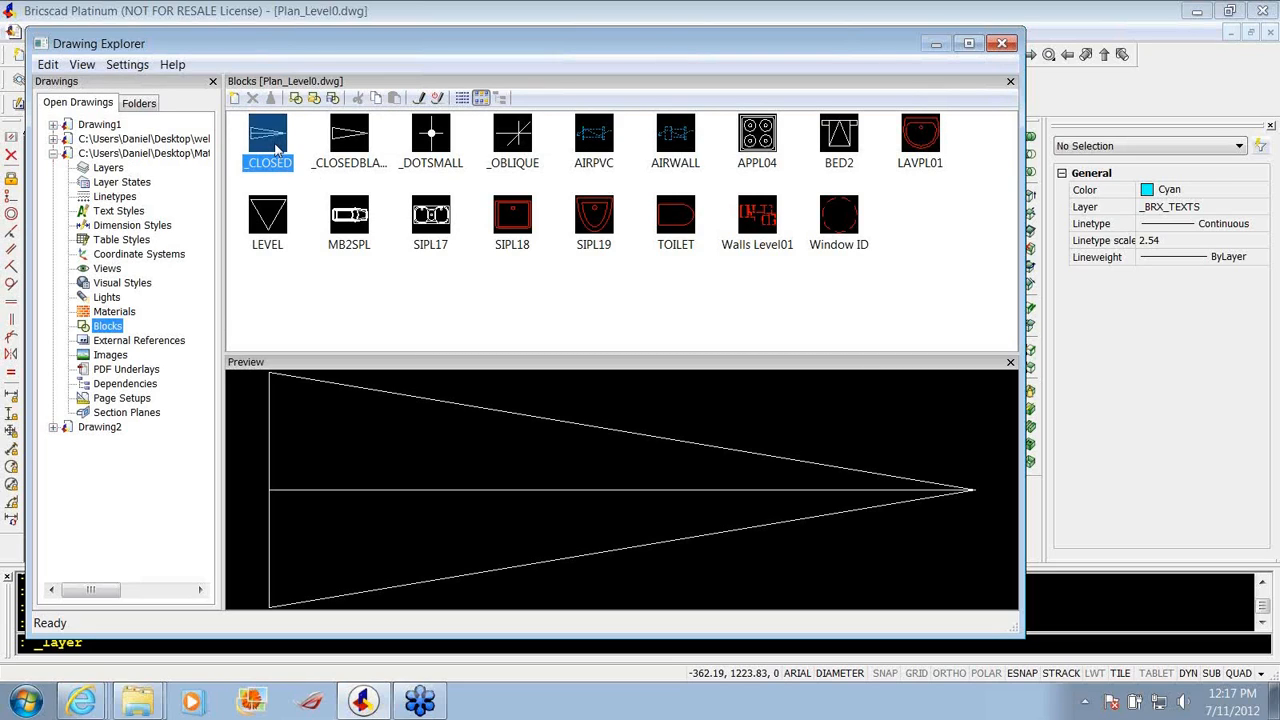
pyautogui.doubleClick(276, 148)
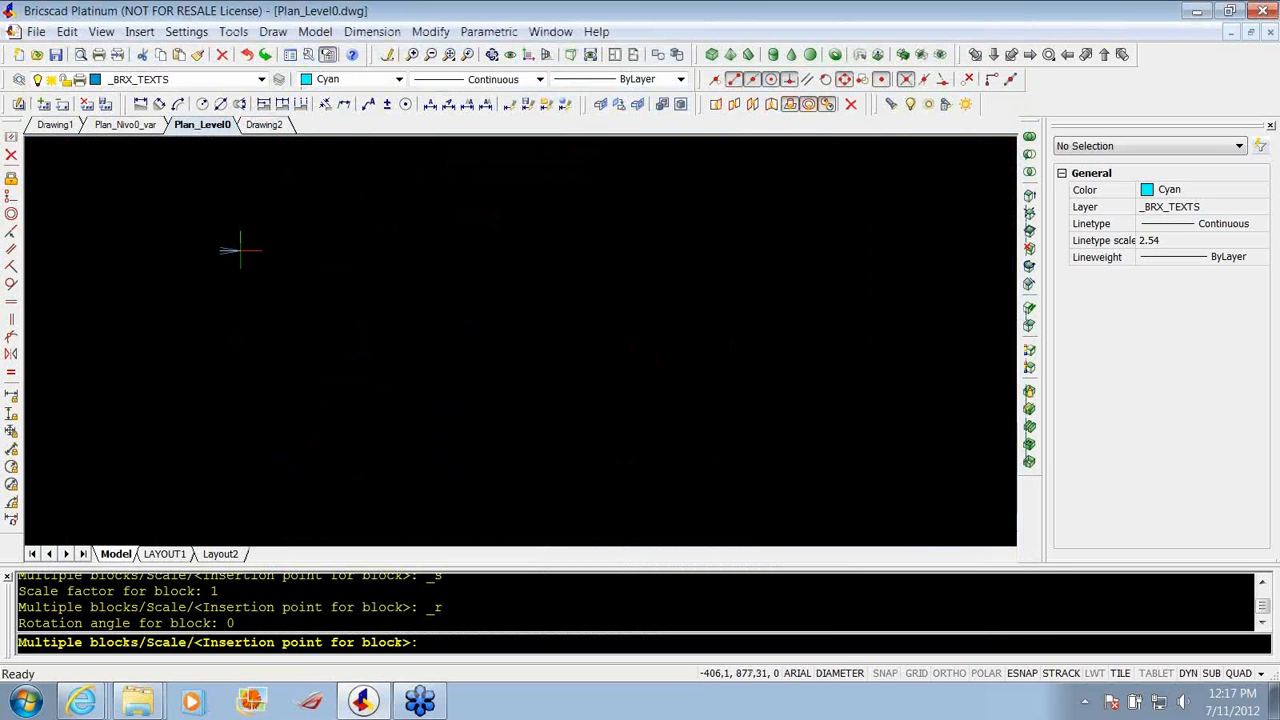
pyautogui.click(241, 250)
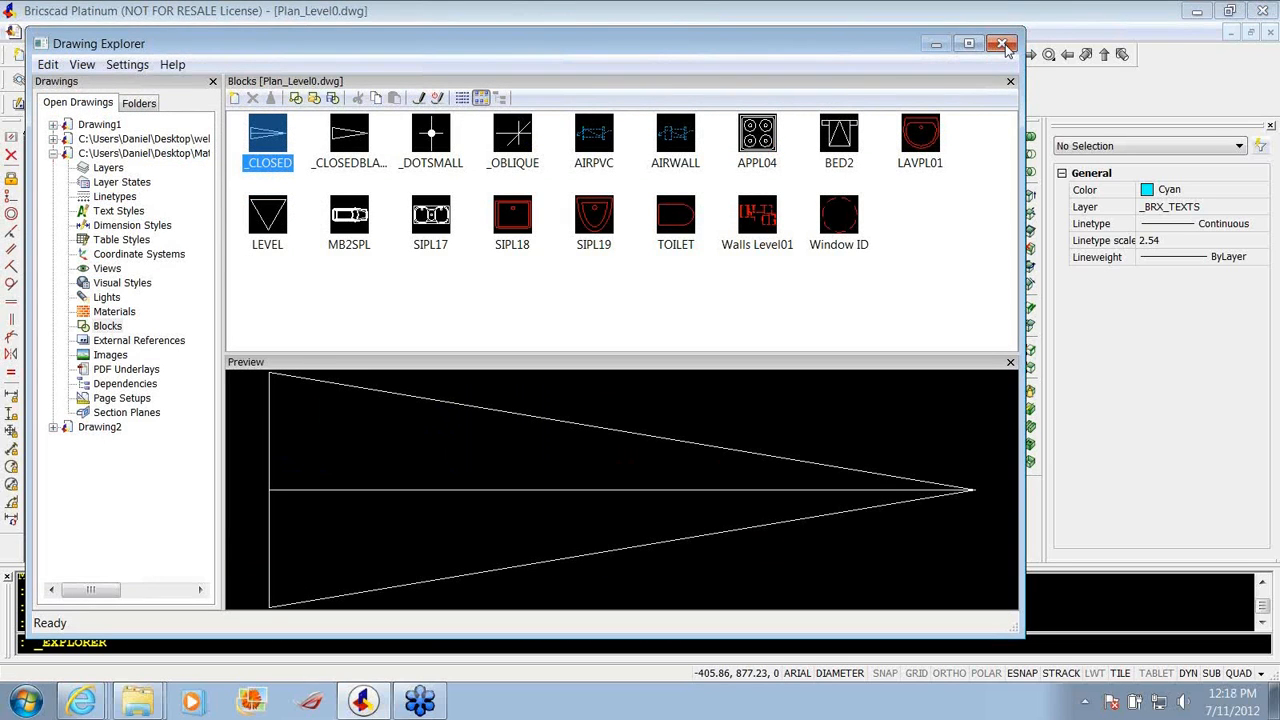
pyautogui.click(1003, 45)
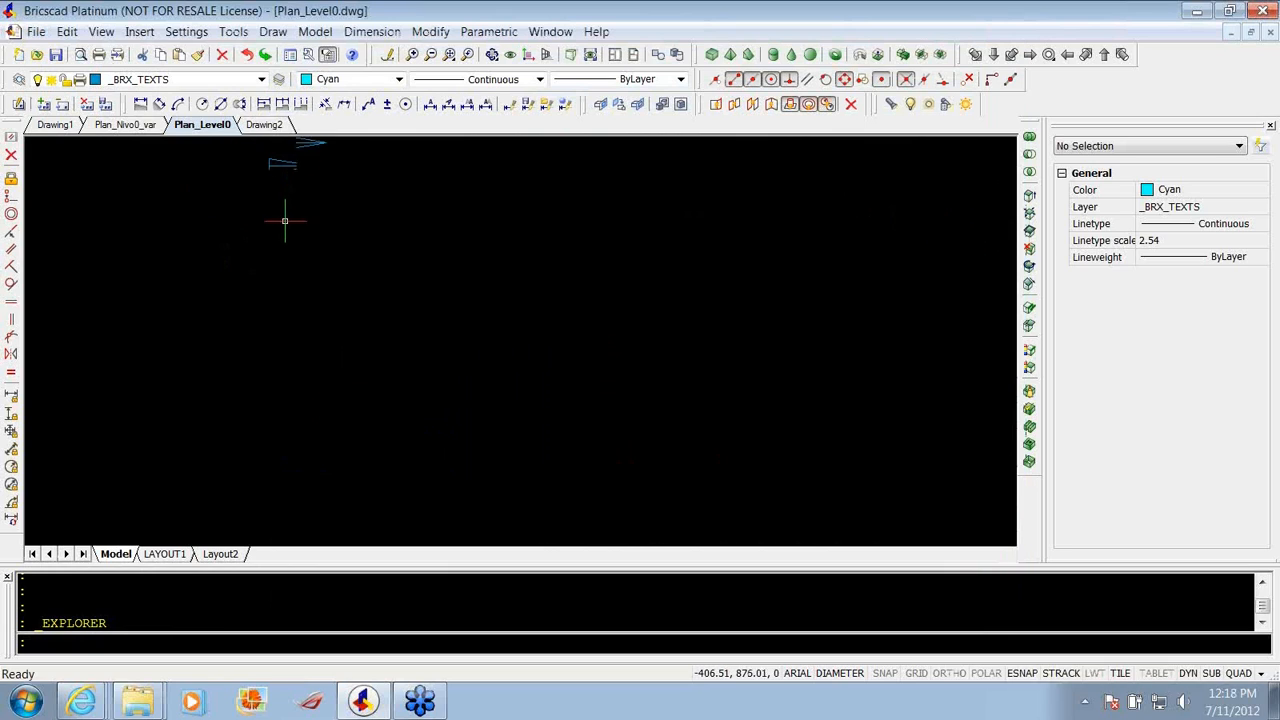
pyautogui.scroll(1, 283, 180)
pyautogui.moveTo(283, 186); pyautogui.dragTo(270, 321, button='middle')
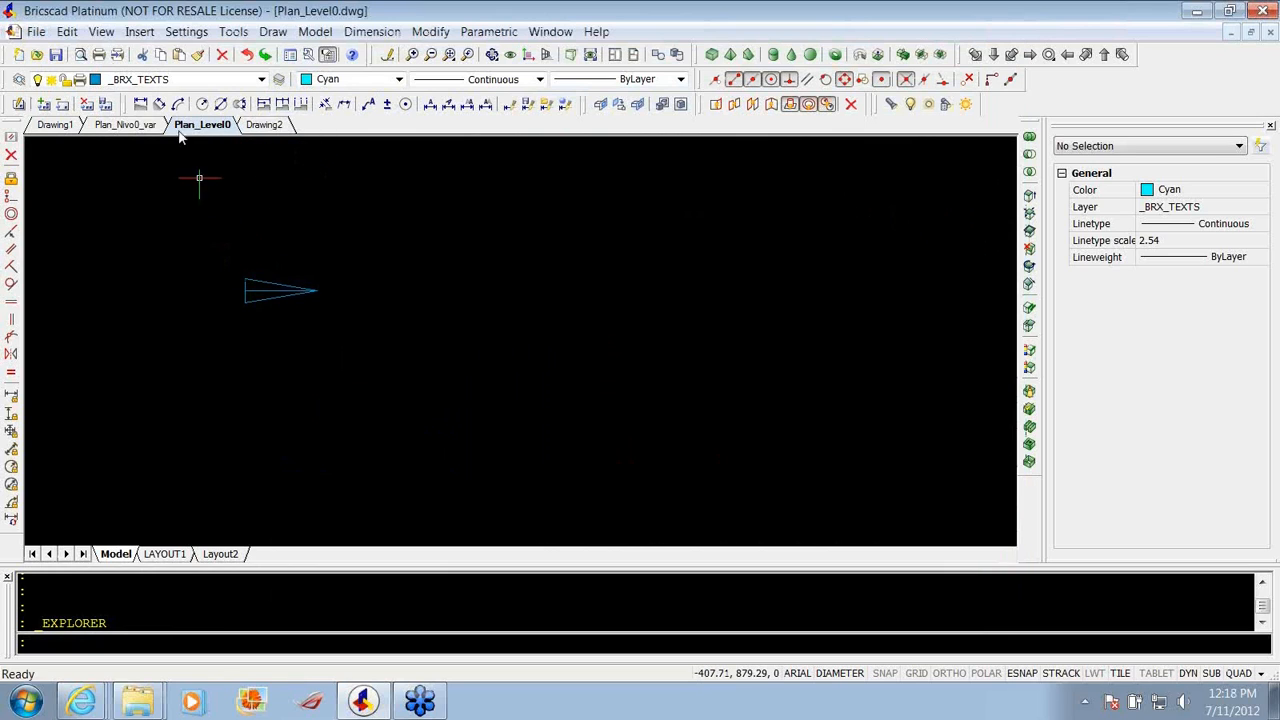
# Insert the SIPL18 sink block from the Drawing Explorer's blocks into empty model space and close the explorer.
pyautogui.click(186, 31)
pyautogui.click(222, 48)
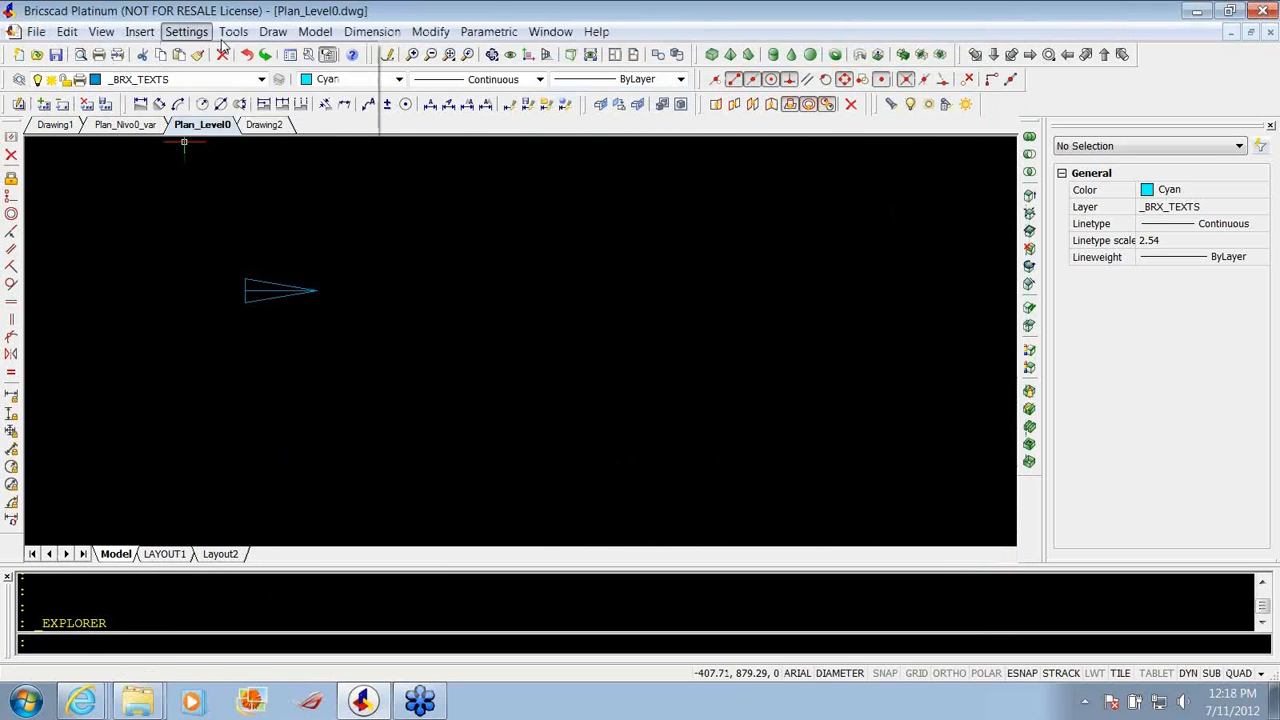
pyautogui.click(233, 31)
pyautogui.moveTo(286, 53)
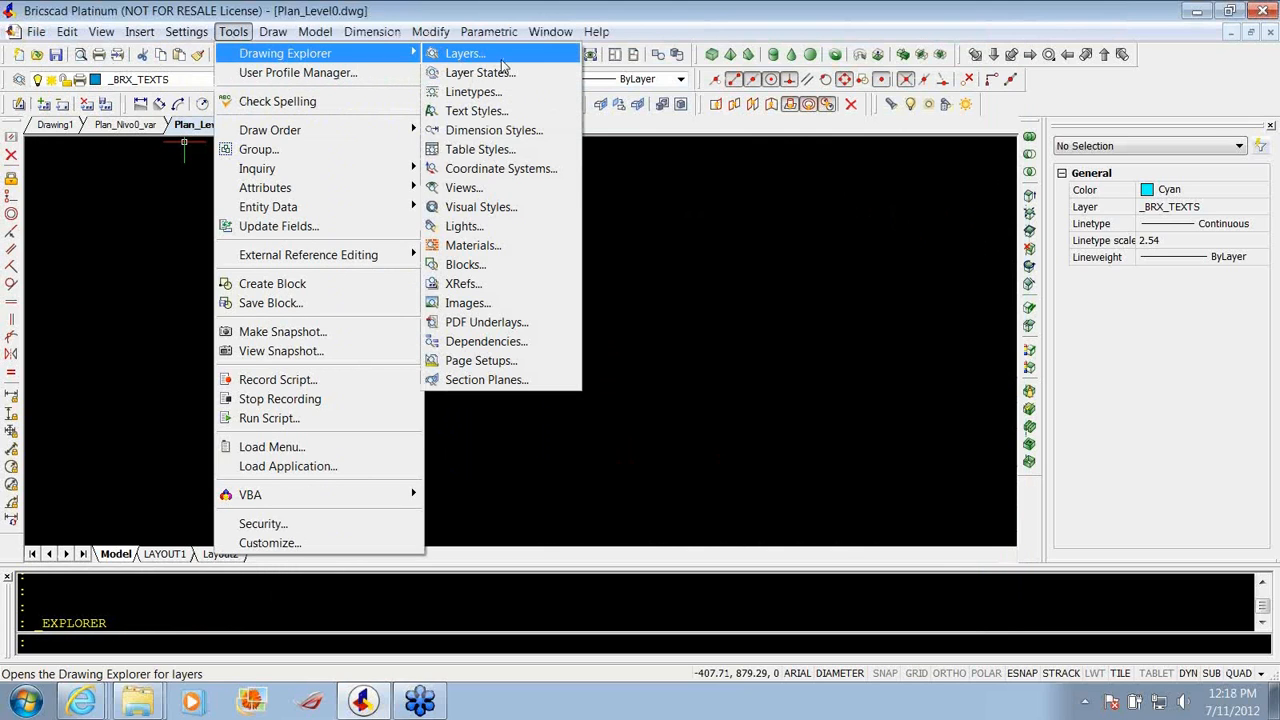
pyautogui.click(465, 264)
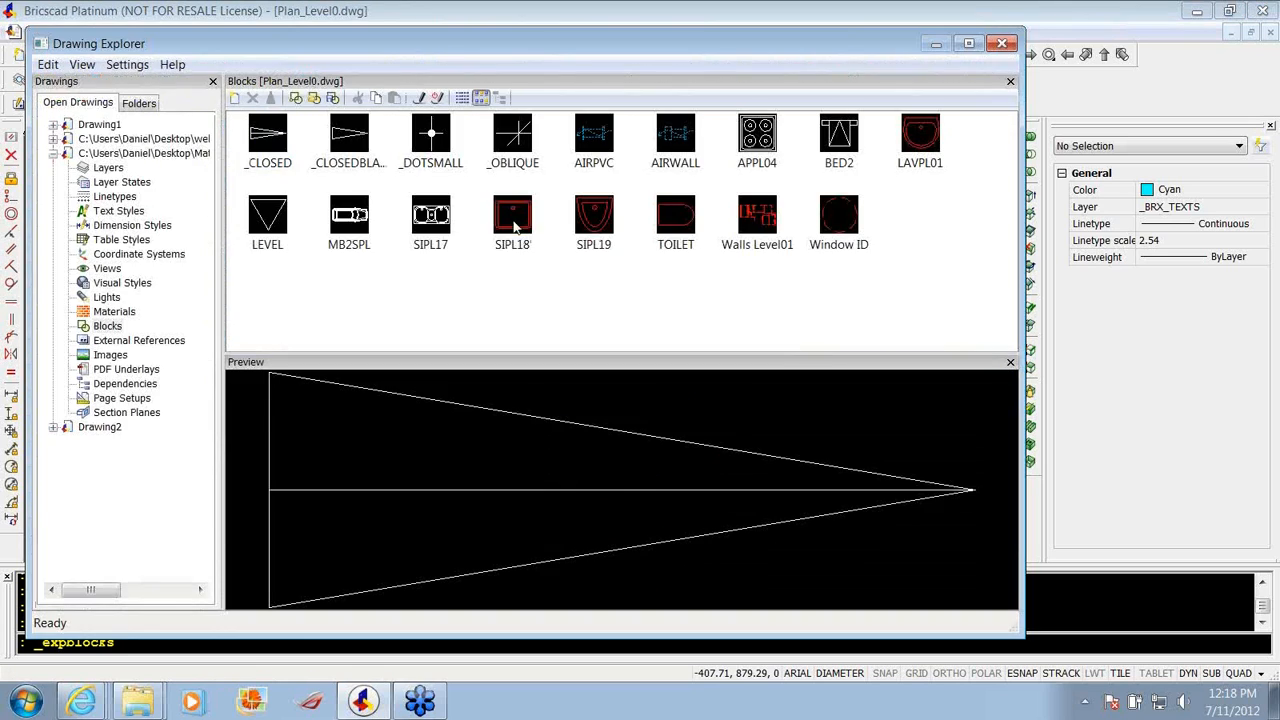
pyautogui.doubleClick(509, 222)
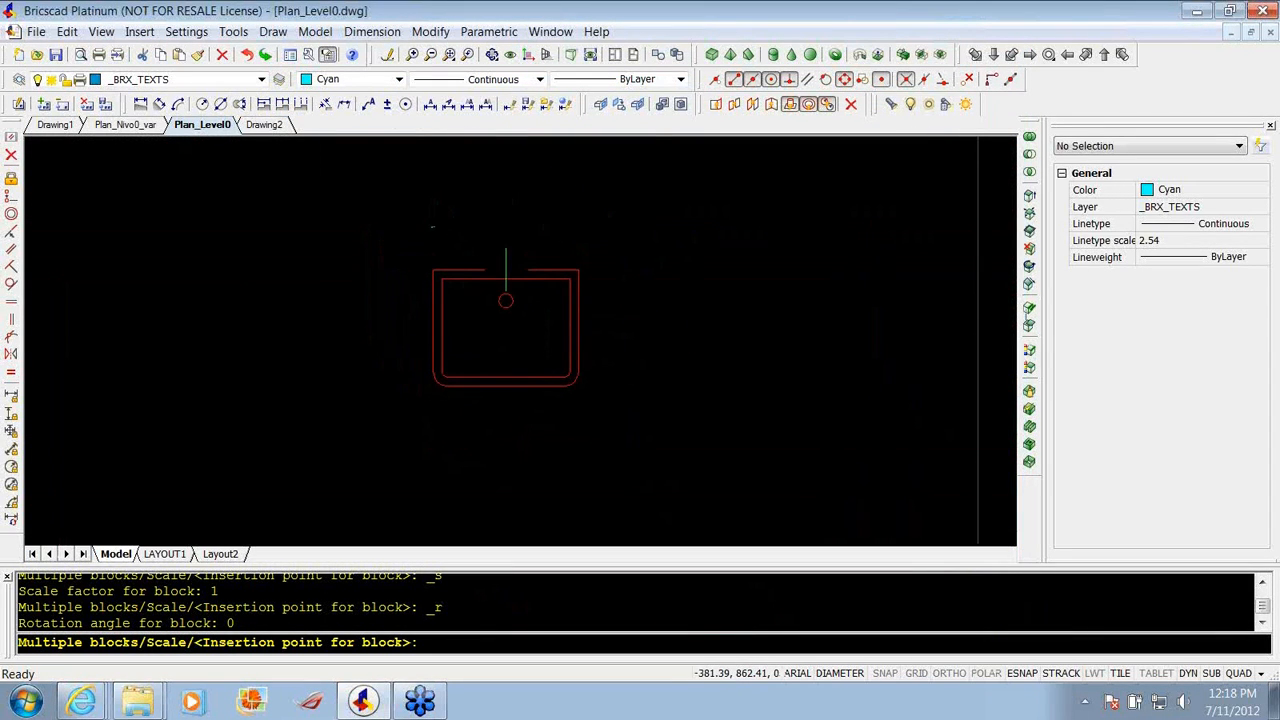
pyautogui.click(505, 270)
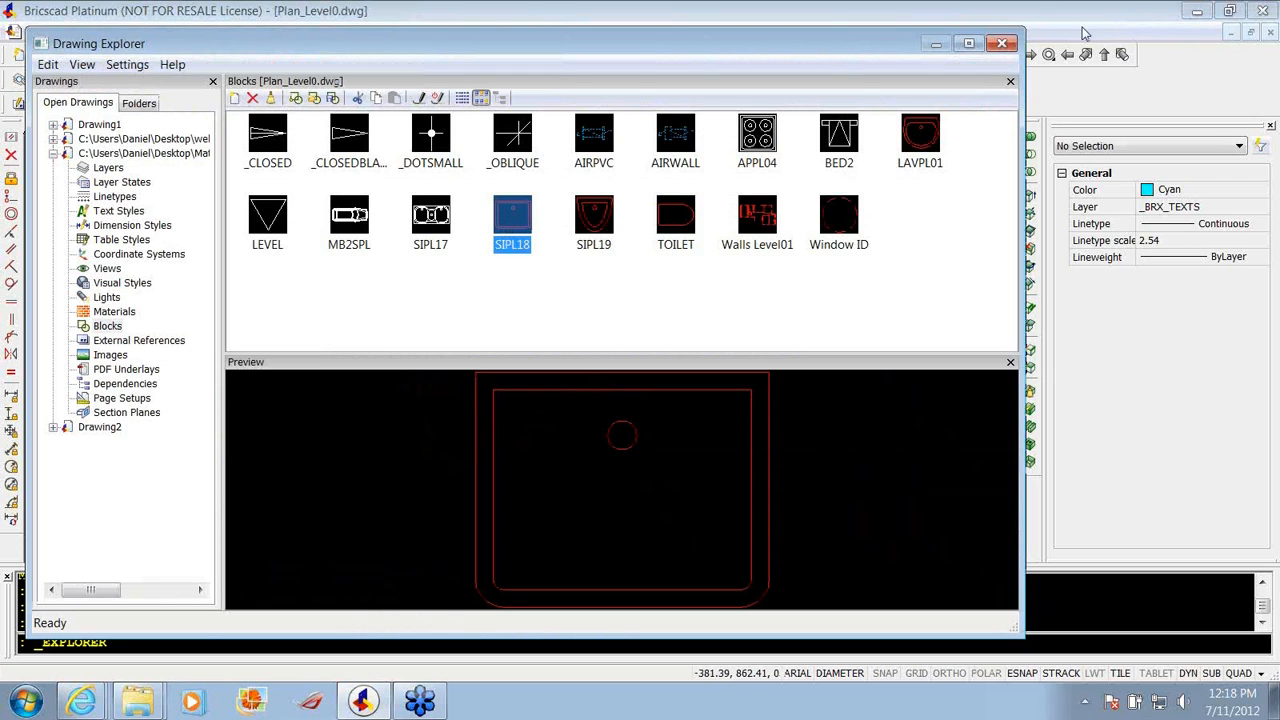
pyautogui.click(1002, 46)
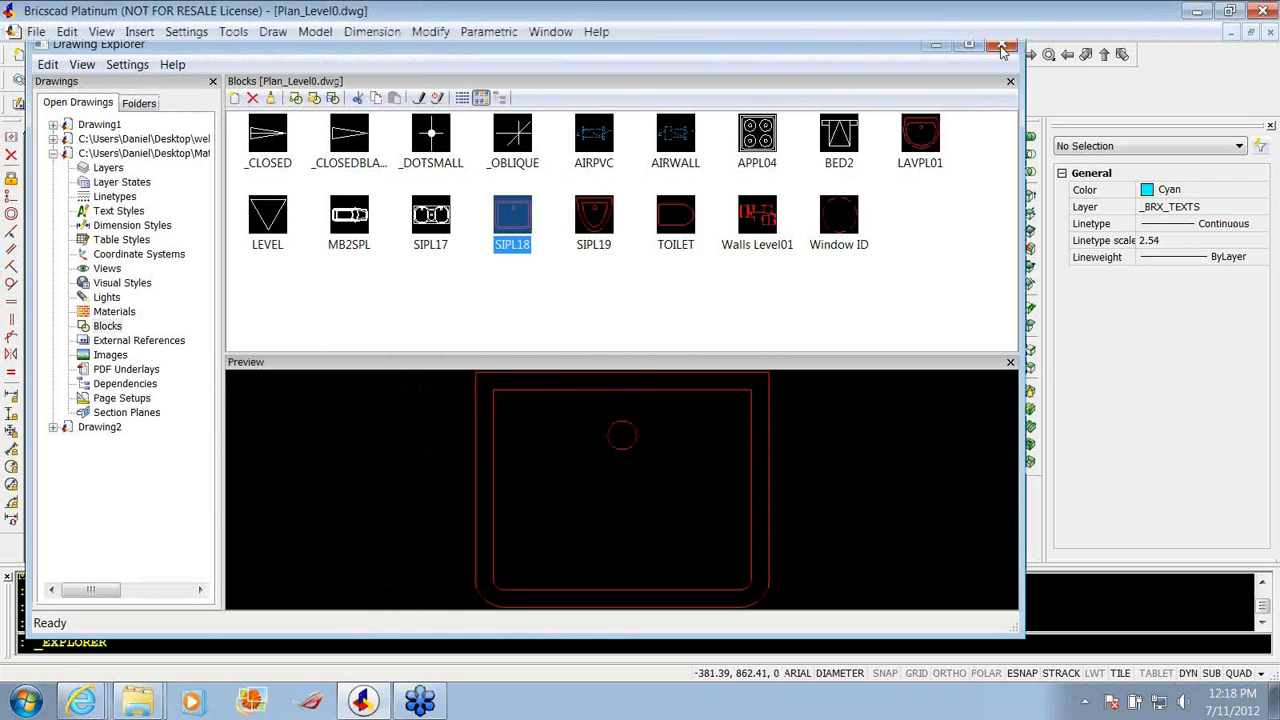
# Review the spelling, draw order, inquiry, block, snapshot and script tools, and view the Load Application Files dialog before closing it.
pyautogui.click(185, 32)
pyautogui.moveTo(233, 32)
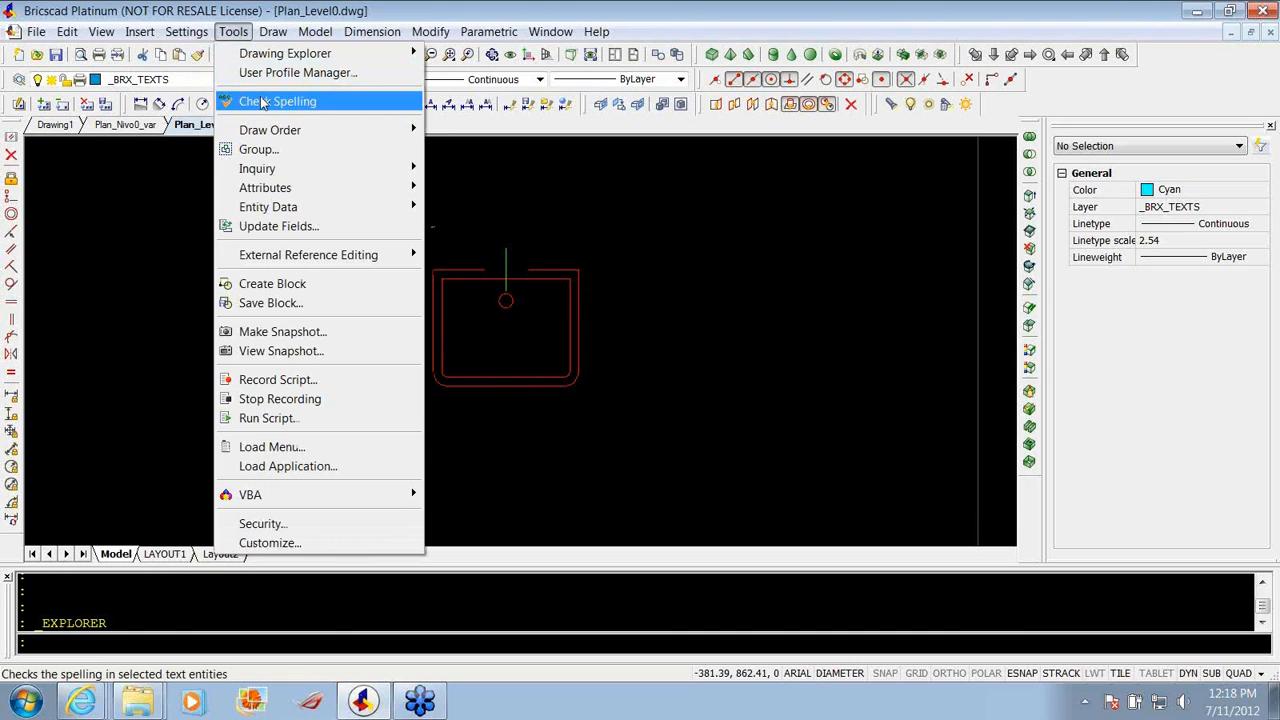
pyautogui.moveTo(262, 131)
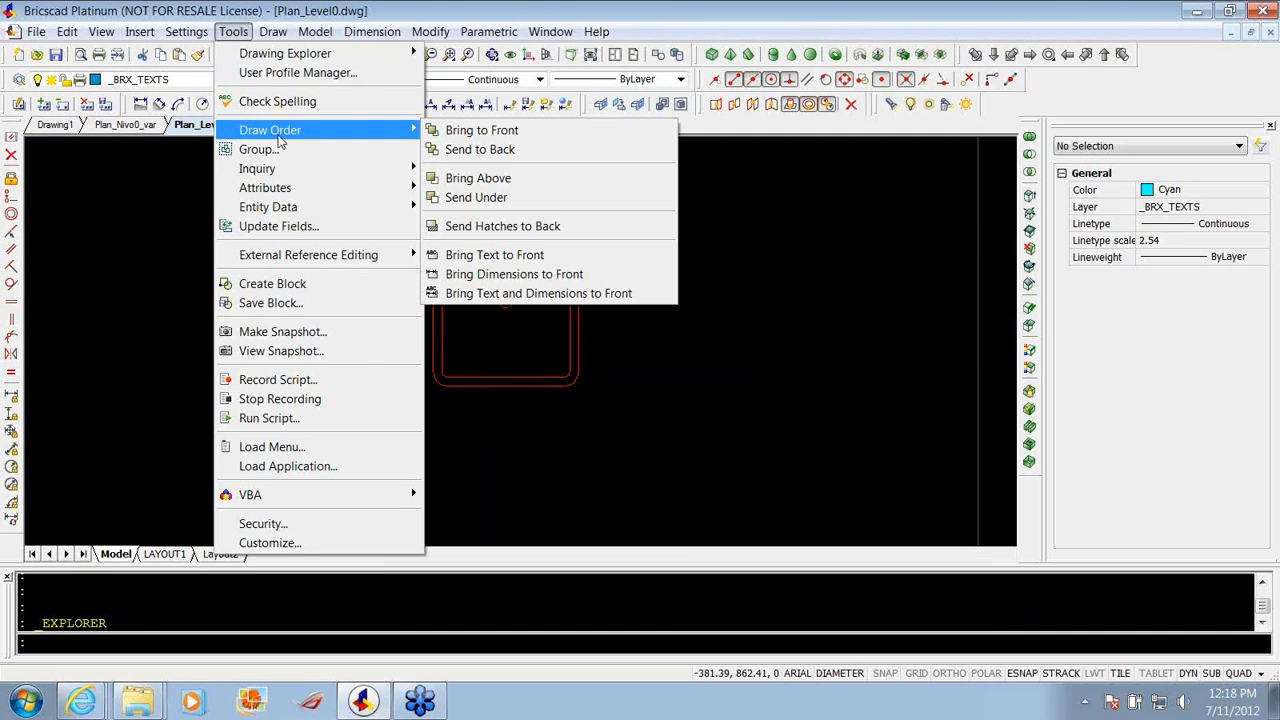
pyautogui.moveTo(281, 168)
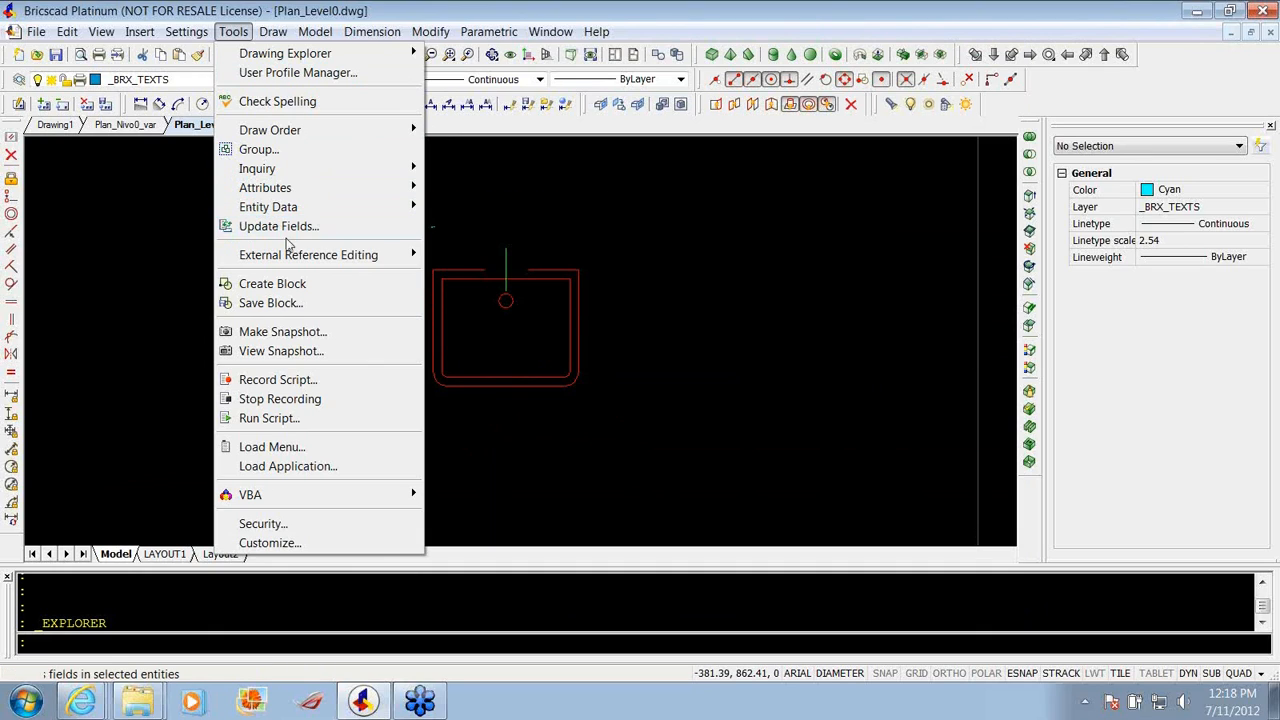
pyautogui.moveTo(288, 262)
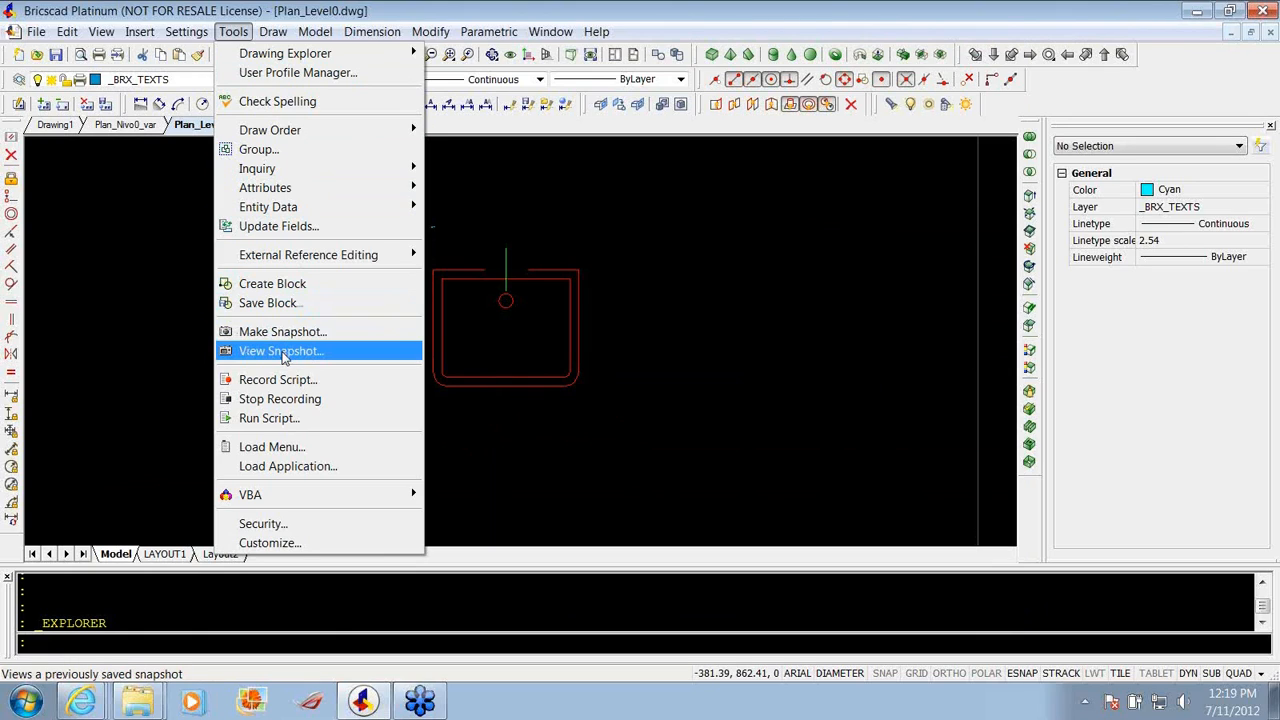
pyautogui.click(268, 472)
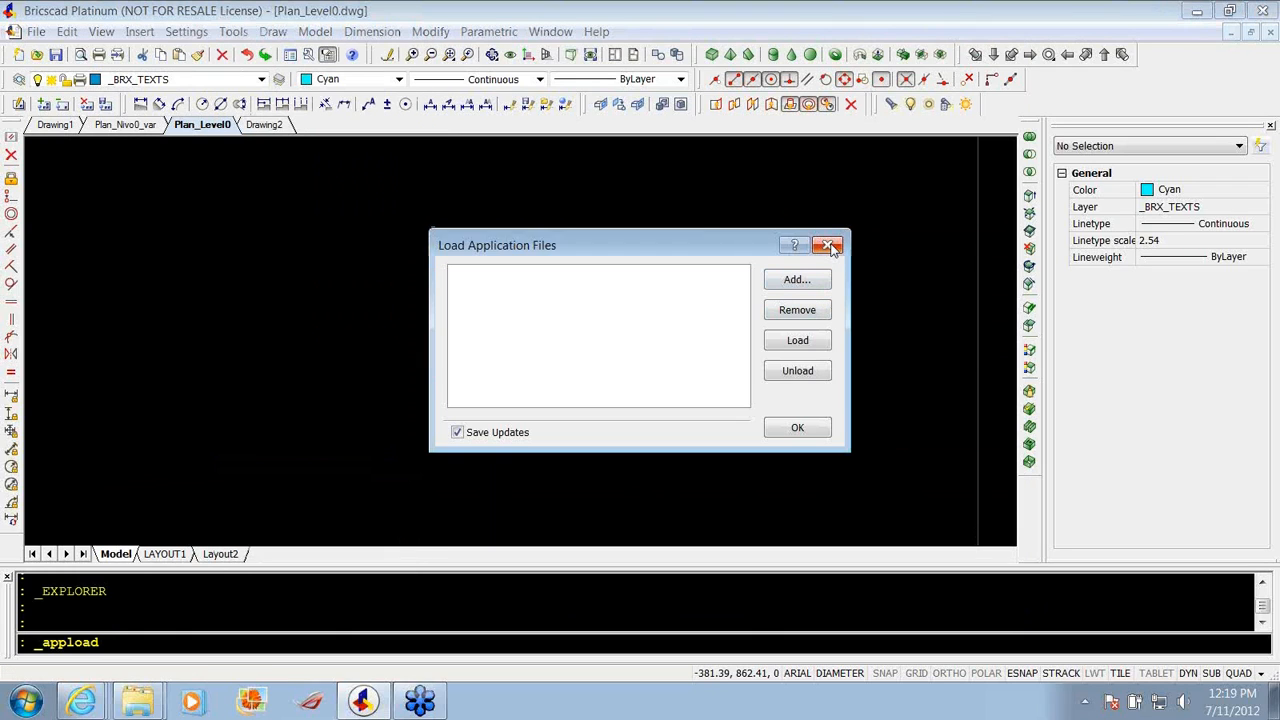
pyautogui.click(828, 246)
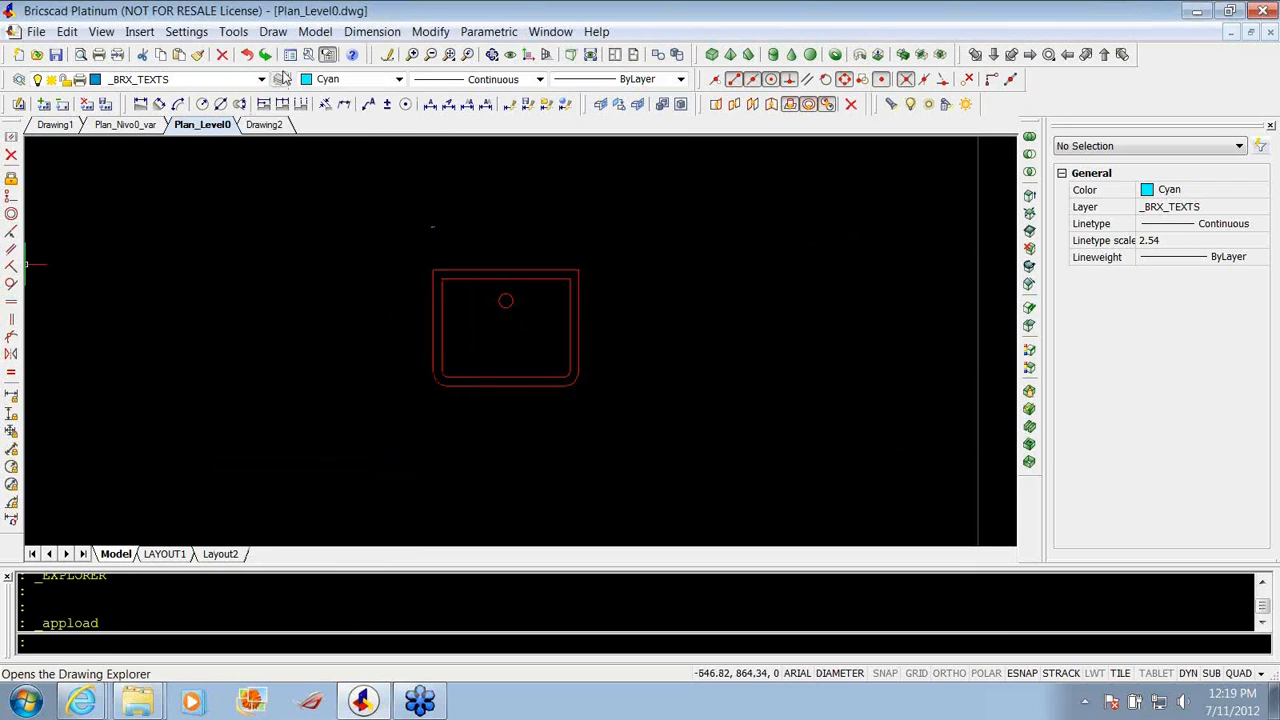
# Look over the available 2D drawing commands and the 3D modeling commands.
pyautogui.click(233, 32)
pyautogui.click(272, 32)
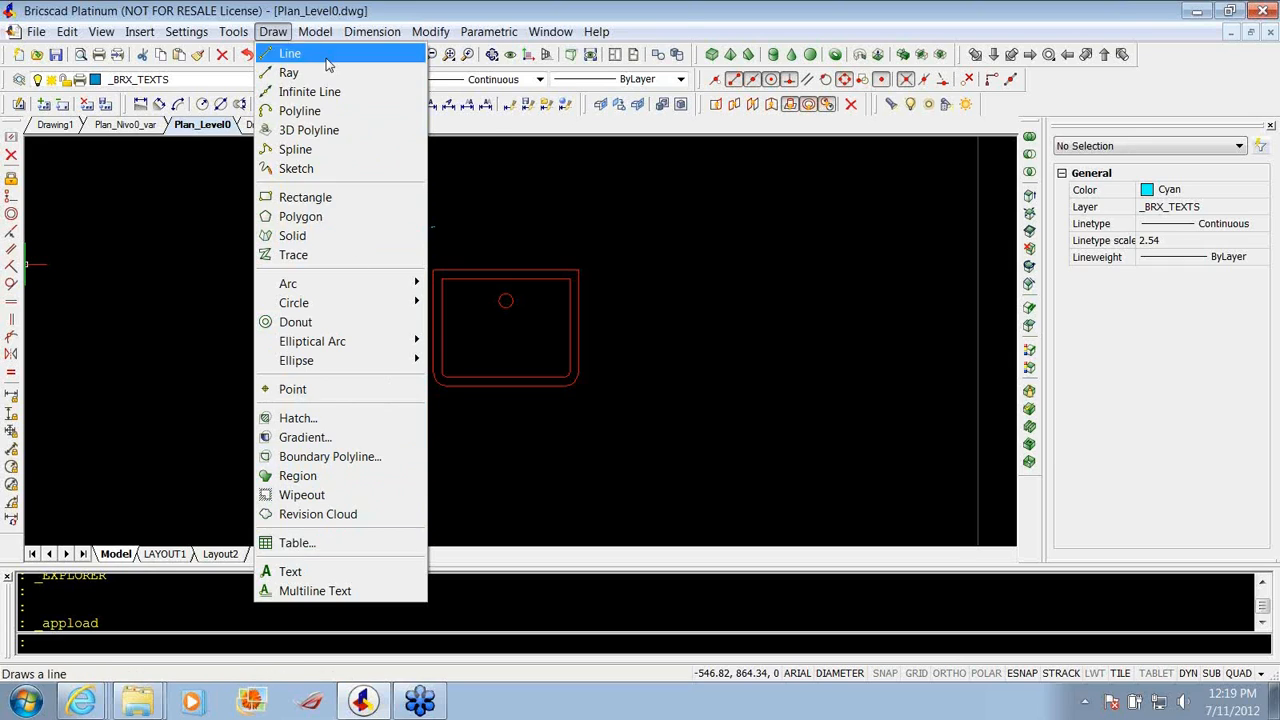
pyautogui.moveTo(322, 33)
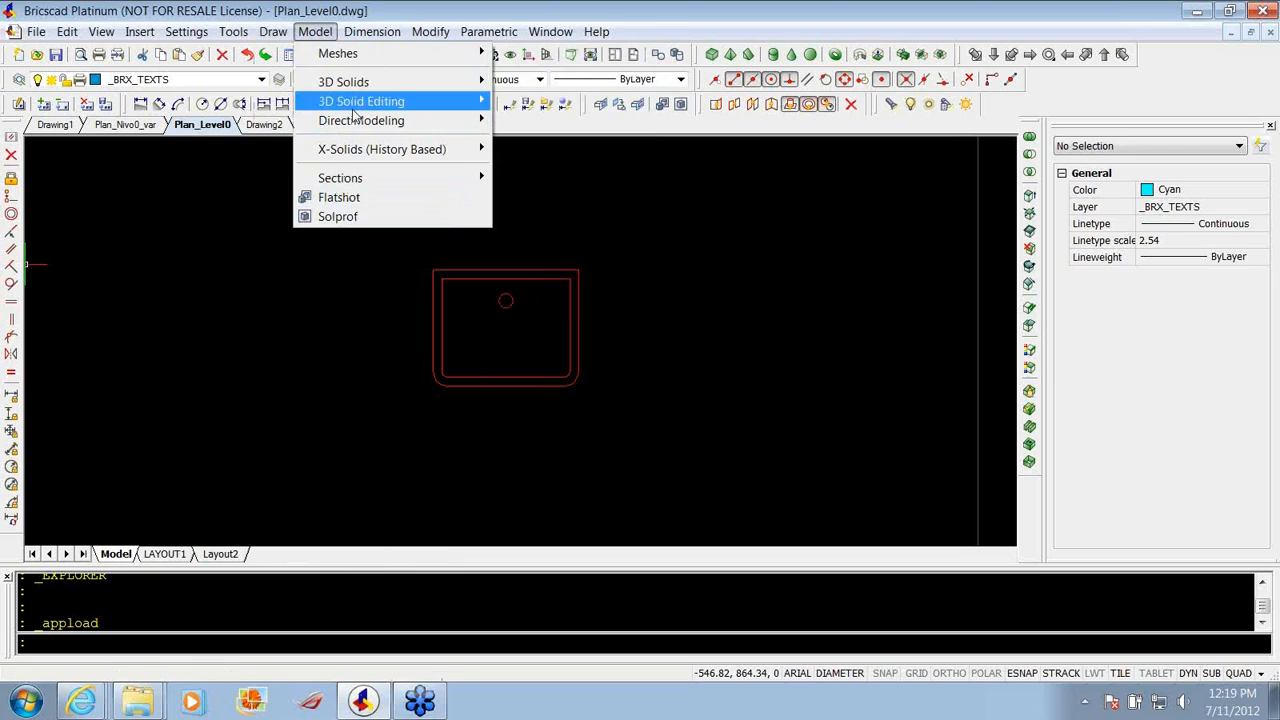
# Place a horizontal linear dimension about 40 units long in the empty area beside the inserted sink block.
pyautogui.moveTo(366, 30)
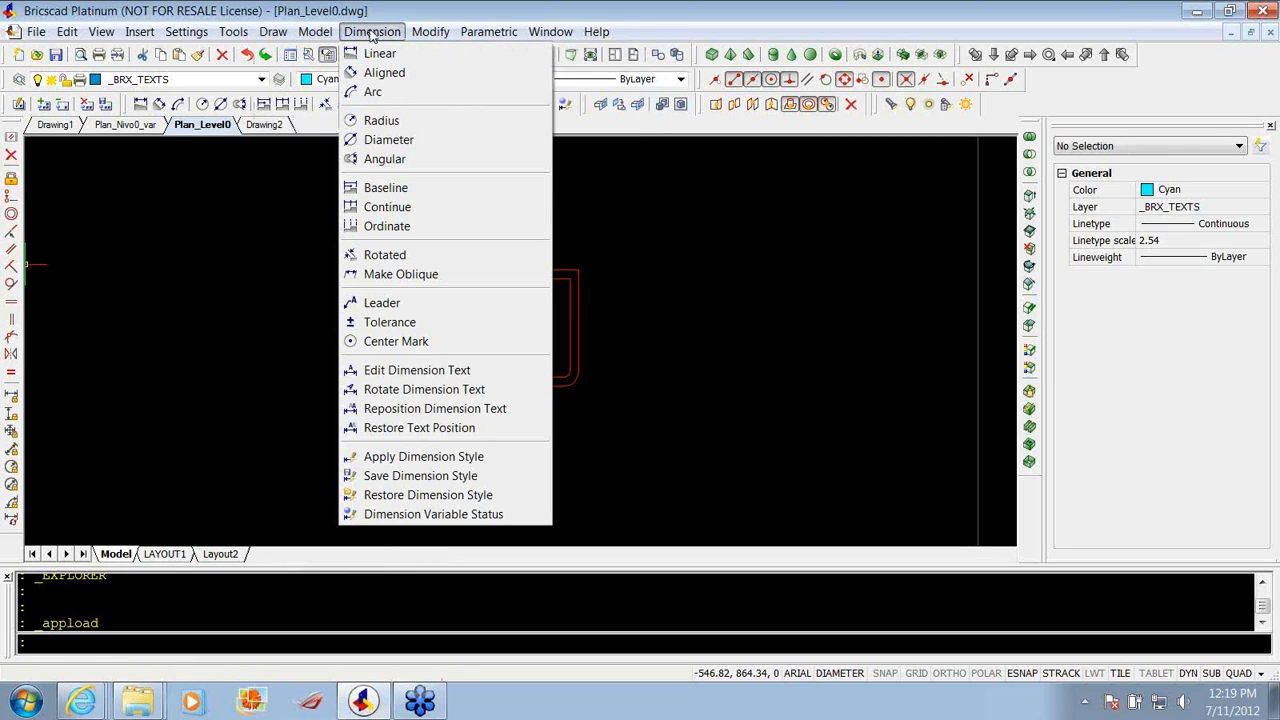
pyautogui.click(380, 53)
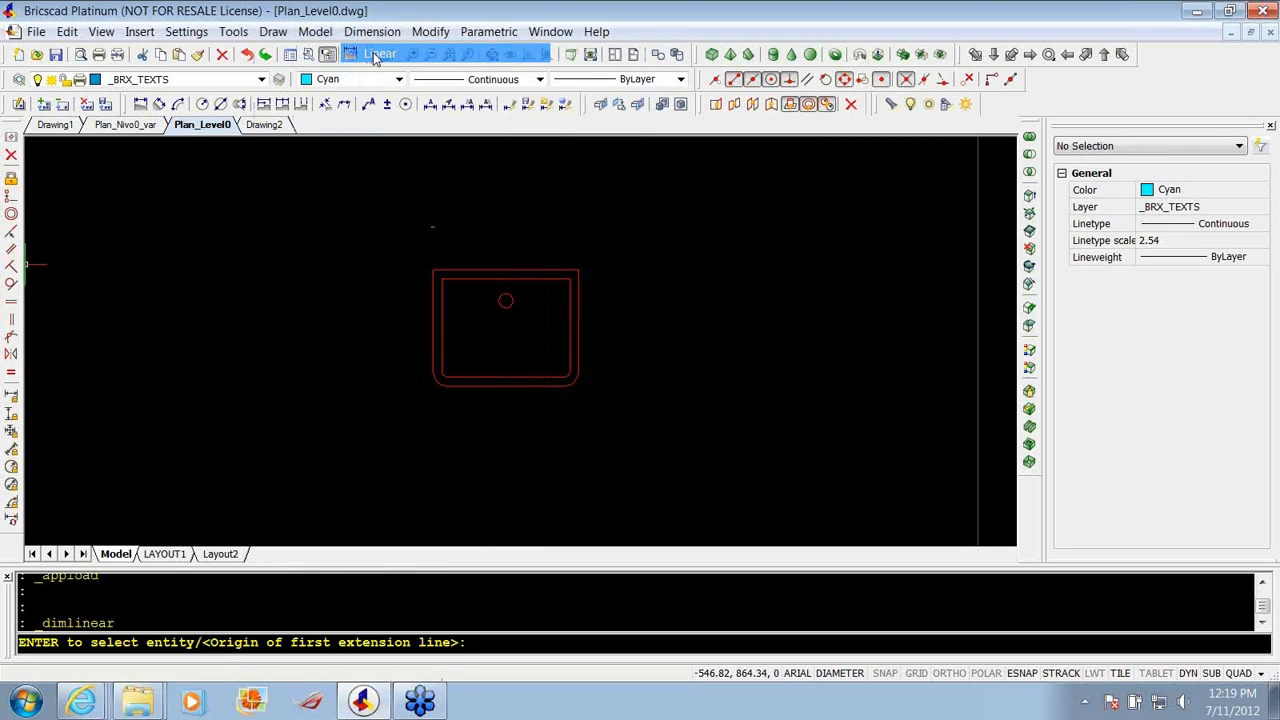
pyautogui.click(292, 250)
pyautogui.click(411, 232)
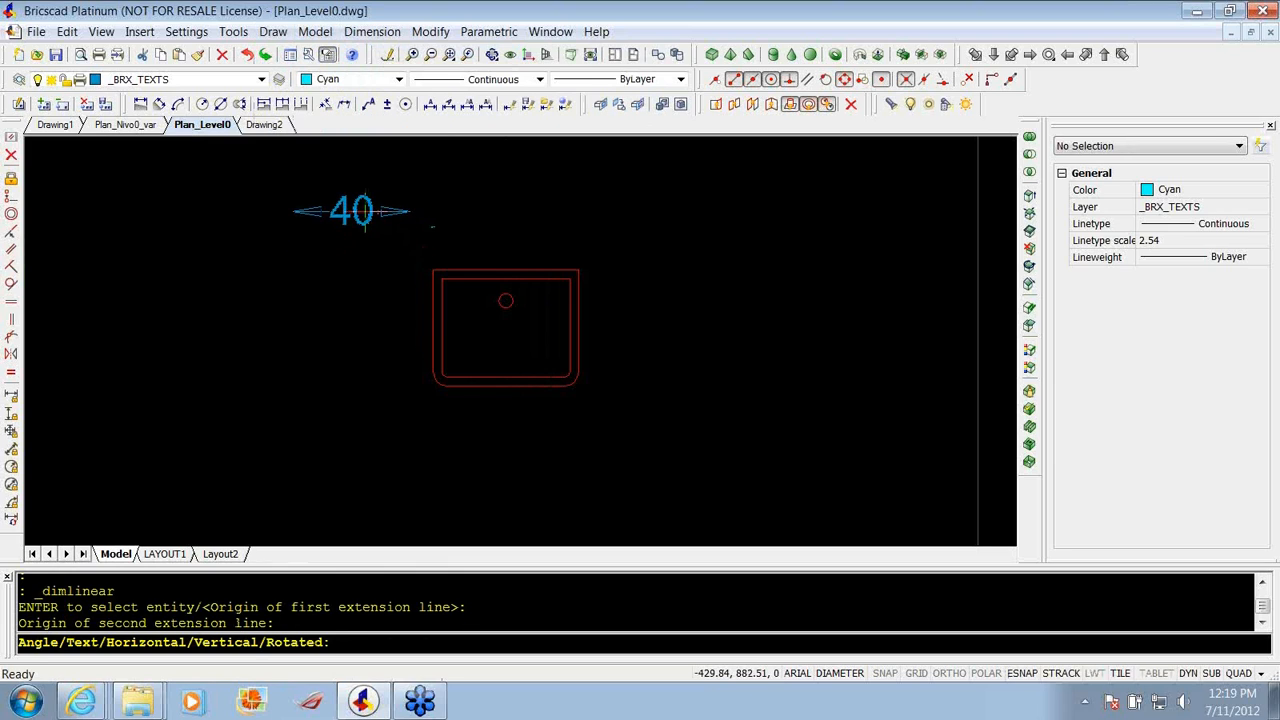
pyautogui.click(355, 209)
# Place a second horizontal linear dimension about 702 units long in the empty area beyond the sink block.
pyautogui.scroll(-2, 262, 193)
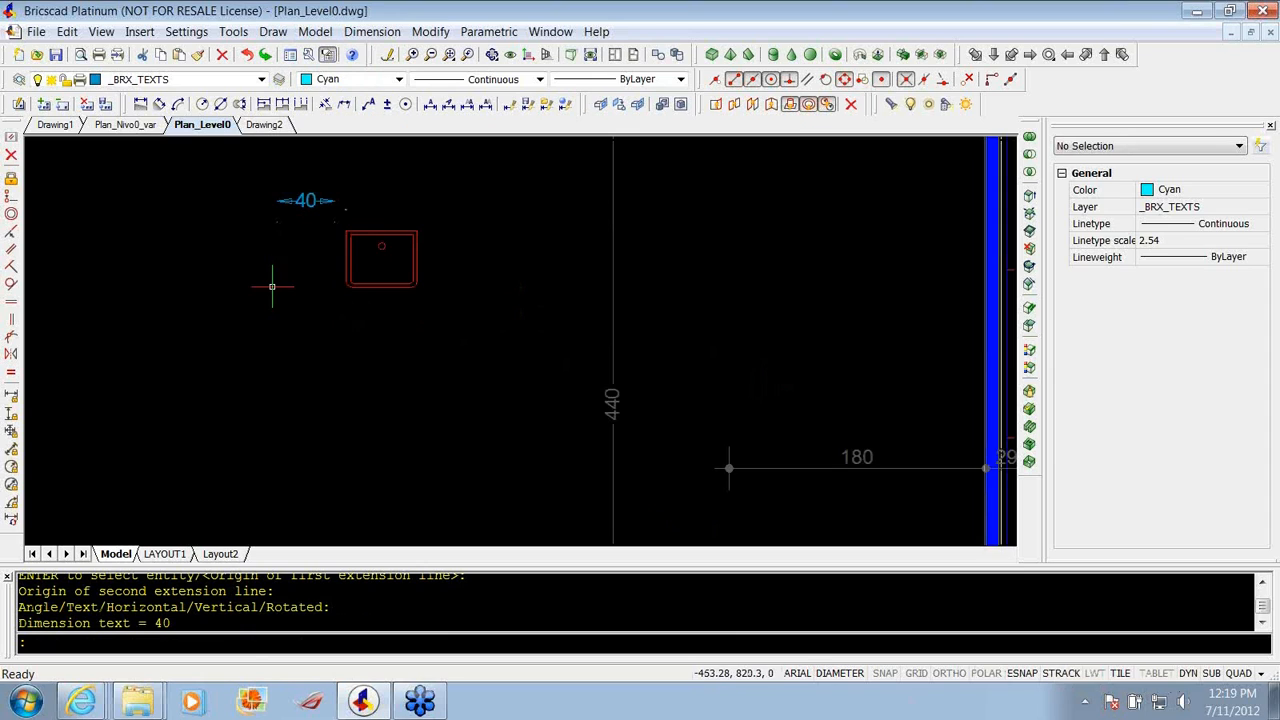
pyautogui.scroll(-1, 265, 290)
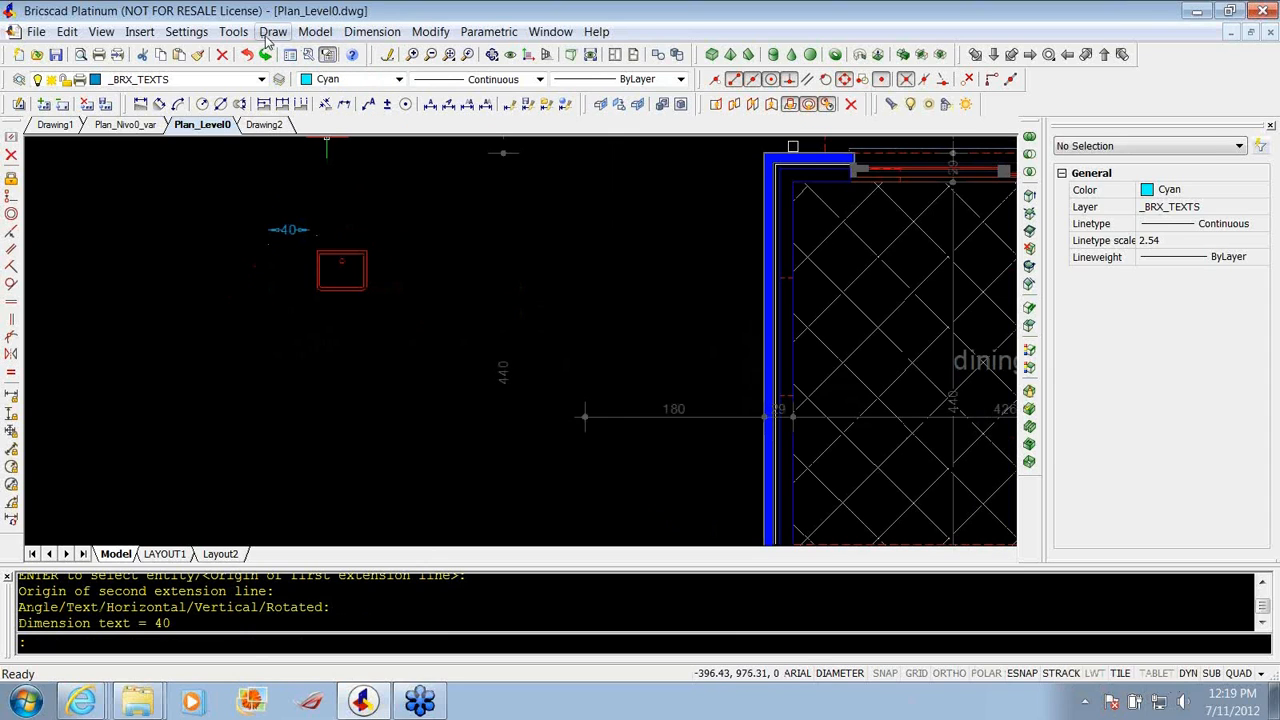
pyautogui.click(270, 32)
pyautogui.moveTo(372, 31)
pyautogui.click(378, 58)
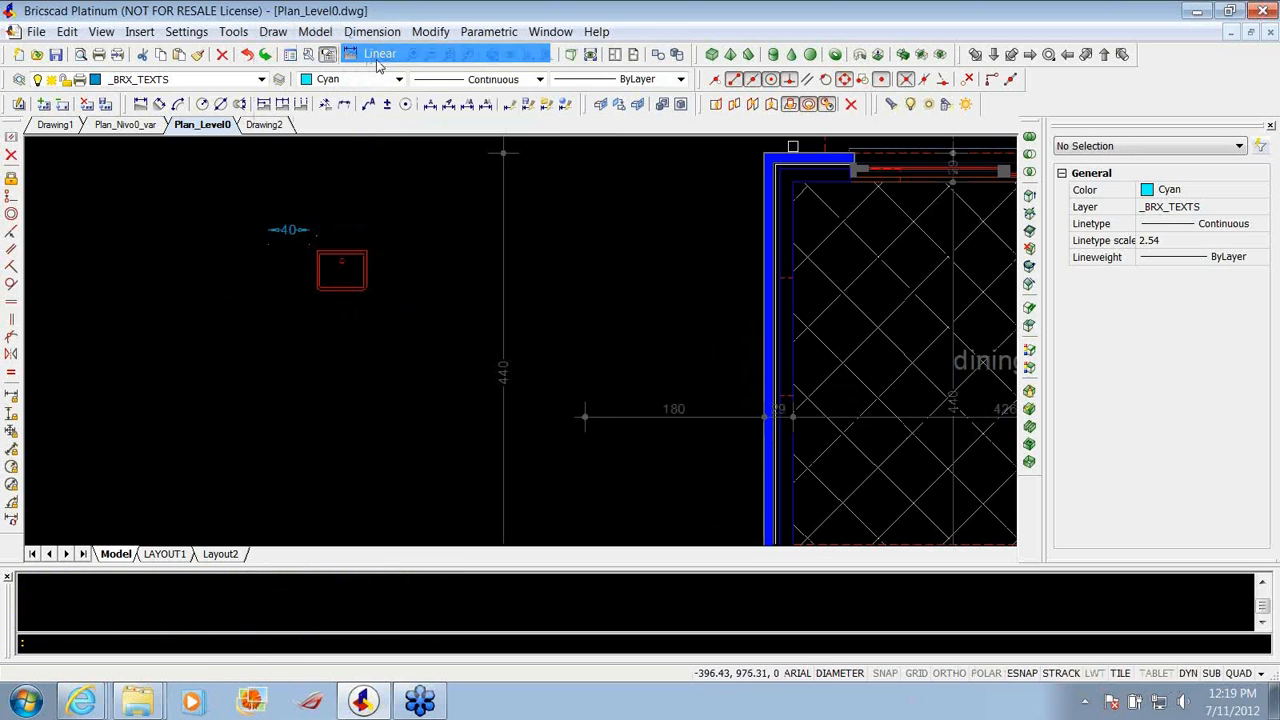
pyautogui.scroll(-5, 470, 195)
pyautogui.click(108, 270)
pyautogui.click(348, 270)
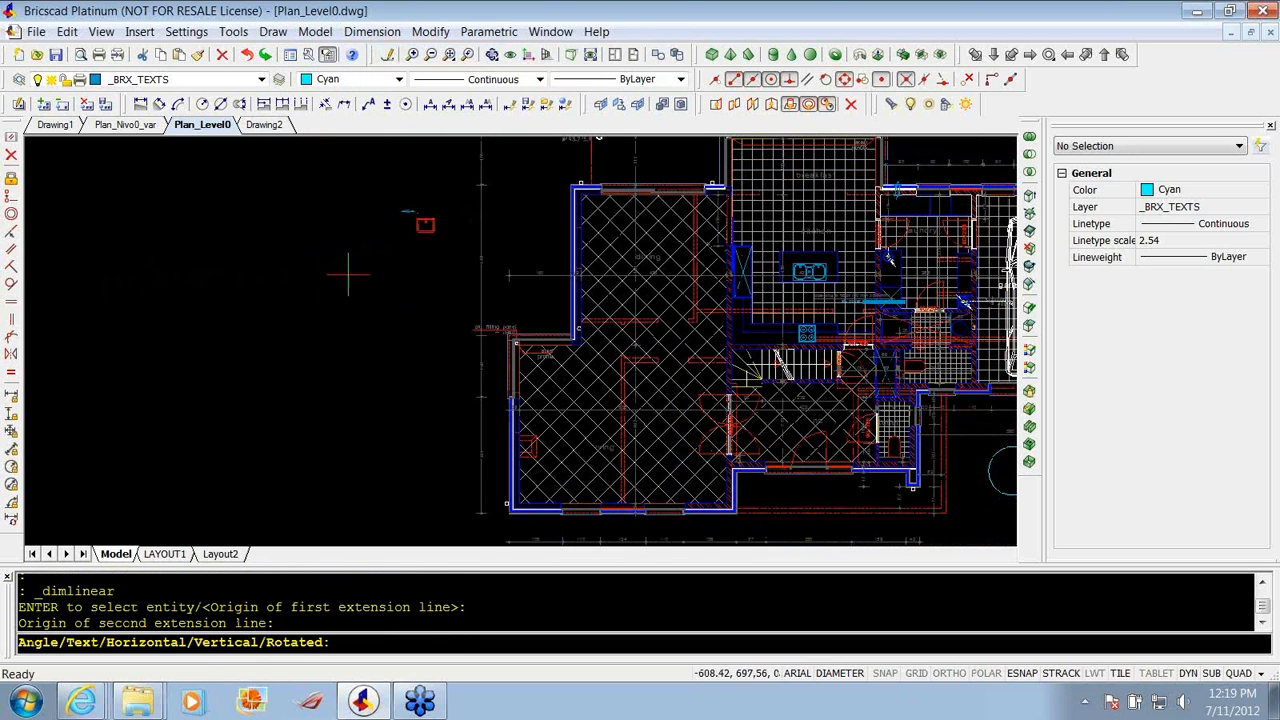
pyautogui.click(343, 237)
pyautogui.scroll(2, 192, 226)
pyautogui.scroll(1, 192, 226)
pyautogui.scroll(-1, 397, 251)
pyautogui.scroll(-1, 546, 268)
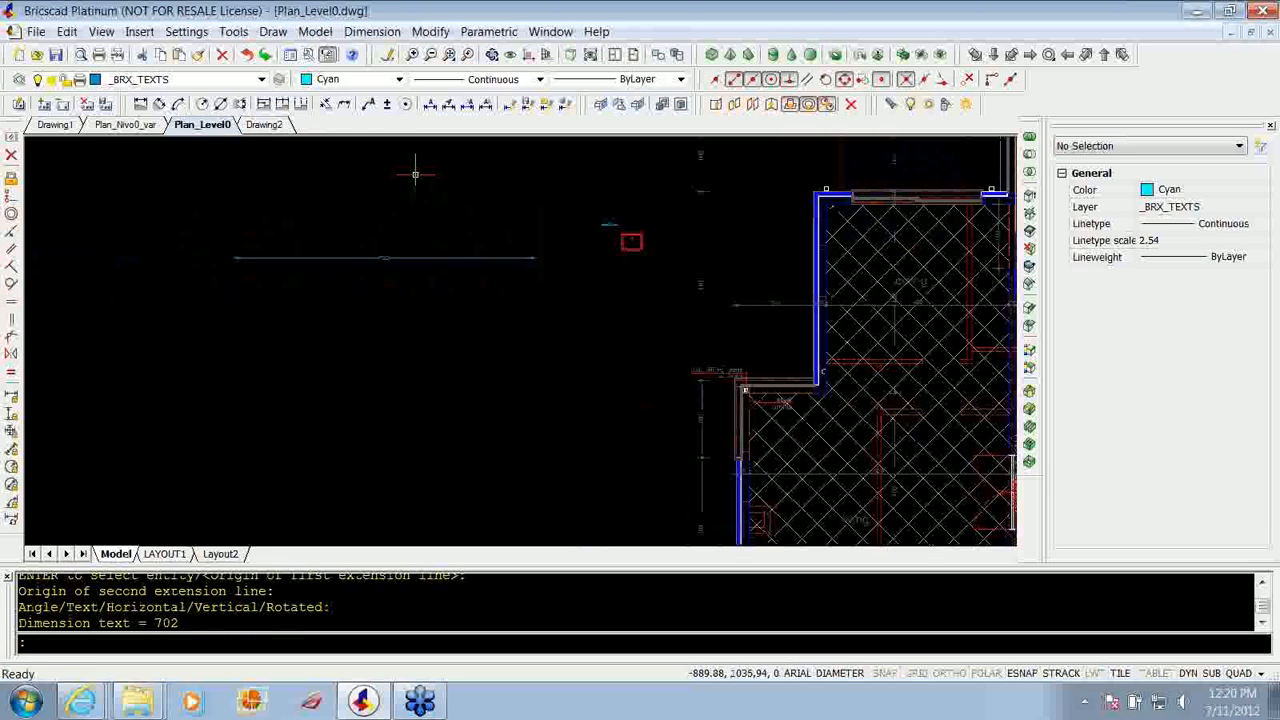
# Look over the dimension and modify commands and run the Properties command.
pyautogui.click(362, 32)
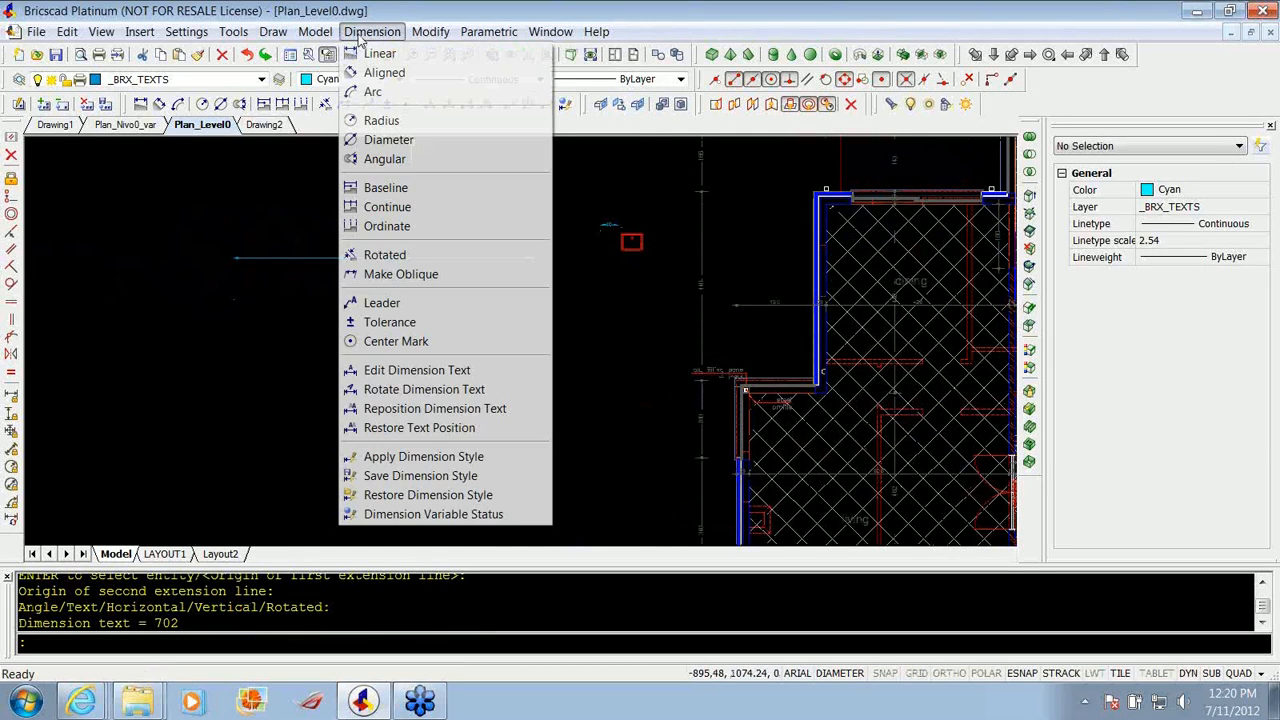
pyautogui.moveTo(430, 45)
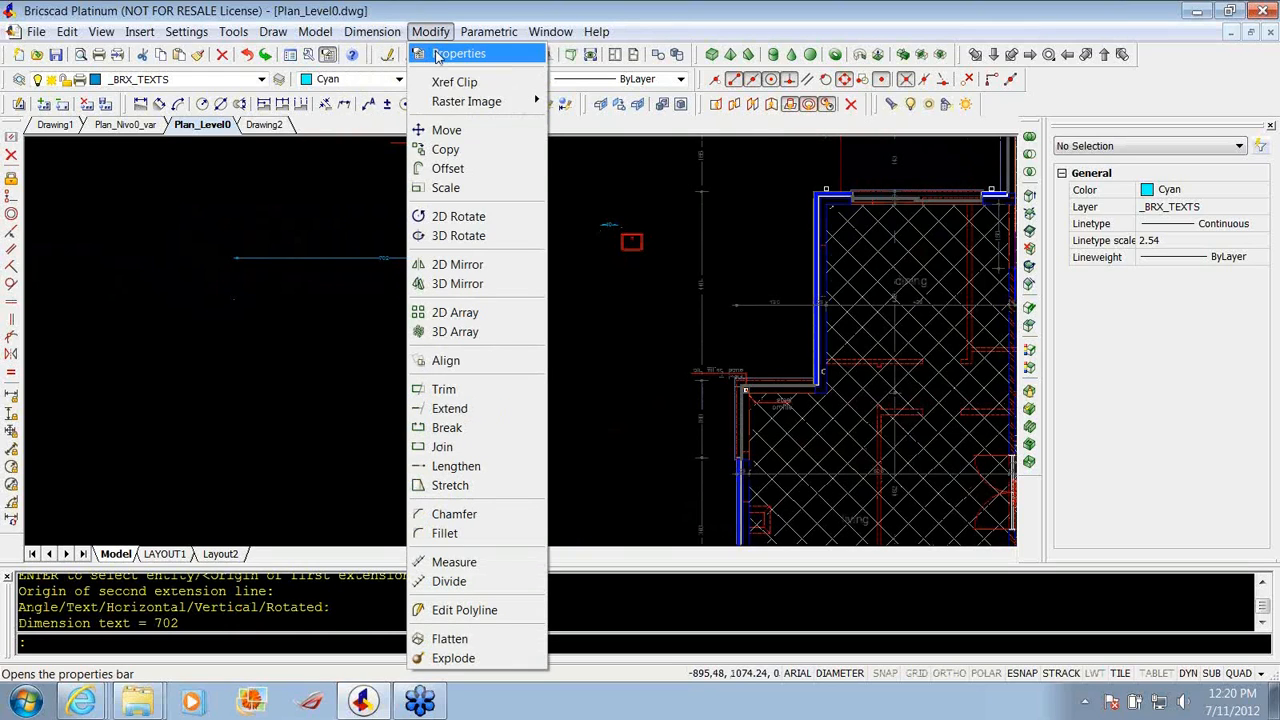
pyautogui.click(458, 54)
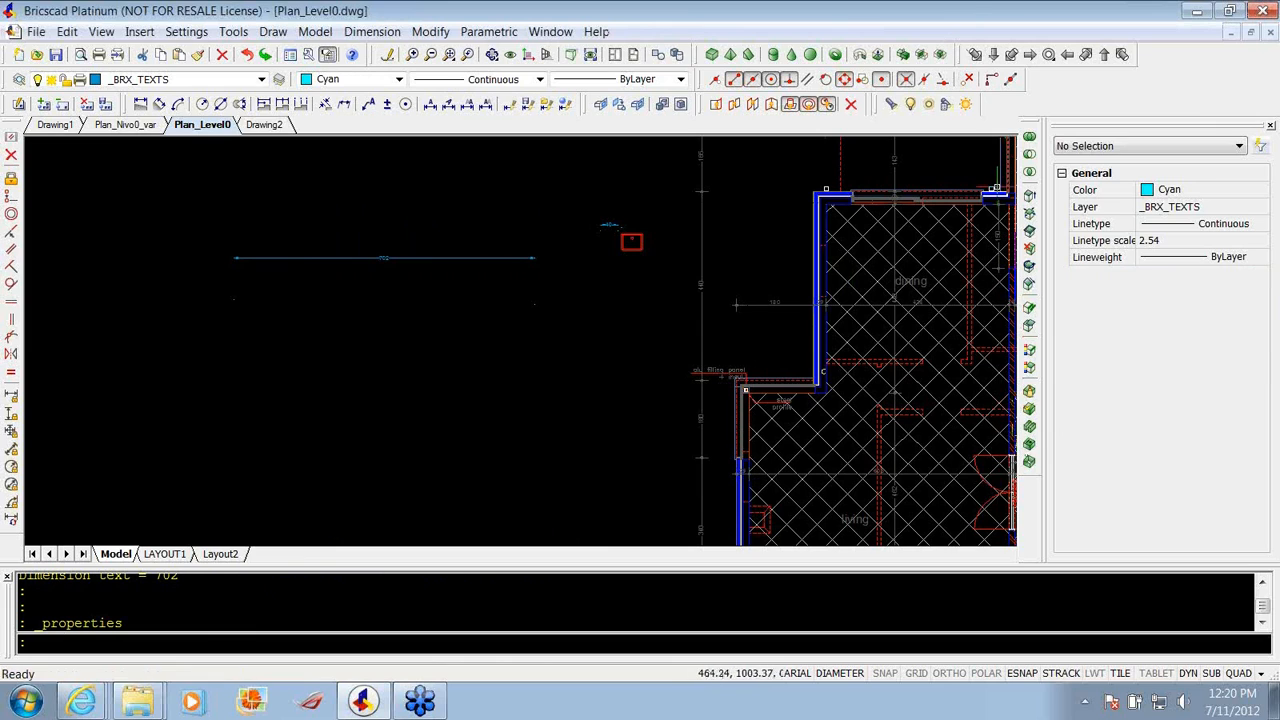
# Restore the BricsCAD window from its maximized state and move it so the properties bar is fully in view.
pyautogui.doubleClick(969, 17)
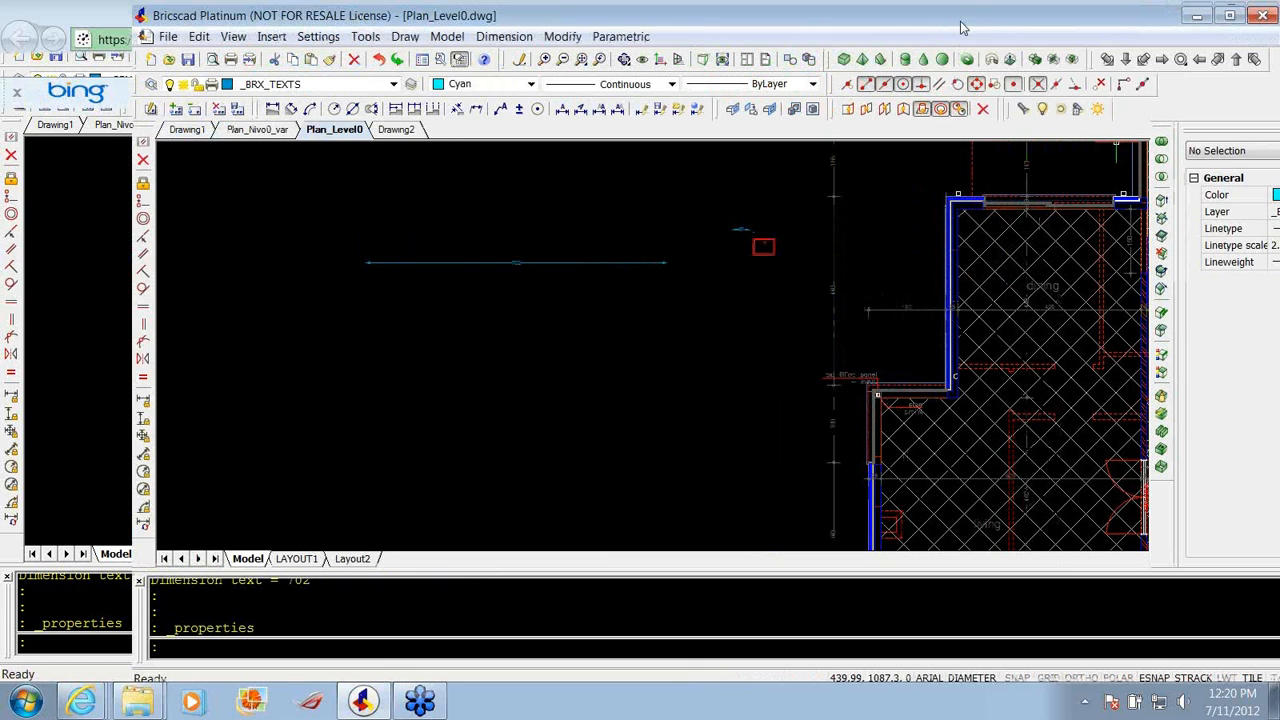
pyautogui.moveTo(962, 28); pyautogui.dragTo(666, 77)
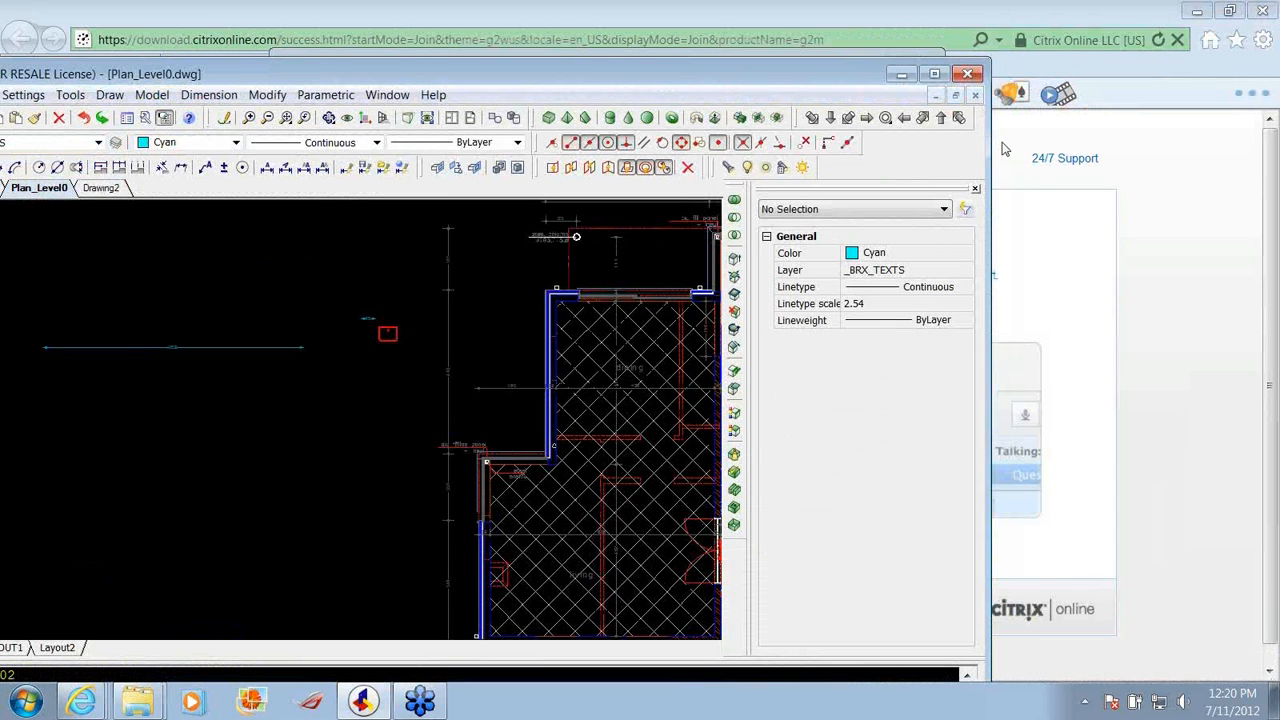
# Resize and reposition the BricsCAD window so the toolbars, drawing area and properties bar all fit on screen.
pyautogui.moveTo(990, 149); pyautogui.dragTo(672, 149)
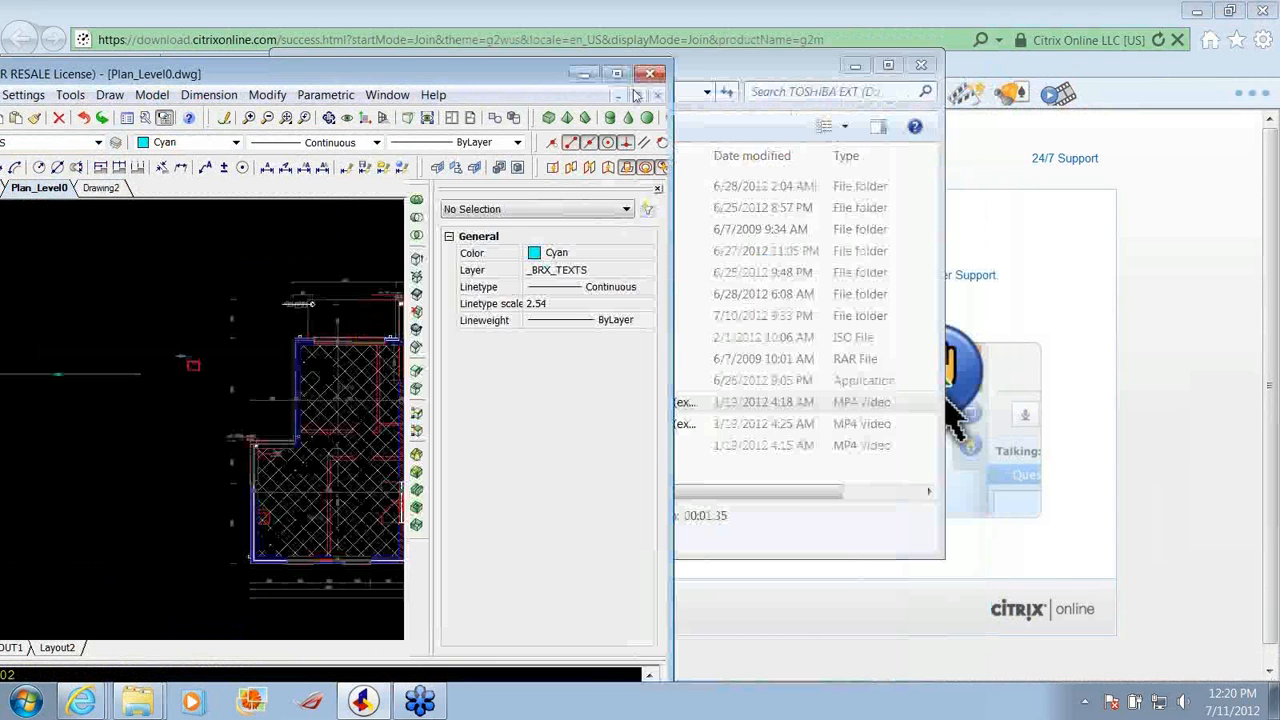
pyautogui.moveTo(535, 73); pyautogui.dragTo(712, 18)
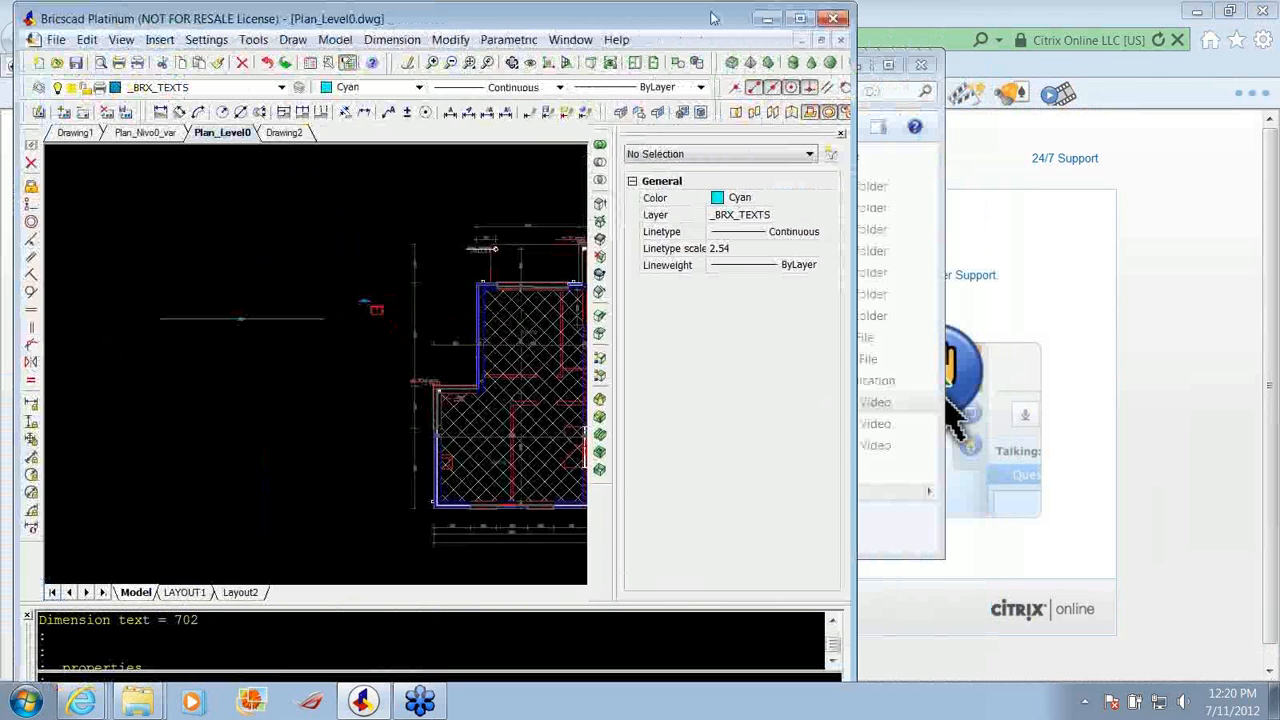
pyautogui.moveTo(856, 157); pyautogui.dragTo(1058, 157)
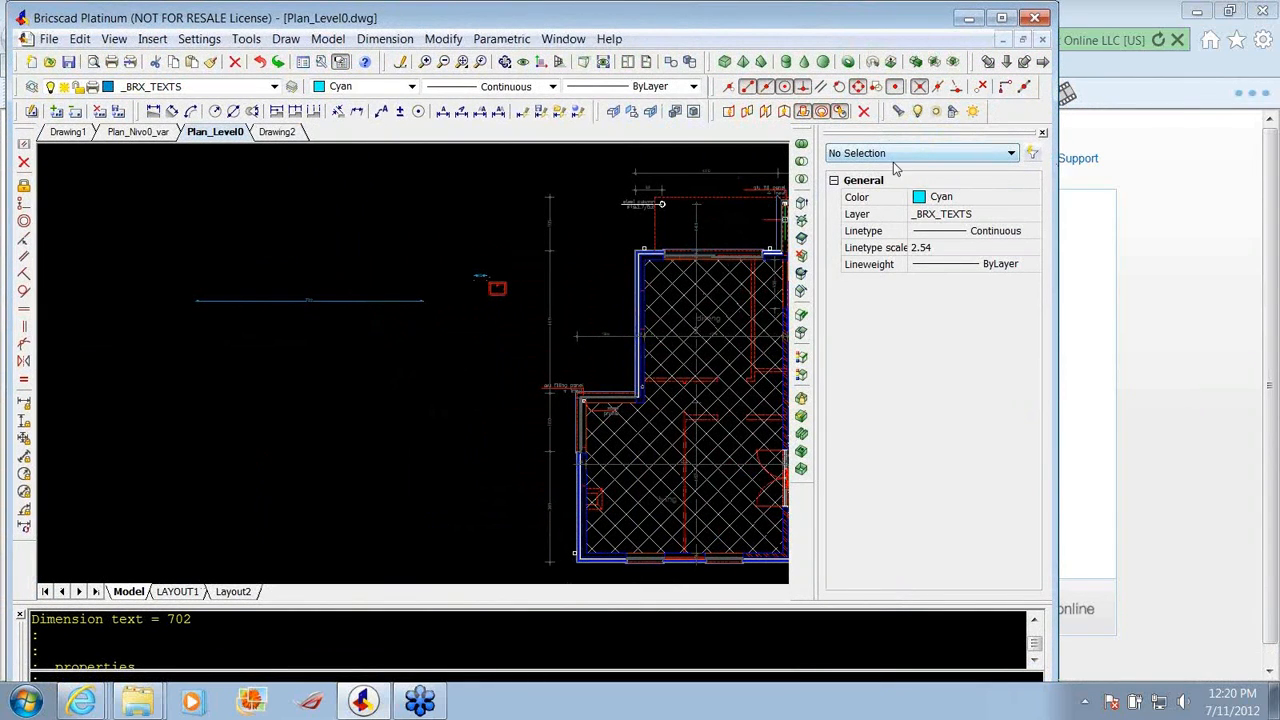
pyautogui.scroll(-3, 355, 333)
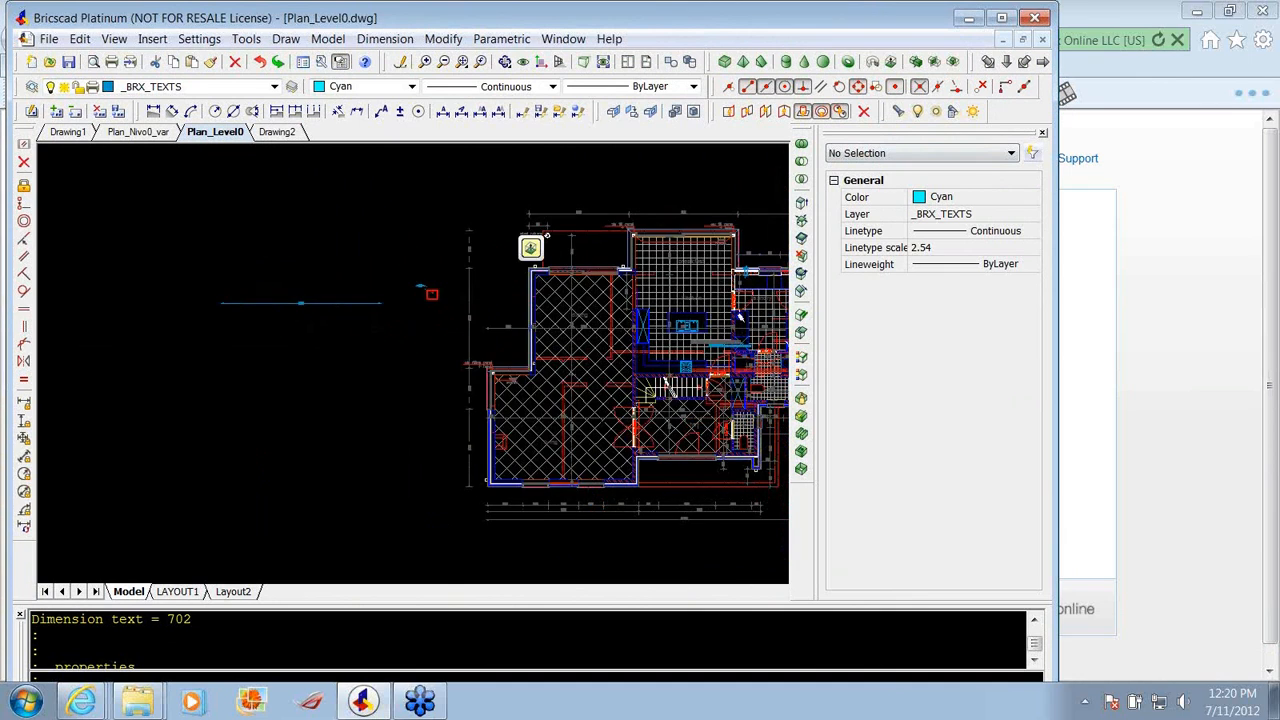
pyautogui.scroll(4, 530, 248)
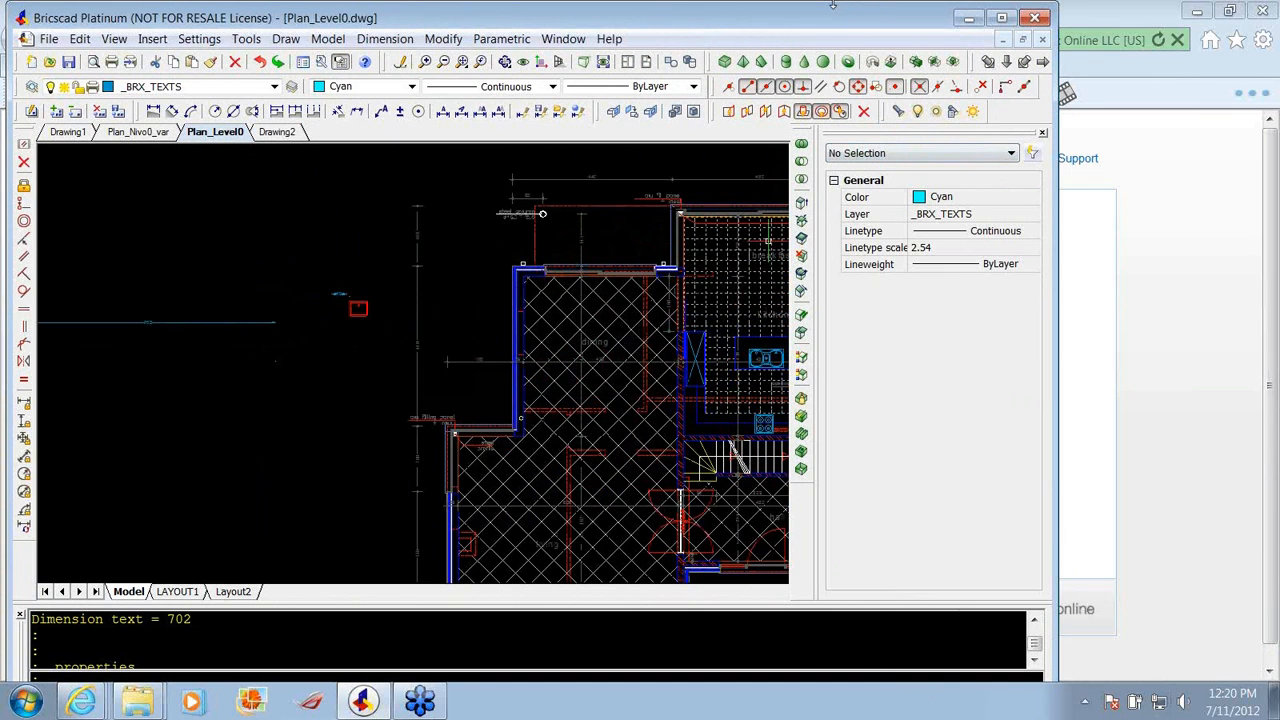
pyautogui.moveTo(832, 4)
pyautogui.mouseDown()
pyautogui.moveTo(838, 47)
pyautogui.moveTo(860, 19)
pyautogui.moveTo(839, 22)
pyautogui.mouseUp()
# Select the red dashed polyline above the dining room and examine its linetype choices, thickness, geometry and other properties.
pyautogui.click(520, 228)
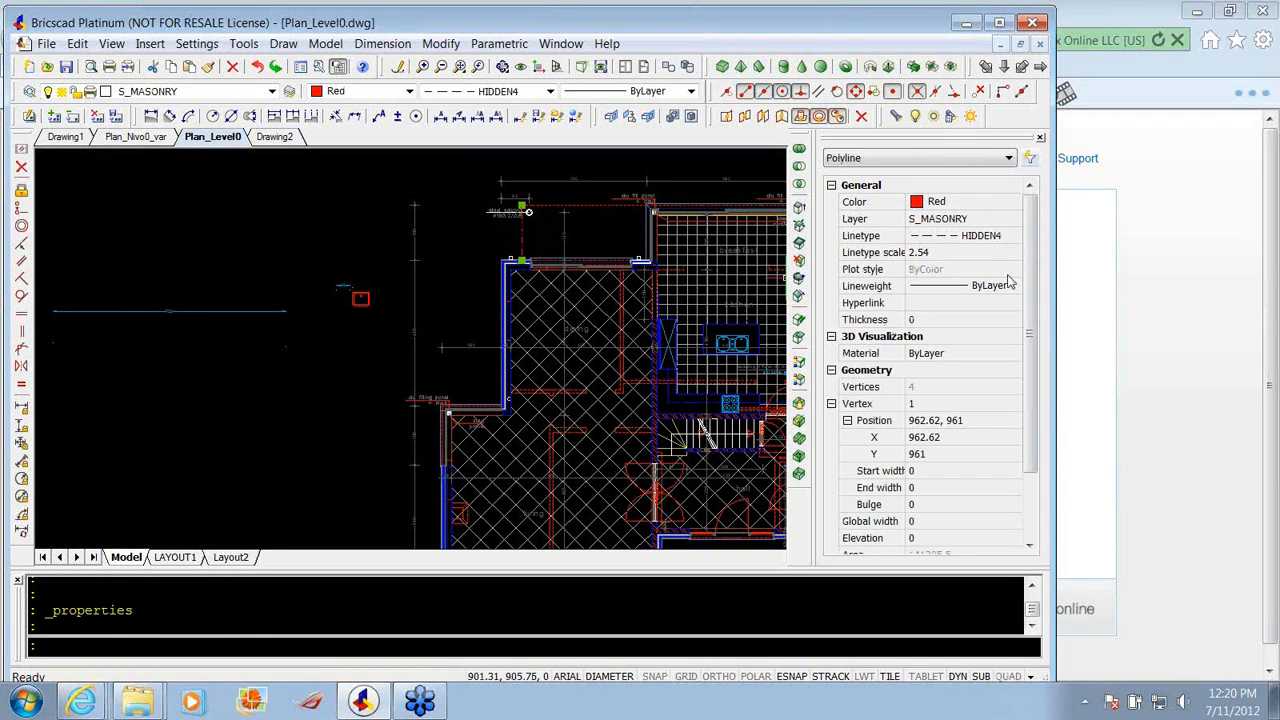
pyautogui.click(986, 236)
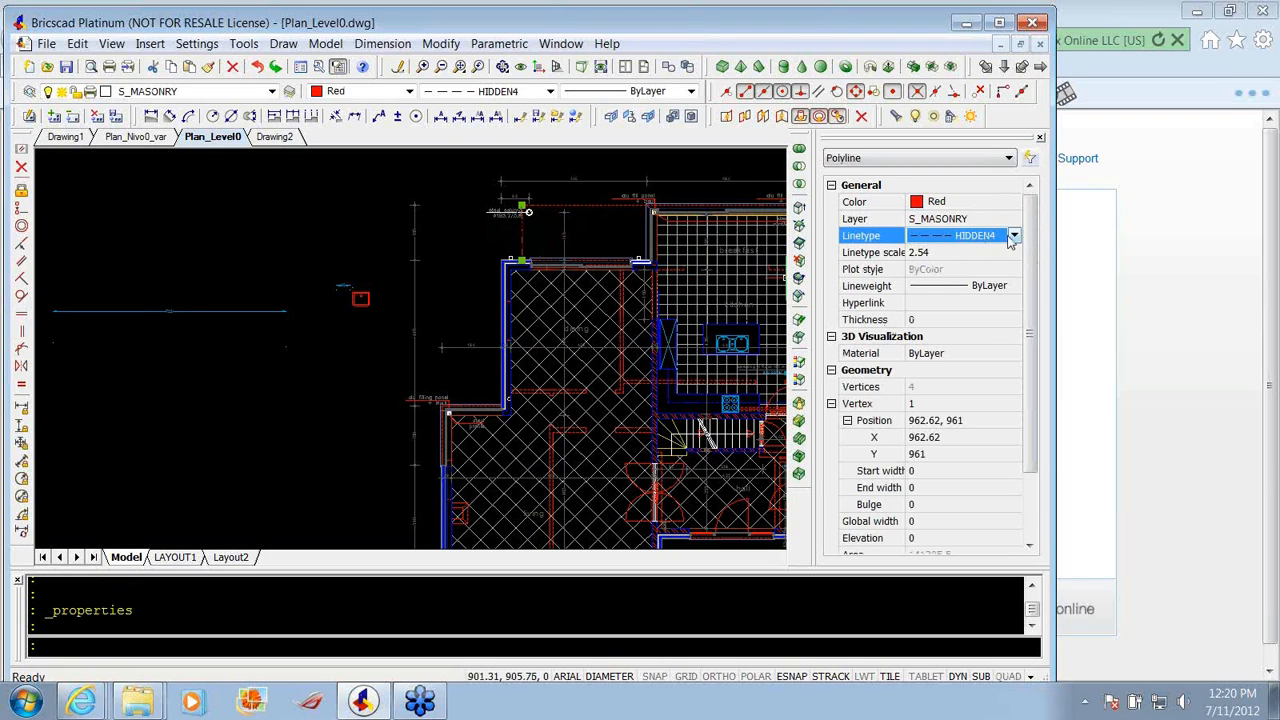
pyautogui.click(1013, 236)
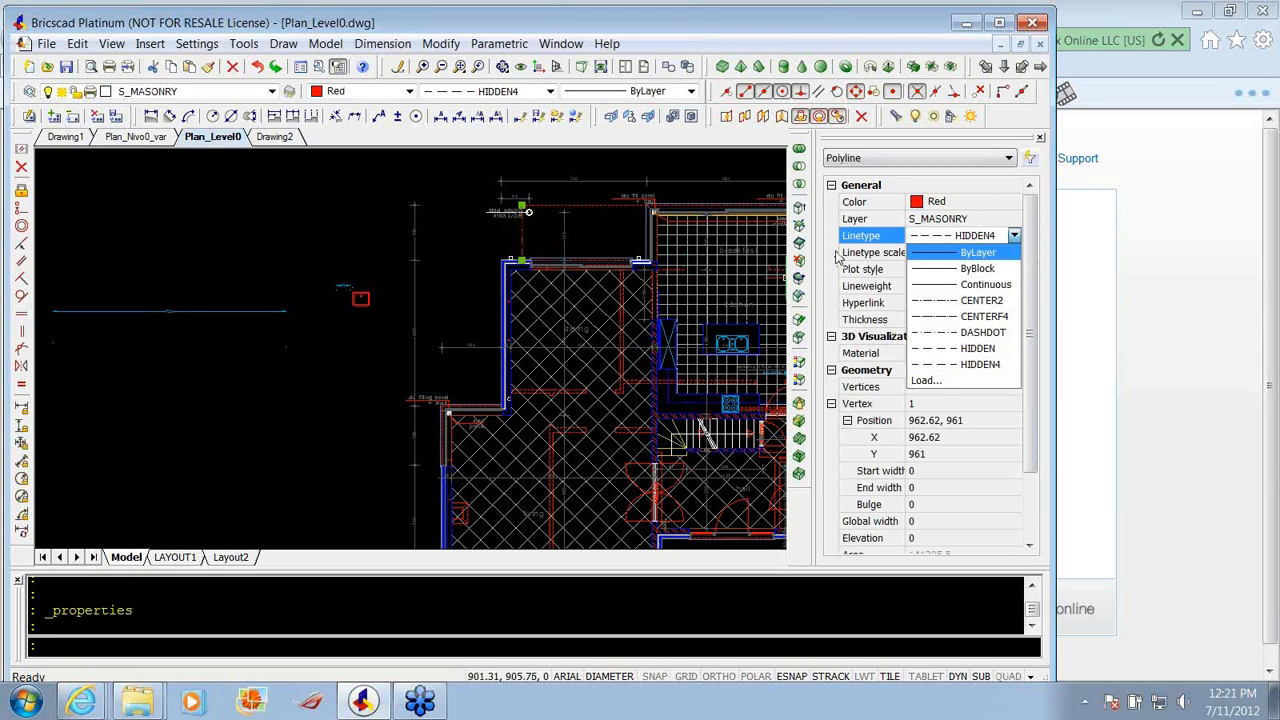
pyautogui.click(855, 321)
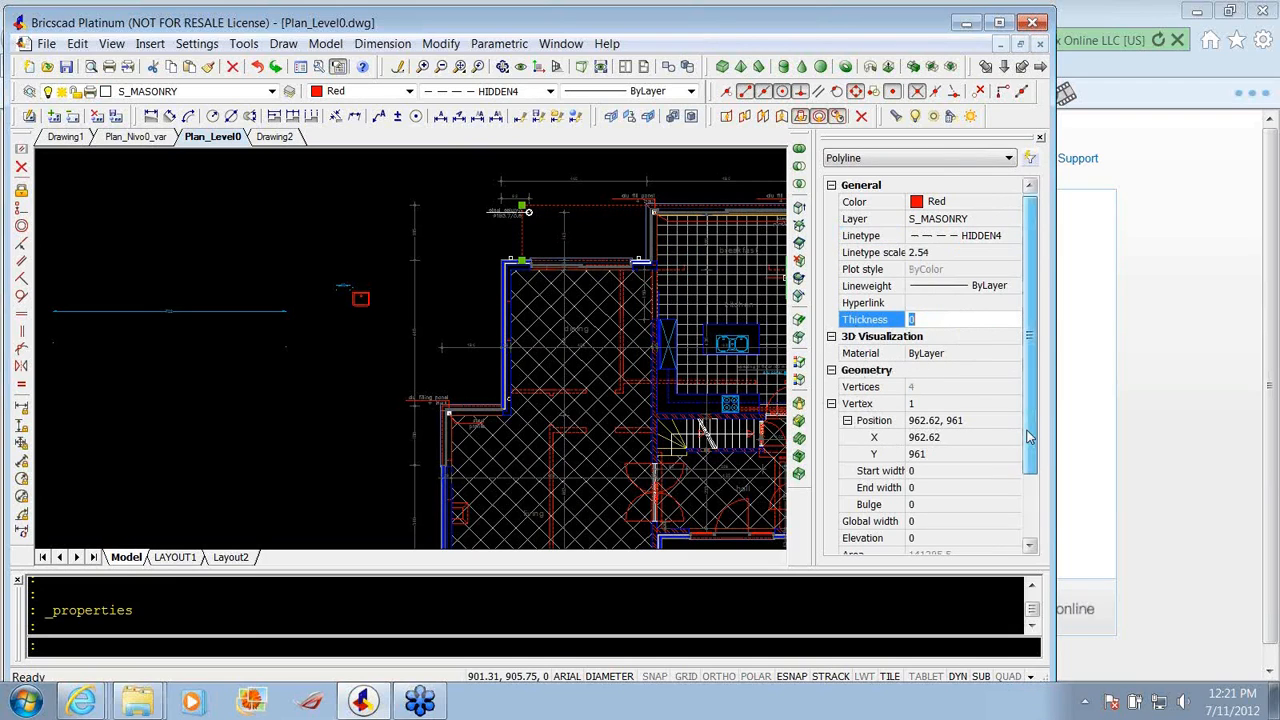
pyautogui.scroll(-1, 1030, 446)
pyautogui.scroll(-4, 1030, 446)
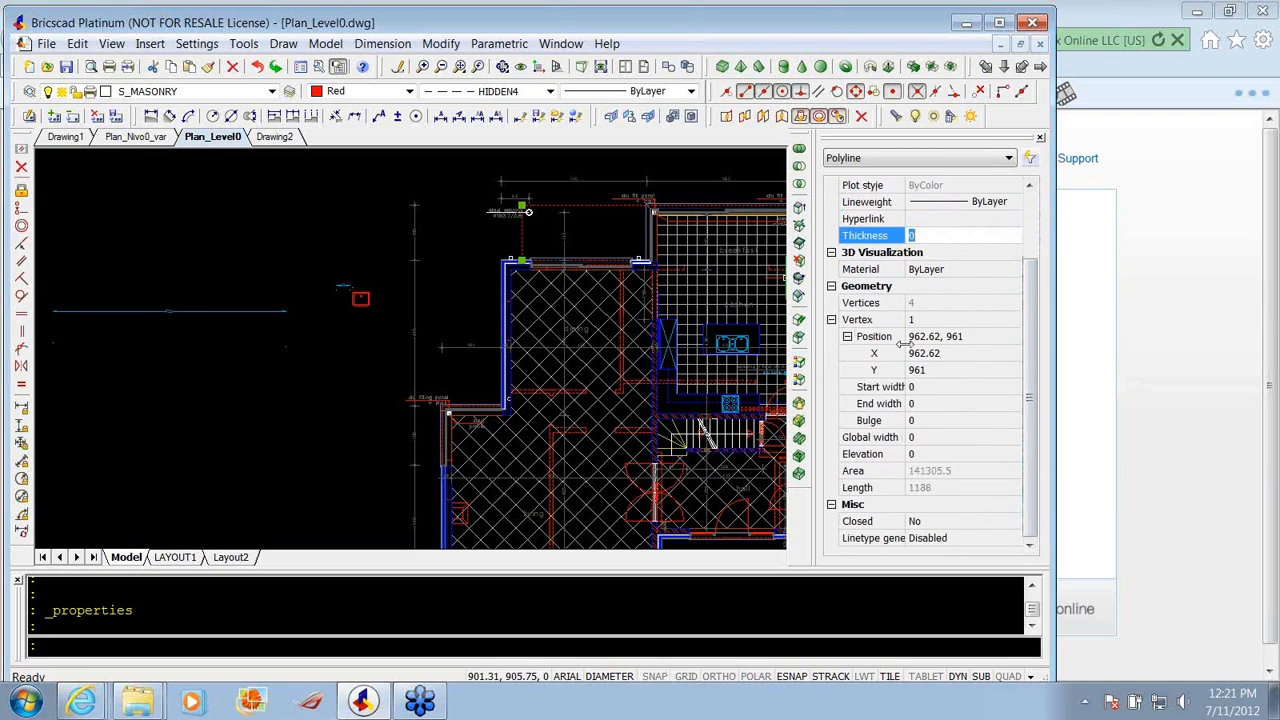
pyautogui.moveTo(903, 342); pyautogui.dragTo(938, 349)
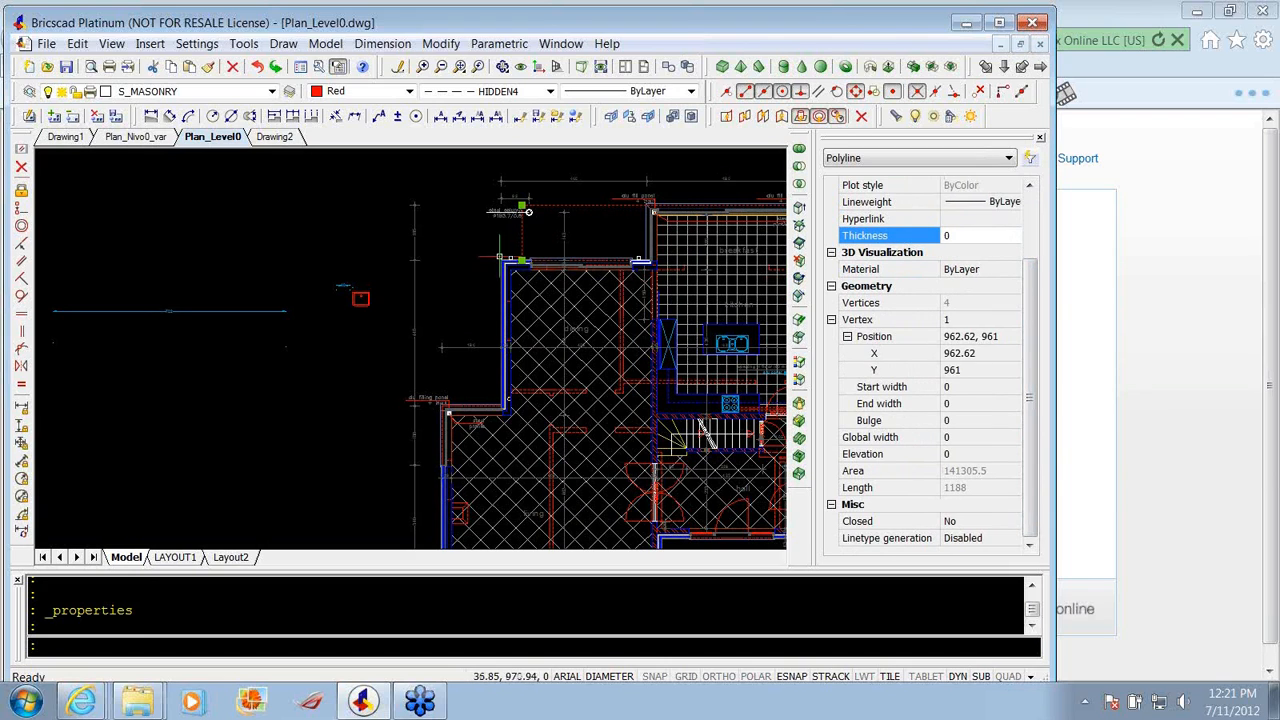
# Look over the available modify commands and the parametric constraint commands.
pyautogui.scroll(-2, 486, 257)
pyautogui.scroll(-2, 586, 256)
pyautogui.click(327, 44)
pyautogui.click(440, 44)
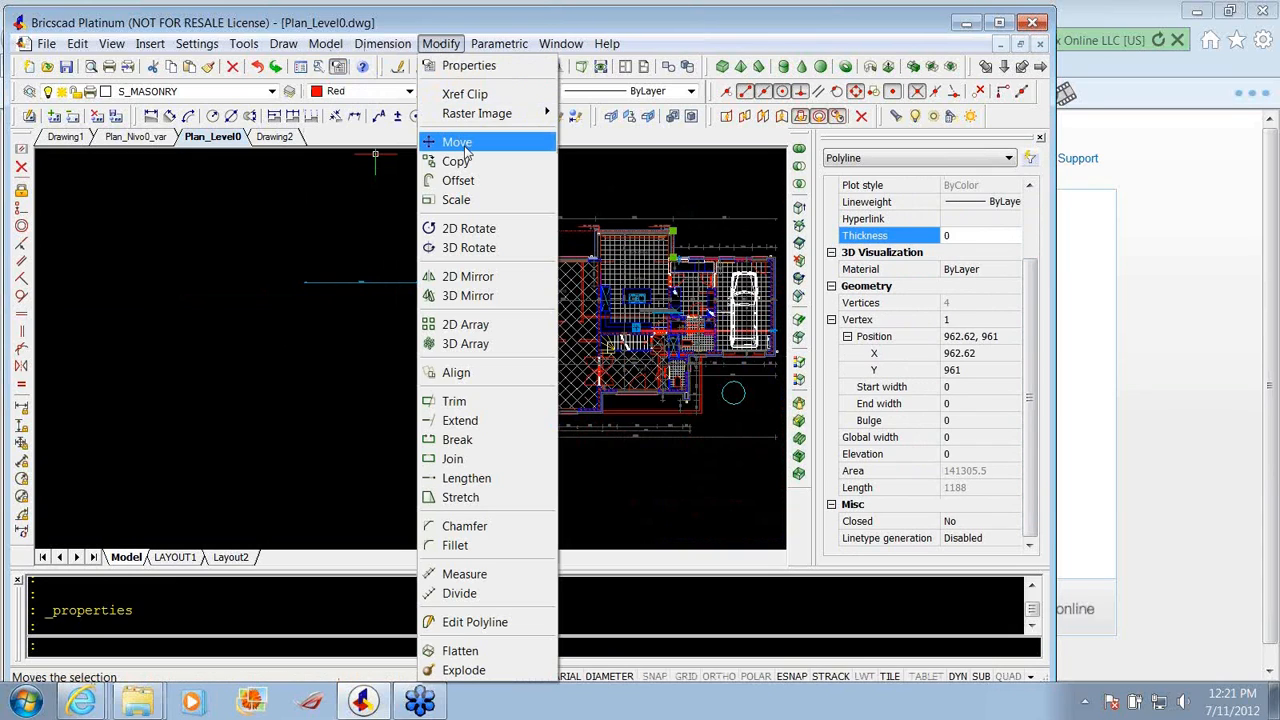
pyautogui.moveTo(463, 127)
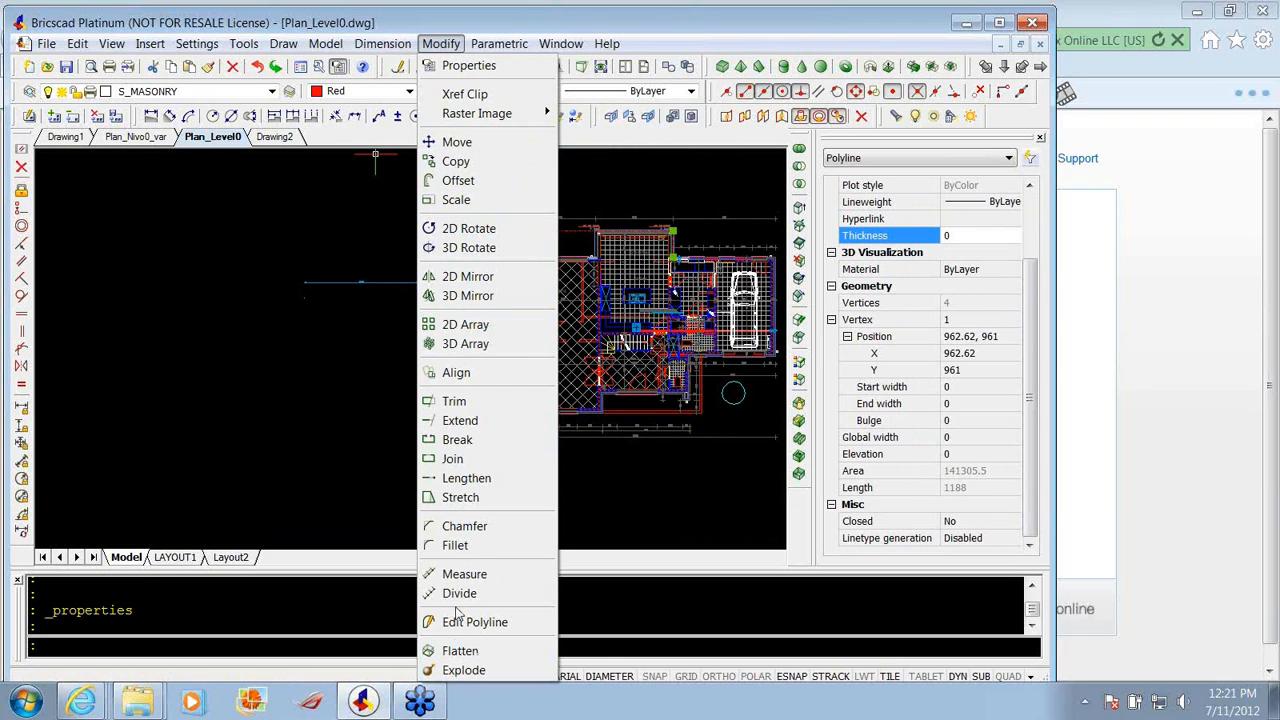
pyautogui.click(504, 48)
pyautogui.click(504, 48)
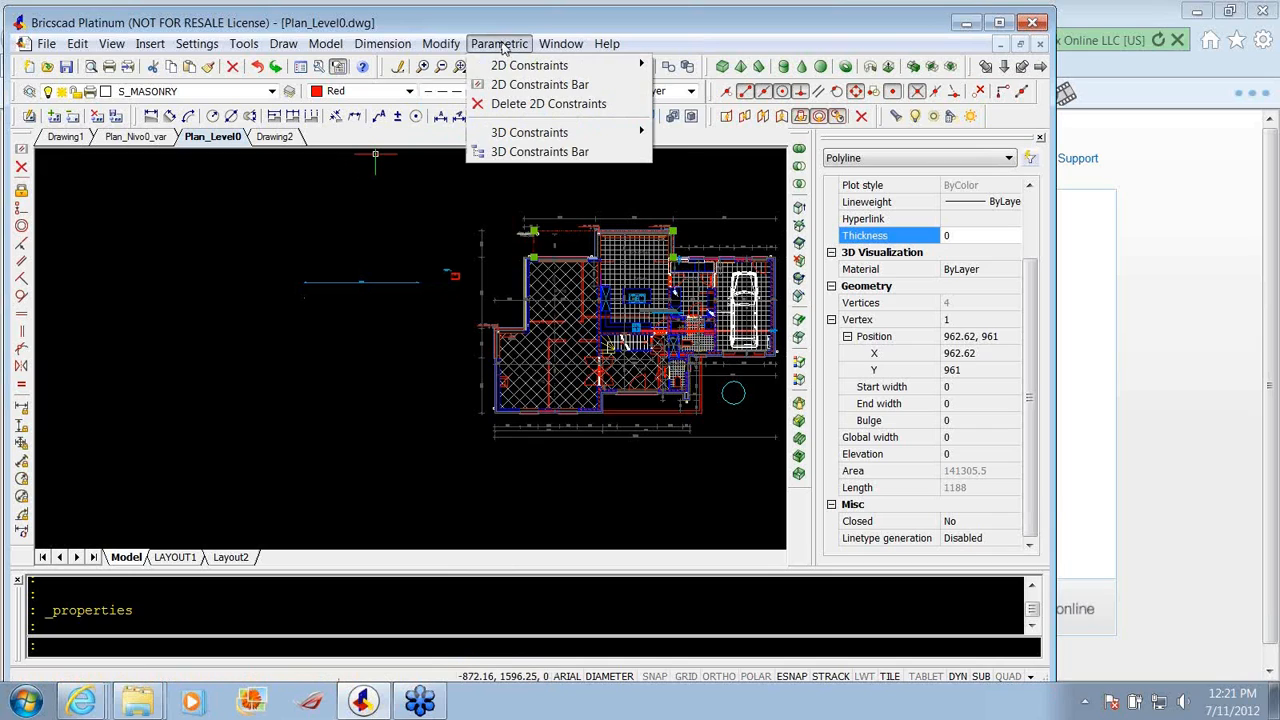
# Switch among the open drawings, going to Drawing1 and ending on Drawing2.
pyautogui.moveTo(566, 45)
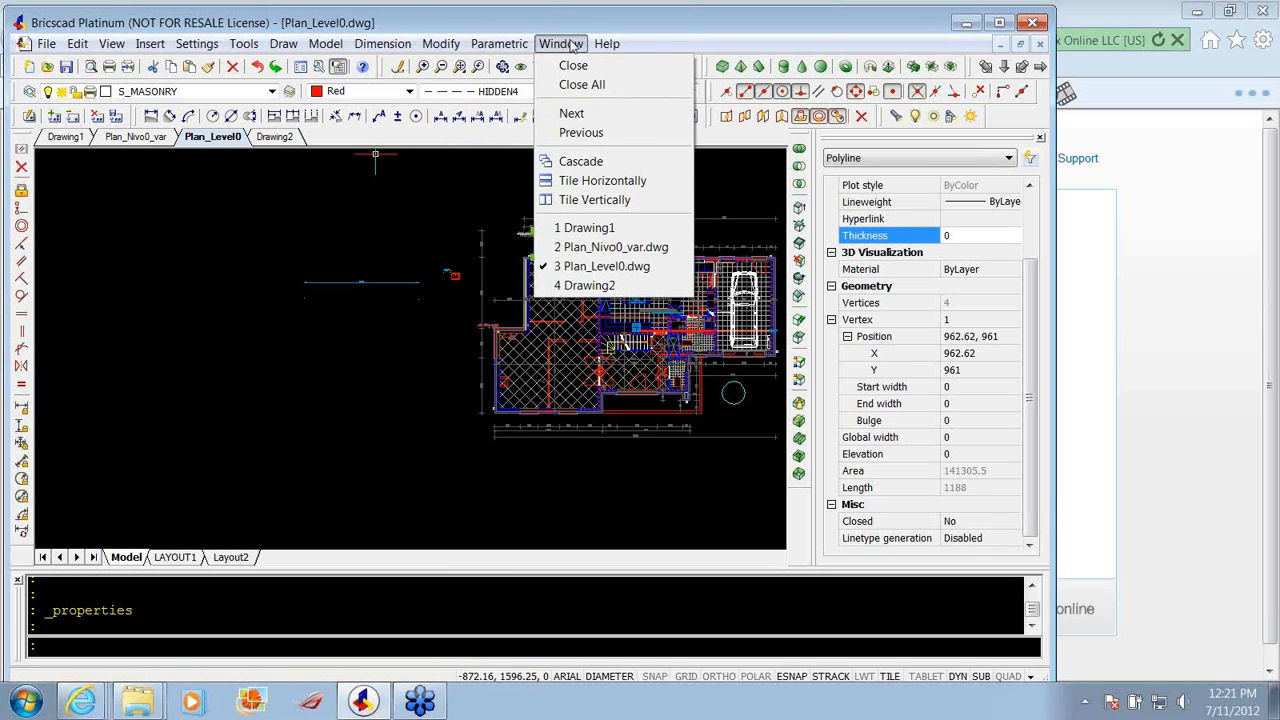
pyautogui.click(567, 230)
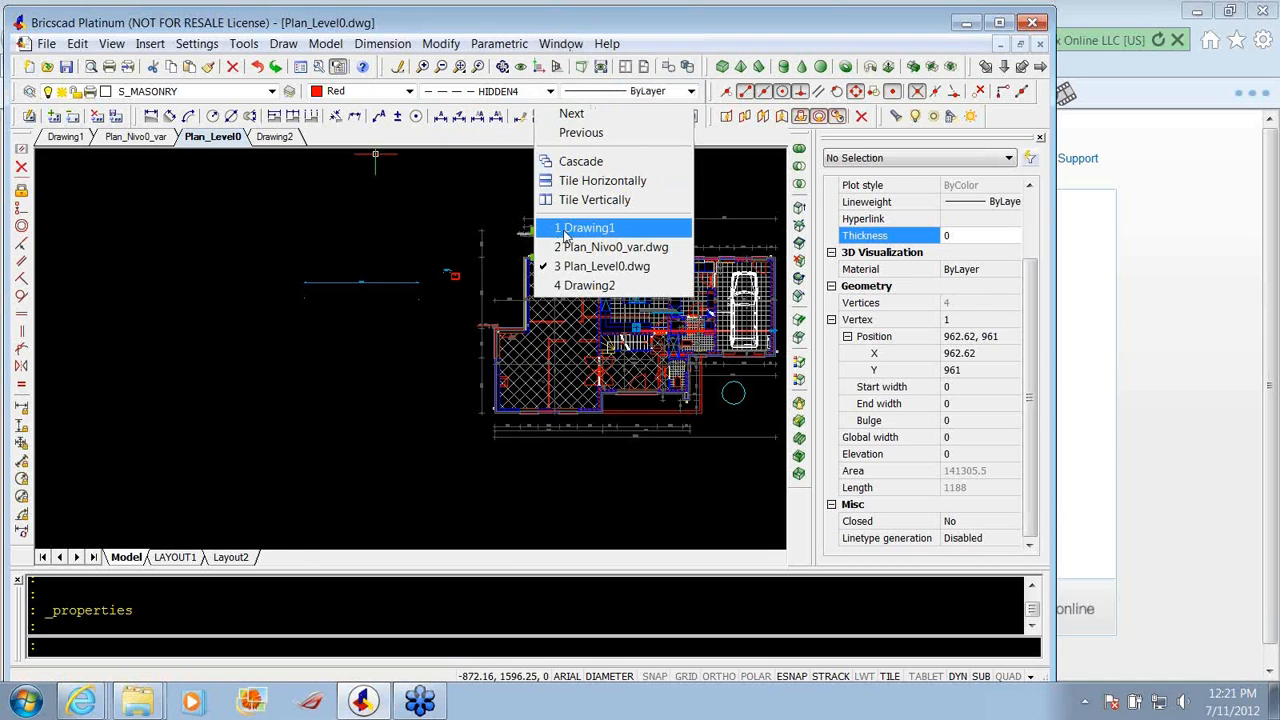
pyautogui.click(561, 43)
pyautogui.click(585, 286)
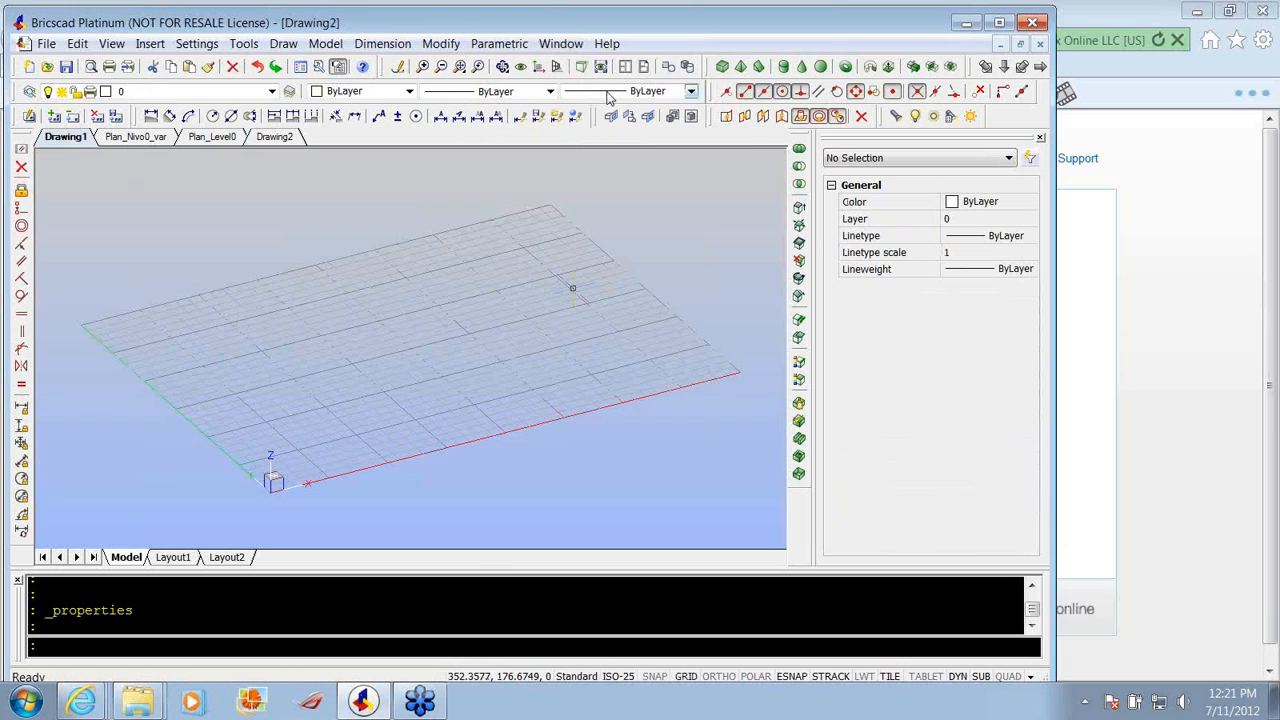
# Look over the help commands and maximize the BricsCAD window.
pyautogui.click(607, 43)
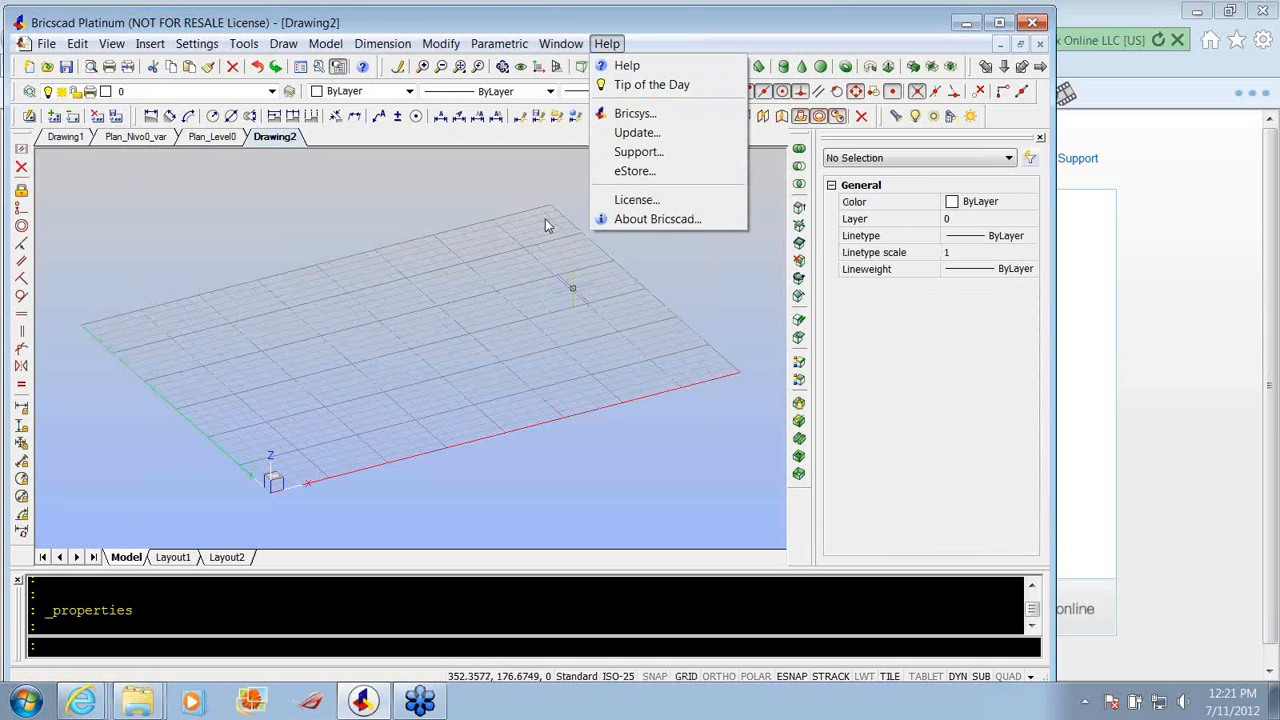
pyautogui.click(392, 204)
pyautogui.click(574, 275)
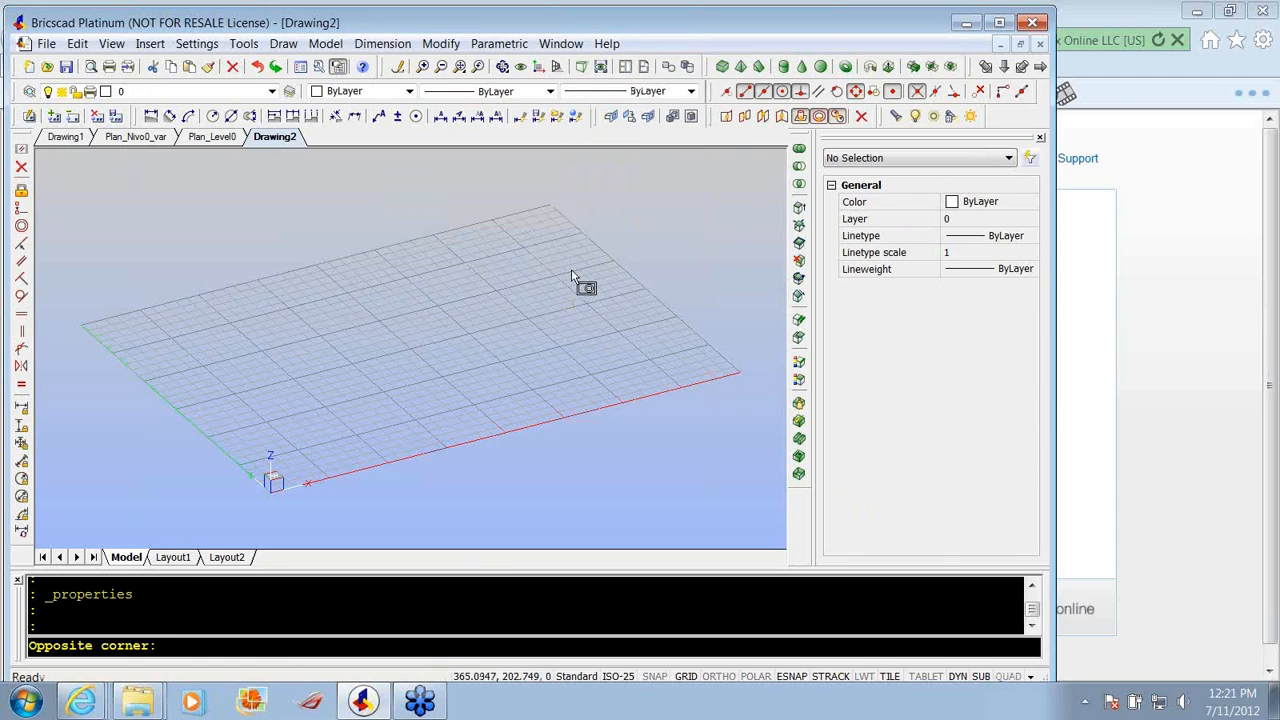
pyautogui.click(999, 24)
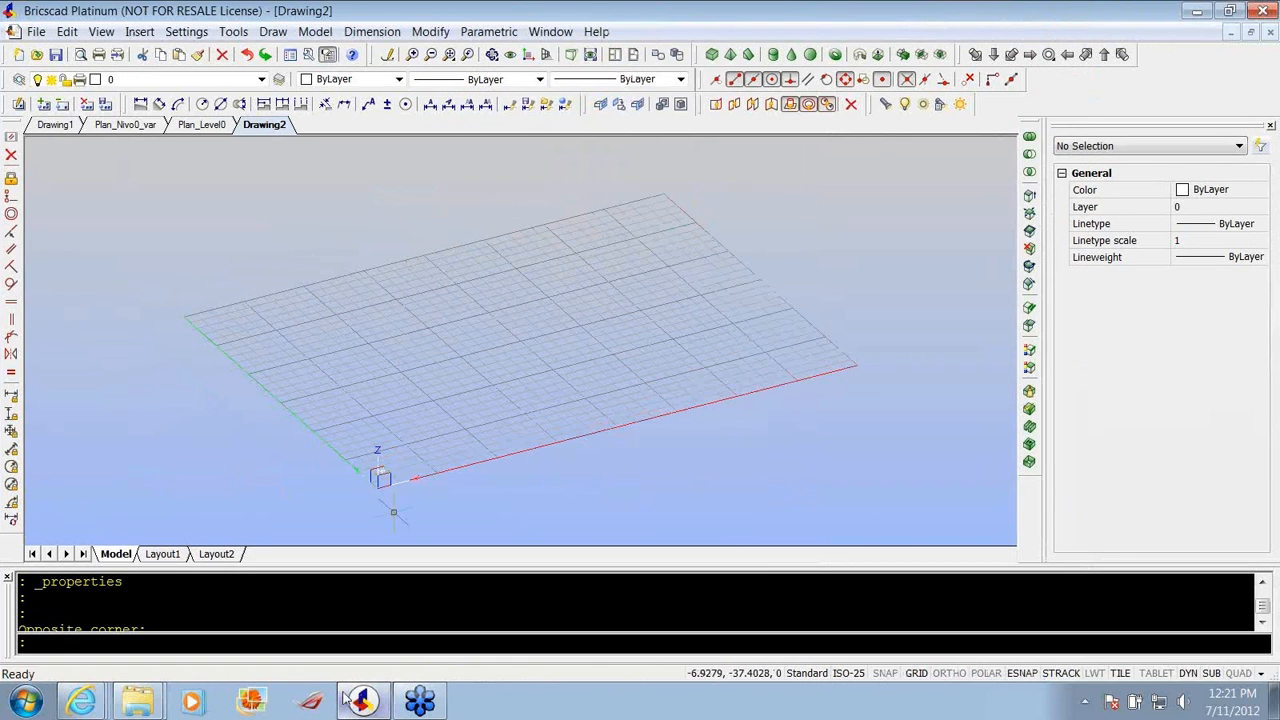
pyautogui.scroll(-2, 332, 254)
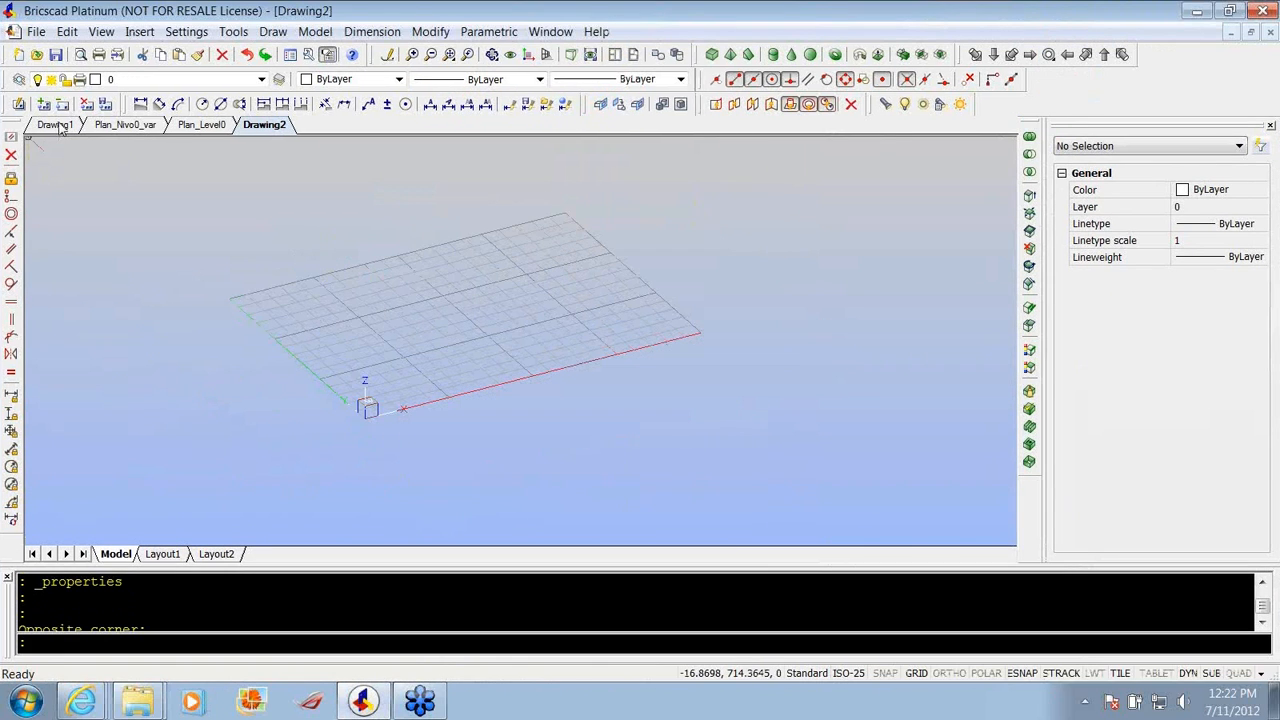
# Switch to Drawing1 and close that drawing.
pyautogui.click(55, 124)
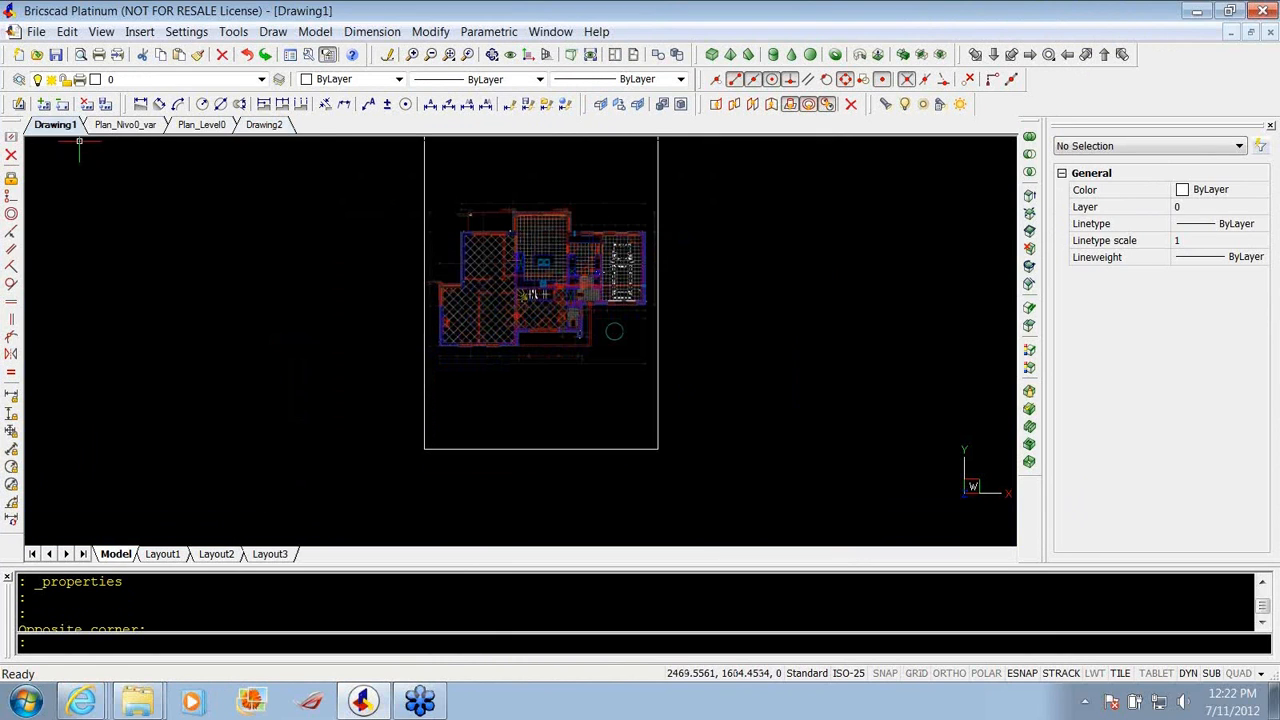
pyautogui.rightClick(58, 125)
pyautogui.click(65, 134)
pyautogui.click(670, 395)
# Create a new drawing from the Default-cm template.
pyautogui.hotkey('ctrl', 'n')
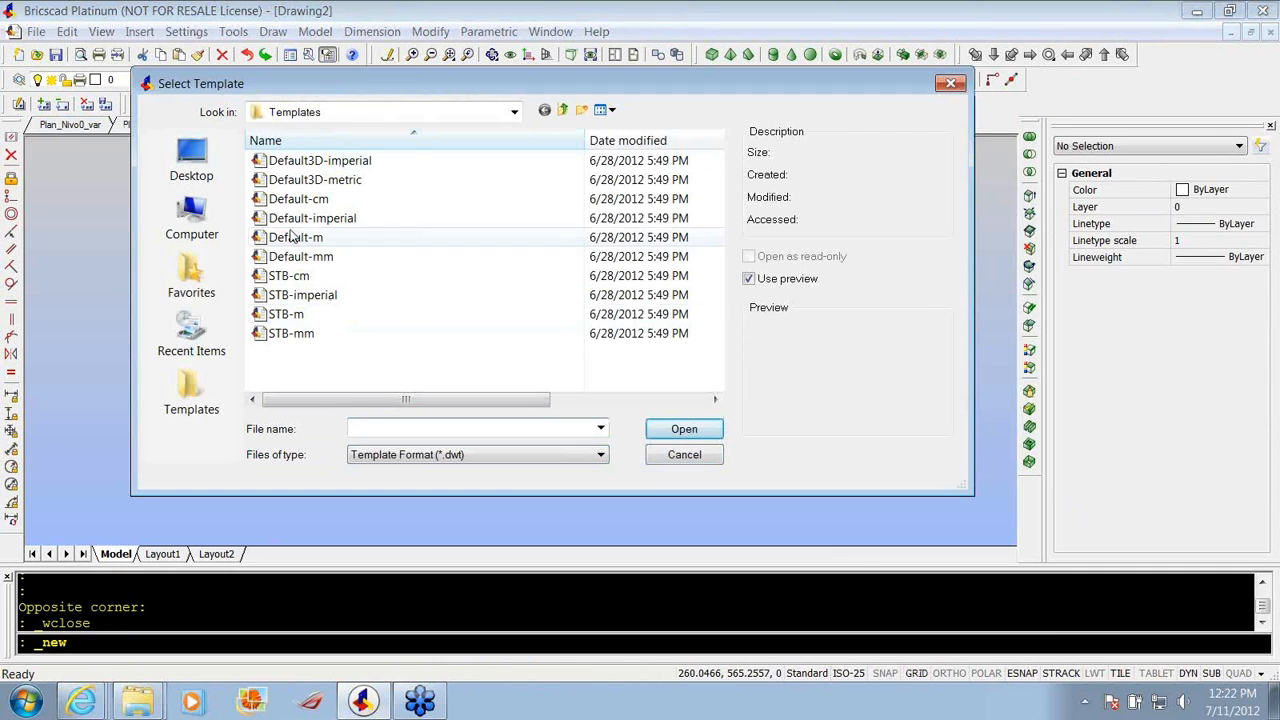
pyautogui.click(292, 205)
pyautogui.doubleClick(292, 205)
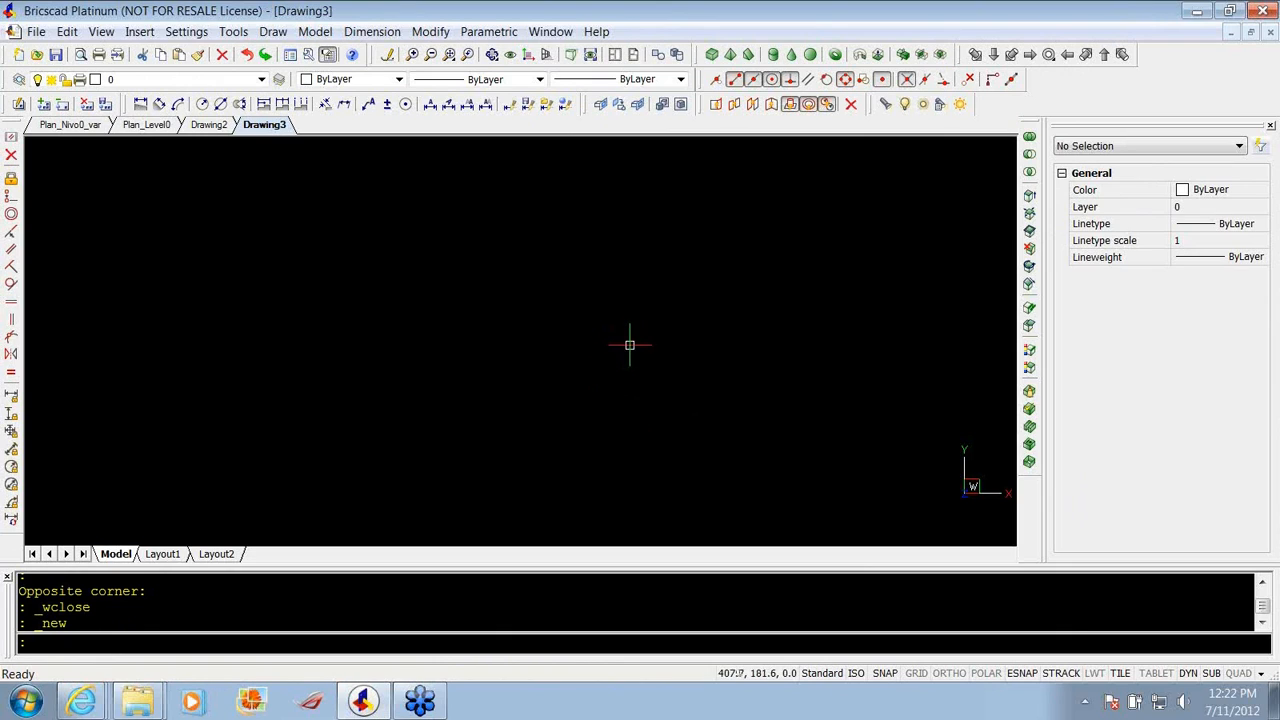
pyautogui.press('Escape')
pyautogui.press('Escape')
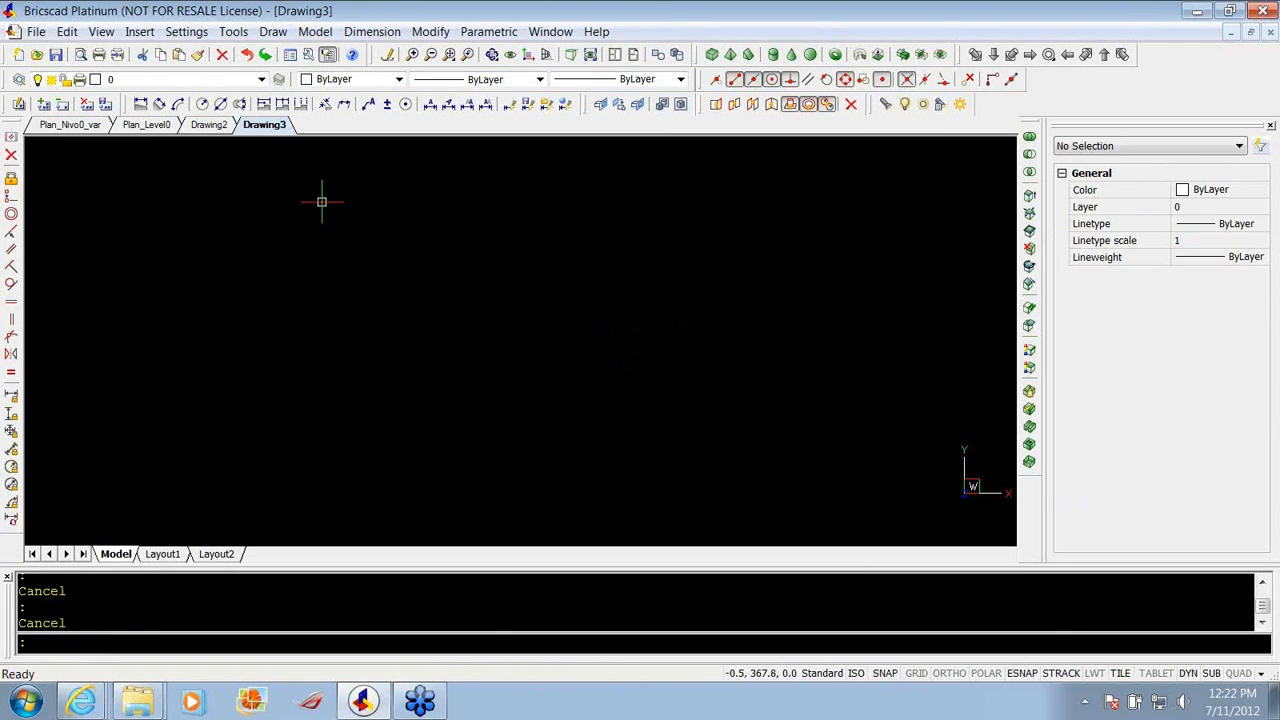
# Draw a horizontal line 100 units long at an angle of 0 degrees in the empty drawing.
pyautogui.write('1')
pyautogui.press('Return')
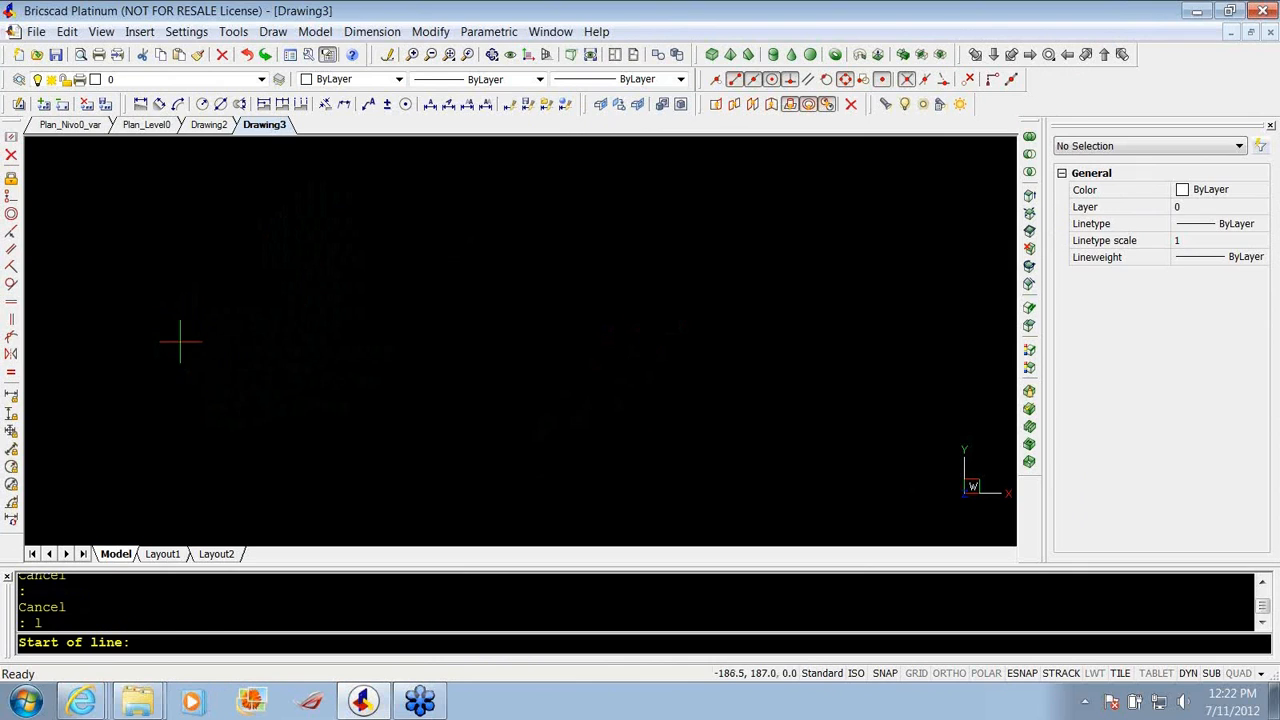
pyautogui.click(180, 341)
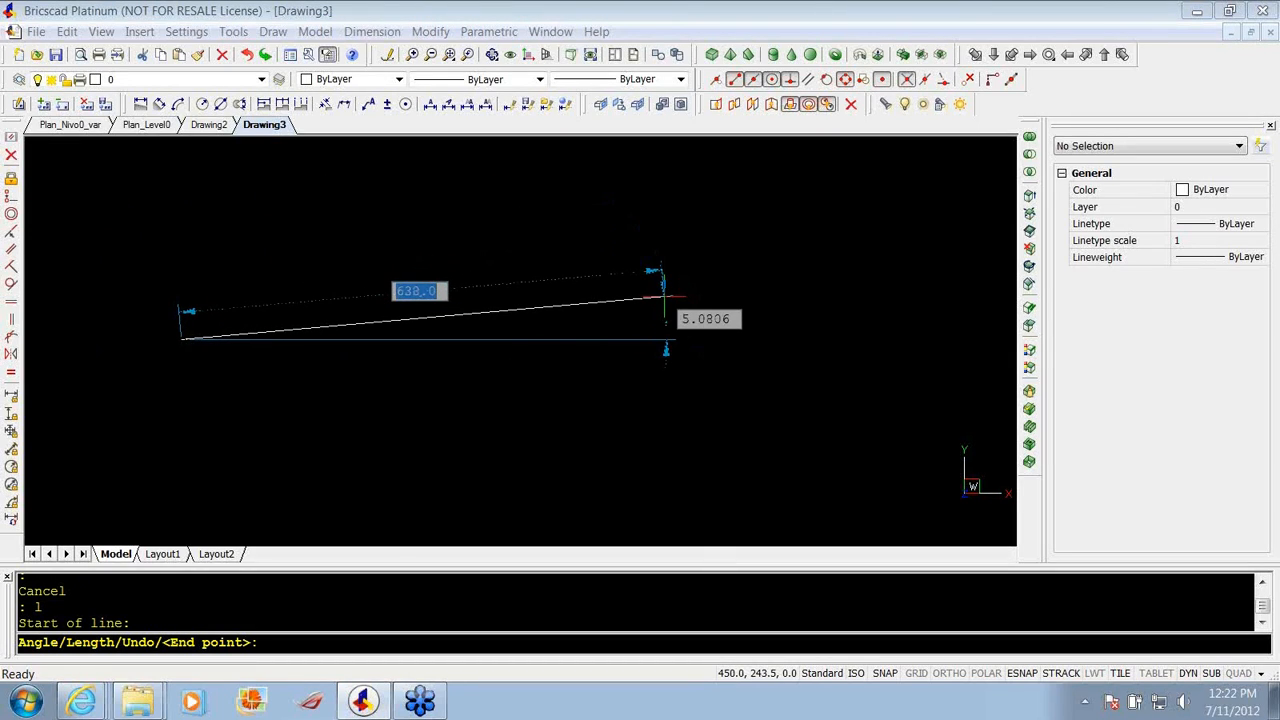
pyautogui.write('100')
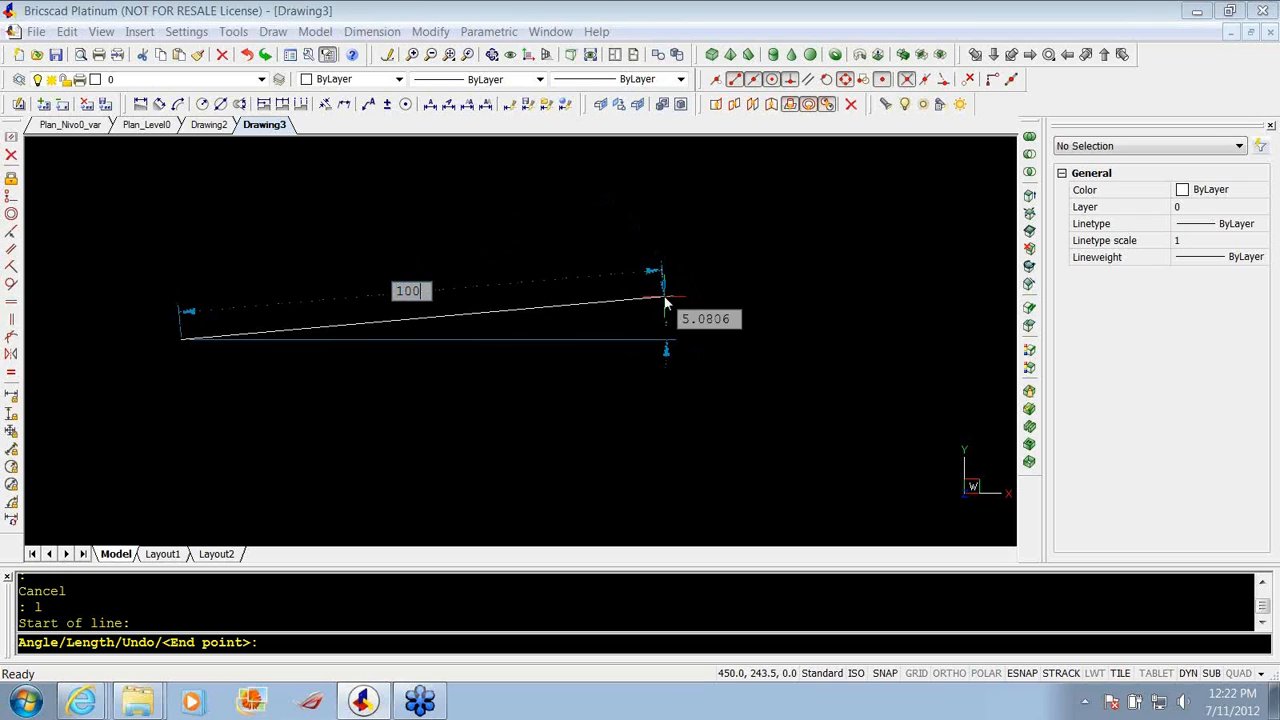
pyautogui.press('Tab')
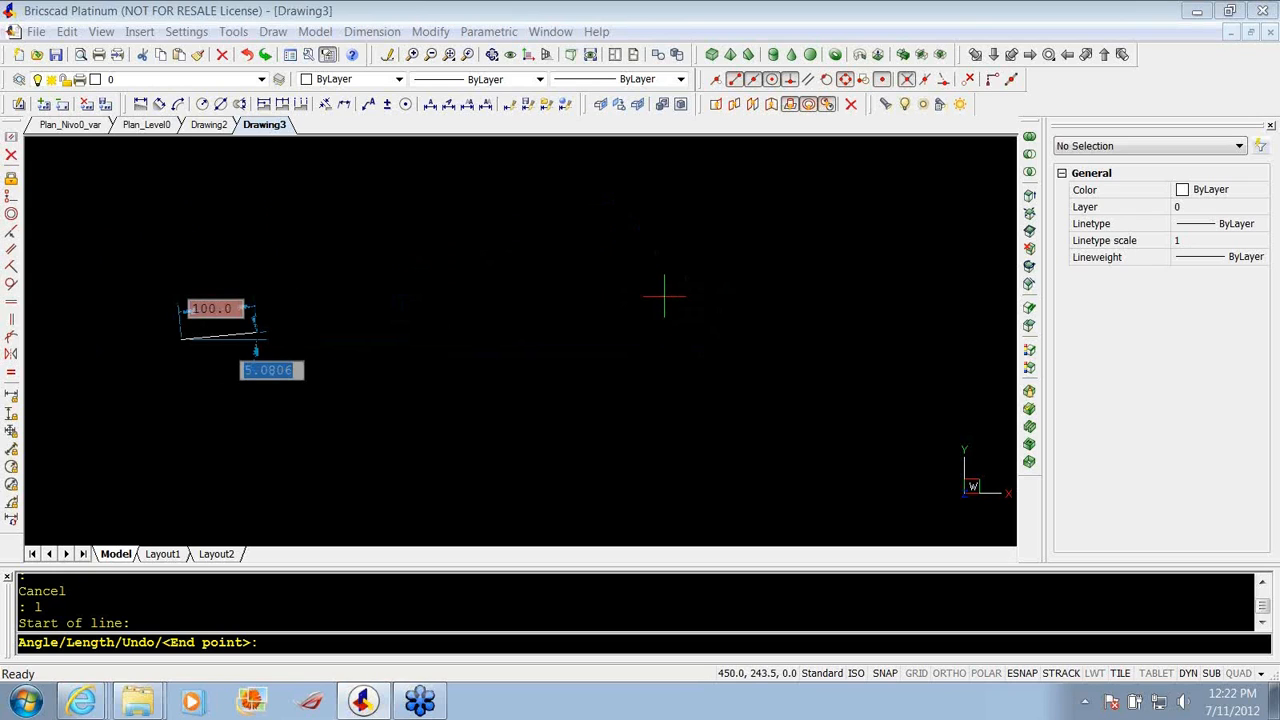
pyautogui.write('0')
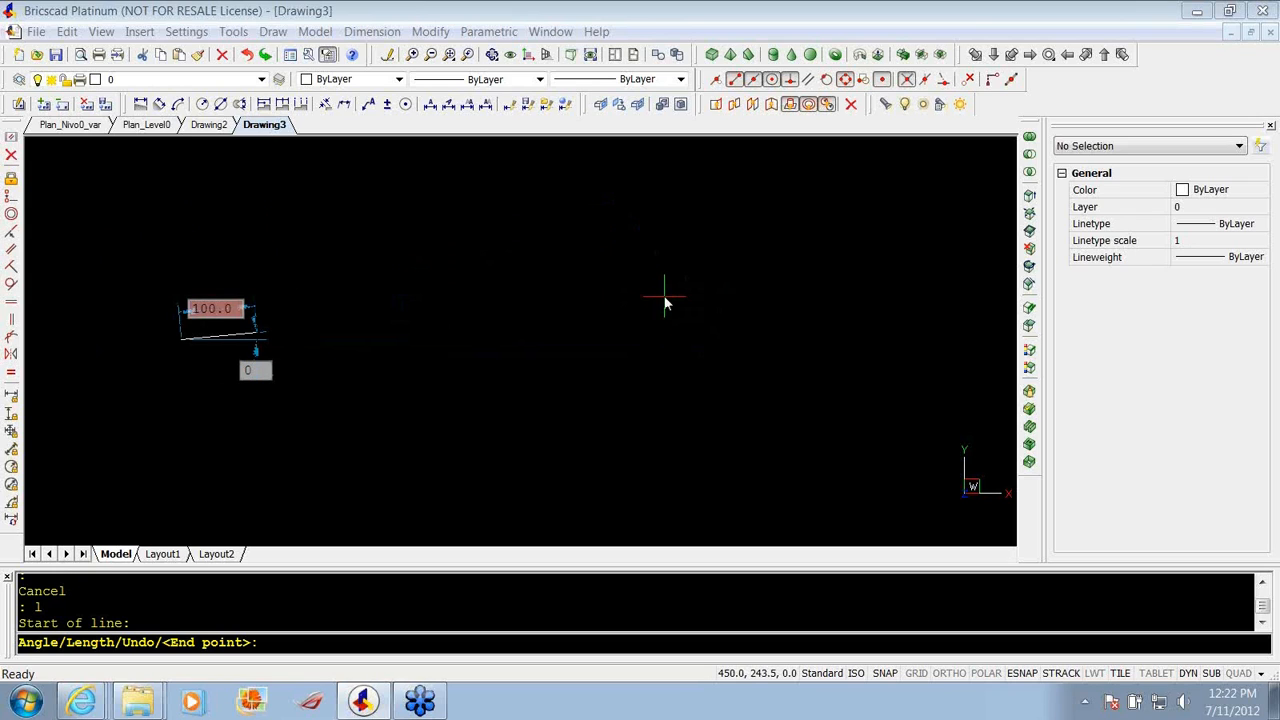
pyautogui.press('Return')
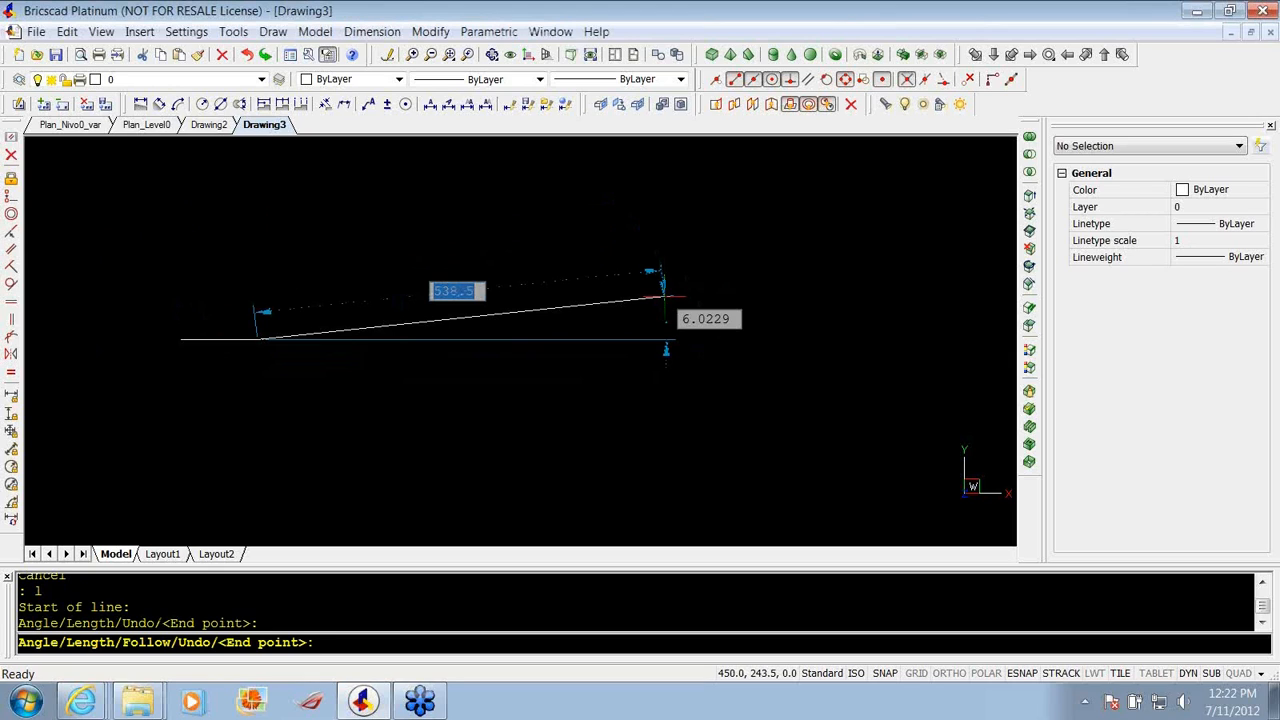
pyautogui.press('Return')
# Draw a circle with a radius of 20 above the start of the horizontal line.
pyautogui.scroll(5, 87, 351)
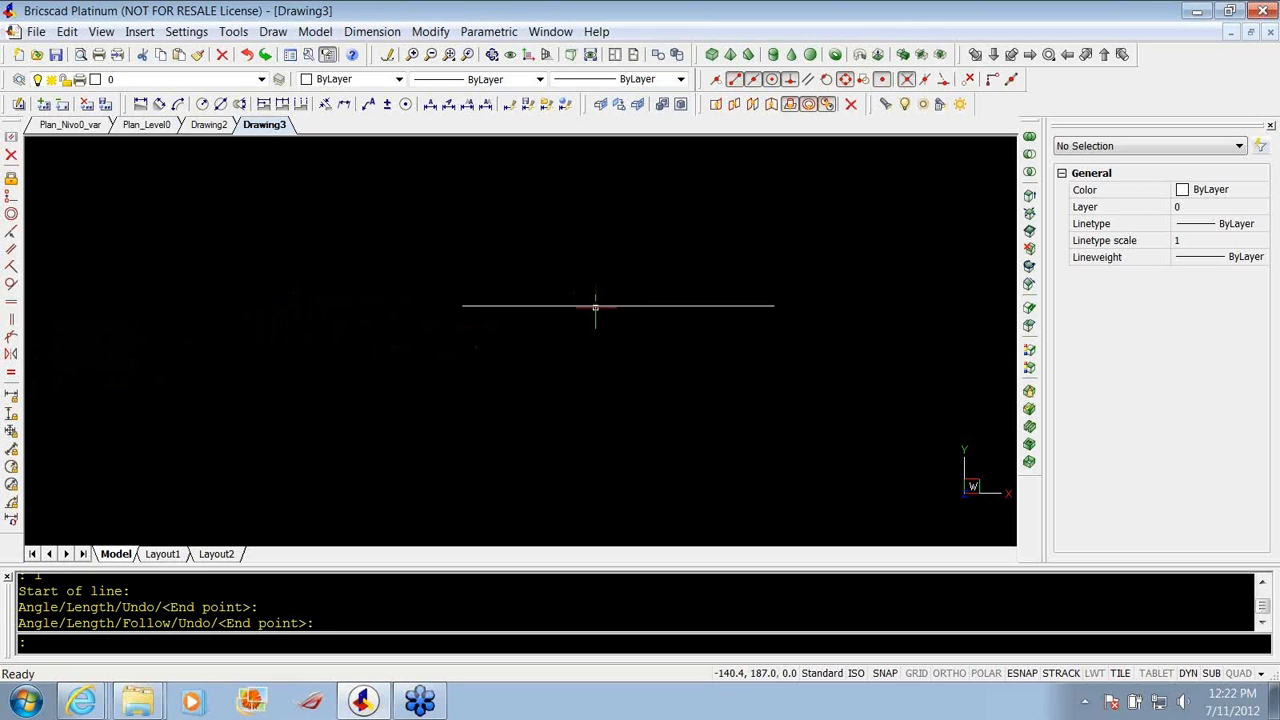
pyautogui.scroll(5, 645, 297)
pyautogui.moveTo(666, 303); pyautogui.dragTo(517, 303, button='middle')
pyautogui.scroll(-2, 530, 295)
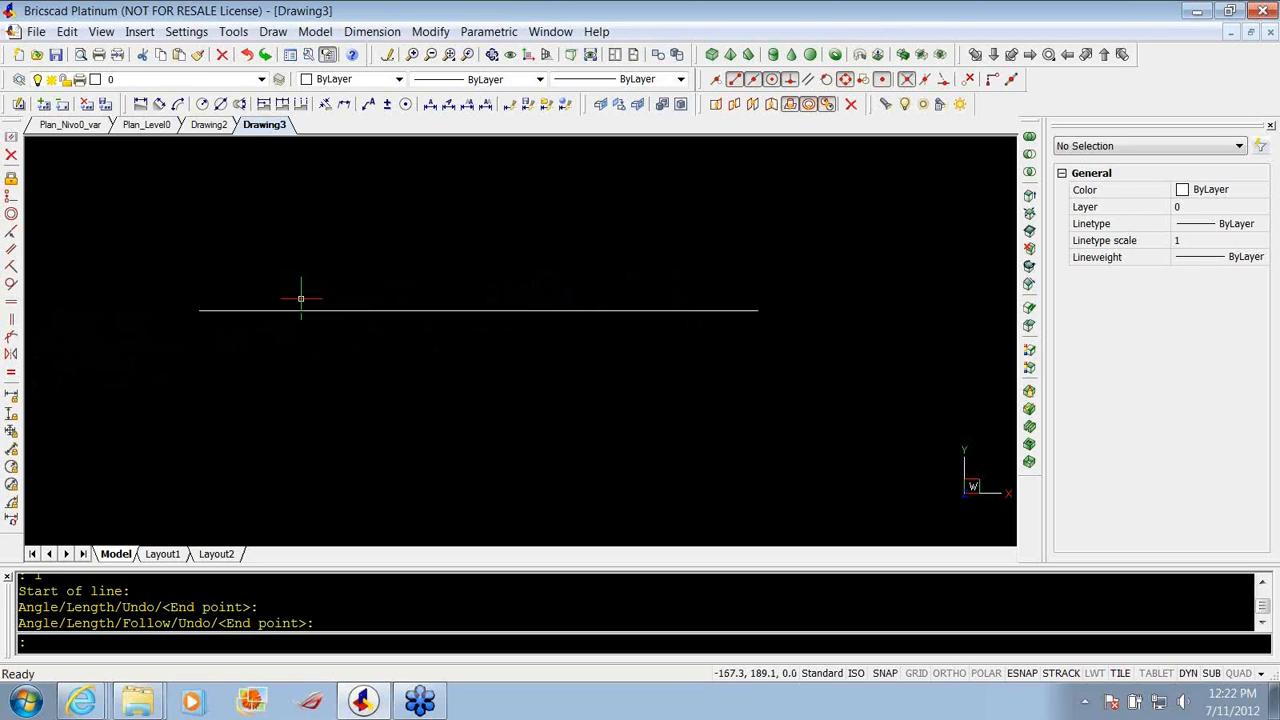
pyautogui.scroll(-2, 357, 300)
pyautogui.moveTo(358, 295); pyautogui.dragTo(434, 417, button='middle')
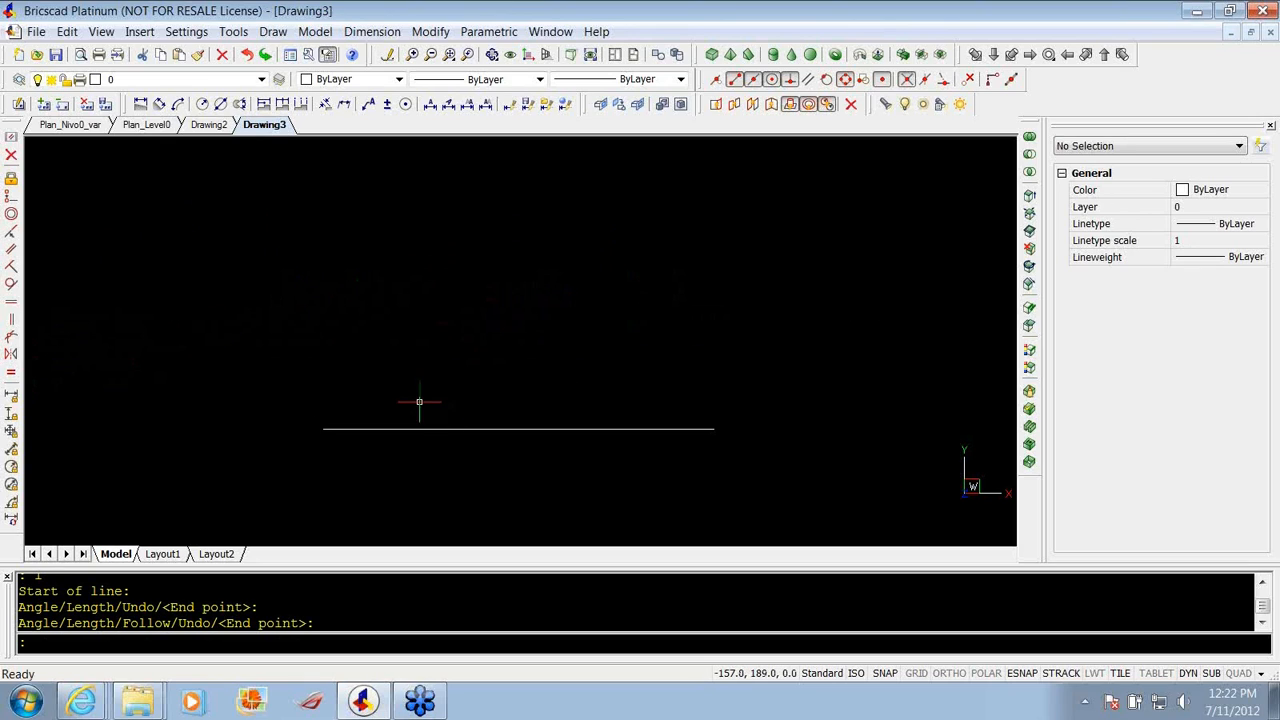
pyautogui.press('Return')
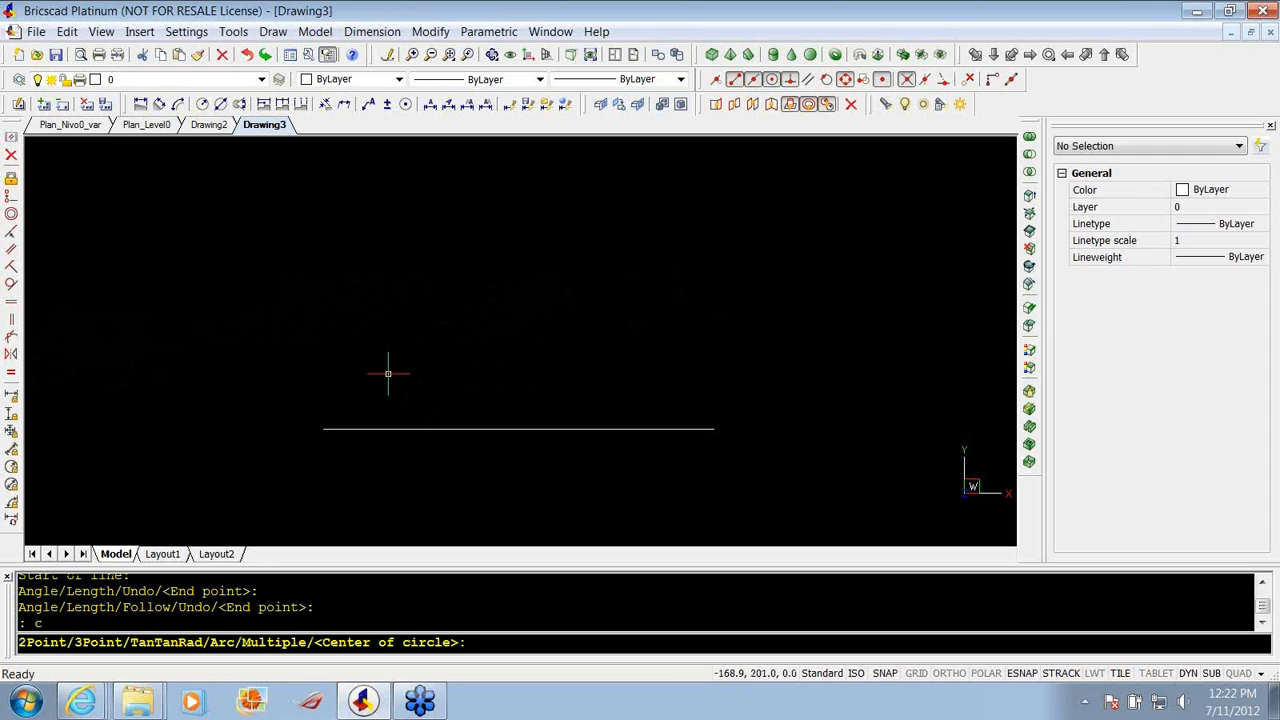
pyautogui.click(352, 243)
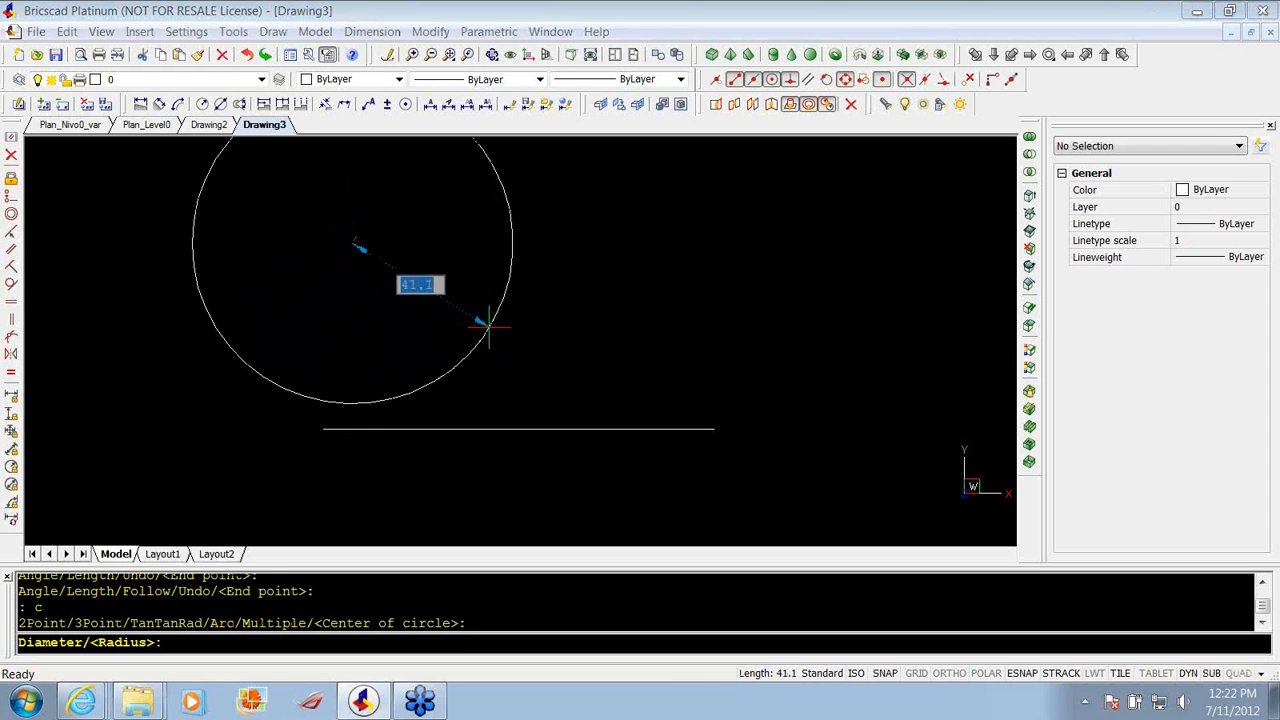
pyautogui.write('20')
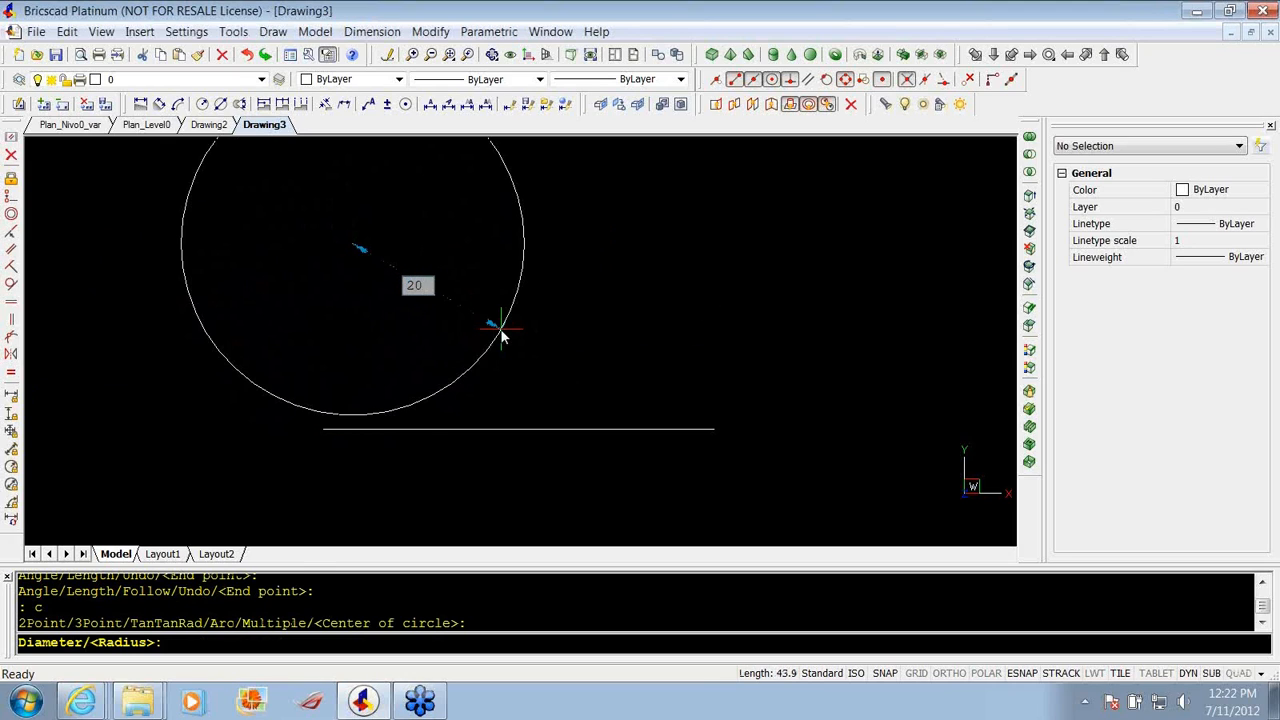
pyautogui.press('Return')
pyautogui.scroll(-2, 546, 308)
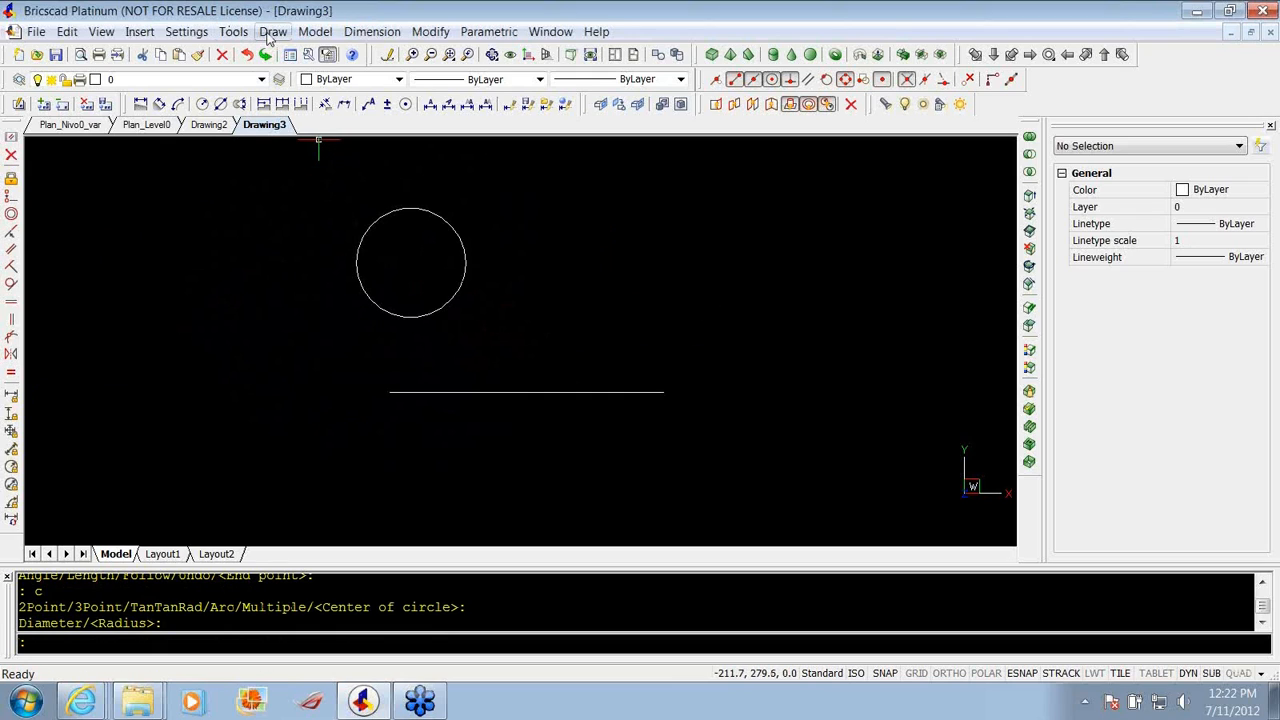
pyautogui.moveTo(459, 245); pyautogui.dragTo(432, 242, button='middle')
pyautogui.scroll(-3, 432, 242)
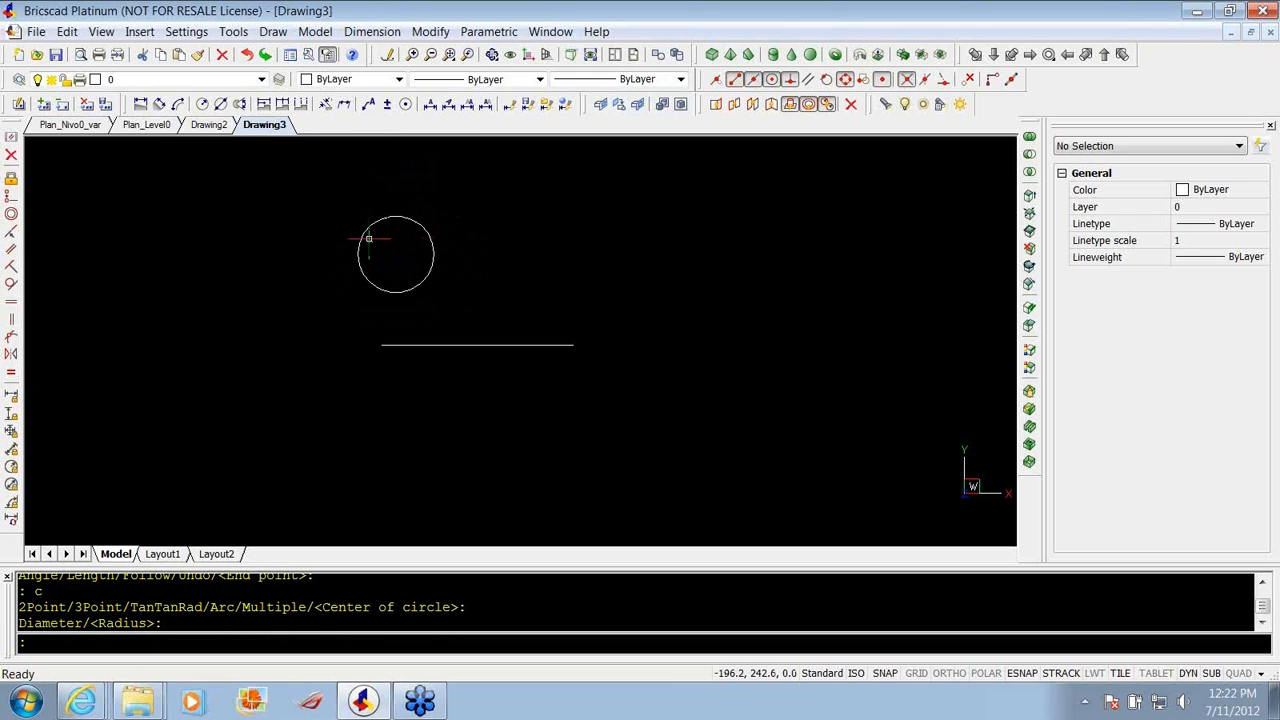
pyautogui.scroll(4, 483, 274)
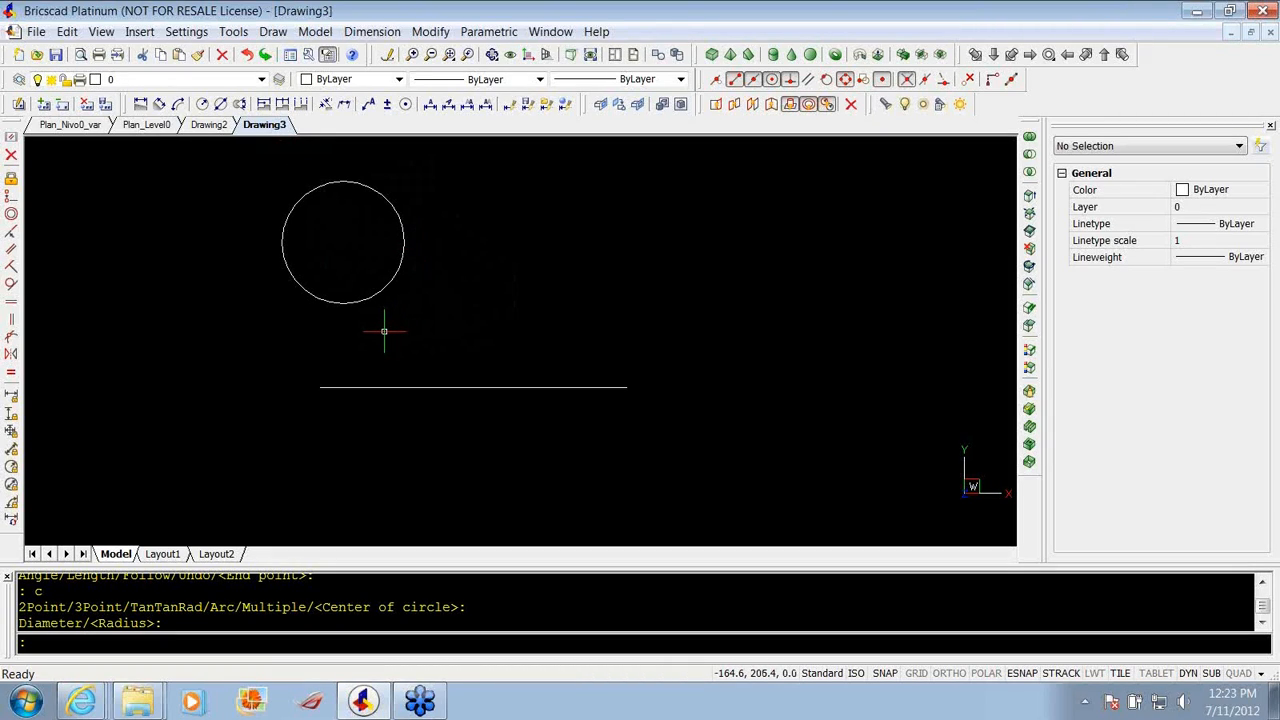
pyautogui.scroll(-2, 471, 323)
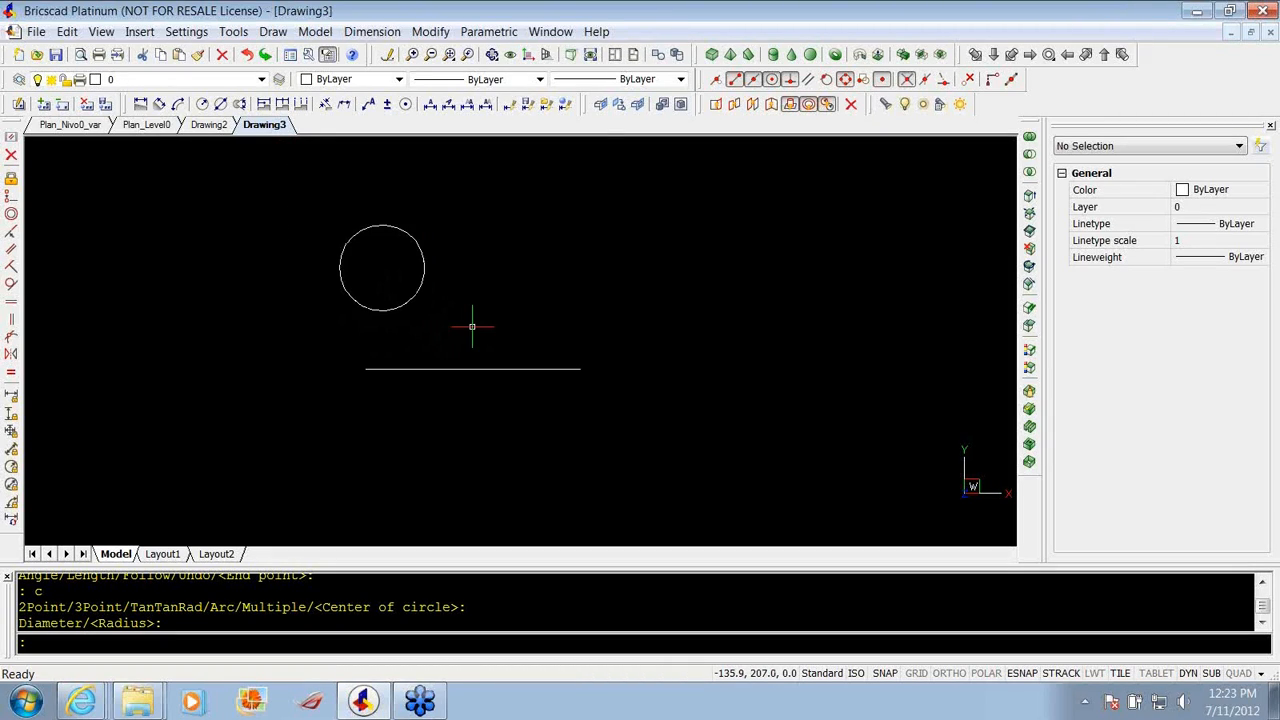
pyautogui.moveTo(497, 323); pyautogui.dragTo(547, 340, button='middle')
# Display the tool palettes with the toolpalettes command.
pyautogui.press('Escape')
pyautogui.press('Escape')
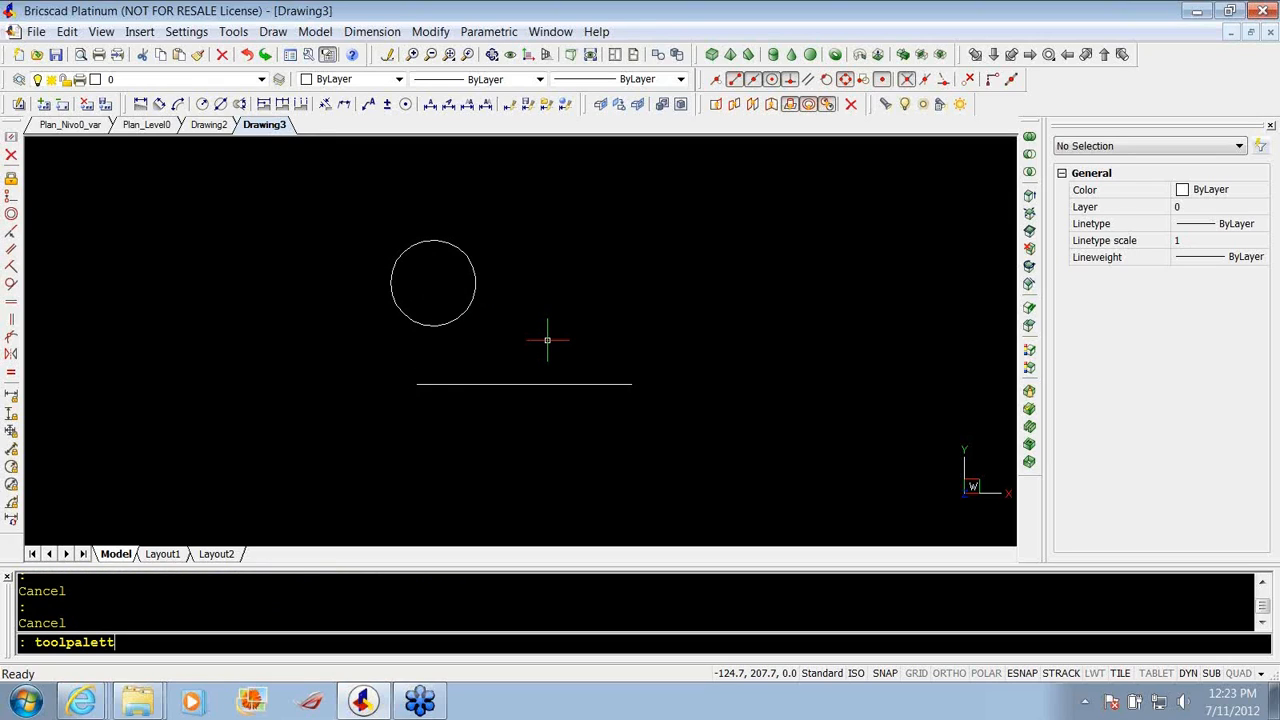
pyautogui.write('s')
pyautogui.press('Return')
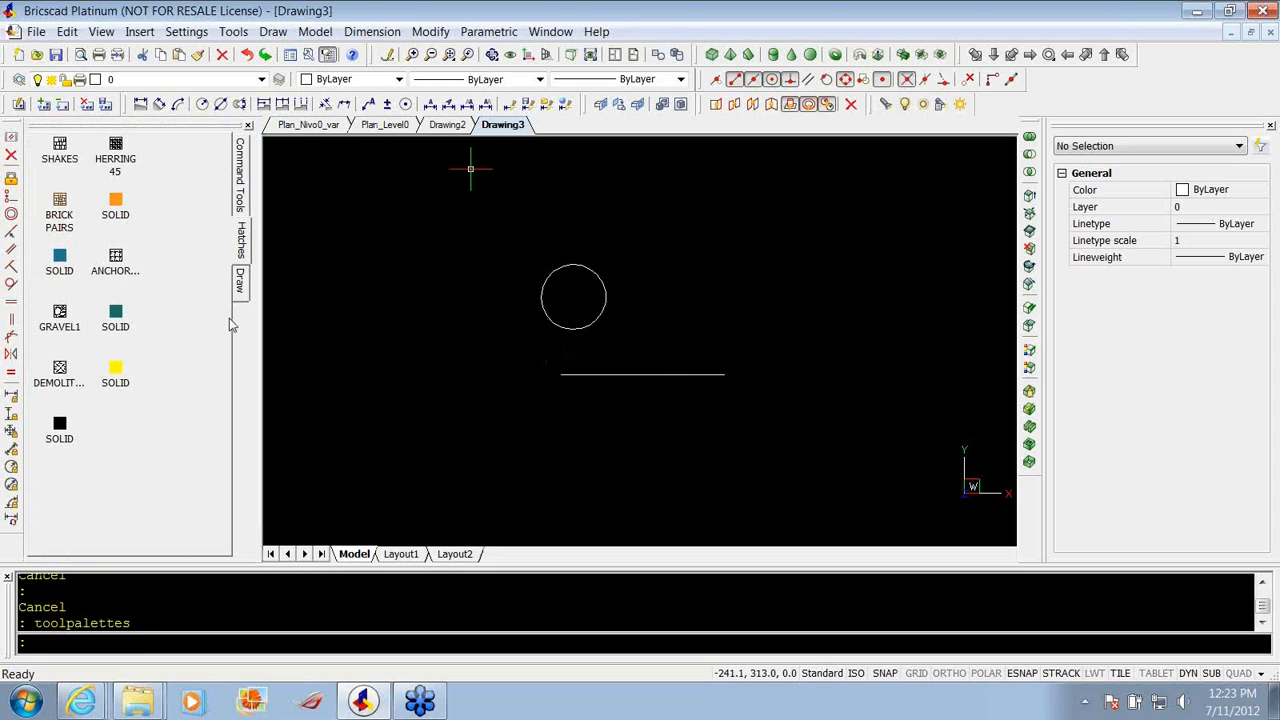
# Use the Line tool from the Command Tools palette to draw one slanted line above and beside the circle.
pyautogui.click(244, 198)
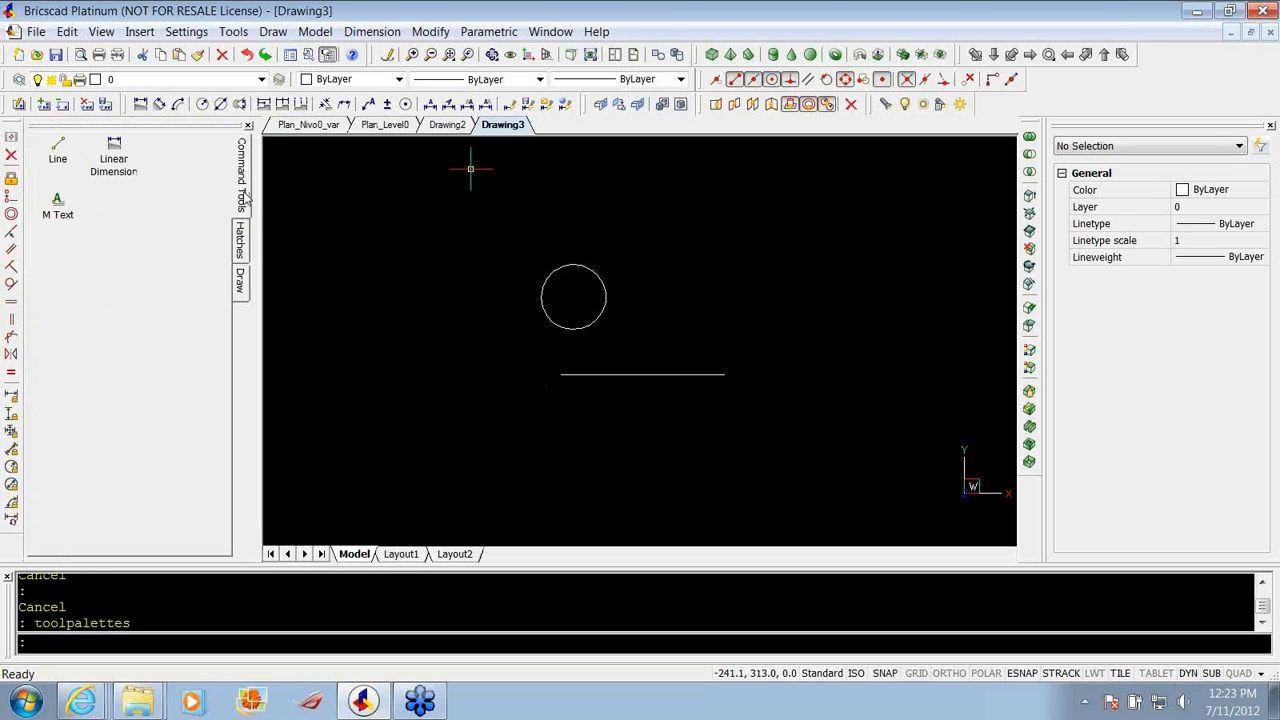
pyautogui.click(408, 312)
pyautogui.click(563, 214)
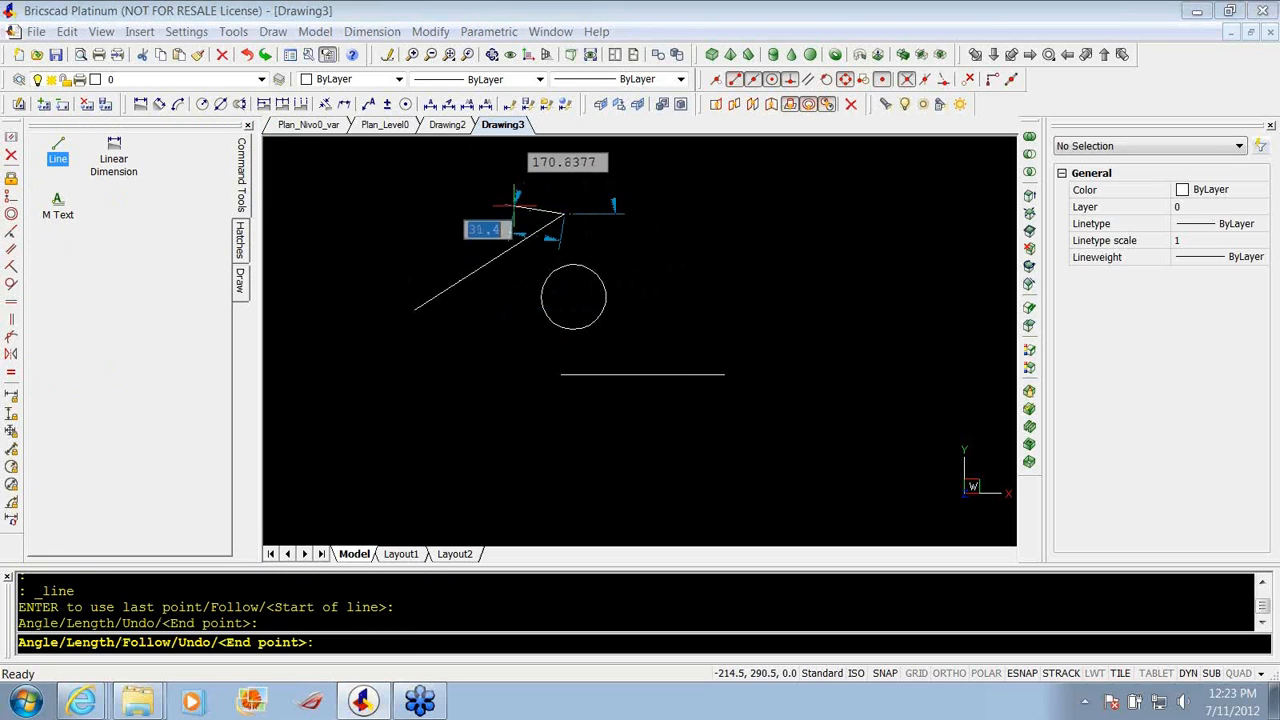
pyautogui.press('Return')
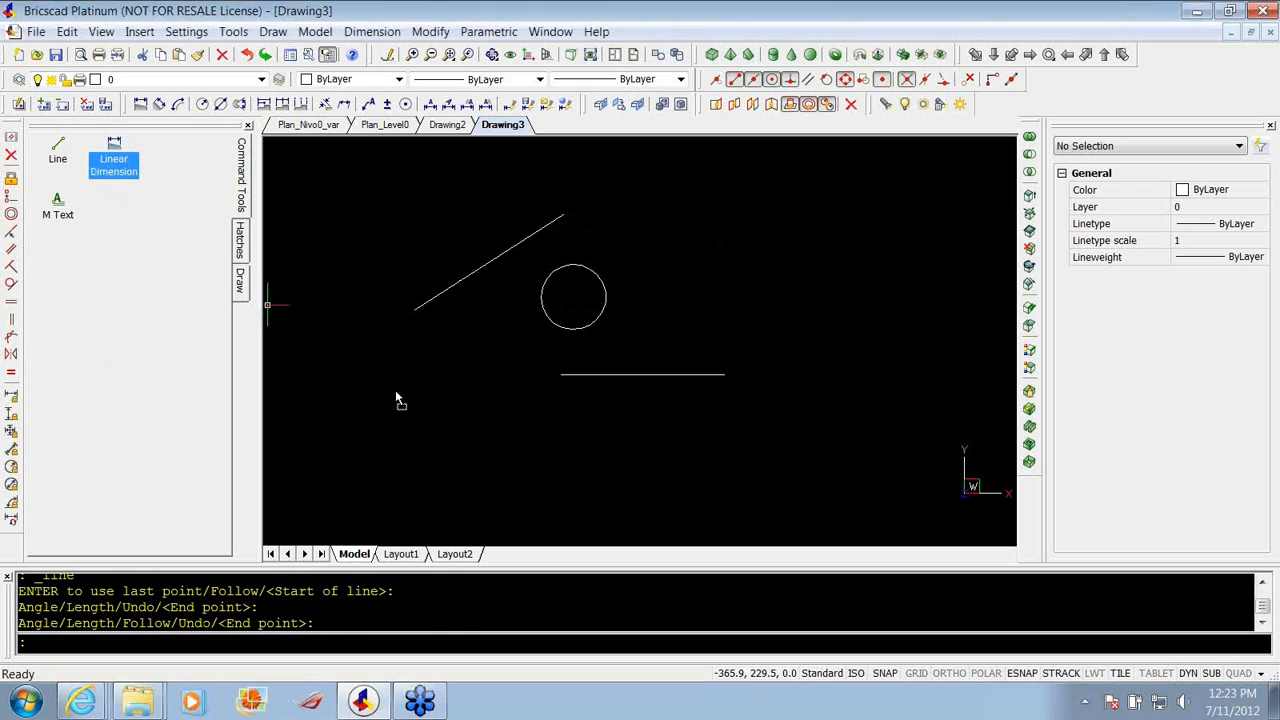
# Place a horizontal linear dimension about 77.5 units wide in the empty space below the slanted line, using the palette's Linear Dimension tool.
pyautogui.click(374, 416)
pyautogui.click(499, 407)
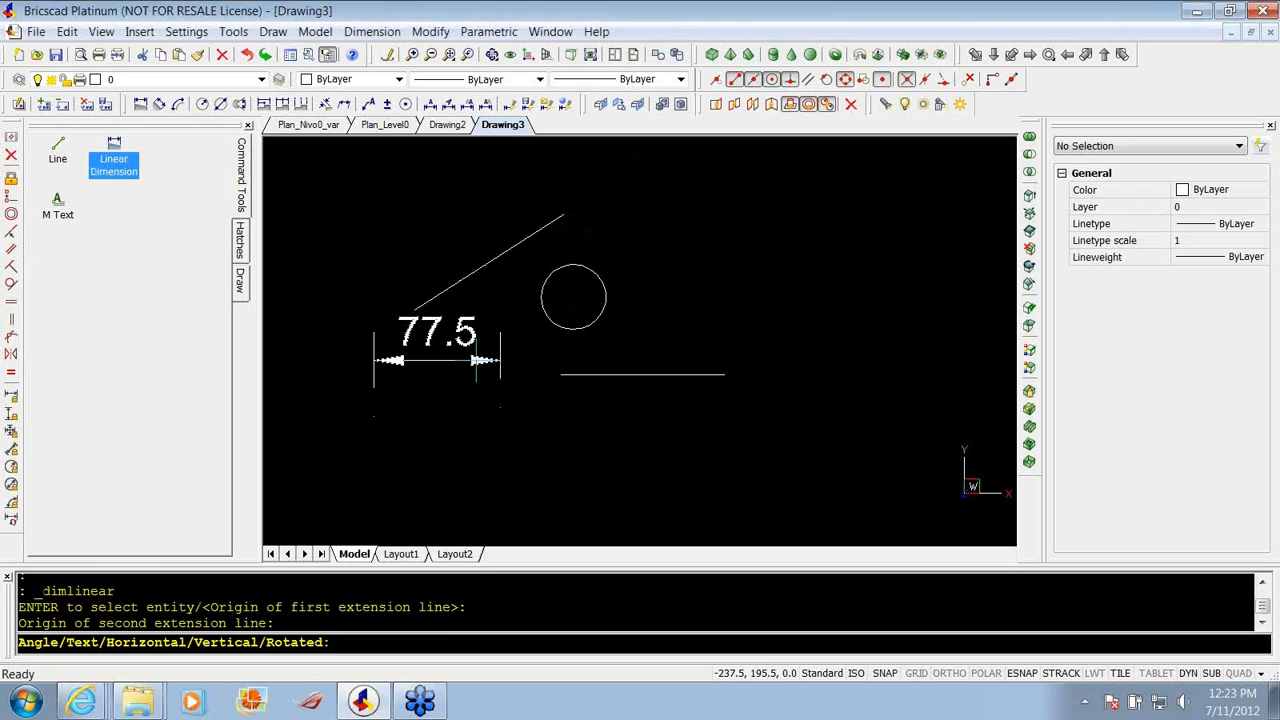
pyautogui.click(483, 360)
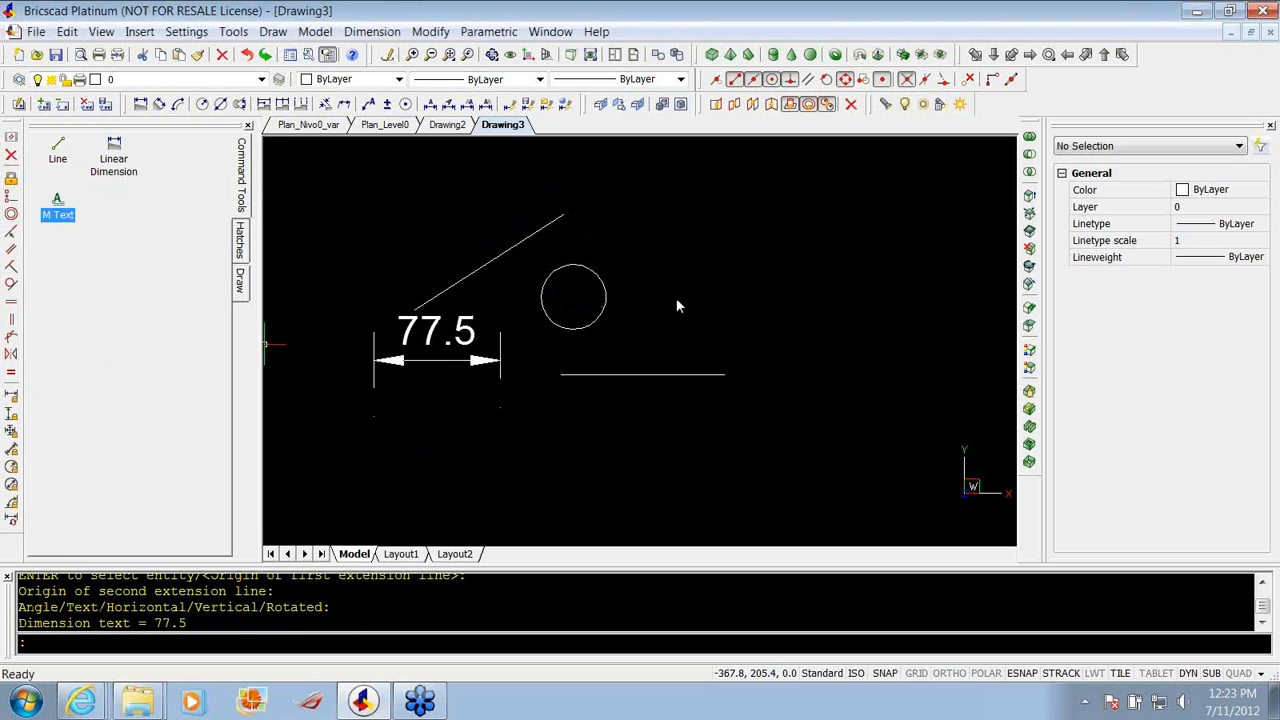
# Add the multiline text "hello world" beside the circle, keeping the Standard style.
pyautogui.click(645, 265)
pyautogui.click(864, 340)
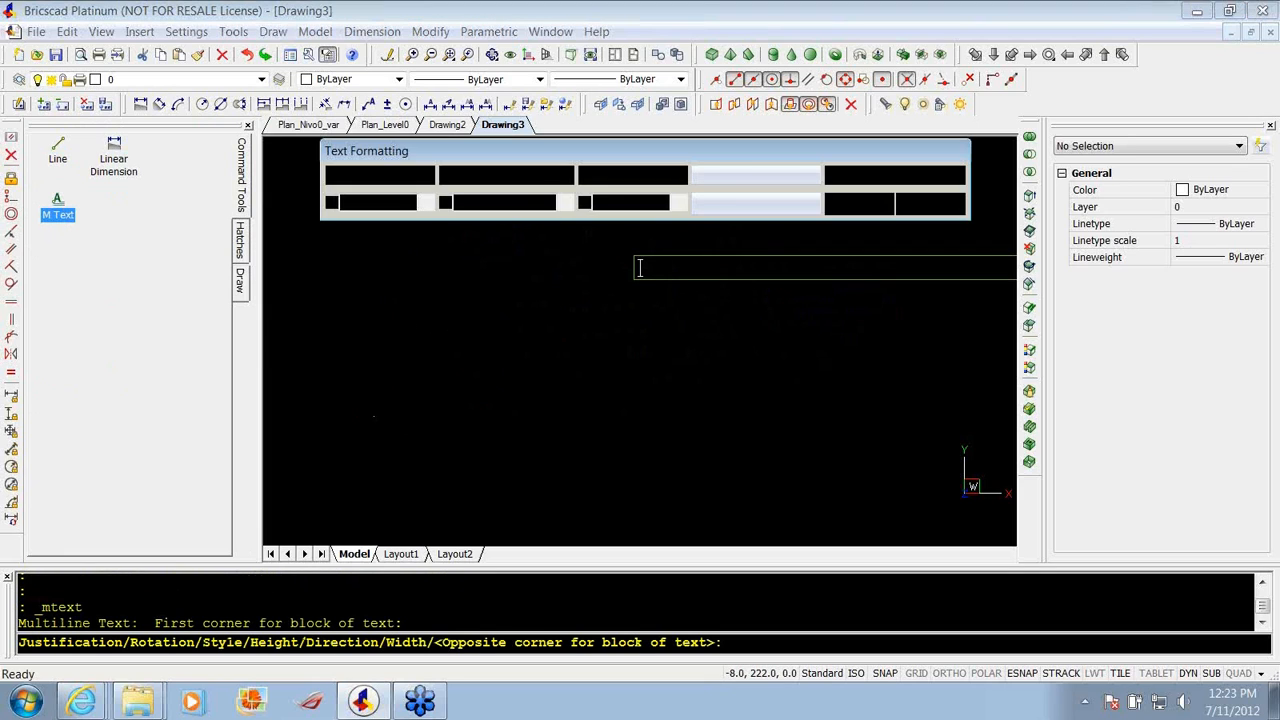
pyautogui.write('helo')
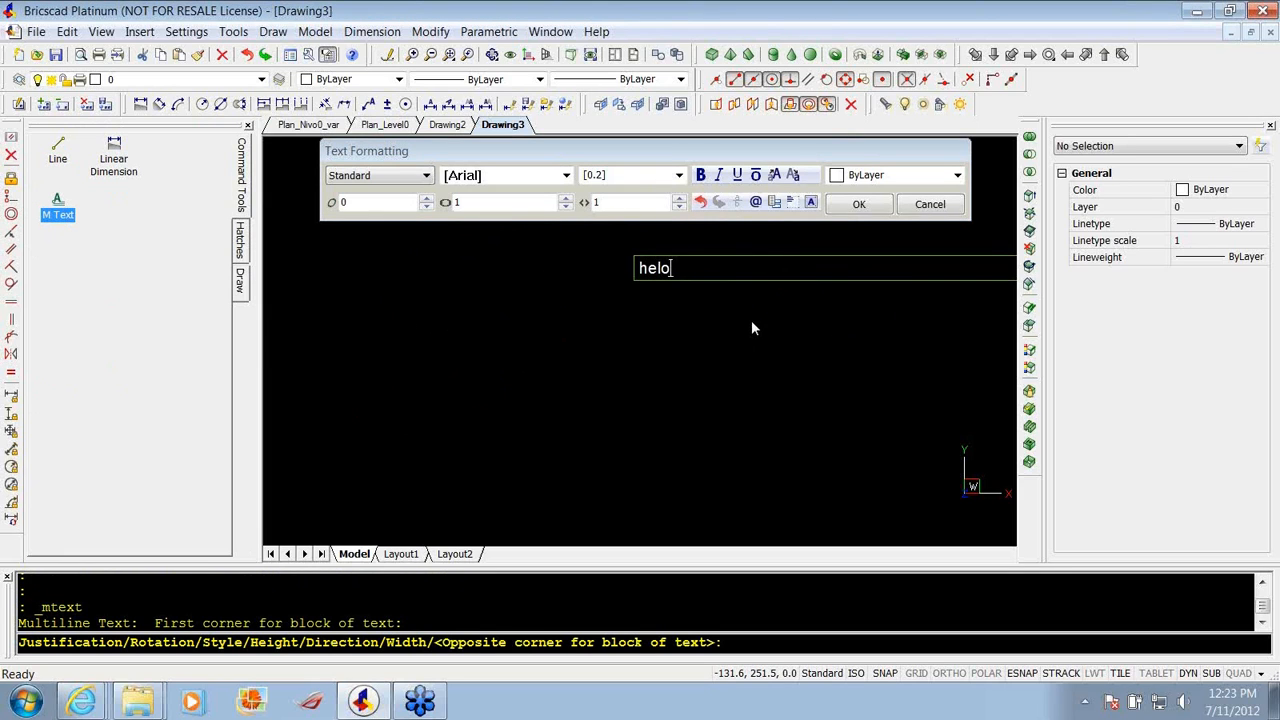
pyautogui.press('BackSpace')
pyautogui.write('lo worls')
pyautogui.press('BackSpace')
pyautogui.write('d')
pyautogui.click(882, 205)
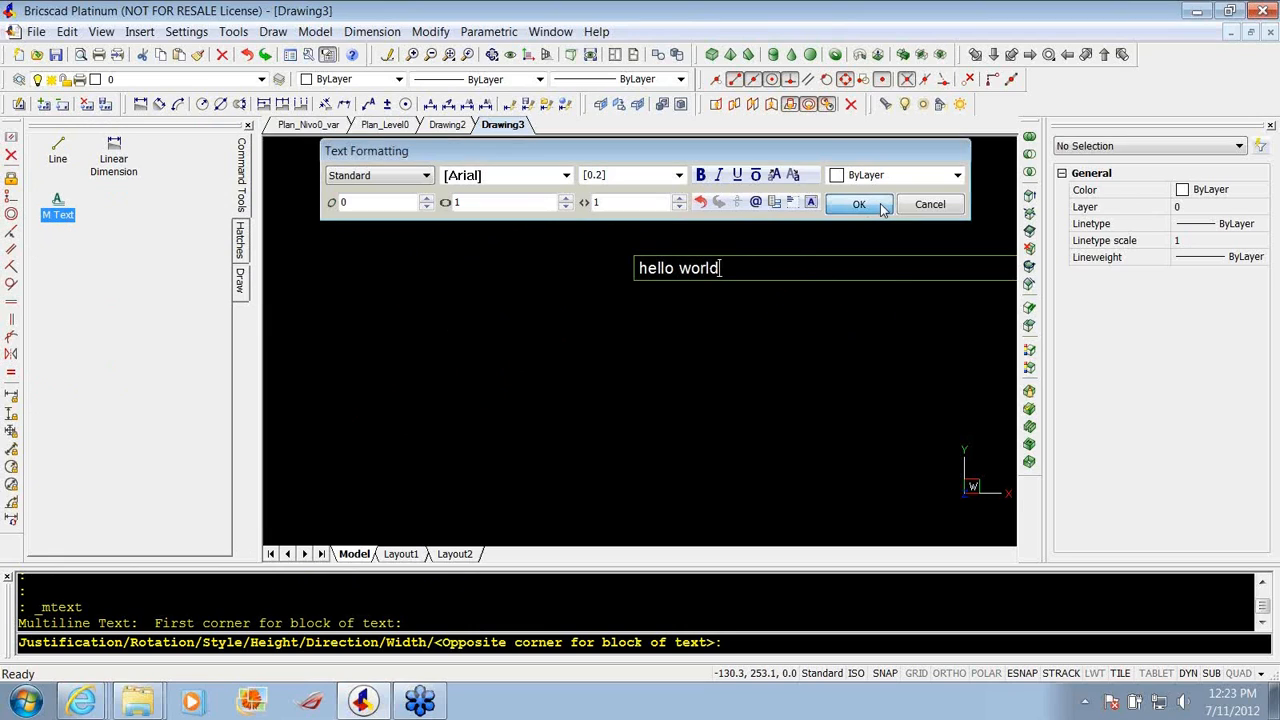
pyautogui.scroll(4, 757, 279)
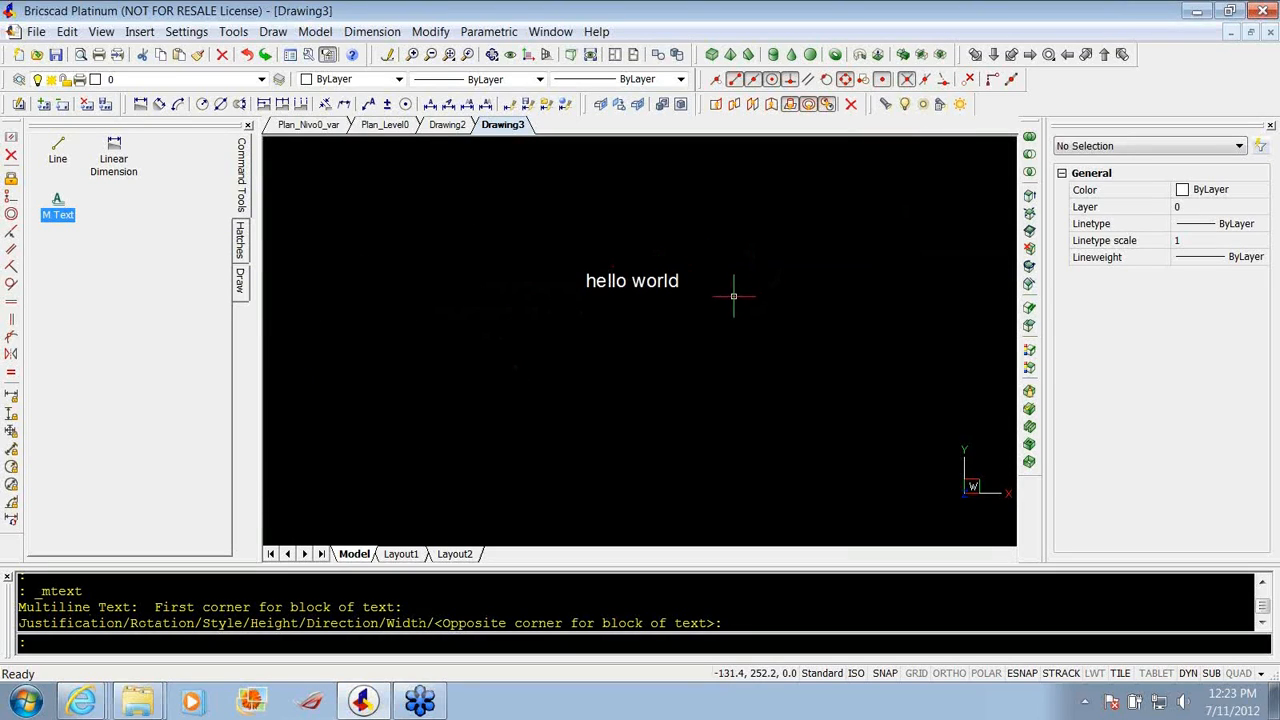
# Look through the Hatches and Draw palettes and create a new tool palette named "blocks".
pyautogui.click(241, 256)
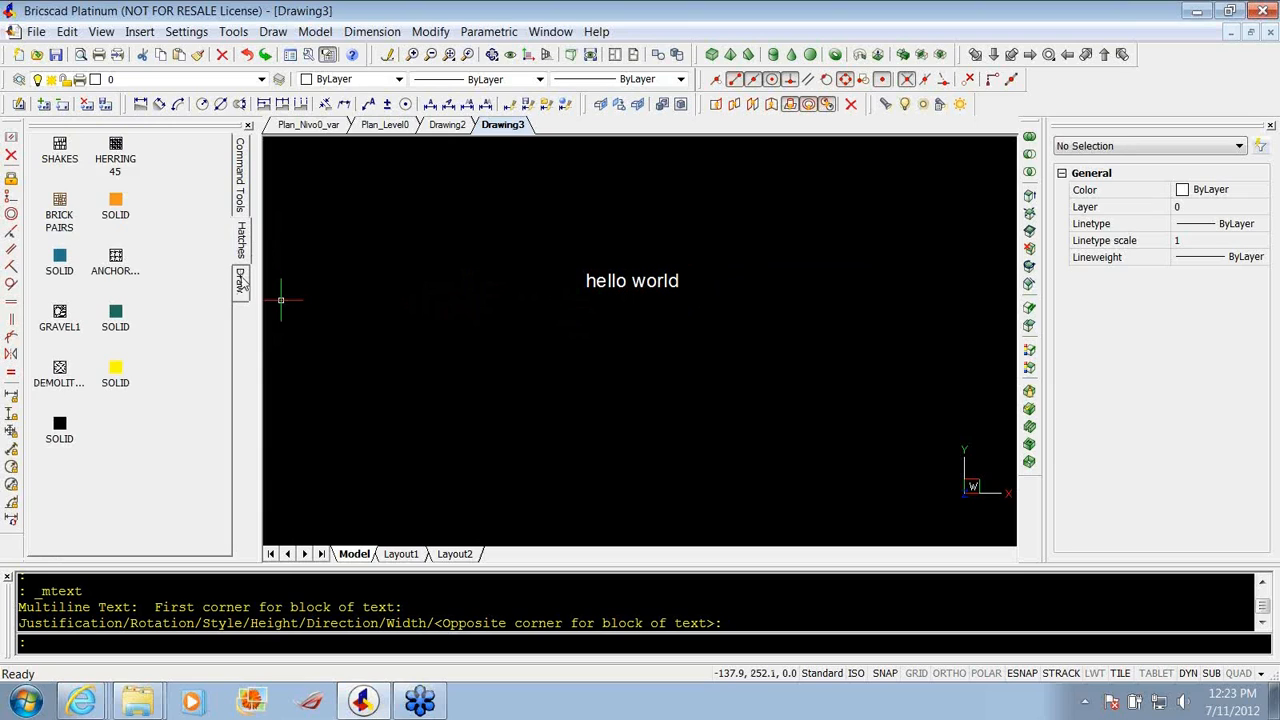
pyautogui.click(241, 283)
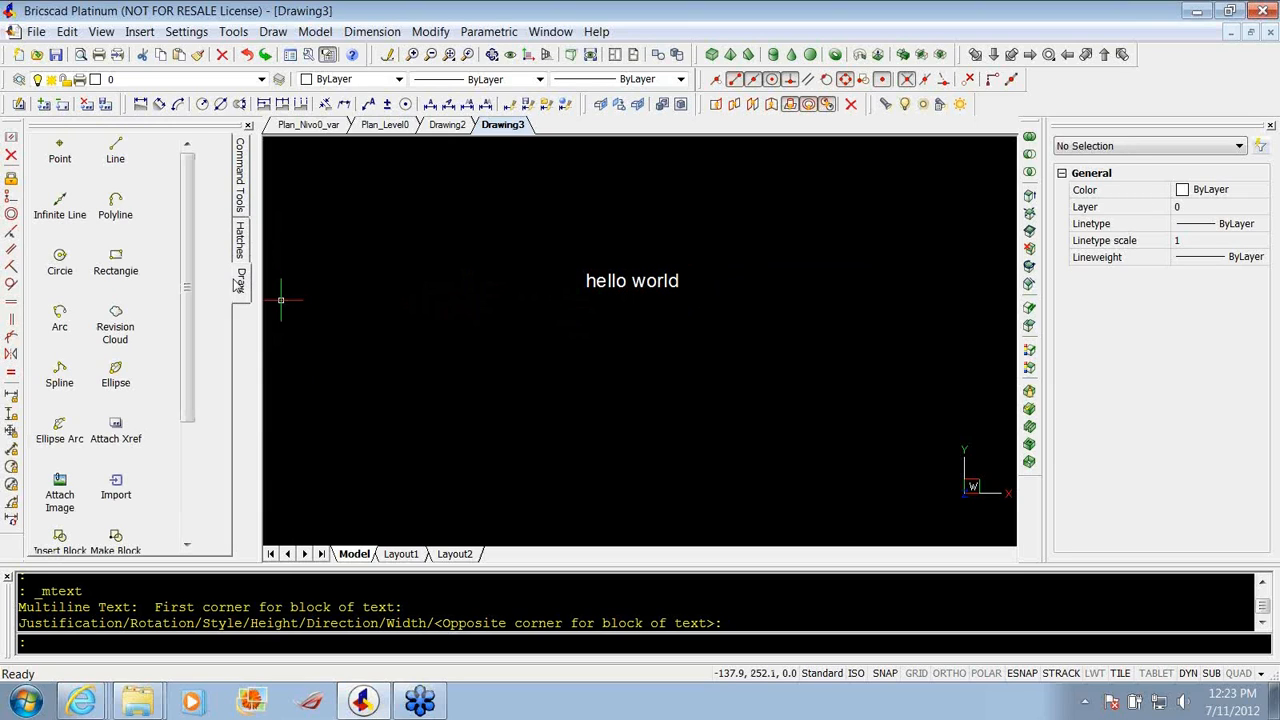
pyautogui.rightClick(241, 288)
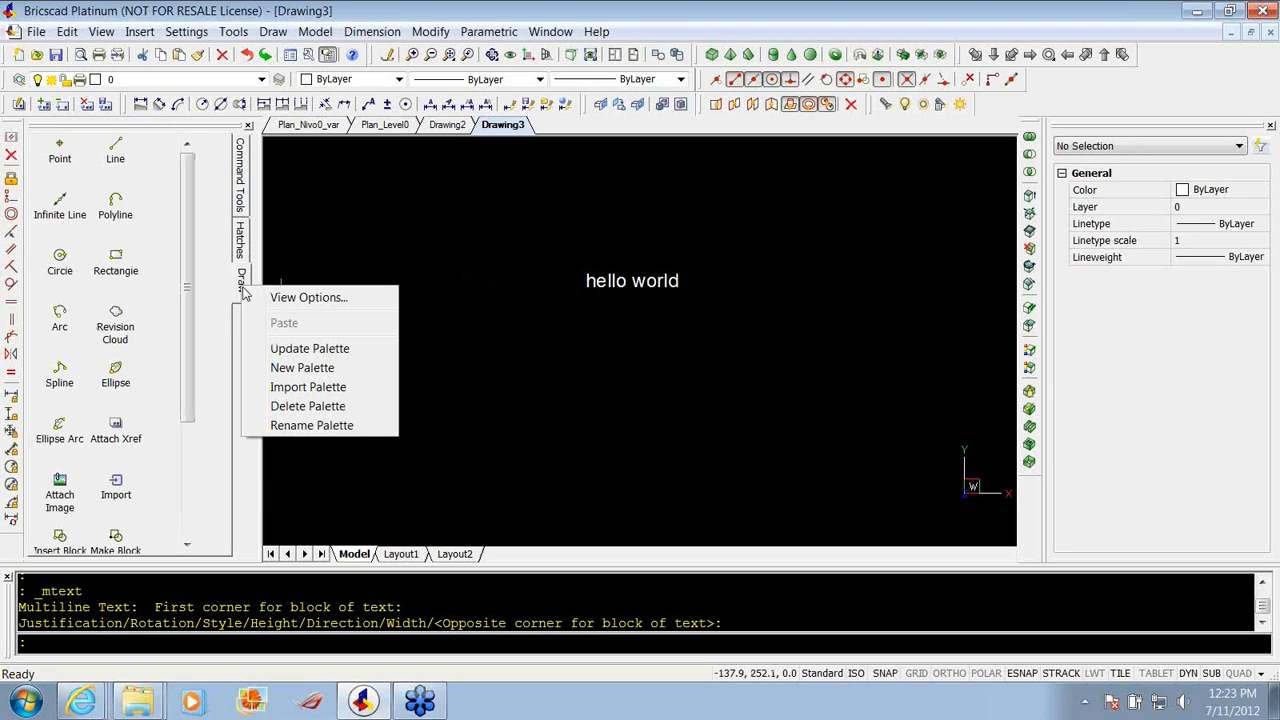
pyautogui.click(285, 368)
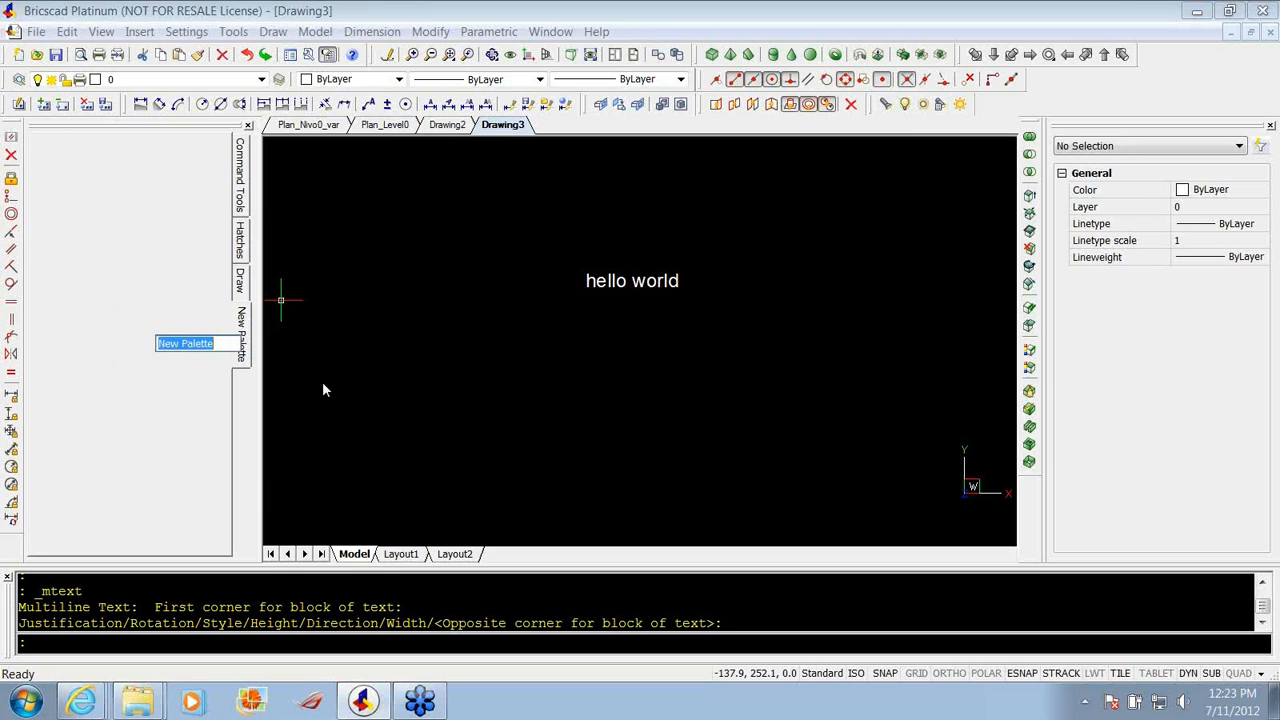
pyautogui.write('blocks')
pyautogui.press('Return')
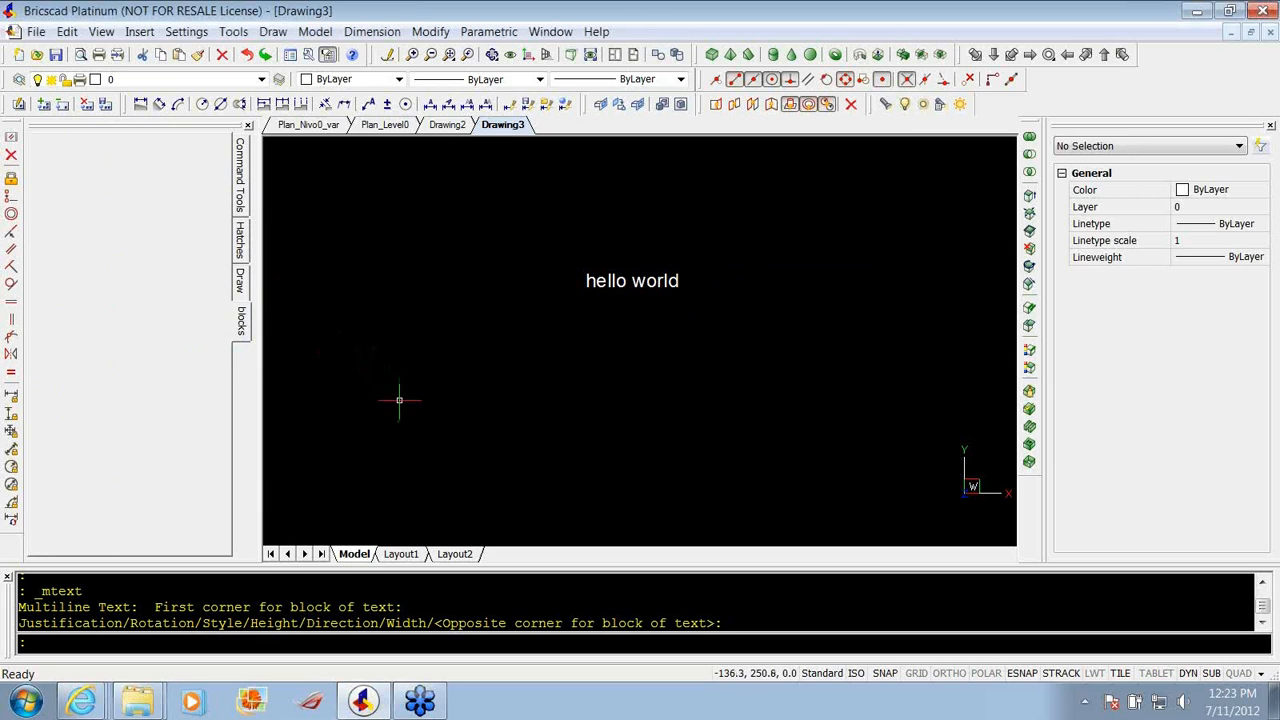
# Check the Drawing Explorer for blocks in Drawing3 and close it.
pyautogui.click(182, 38)
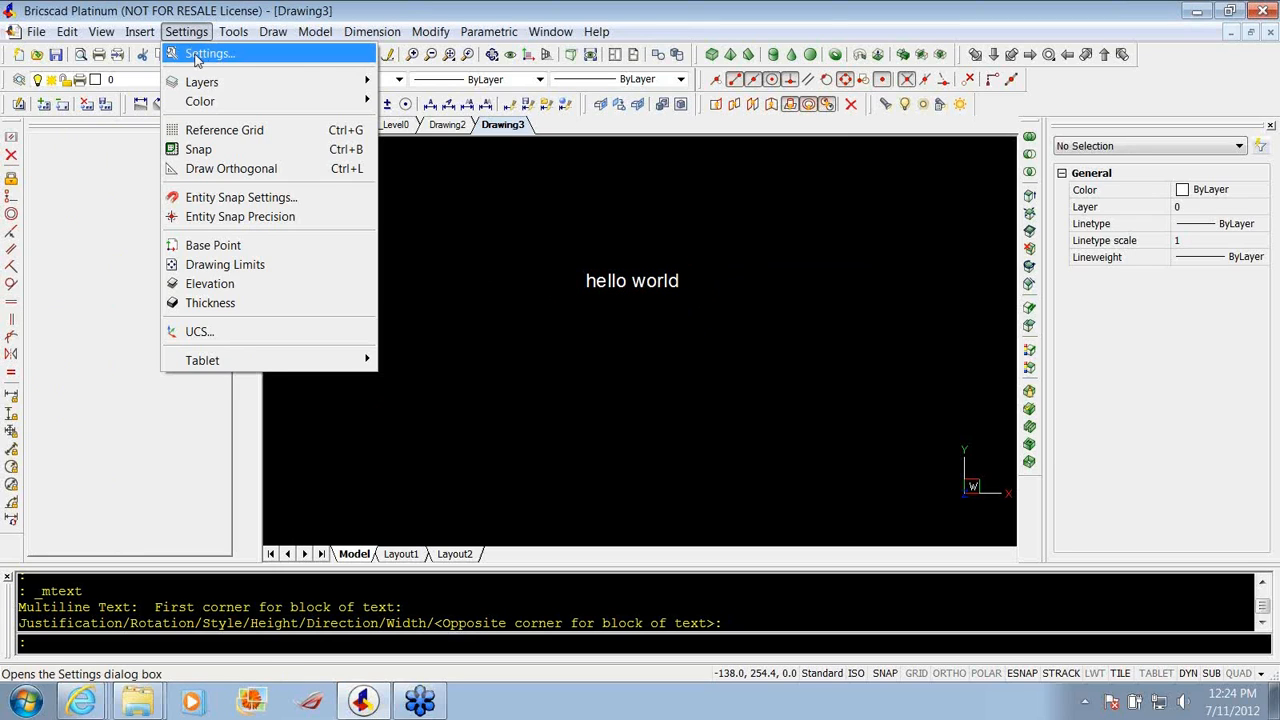
pyautogui.click(233, 31)
pyautogui.moveTo(300, 53)
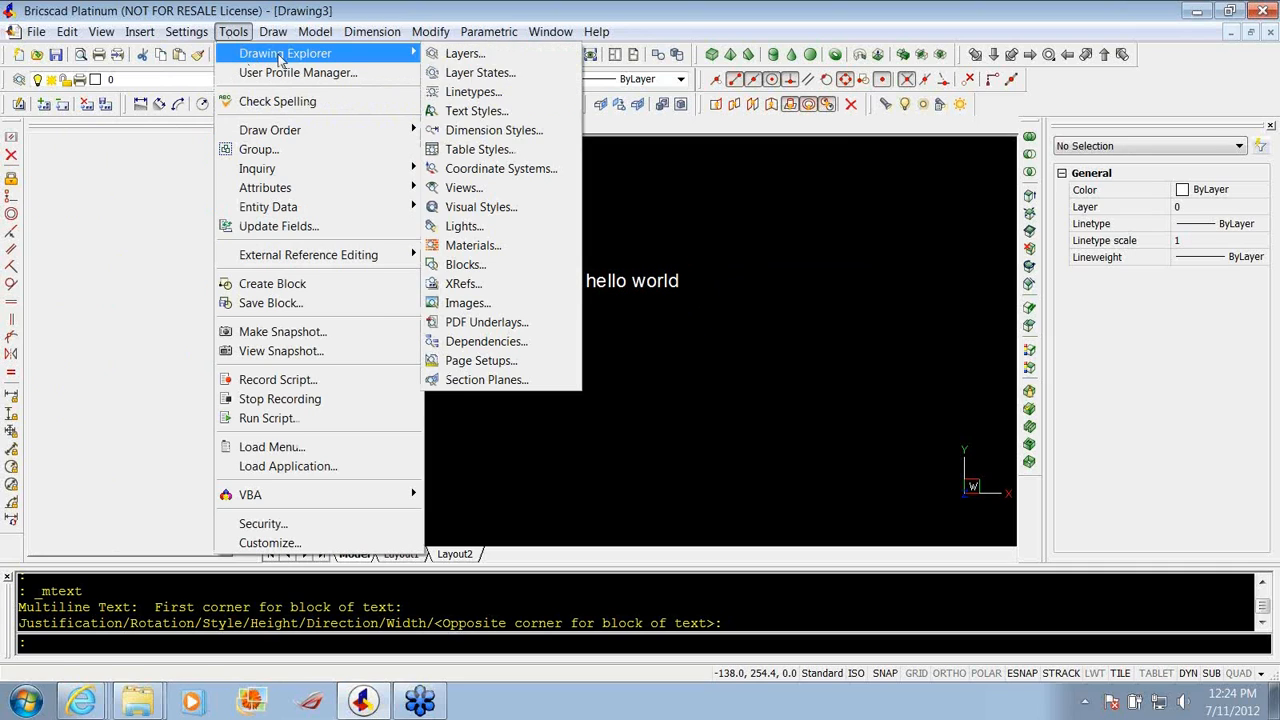
pyautogui.click(482, 264)
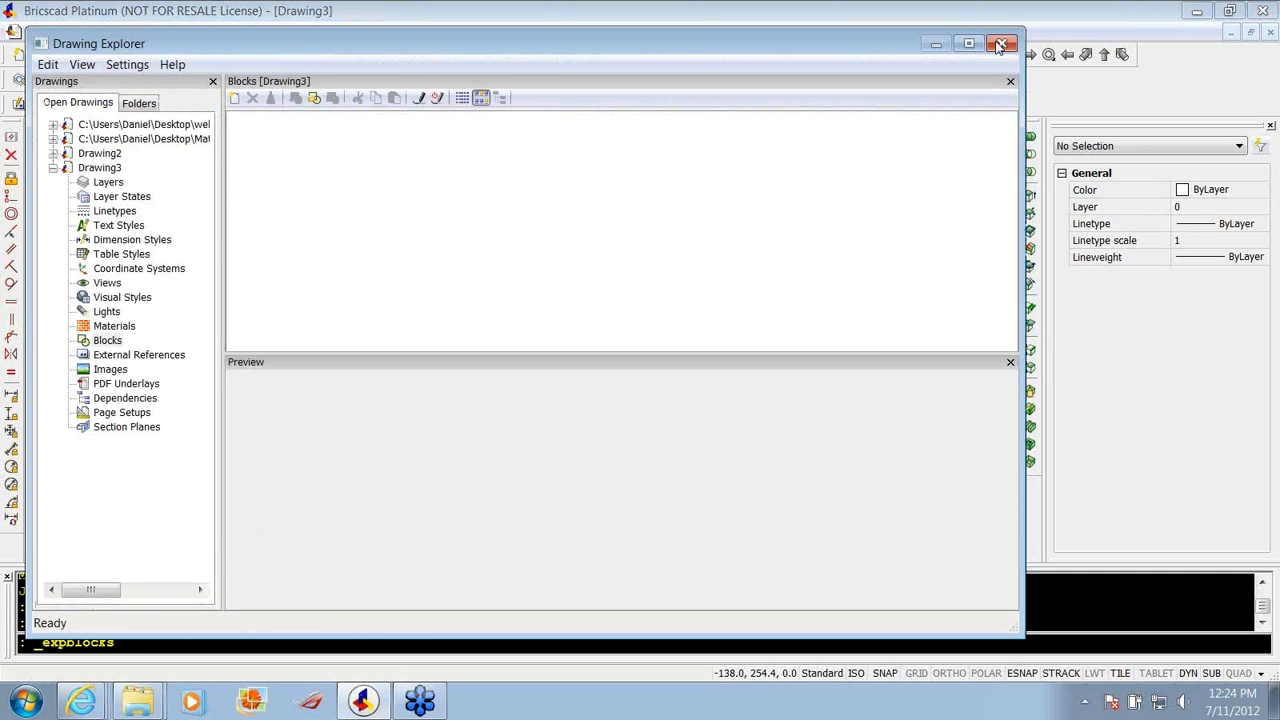
pyautogui.click(1000, 47)
# Switch to the Plan_Level0 drawing and fit the floor plan in view.
pyautogui.click(440, 125)
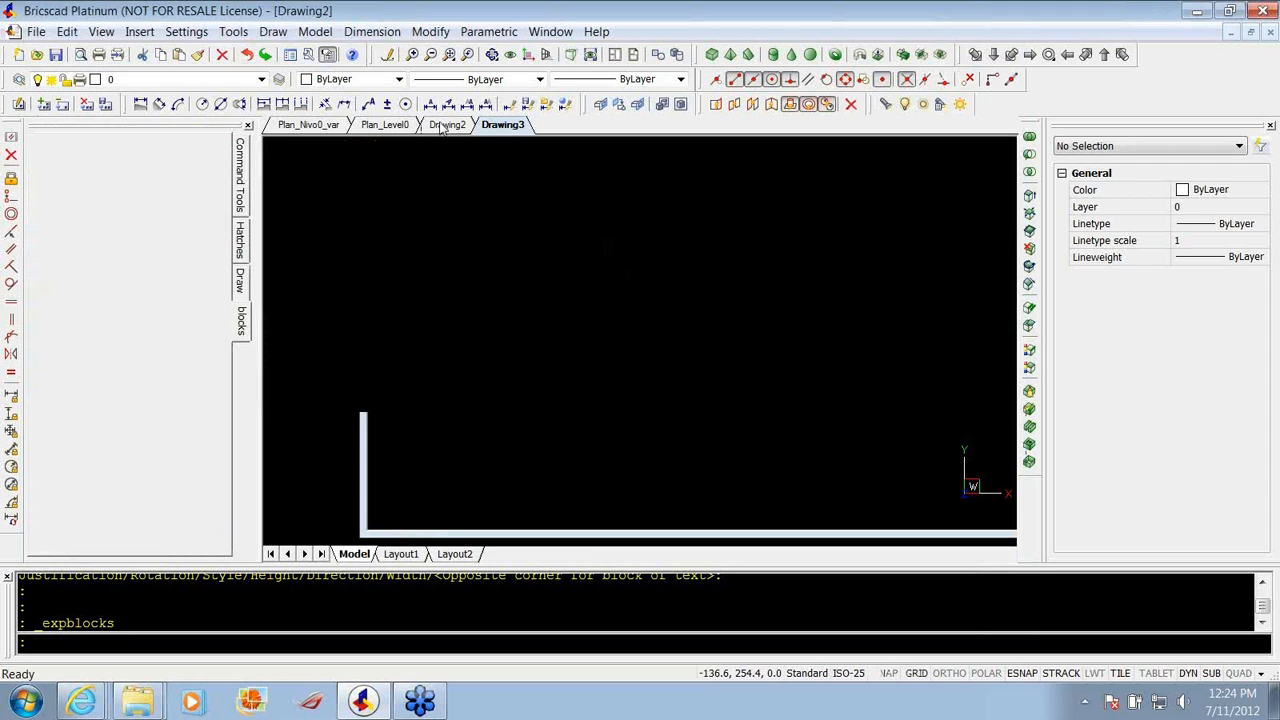
pyautogui.click(394, 126)
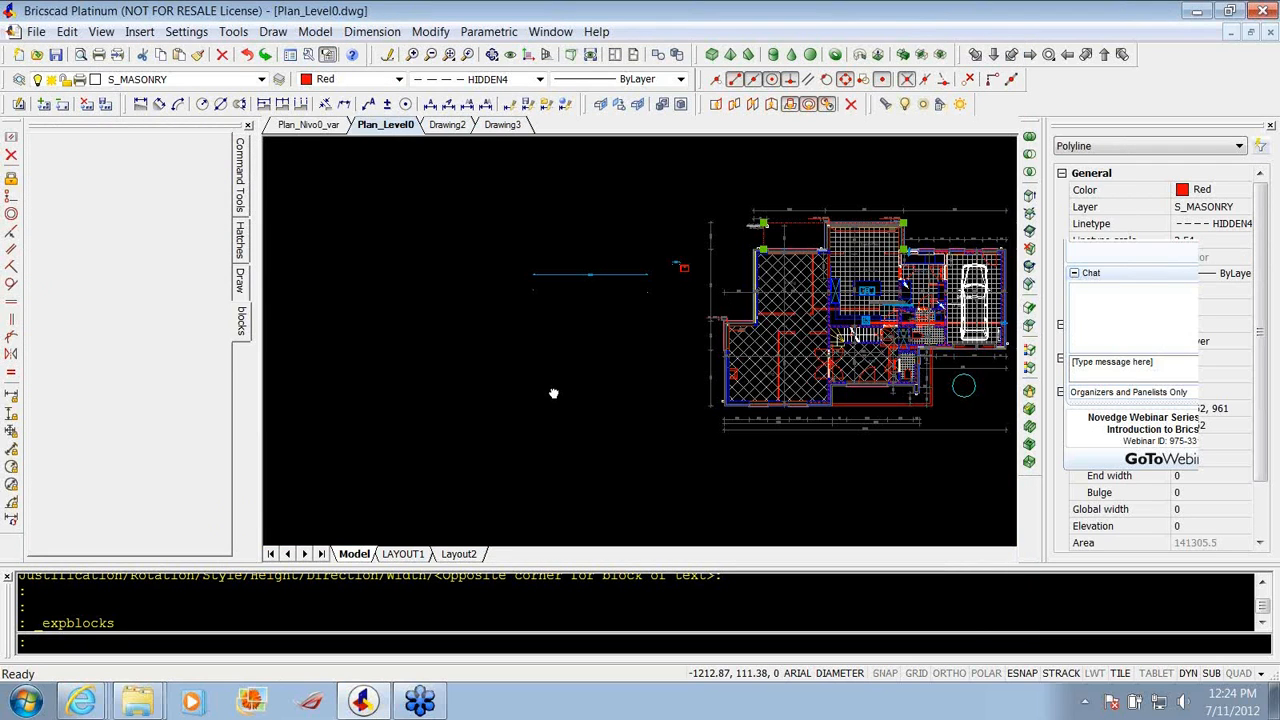
pyautogui.middleClick(554, 393)
pyautogui.middleClick(554, 393)
pyautogui.scroll(1, 852, 222)
pyautogui.moveTo(846, 222); pyautogui.dragTo(760, 211, button='middle')
pyautogui.scroll(-1, 759, 212)
# Open the block definitions of Plan_Level0 in the Drawing Explorer and select the double-sink block SIPL17.
pyautogui.click(233, 31)
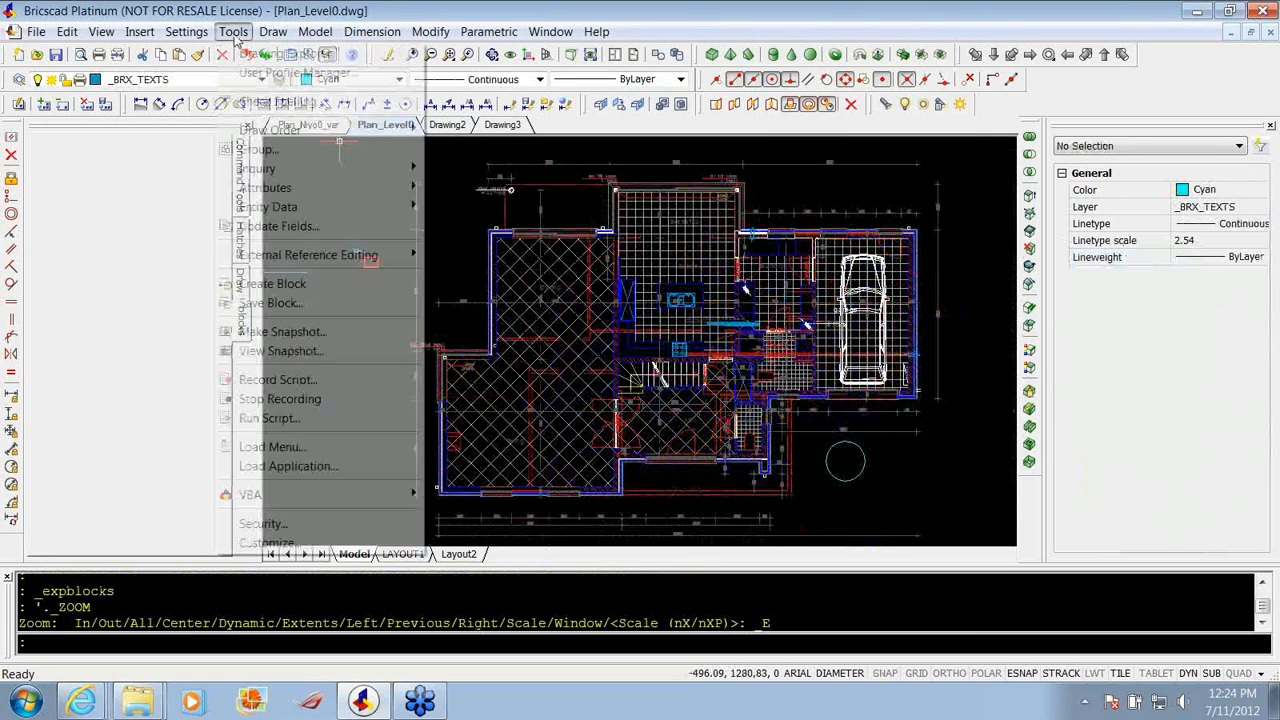
pyautogui.moveTo(272, 55)
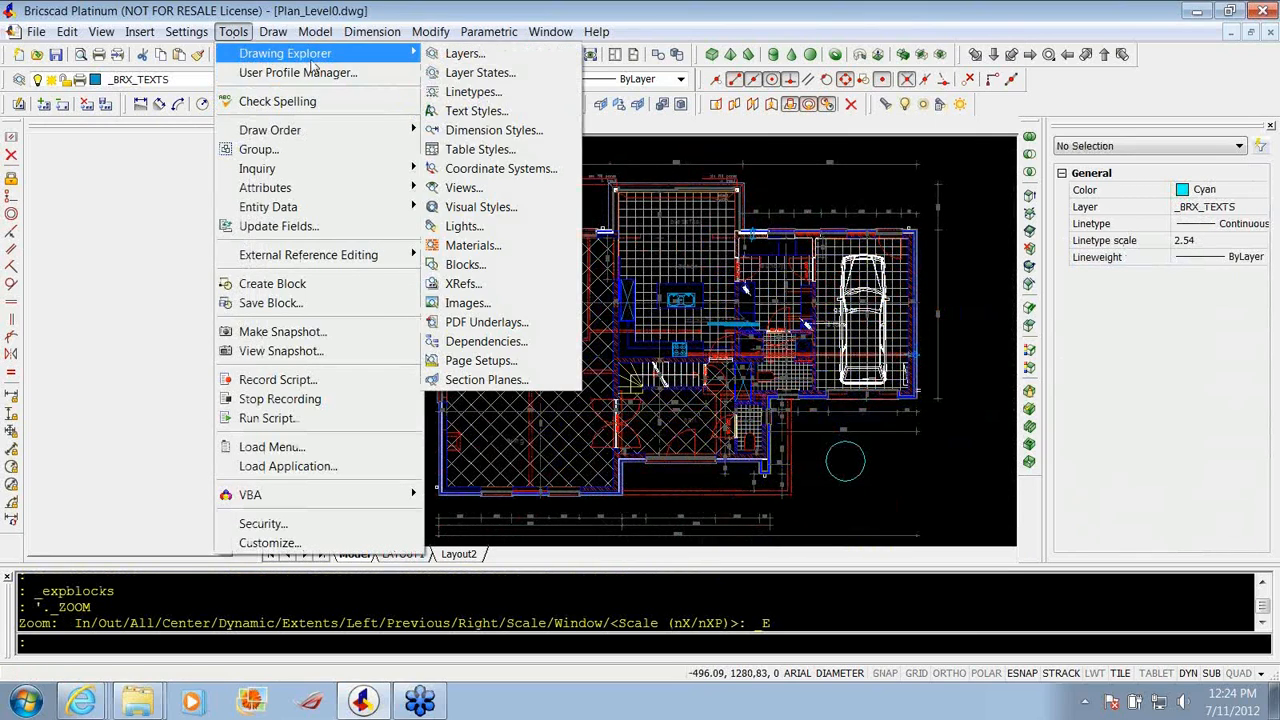
pyautogui.click(486, 266)
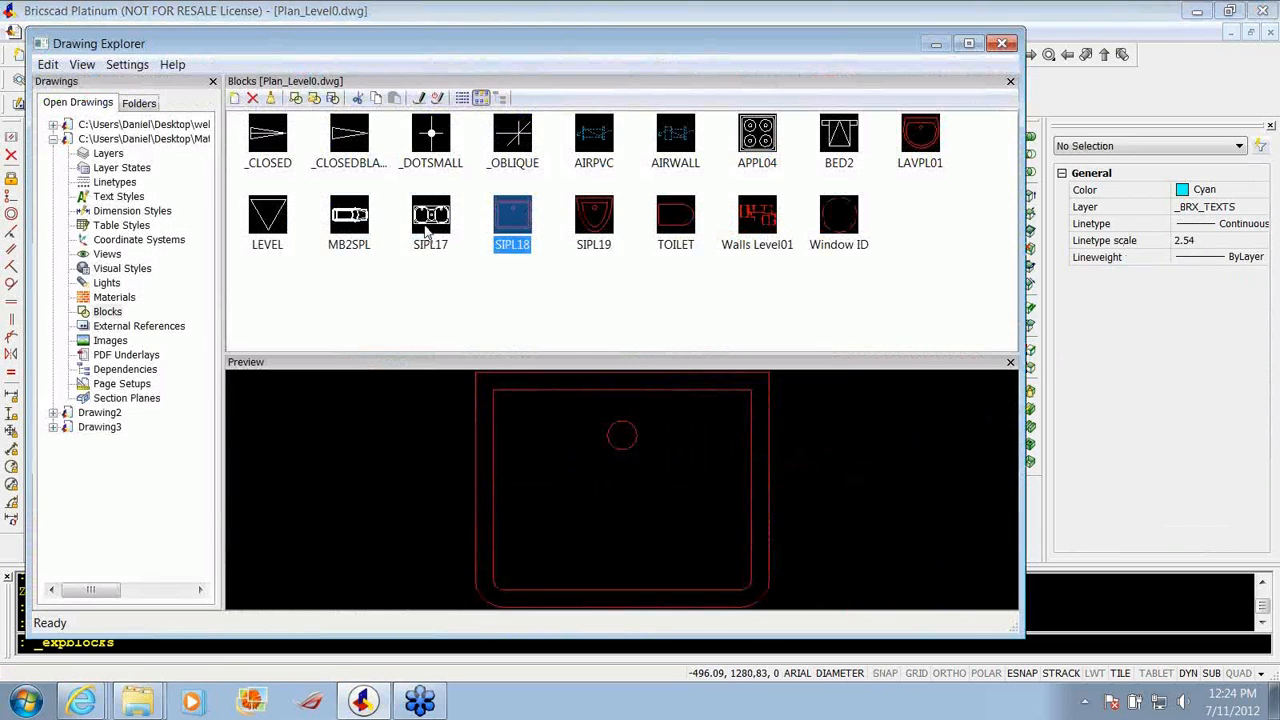
pyautogui.click(431, 215)
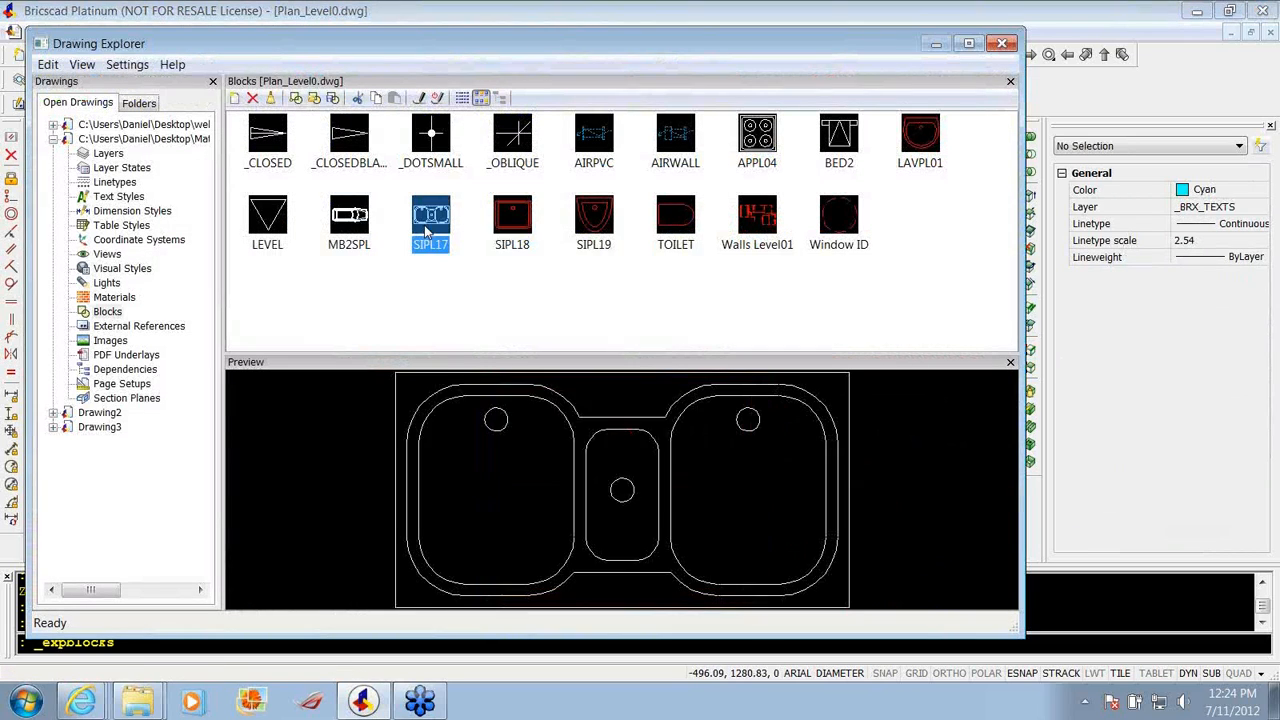
# Add the SIPL17 block to the current tool palette and close the Drawing Explorer.
pyautogui.rightClick(425, 229)
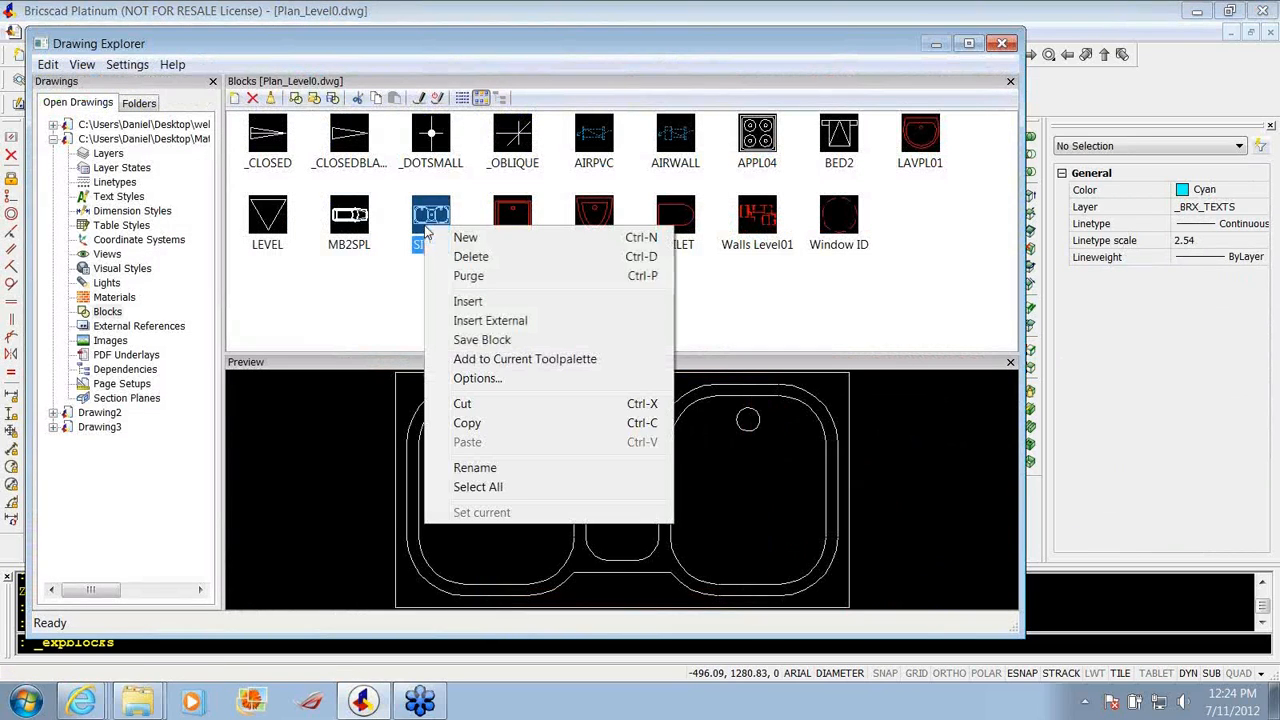
pyautogui.click(480, 359)
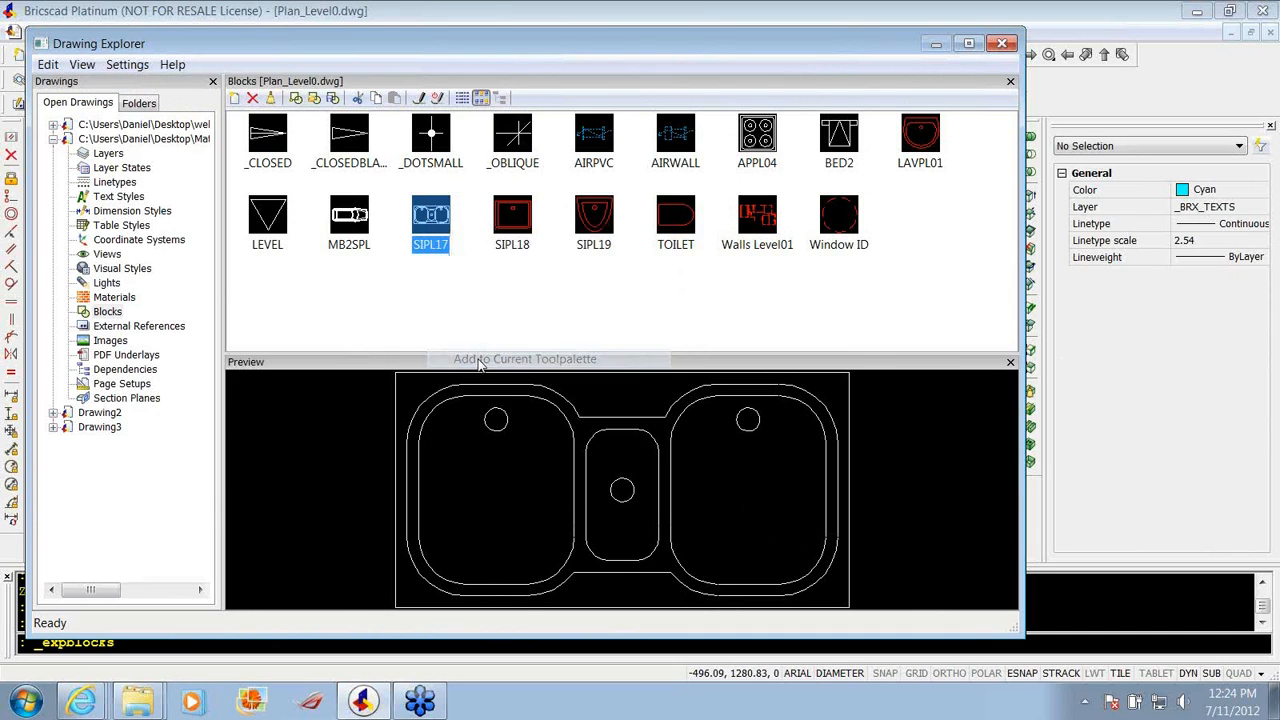
pyautogui.click(1003, 46)
# Insert the SIPL17 double sink from the blocks palette to the left of the floor plan, above the red single sink.
pyautogui.click(58, 158)
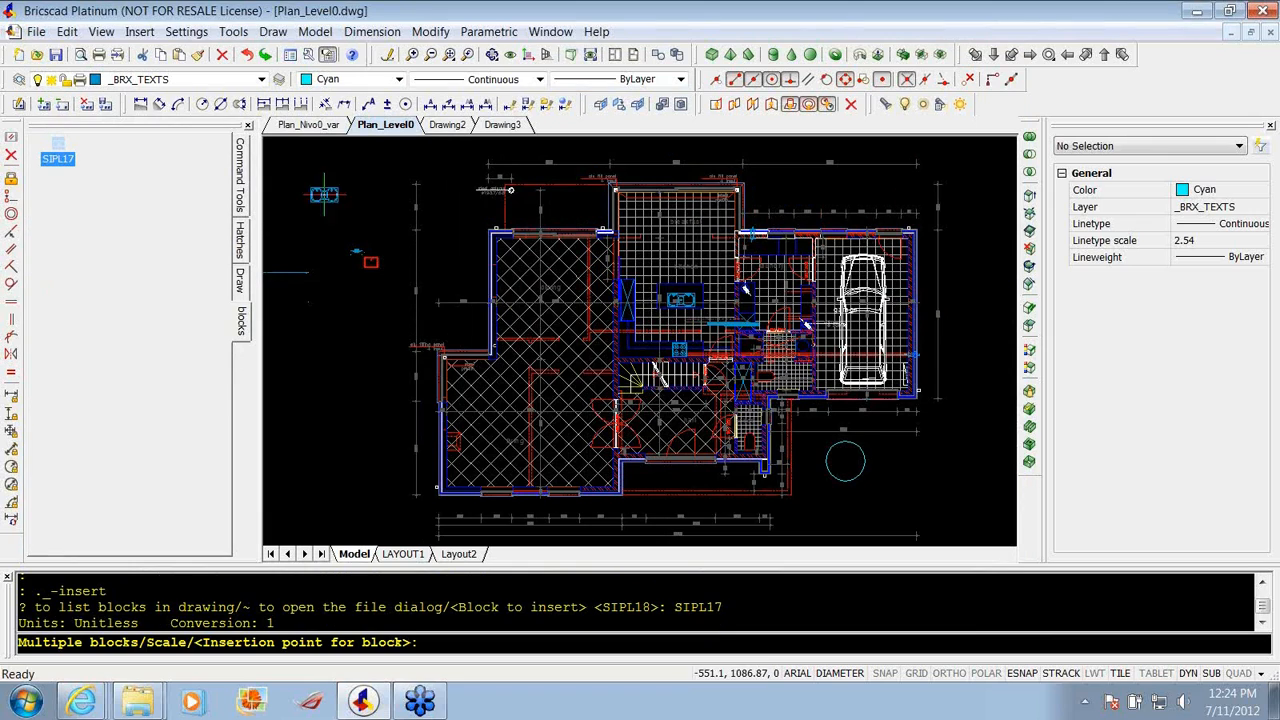
pyautogui.scroll(4, 345, 207)
pyautogui.click(375, 220)
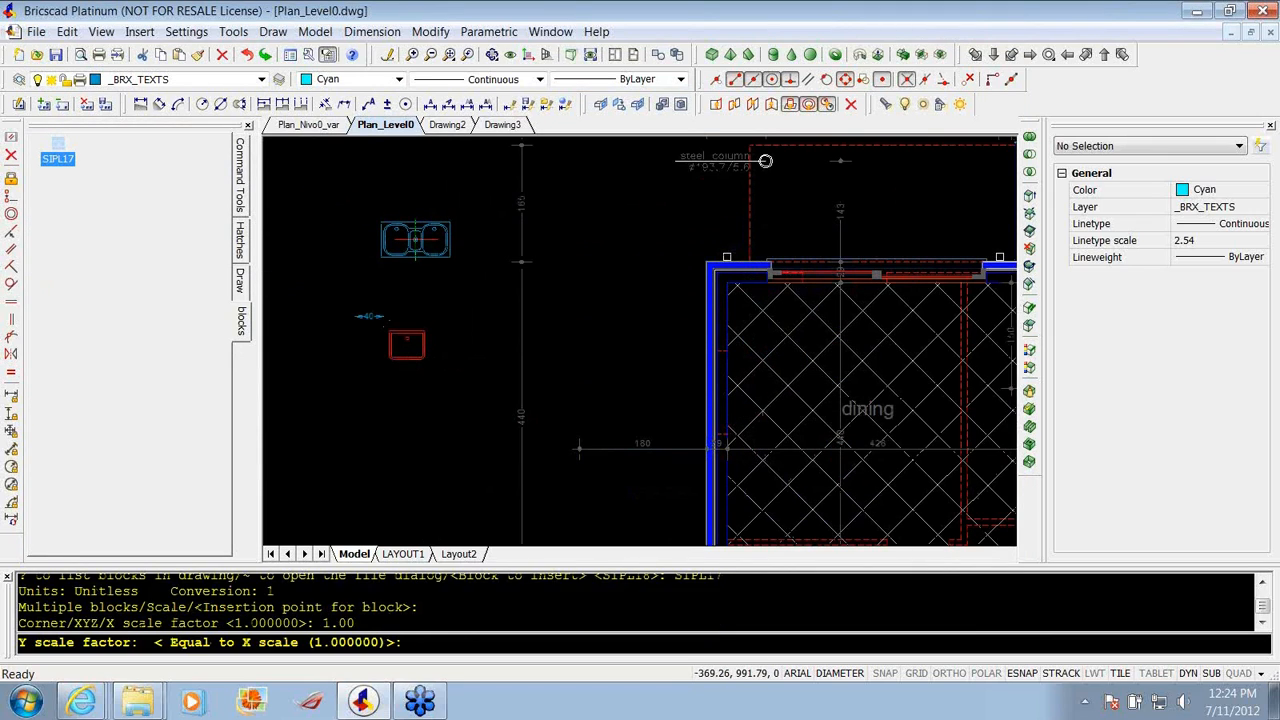
# Examine the full tool properties of SIPL17 in the blocks palette, enlarging the dialog, and close it without changes.
pyautogui.rightClick(58, 158)
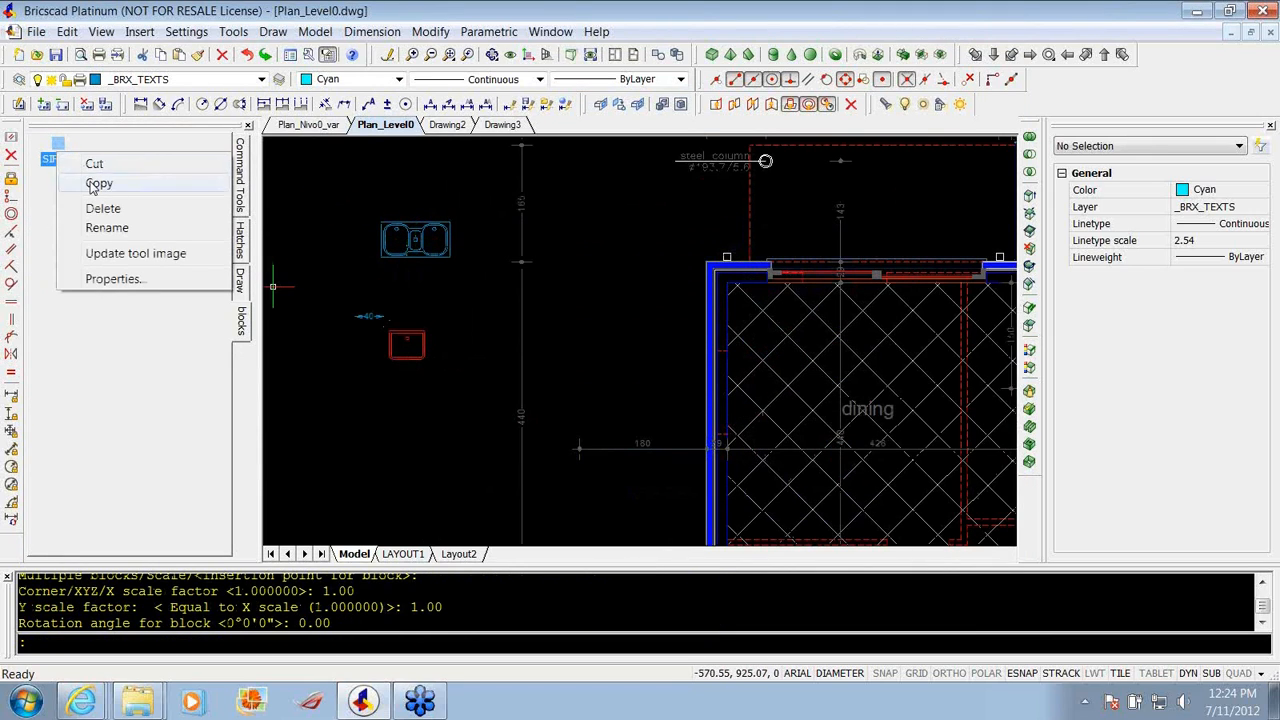
pyautogui.click(118, 281)
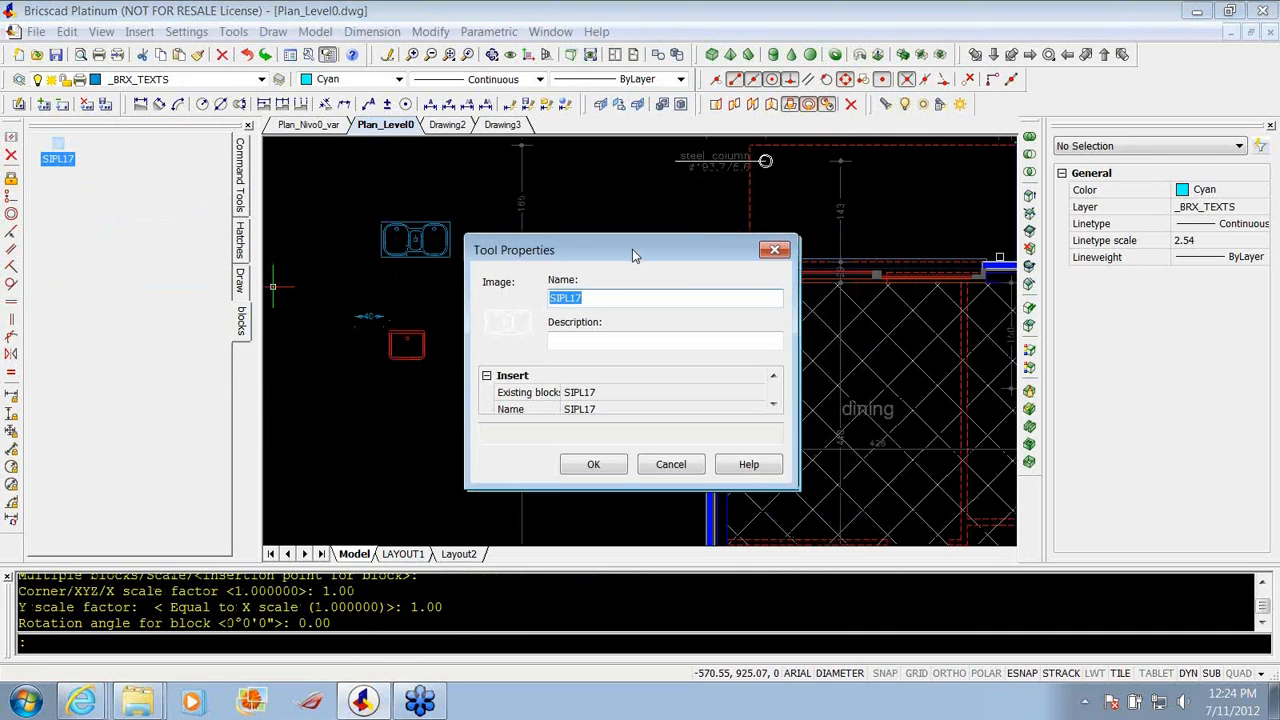
pyautogui.moveTo(550, 455); pyautogui.dragTo(550, 590)
pyautogui.moveTo(568, 207); pyautogui.dragTo(393, 98)
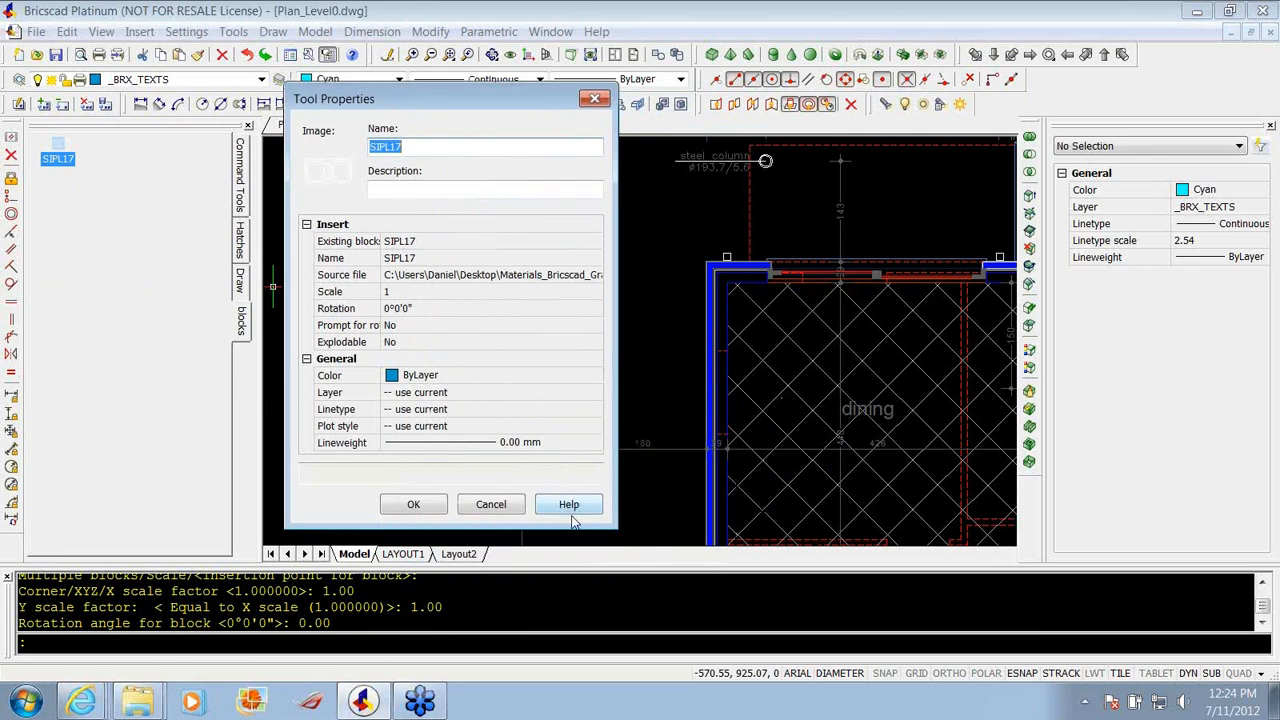
pyautogui.click(490, 504)
# Look through the Hatches and Draw palettes and open Attach Xref's file selection, then cancel it.
pyautogui.click(241, 245)
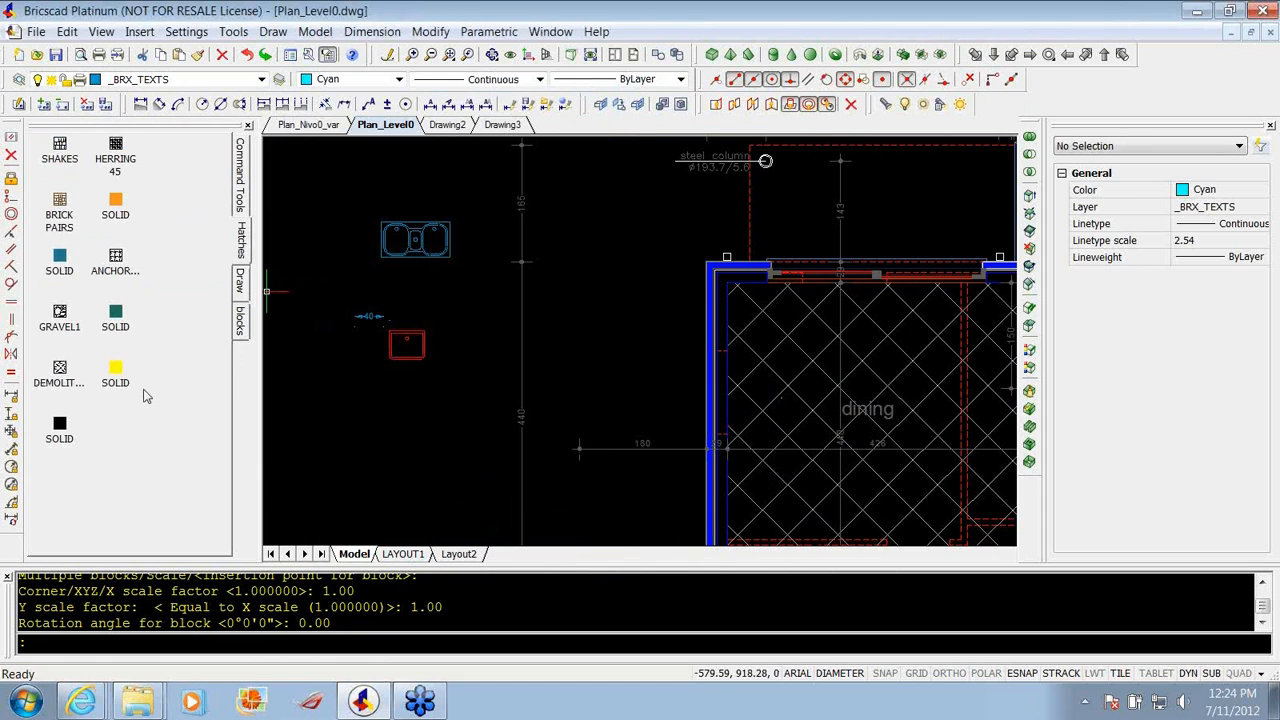
pyautogui.click(240, 288)
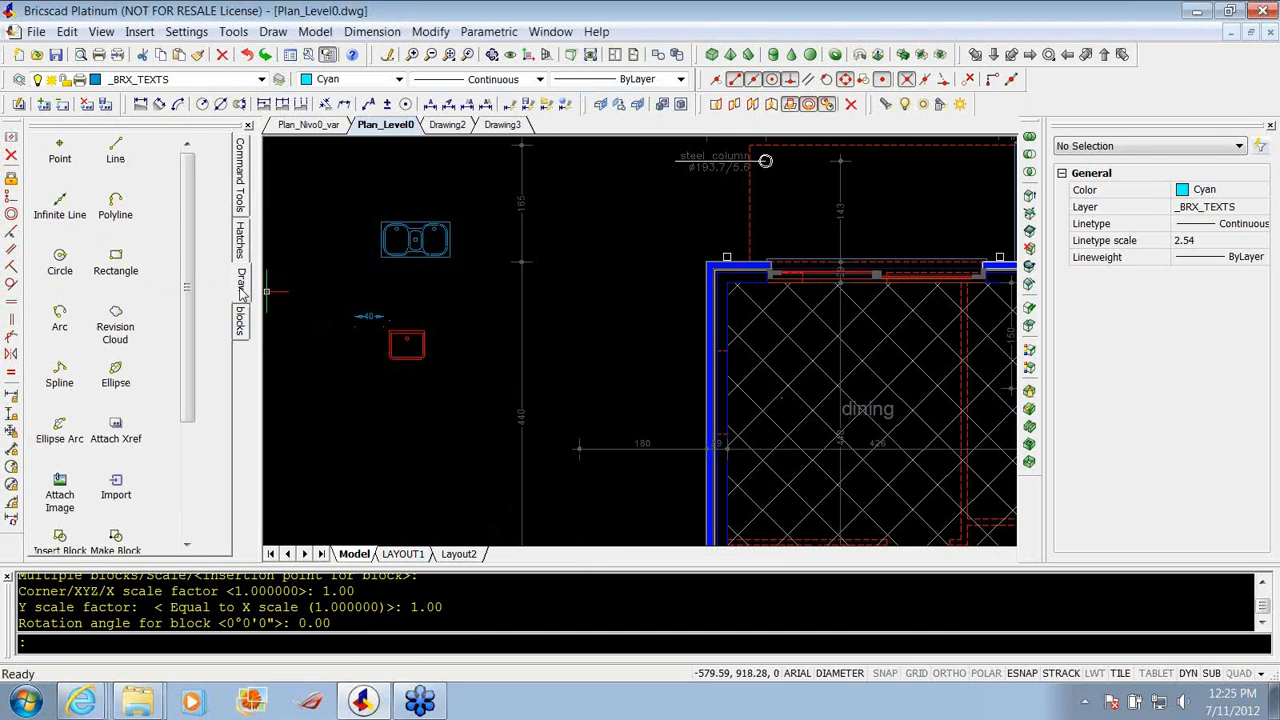
pyautogui.moveTo(188, 379); pyautogui.dragTo(192, 503)
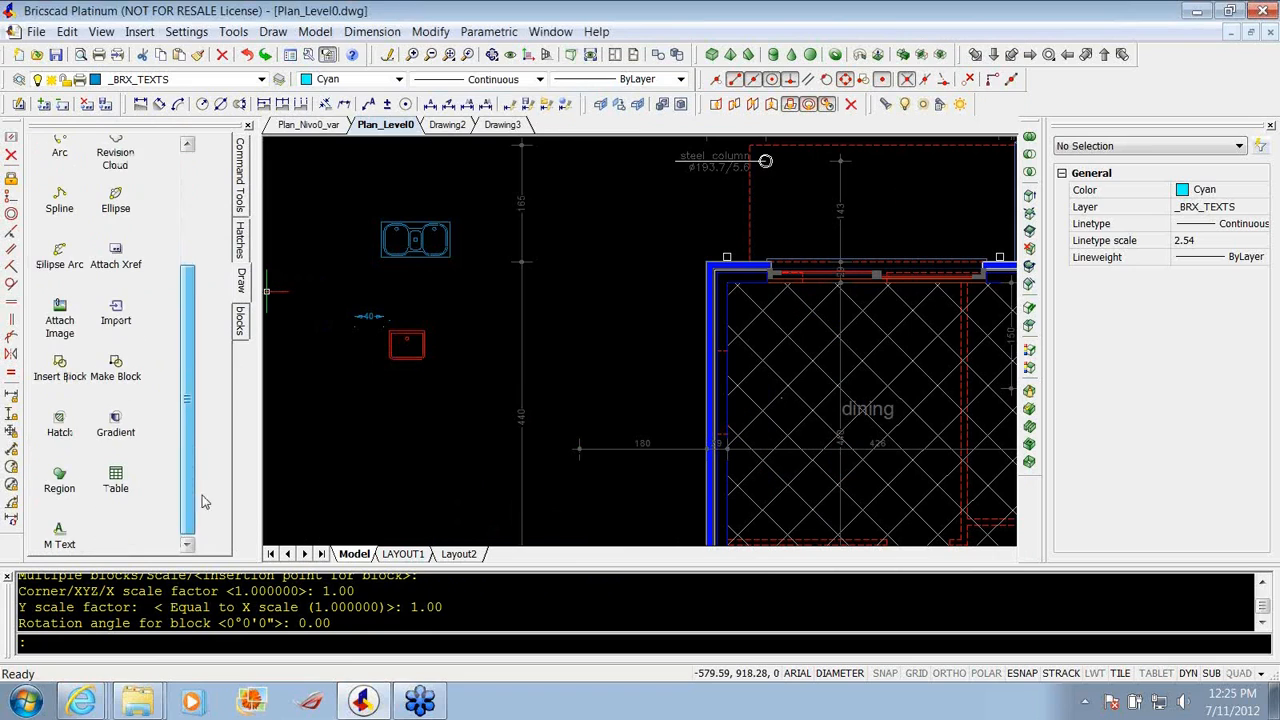
pyautogui.click(117, 251)
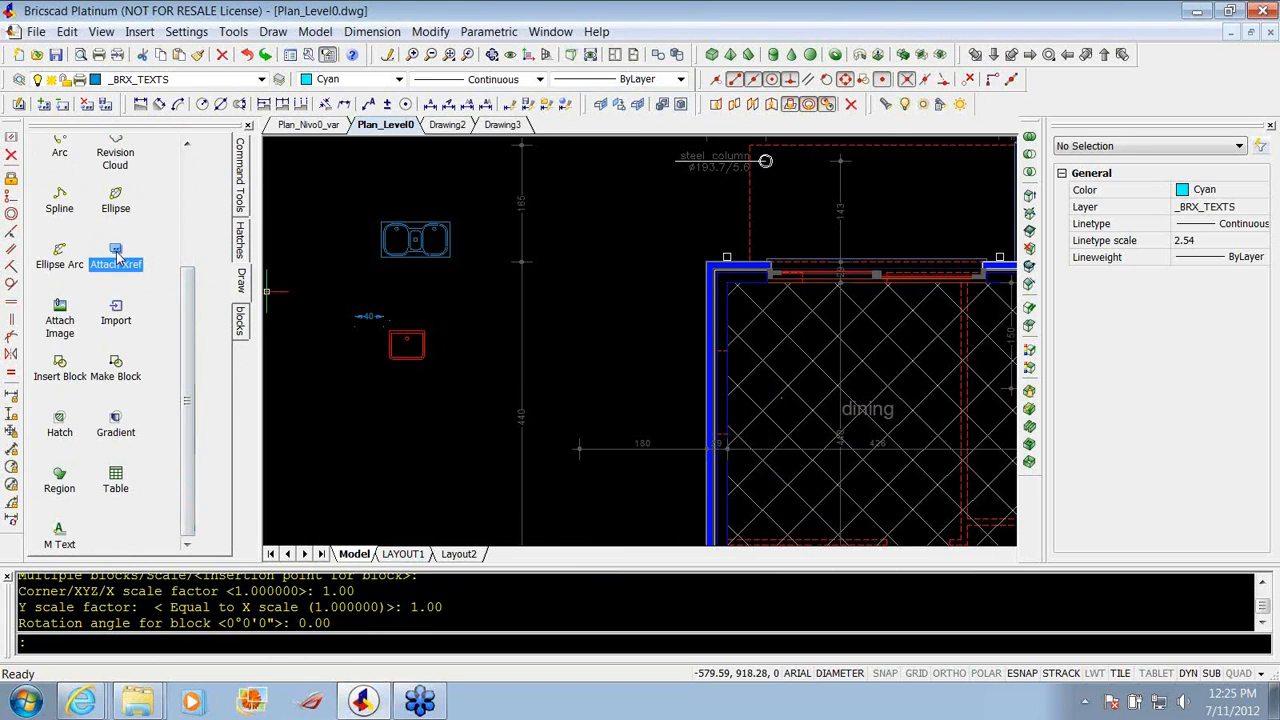
pyautogui.click(119, 256)
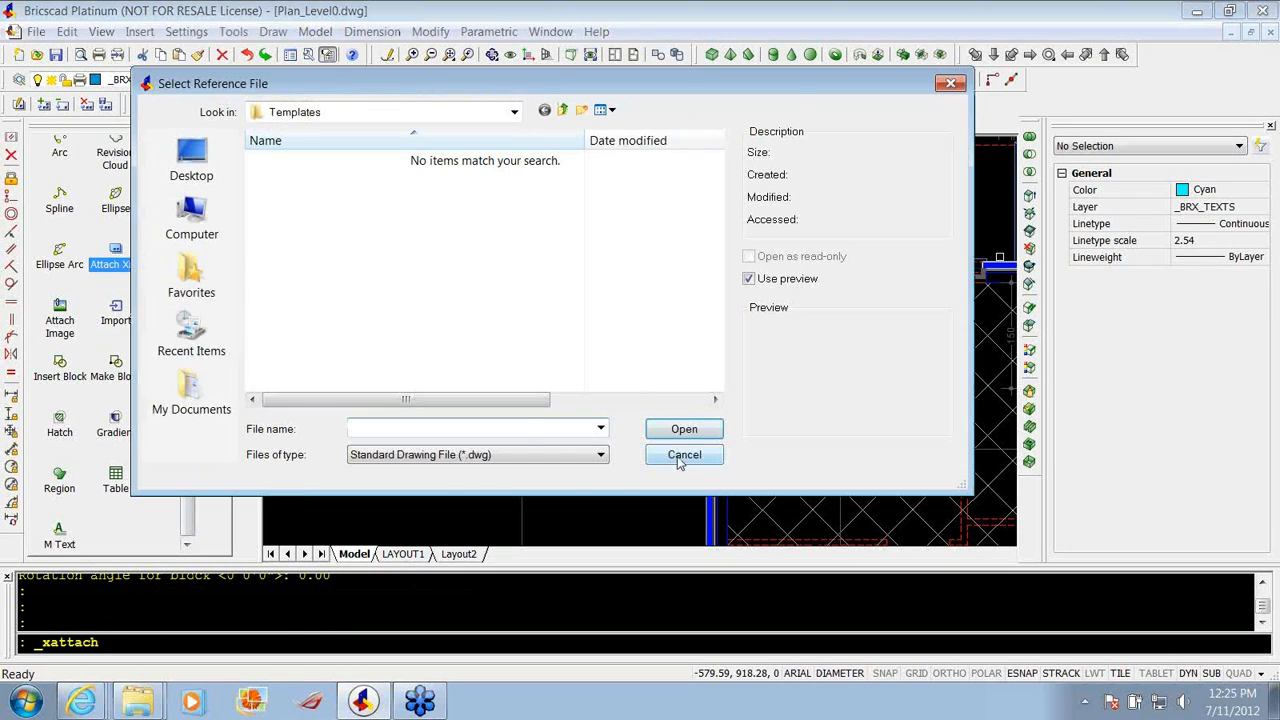
pyautogui.click(678, 455)
pyautogui.scroll(-3, 405, 300)
pyautogui.moveTo(405, 305); pyautogui.dragTo(474, 317, button='middle')
pyautogui.scroll(-4, 480, 320)
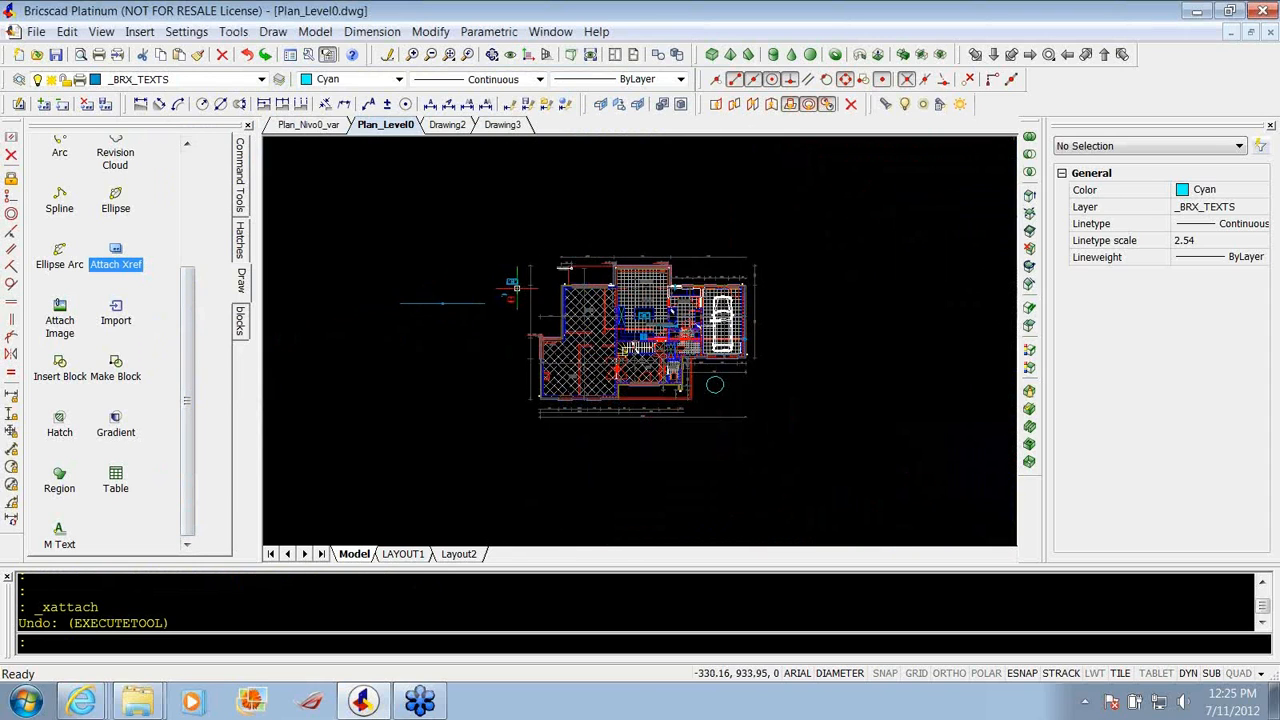
pyautogui.scroll(1, 510, 330)
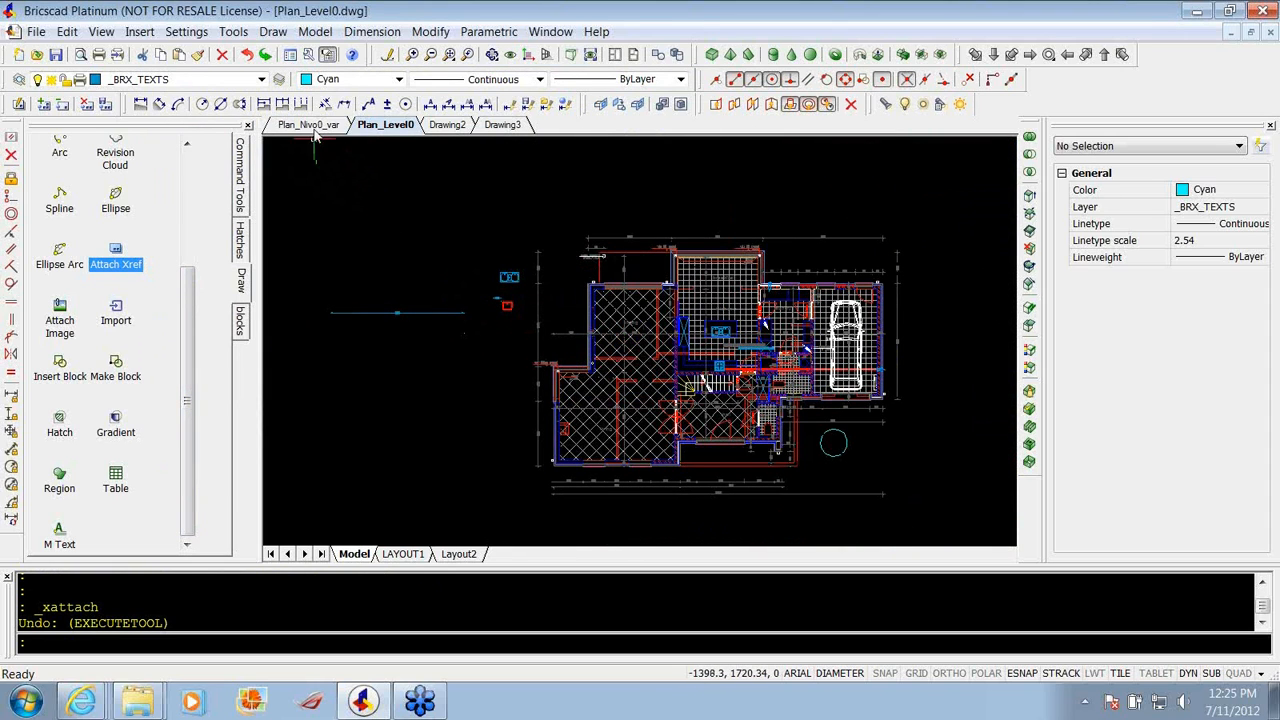
# Switch to Drawing3 and delete the "hello world" text.
pyautogui.click(442, 128)
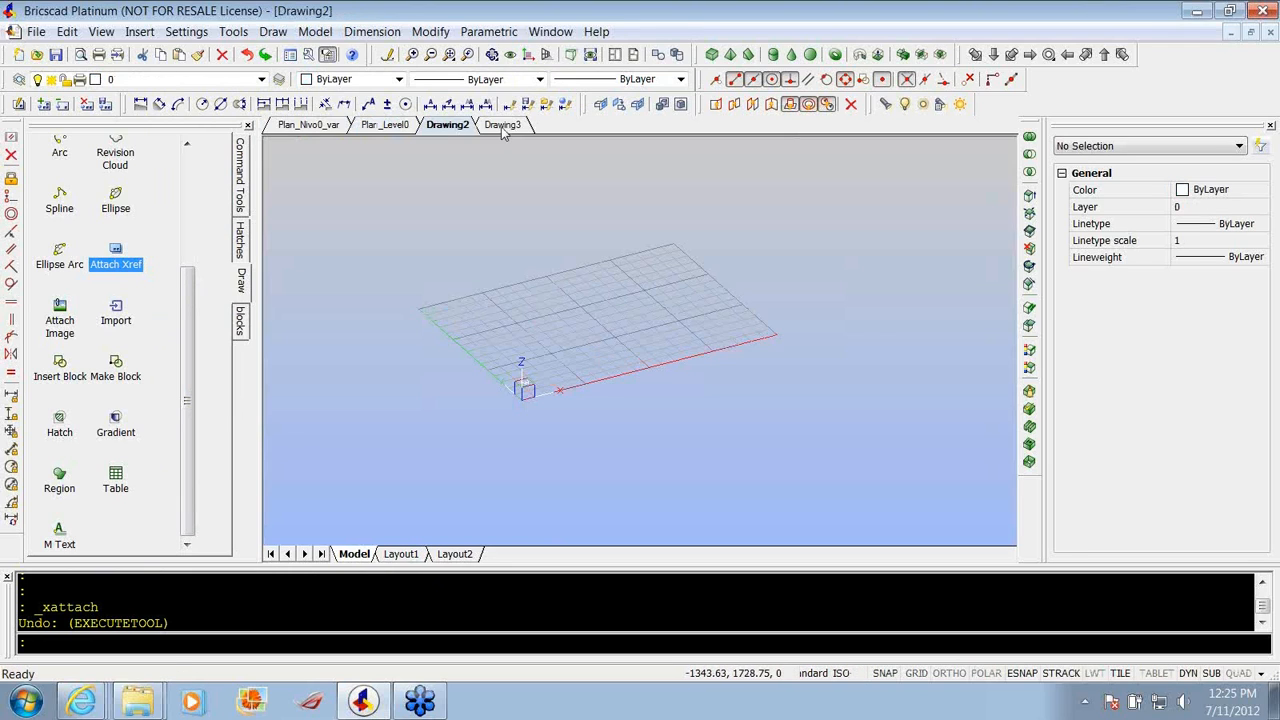
pyautogui.click(500, 125)
pyautogui.scroll(-3, 451, 247)
pyautogui.click(583, 302)
pyautogui.click(466, 240)
pyautogui.press('Delete')
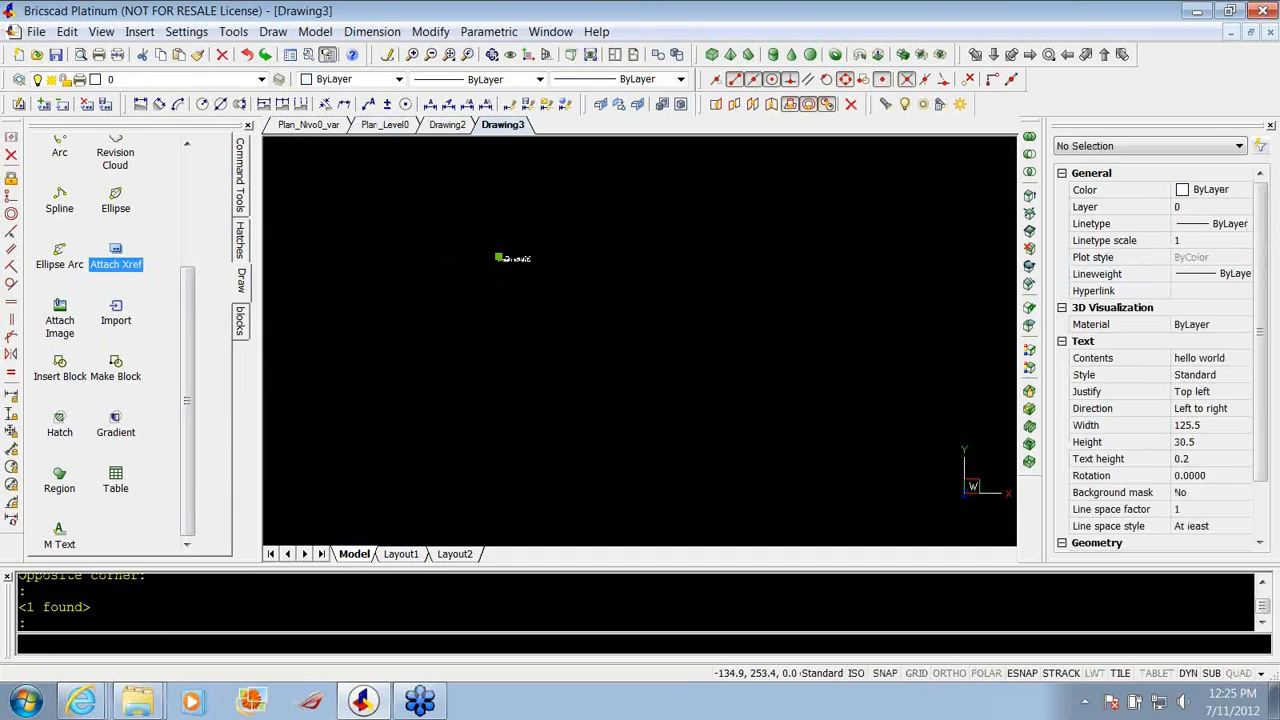
pyautogui.press('Escape')
pyautogui.press('Escape')
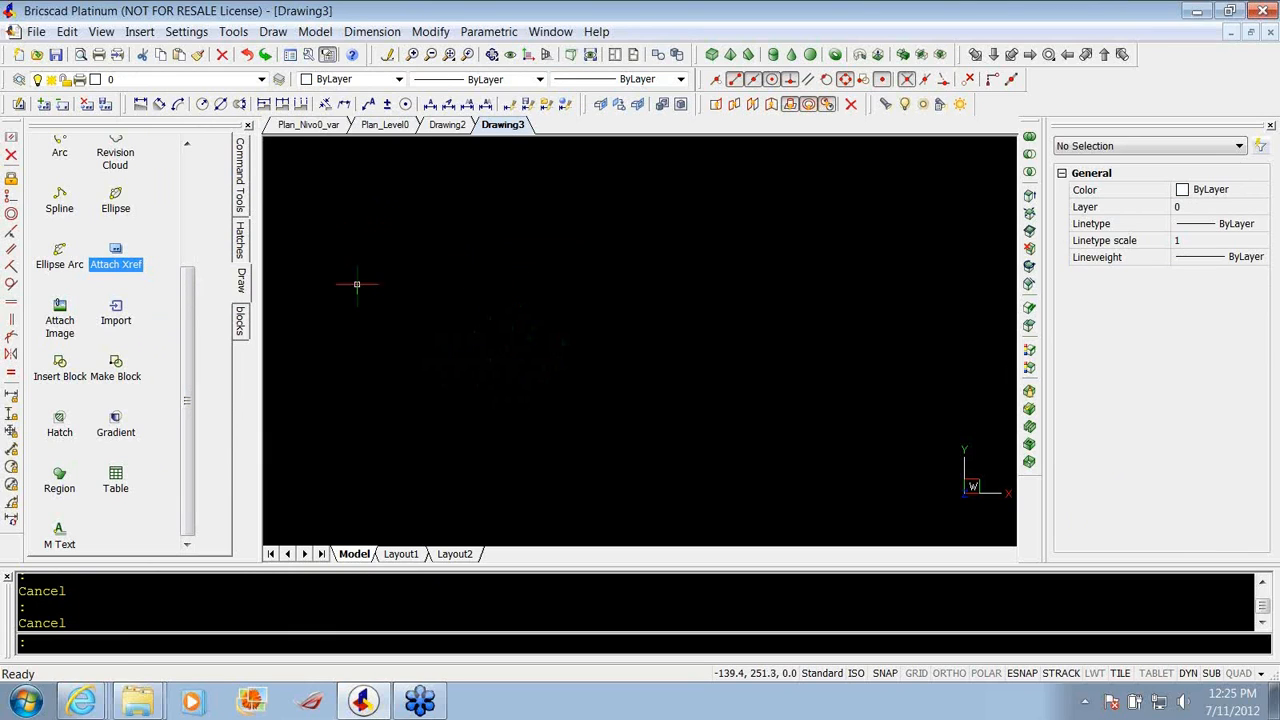
# Open the recent drawing constraints.dwg and close the tool palettes.
pyautogui.click(36, 31)
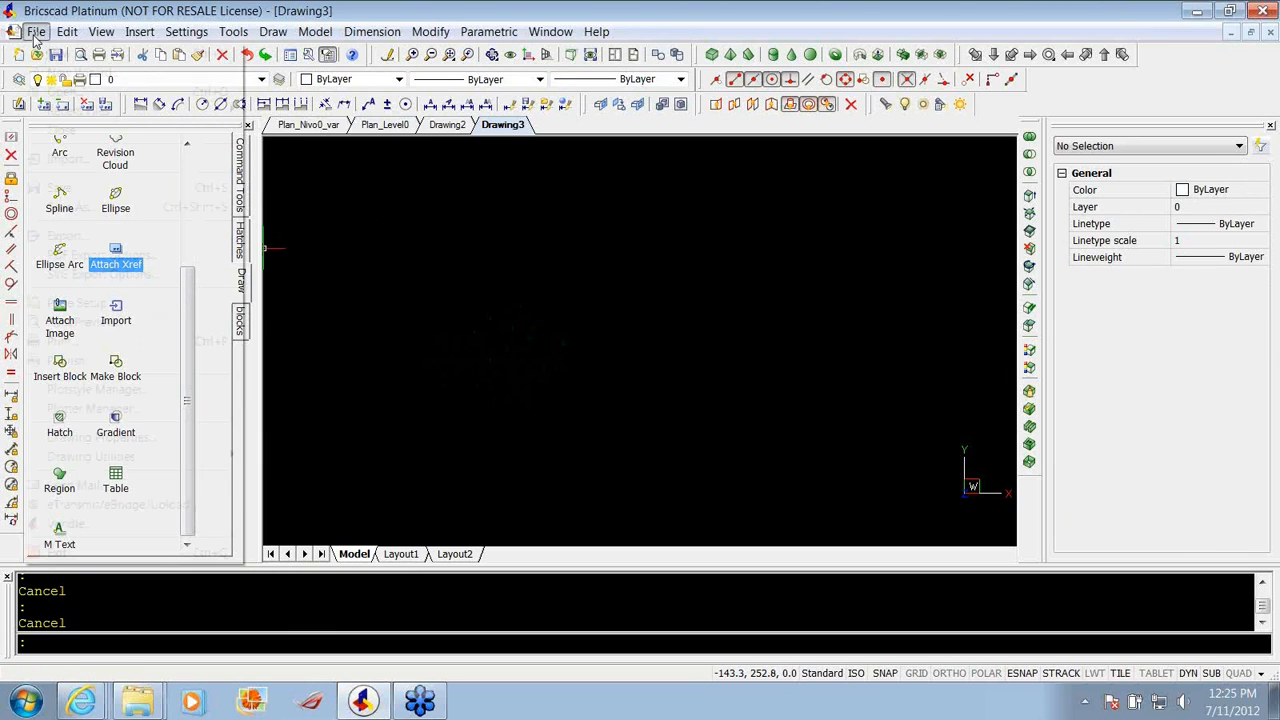
pyautogui.moveTo(87, 113)
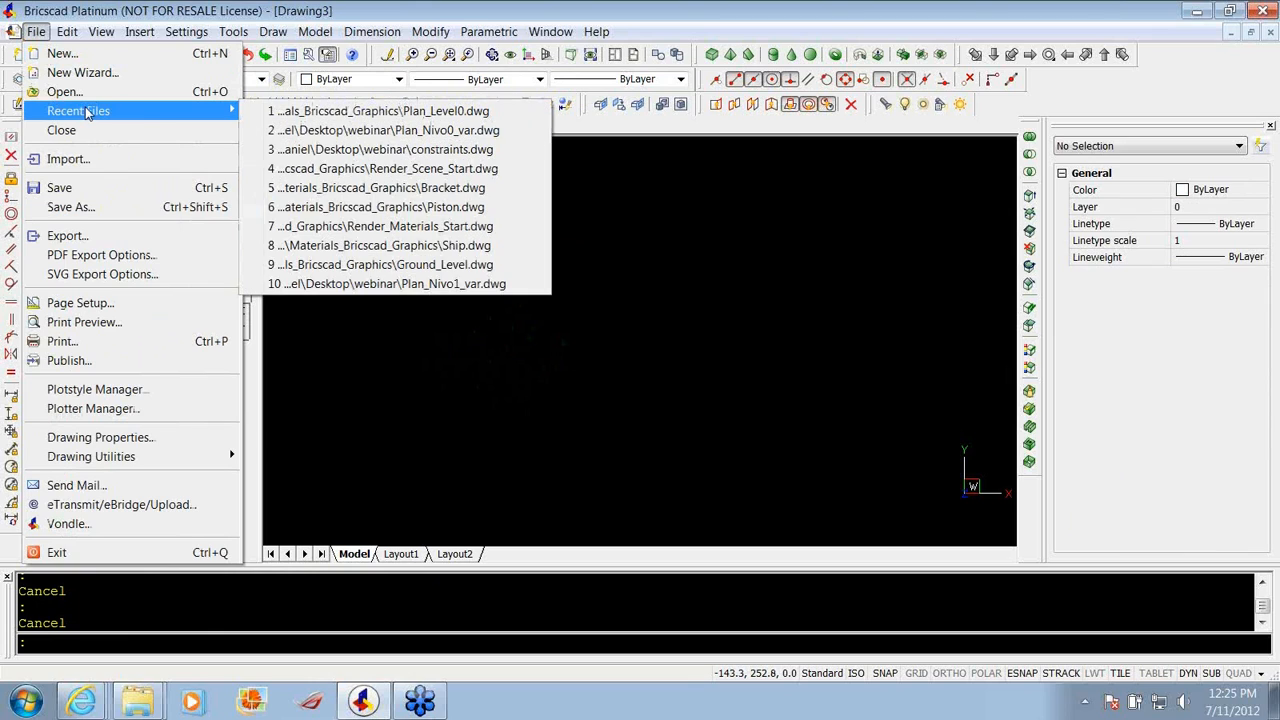
pyautogui.click(380, 149)
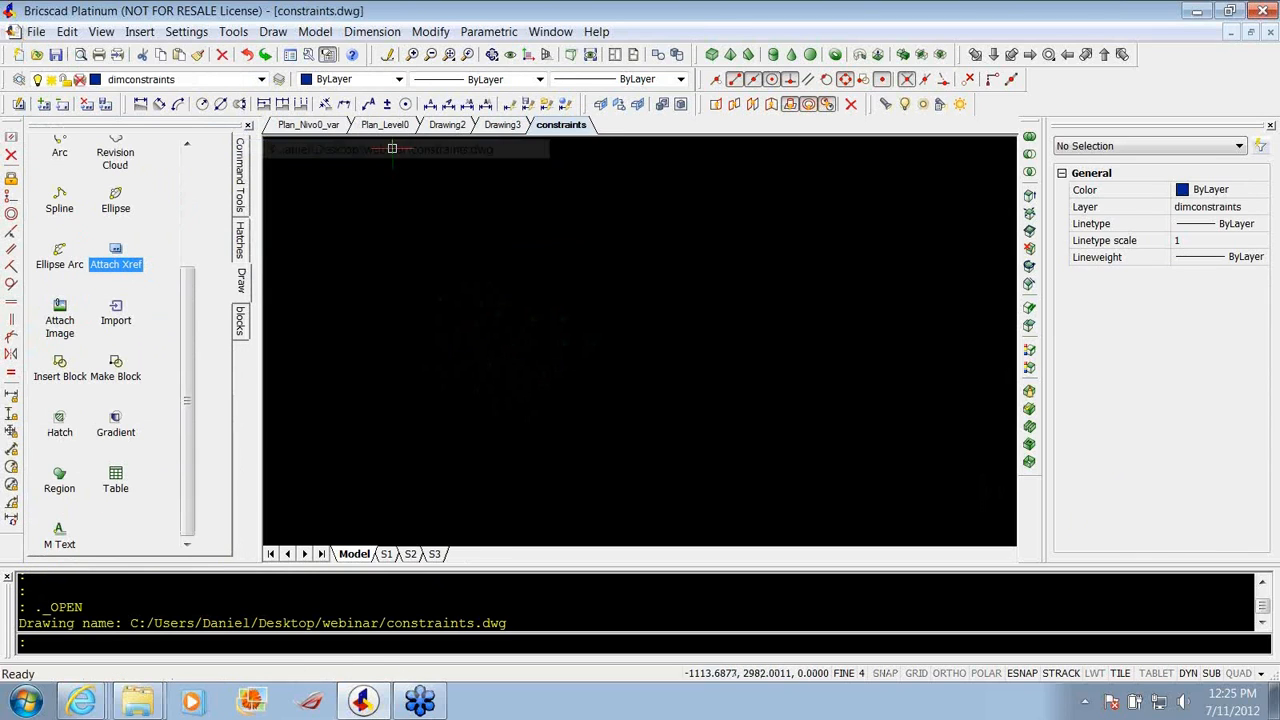
pyautogui.click(248, 127)
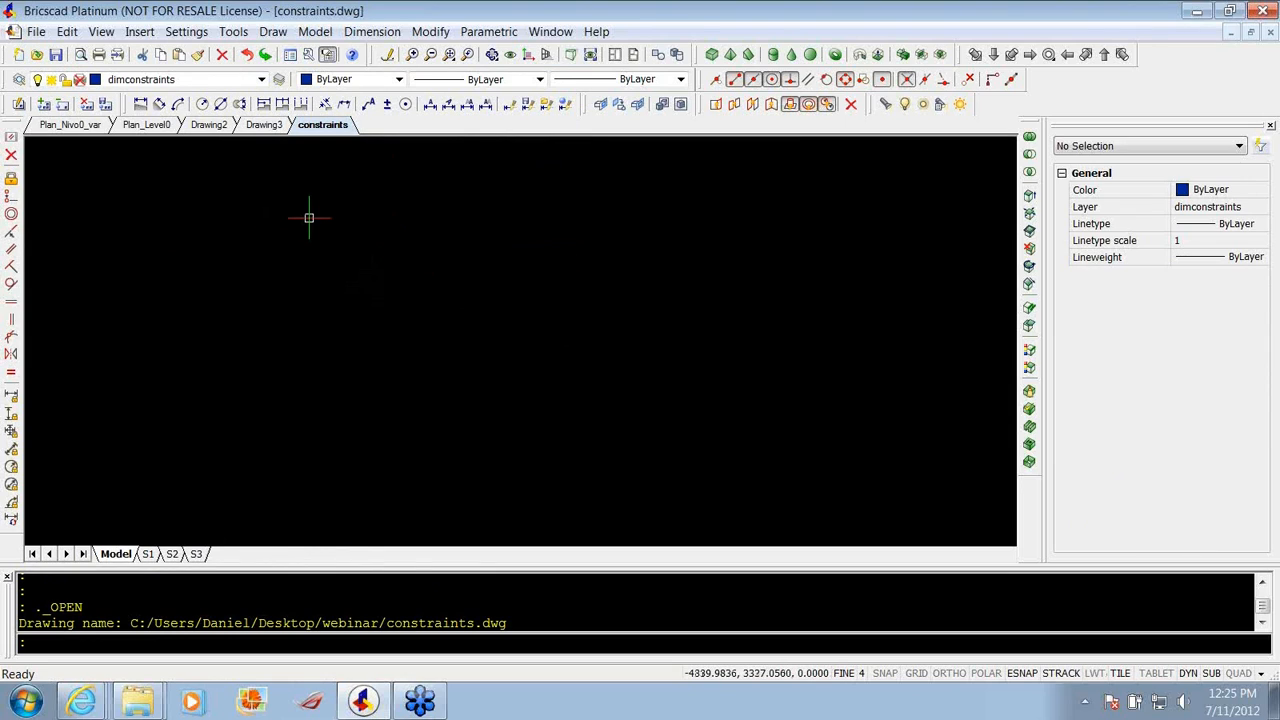
# Draw a rectangle in the empty model space with its upper-left corner at about -5652, 3042.
pyautogui.press('Escape')
pyautogui.press('Escape')
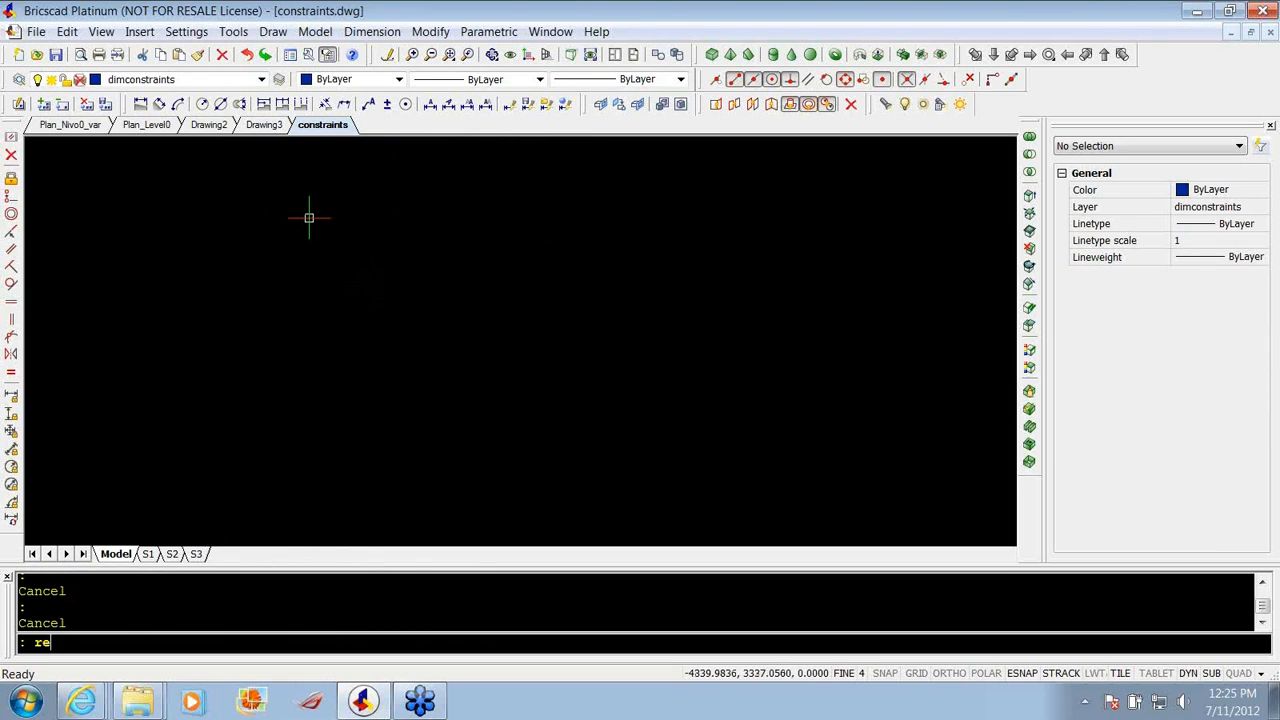
pyautogui.press('Return')
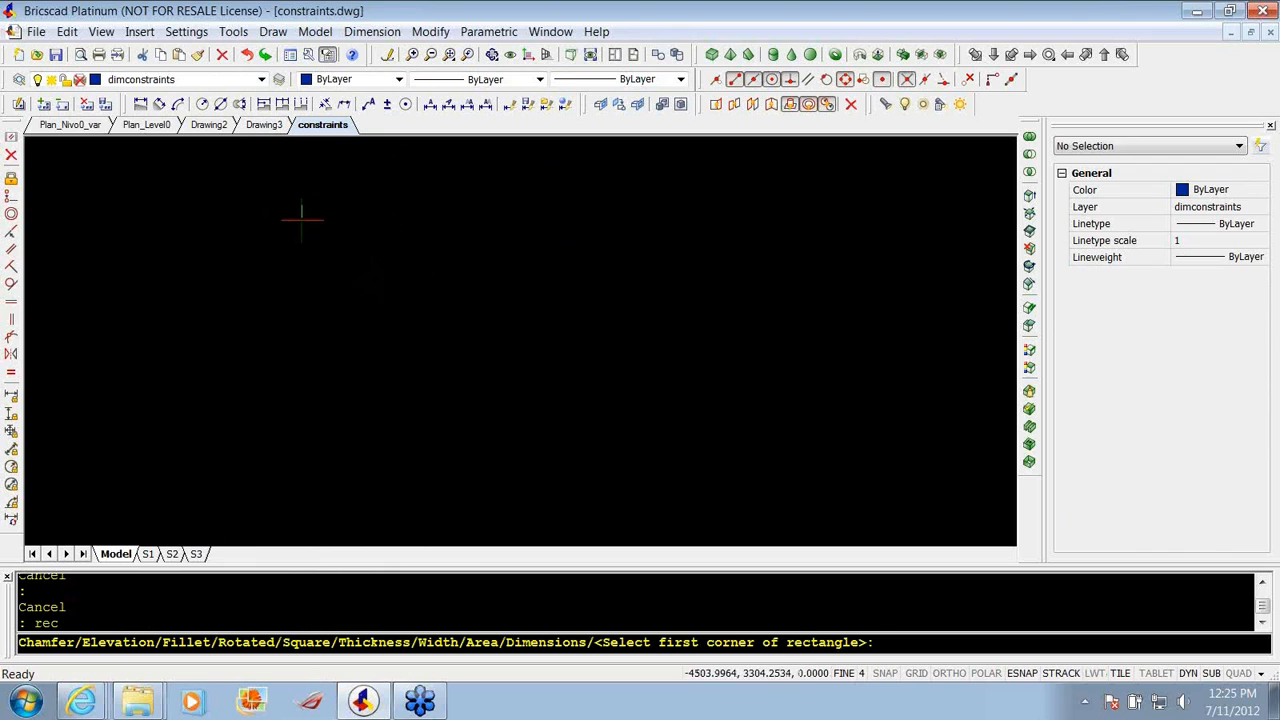
pyautogui.click(277, 224)
pyautogui.click(550, 433)
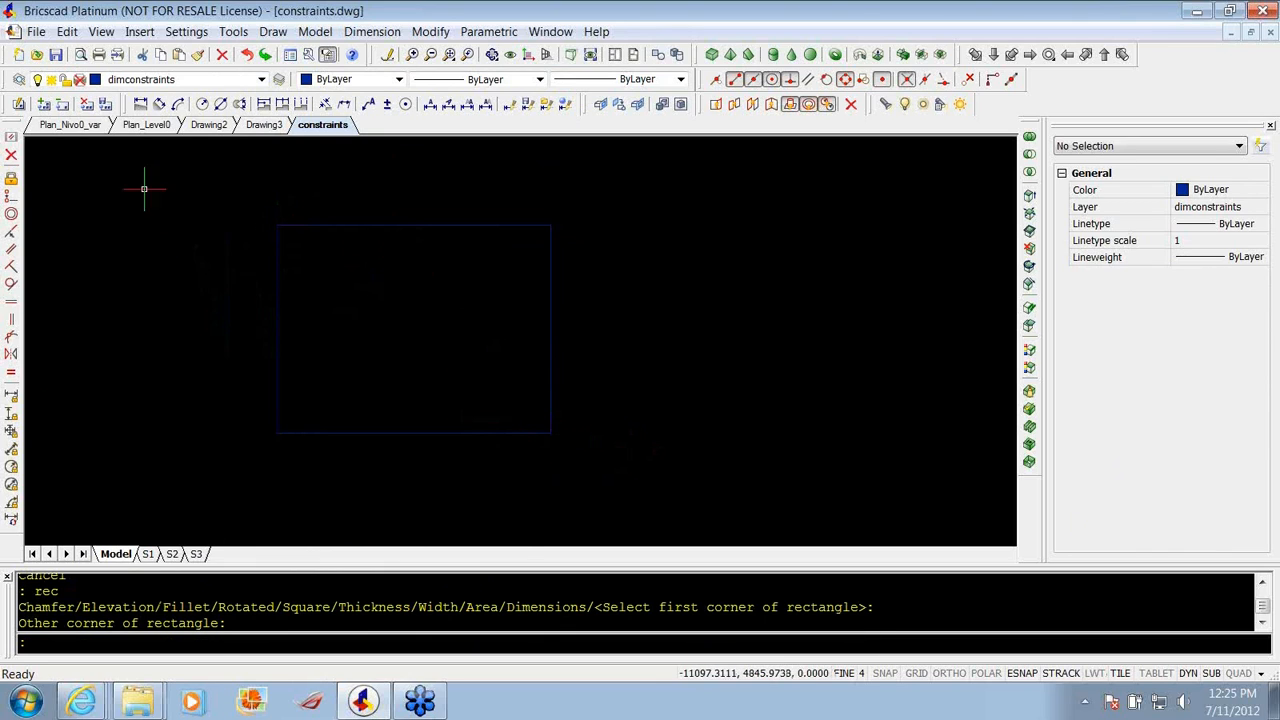
# Move the rectangle to the layer "case" and clear the selection.
pyautogui.click(236, 85)
pyautogui.click(643, 436)
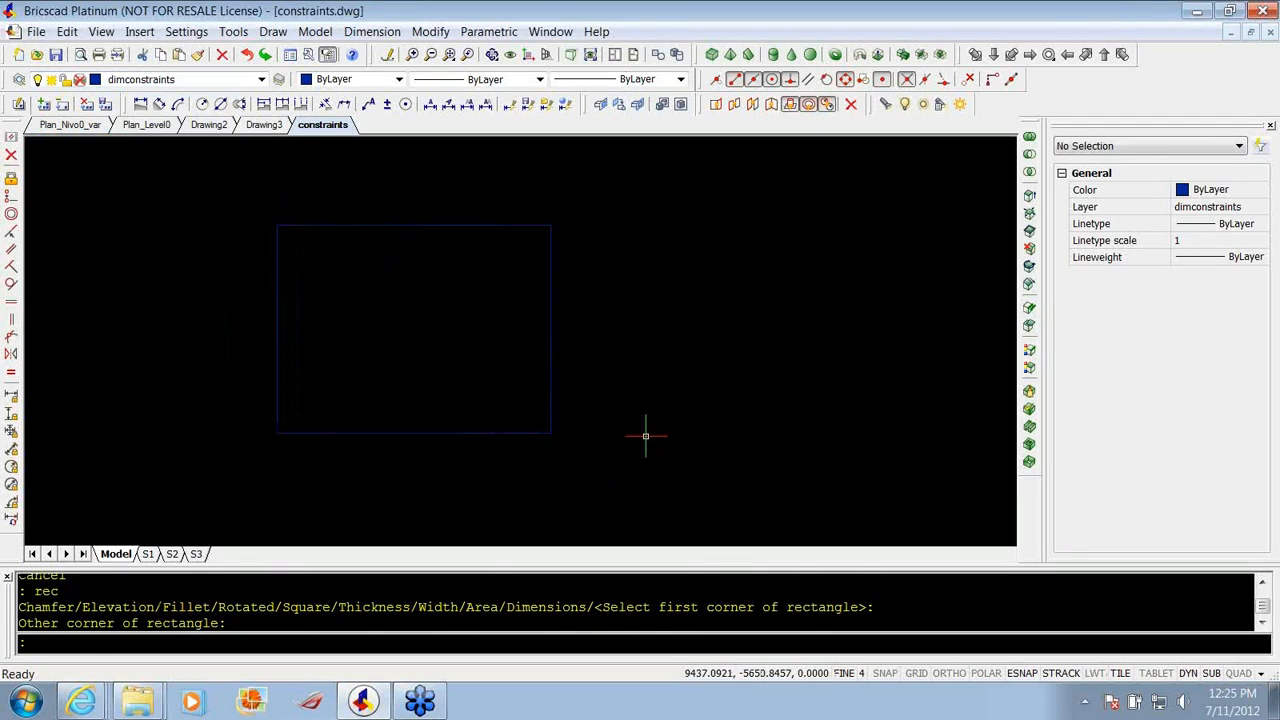
pyautogui.click(643, 436)
pyautogui.click(450, 336)
pyautogui.click(230, 80)
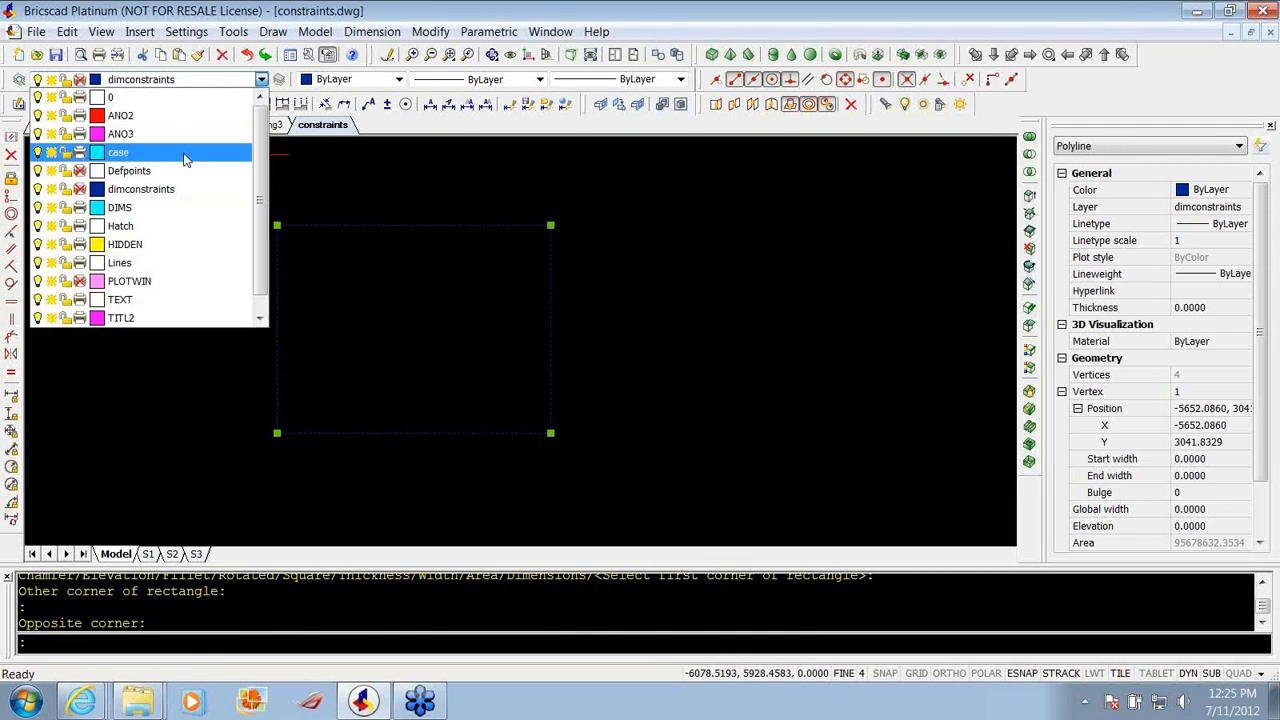
pyautogui.click(183, 160)
pyautogui.press('Escape')
pyautogui.press('Escape')
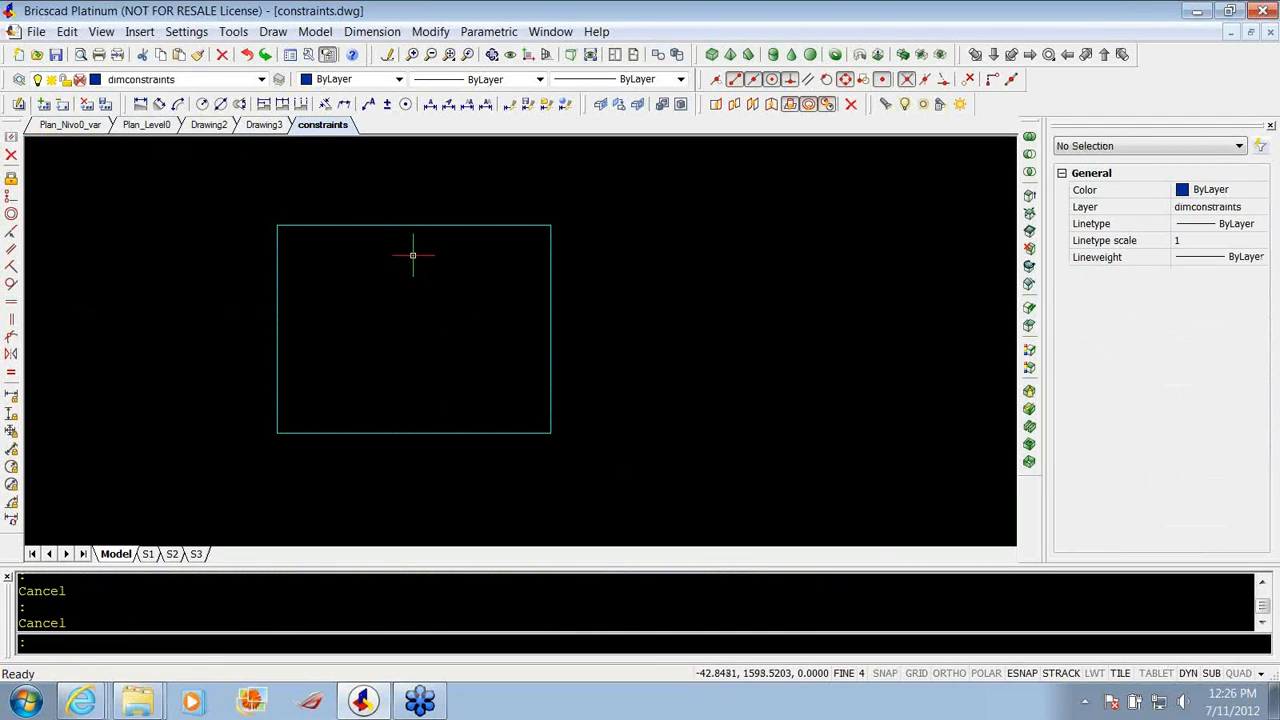
# Explode the rectangle into separate lines.
pyautogui.click(660, 350)
pyautogui.click(478, 292)
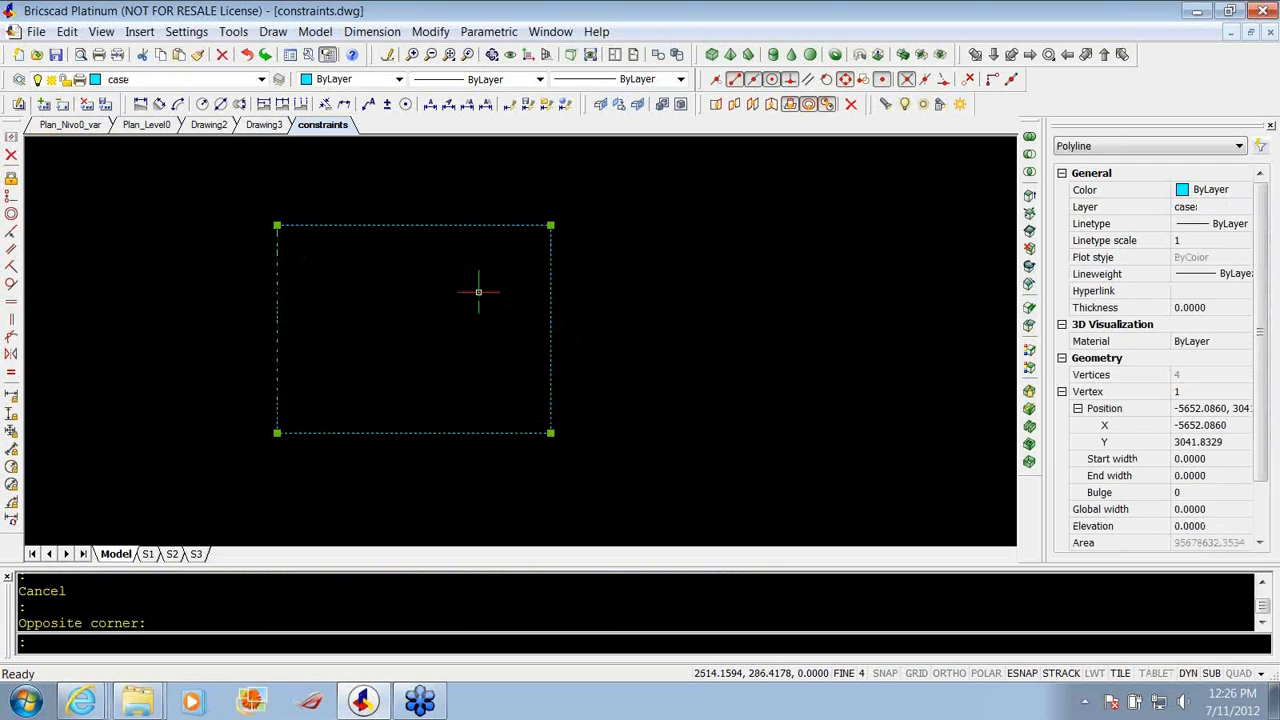
pyautogui.write('x')
pyautogui.press('Return')
# Select the four sides of the exploded rectangle one by one to check they are separate lines, and clear the selection.
pyautogui.click(476, 290)
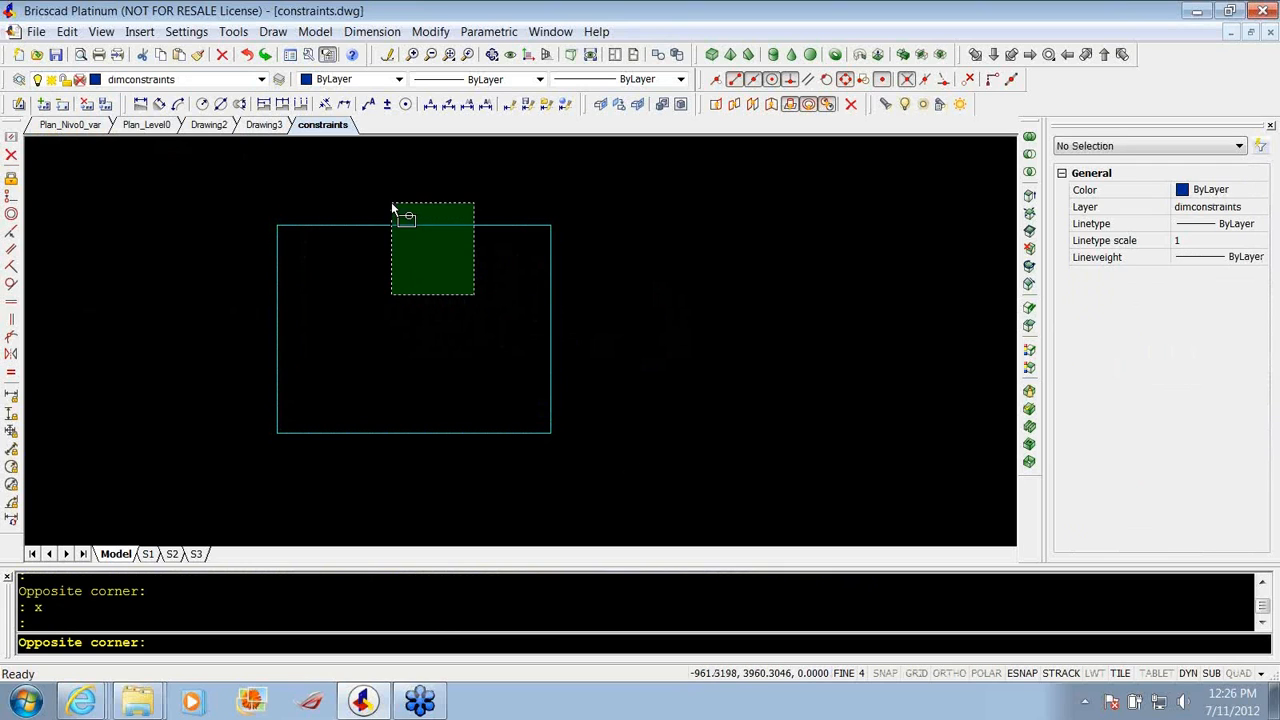
pyautogui.click(391, 202)
pyautogui.click(303, 352)
pyautogui.click(226, 330)
pyautogui.click(408, 443)
pyautogui.click(398, 421)
pyautogui.click(622, 395)
pyautogui.click(521, 357)
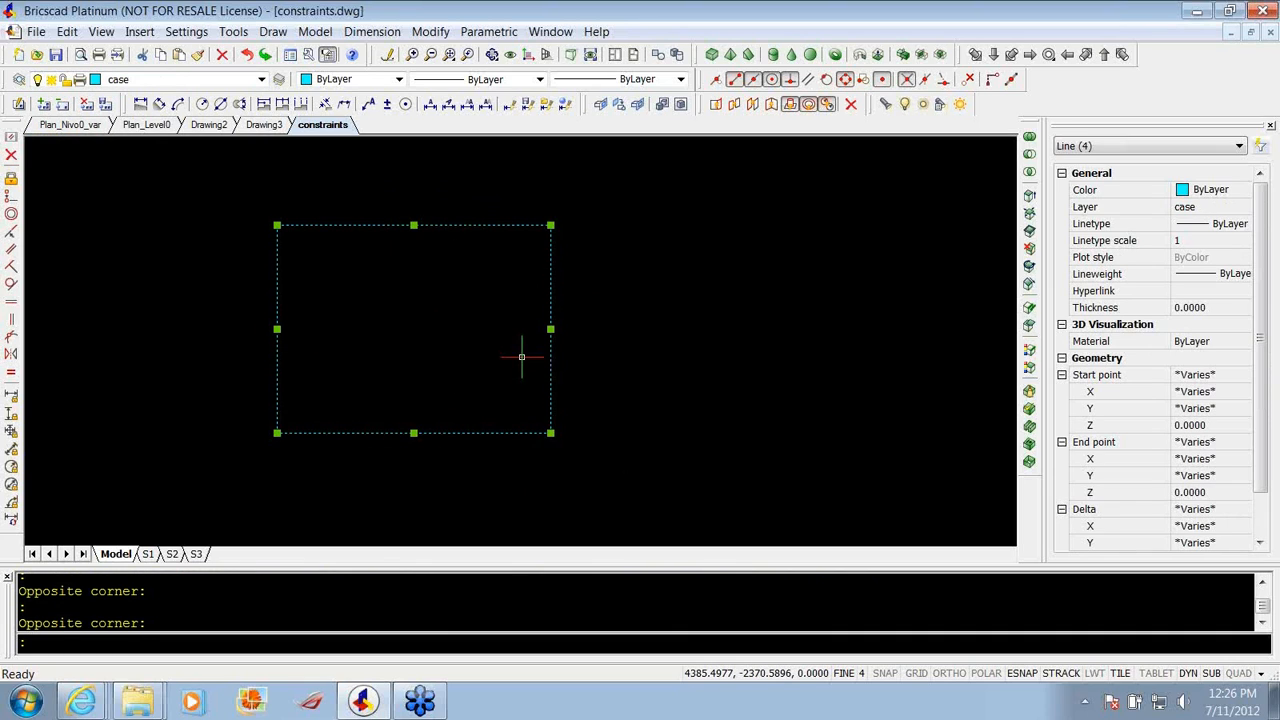
pyautogui.press('Escape')
pyautogui.press('Escape')
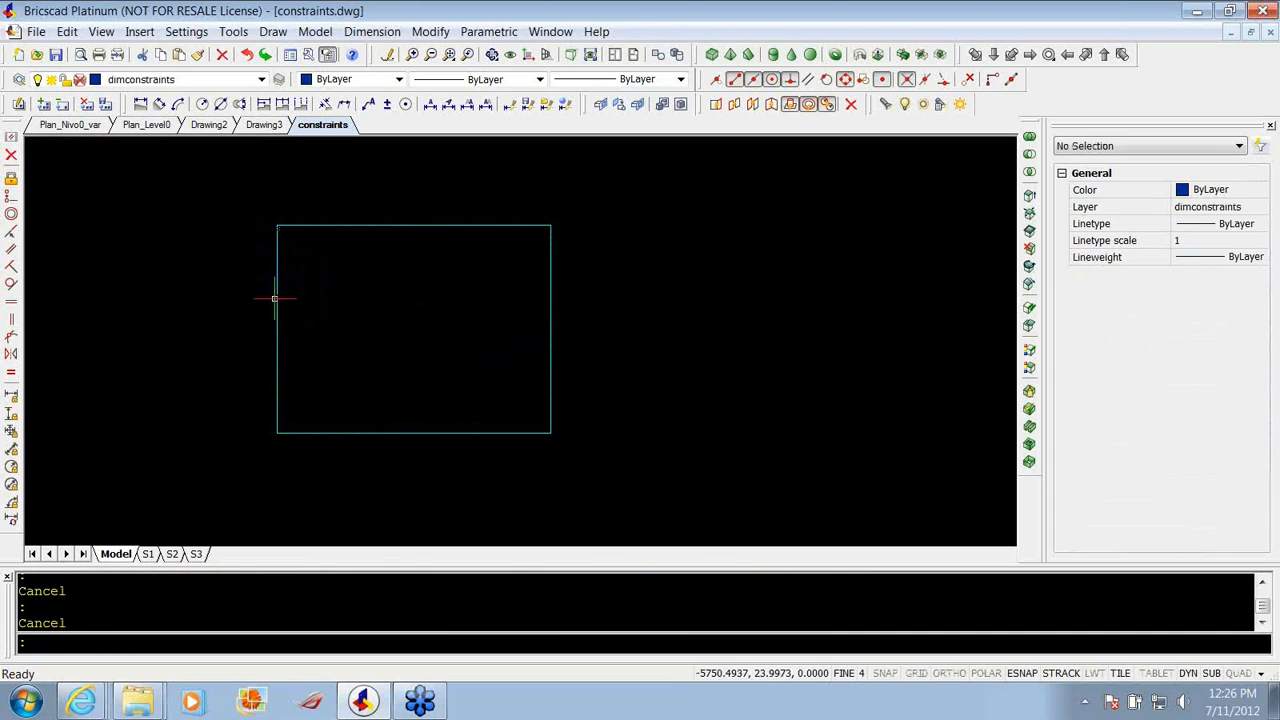
# On the layer HIDDEN, draw a diamond through the midpoints of the rectangle's sides and a vertical line joining its upper and lower corners.
pyautogui.click(193, 86)
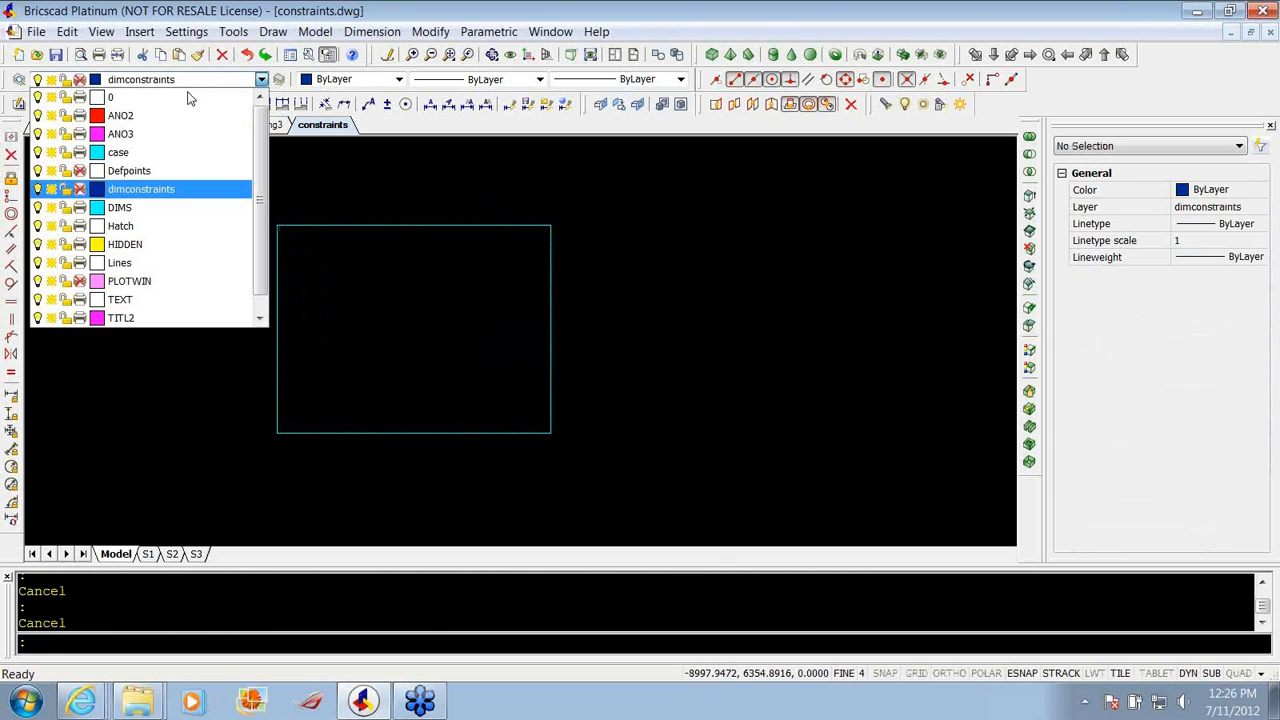
pyautogui.click(158, 245)
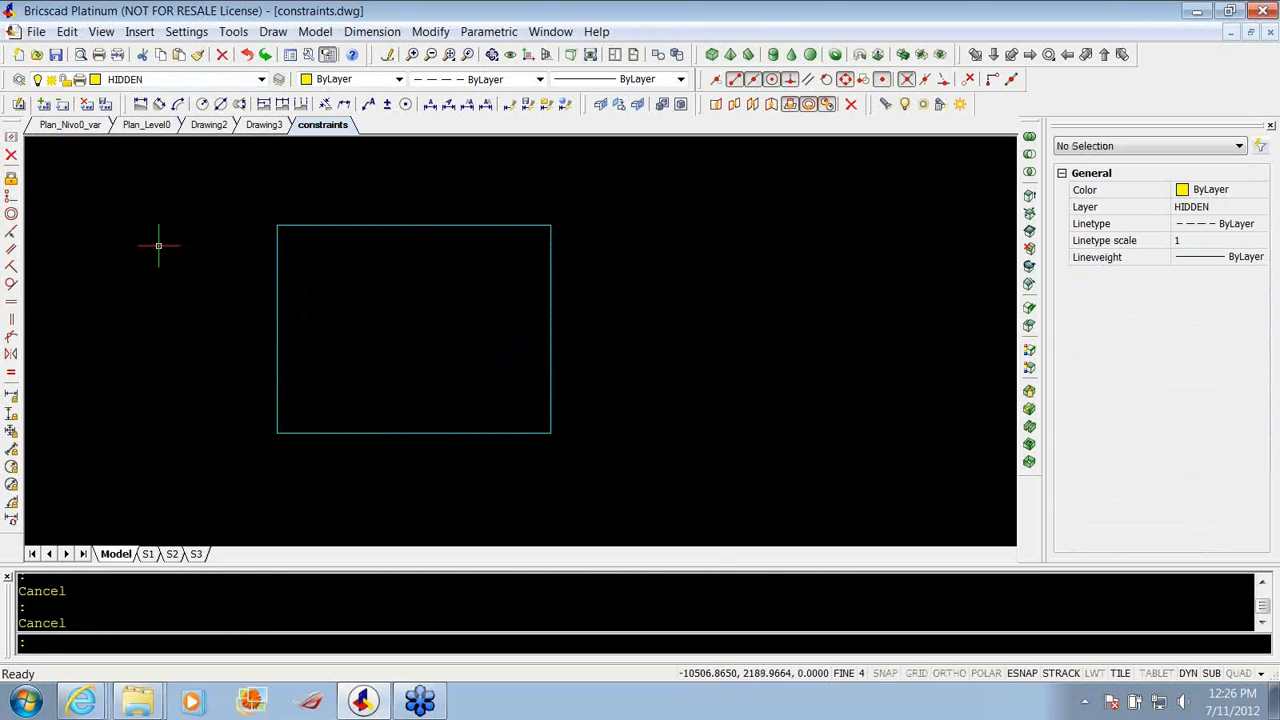
pyautogui.write('l')
pyautogui.press('Return')
pyautogui.click(413, 224)
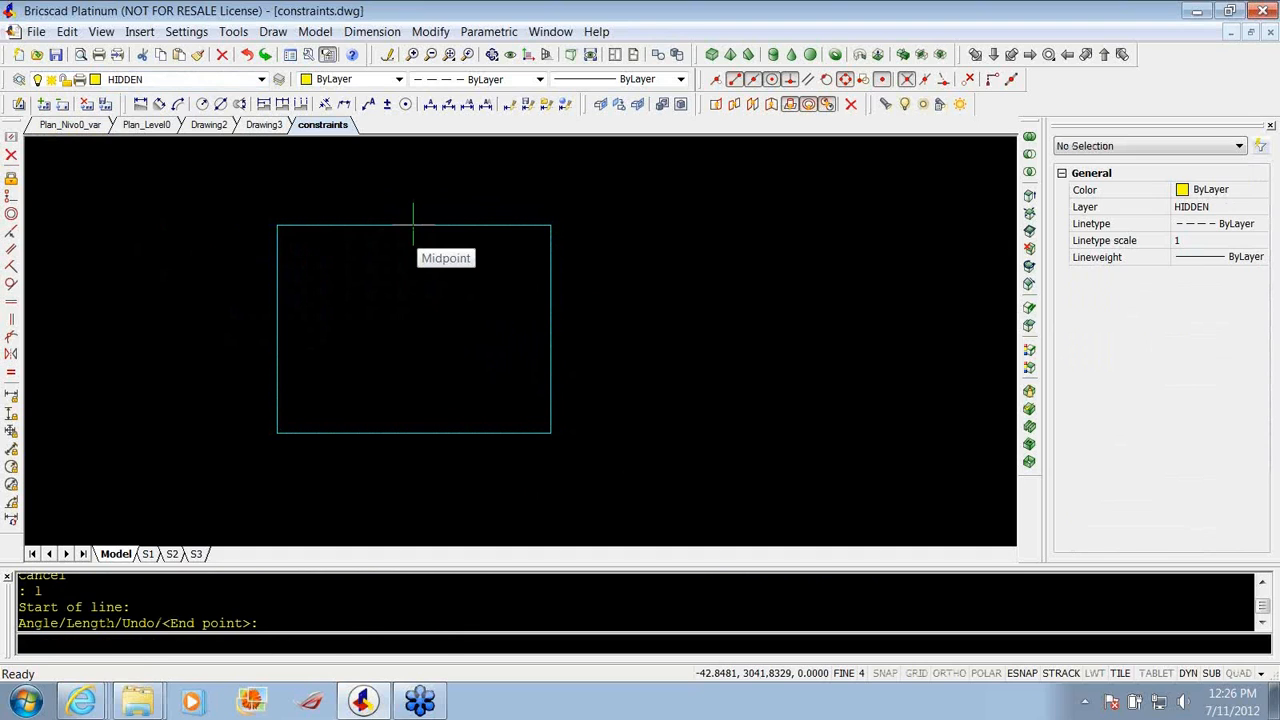
pyautogui.click(550, 328)
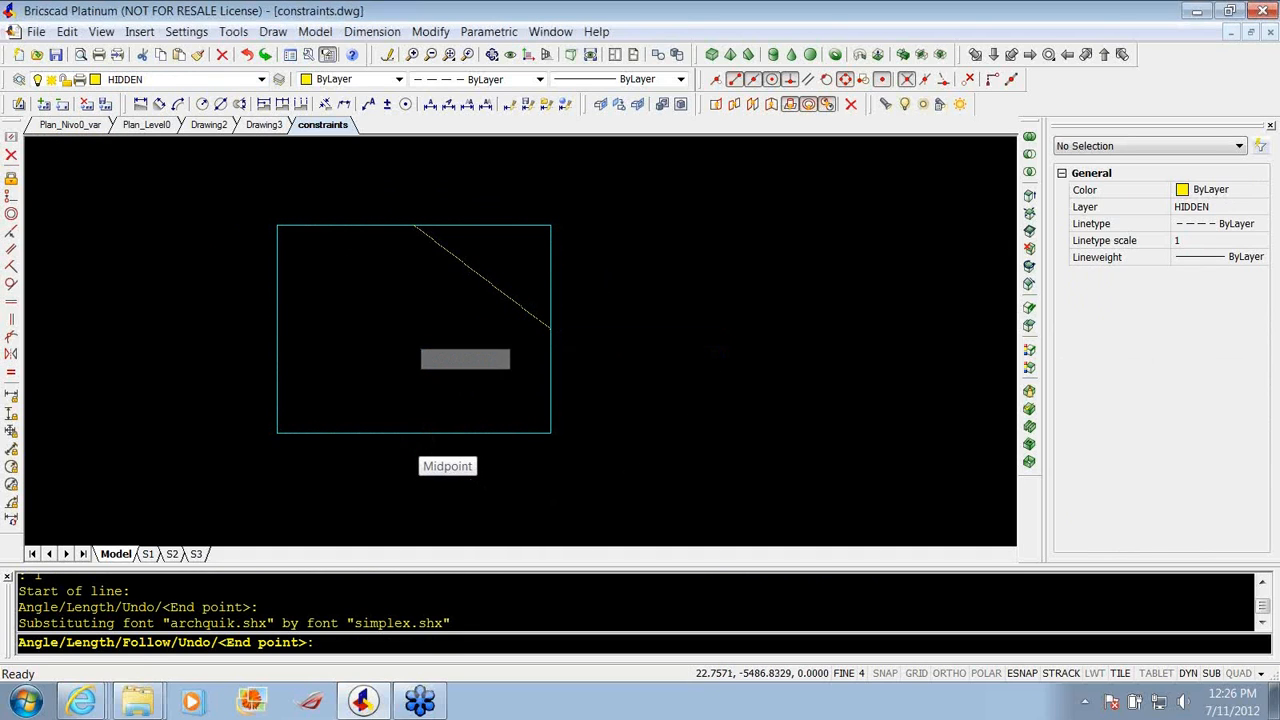
pyautogui.click(413, 433)
pyautogui.click(277, 328)
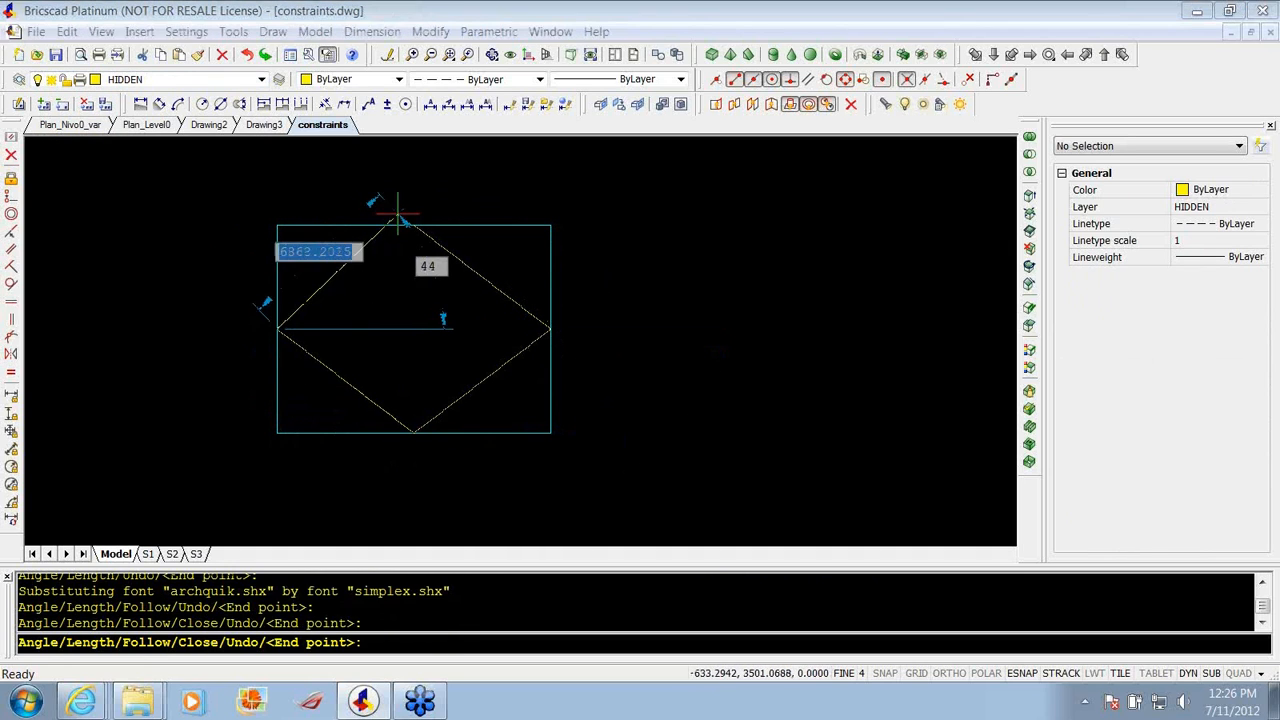
pyautogui.click(413, 225)
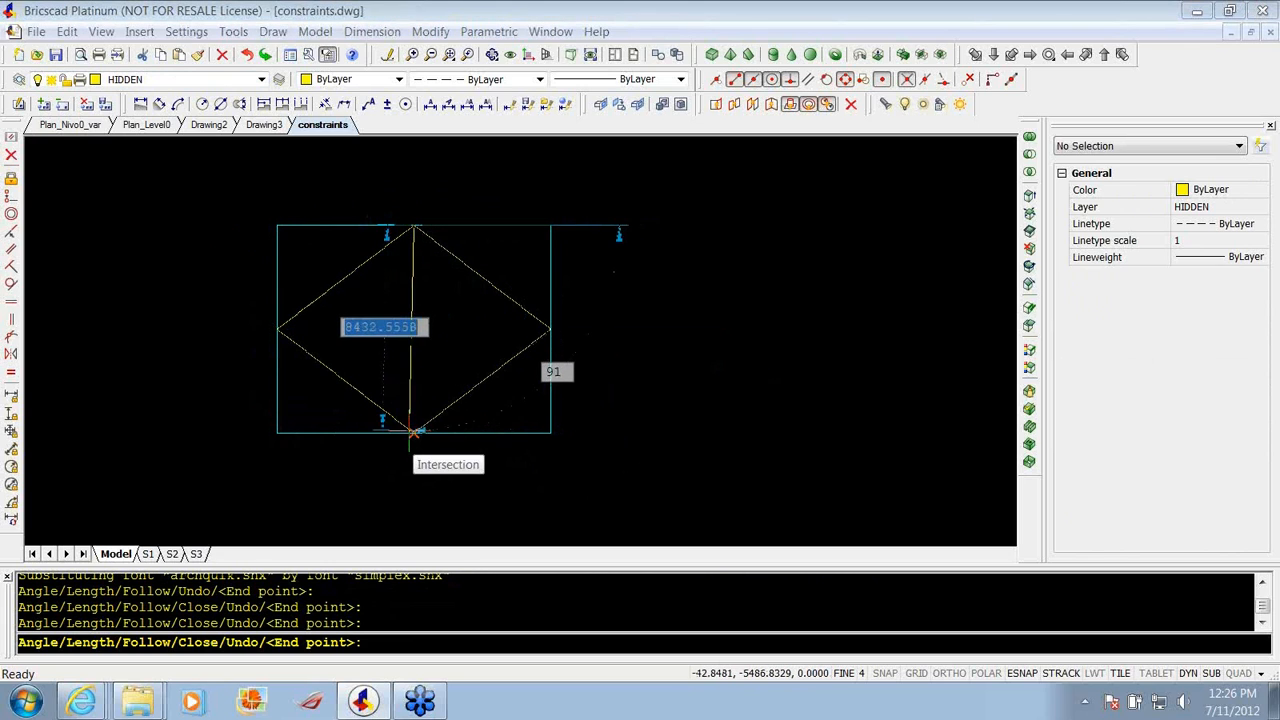
pyautogui.click(413, 432)
pyautogui.press('Return')
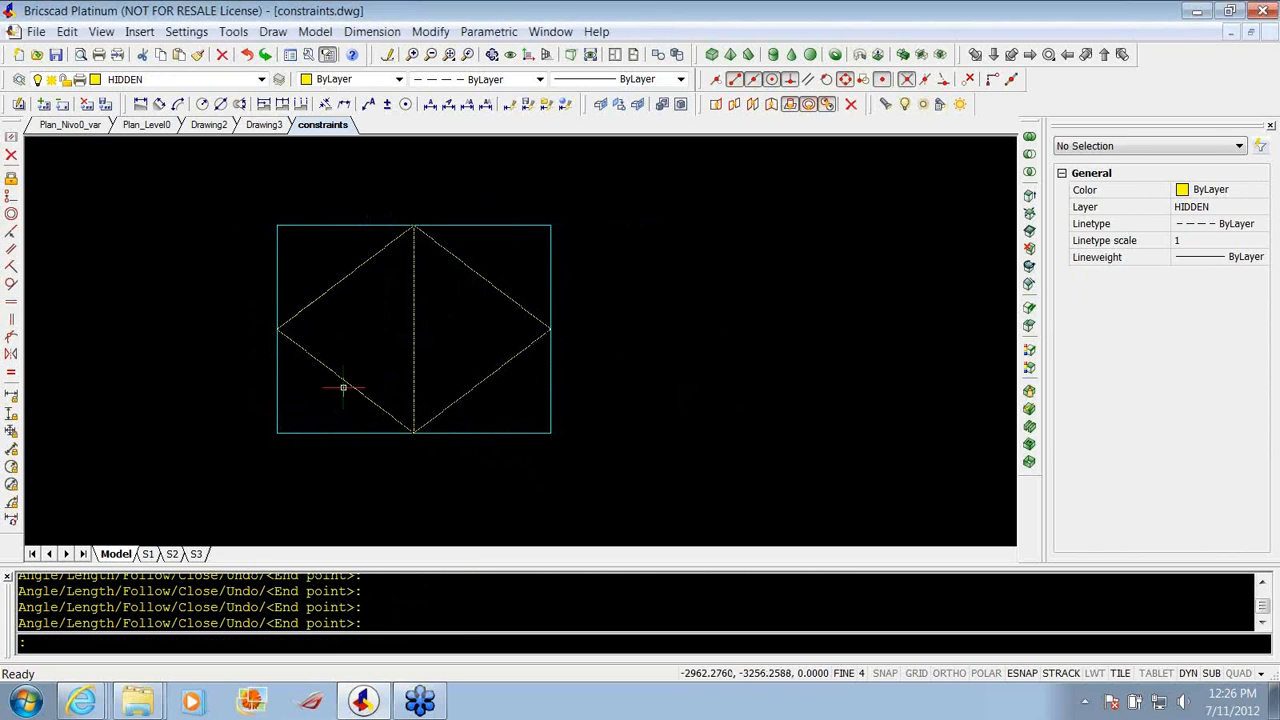
# Apply coincident constraints to all the rectangle and diamond lines at once with the Autoconstrain option.
pyautogui.middleClick(413, 258)
pyautogui.middleClick(413, 258)
pyautogui.scroll(-1, 82, 248)
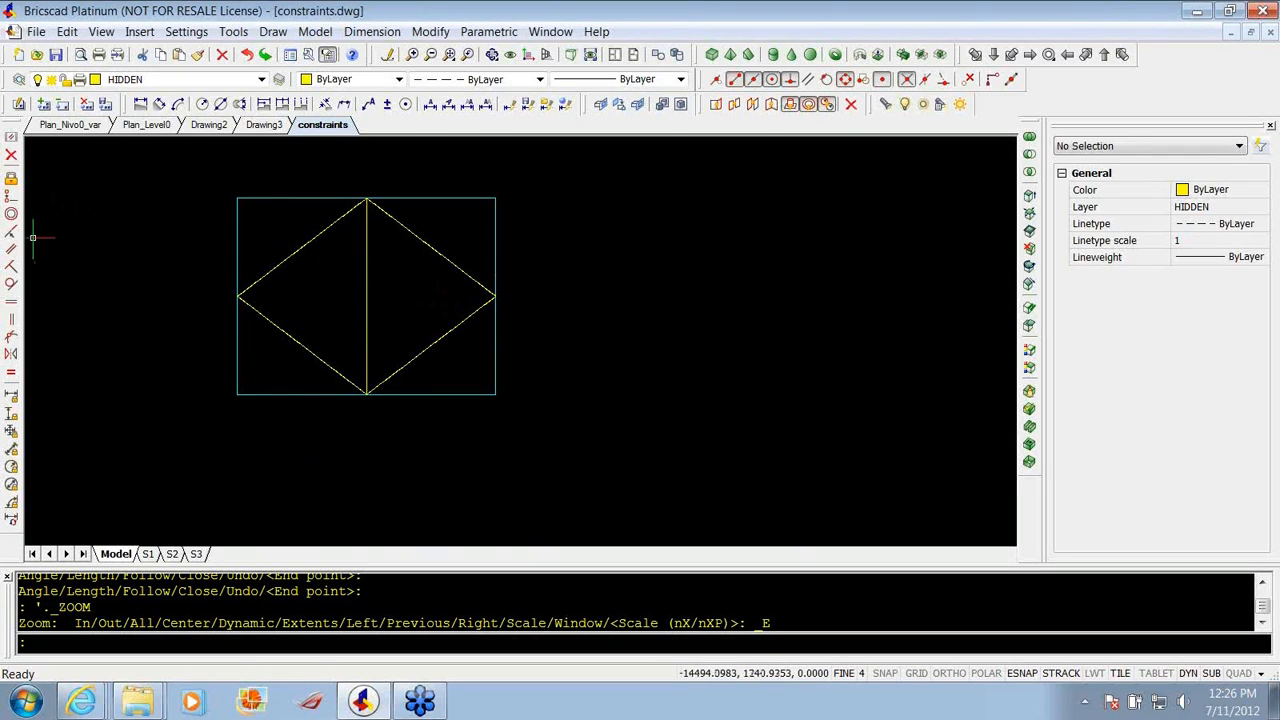
pyautogui.click(11, 197)
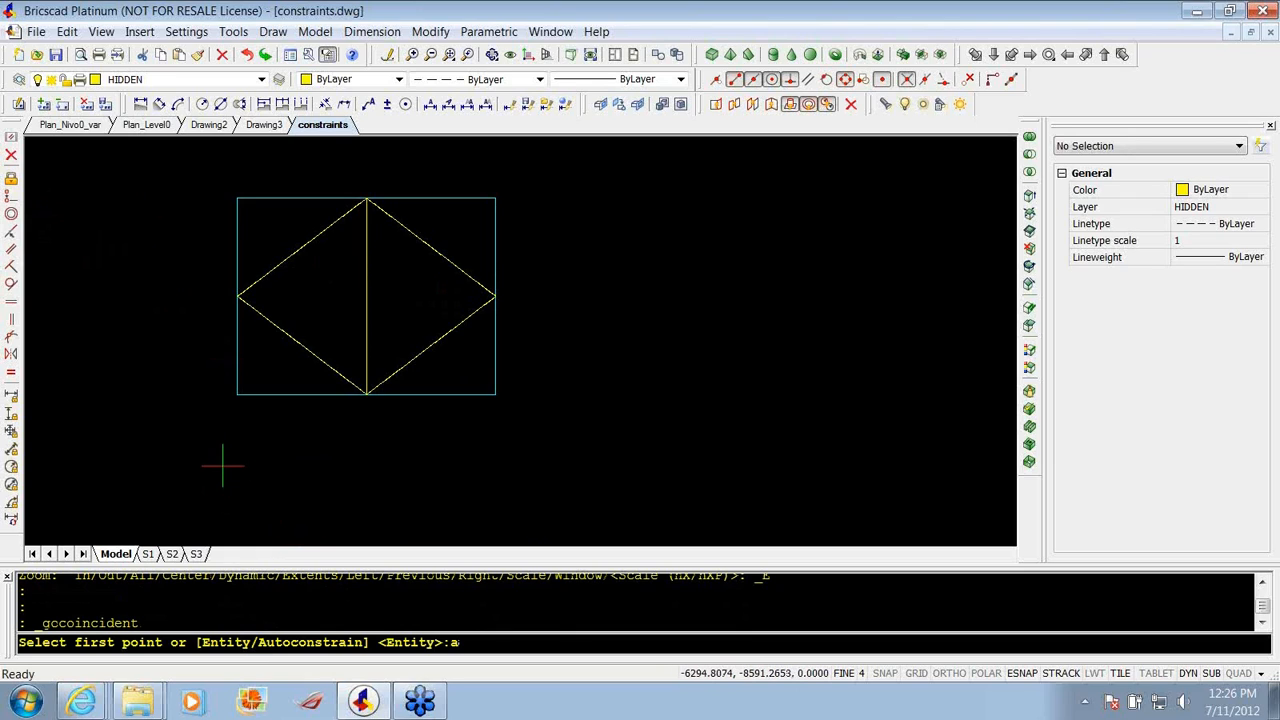
pyautogui.write('a')
pyautogui.press('Return')
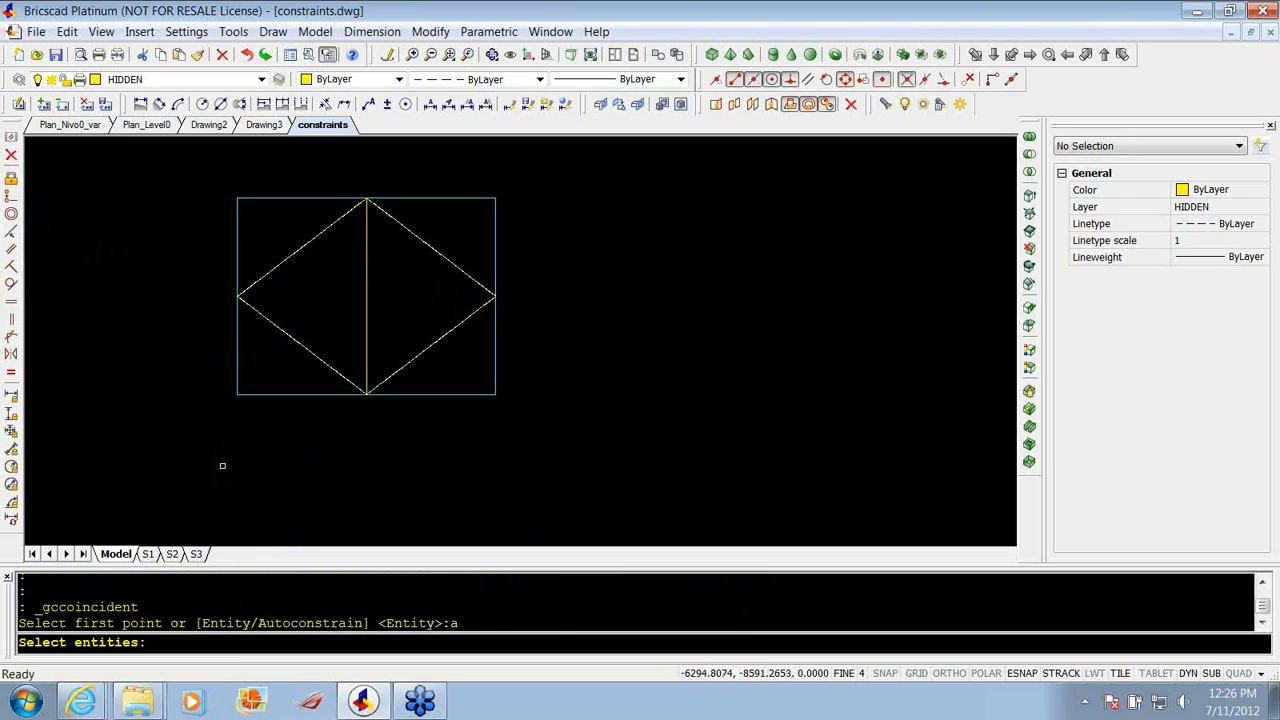
pyautogui.click(200, 174)
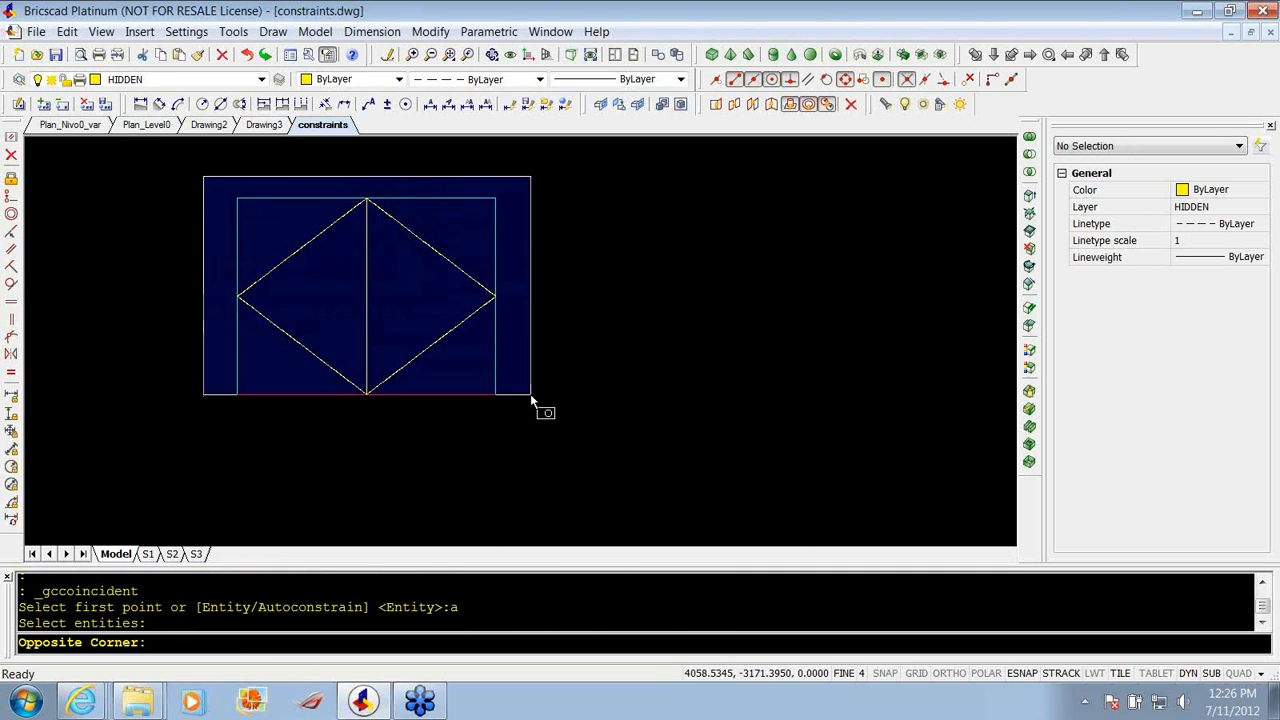
pyautogui.click(562, 434)
pyautogui.press('Return')
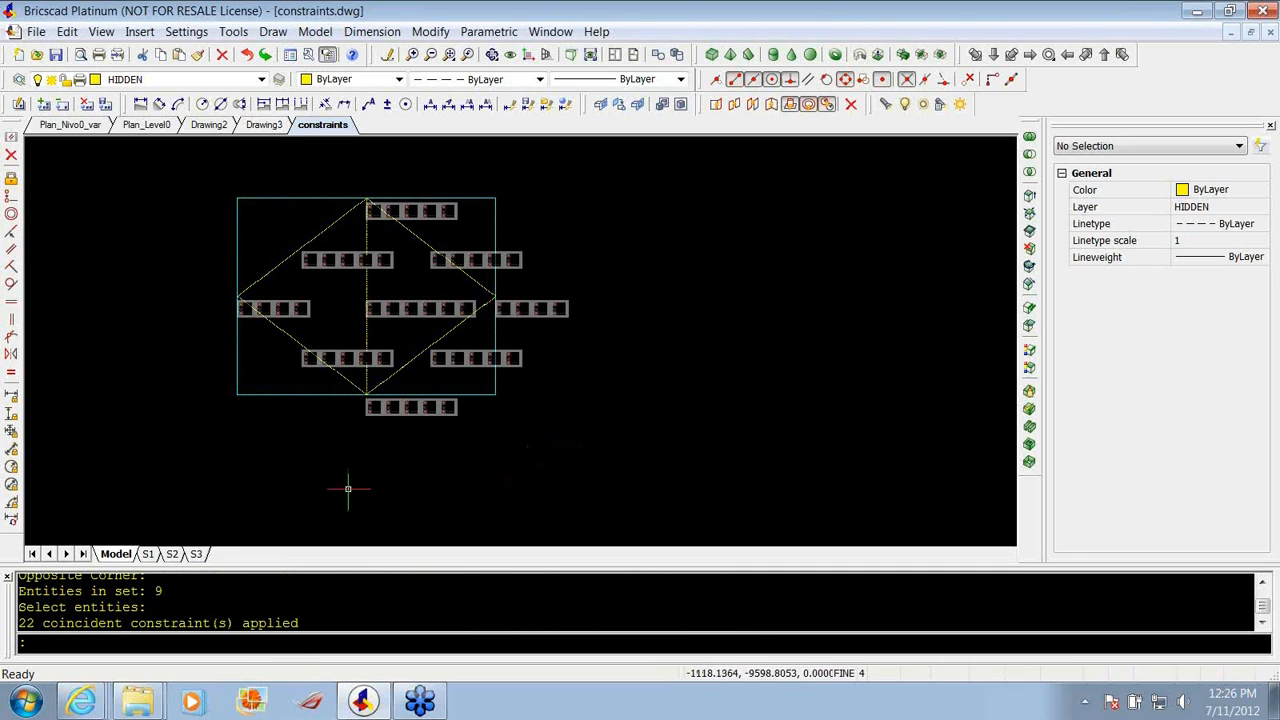
# Examine the coincident constraint markers attached to the rectangle and diamond lines.
pyautogui.scroll(2, 234, 263)
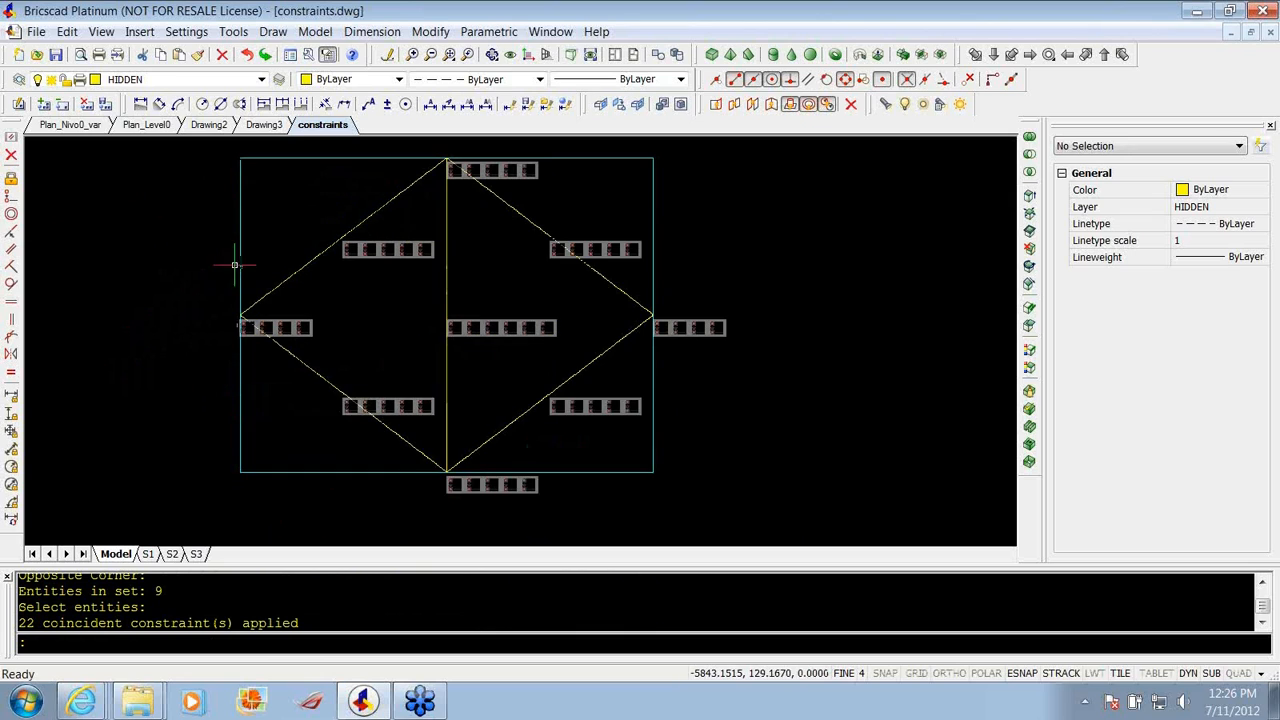
pyautogui.moveTo(291, 256); pyautogui.dragTo(291, 290, button='middle')
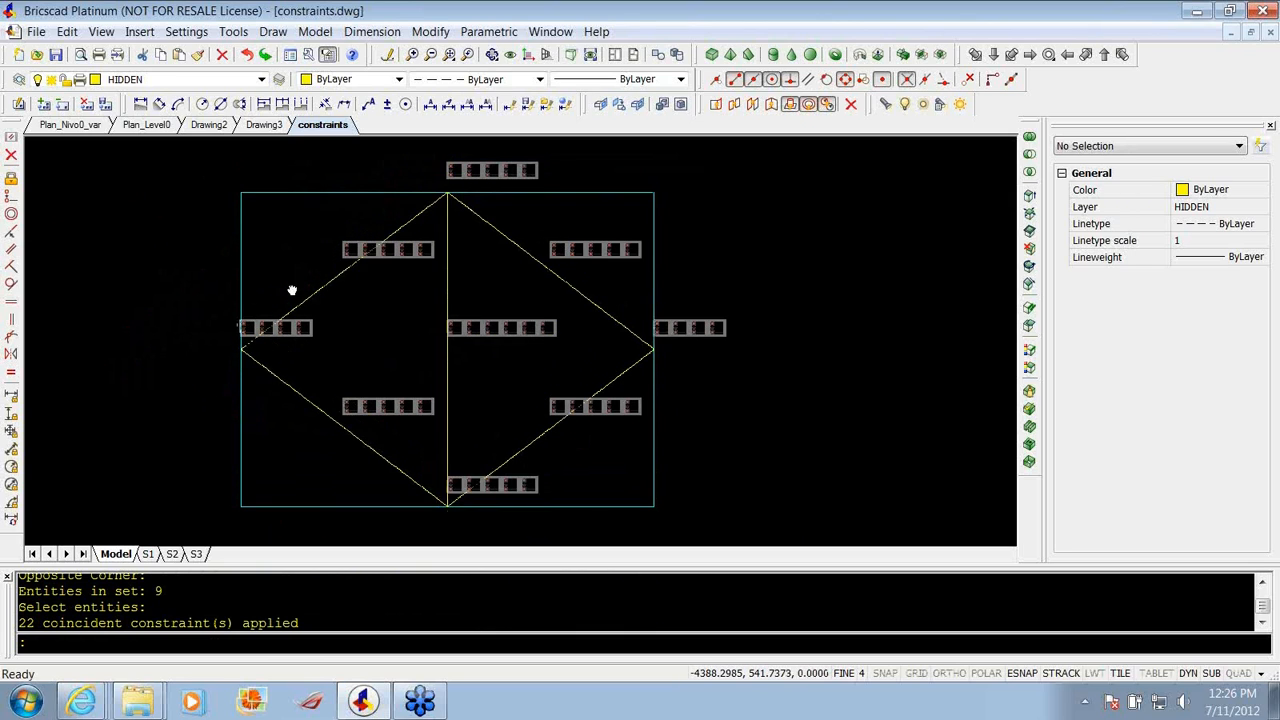
pyautogui.scroll(2, 488, 232)
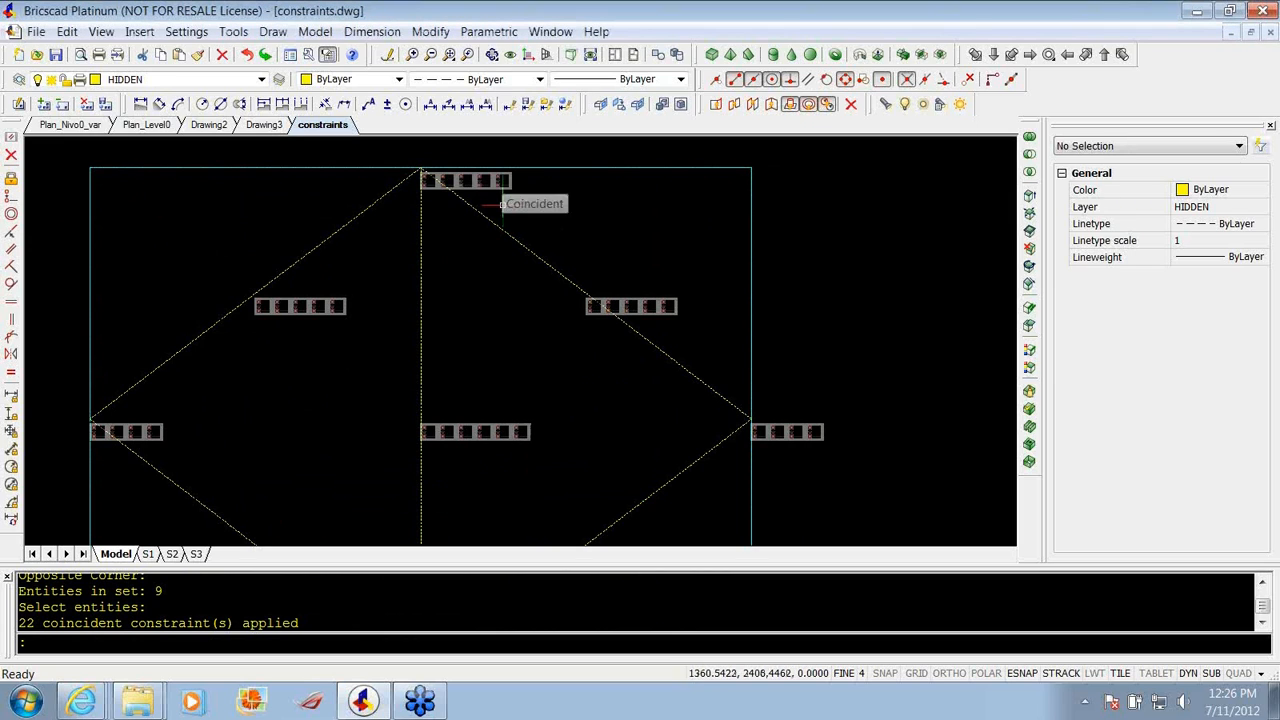
pyautogui.scroll(-3, 504, 178)
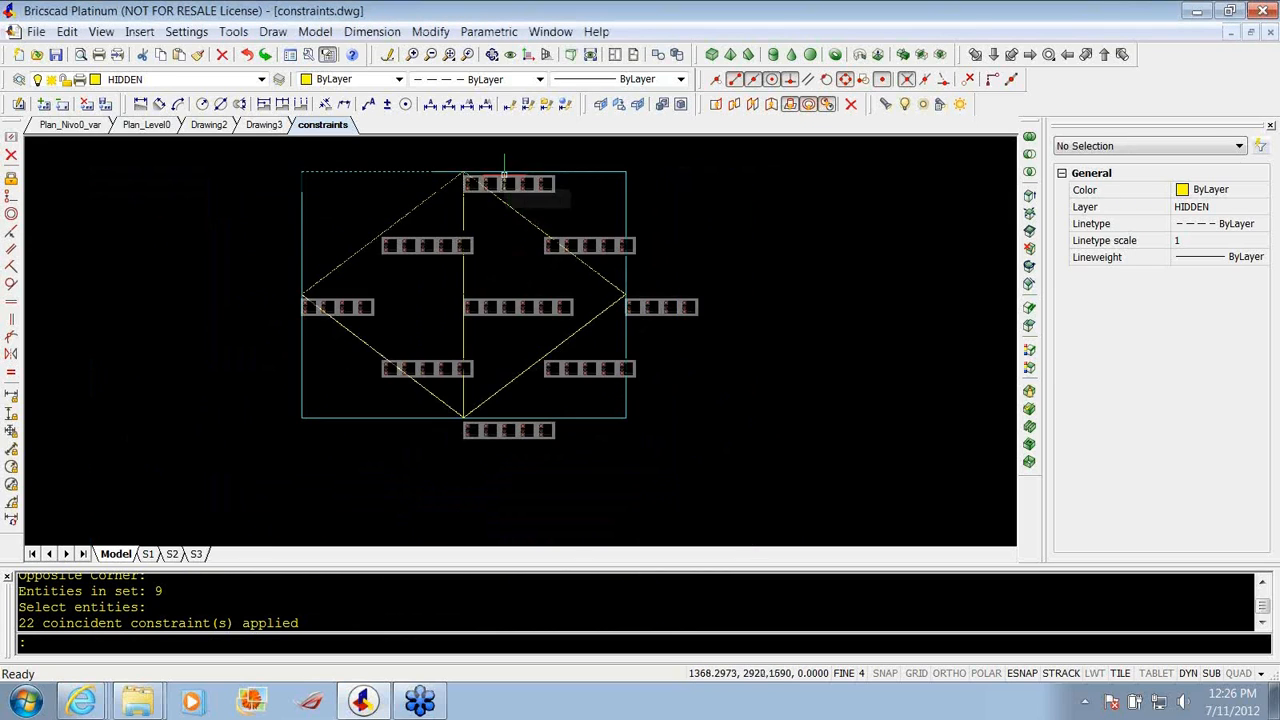
pyautogui.press('Escape')
pyautogui.press('Escape')
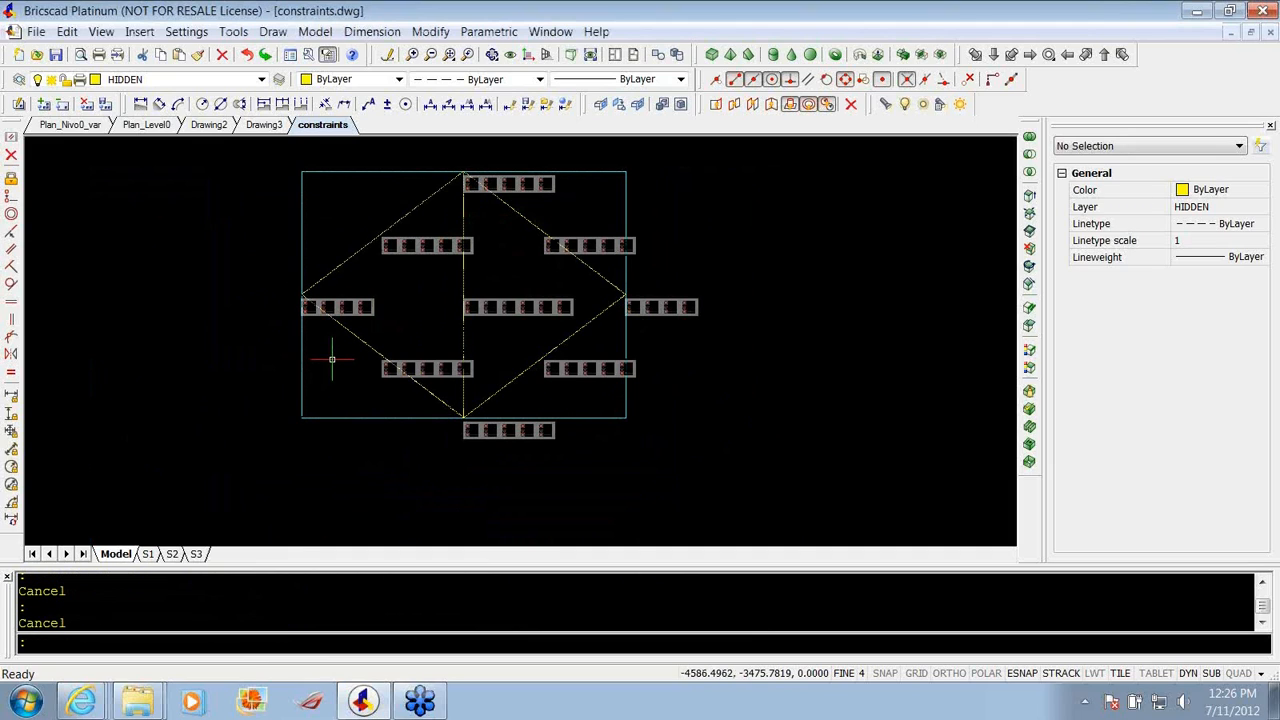
# Turn on ortho mode and stretch the rectangle's left side outward from its midpoint to about X -12387.
pyautogui.click(950, 674)
pyautogui.scroll(2, 250, 228)
pyautogui.click(340, 300)
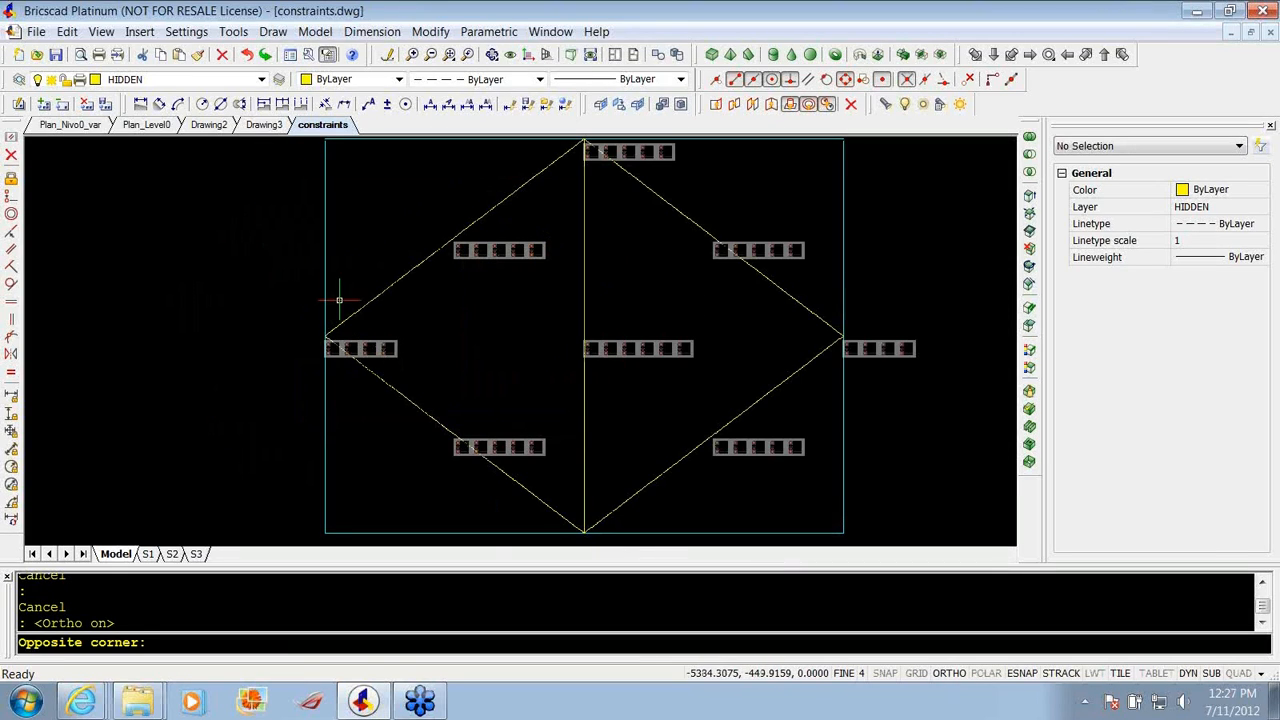
pyautogui.click(318, 288)
pyautogui.click(325, 337)
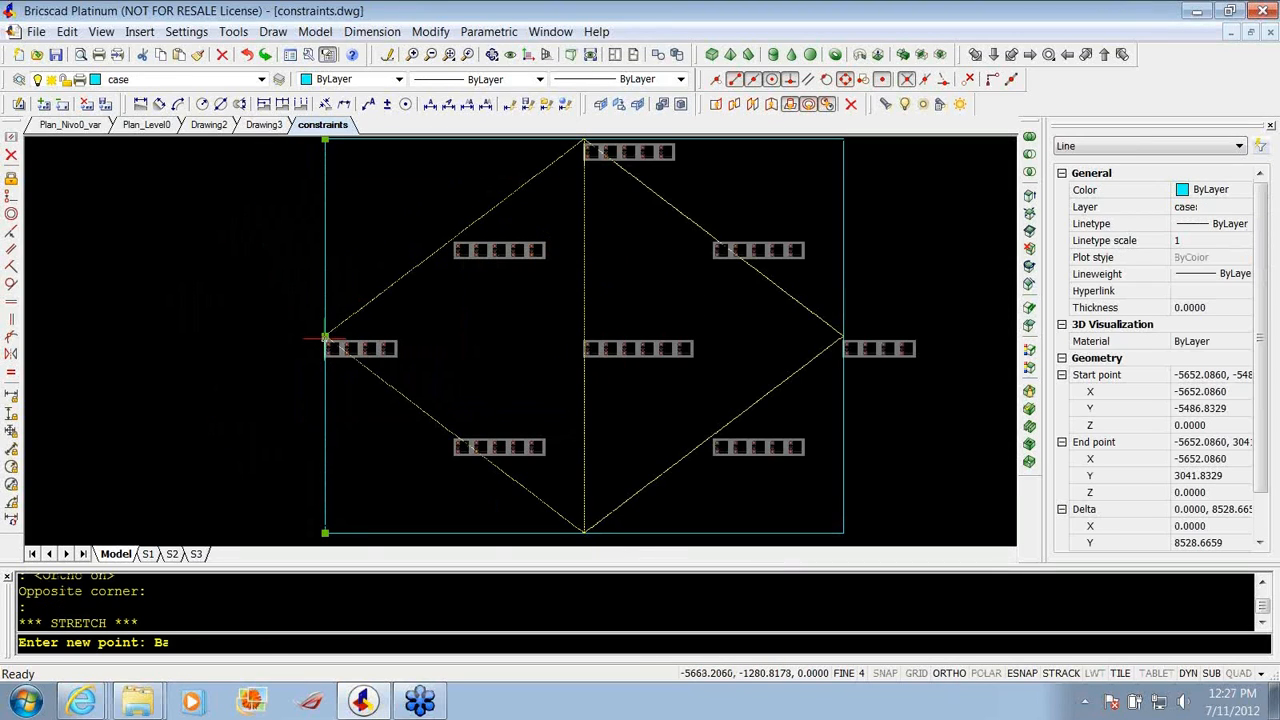
pyautogui.scroll(-2, 300, 337)
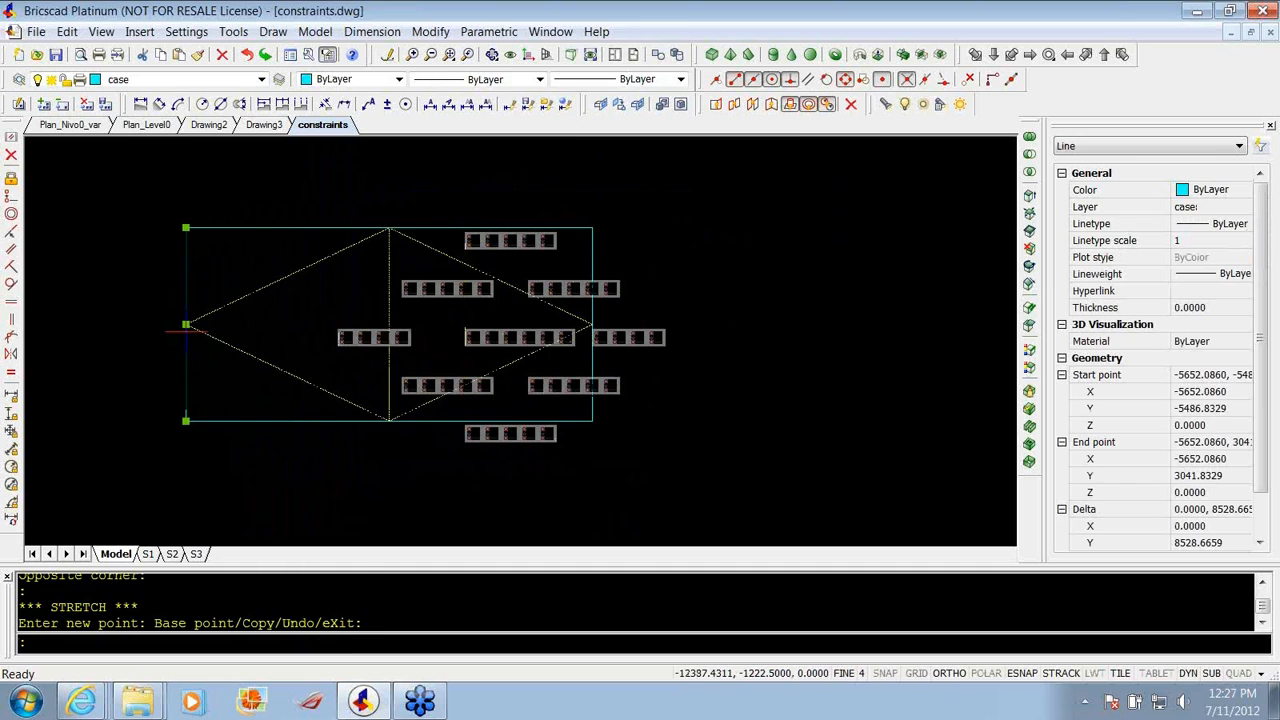
pyautogui.click(186, 326)
# Add the rectangle's right side to the selection and stretch it outward from its midpoint to about X 11847.
pyautogui.moveTo(602, 315); pyautogui.dragTo(588, 324)
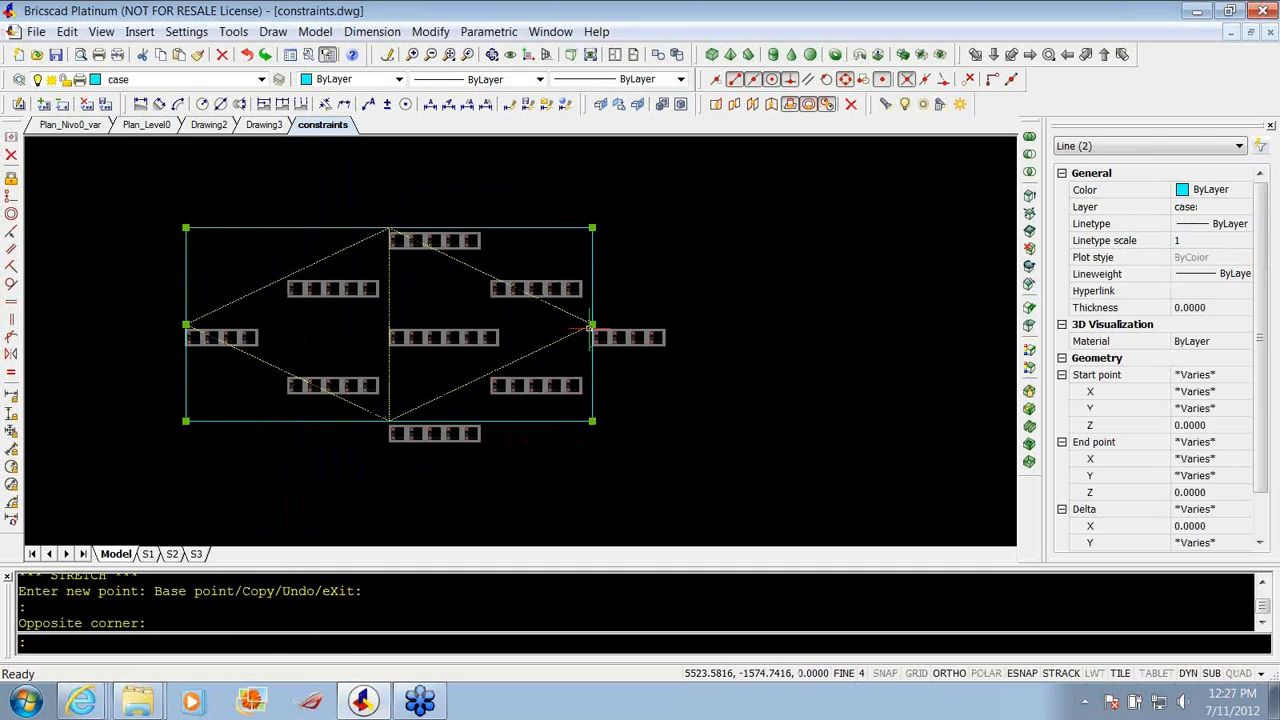
pyautogui.click(592, 326)
pyautogui.click(735, 326)
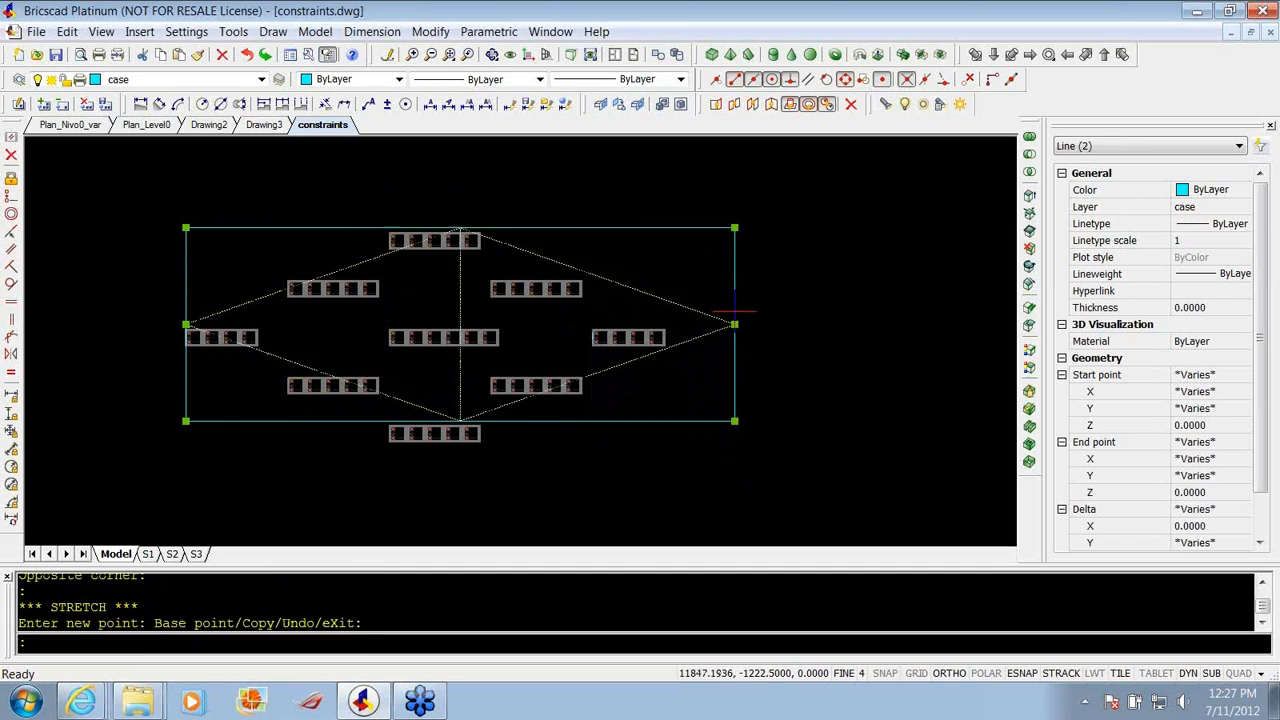
# Stretch the rectangle's right and left sides inward from their midpoints until the rectangle is about 15550 wide.
pyautogui.scroll(-3, 888, 279)
pyautogui.scroll(4, 700, 271)
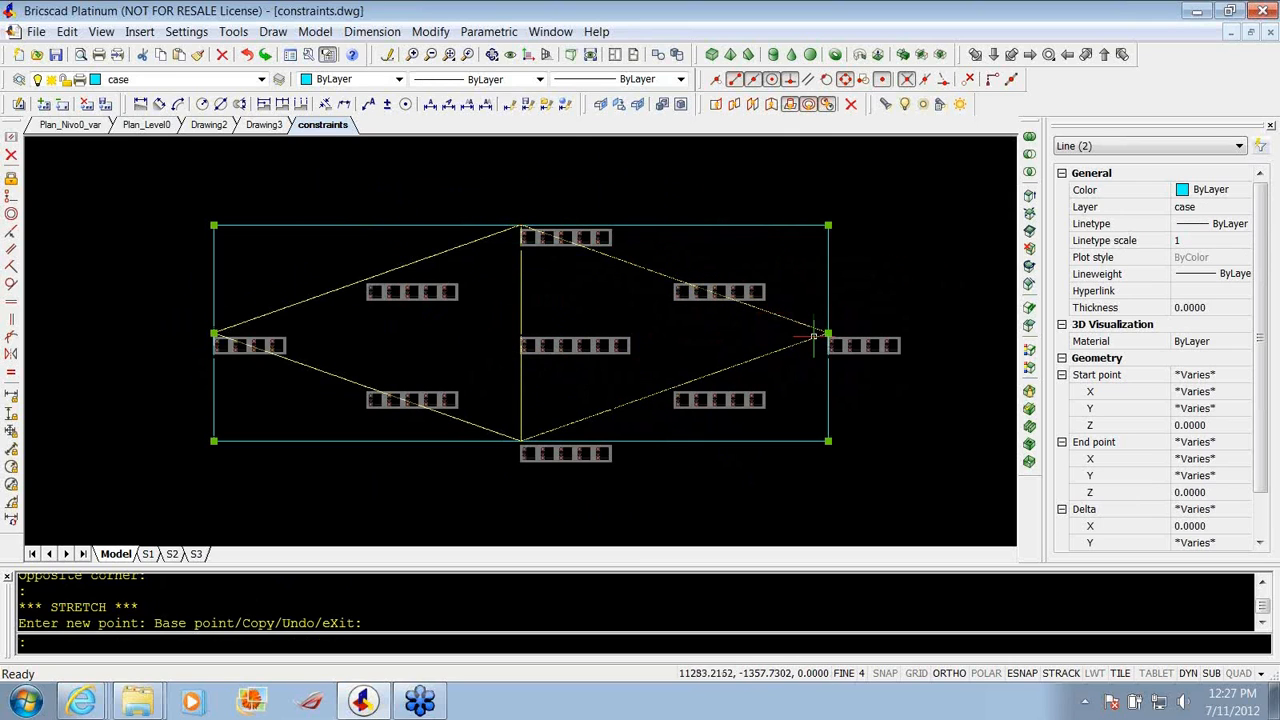
pyautogui.click(698, 333)
pyautogui.click(214, 333)
pyautogui.click(304, 333)
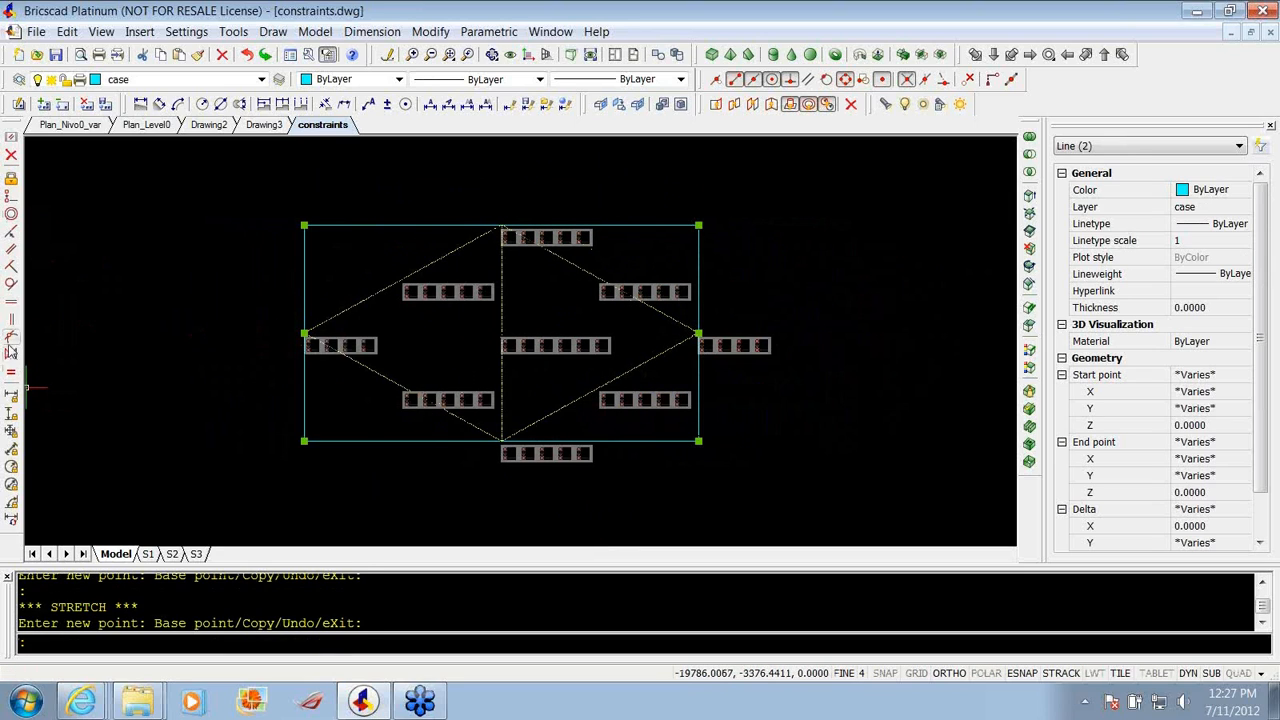
# Apply perpendicular constraints between the rectangle's left and upper sides and between its lower and right sides.
pyautogui.click(11, 269)
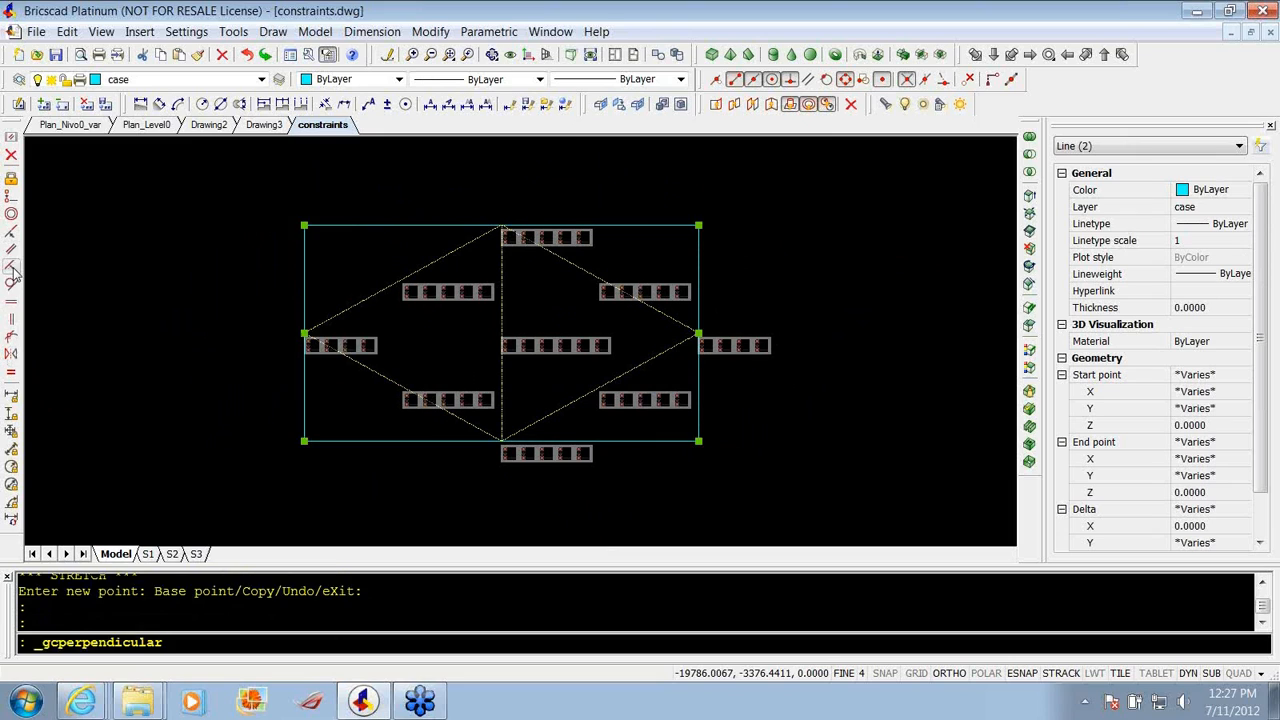
pyautogui.click(305, 241)
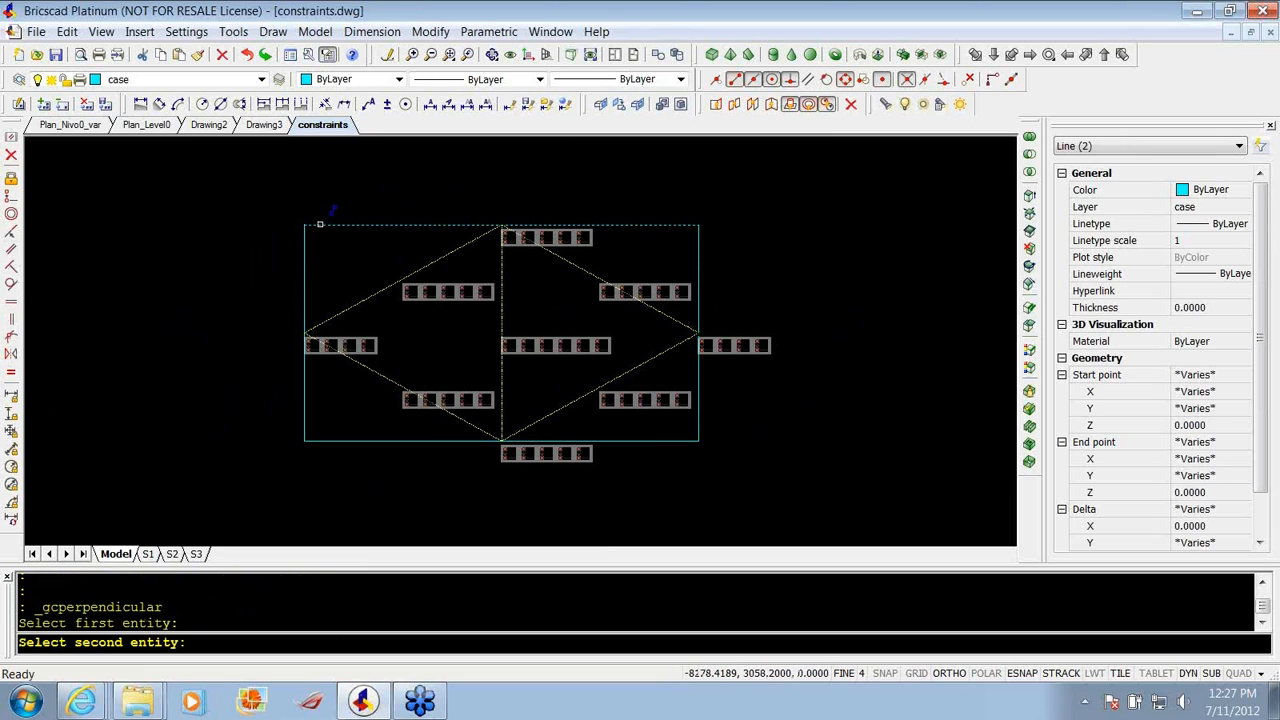
pyautogui.click(328, 226)
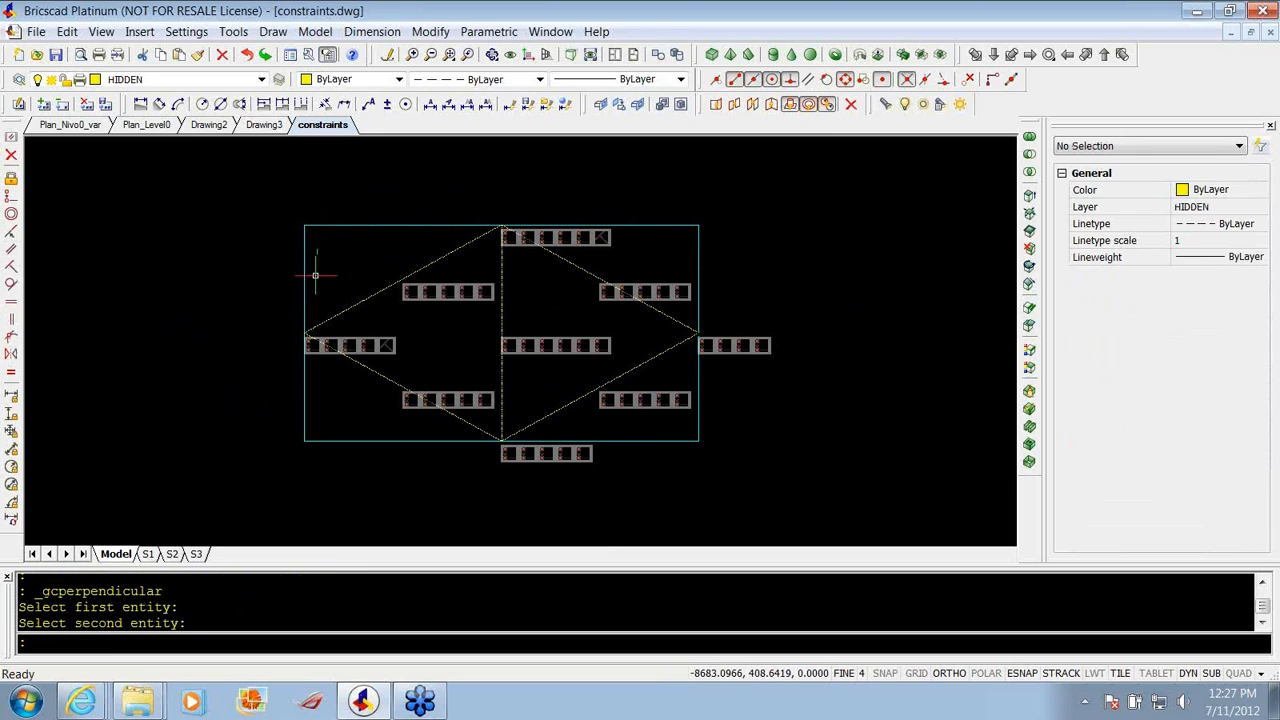
pyautogui.click(13, 266)
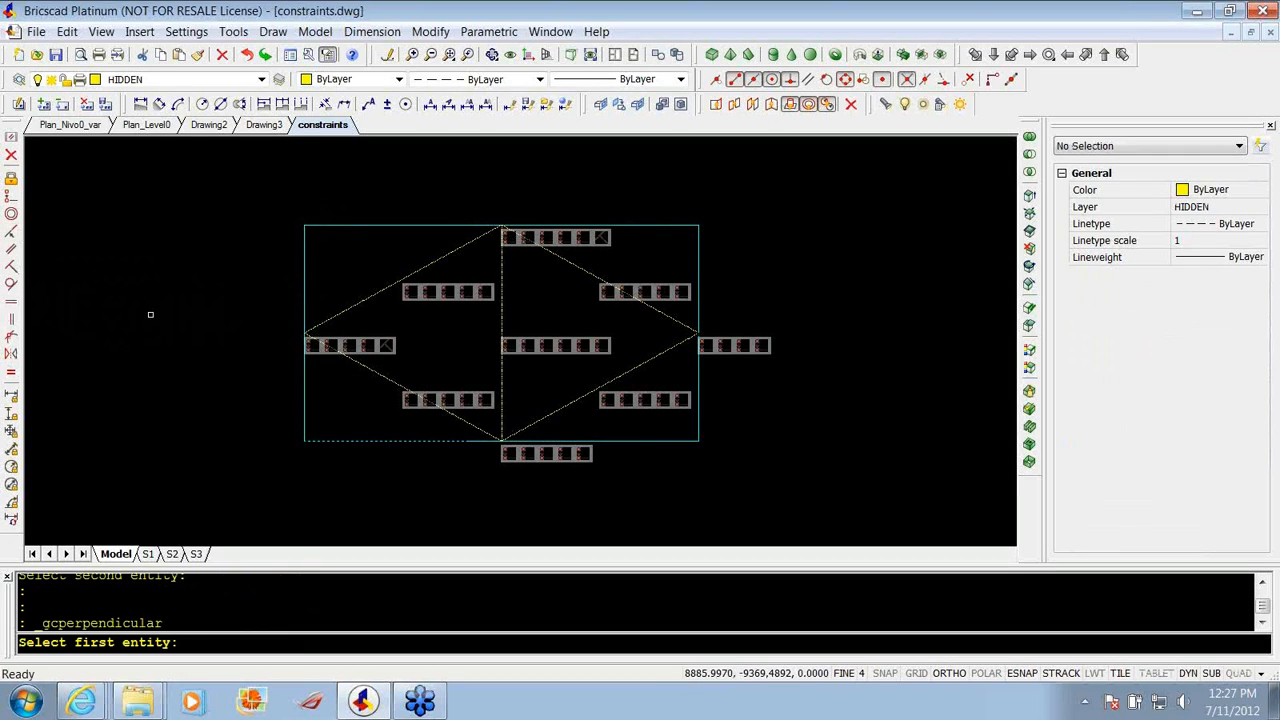
pyautogui.click(682, 440)
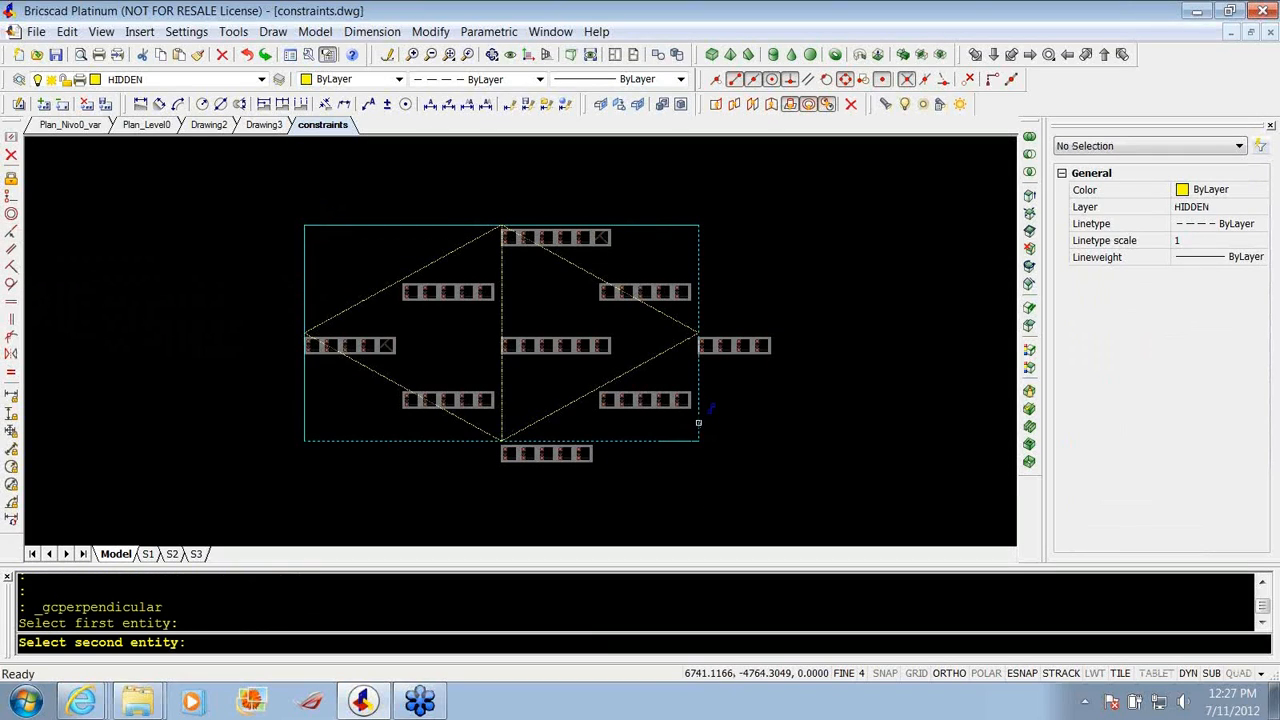
pyautogui.click(698, 423)
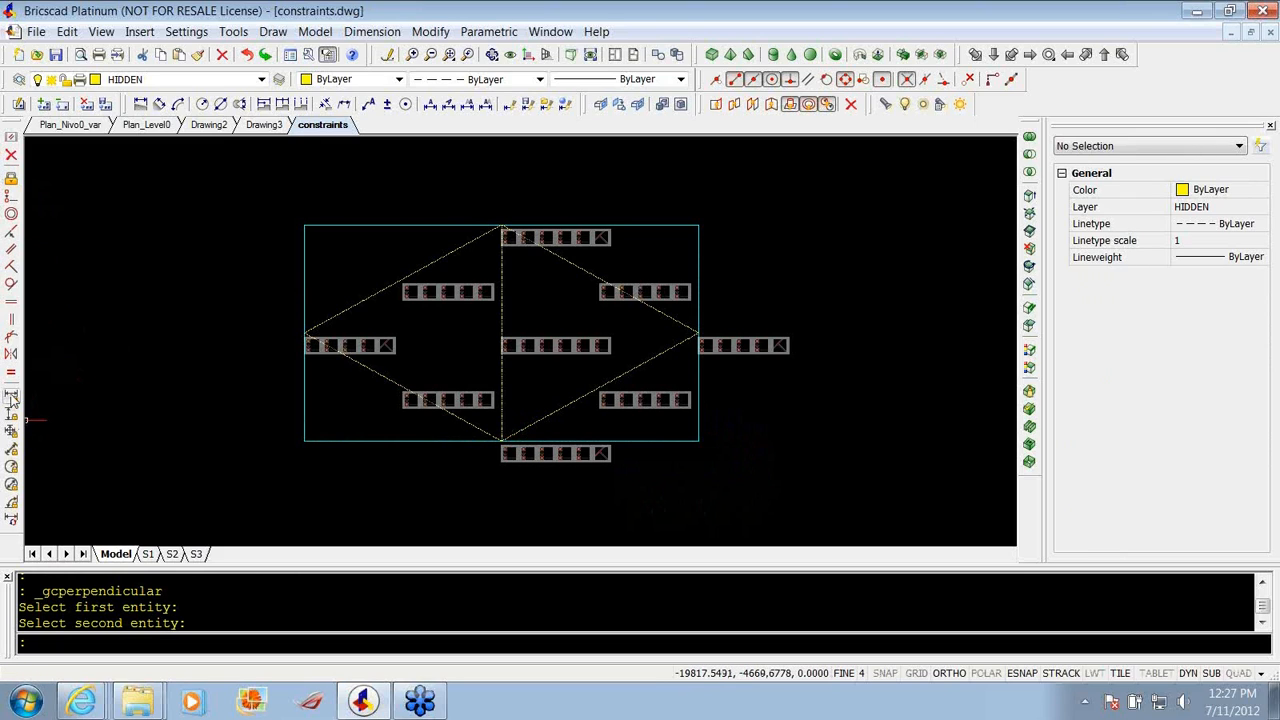
# Try to add a horizontal dimensional constraint to the rectangle's upper side, with the dimension line just below it.
pyautogui.click(11, 396)
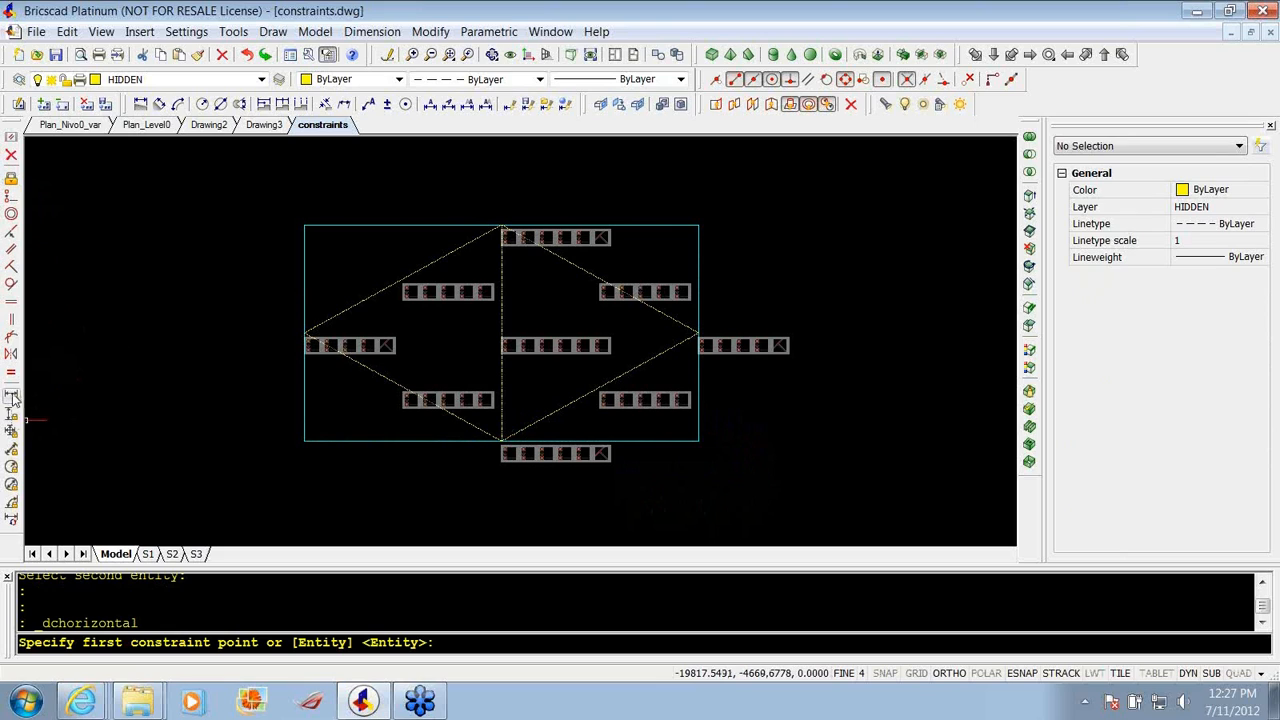
pyautogui.press('Return')
pyautogui.click(395, 226)
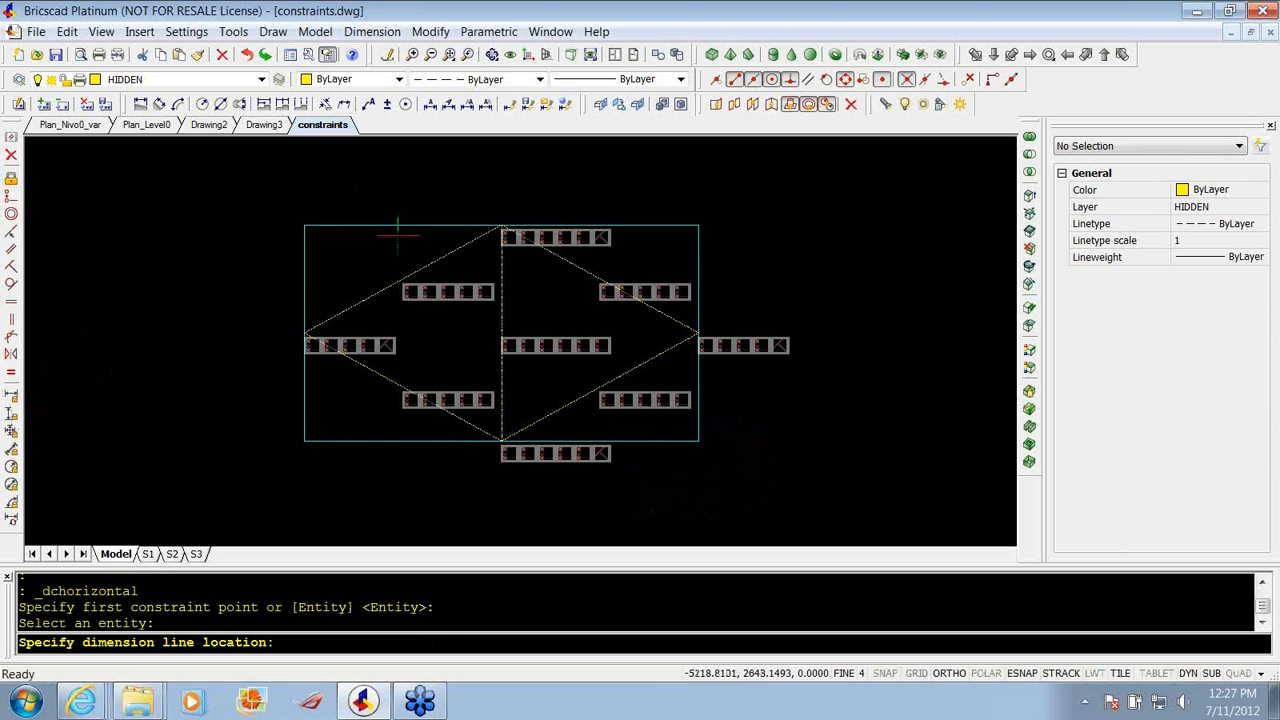
pyautogui.click(358, 240)
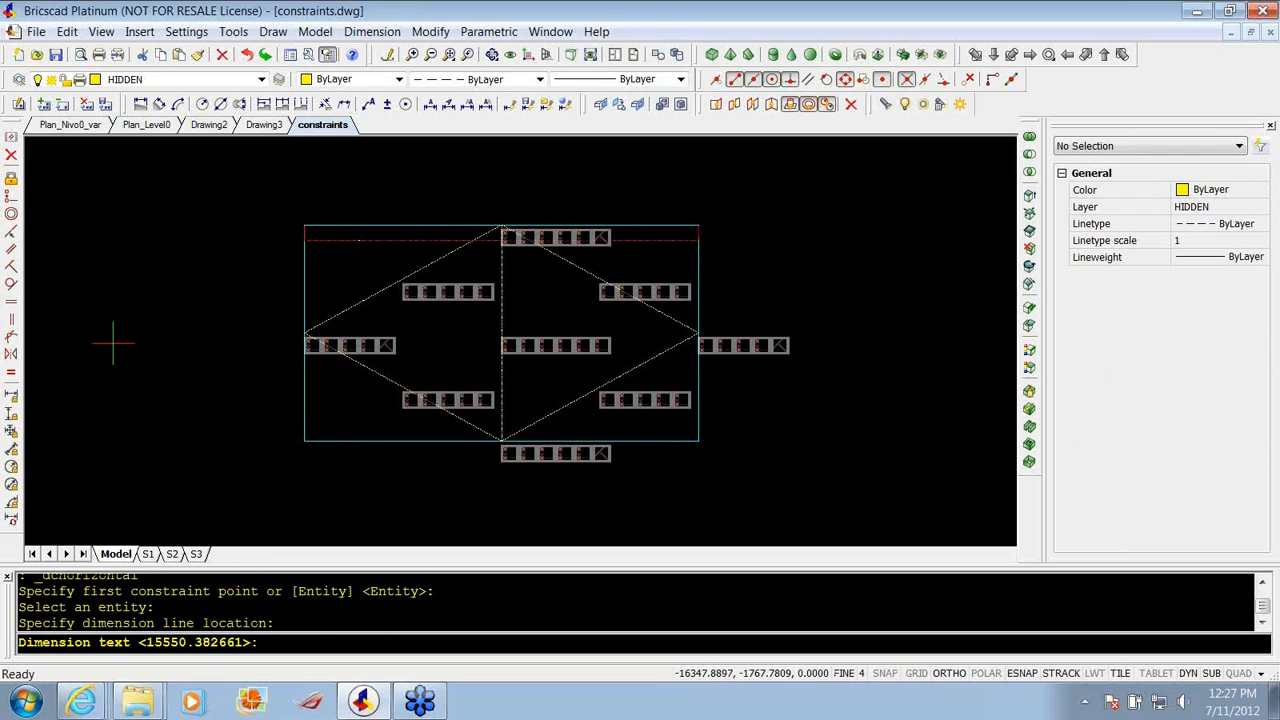
# Add a vertical dimensional constraint to the rectangle's left side, with the dimension line just inside it, accepting the default value.
pyautogui.click(12, 416)
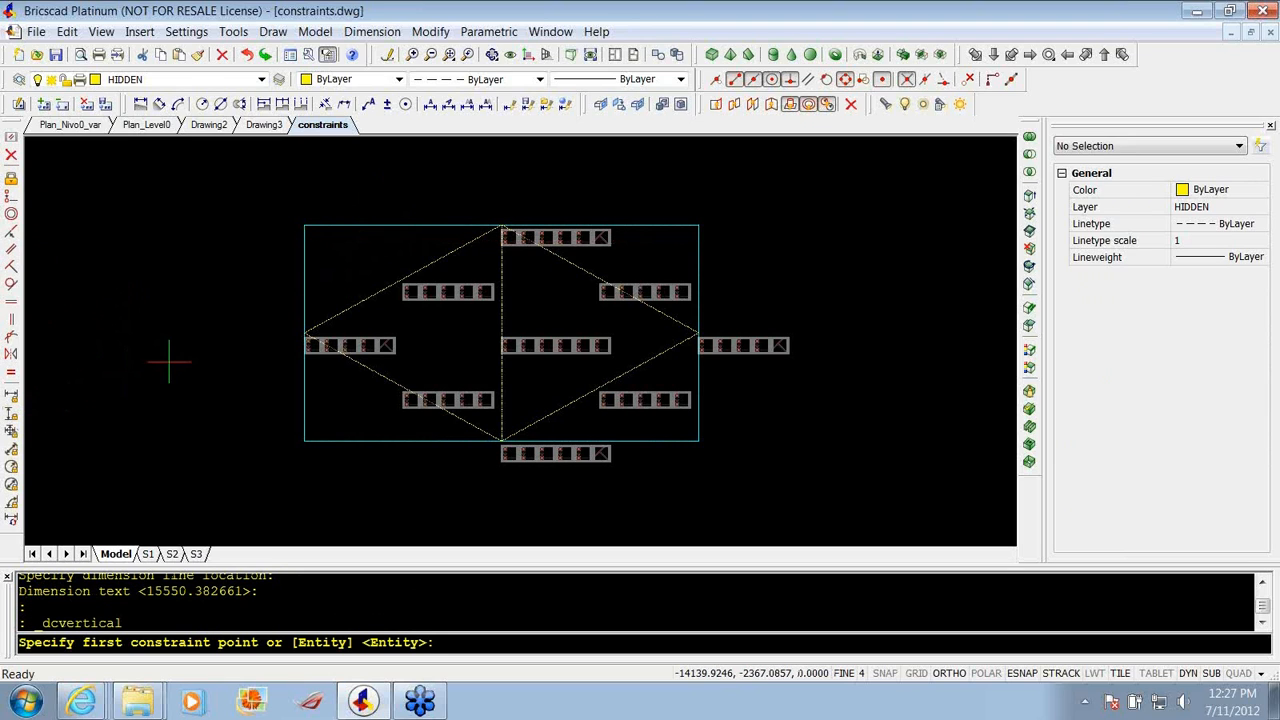
pyautogui.press('Return')
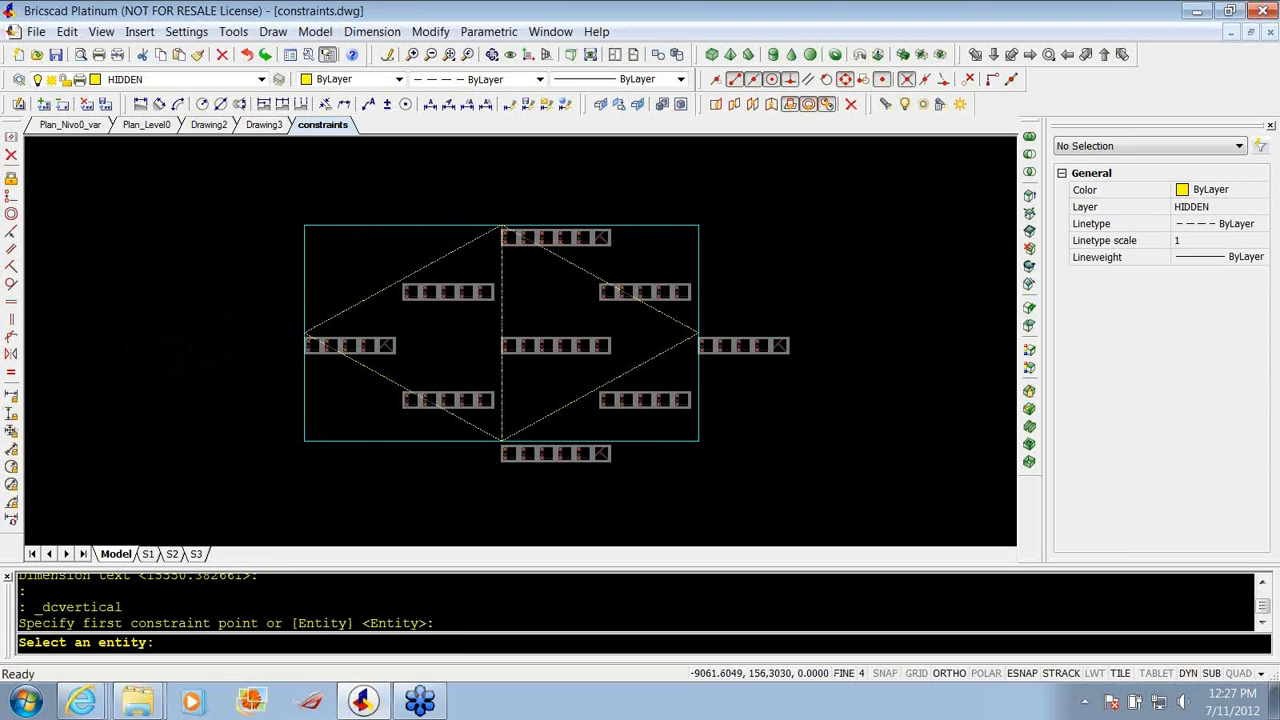
pyautogui.click(304, 293)
pyautogui.click(321, 280)
pyautogui.press('Return')
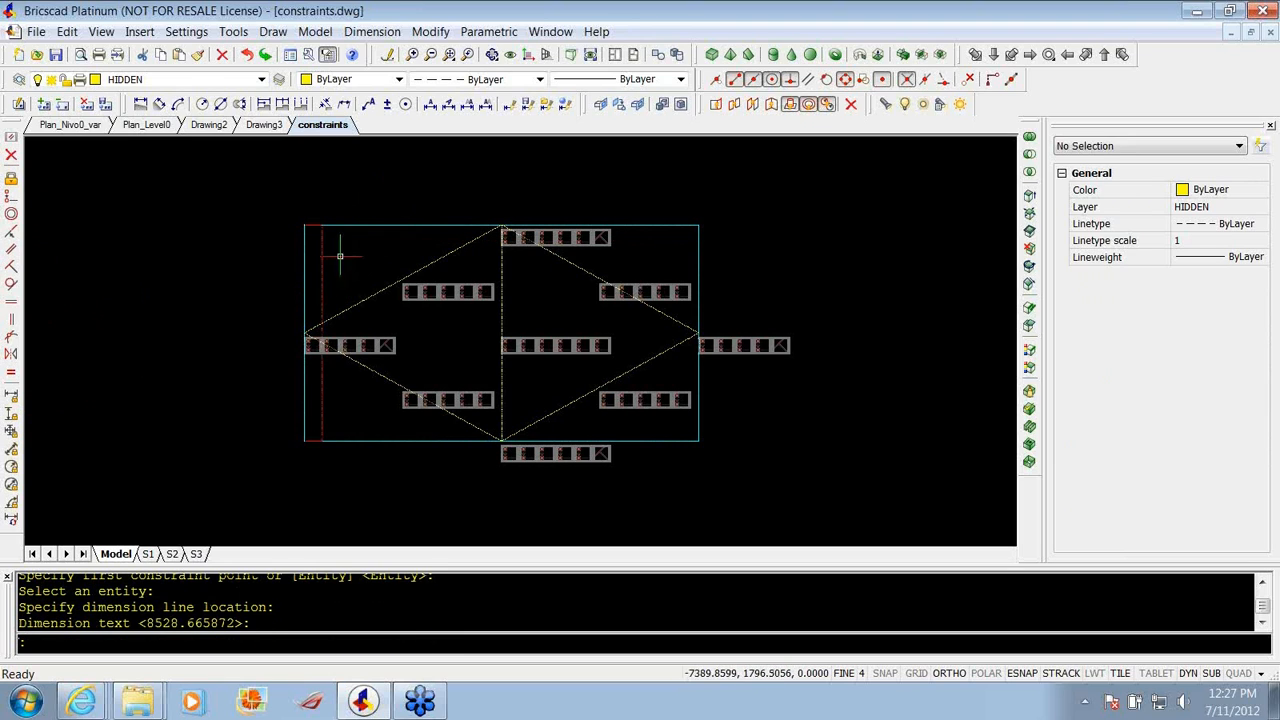
# Try to add a horizontal dimensional constraint to the rectangle's upper side, placing the dimension line just below it.
pyautogui.click(12, 398)
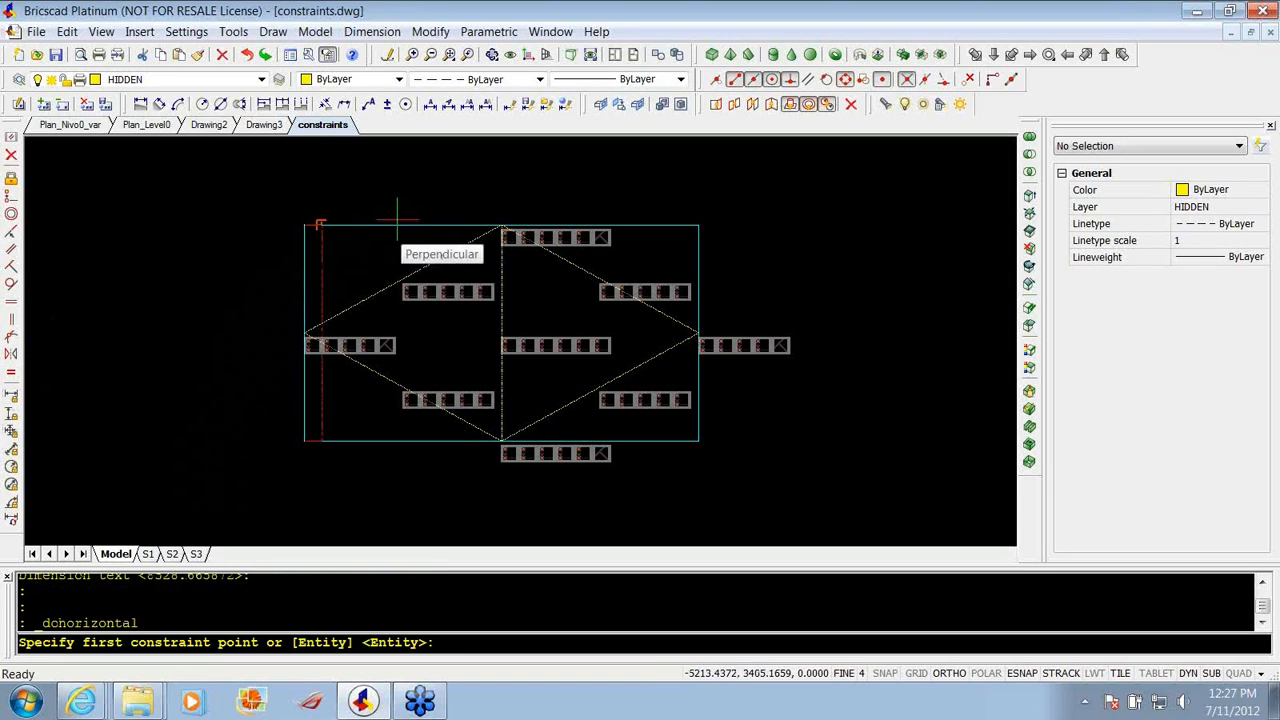
pyautogui.press('Return')
pyautogui.click(399, 226)
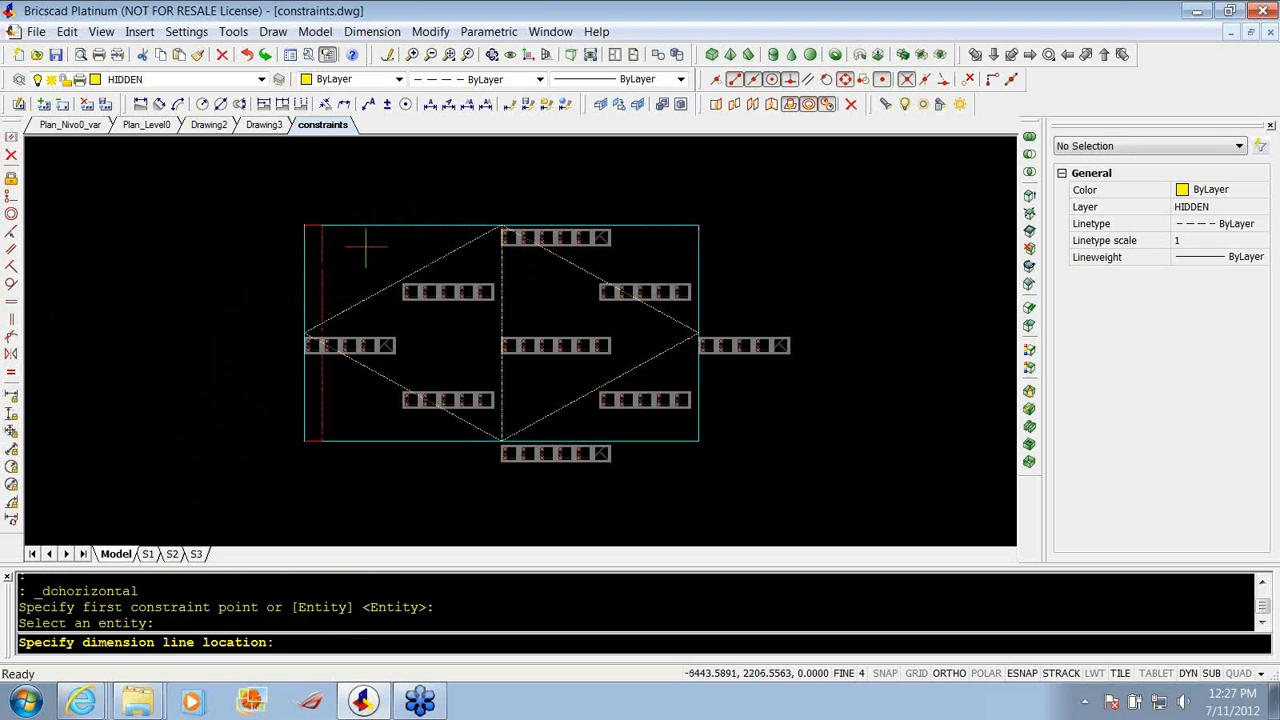
pyautogui.click(362, 242)
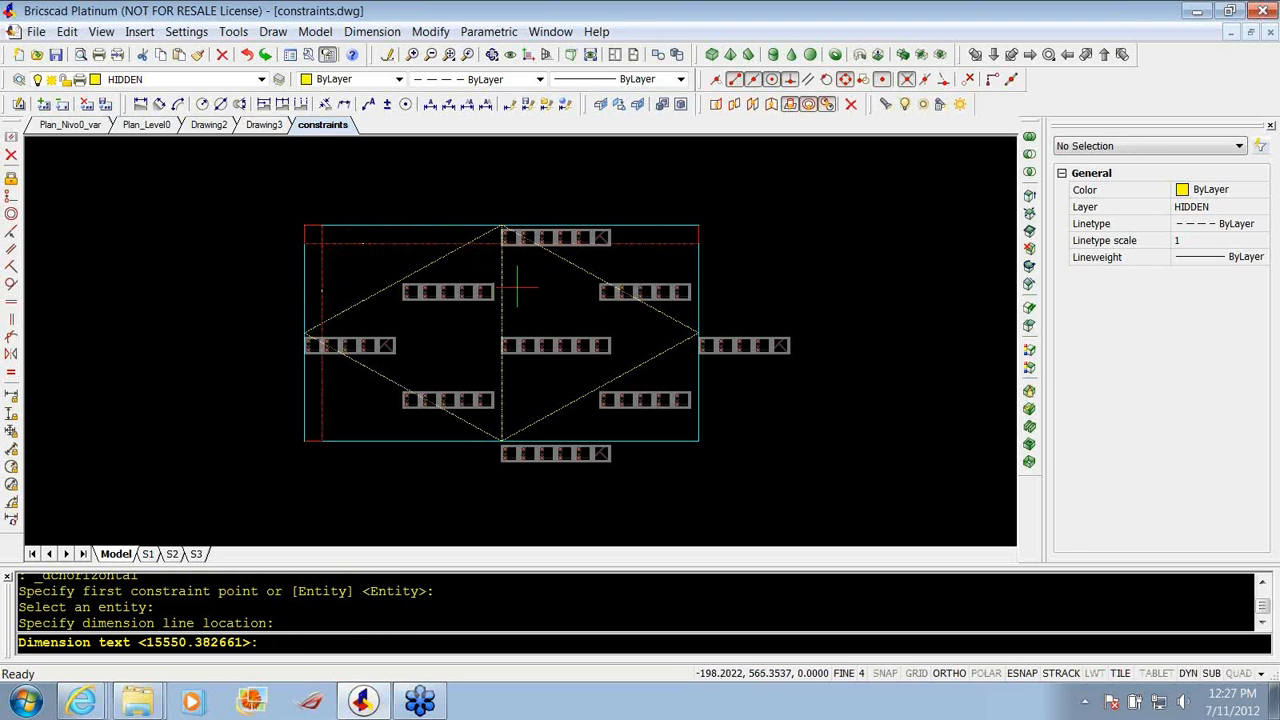
pyautogui.scroll(3, 357, 277)
pyautogui.scroll(-3, 341, 230)
pyautogui.scroll(3, 341, 218)
pyautogui.scroll(5, 360, 248)
pyautogui.scroll(-5, 267, 283)
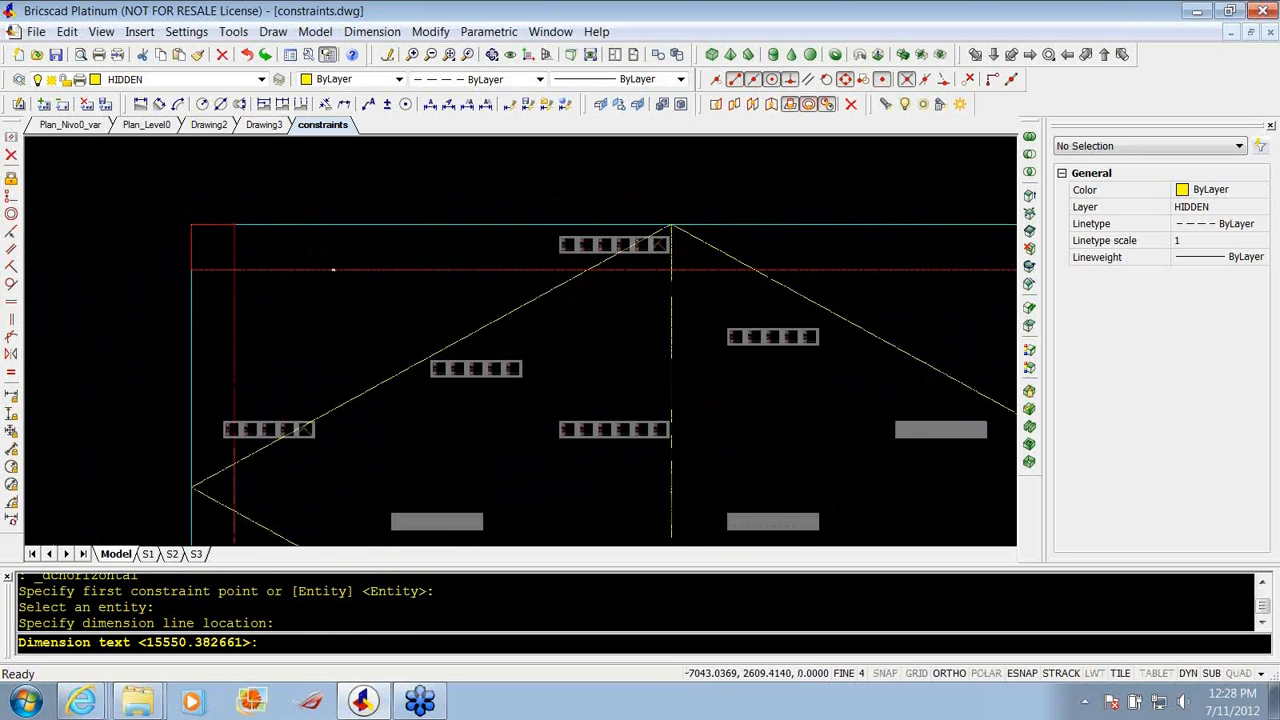
pyautogui.scroll(-3, 333, 269)
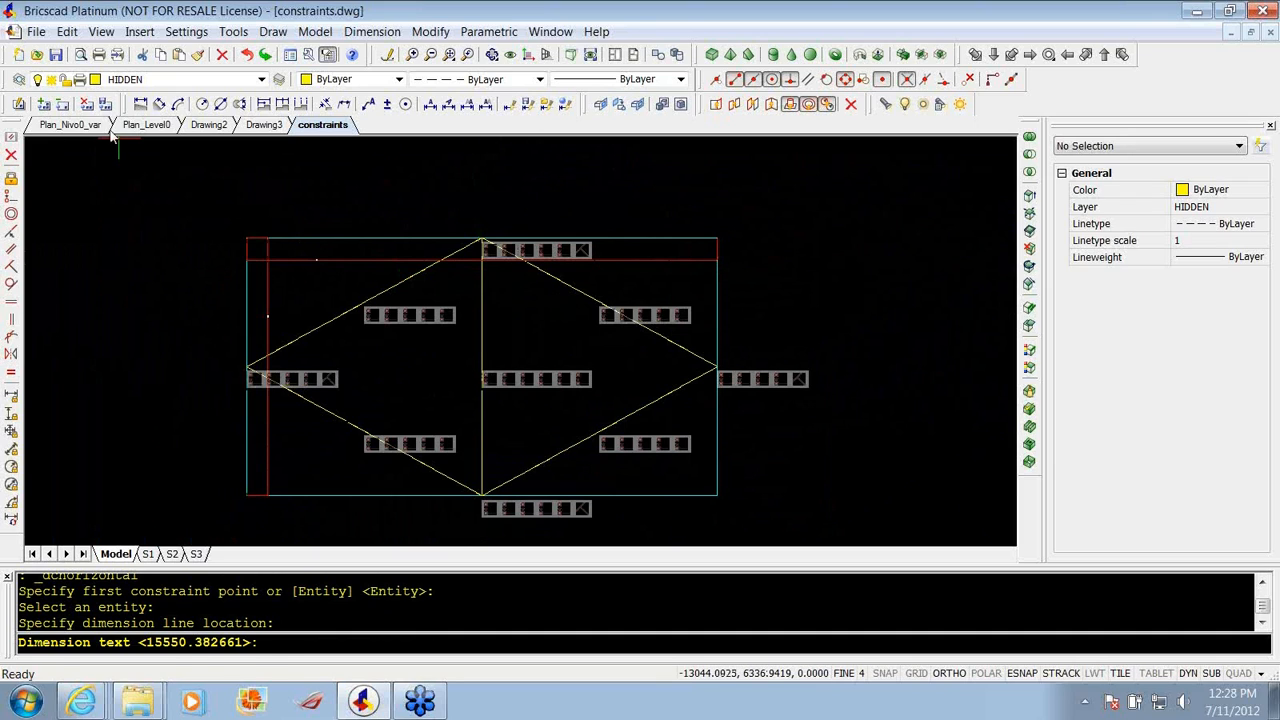
# Add ordinary linear dimensions just above the rectangle's upper side and just outside its left side.
pyautogui.click(141, 104)
pyautogui.click(247, 238)
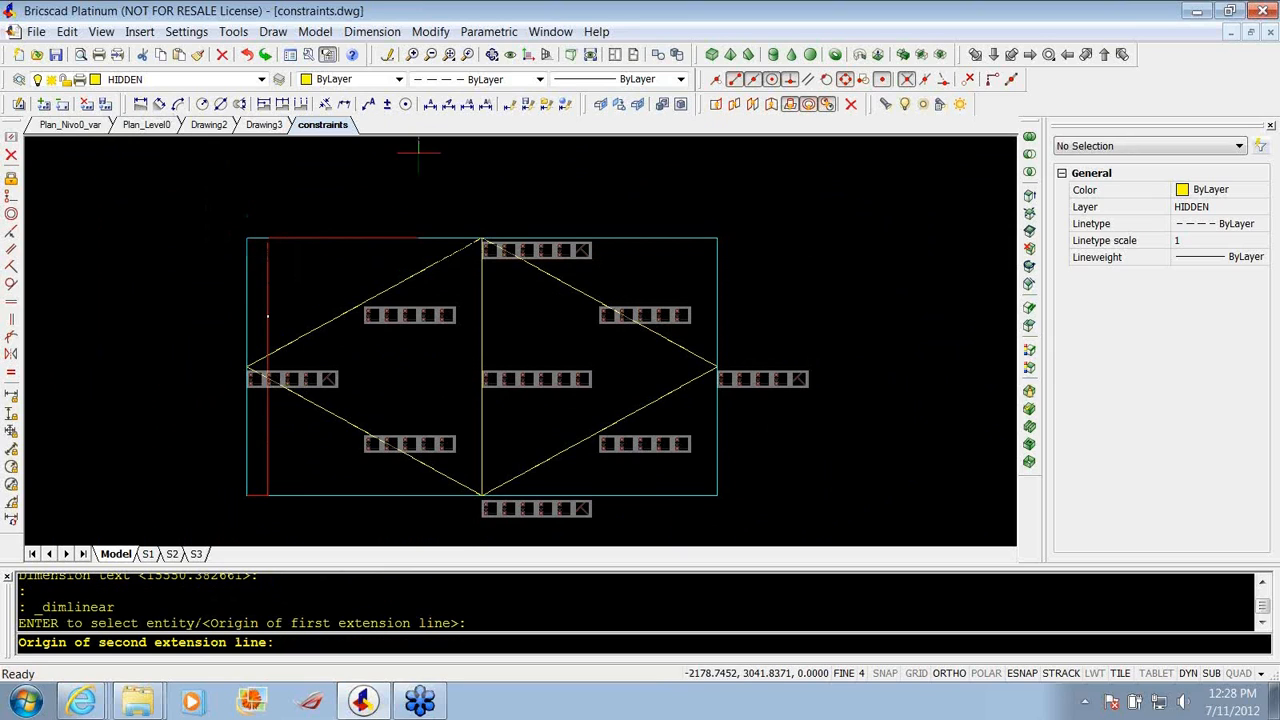
pyautogui.click(717, 238)
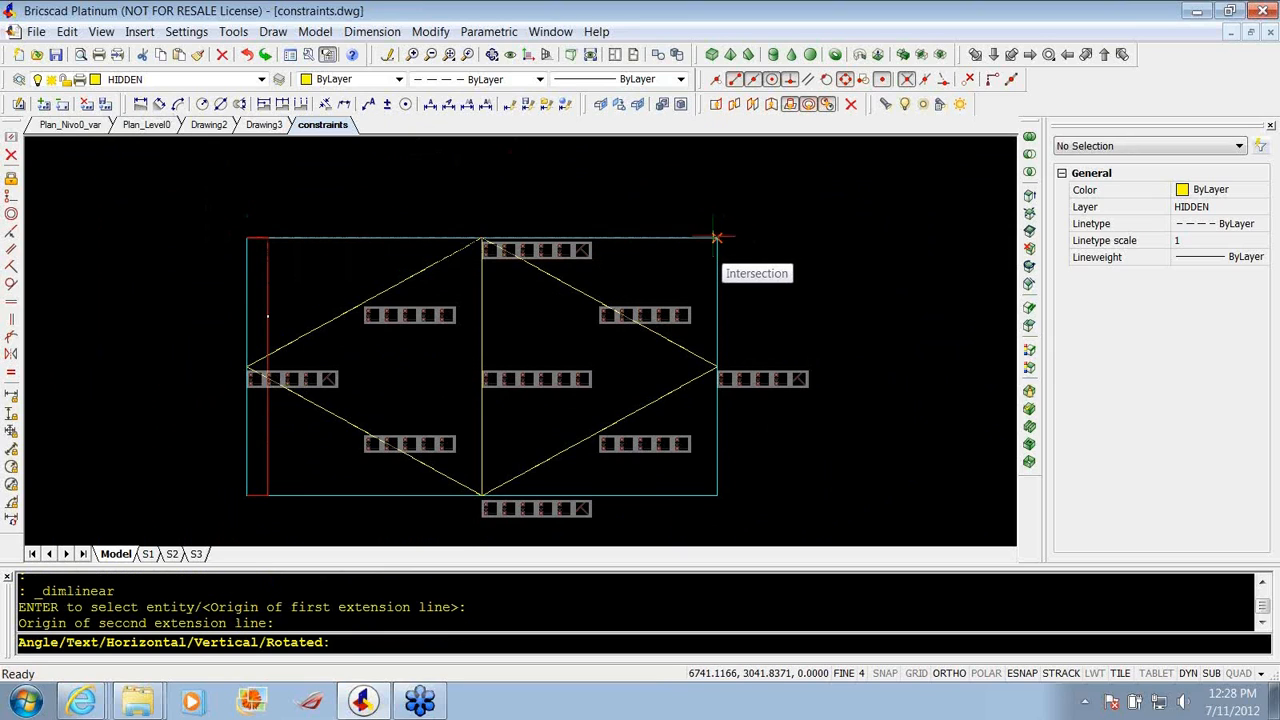
pyautogui.click(662, 215)
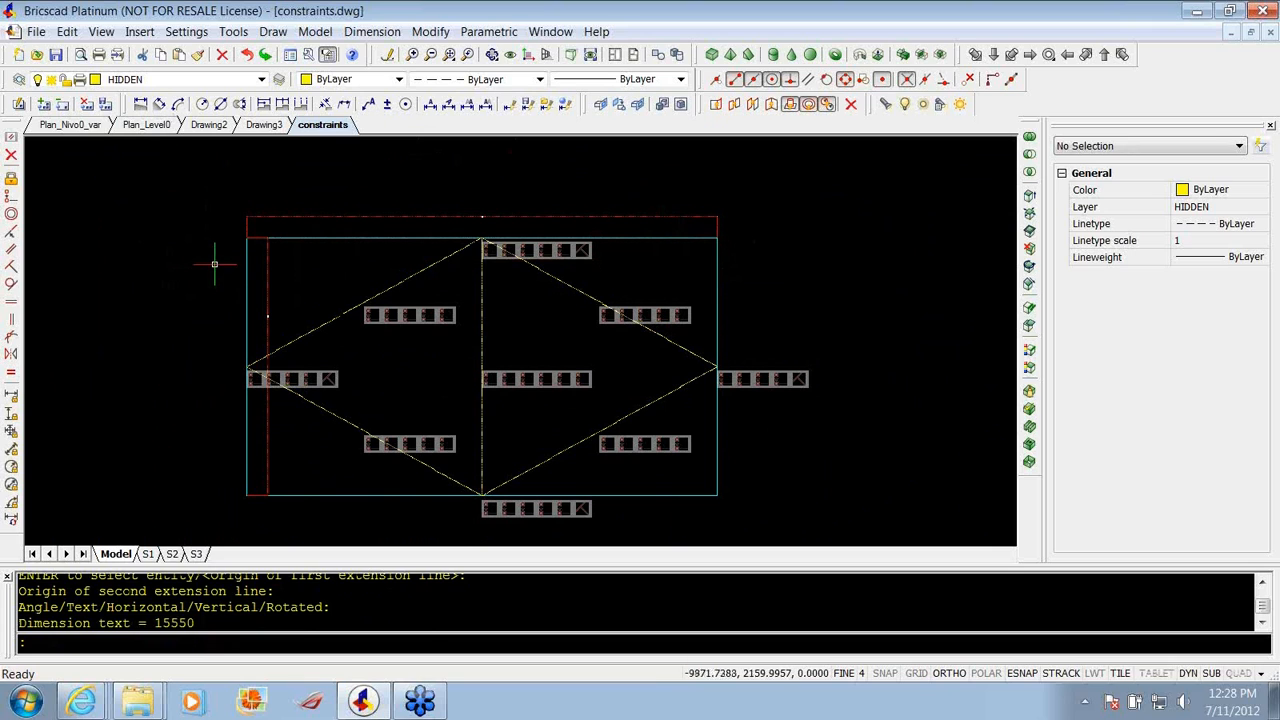
pyautogui.press('Return')
pyautogui.click(247, 238)
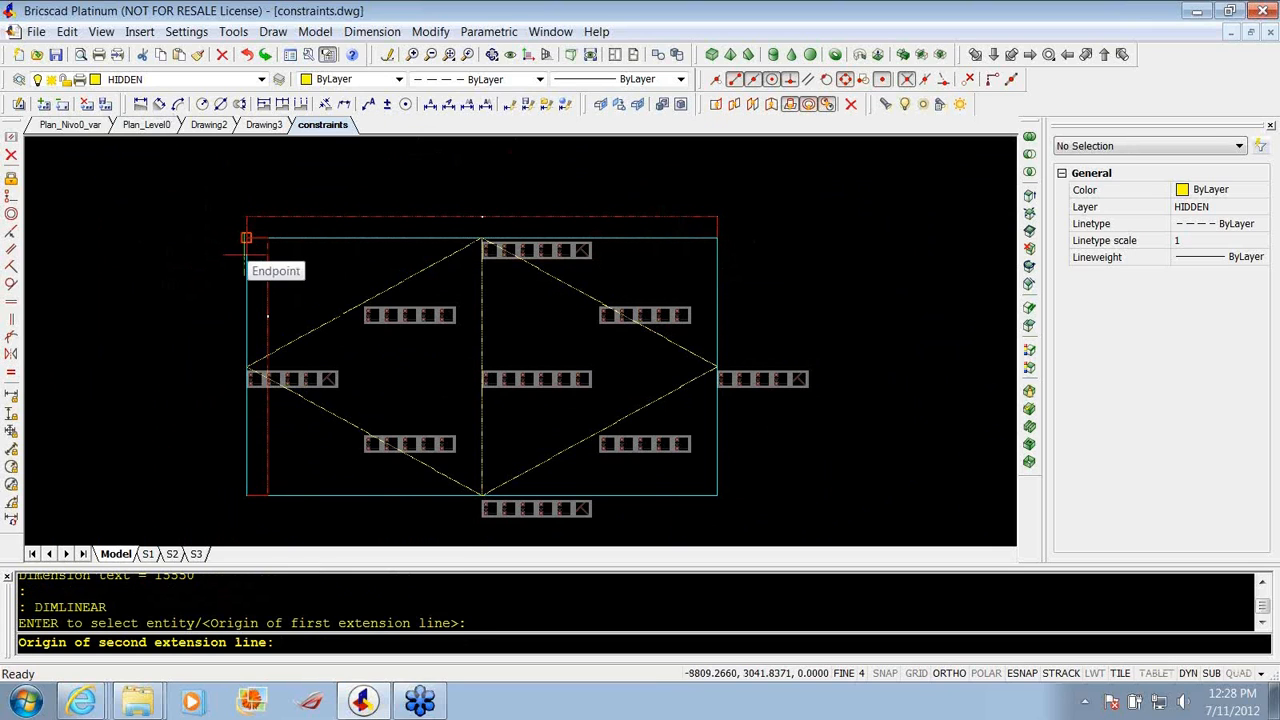
pyautogui.click(247, 494)
pyautogui.click(218, 412)
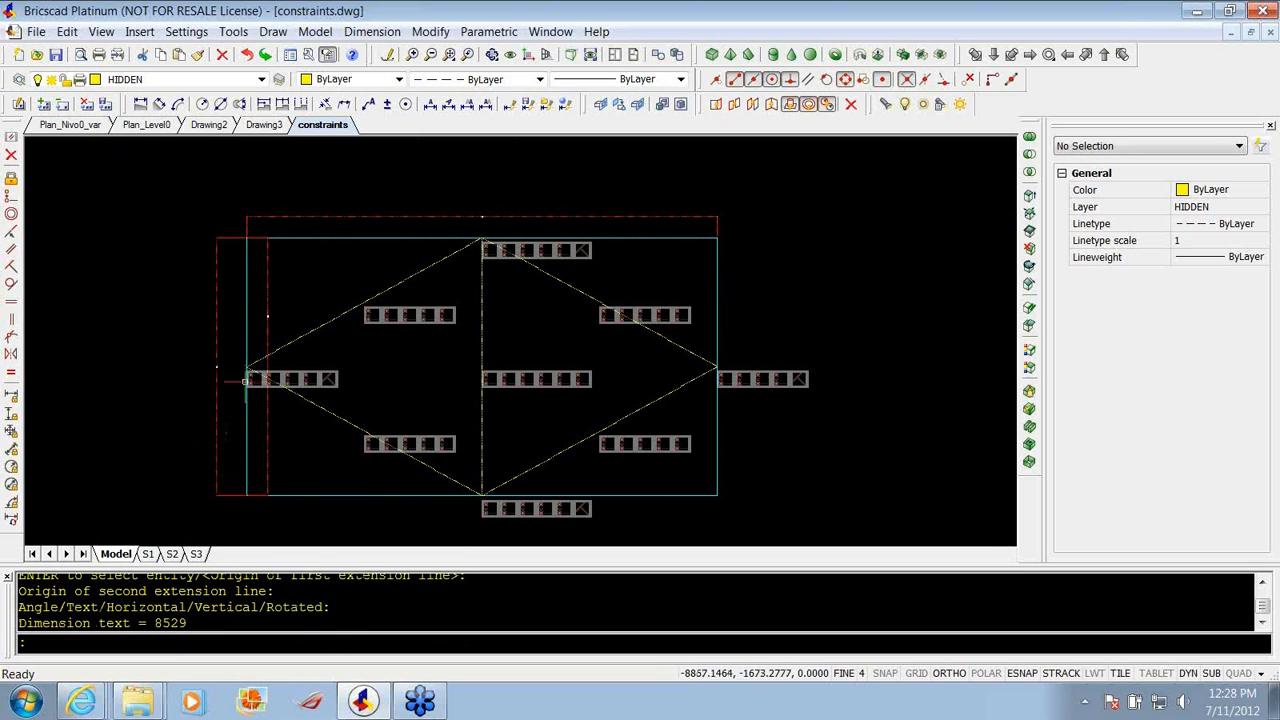
# Set the vertical dimensional constraint on the rectangle's left side to 762.
pyautogui.scroll(10, 225, 412)
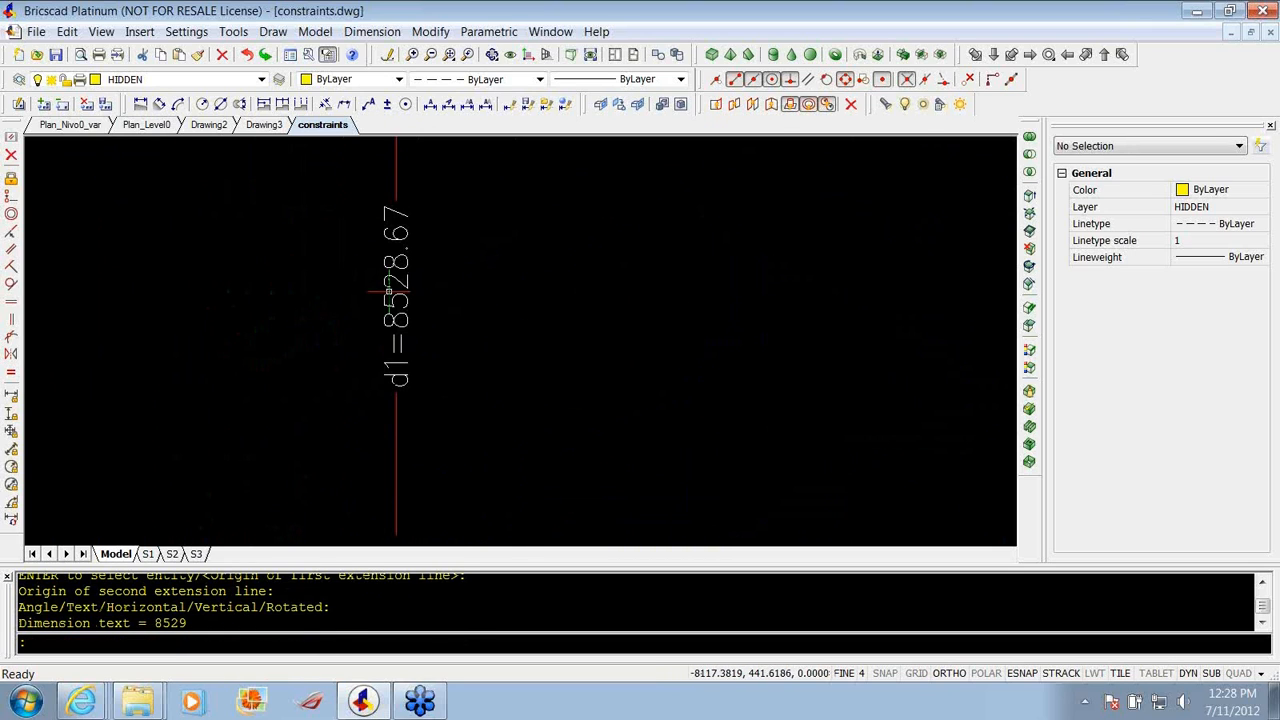
pyautogui.doubleClick(396, 290)
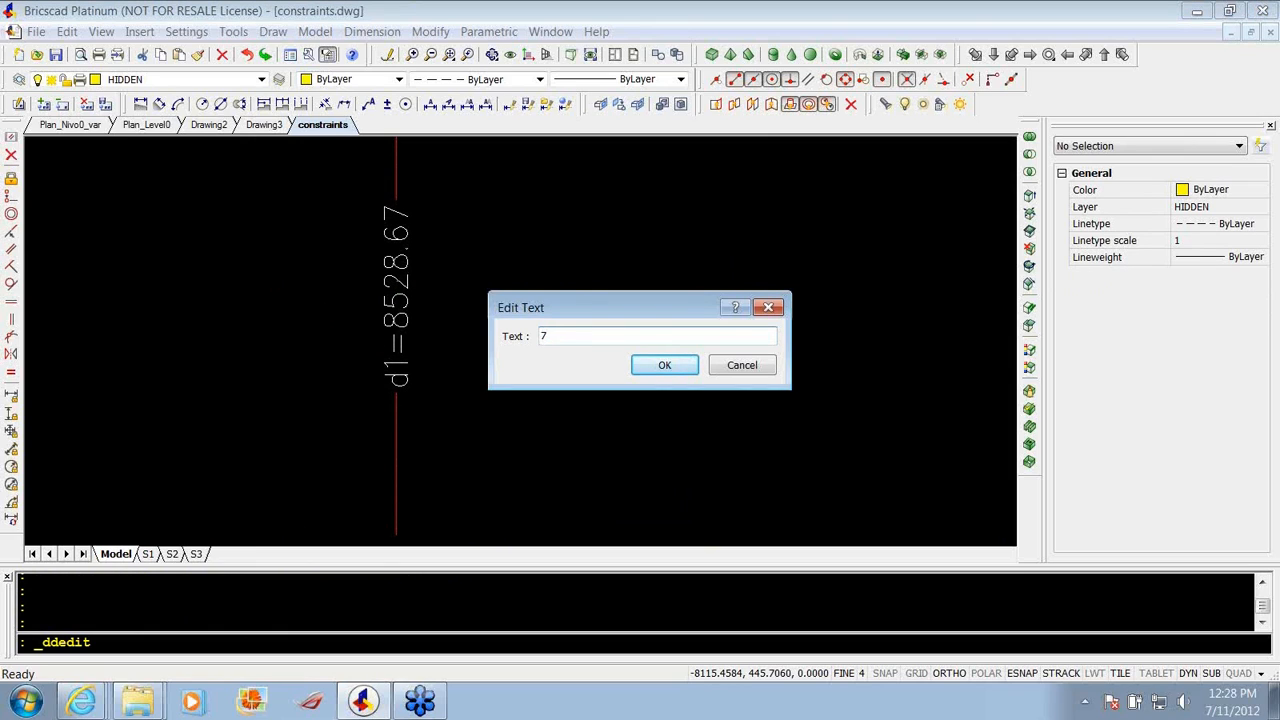
pyautogui.write('762')
pyautogui.press('Return')
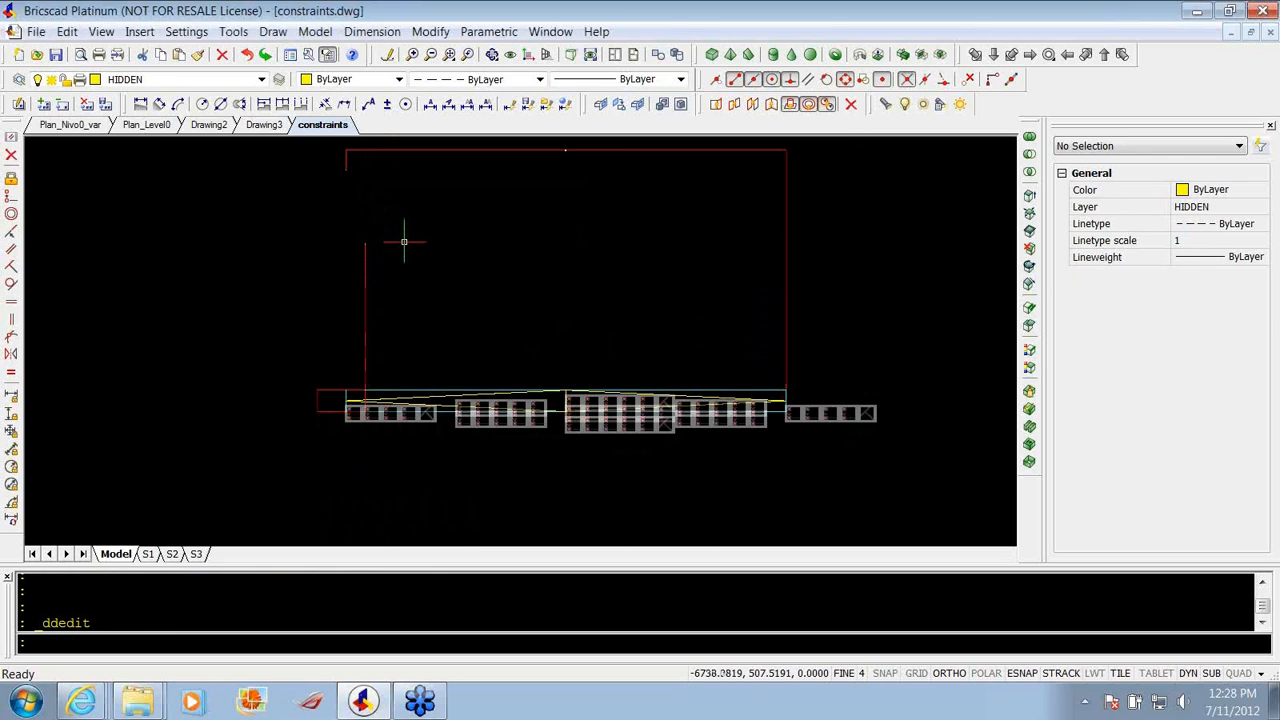
# Undo the value edit of the vertical constraint and the view changes made before it.
pyautogui.hotkey('ctrl', 'z')
pyautogui.hotkey('ctrl', 'z')
pyautogui.hotkey('ctrl', 'z')
pyautogui.hotkey('ctrl', 'z')
pyautogui.hotkey('ctrl', 'z')
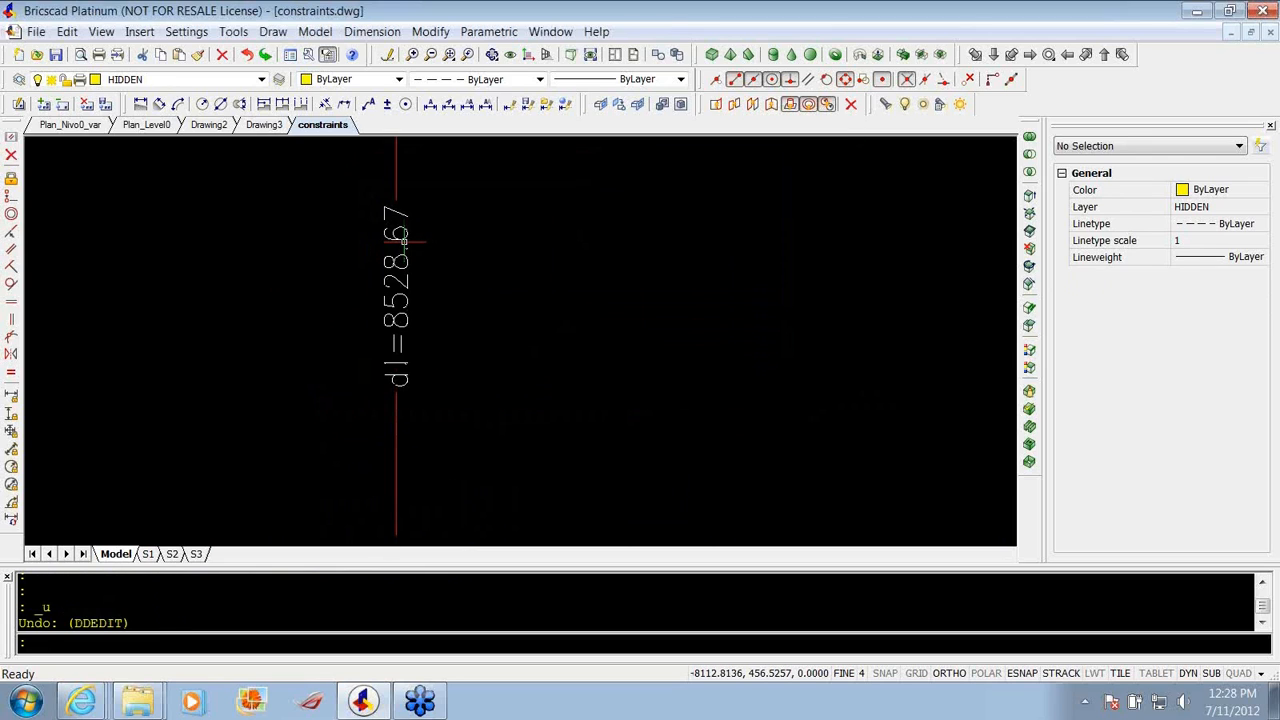
# Delete the two ordinary linear dimensions above the rectangle and outside its left side.
pyautogui.click(275, 216)
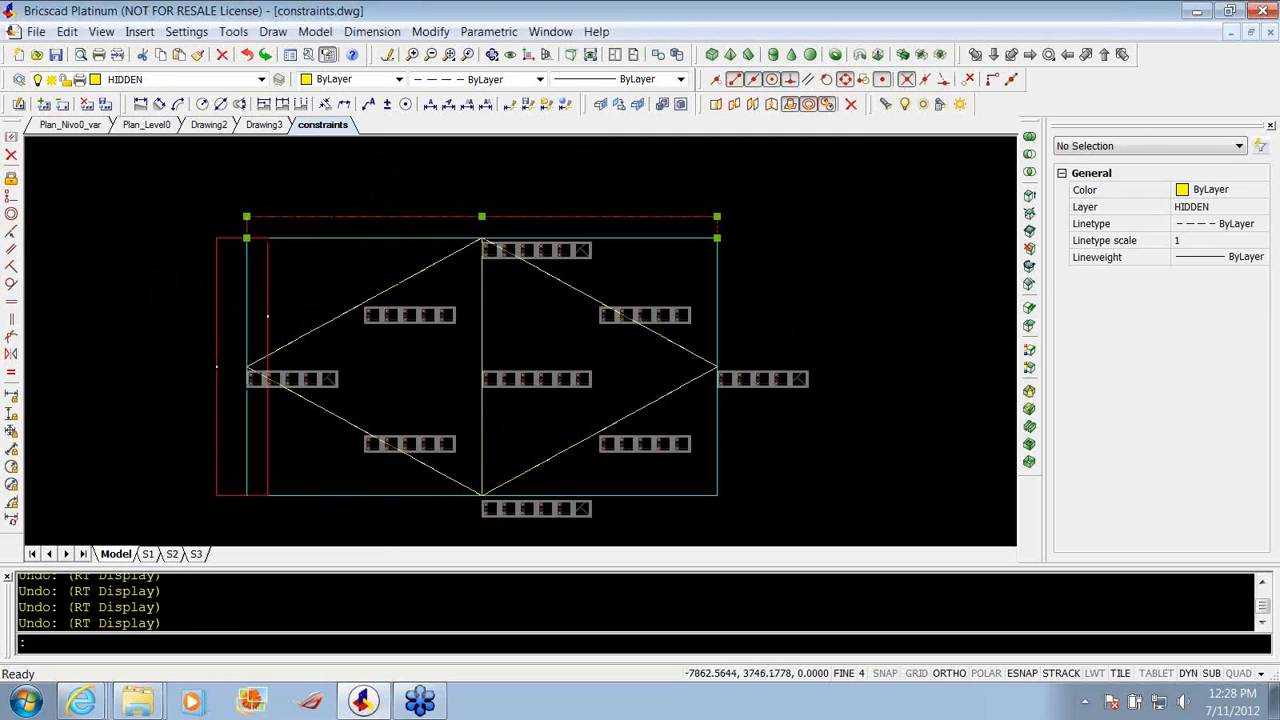
pyautogui.click(239, 205)
pyautogui.press('Delete')
pyautogui.click(225, 271)
pyautogui.click(198, 265)
pyautogui.press('Delete')
# Delete the vertical dimensional constraint just inside the rectangle's left side.
pyautogui.scroll(1, 271, 323)
pyautogui.click(274, 321)
pyautogui.click(249, 300)
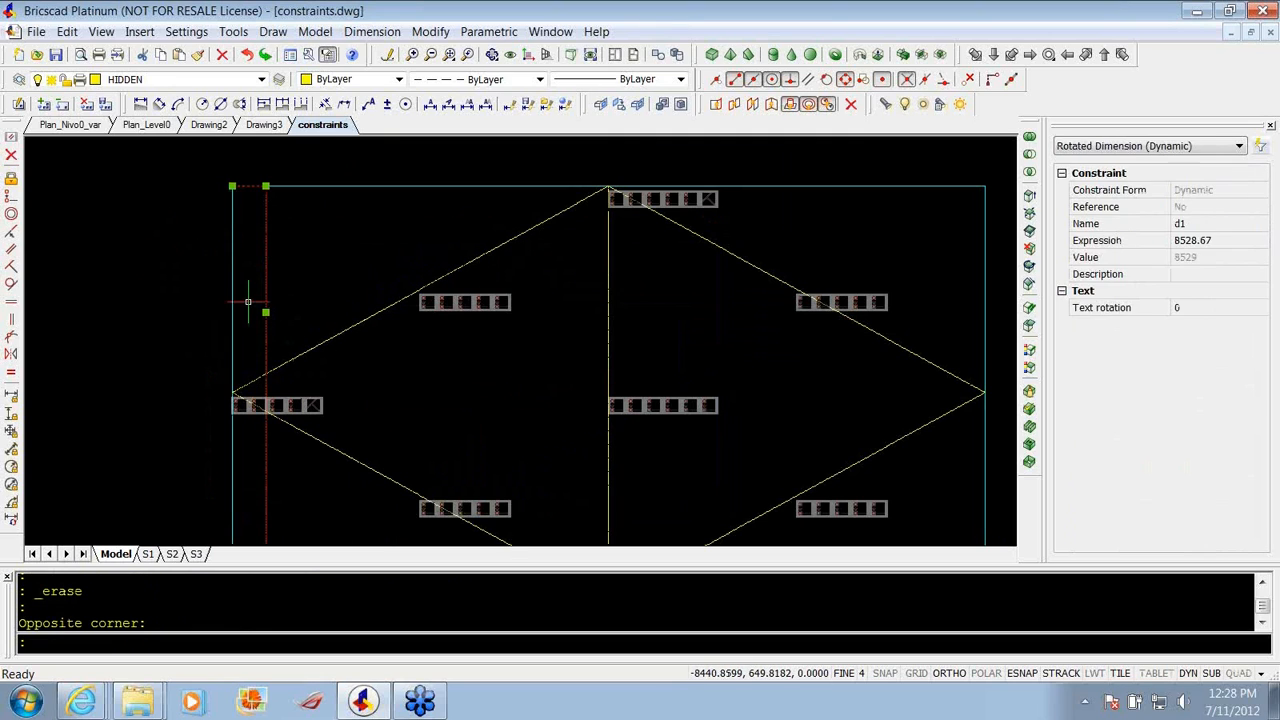
pyautogui.press('Delete')
pyautogui.scroll(-1, 234, 250)
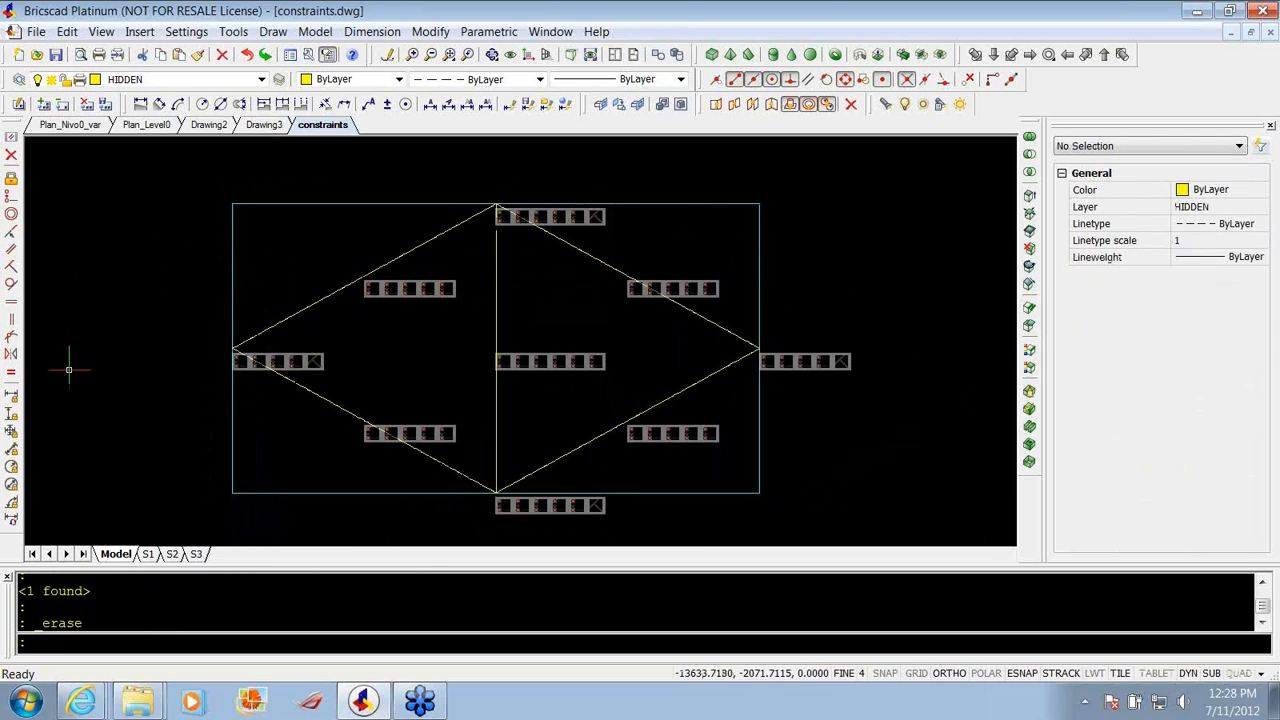
# Add a horizontal dimensional constraint to the rectangle's upper side, with the dimension line just below it, accepting the default value.
pyautogui.click(11, 404)
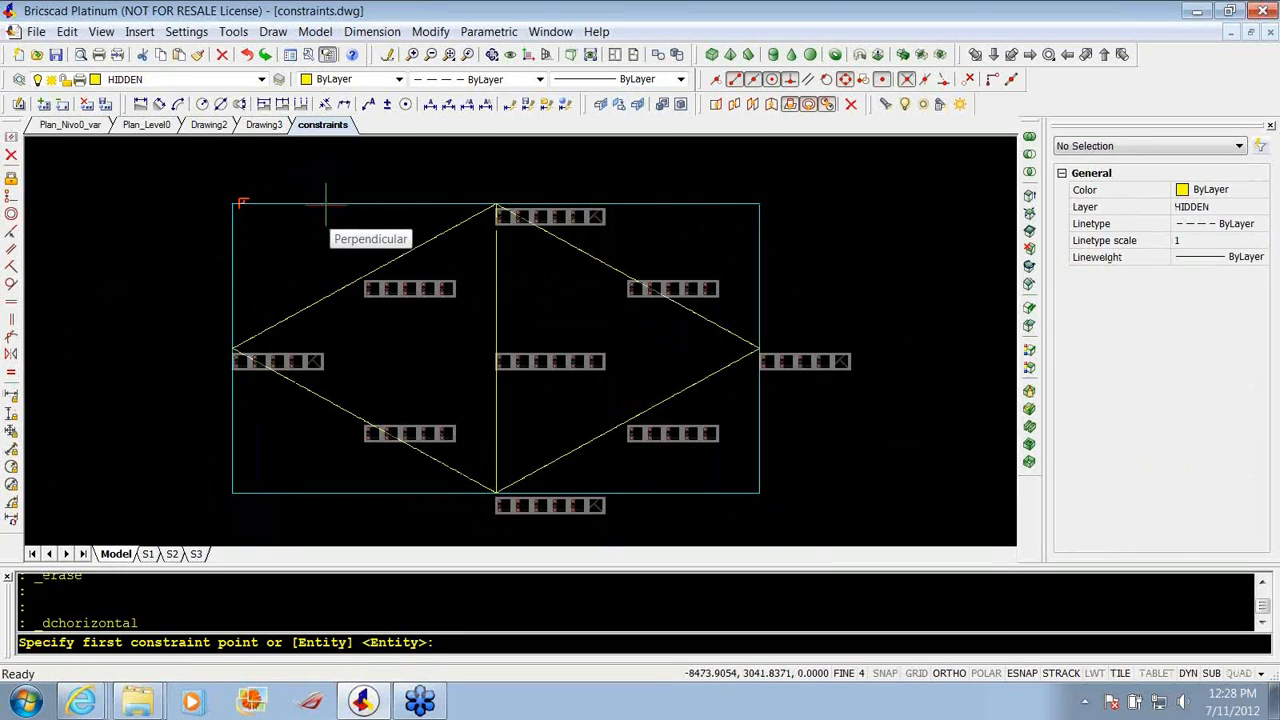
pyautogui.press('Return')
pyautogui.click(324, 204)
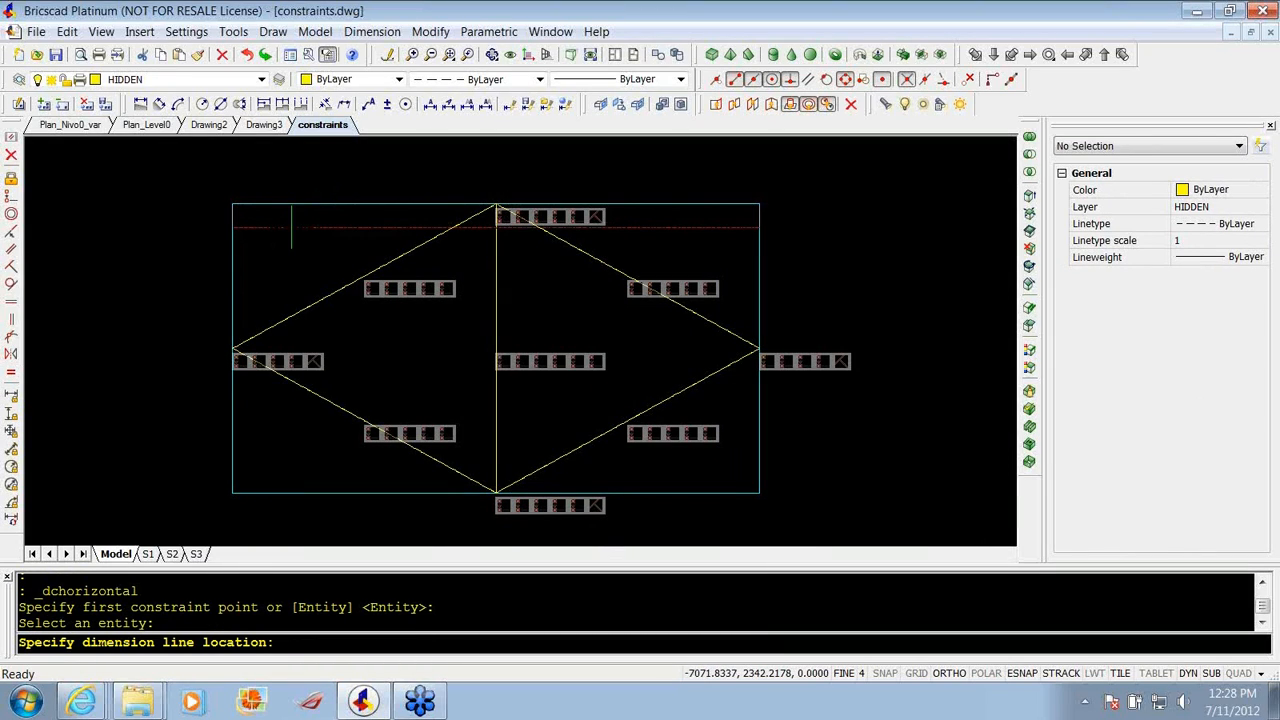
pyautogui.click(291, 227)
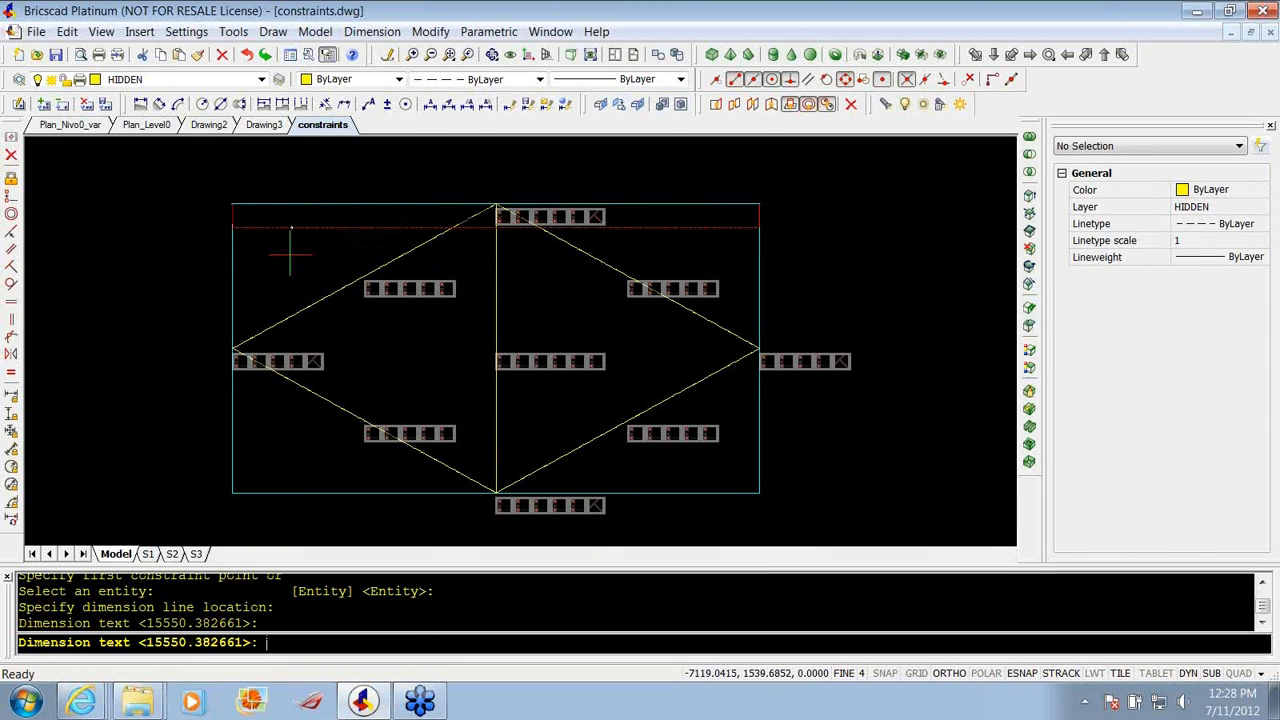
pyautogui.press('Return')
# Add a vertical dimensional constraint to the rectangle's left side, with the dimension line just inside it, accepting the default value.
pyautogui.click(10, 418)
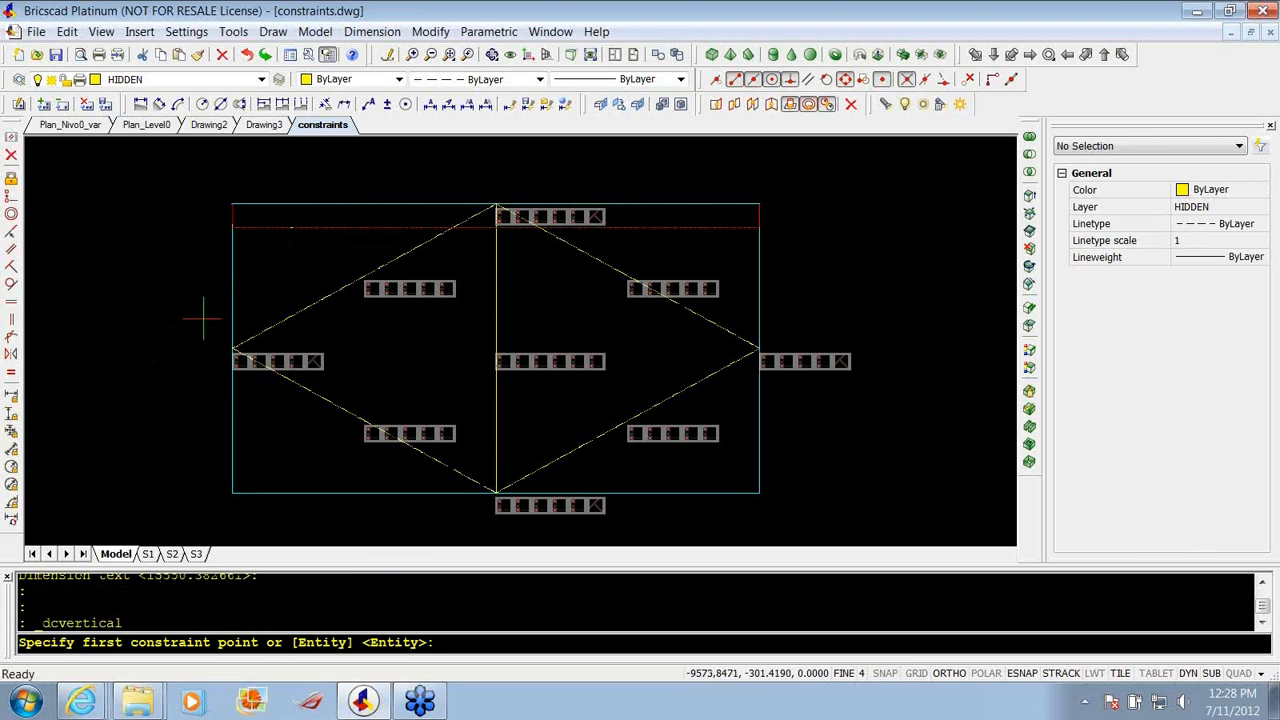
pyautogui.click(231, 296)
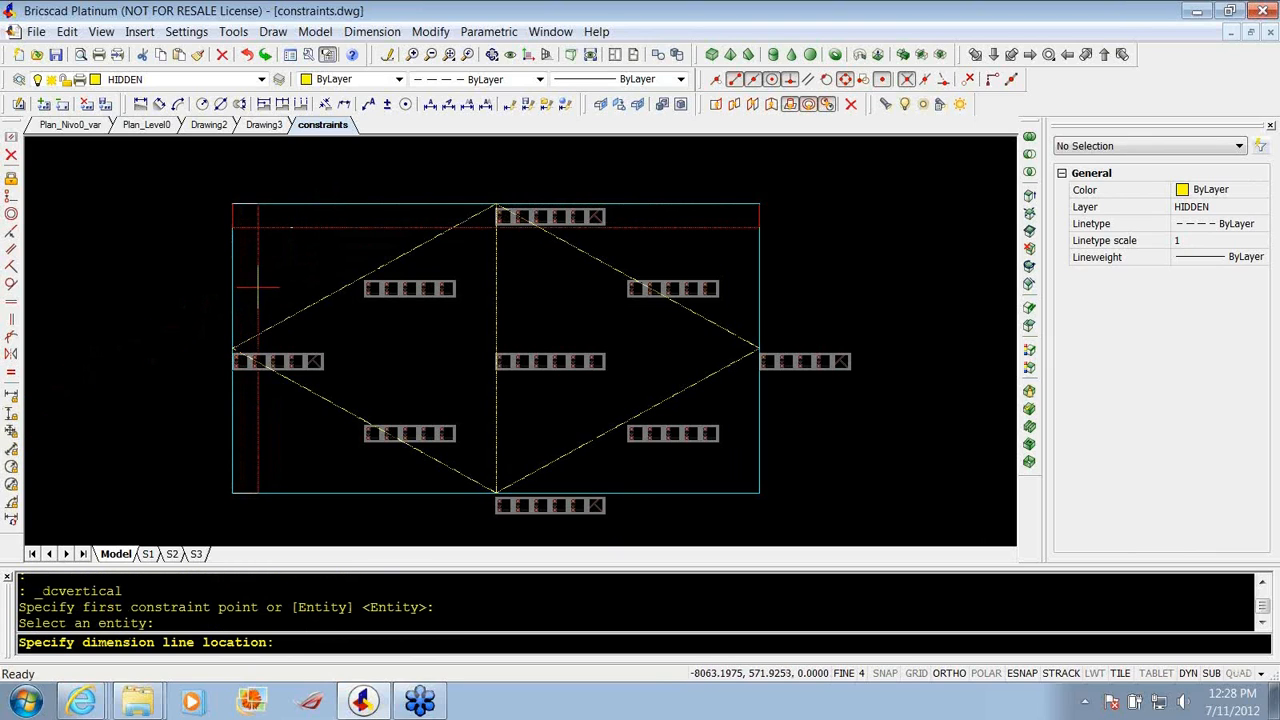
pyautogui.click(258, 293)
pyautogui.scroll(3, 257, 280)
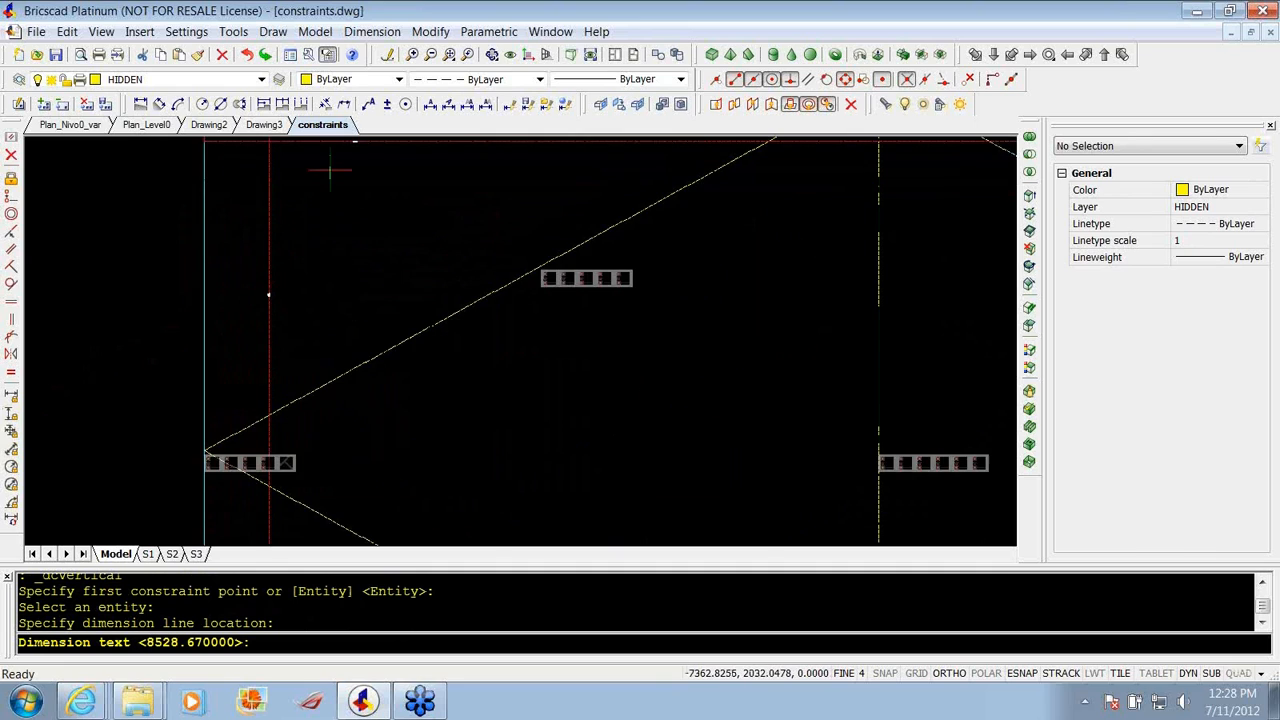
pyautogui.scroll(-2, 340, 185)
pyautogui.scroll(3, 341, 195)
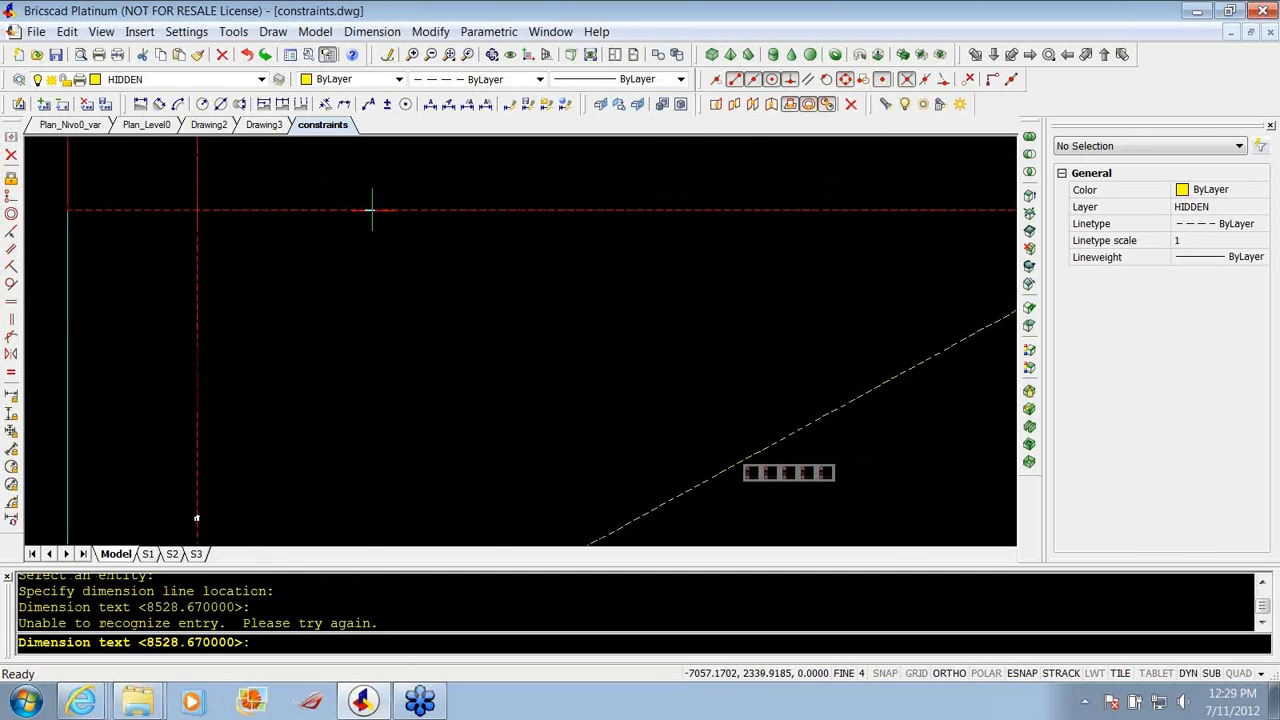
pyautogui.scroll(1, 369, 210)
pyautogui.press('Return')
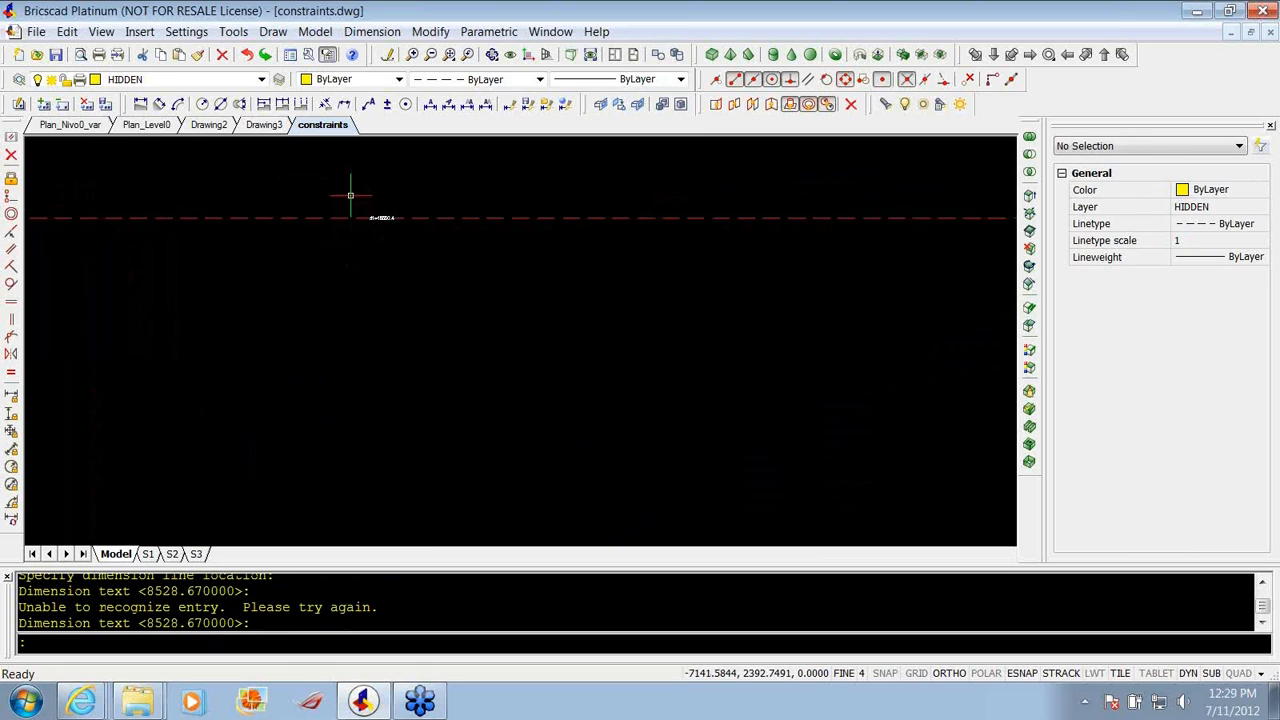
pyautogui.click(400, 231)
pyautogui.click(400, 231)
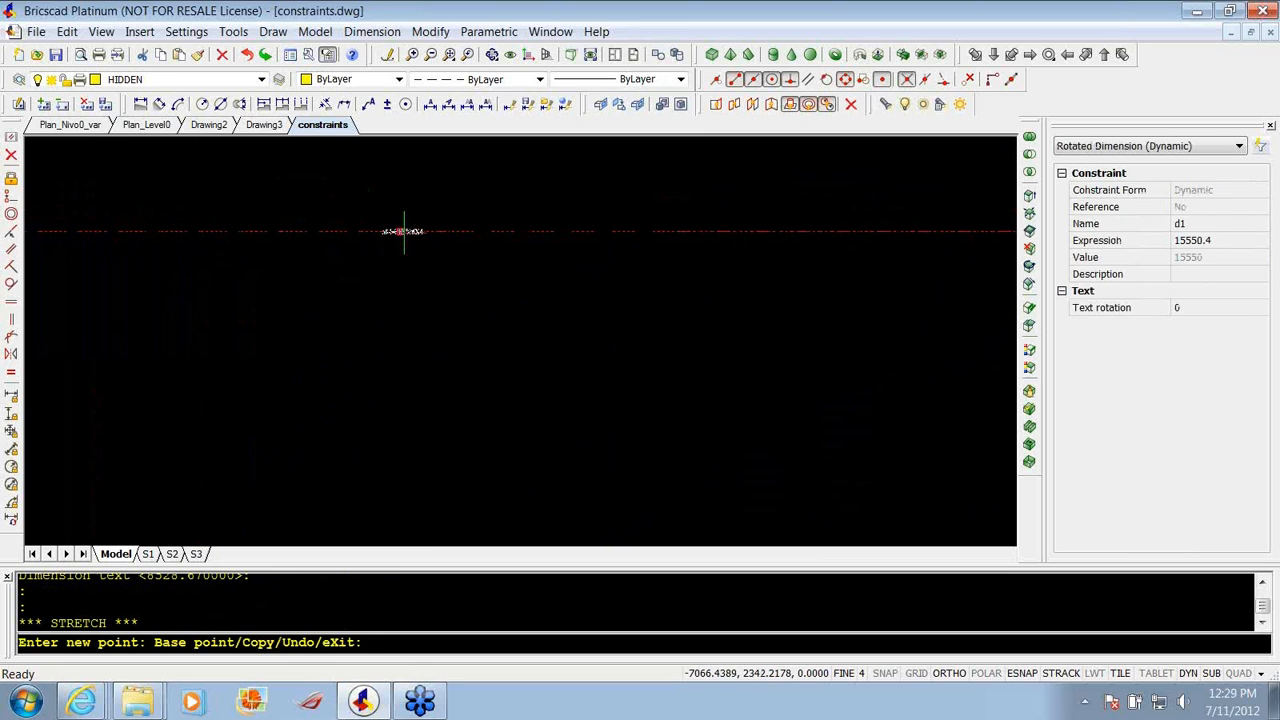
pyautogui.press('Escape')
pyautogui.press('Escape')
# Set the horizontal dimensional constraint on the rectangle's upper side to 914.
pyautogui.doubleClick(400, 231)
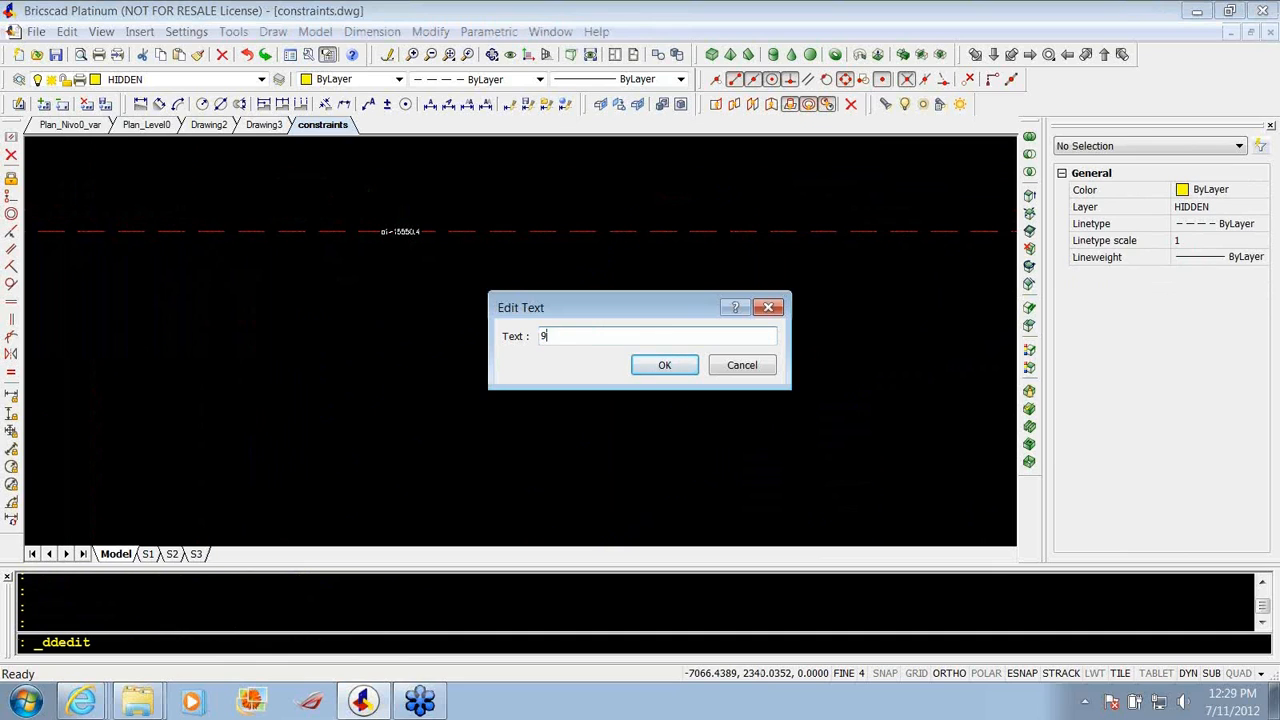
pyautogui.press('Return')
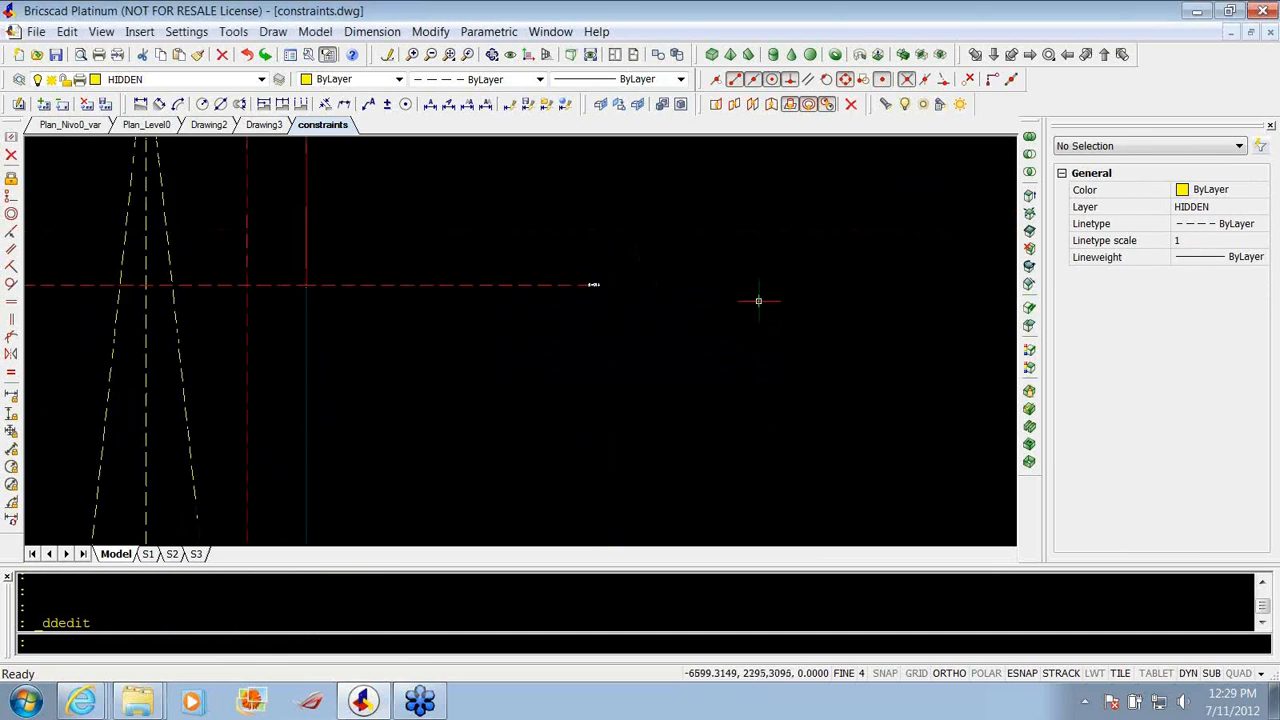
pyautogui.scroll(2, 594, 249)
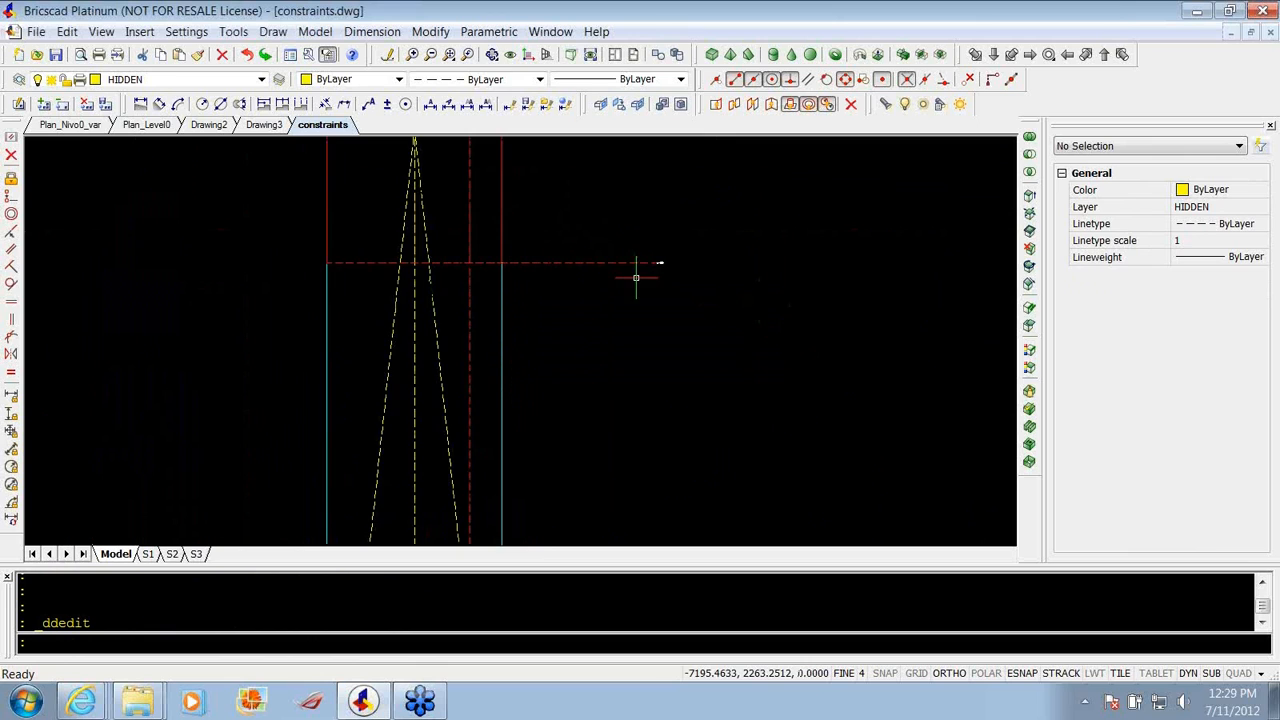
pyautogui.scroll(-2, 636, 278)
pyautogui.scroll(-3, 640, 272)
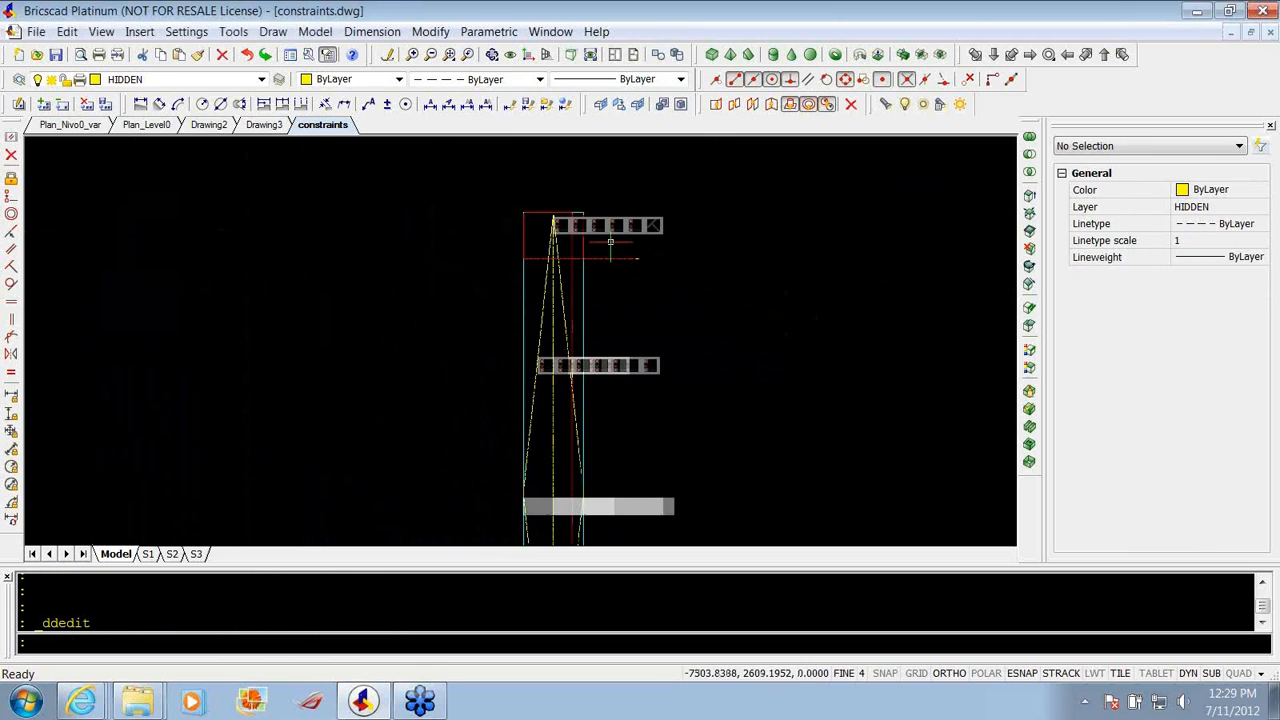
# Set the vertical dimensional constraint on the rectangle's left side to 914.
pyautogui.scroll(2, 534, 205)
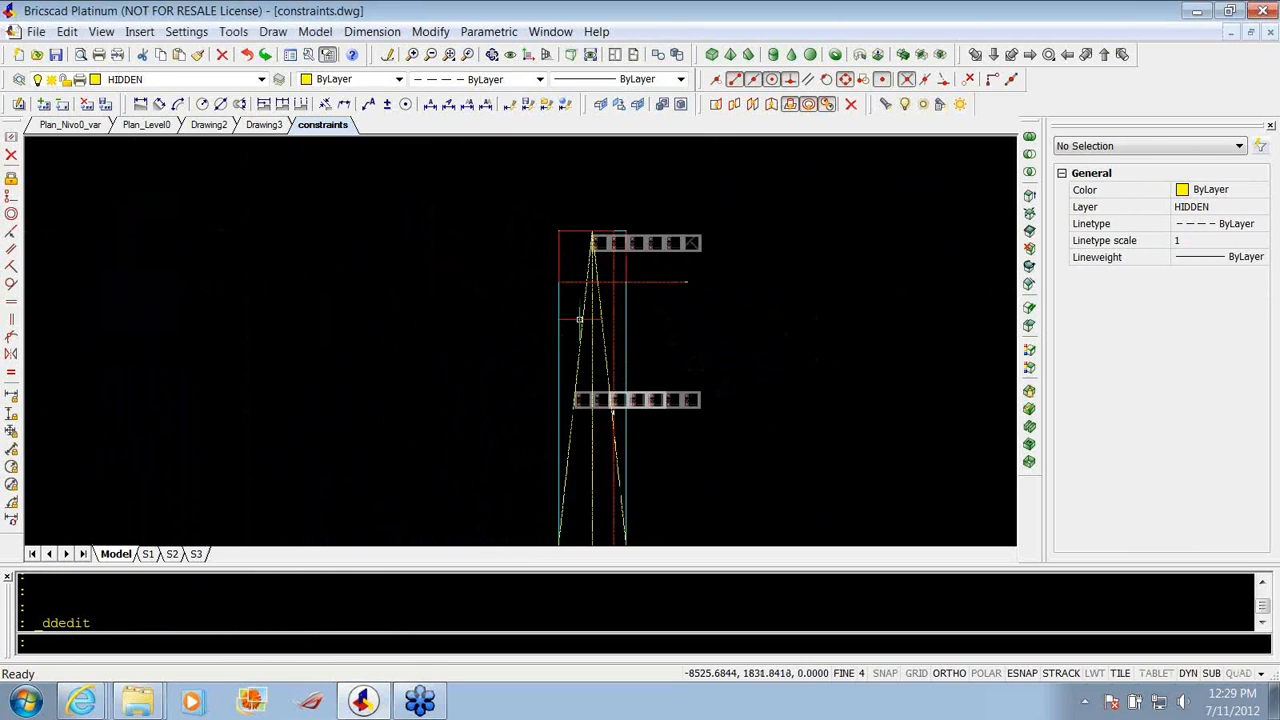
pyautogui.scroll(3, 580, 325)
pyautogui.click(748, 260)
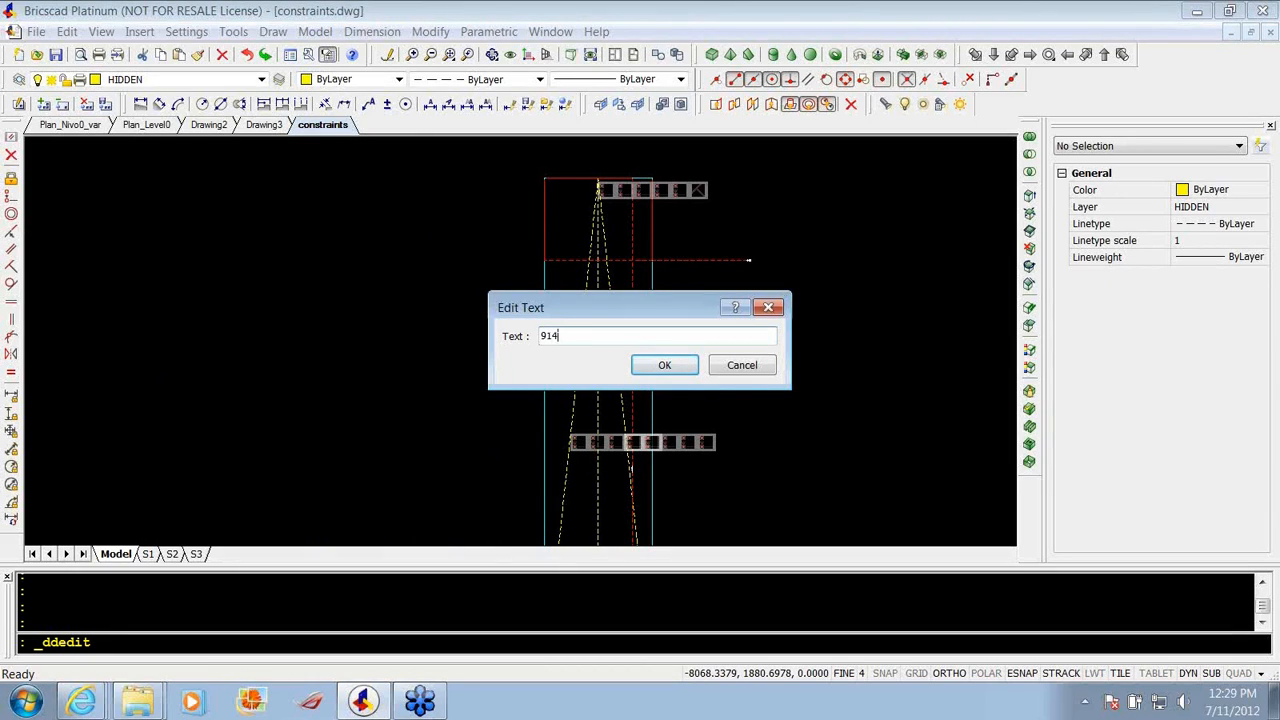
pyautogui.press('Return')
# Move the horizontal constraint's text from beyond the rectangle's right side to just inside its left side.
pyautogui.scroll(3, 623, 323)
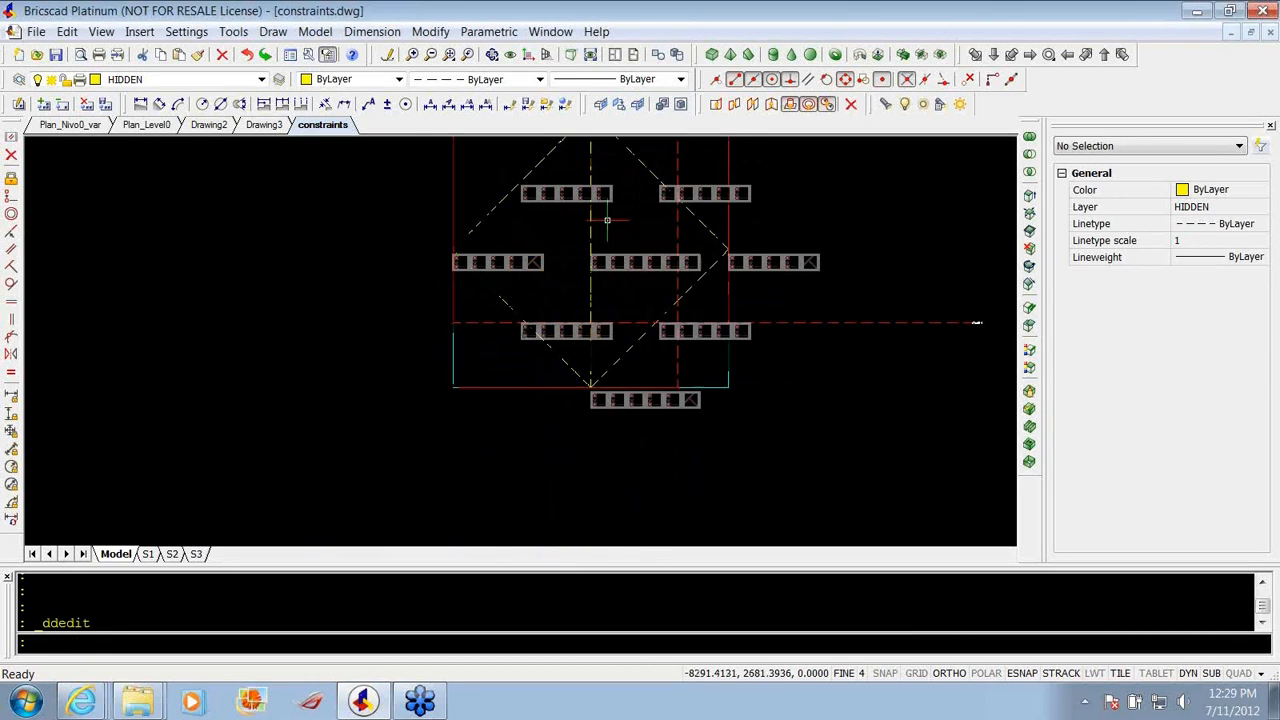
pyautogui.scroll(-2, 604, 286)
pyautogui.scroll(5, 825, 325)
pyautogui.click(846, 346)
pyautogui.click(778, 278)
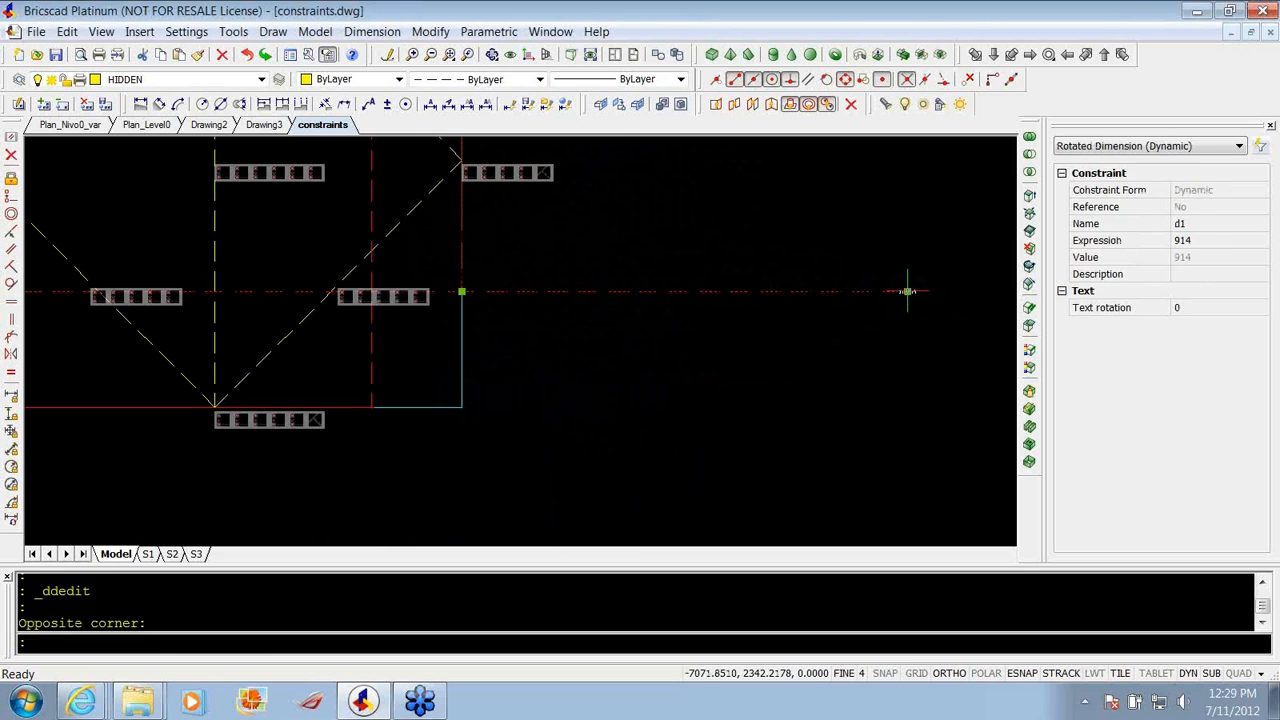
pyautogui.click(908, 291)
pyautogui.scroll(-3, 919, 290)
pyautogui.scroll(4, 459, 316)
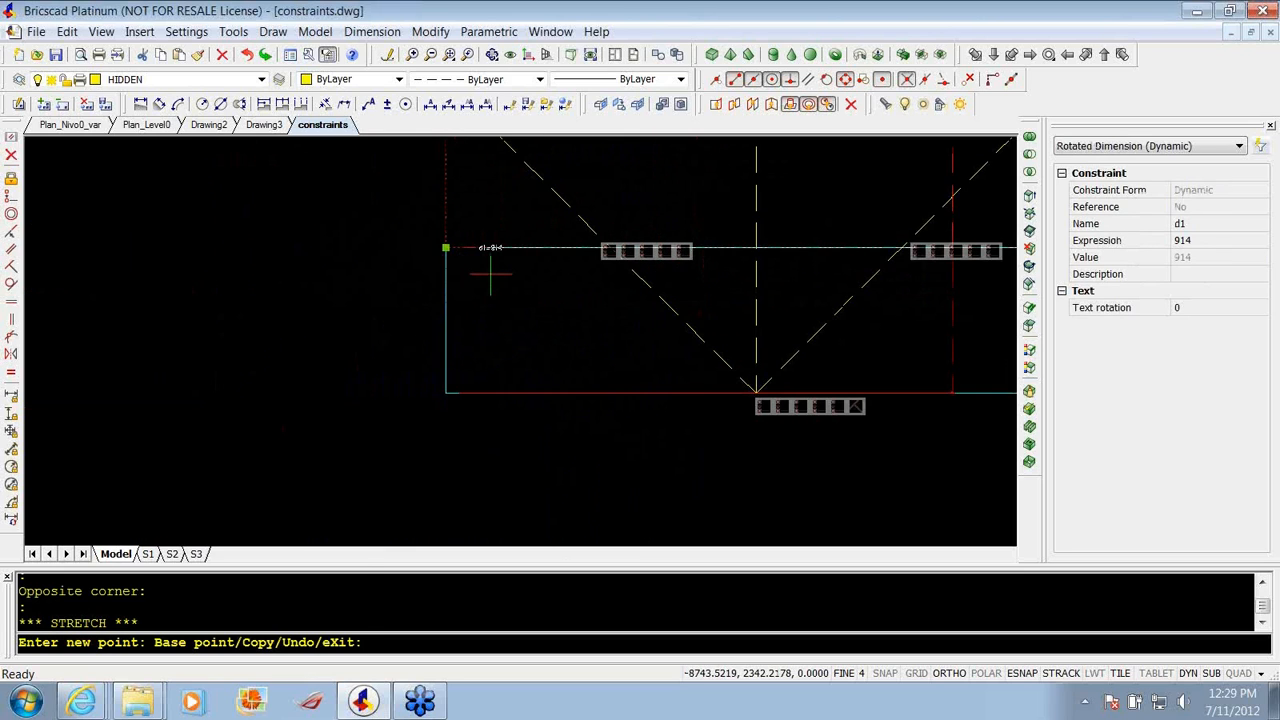
pyautogui.click(489, 274)
# Move the vertical constraint's text from far above the rectangle to just below its upper side, and clear the selection.
pyautogui.scroll(-3, 540, 457)
pyautogui.scroll(-5, 480, 243)
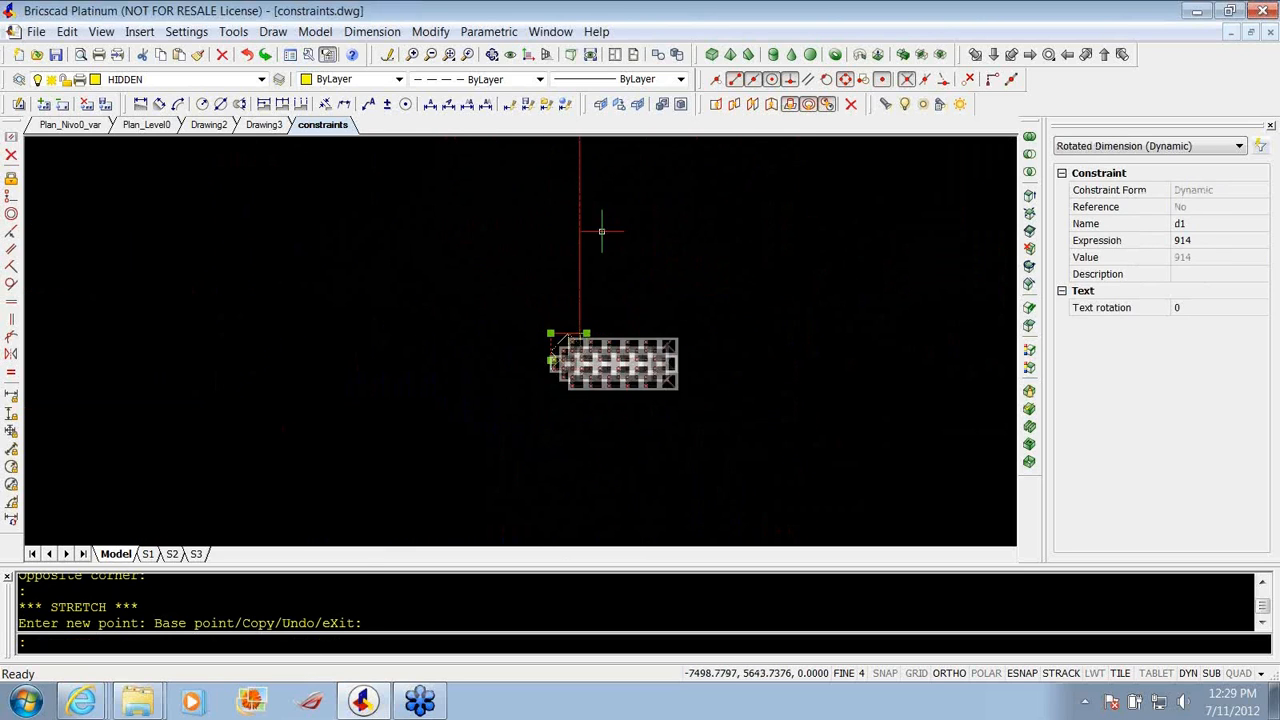
pyautogui.scroll(5, 605, 150)
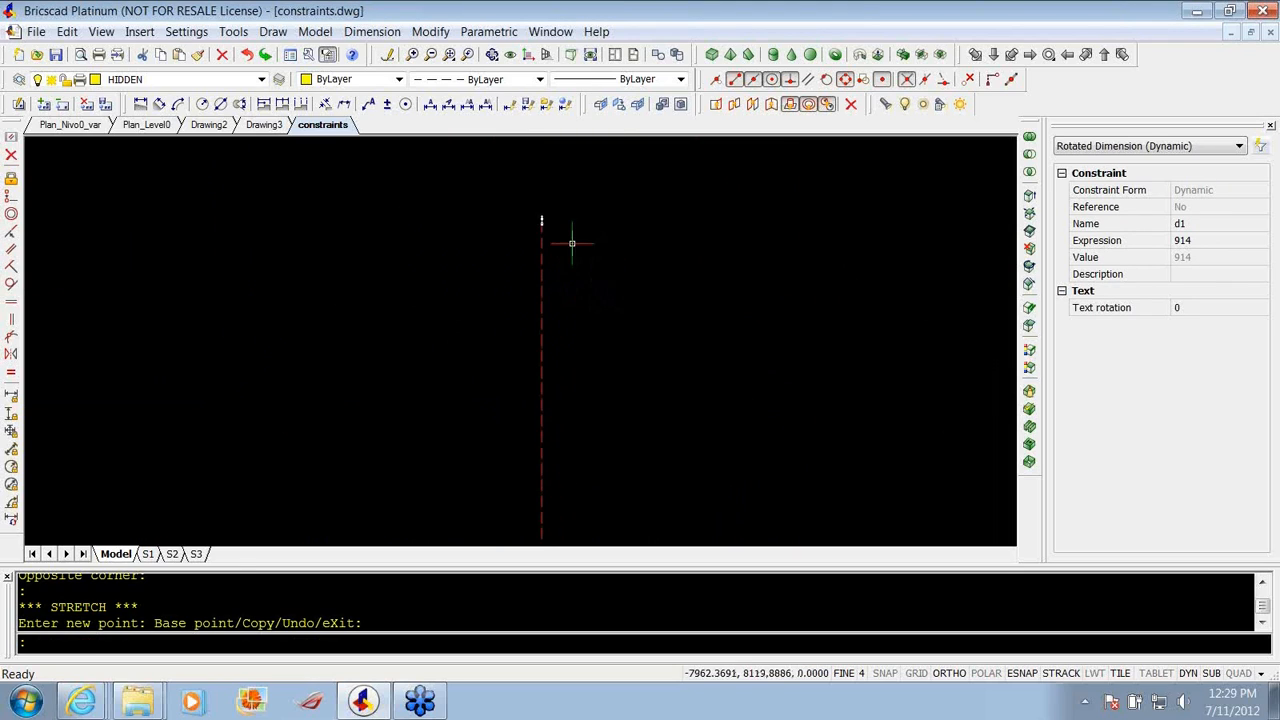
pyautogui.click(594, 303)
pyautogui.click(529, 208)
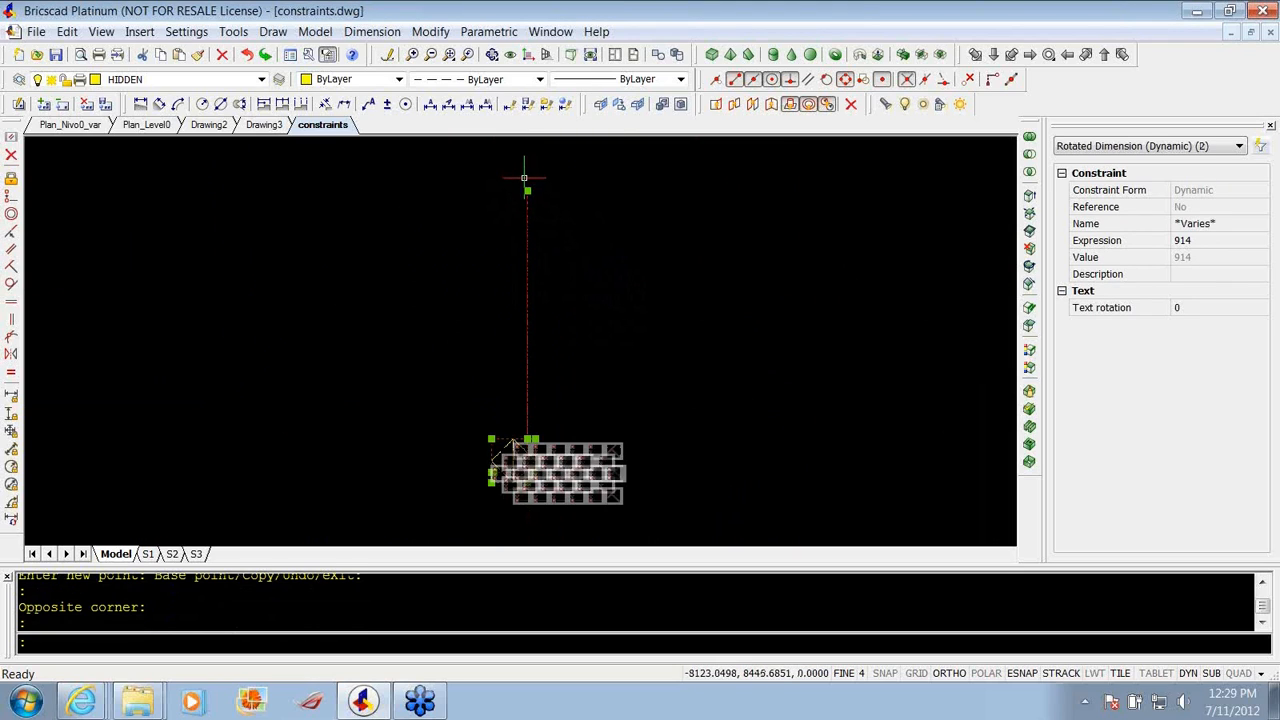
pyautogui.click(526, 190)
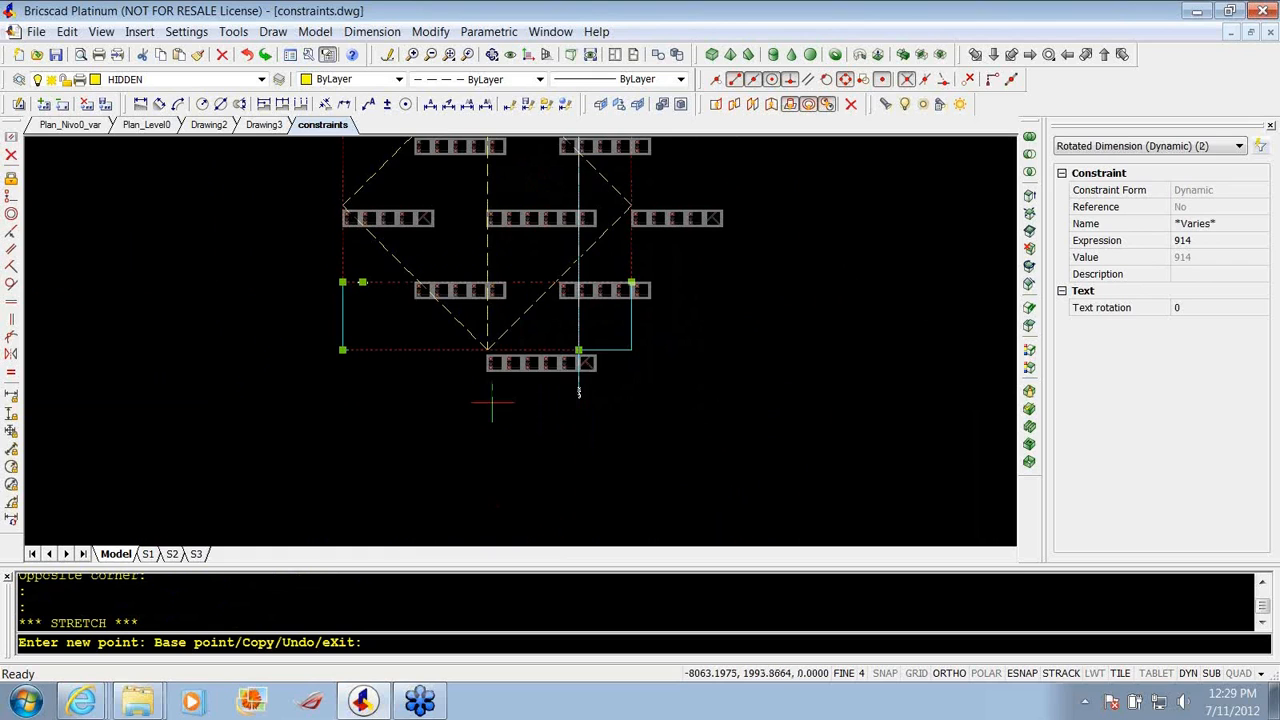
pyautogui.scroll(5, 564, 237)
pyautogui.click(583, 311)
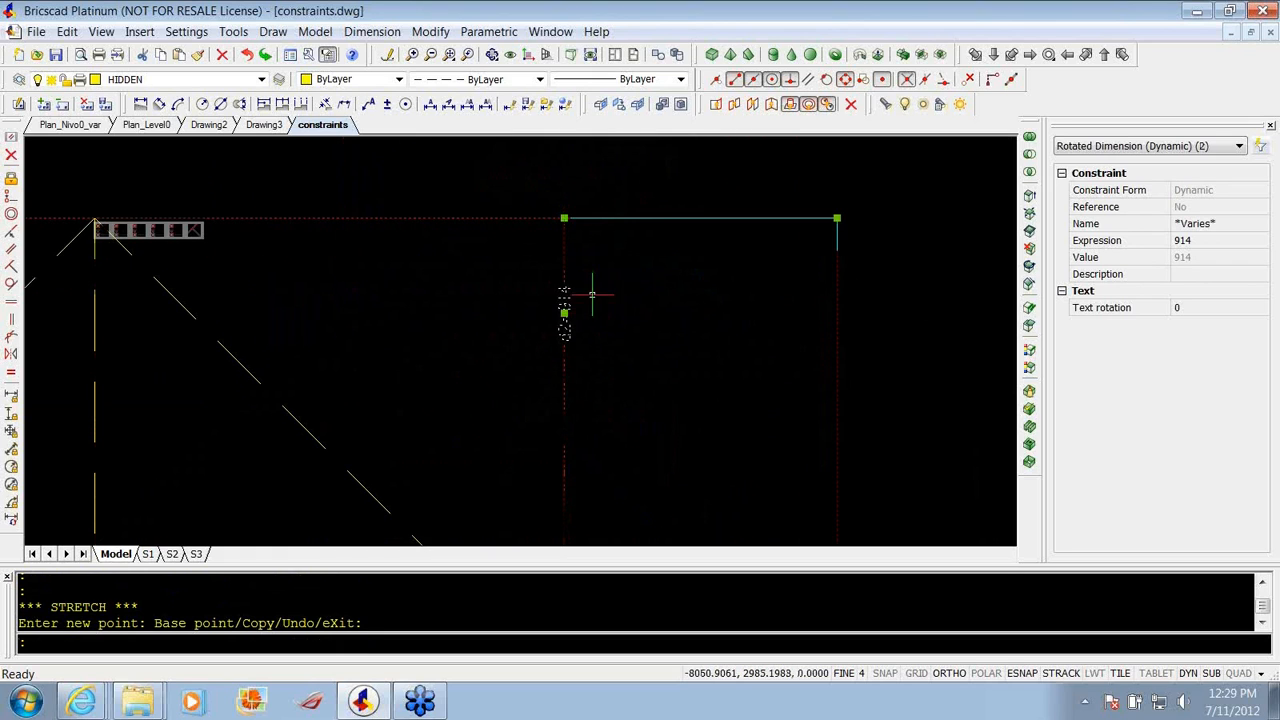
pyautogui.scroll(-1, 783, 126)
pyautogui.scroll(-3, 646, 231)
pyautogui.press('Escape')
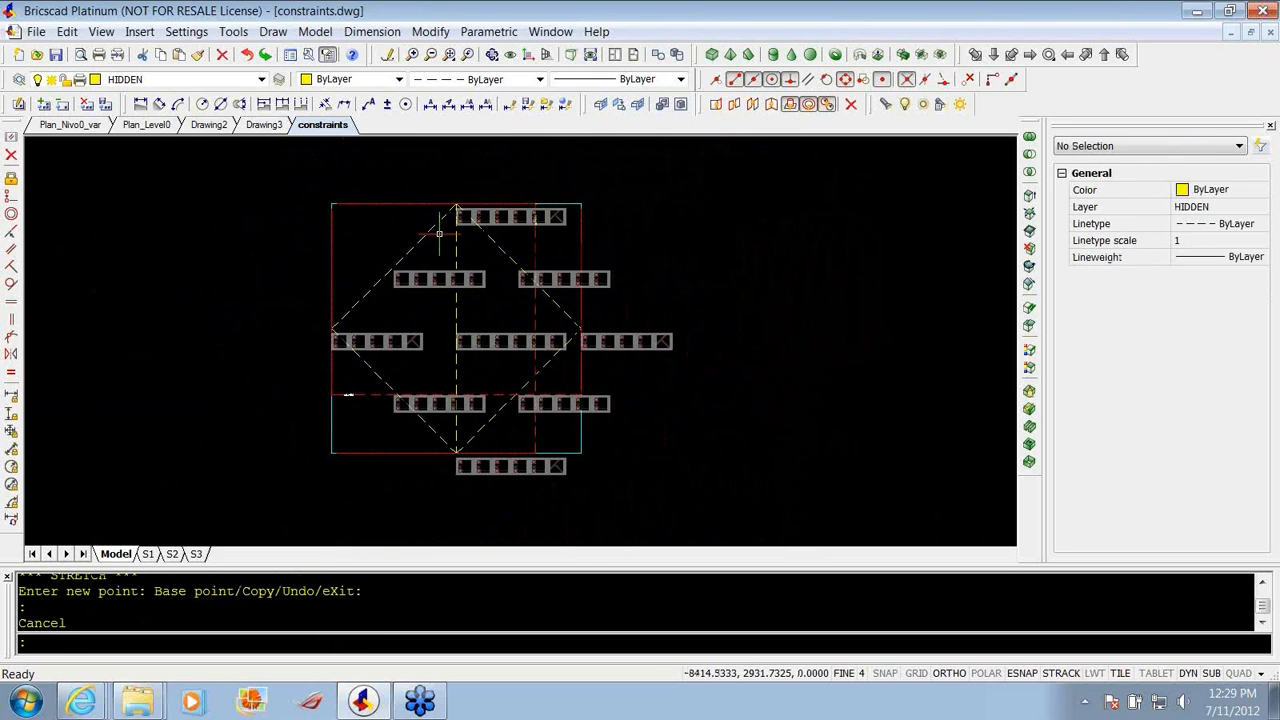
# Shift the horizontal constraint's dimension line up to just below the rectangle's upper side, and bring its text up near the upper-left corner.
pyautogui.scroll(1, 366, 423)
pyautogui.click(344, 380)
pyautogui.scroll(-1, 371, 432)
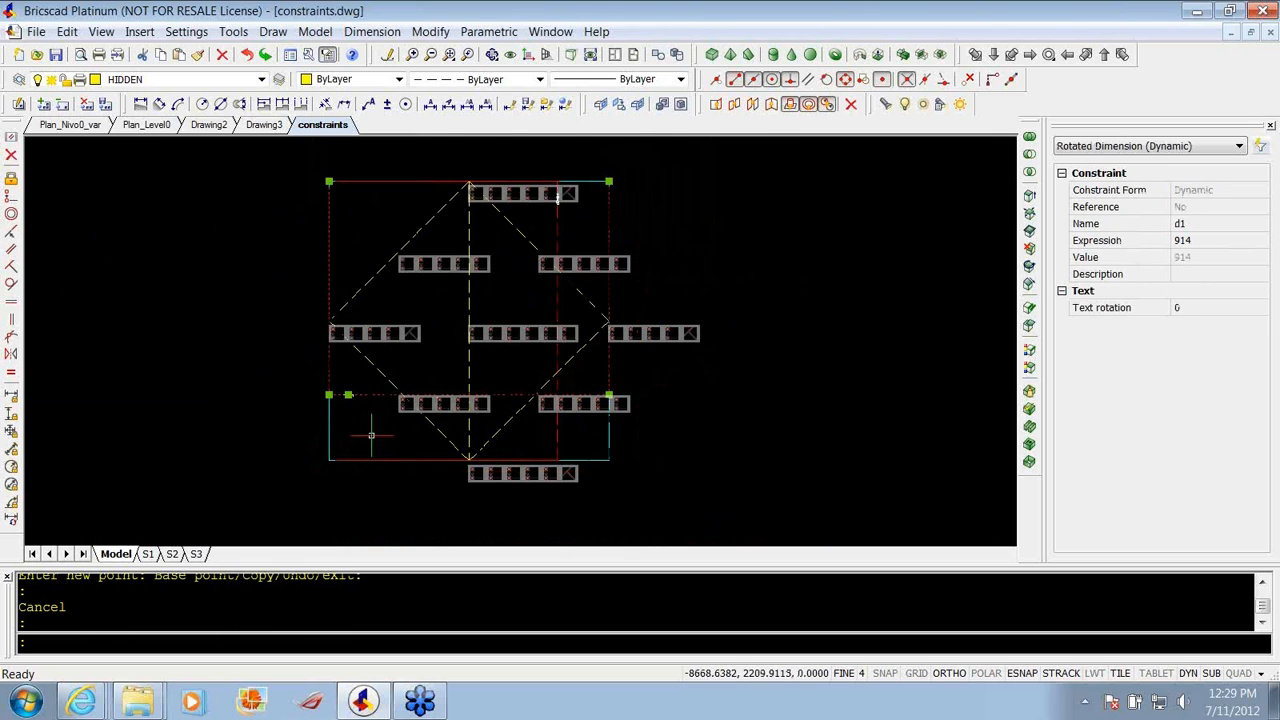
pyautogui.click(329, 395)
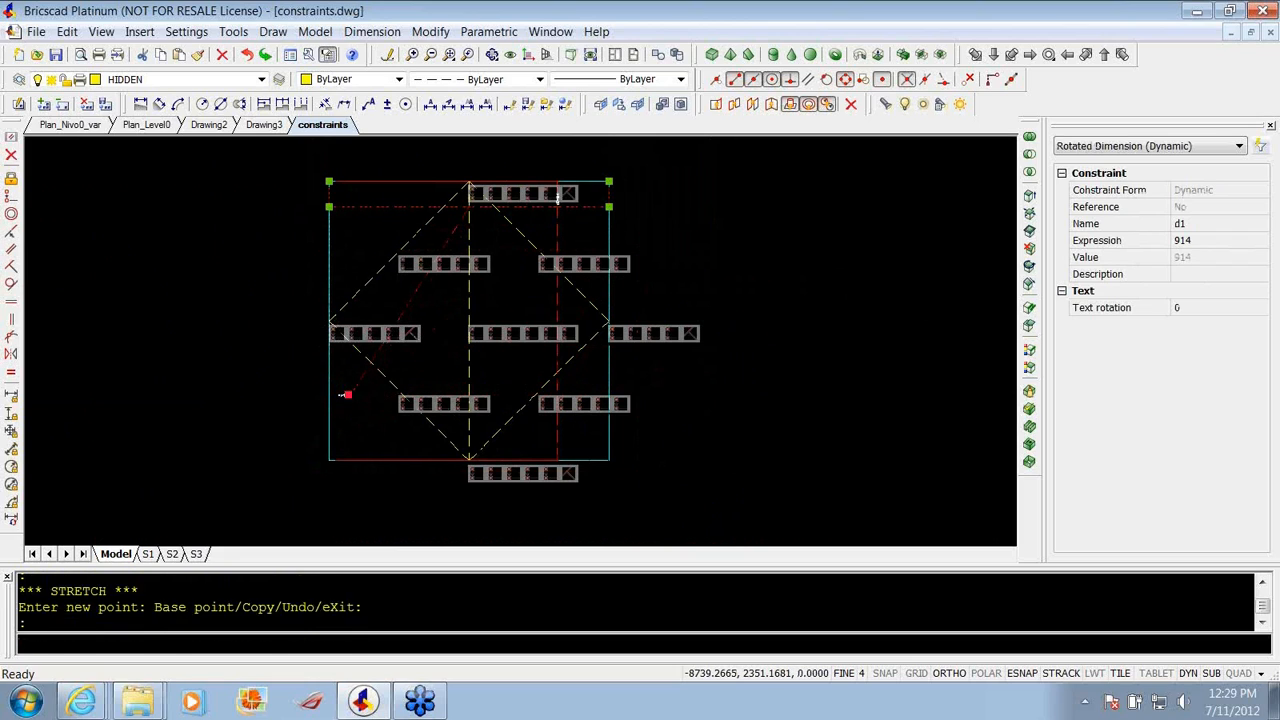
pyautogui.click(345, 225)
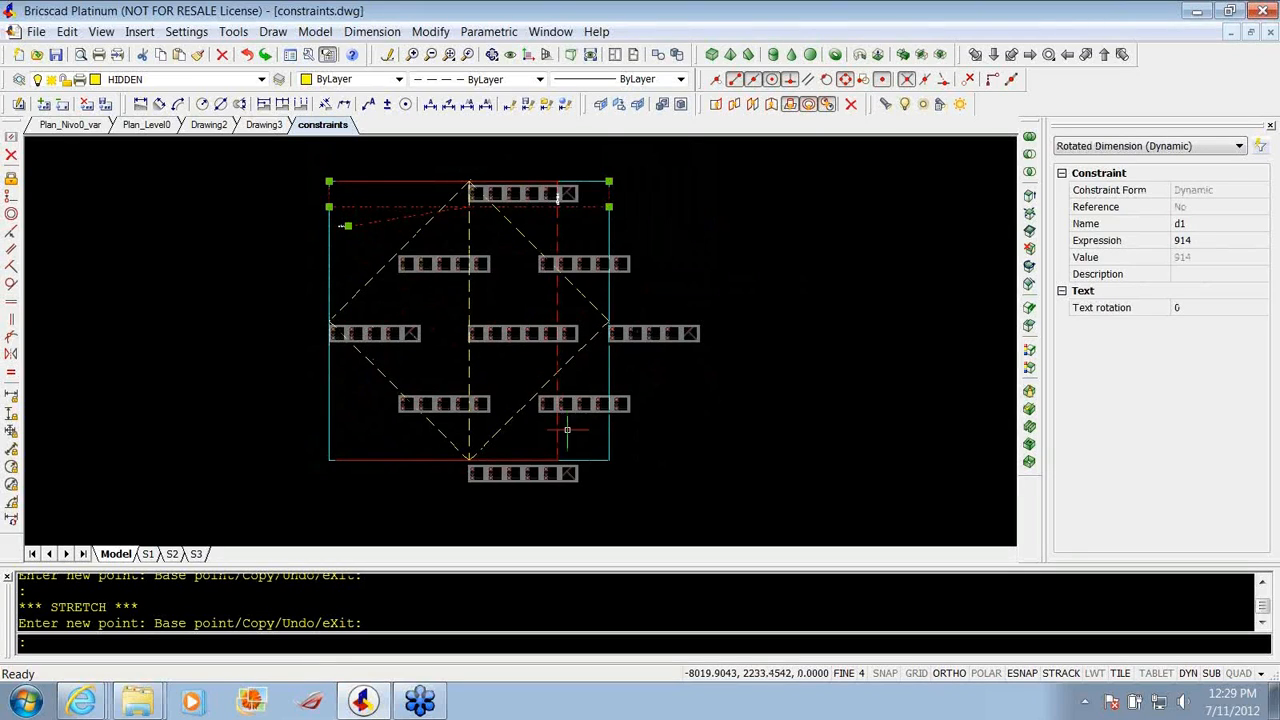
pyautogui.scroll(2, 567, 340)
pyautogui.press('Escape')
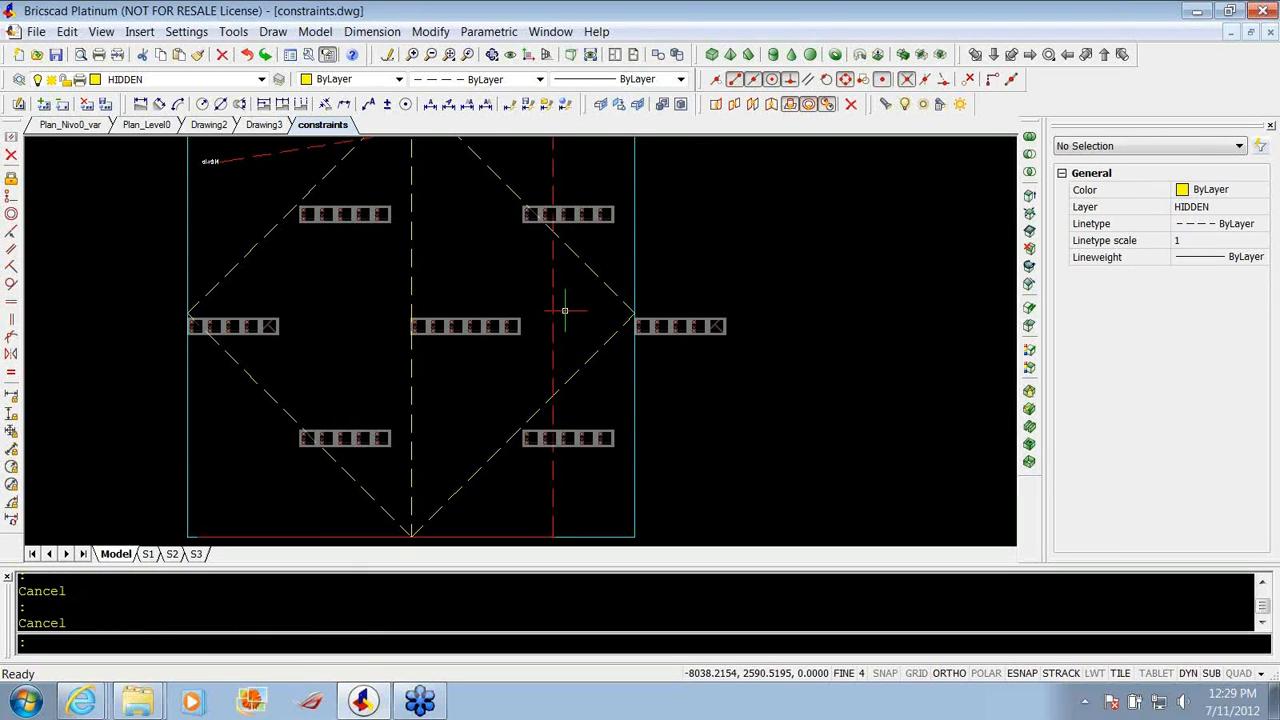
# Select the vertical dimensional constraint running through the right half of the rectangle.
pyautogui.click(565, 312)
pyautogui.click(540, 309)
pyautogui.scroll(-3, 595, 376)
pyautogui.scroll(2, 558, 278)
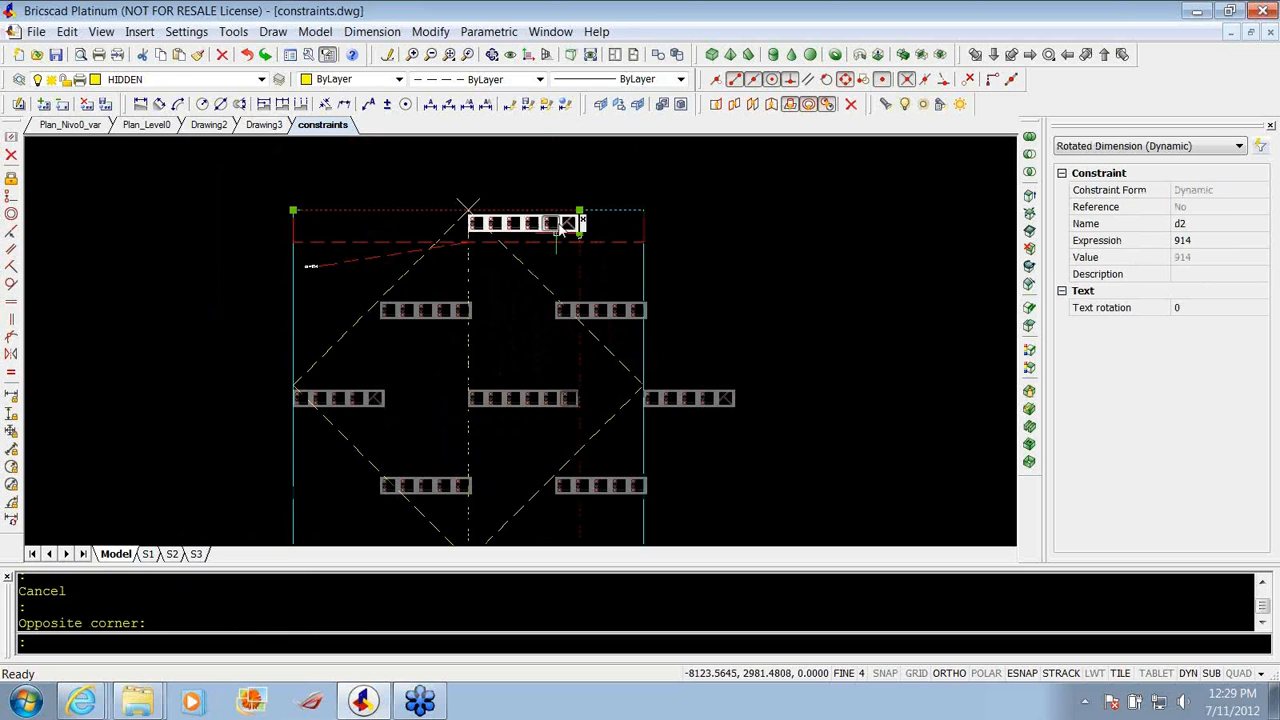
# Move the d2 dimensional constraint's line and its text toward the rectangle's left edge by stretching their grips.
pyautogui.click(580, 212)
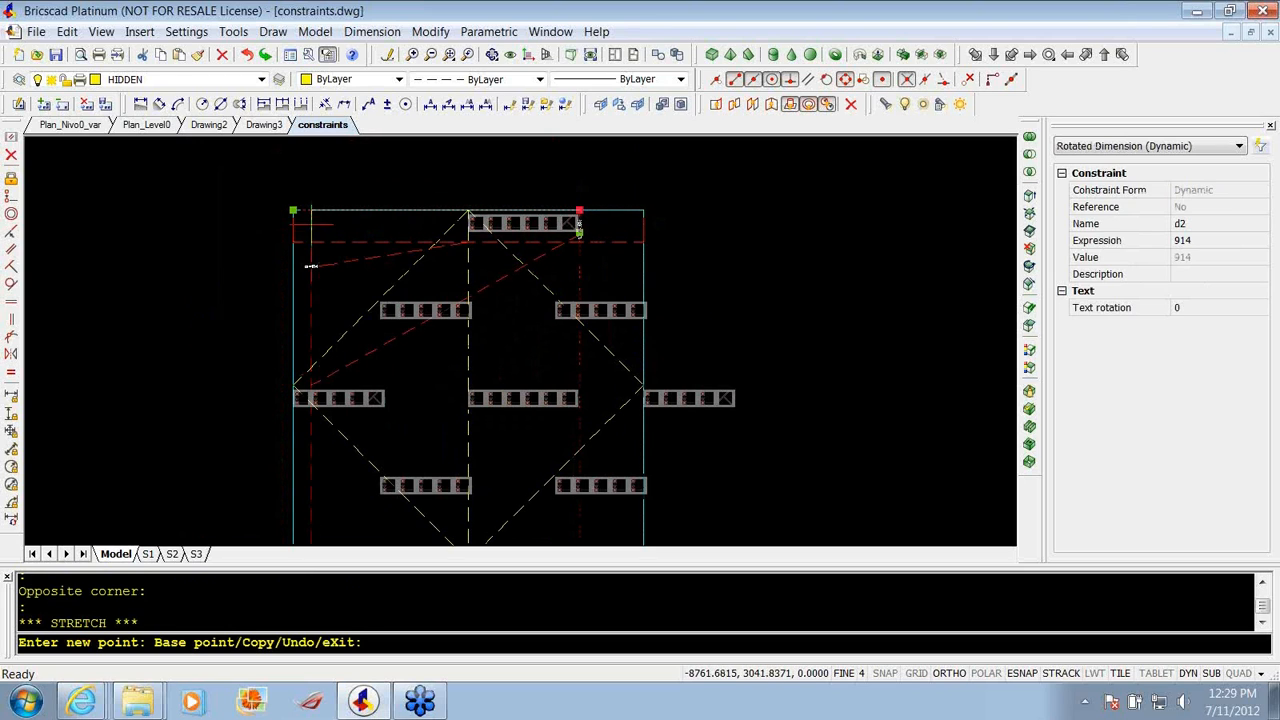
pyautogui.click(311, 266)
pyautogui.click(579, 230)
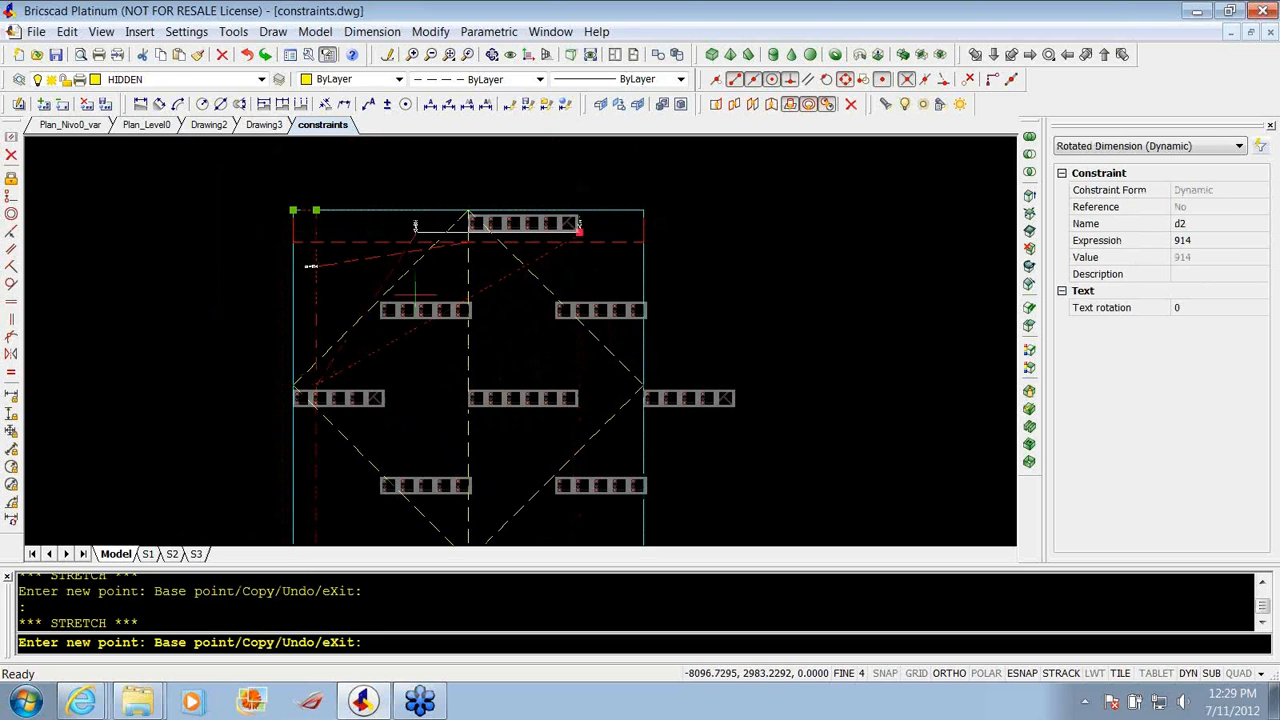
pyautogui.scroll(2, 355, 318)
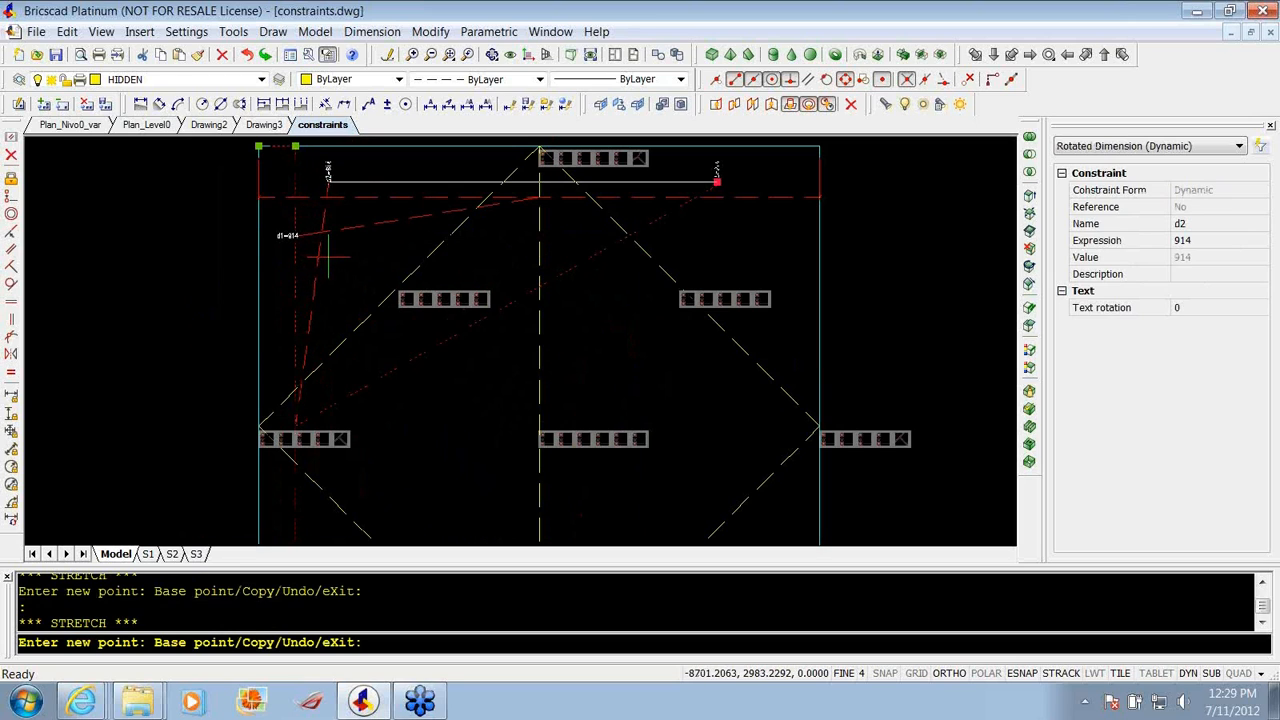
pyautogui.scroll(2, 328, 172)
pyautogui.press('Escape')
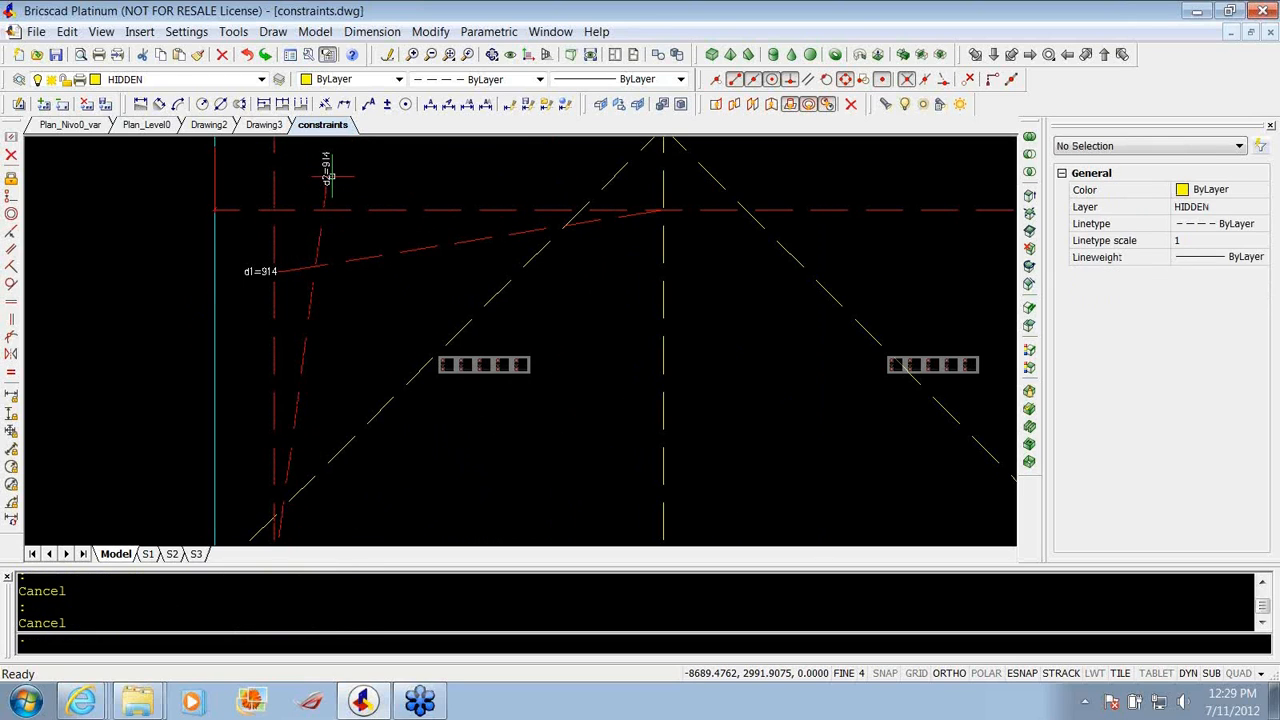
# Delete both misplaced dimensional constraints near the rectangle's upper-left corner.
pyautogui.scroll(-3, 335, 182)
pyautogui.click(349, 245)
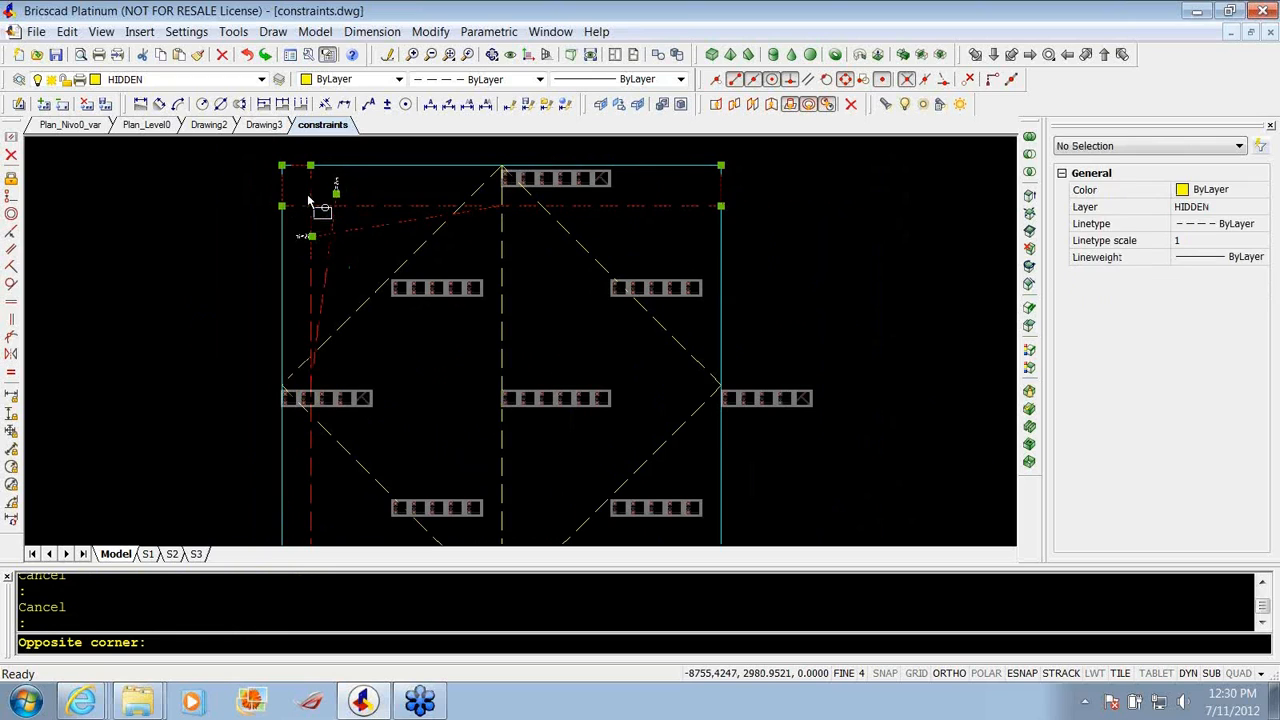
pyautogui.click(310, 200)
pyautogui.press('Delete')
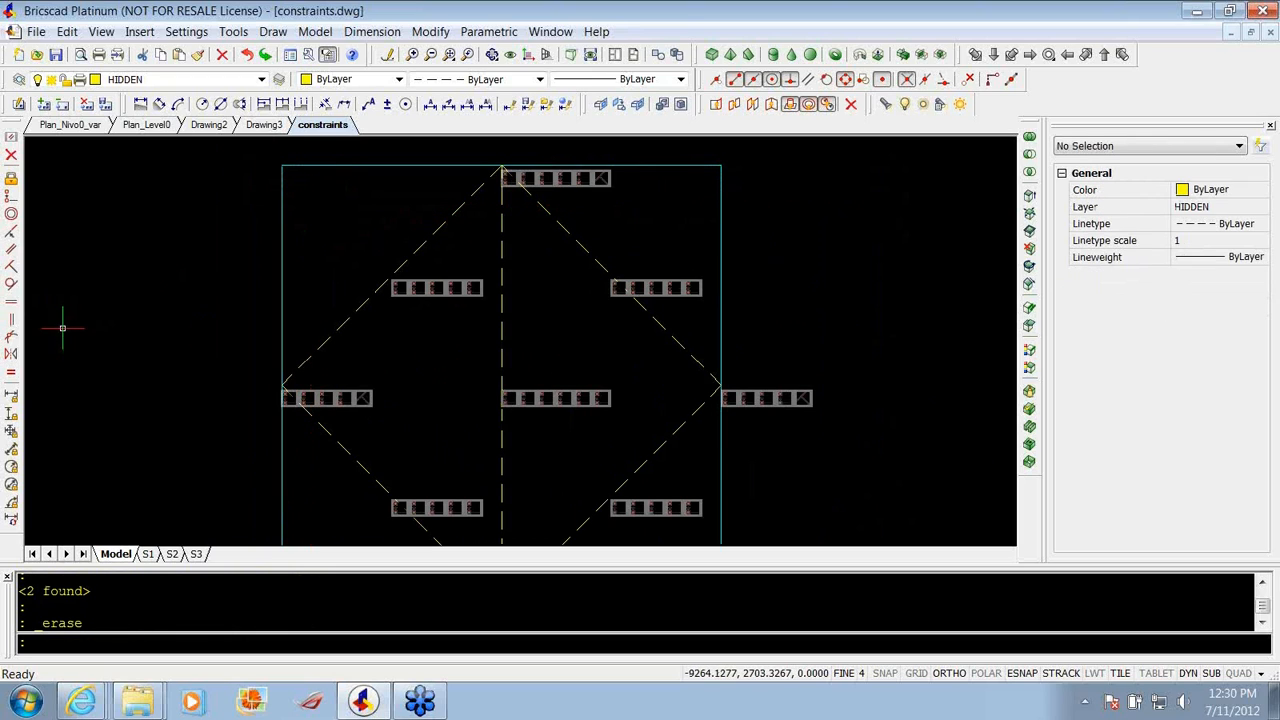
# Try to add a horizontal dimensional constraint to the rectangle's top edge, selecting the edge as an entity.
pyautogui.click(11, 395)
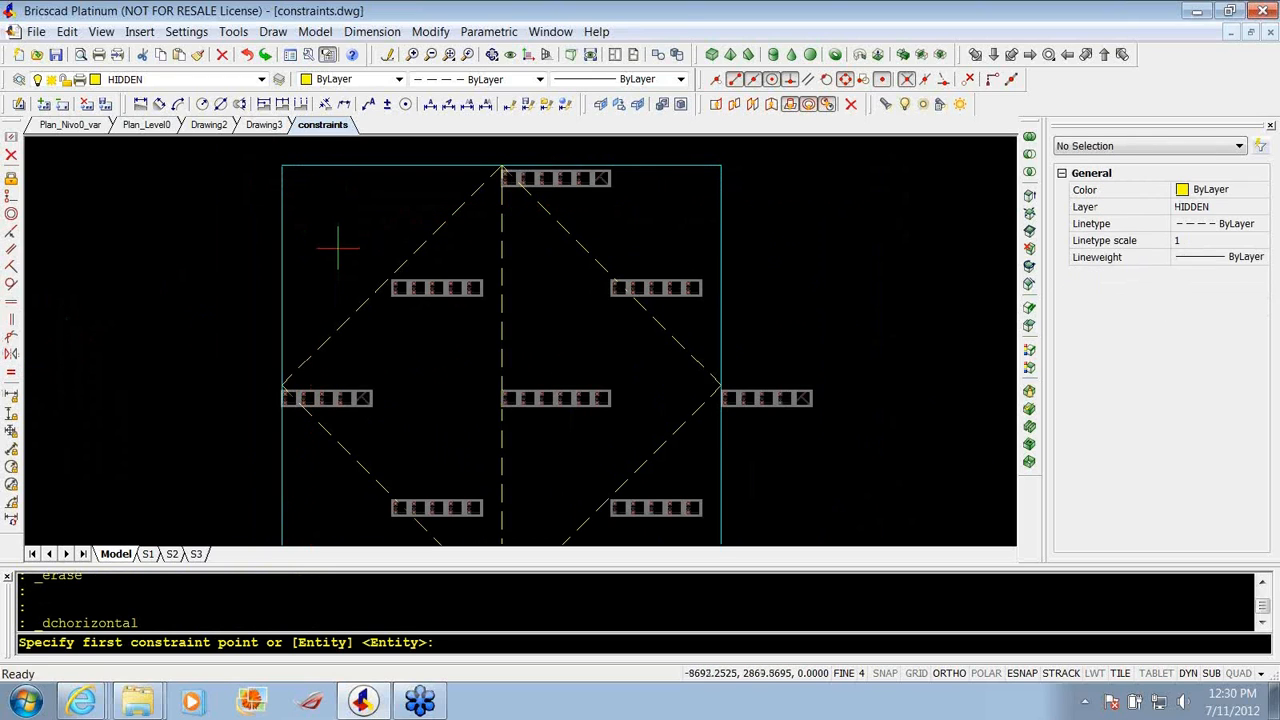
pyautogui.press('Return')
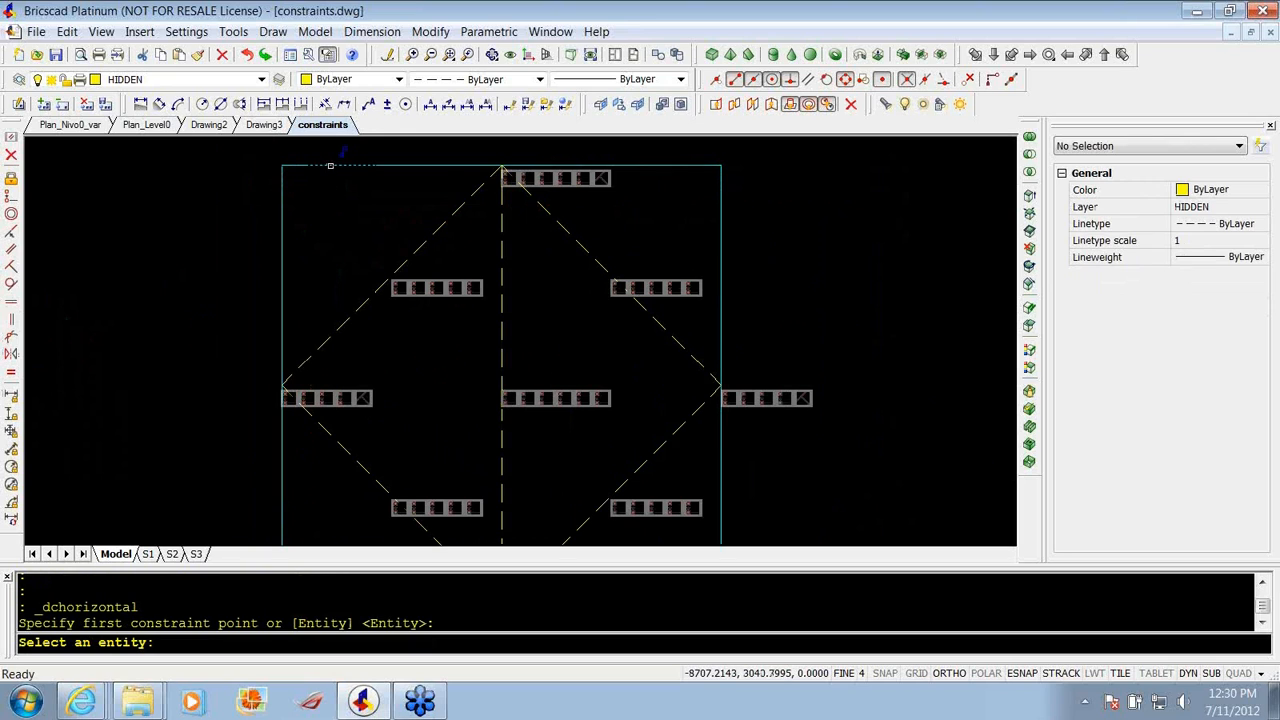
pyautogui.click(330, 166)
pyautogui.click(364, 184)
# Add a vertical dimensional constraint to the rectangle's left edge, placed just inside it, accepting the default value of 914.
pyautogui.click(12, 410)
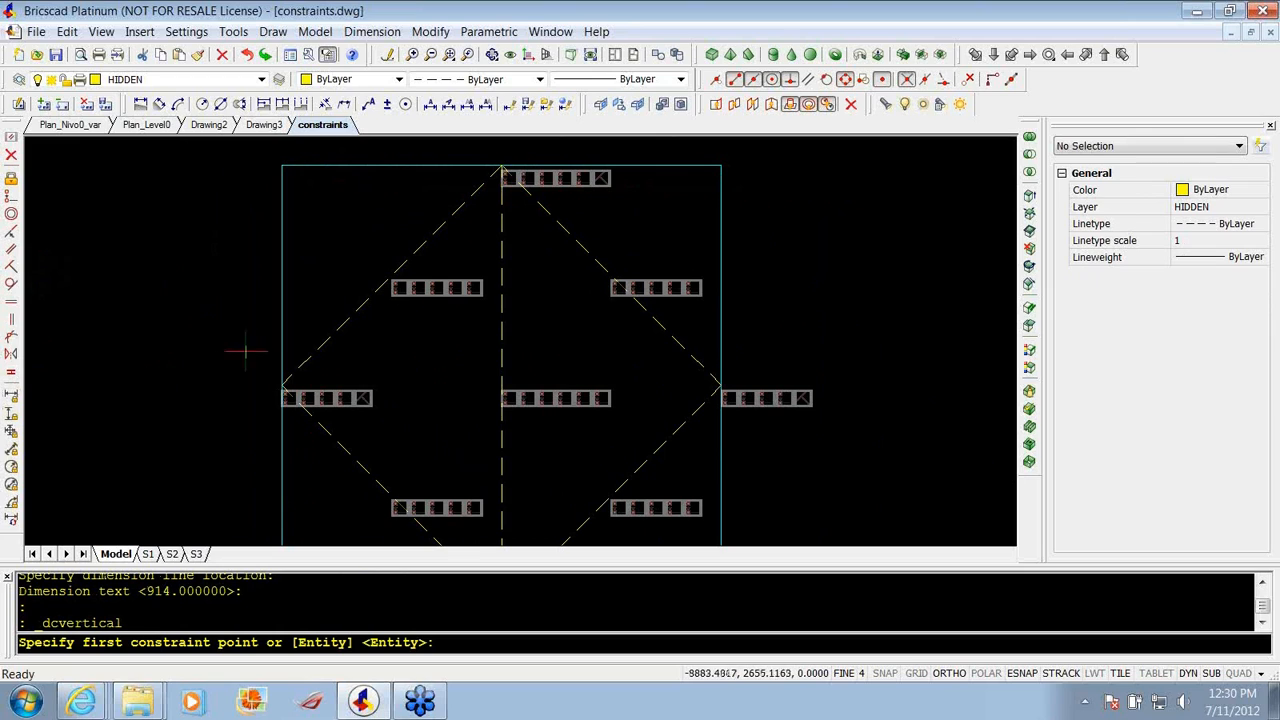
pyautogui.press('Return')
pyautogui.click(282, 300)
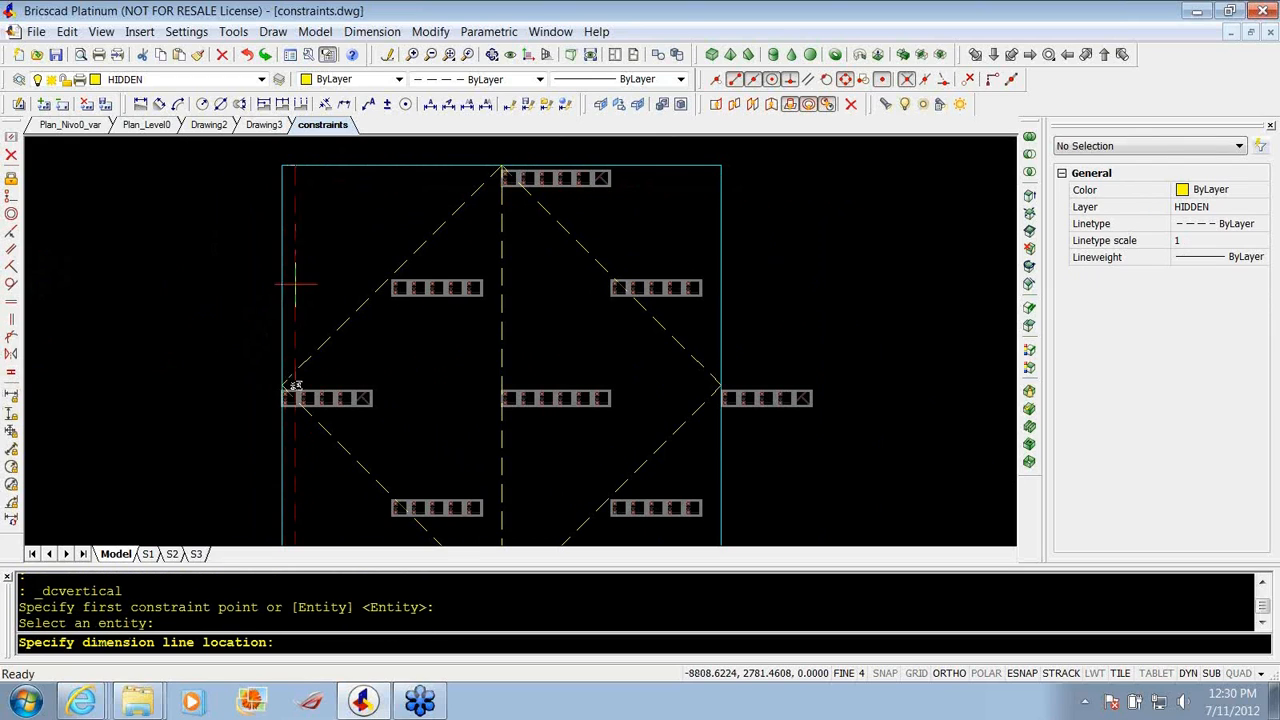
pyautogui.click(301, 290)
pyautogui.press('Return')
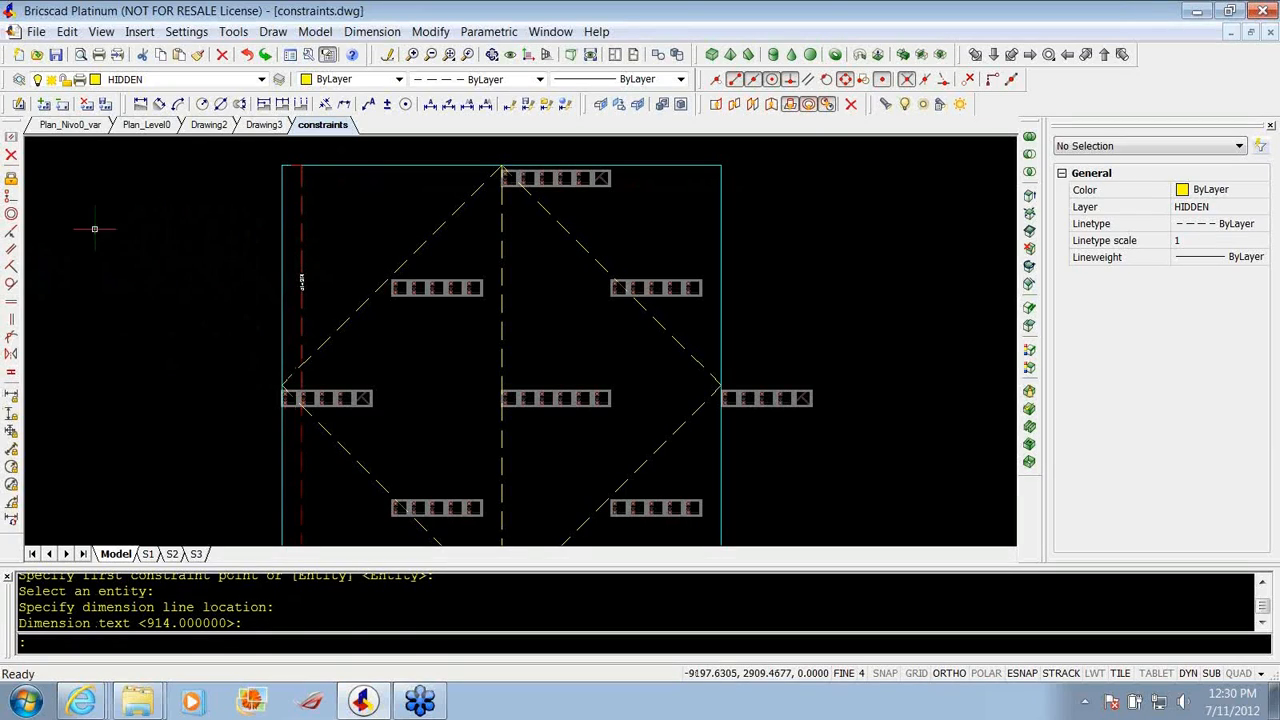
# Add a horizontal dimensional constraint to the rectangle's top edge, placed just below it, accepting the default value of 914.
pyautogui.click(11, 393)
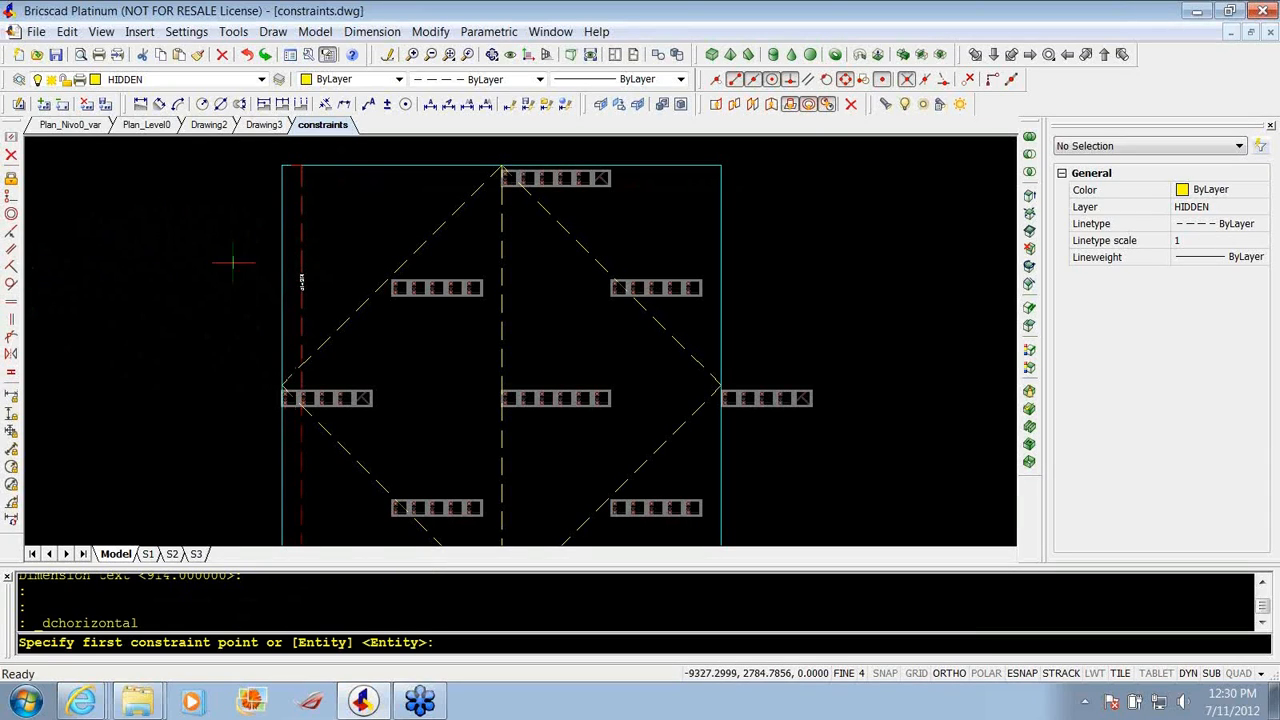
pyautogui.press('Return')
pyautogui.click(353, 165)
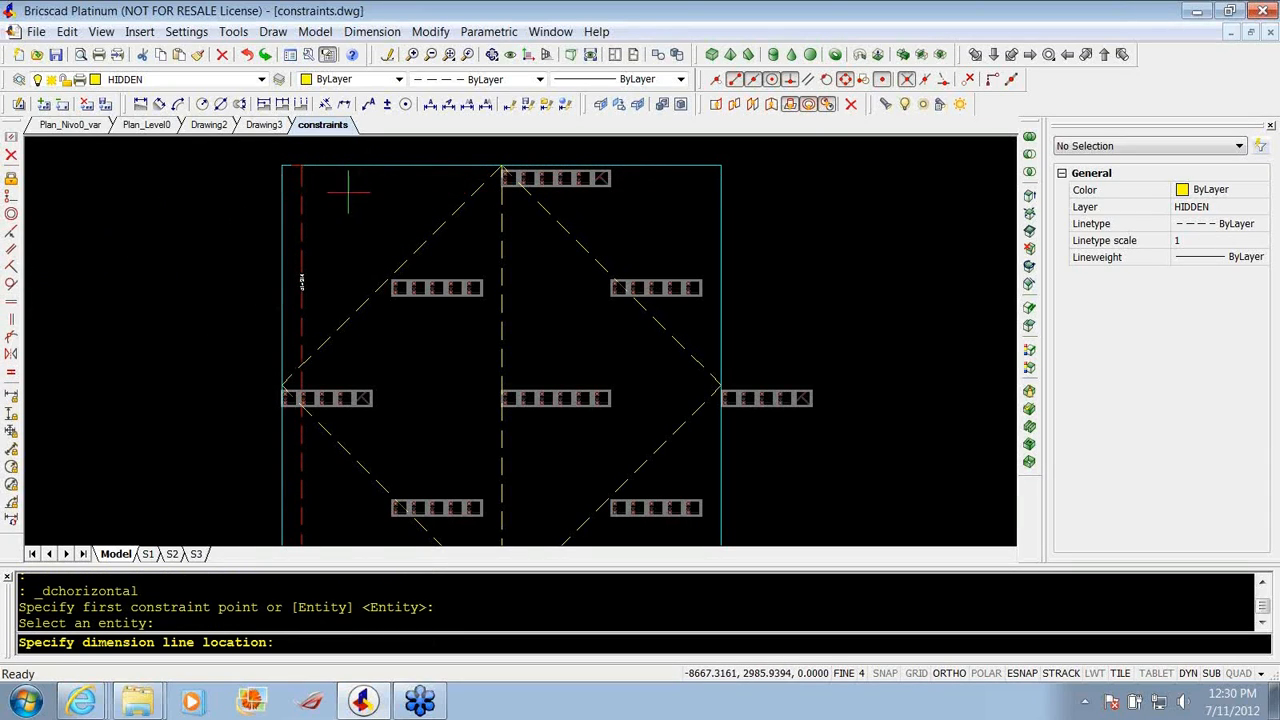
pyautogui.click(356, 188)
pyautogui.press('Return')
# Set the rectangle's horizontal dimensional constraint to 714.
pyautogui.scroll(4, 365, 210)
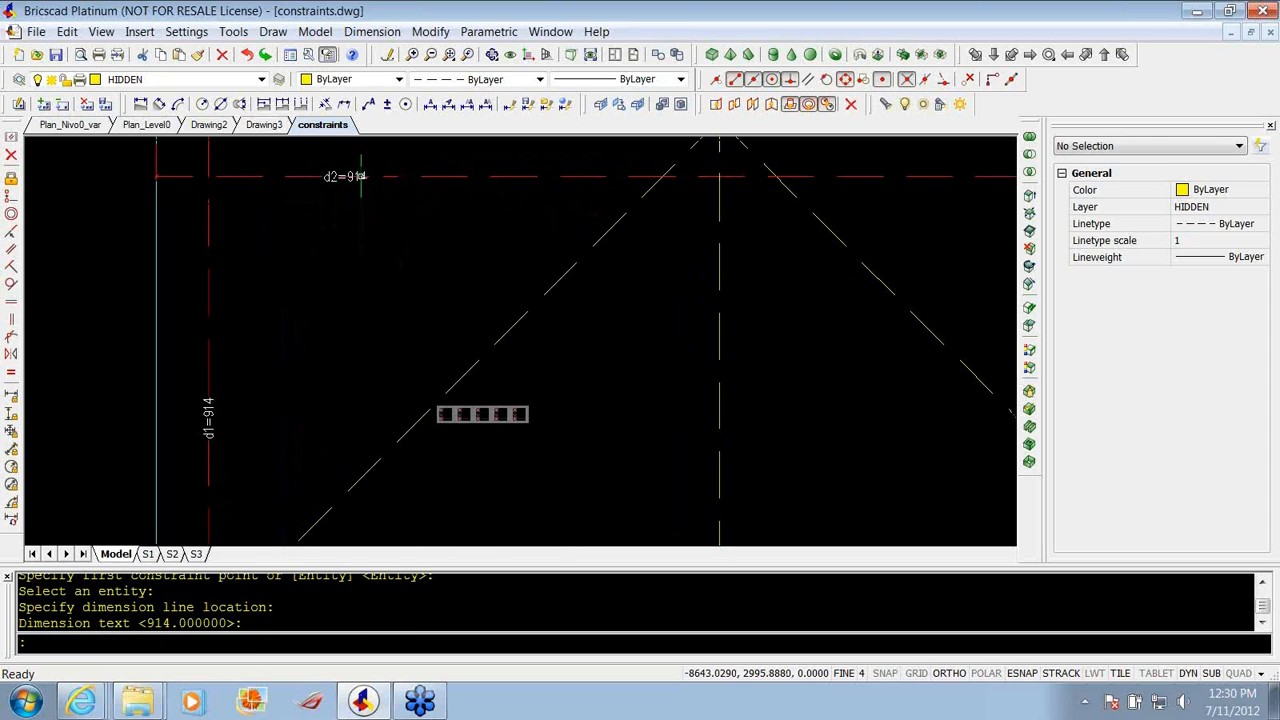
pyautogui.doubleClick(347, 177)
pyautogui.moveTo(578, 338); pyautogui.dragTo(505, 341)
pyautogui.write('7')
pyautogui.press('Return')
# Set the rectangle's vertical dimensional constraint to 762 and reopen its value to confirm it.
pyautogui.scroll(-6, 500, 277)
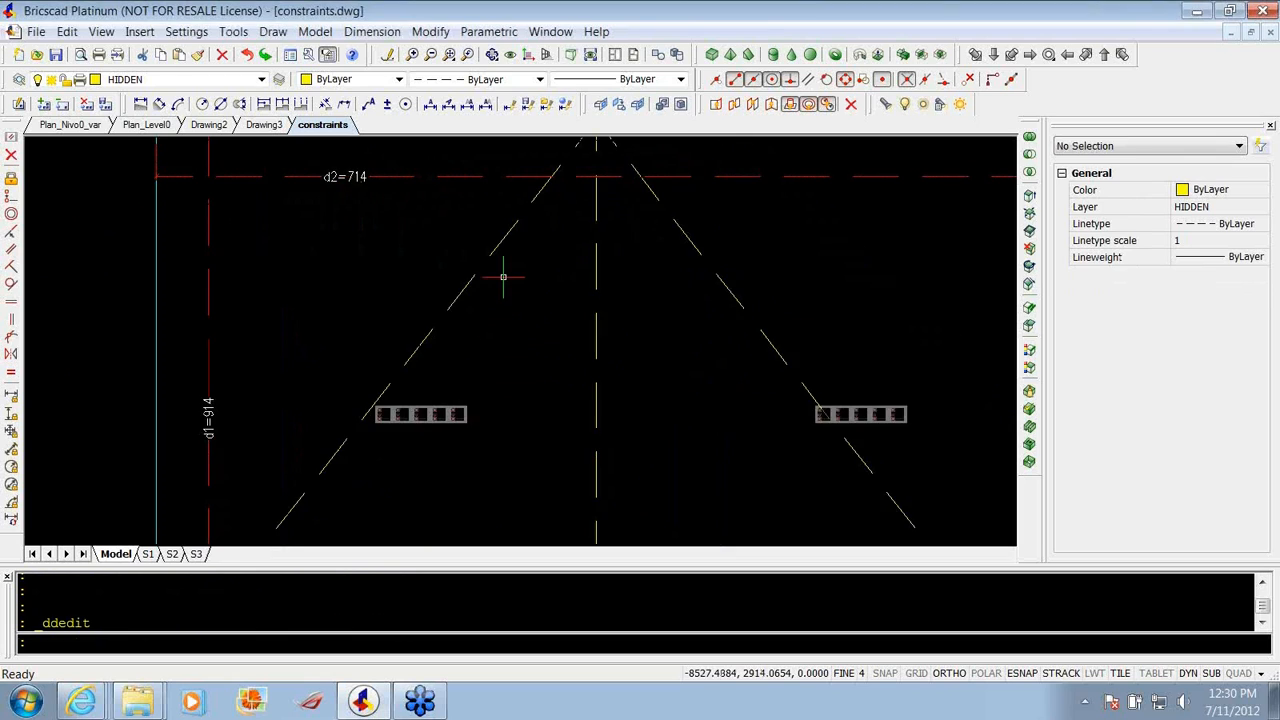
pyautogui.scroll(2, 402, 295)
pyautogui.press('Return')
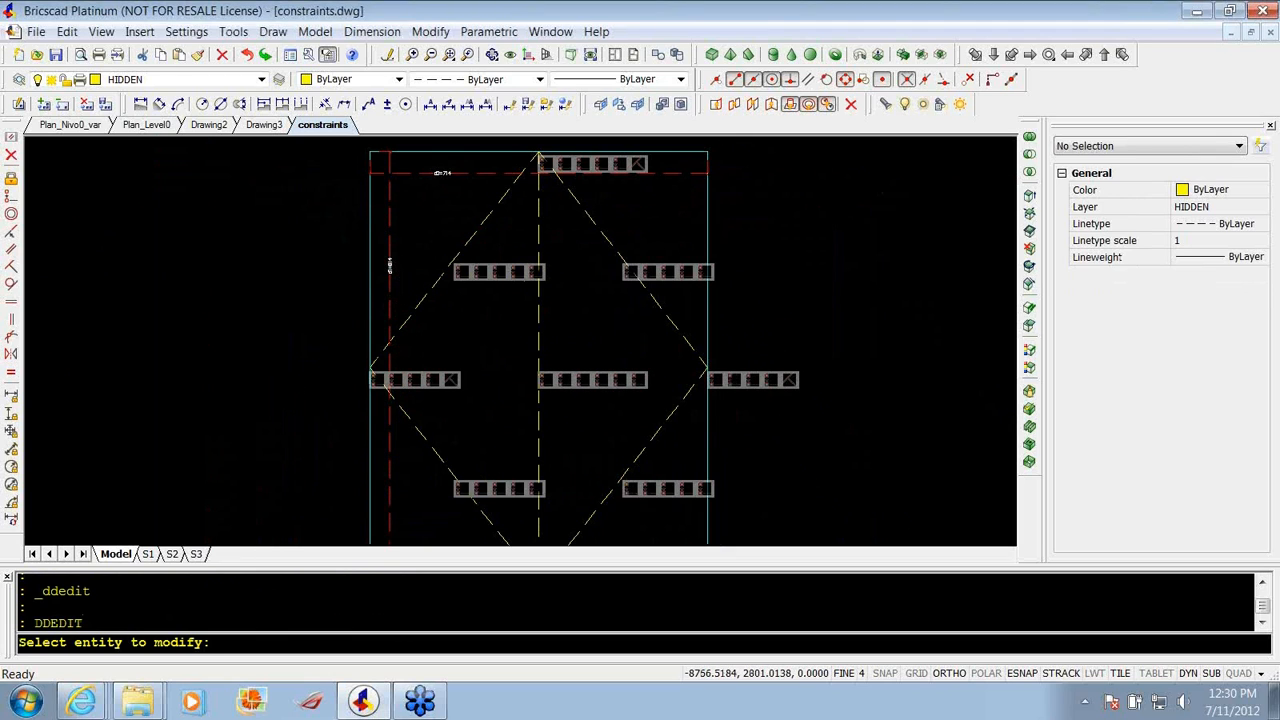
pyautogui.click(392, 268)
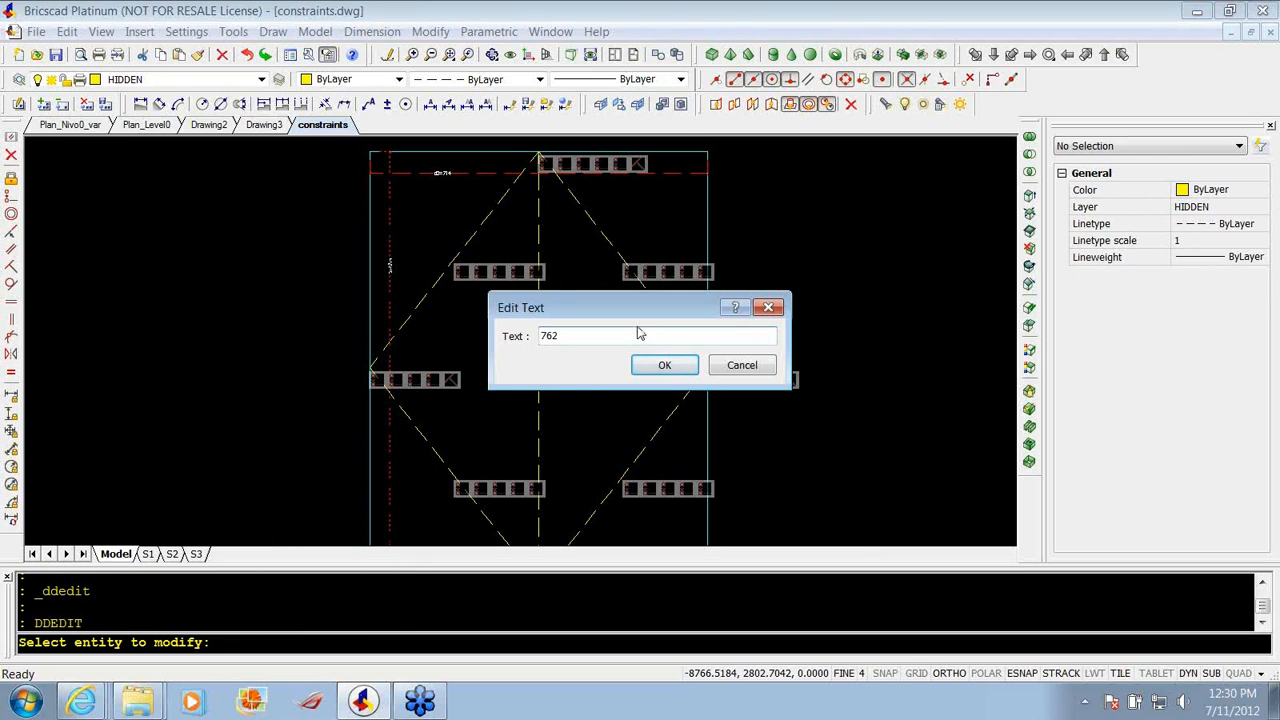
pyautogui.click(665, 365)
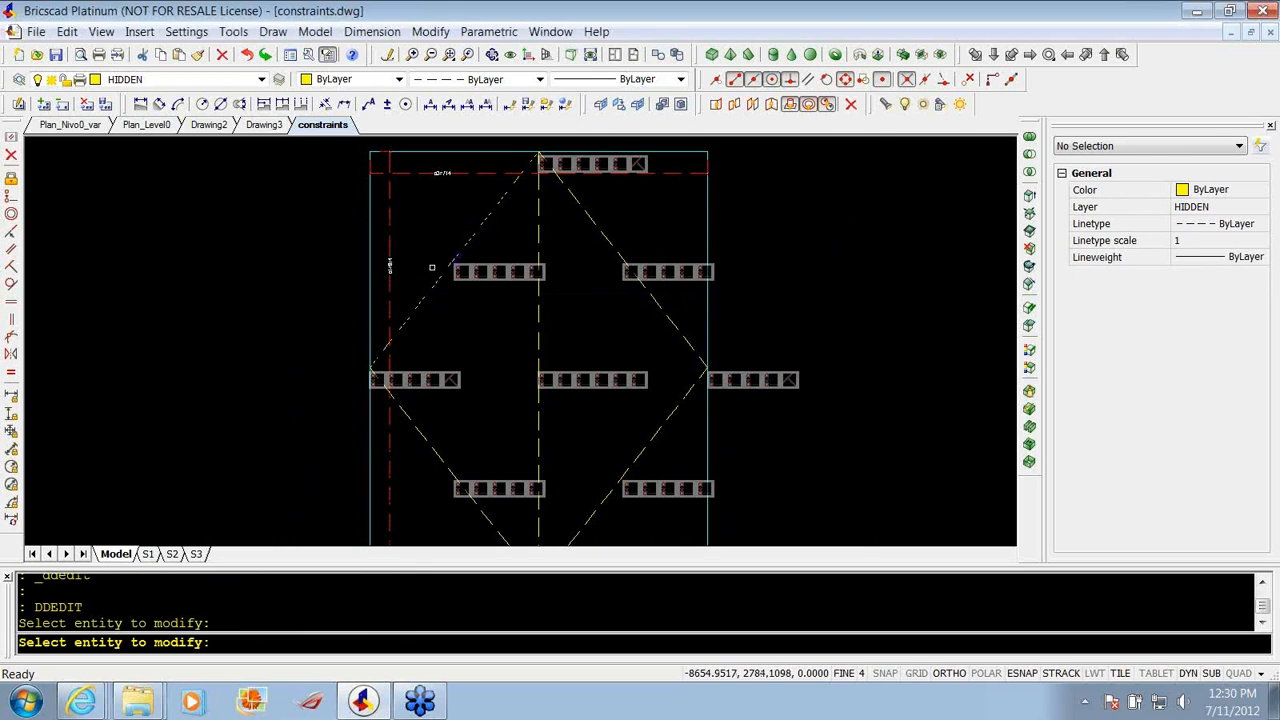
pyautogui.scroll(3, 444, 273)
pyautogui.click(337, 289)
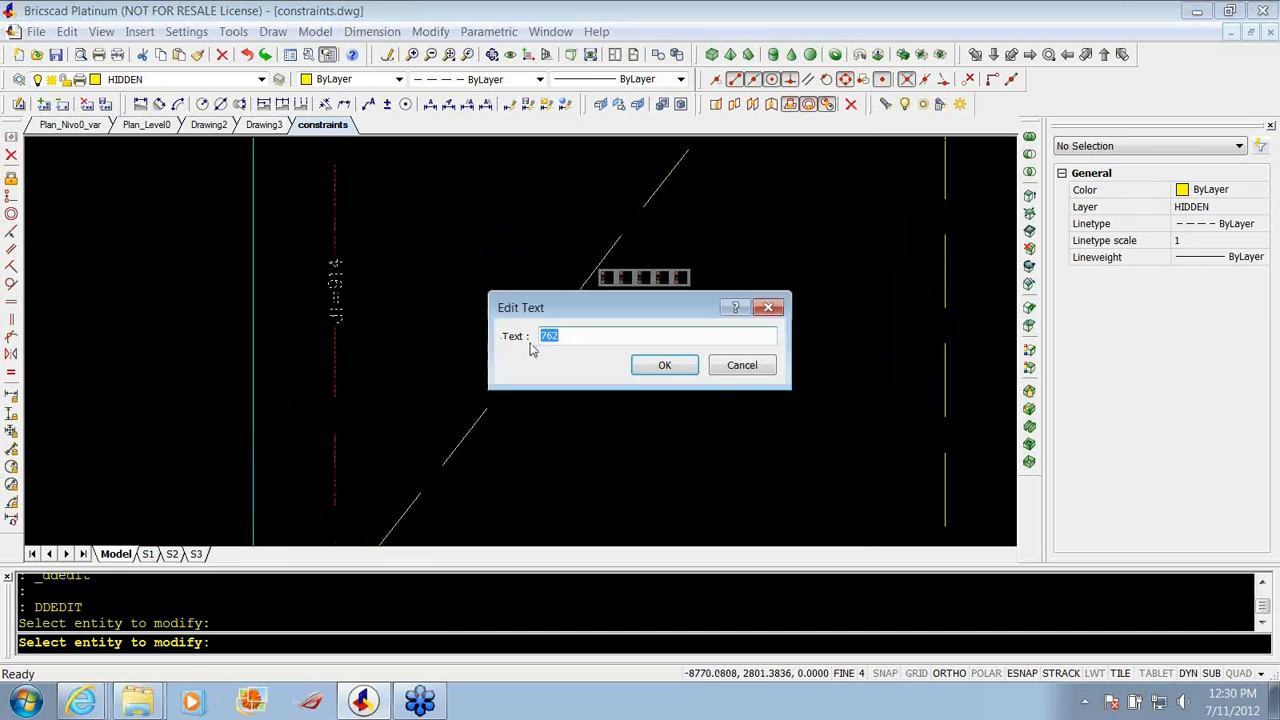
pyautogui.click(647, 362)
# Hide the geometric constraint bars for all entities in the drawing.
pyautogui.scroll(-4, 385, 287)
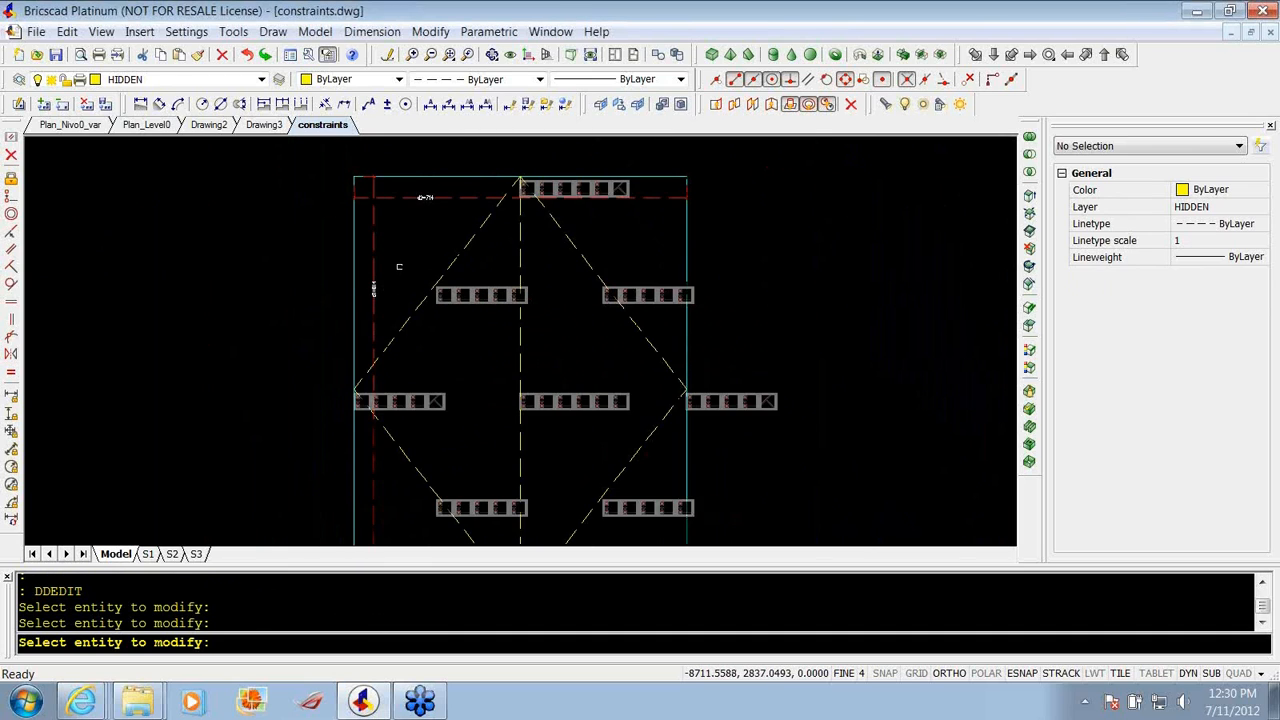
pyautogui.scroll(-2, 398, 271)
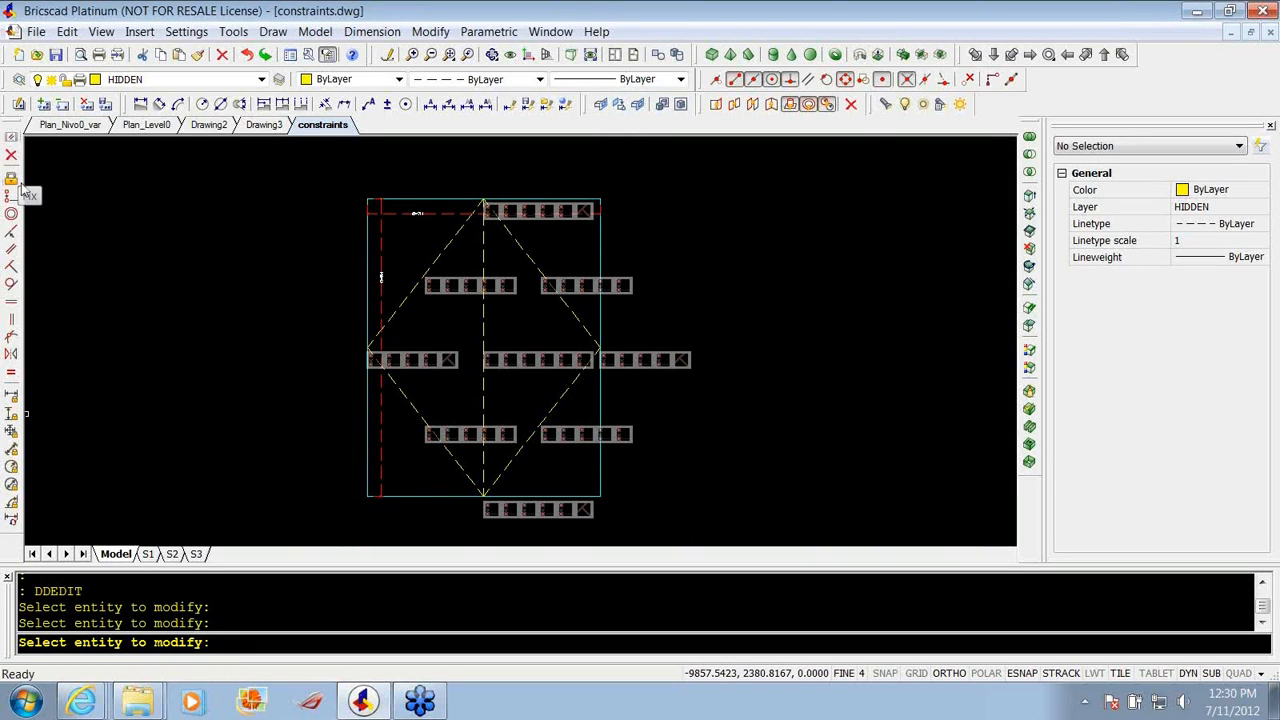
pyautogui.click(10, 140)
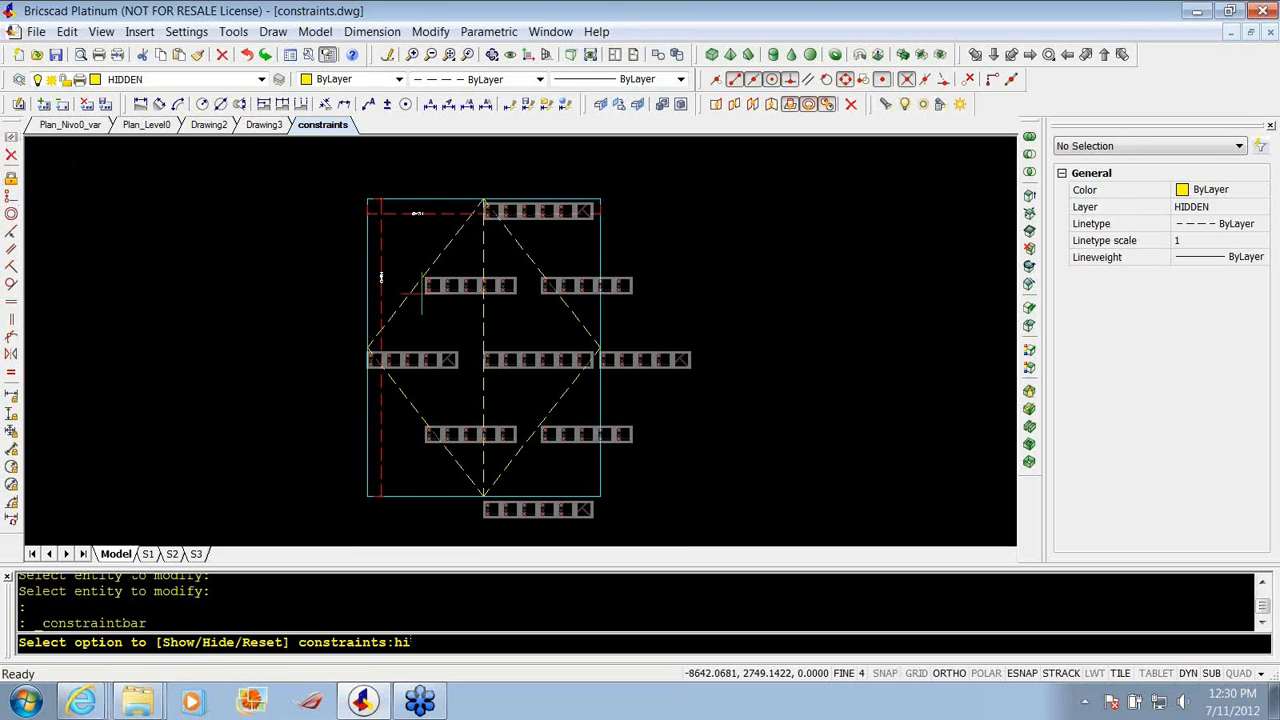
pyautogui.press('Return')
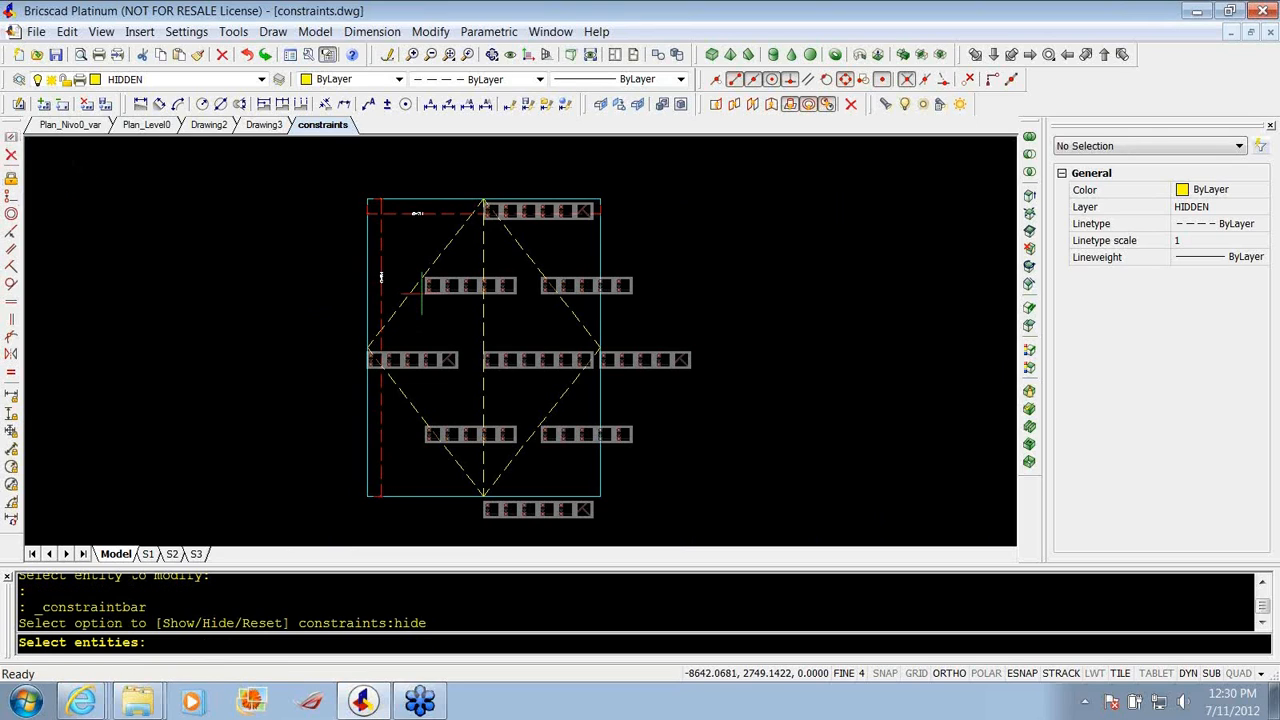
pyautogui.press('Return')
# Increase the horizontal dimensional constraint's value so that the rectangle is wider than it is high.
pyautogui.scroll(5, 380, 253)
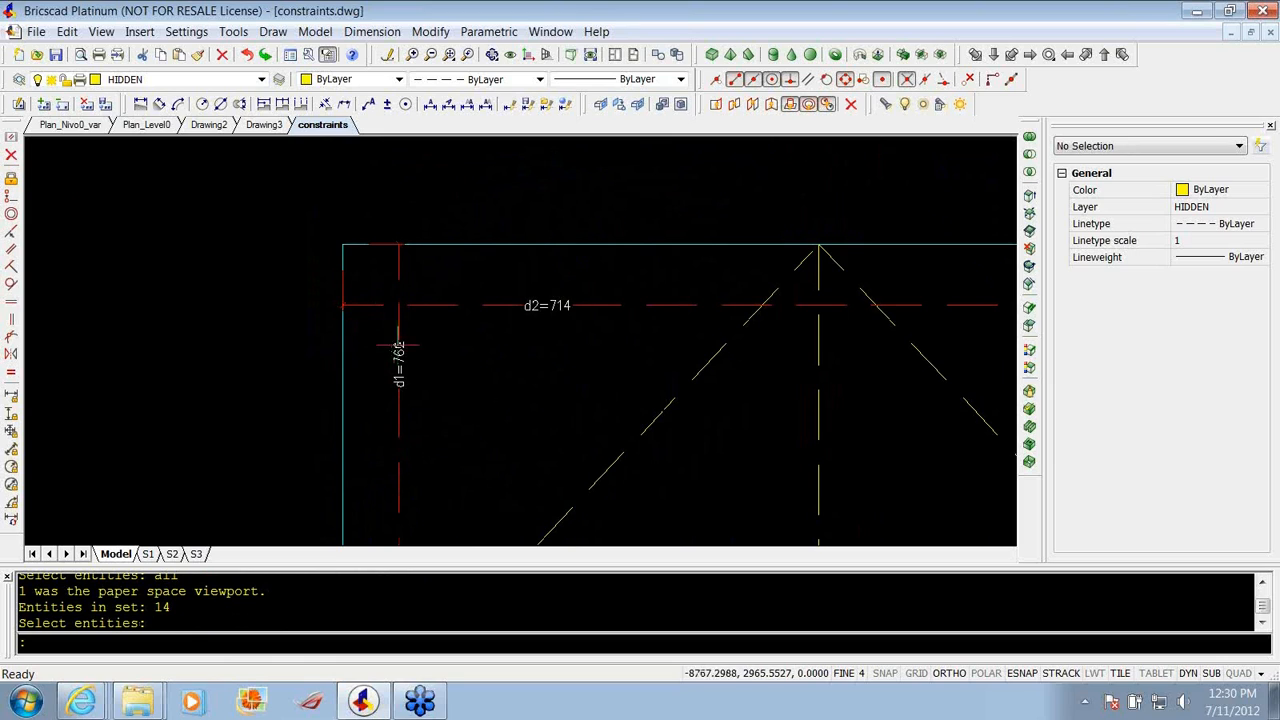
pyautogui.doubleClick(547, 305)
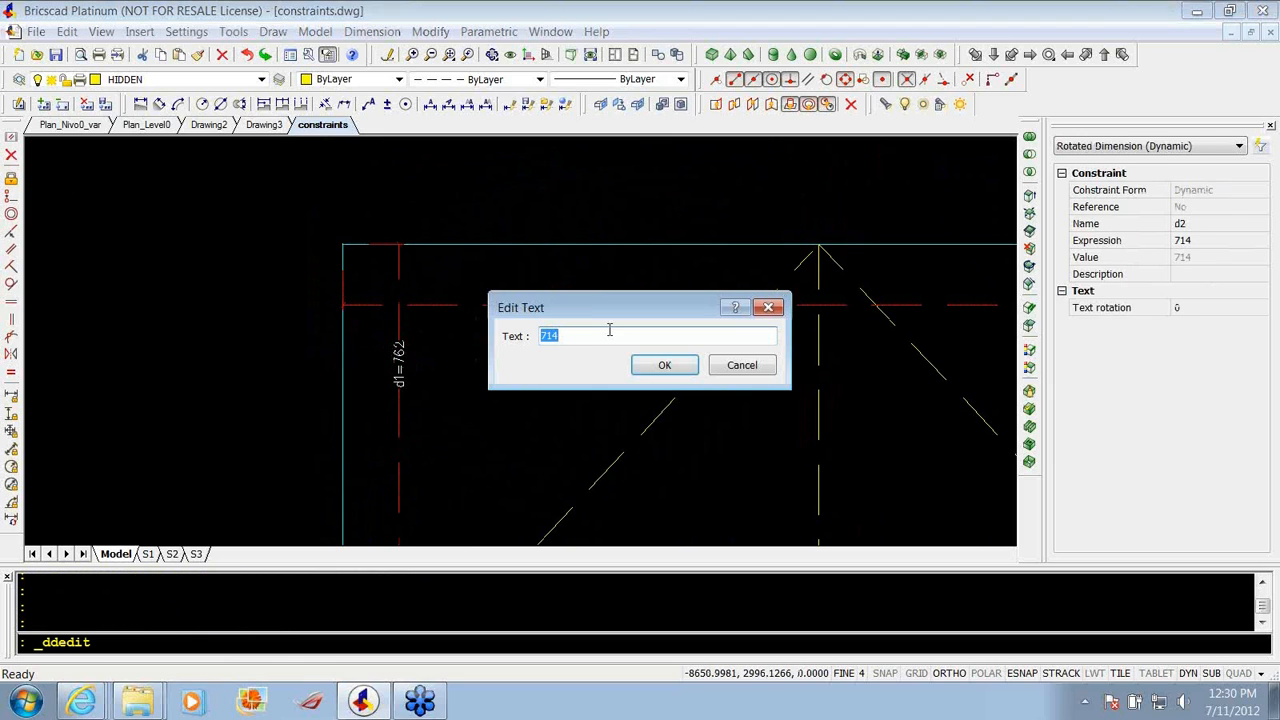
pyautogui.press('Return')
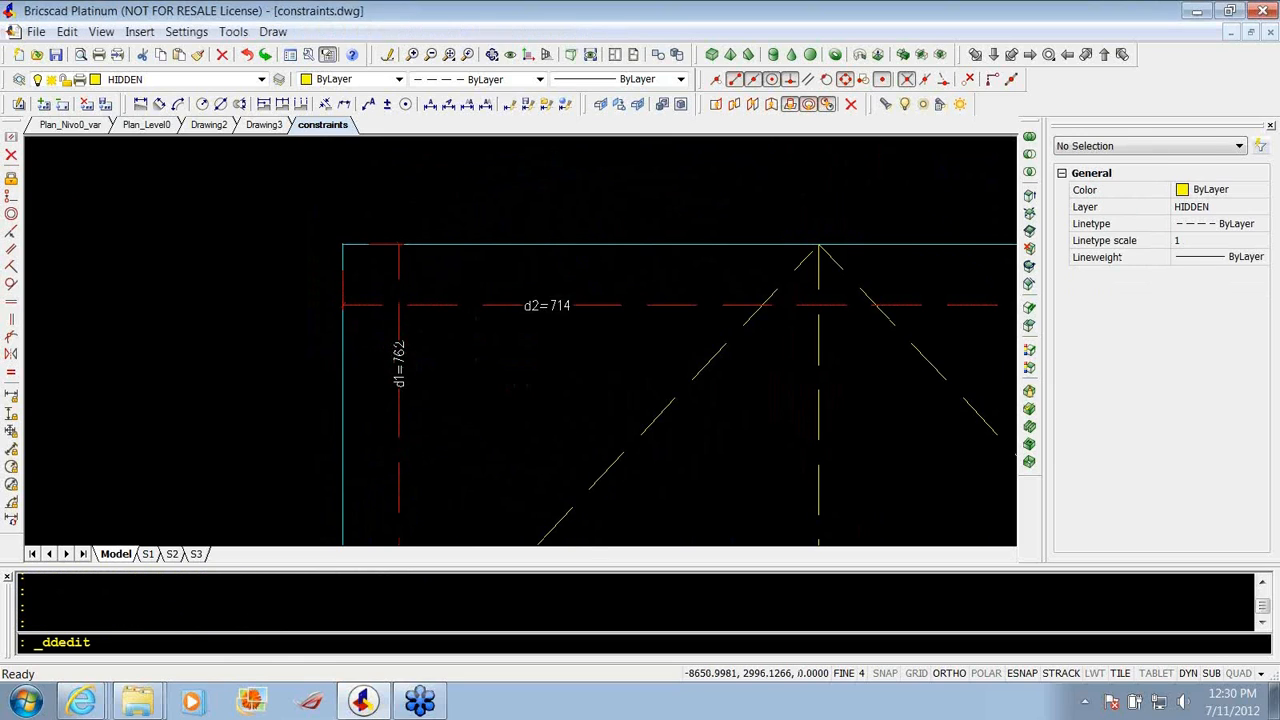
pyautogui.scroll(-3, 418, 233)
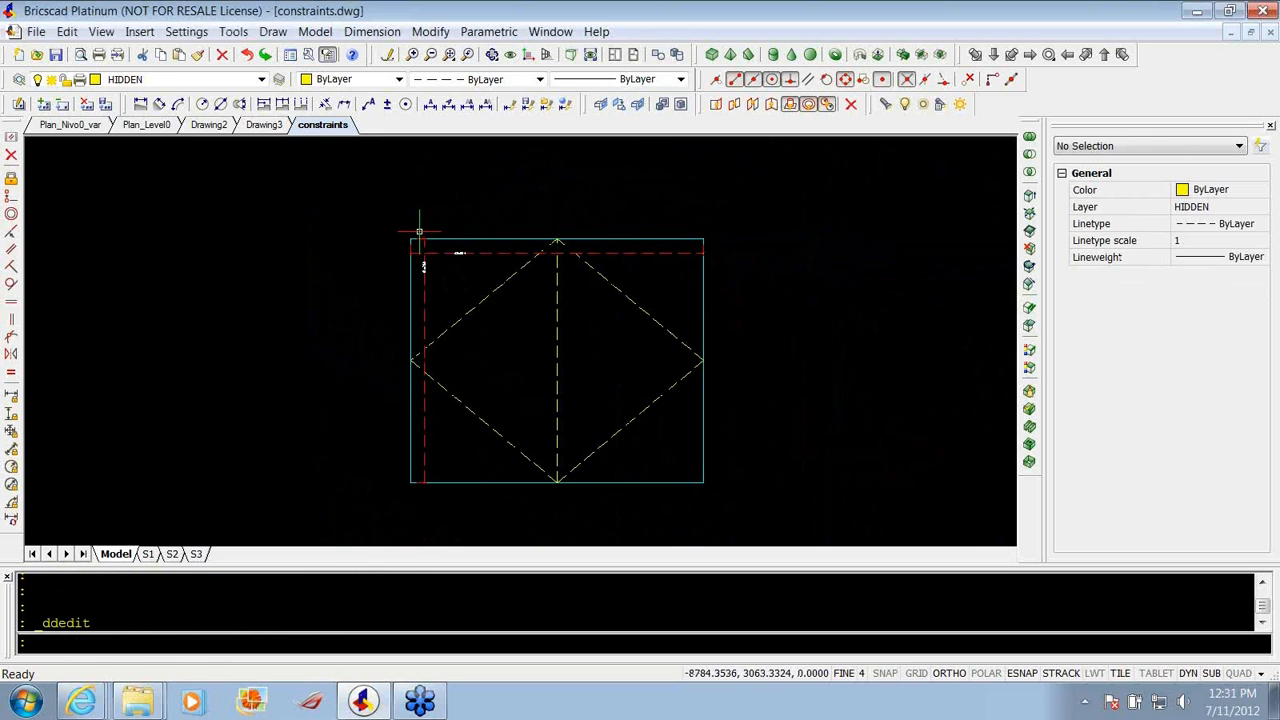
pyautogui.moveTo(591, 323)
pyautogui.mouseDown(button='middle')
pyautogui.moveTo(500, 263)
pyautogui.moveTo(490, 324)
pyautogui.moveTo(512, 317)
pyautogui.moveTo(417, 257)
pyautogui.mouseUp(button='middle')
pyautogui.scroll(2, 310, 262)
pyautogui.scroll(-1, 310, 262)
pyautogui.scroll(-1, 419, 260)
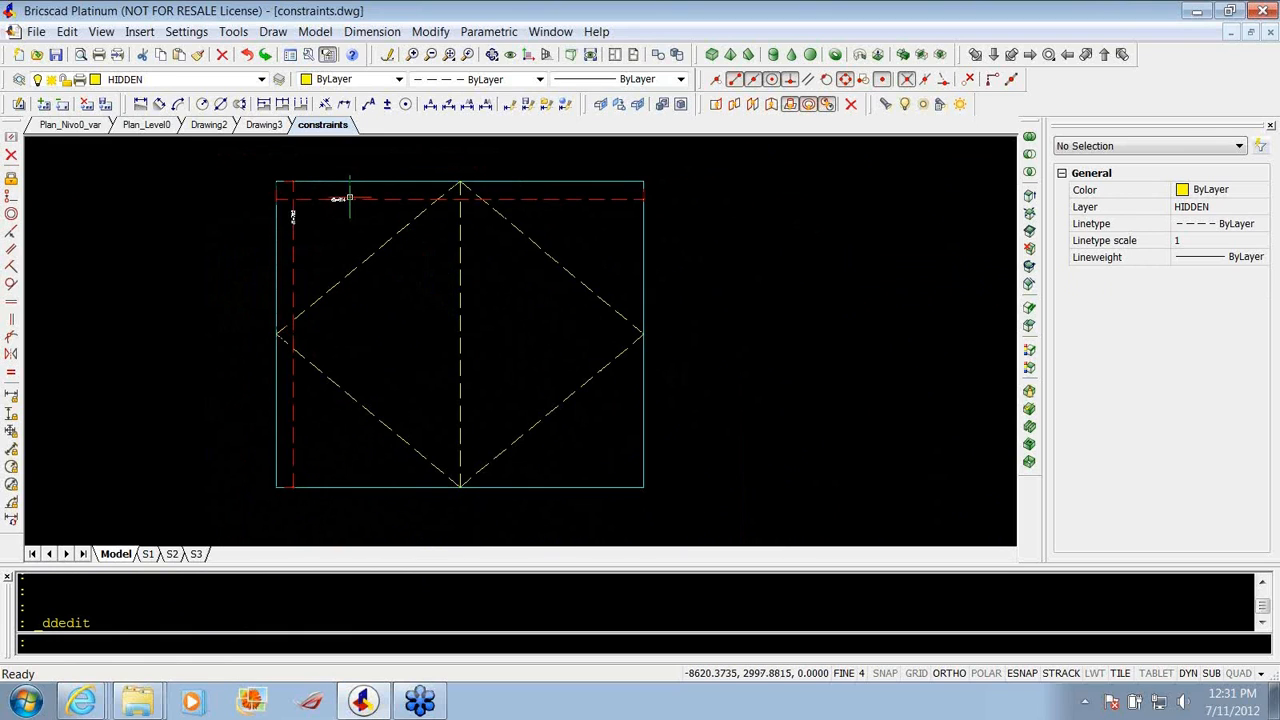
# Close the constraints drawing and Drawing3 without saving changes to either.
pyautogui.rightClick(325, 135)
pyautogui.click(360, 139)
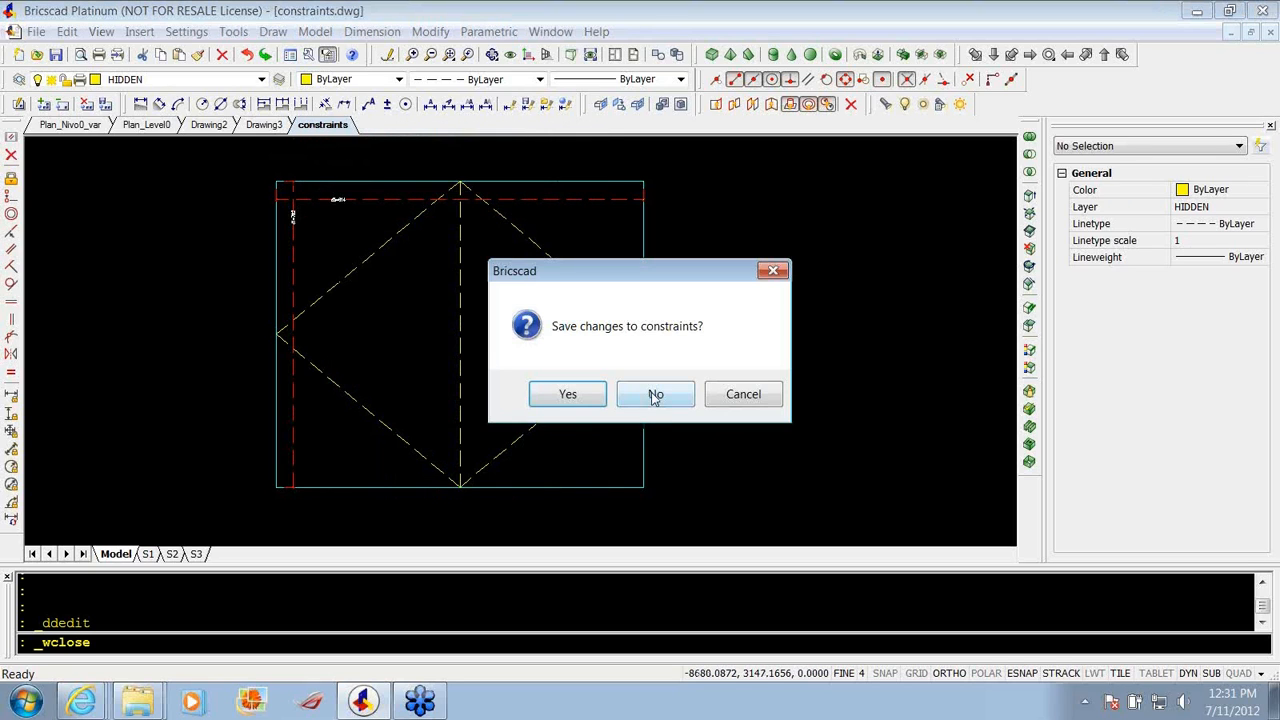
pyautogui.click(654, 394)
pyautogui.rightClick(259, 134)
pyautogui.click(303, 140)
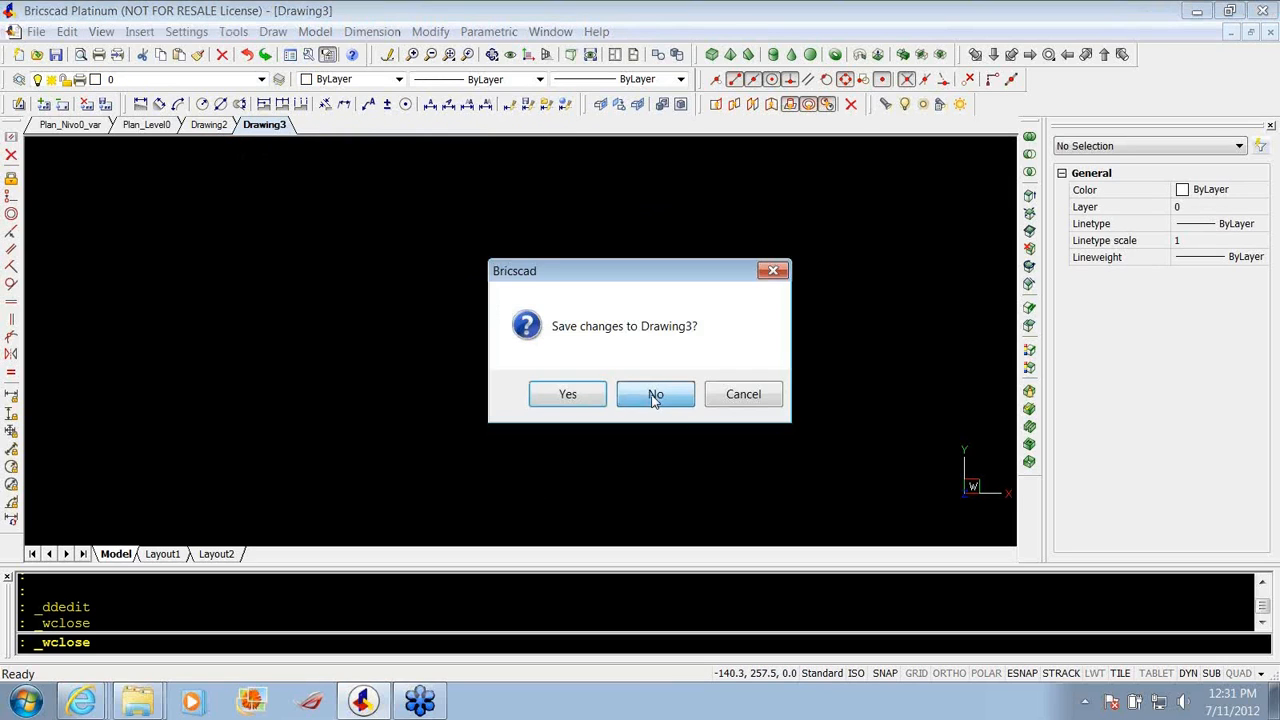
pyautogui.click(654, 396)
# Create a history-based X-Solid box with its corner at 0,0,0 and length, width and height of 10.
pyautogui.scroll(4, 440, 313)
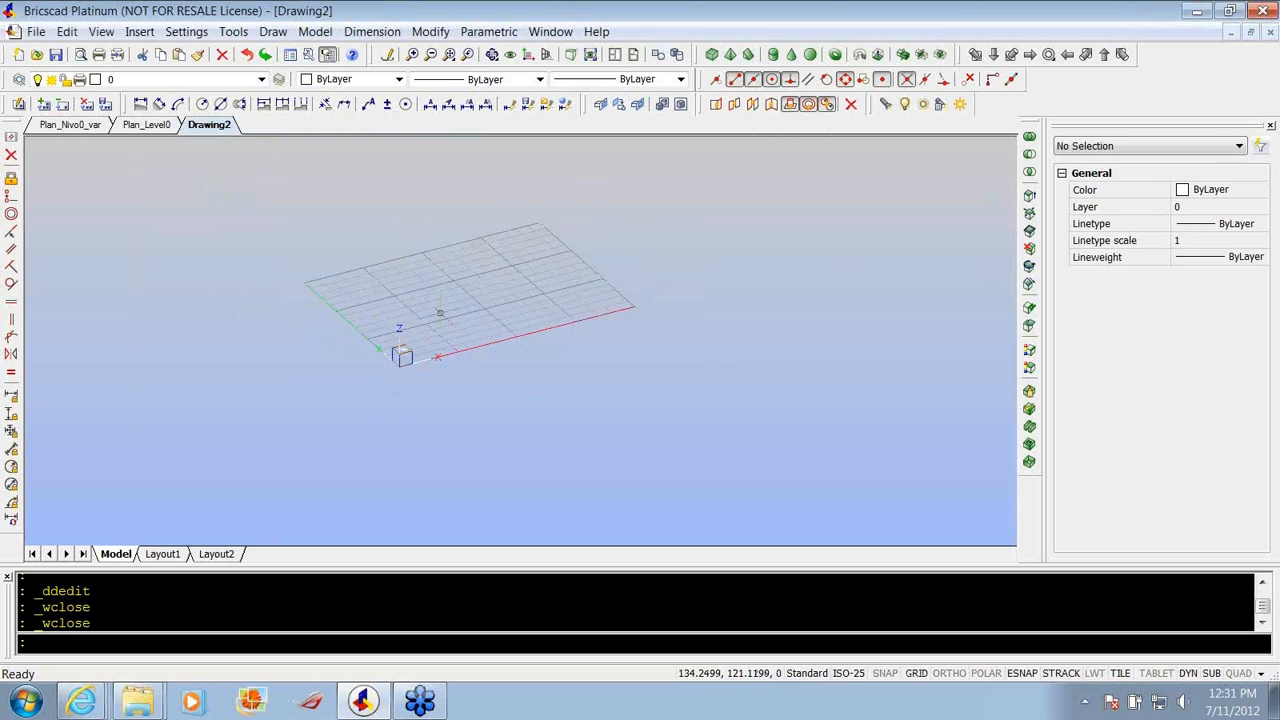
pyautogui.scroll(-2, 440, 313)
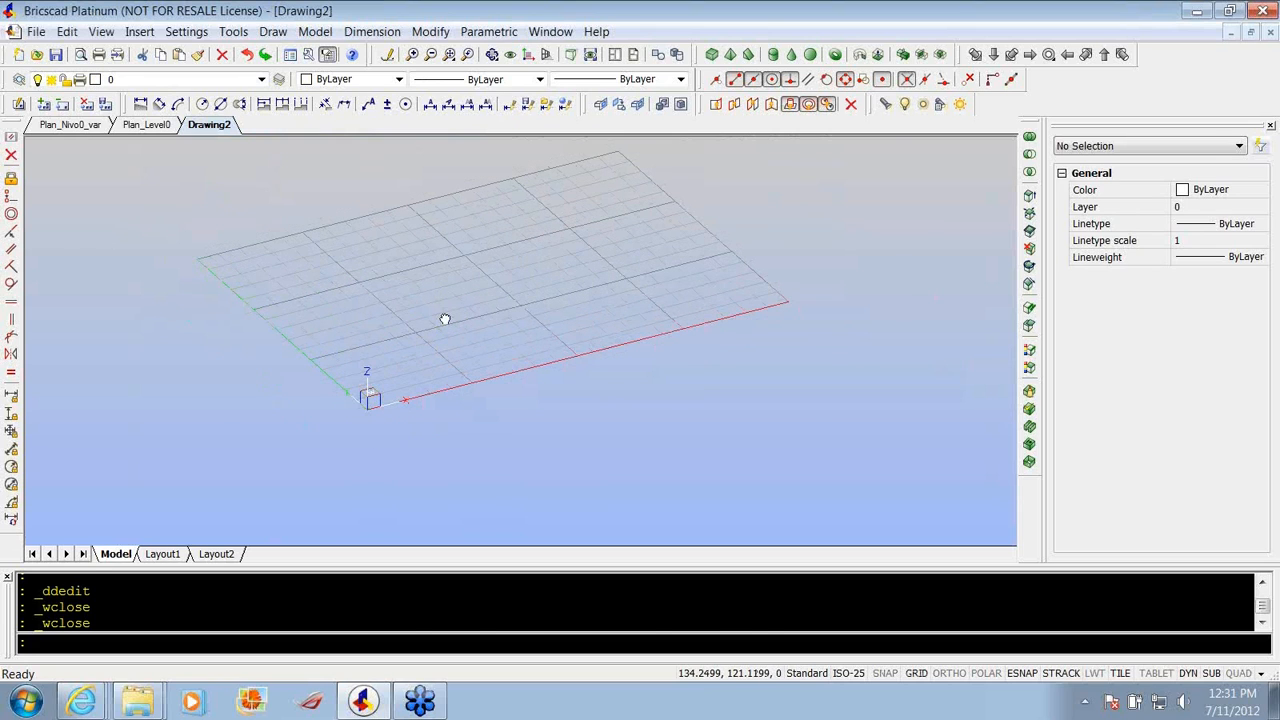
pyautogui.middleClick(445, 319)
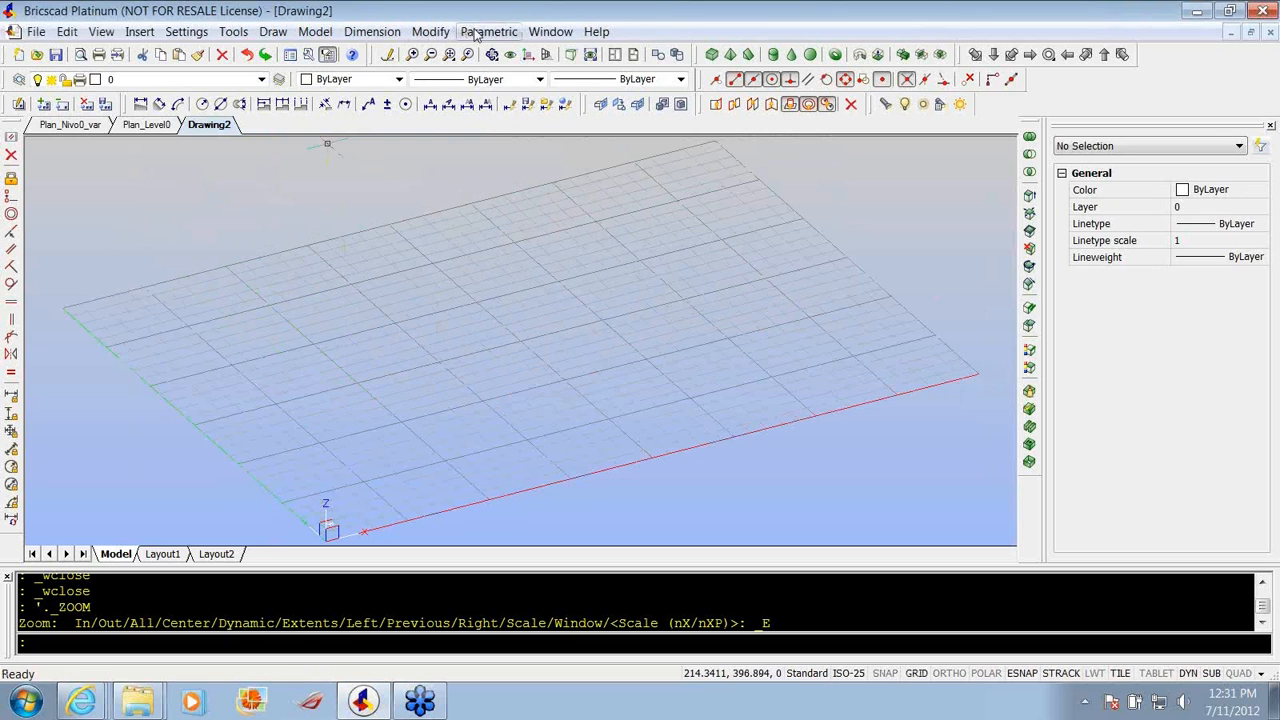
pyautogui.click(316, 33)
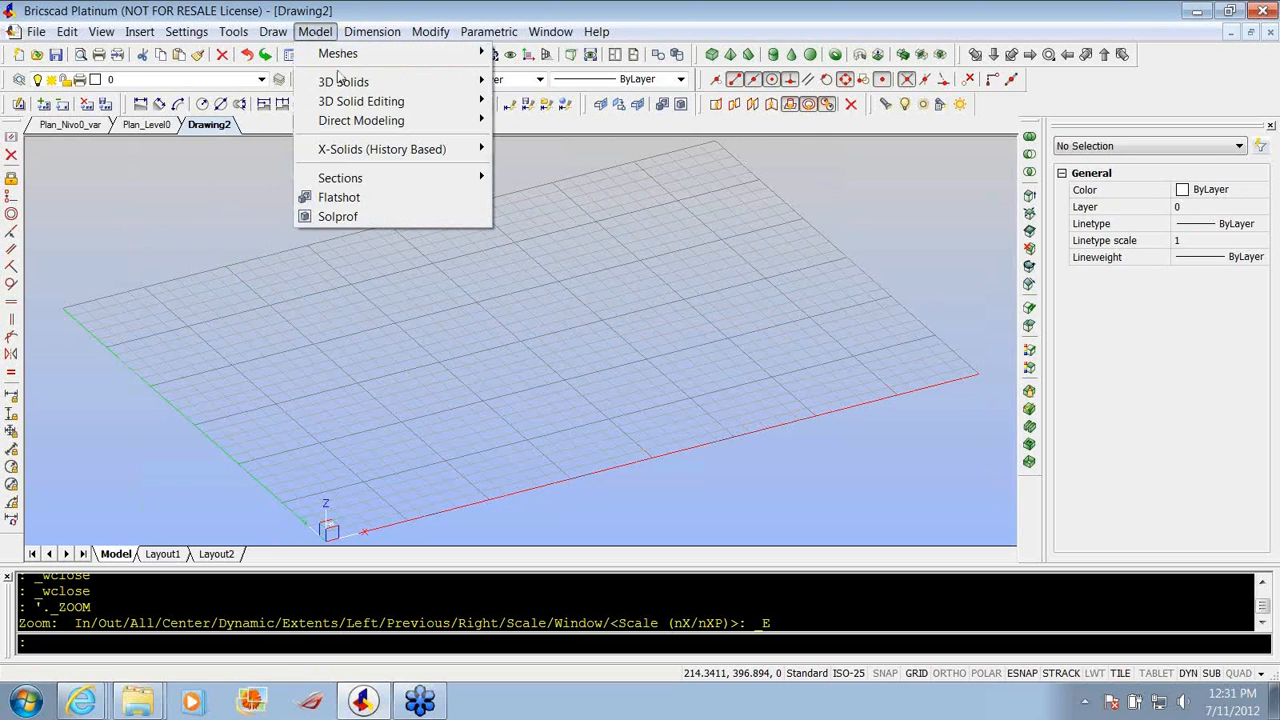
pyautogui.moveTo(348, 163)
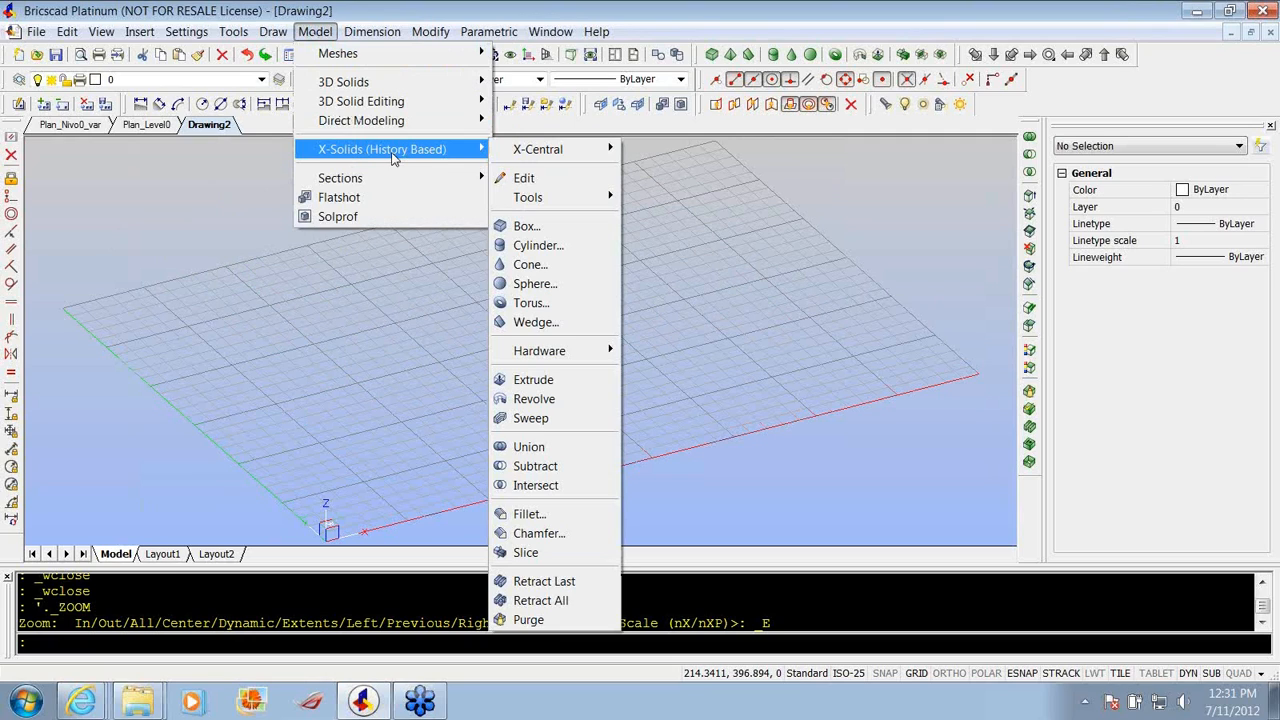
pyautogui.click(511, 228)
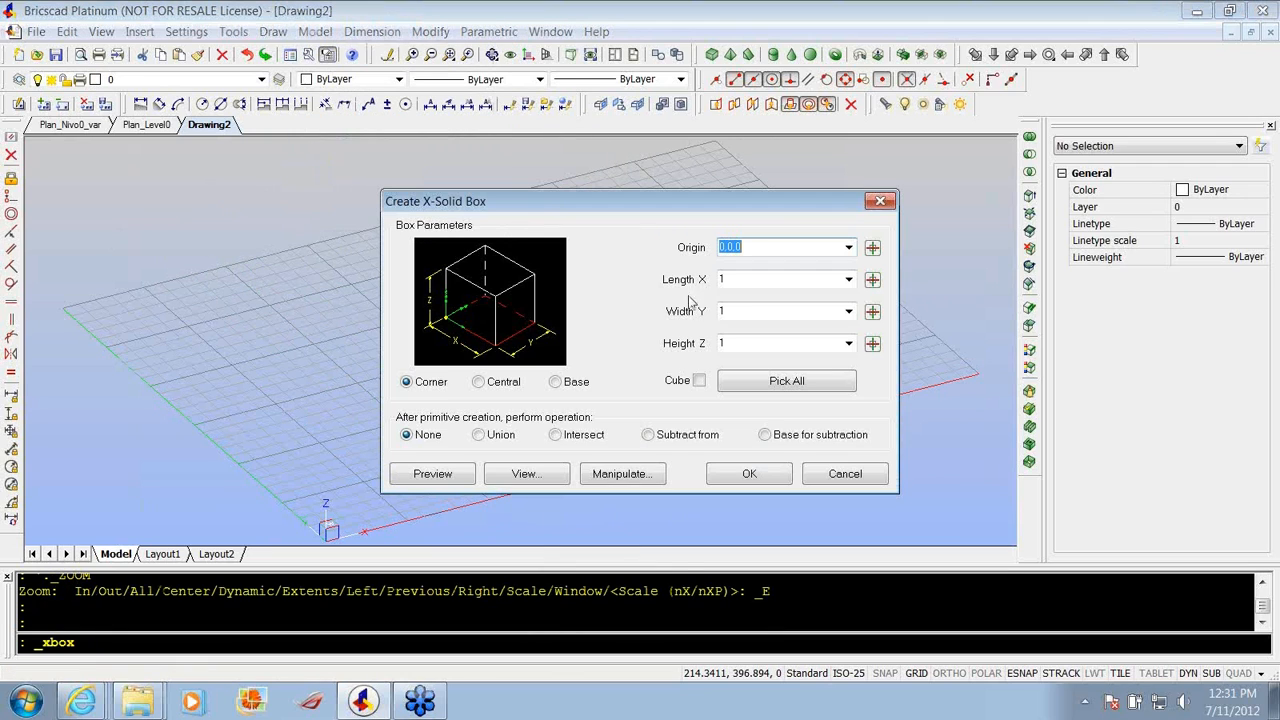
pyautogui.click(737, 278)
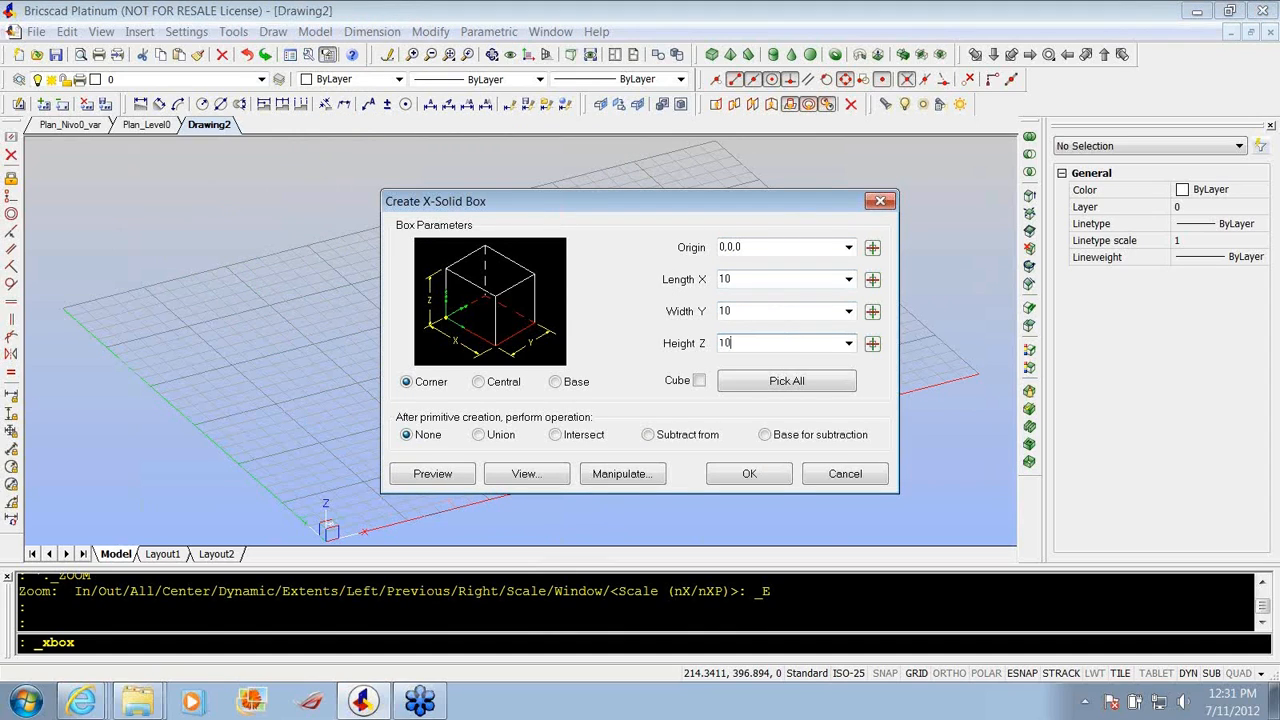
pyautogui.click(698, 381)
pyautogui.click(738, 476)
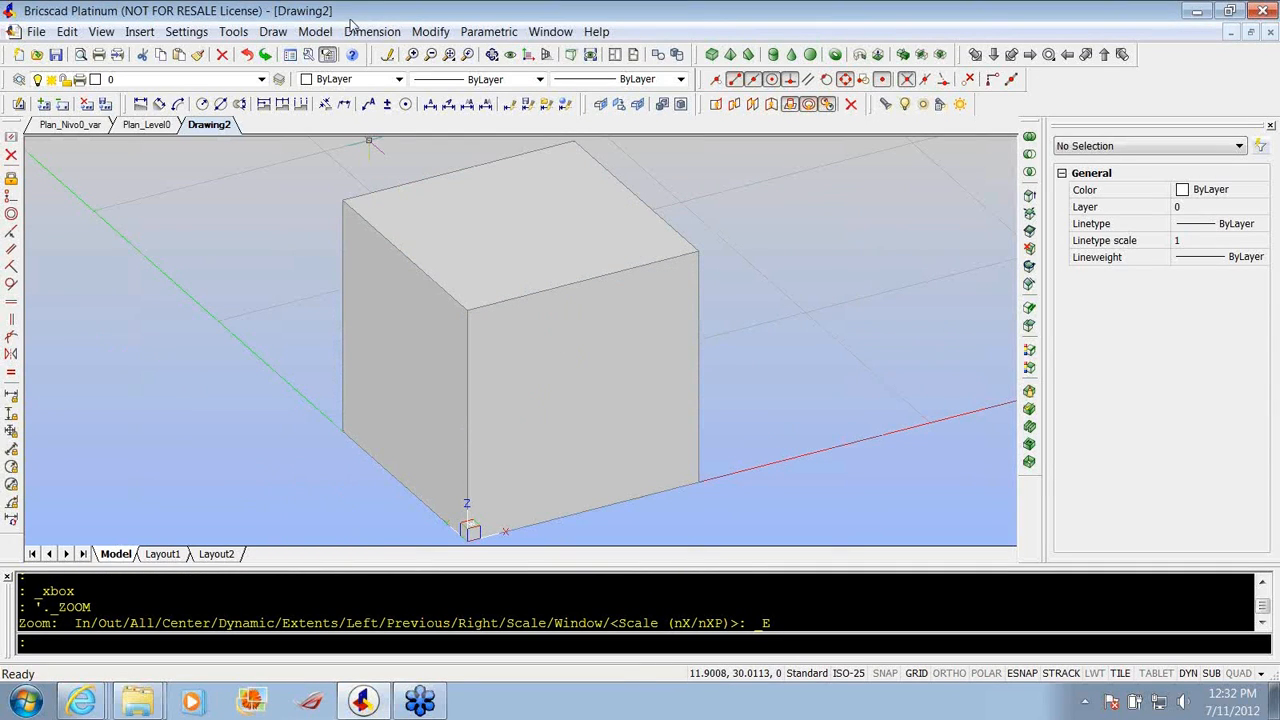
# Create an X-Solid cylinder with its base at 5,5, radius 1 and height 14.
pyautogui.click(320, 34)
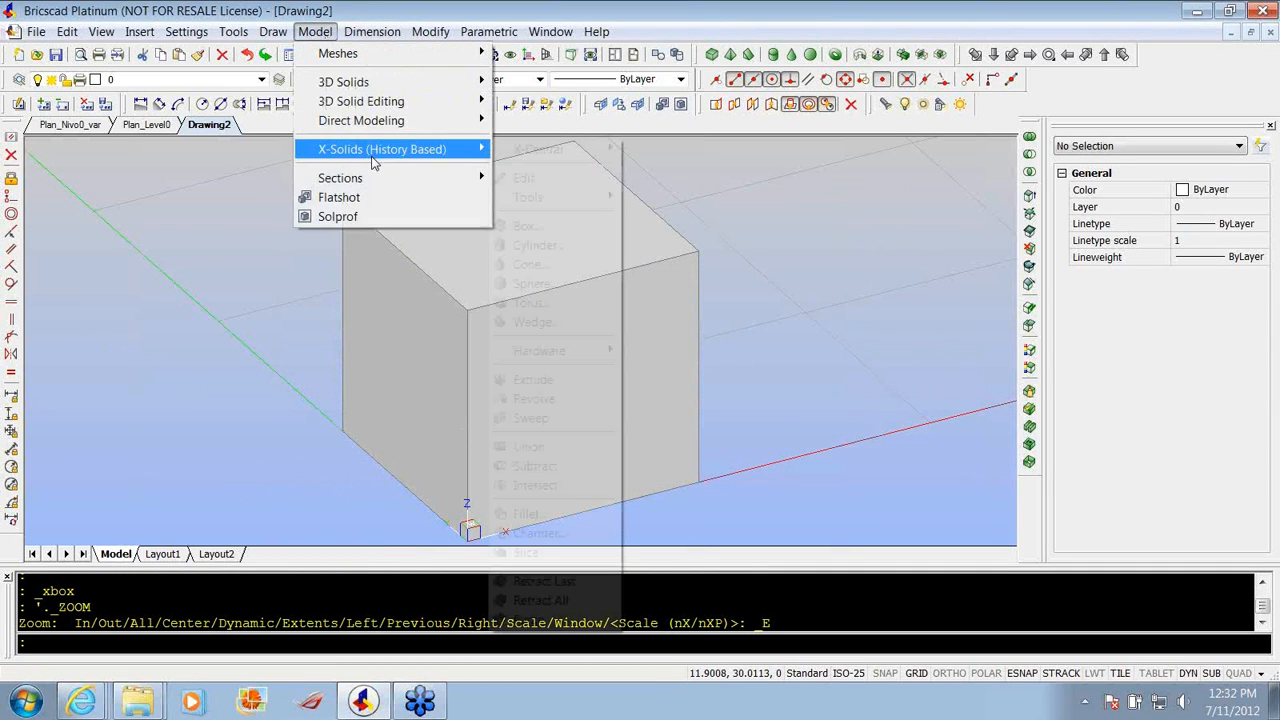
pyautogui.moveTo(480, 149)
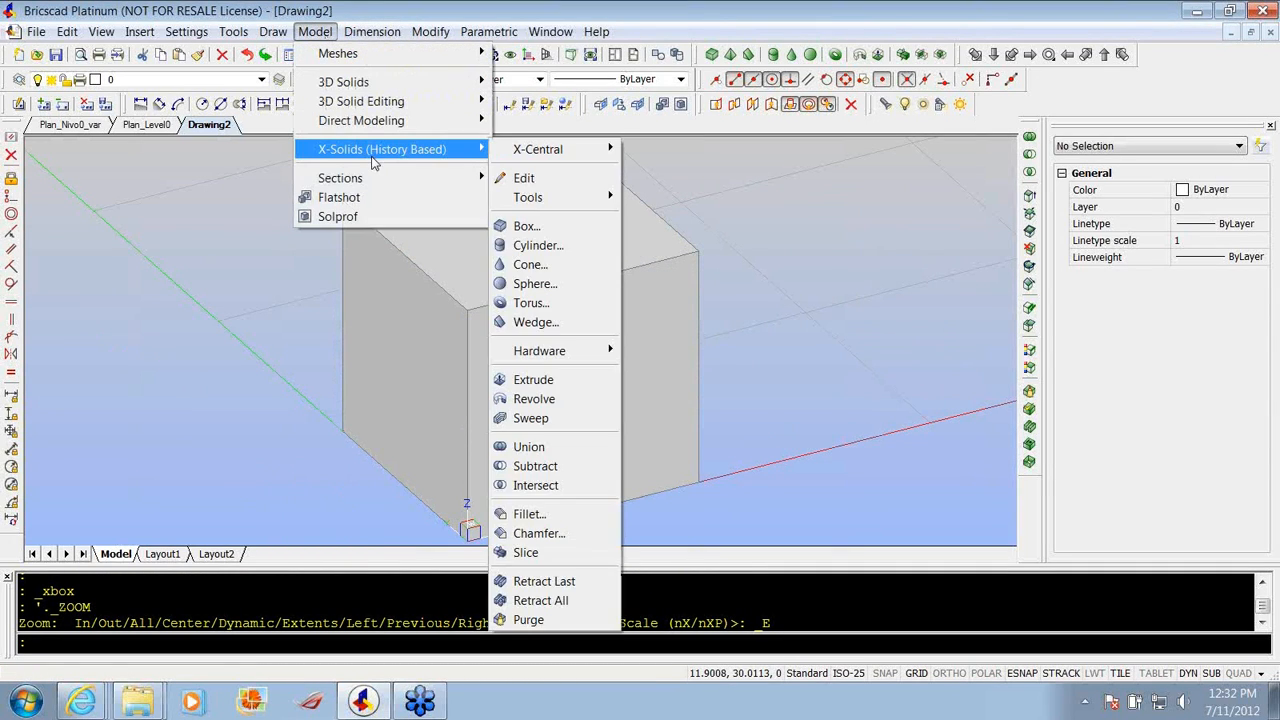
pyautogui.click(524, 246)
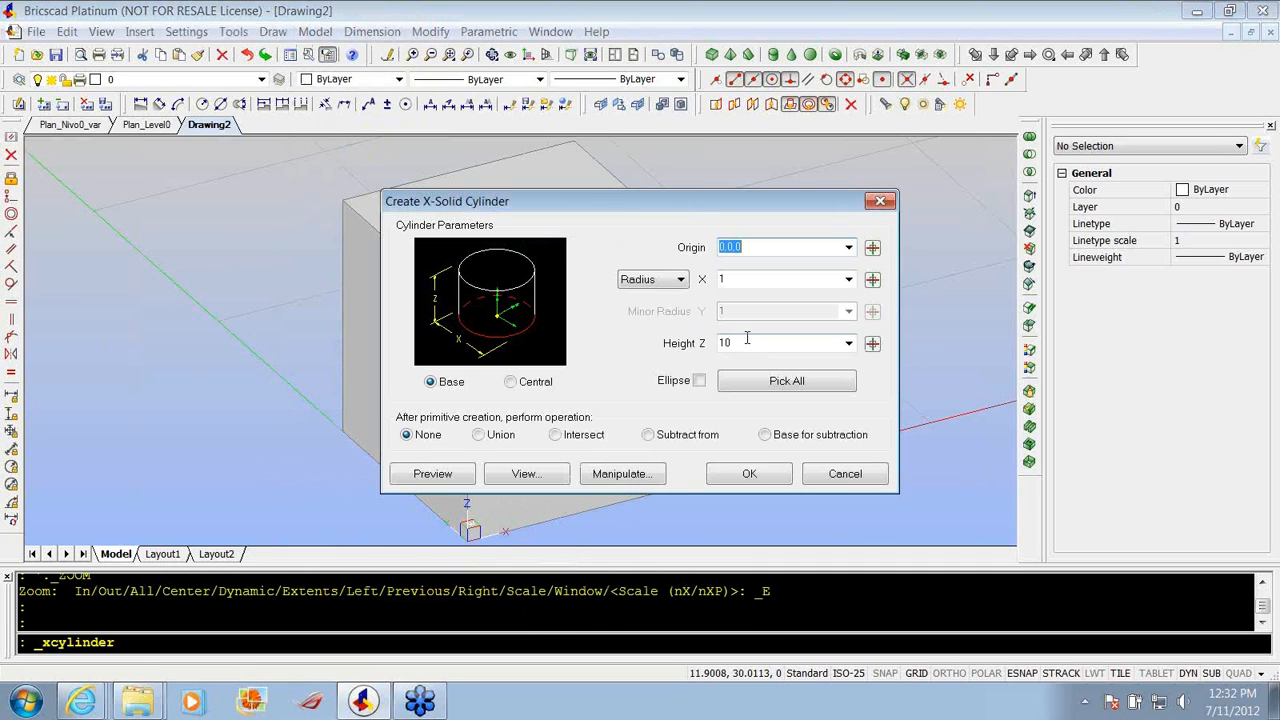
pyautogui.doubleClick(756, 344)
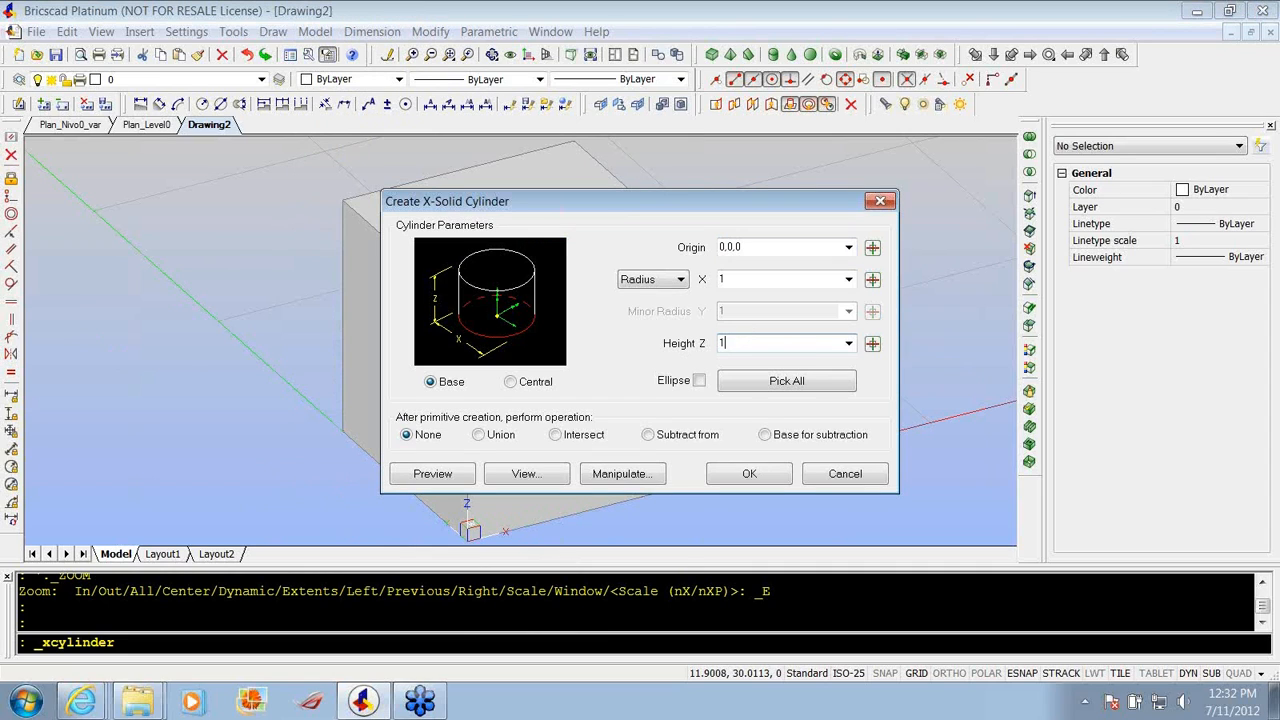
pyautogui.click(762, 250)
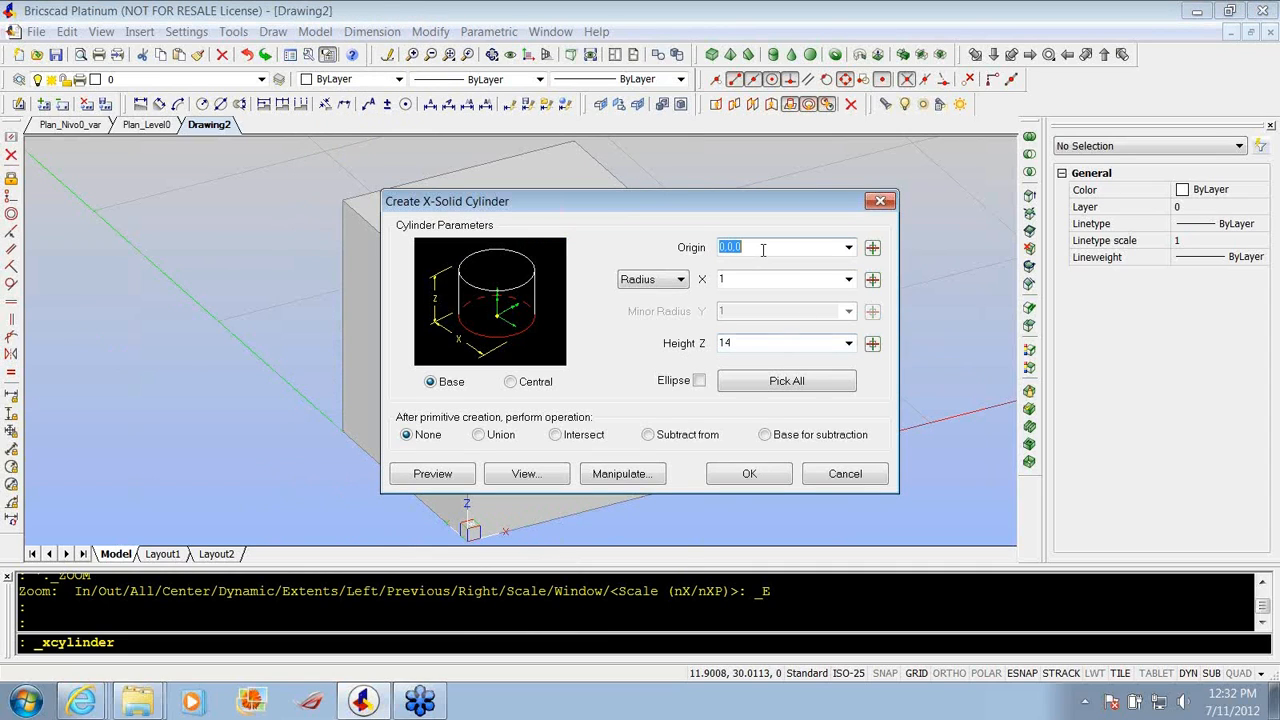
pyautogui.write('5,5')
pyautogui.click(745, 475)
# Subtract the cylinder from the box with the X-Solids Subtract operation.
pyautogui.click(322, 35)
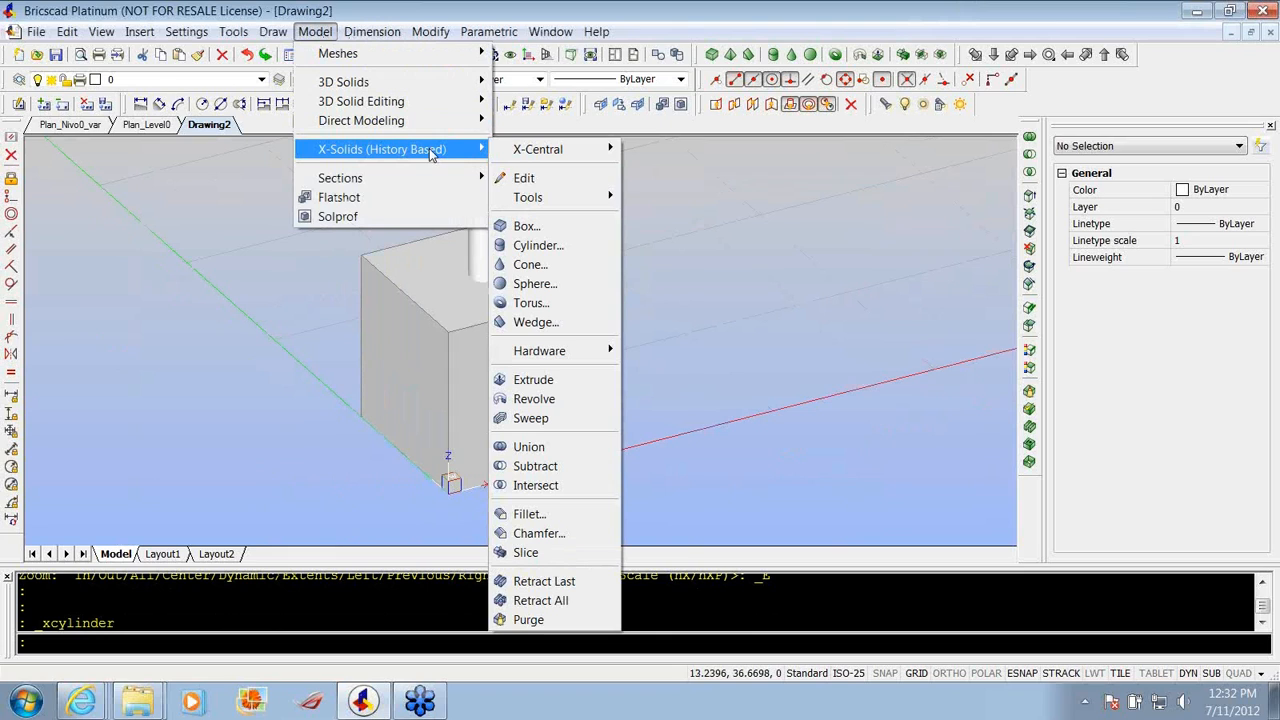
pyautogui.click(571, 468)
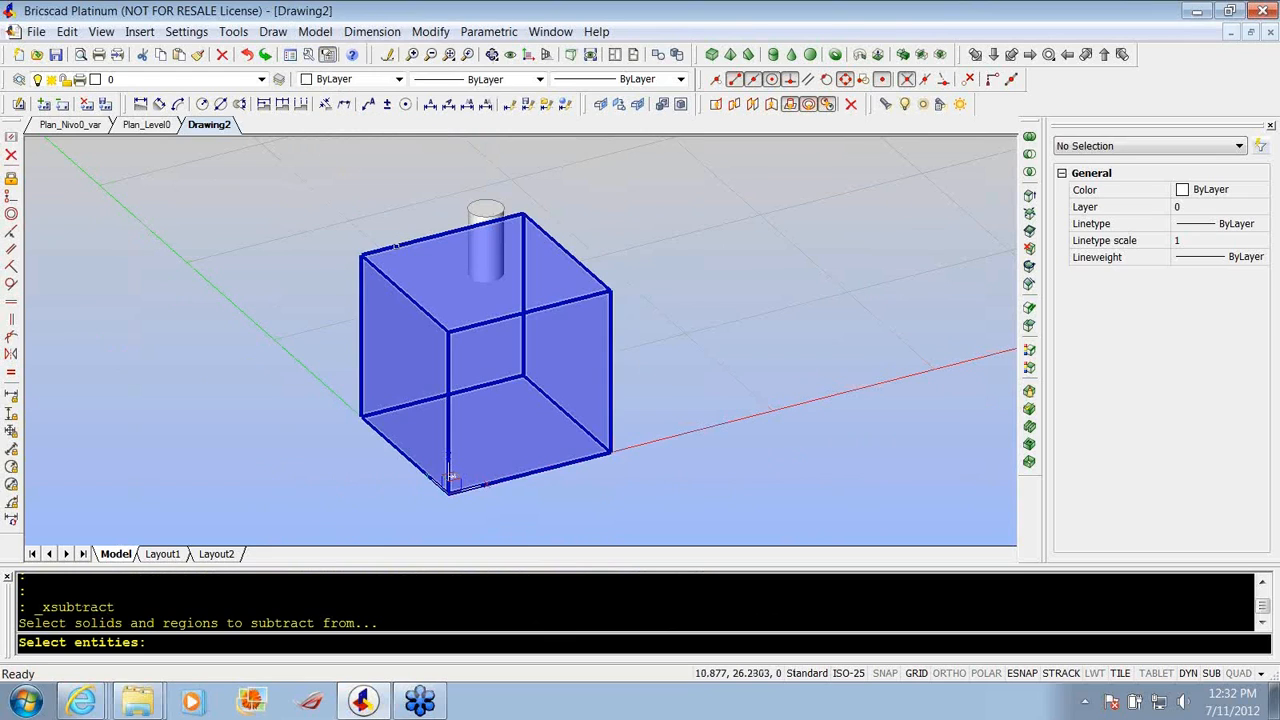
pyautogui.click(398, 245)
pyautogui.press('Return')
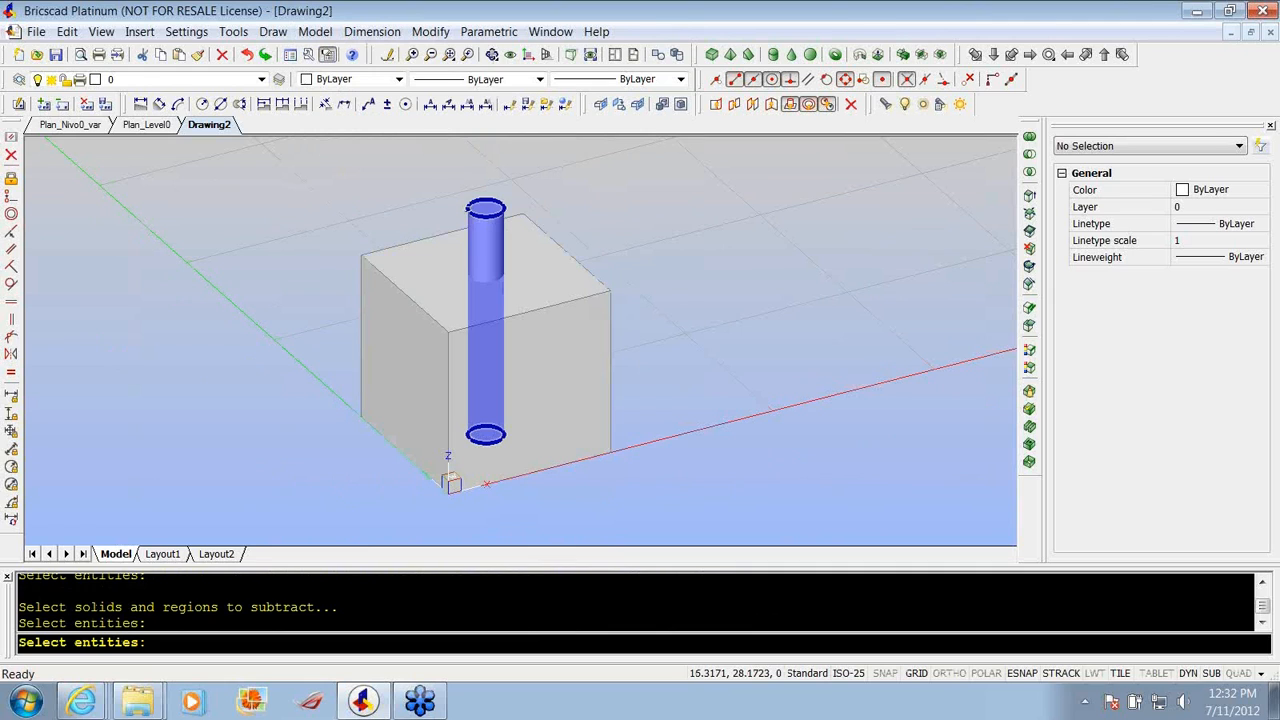
pyautogui.click(484, 212)
pyautogui.press('Return')
# Fillet the block's upper edge above the Y axis using an X-Solid chain fillet of radius 1.
pyautogui.scroll(2, 566, 302)
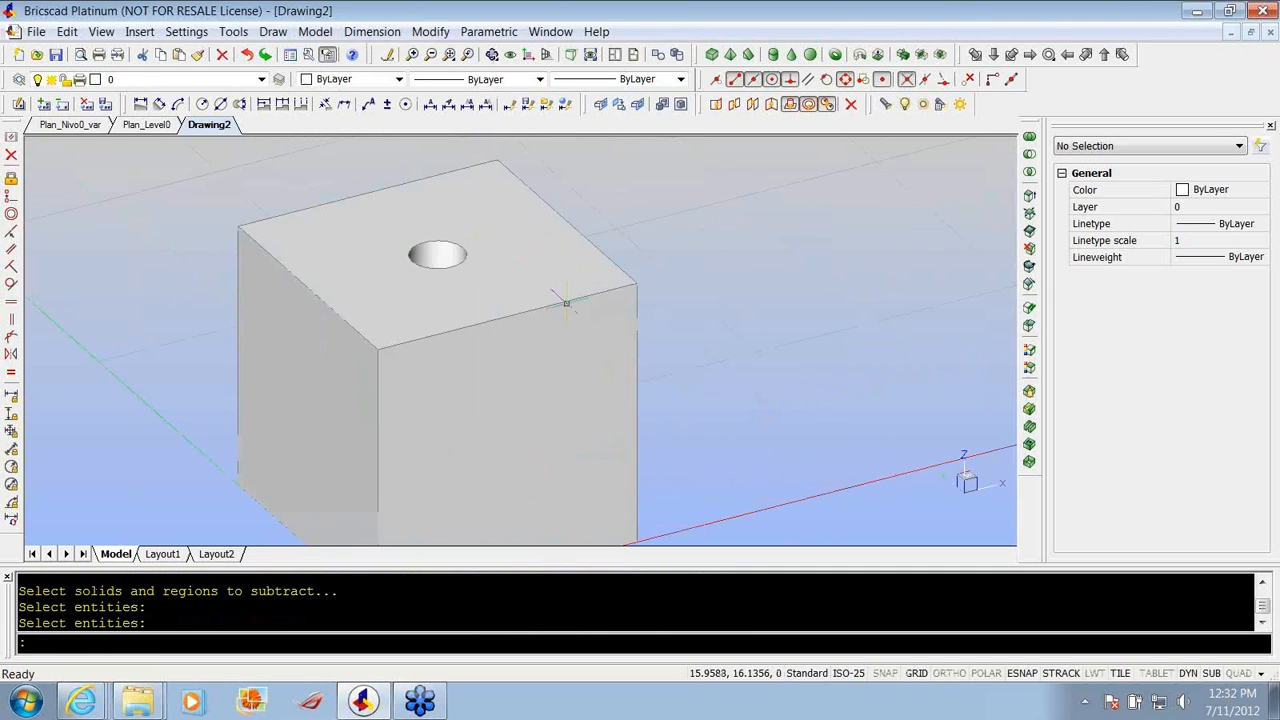
pyautogui.scroll(-2, 566, 302)
pyautogui.click(370, 31)
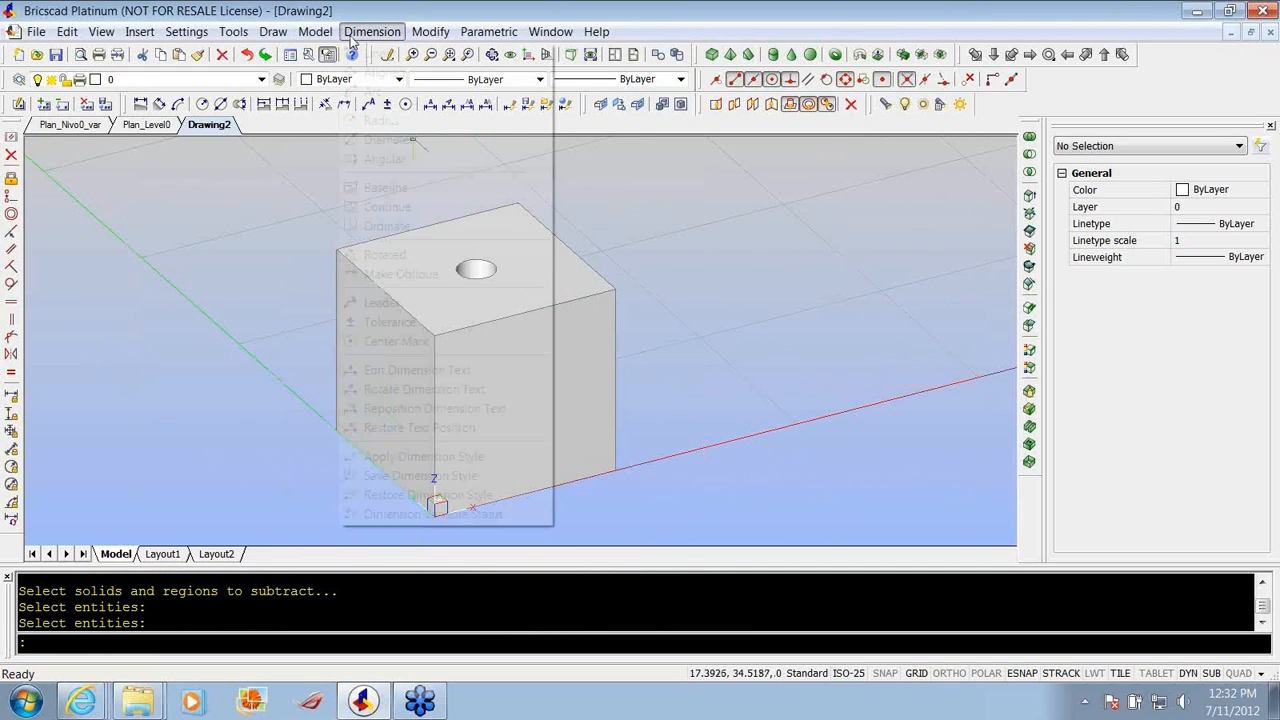
pyautogui.moveTo(315, 31)
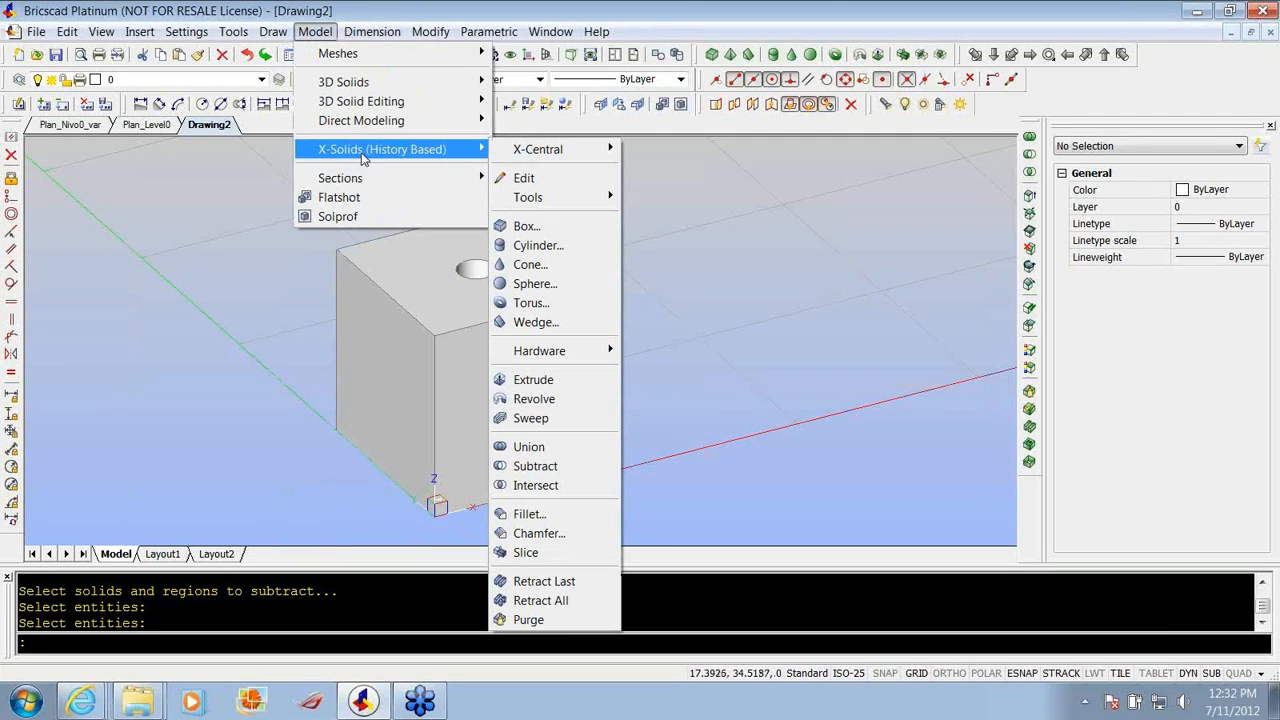
pyautogui.click(545, 515)
pyautogui.write('1')
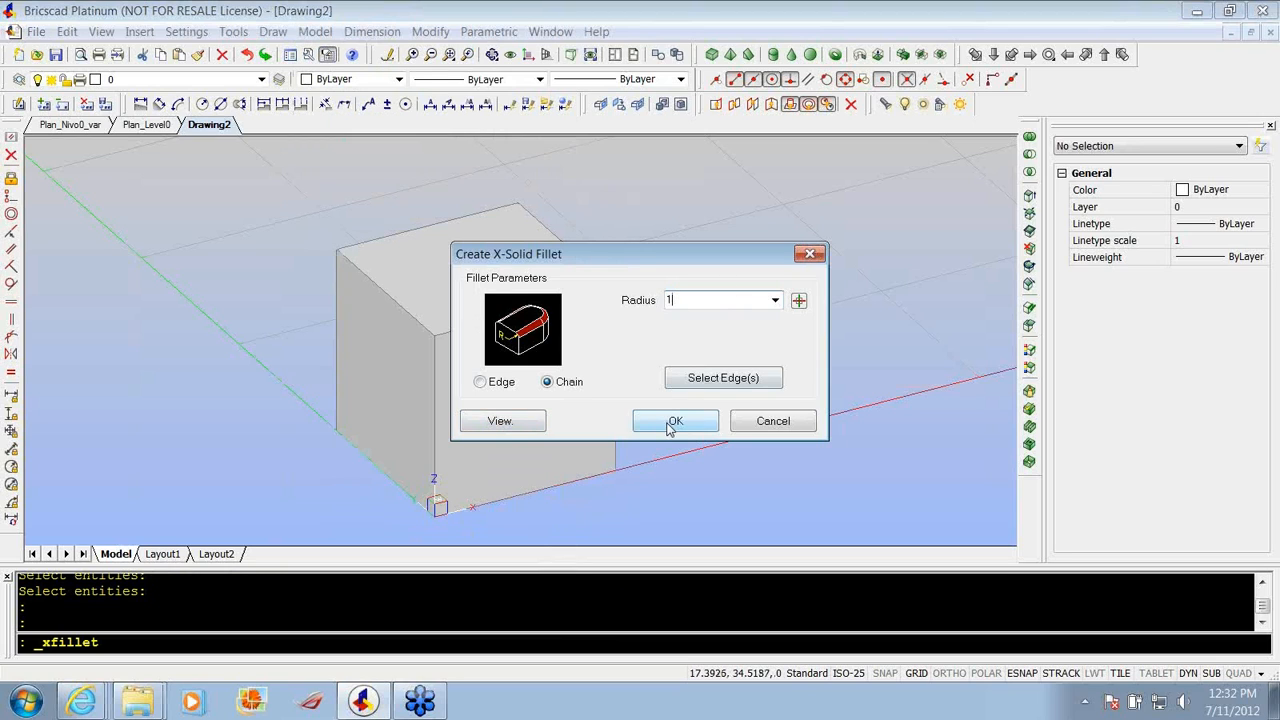
pyautogui.click(730, 379)
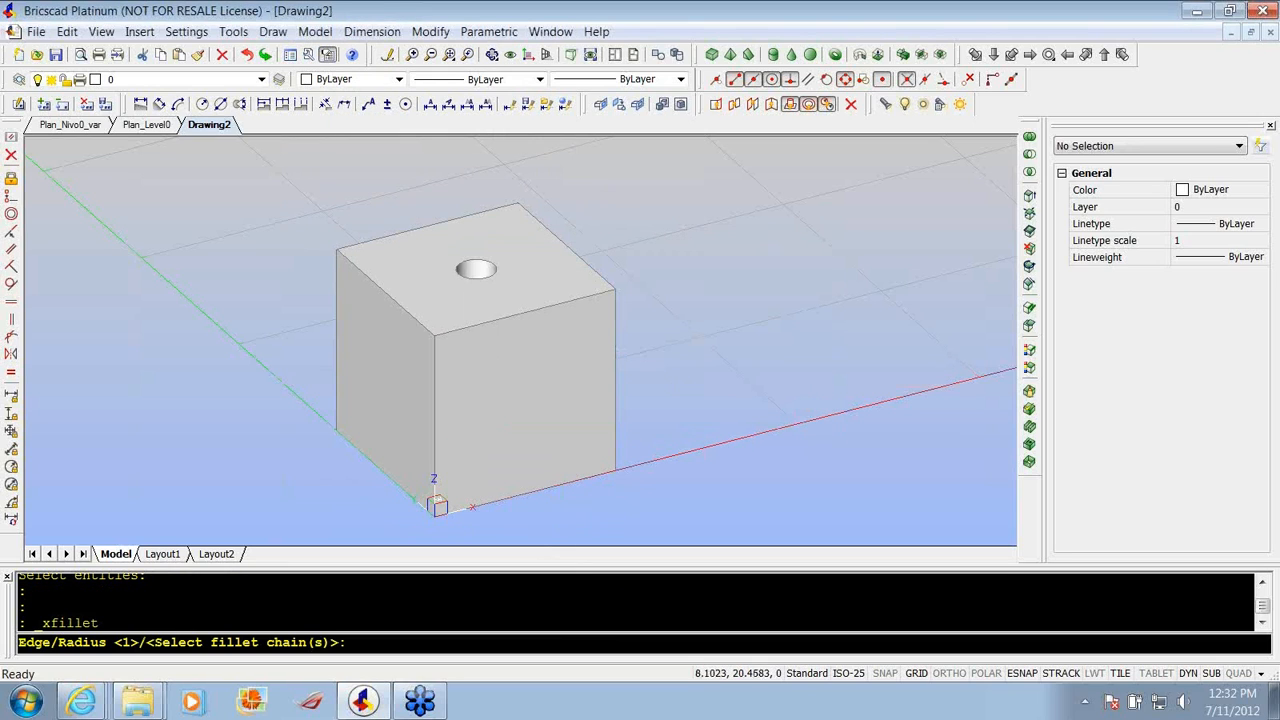
pyautogui.click(388, 296)
pyautogui.press('Return')
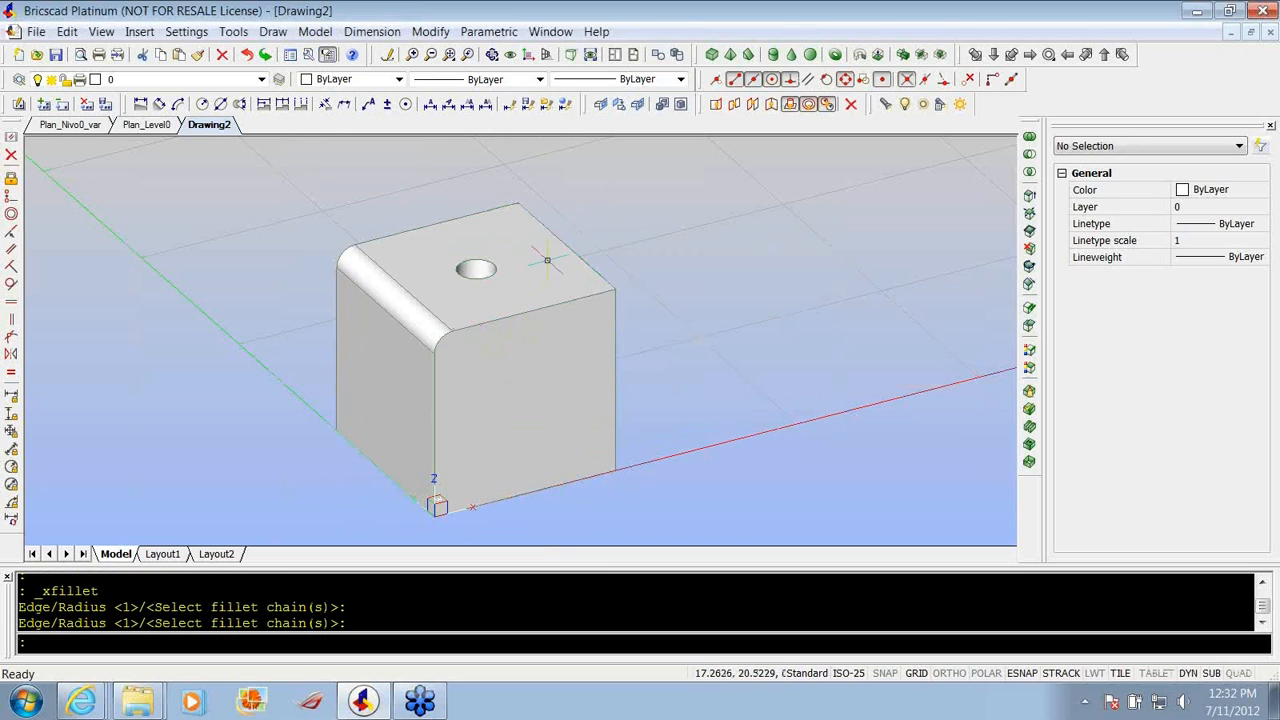
# Repeat the radius 1 X-Solid fillet on the opposite parallel upper edge of the block.
pyautogui.press('Return')
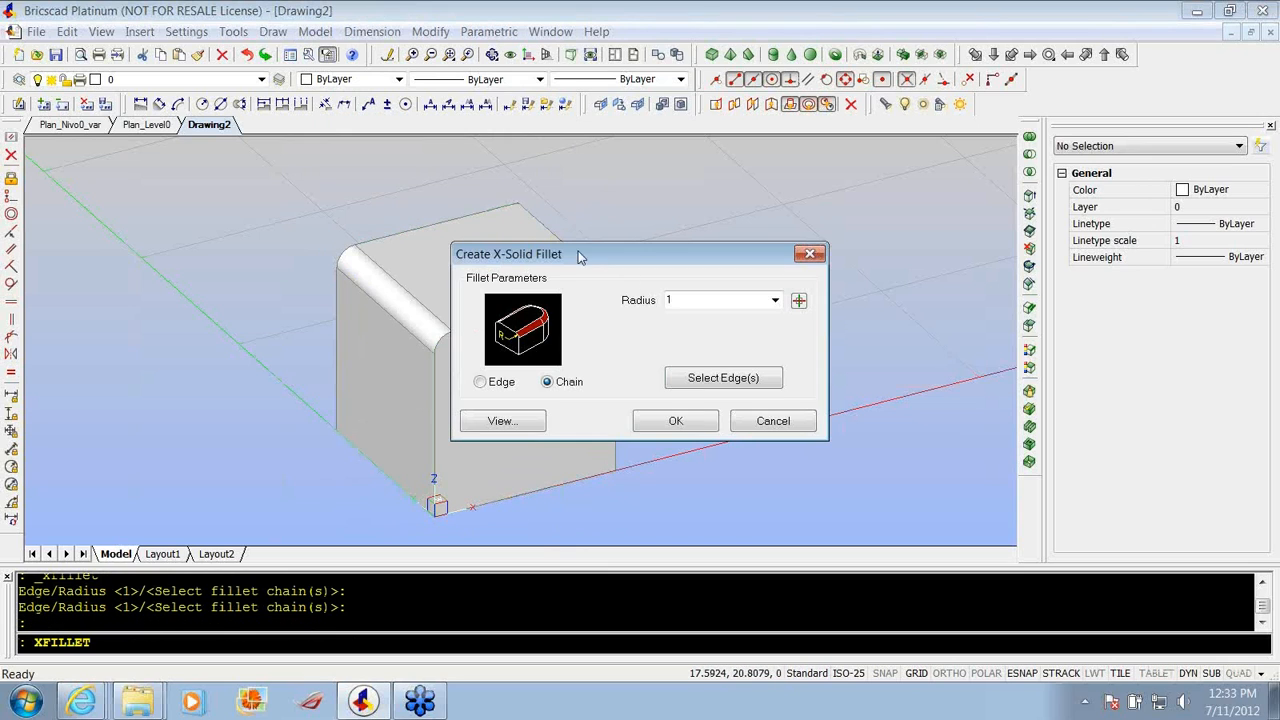
pyautogui.click(720, 380)
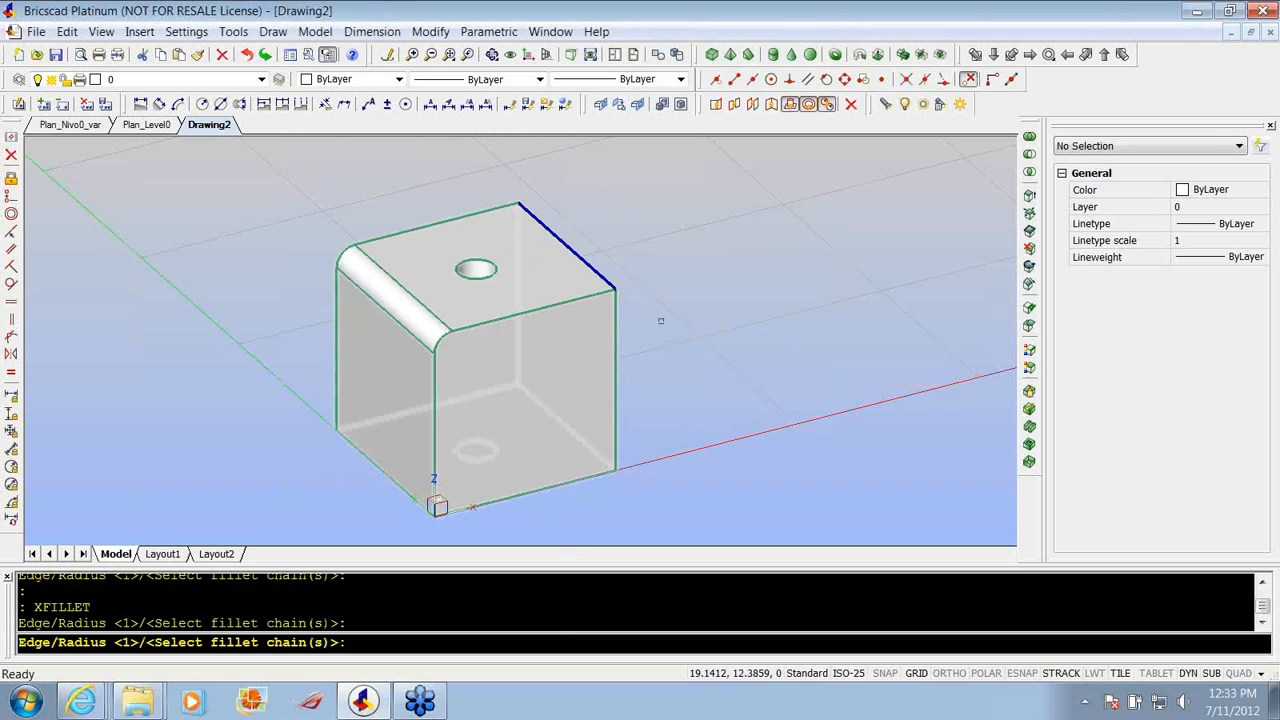
pyautogui.press('Return')
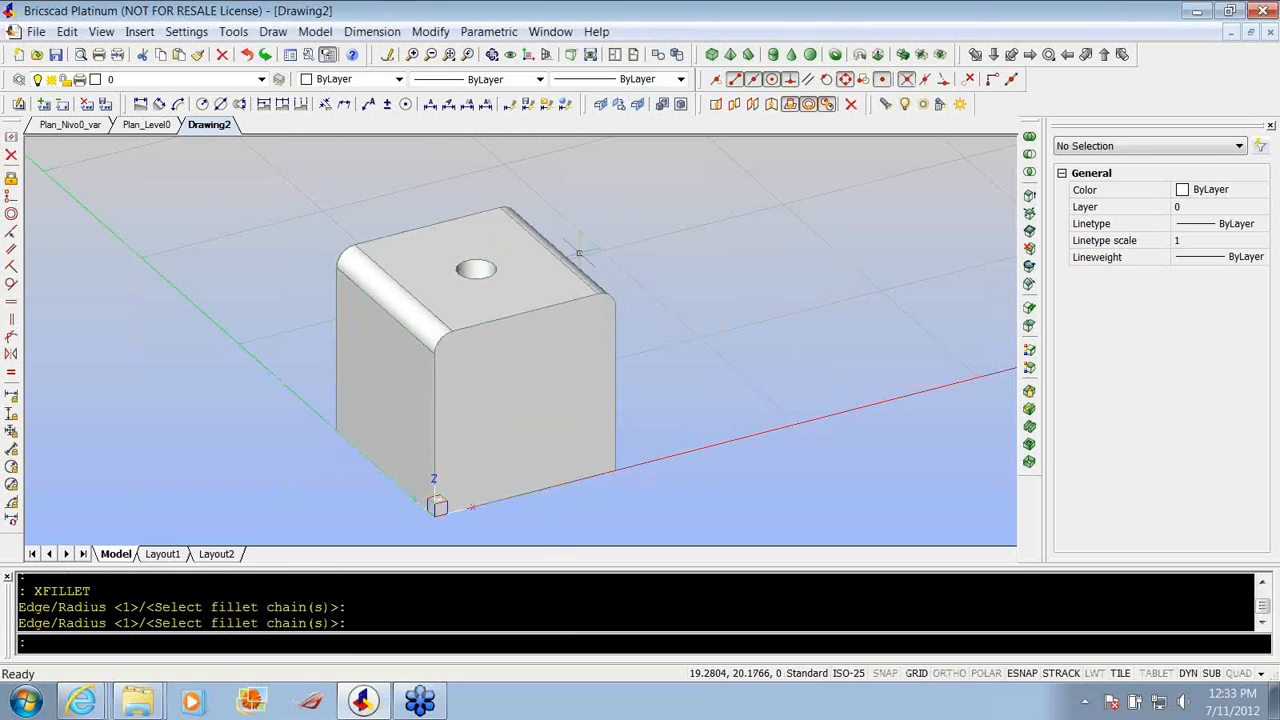
pyautogui.scroll(-2, 577, 263)
pyautogui.press('Escape')
pyautogui.press('Escape')
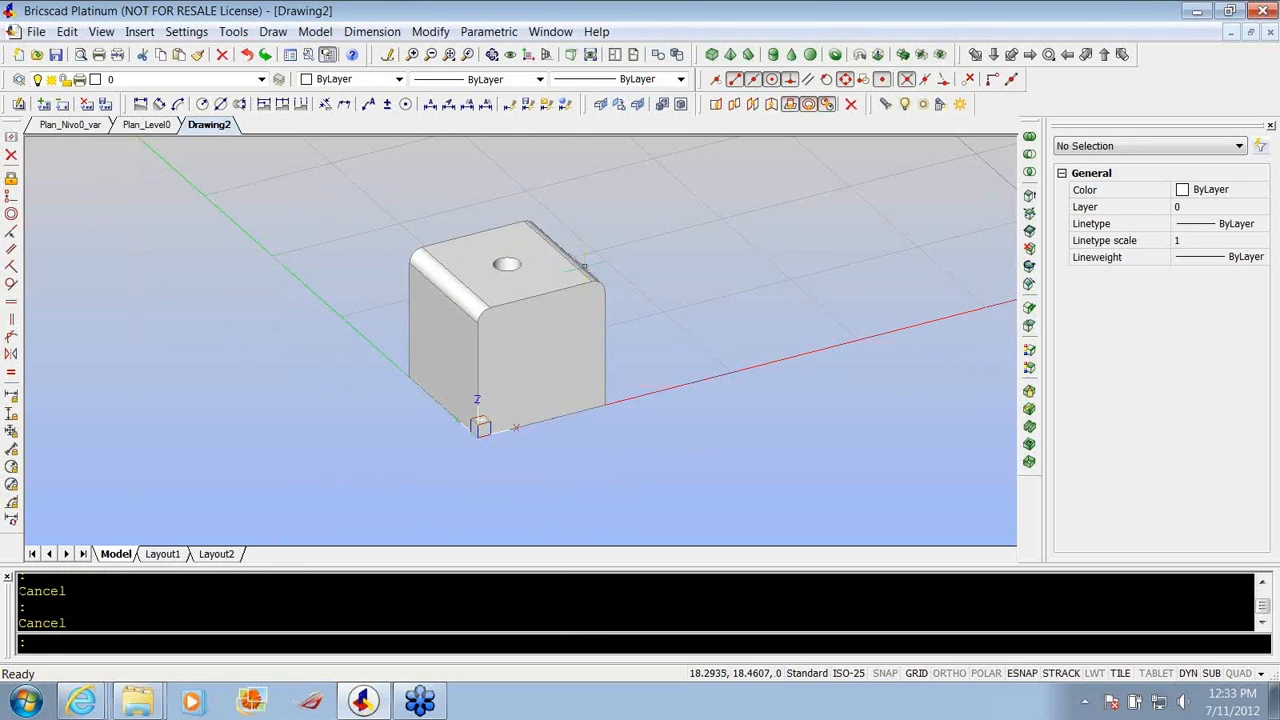
# List the block's modelling history in long form with xlist and examine it in the full prompt history.
pyautogui.write('xlist')
pyautogui.press('Return')
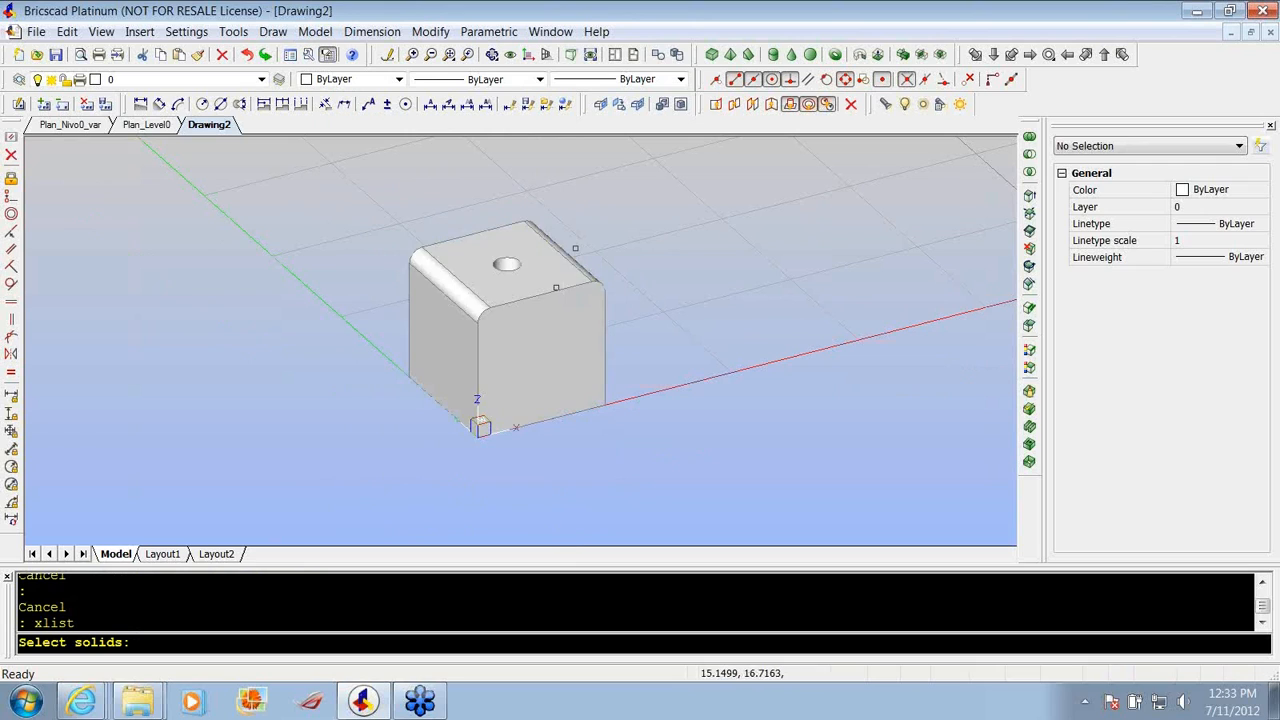
pyautogui.click(538, 287)
pyautogui.press('Return')
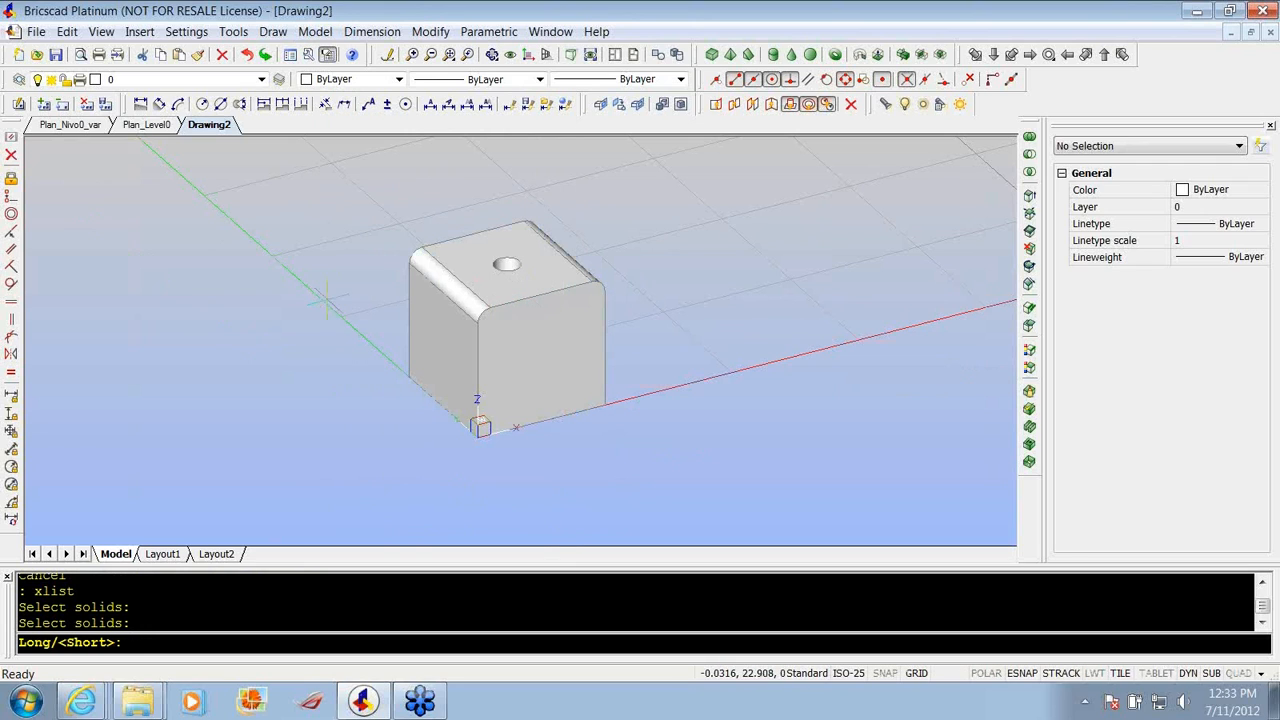
pyautogui.press('Return')
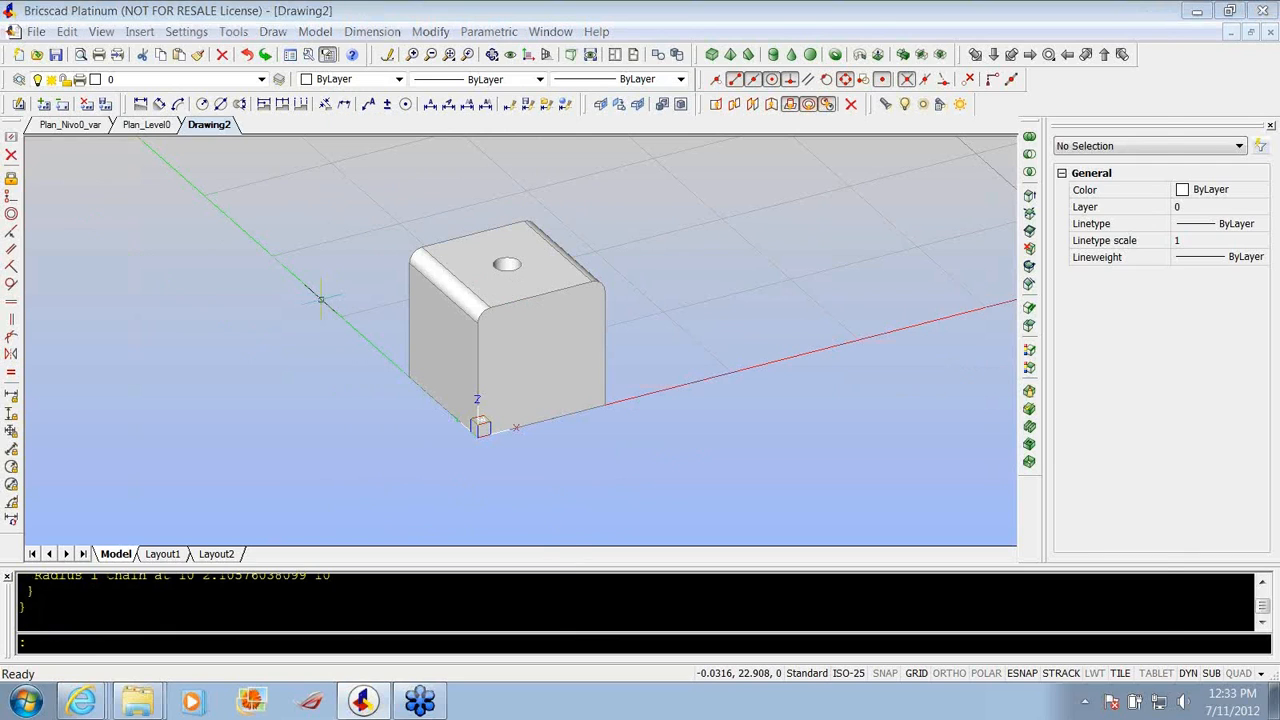
pyautogui.press('F2')
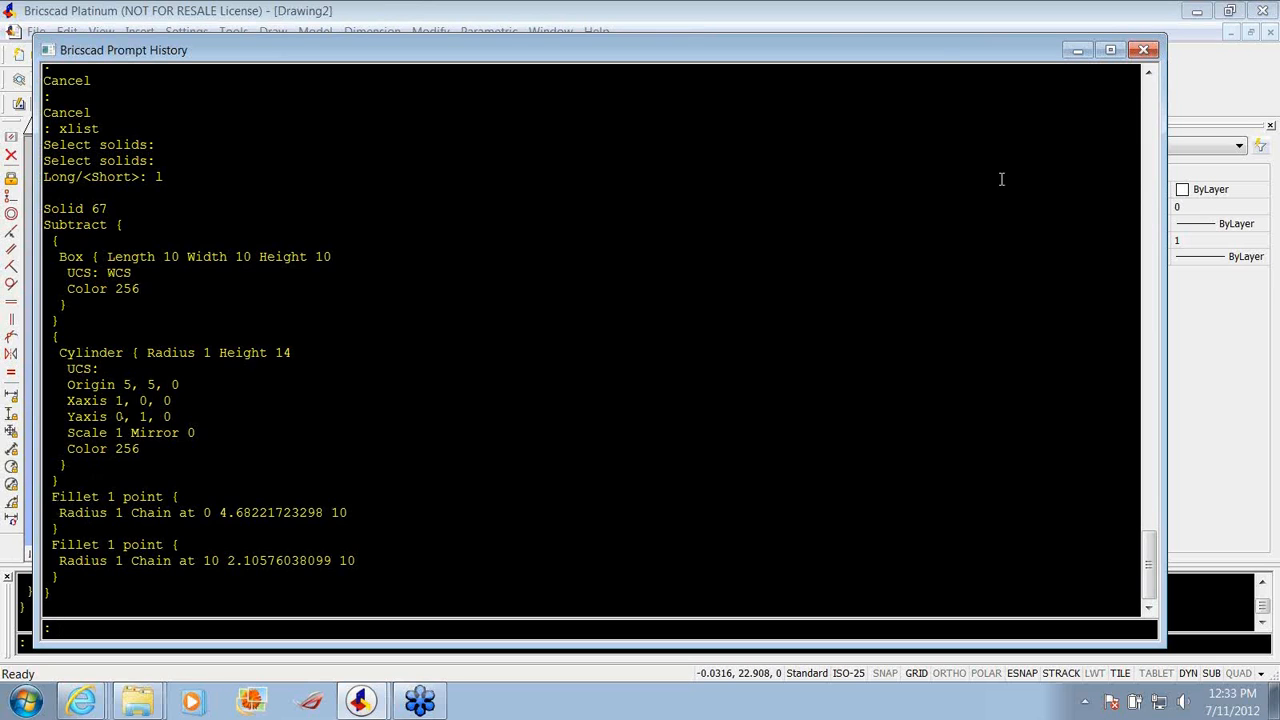
pyautogui.click(929, 50)
# Open the filleted block for X-Solid editing and step between its box and cylinder primitives.
pyautogui.click(316, 31)
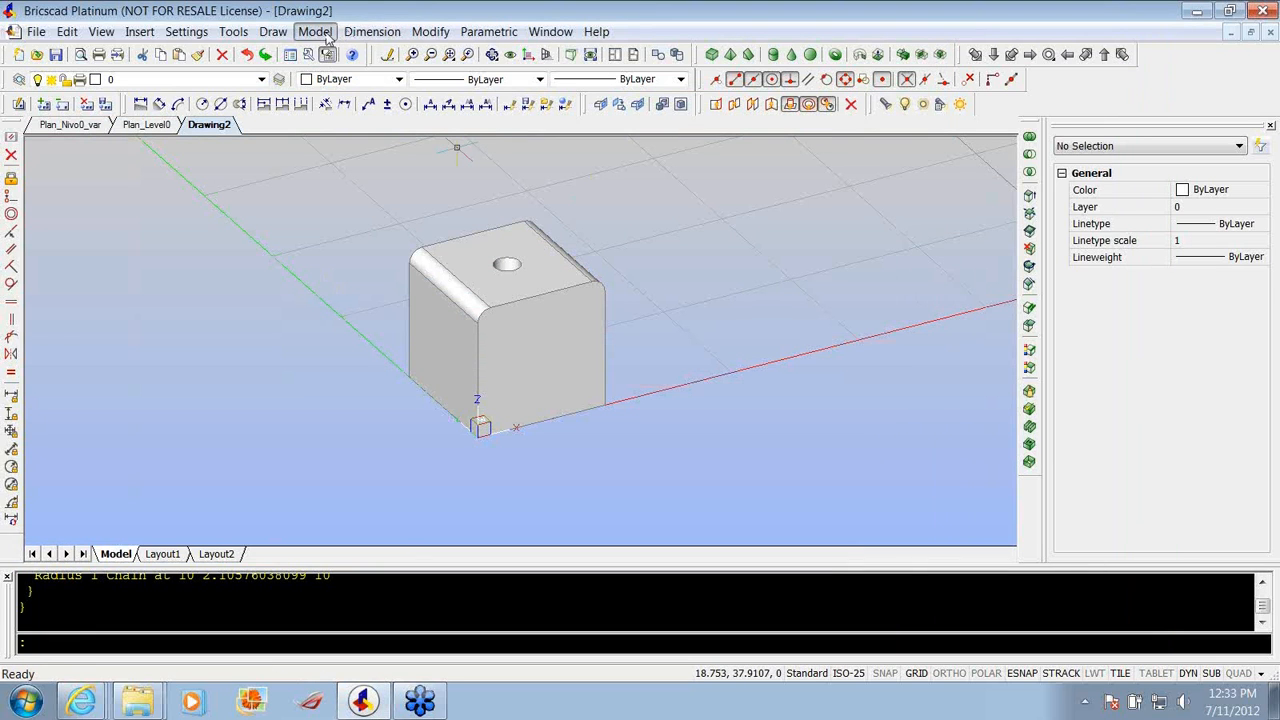
pyautogui.moveTo(352, 148)
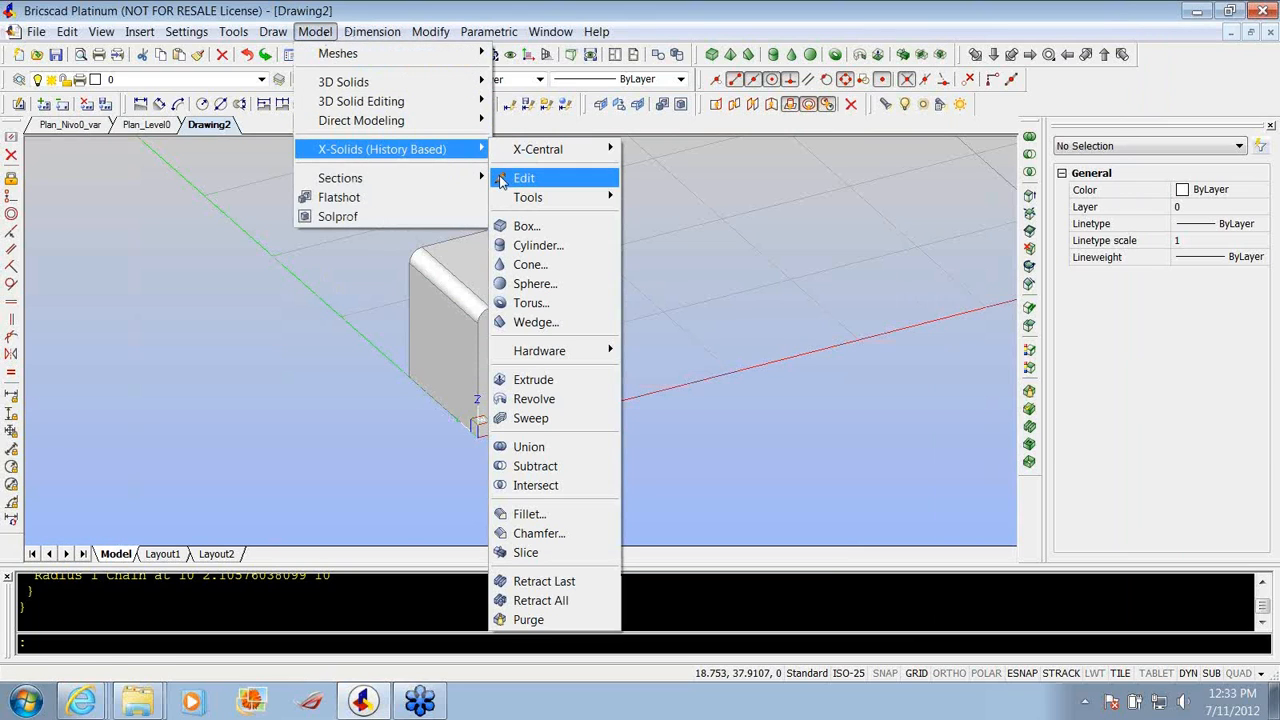
pyautogui.click(520, 177)
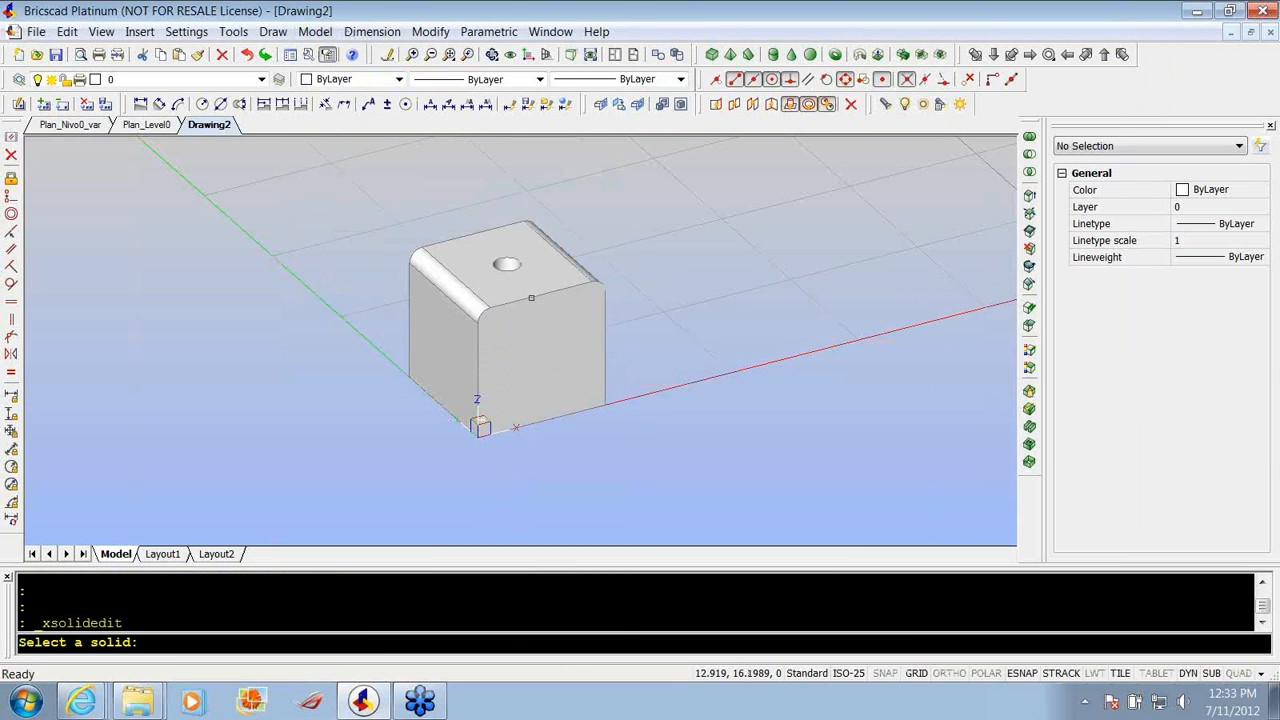
pyautogui.click(525, 289)
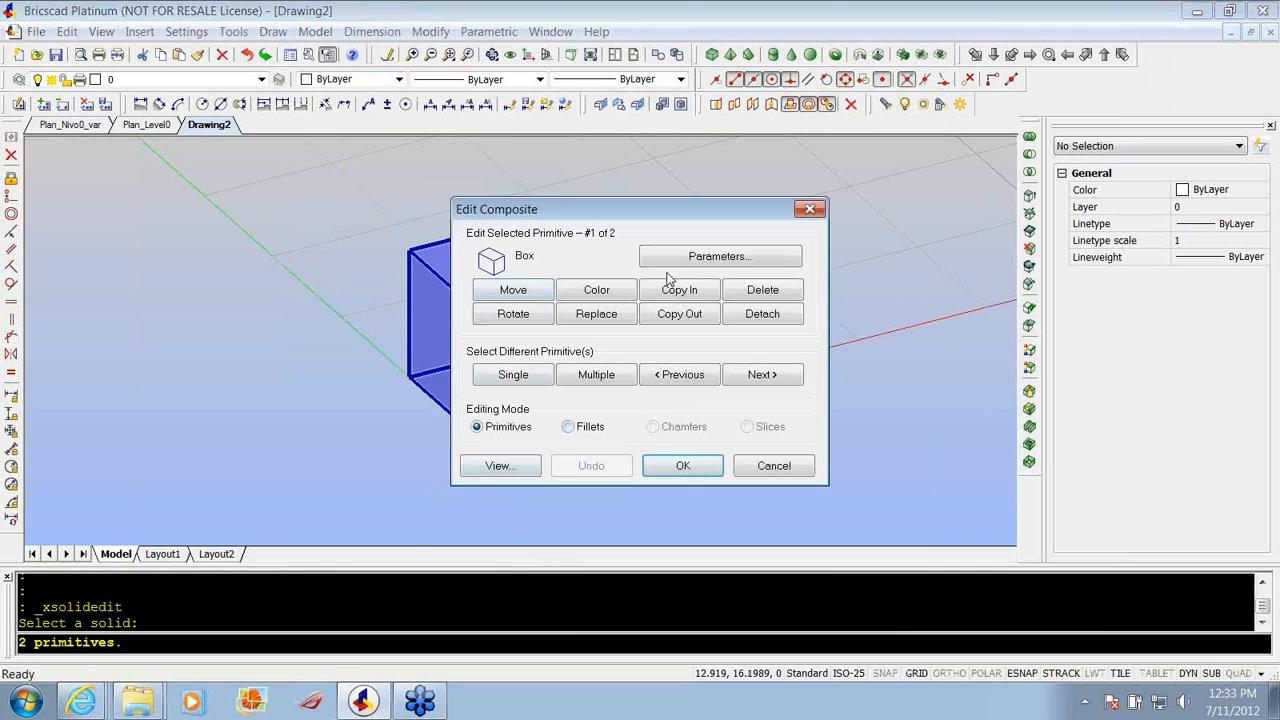
pyautogui.moveTo(622, 209); pyautogui.dragTo(349, 168)
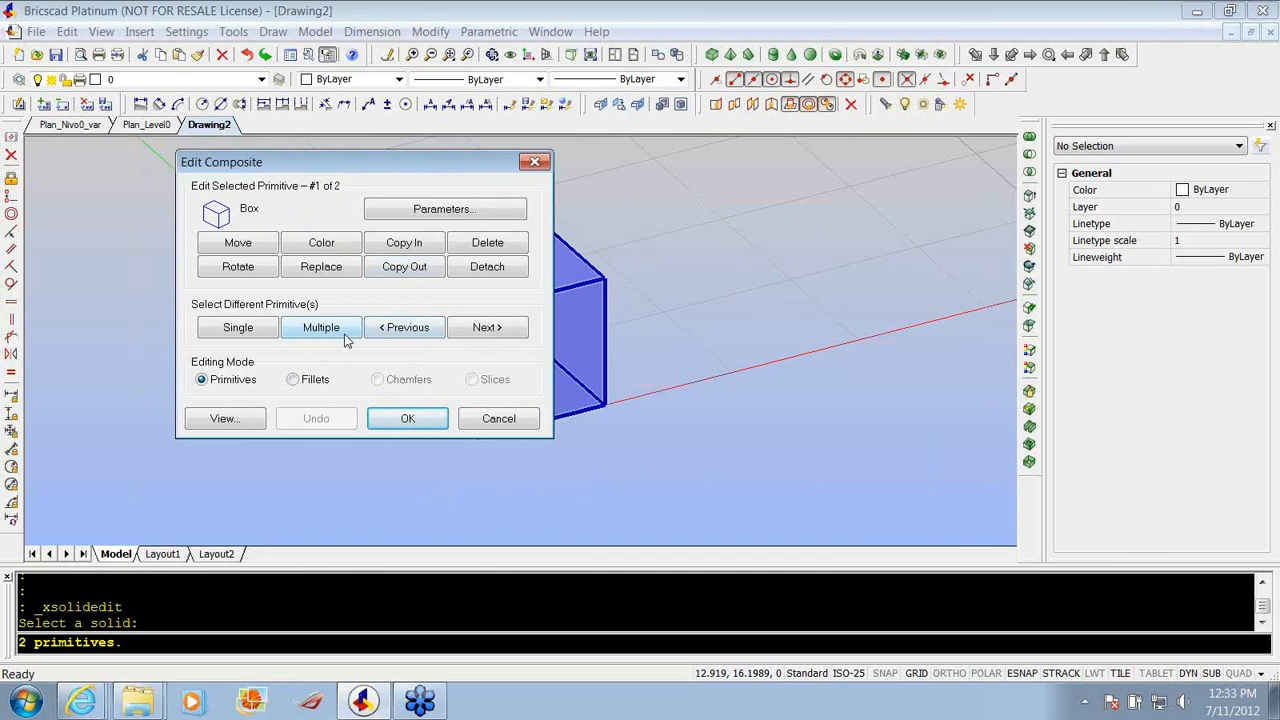
pyautogui.click(499, 332)
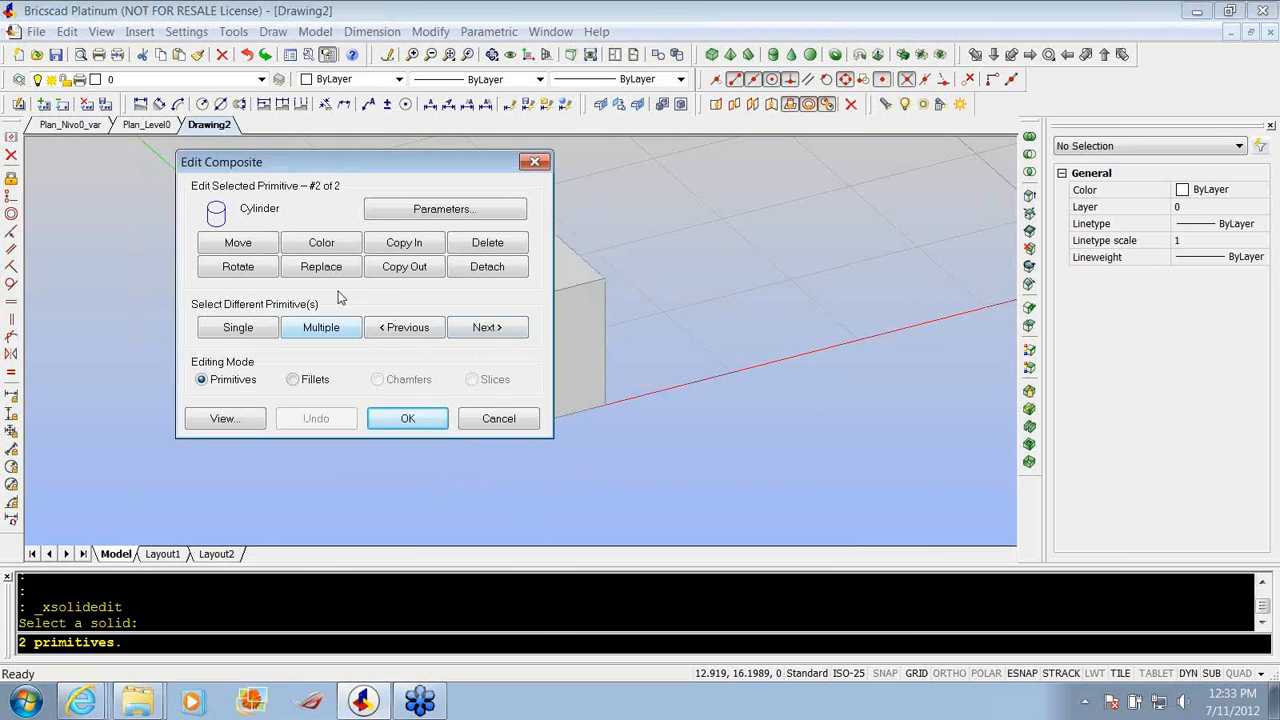
pyautogui.click(419, 338)
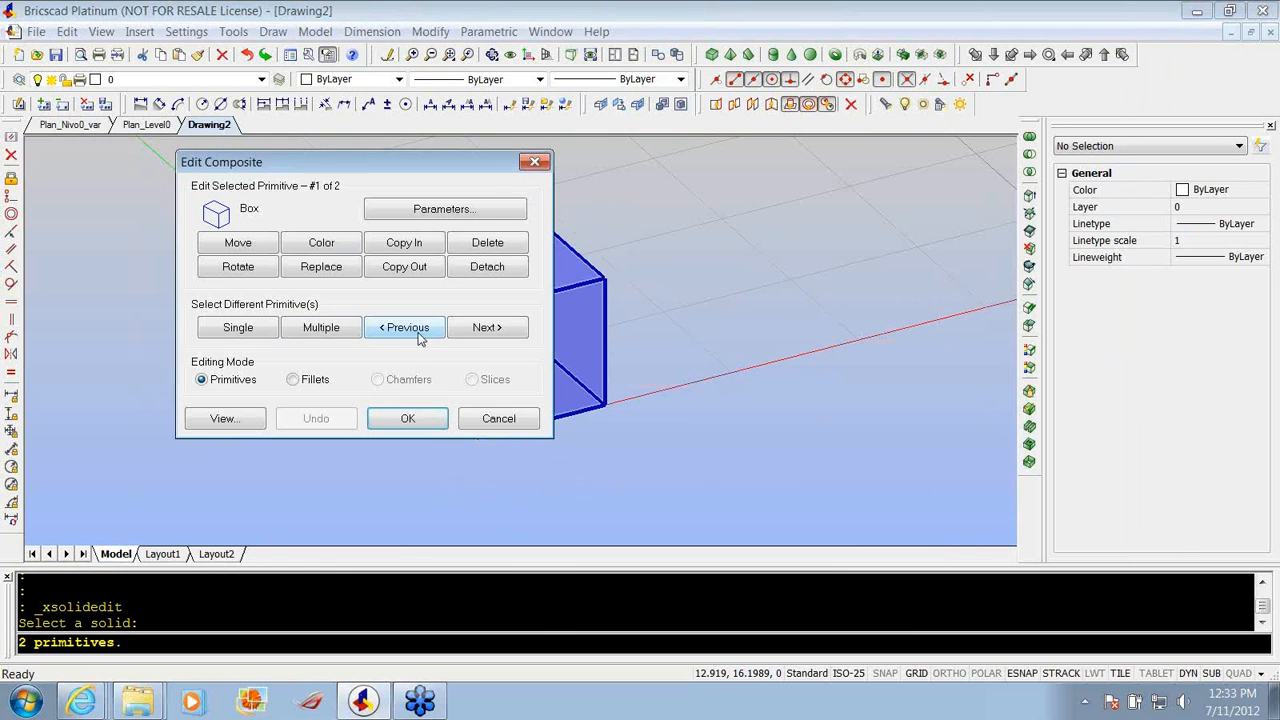
# Switch the X-Solid editing to fillets and set the first fillet's radius to 2.
pyautogui.click(297, 380)
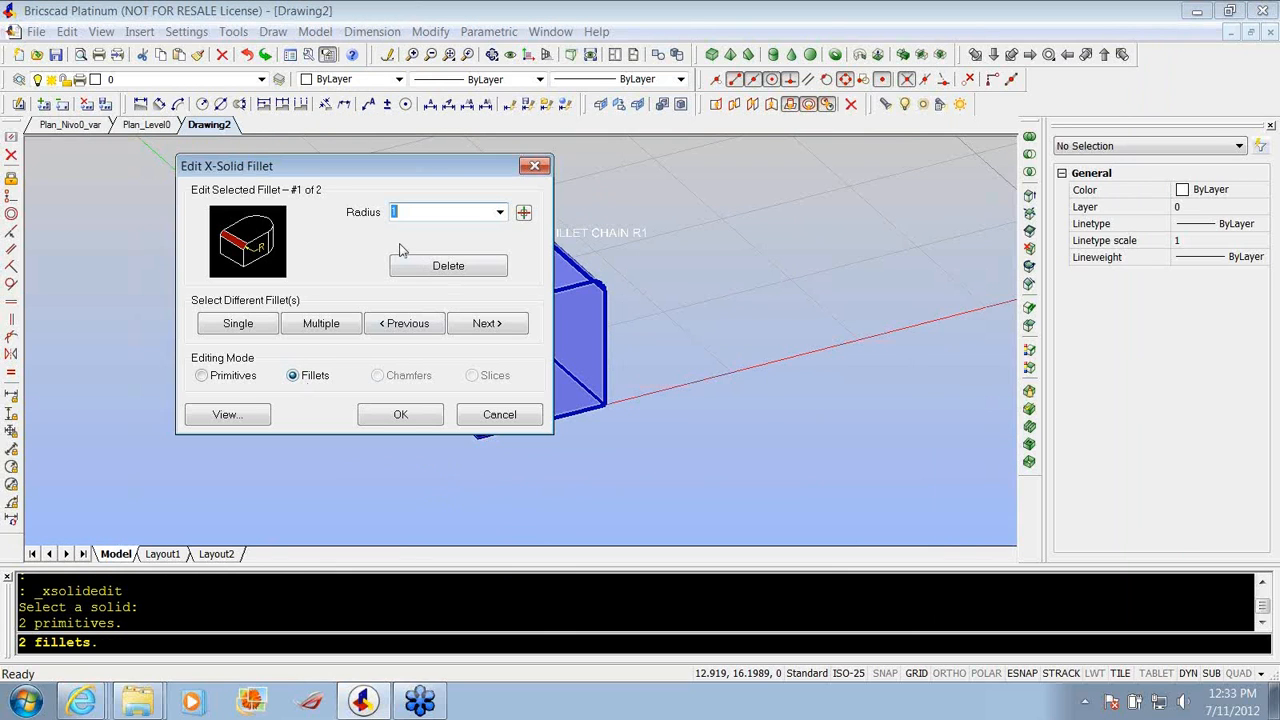
pyautogui.moveTo(331, 177); pyautogui.dragTo(362, 193)
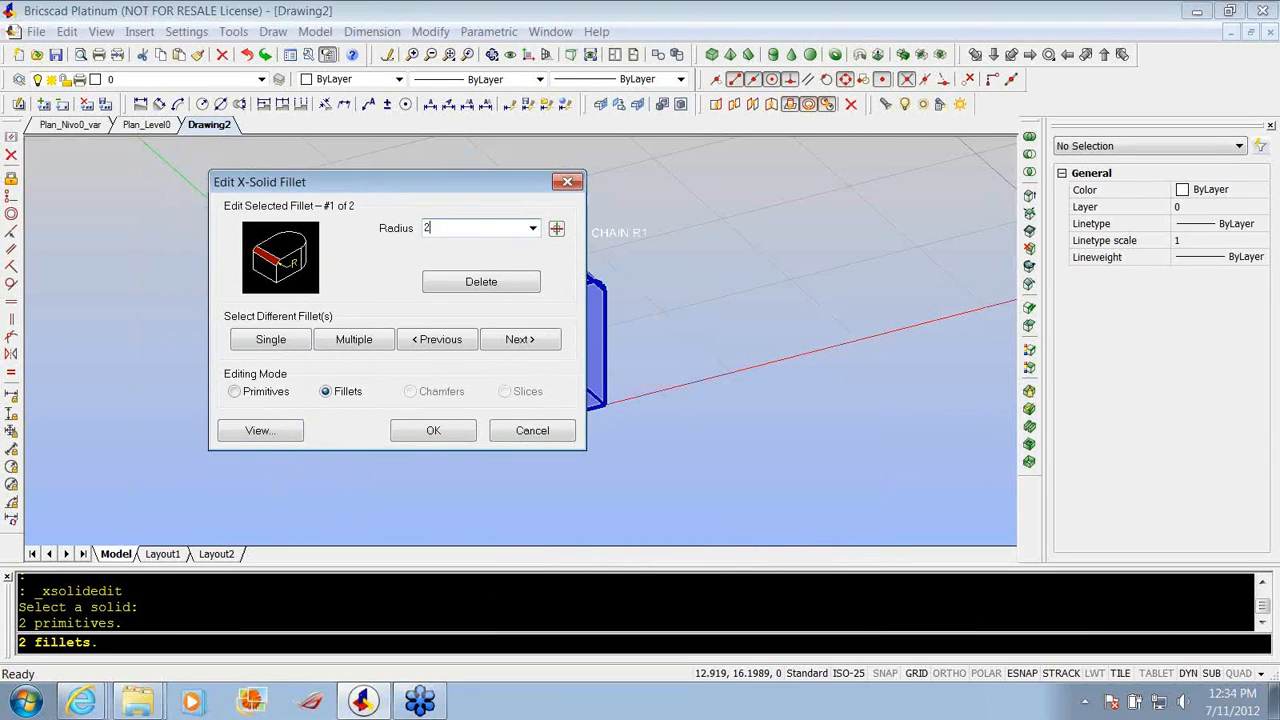
pyautogui.click(444, 433)
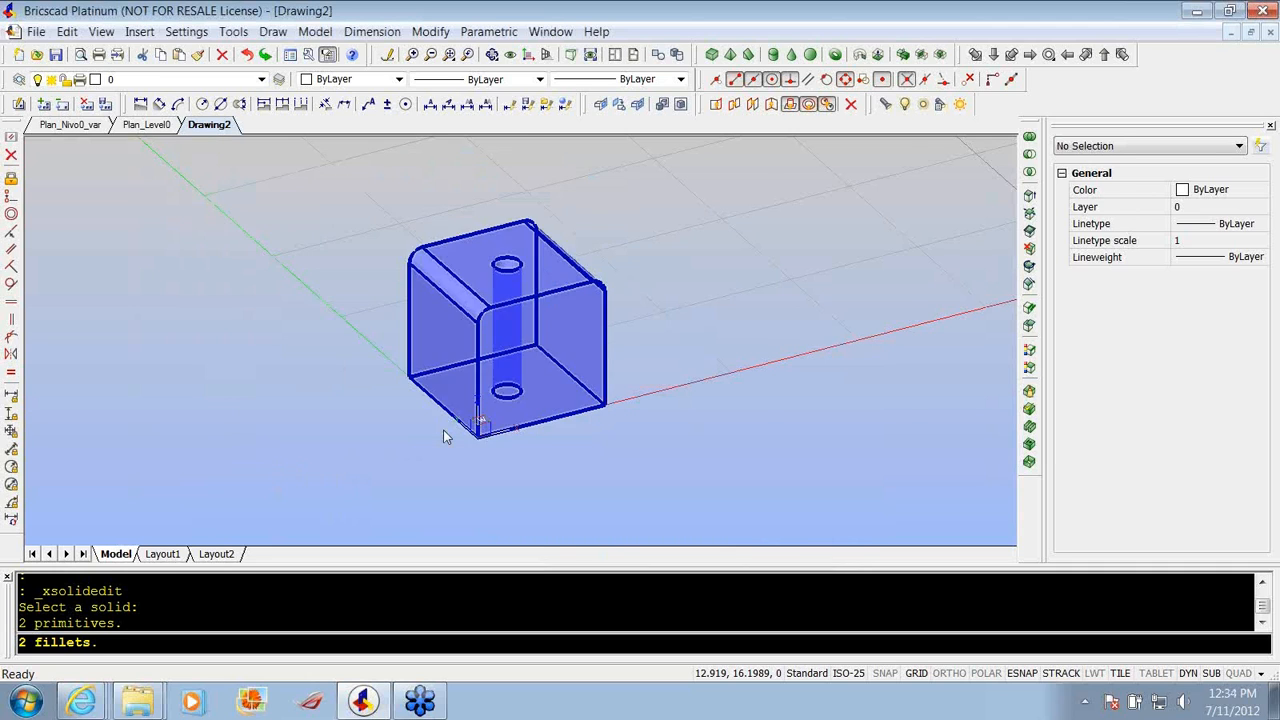
pyautogui.click(439, 398)
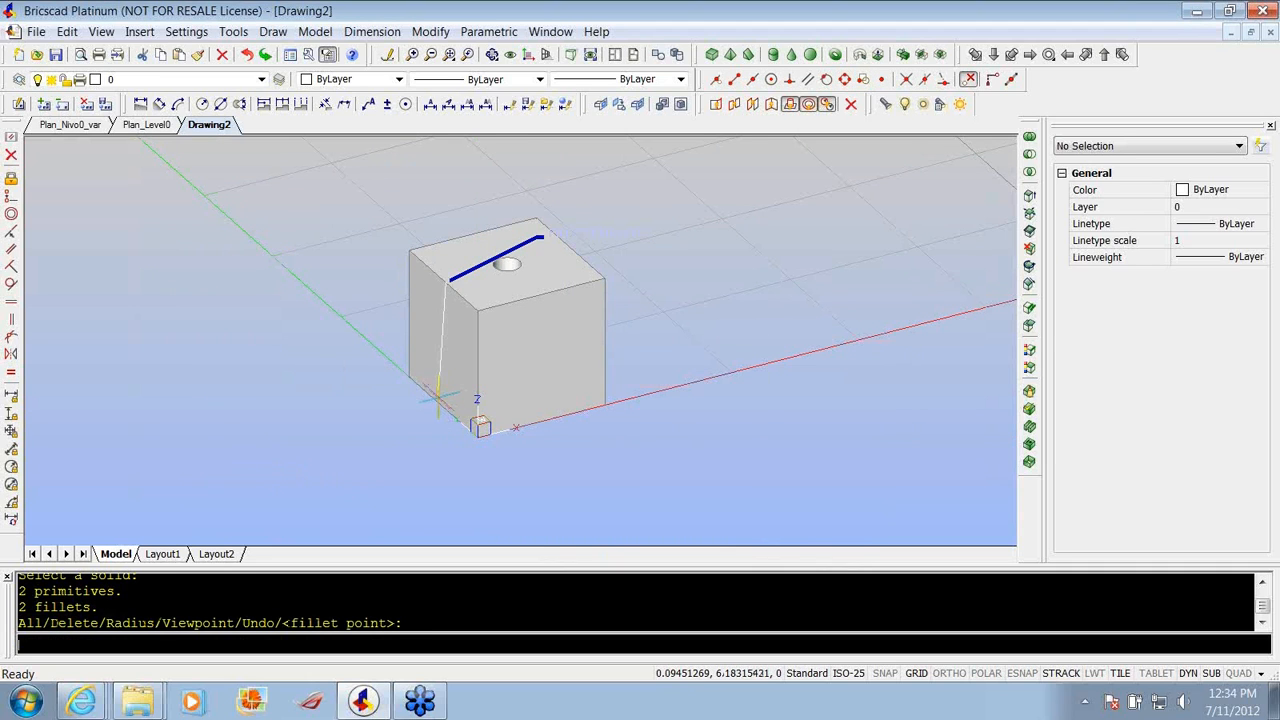
pyautogui.press('Return')
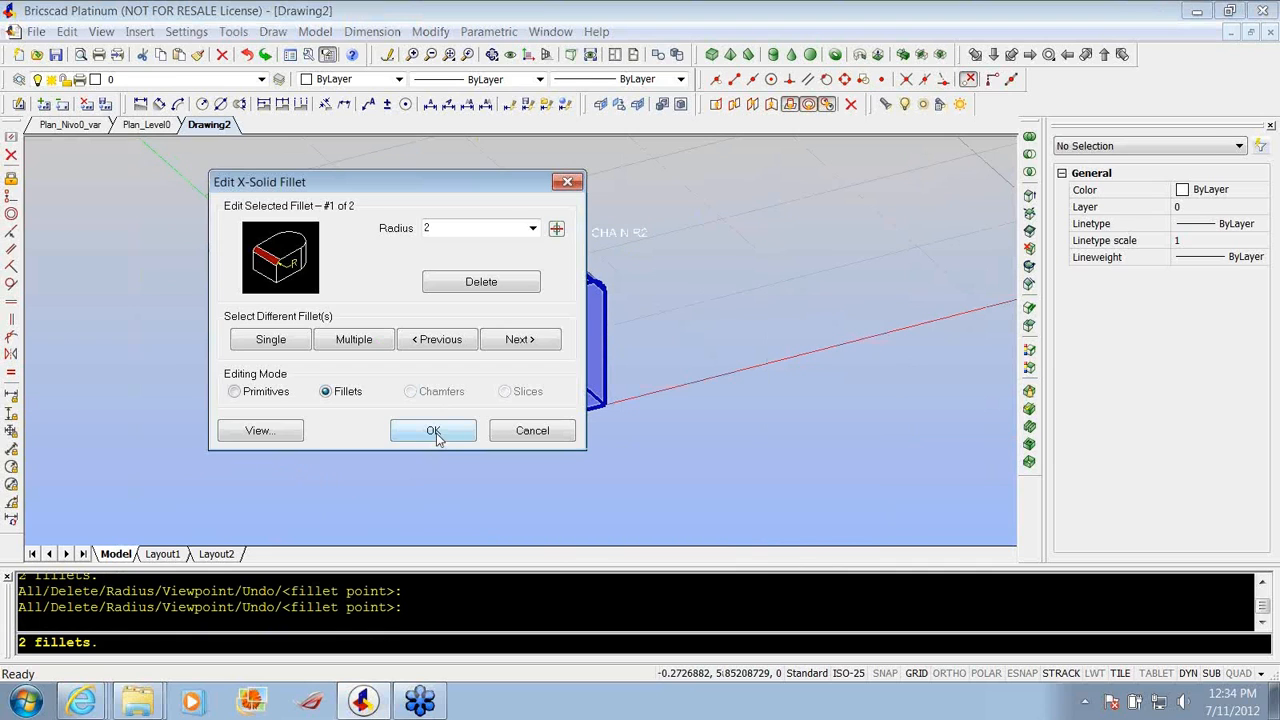
pyautogui.click(436, 433)
pyautogui.scroll(5, 558, 326)
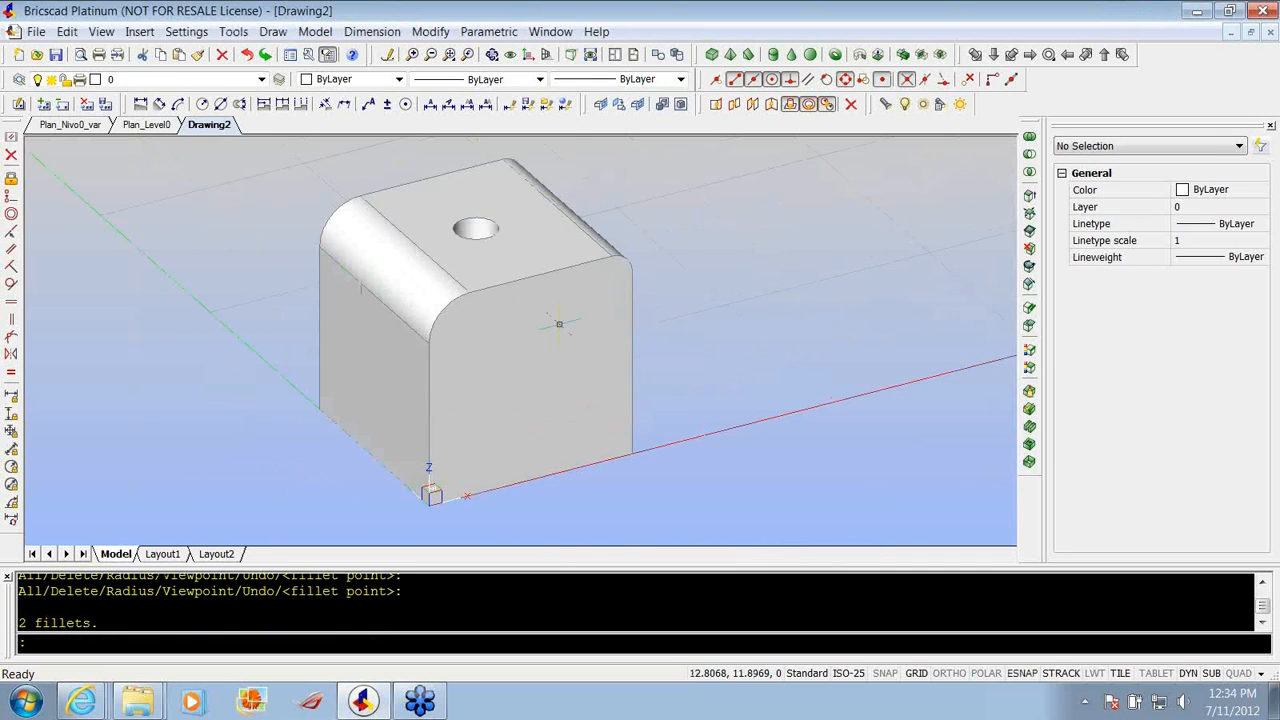
pyautogui.scroll(-6, 559, 324)
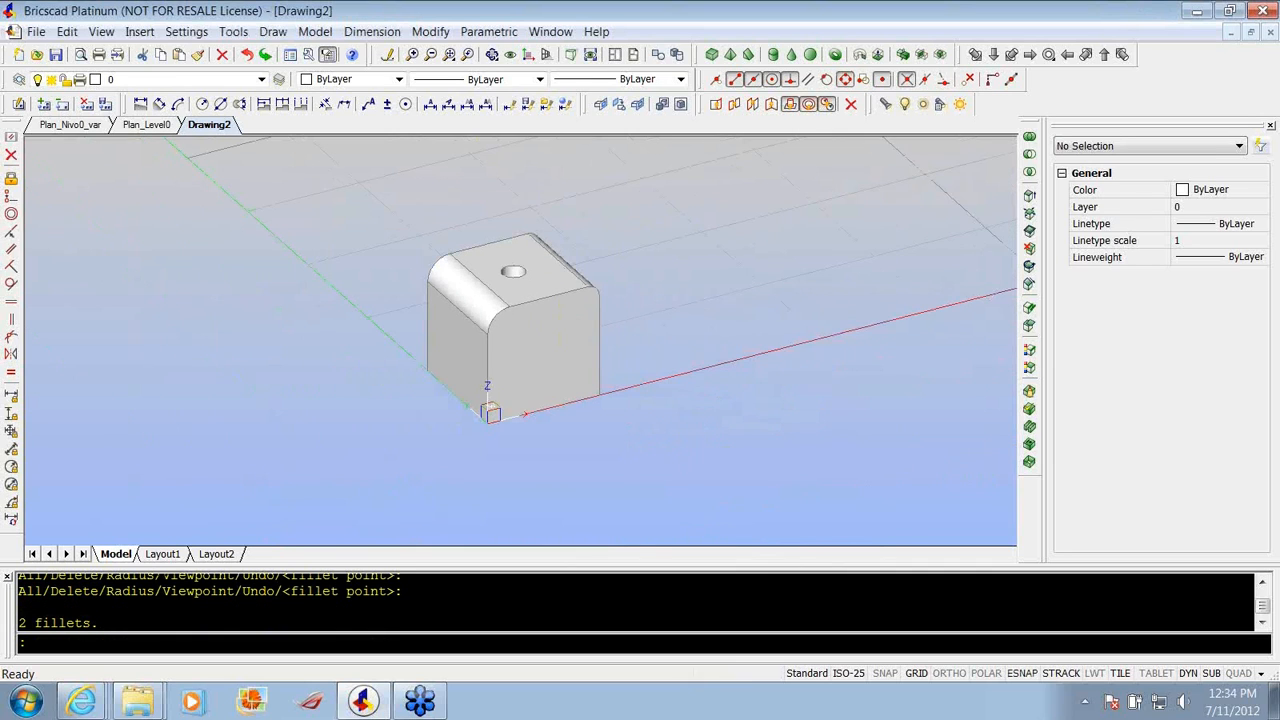
# Erase the filleted block from the drawing.
pyautogui.press('Escape')
pyautogui.press('Escape')
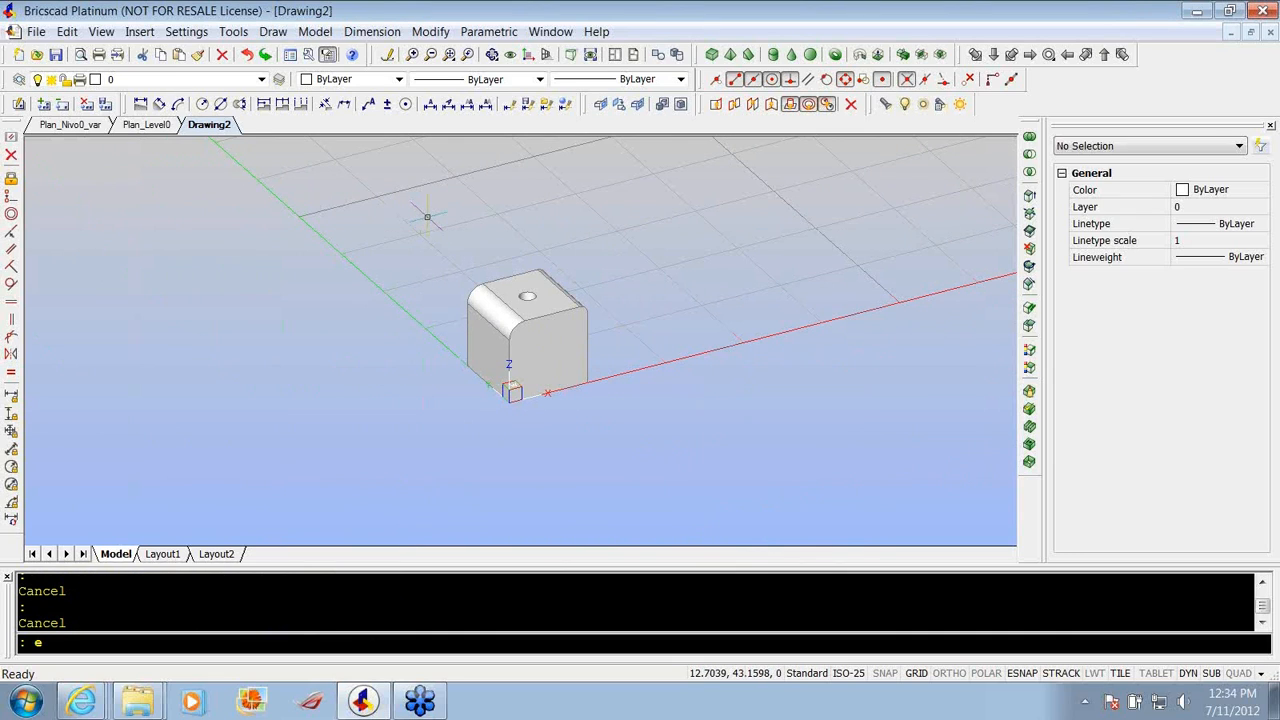
pyautogui.press('Return')
pyautogui.click(426, 203)
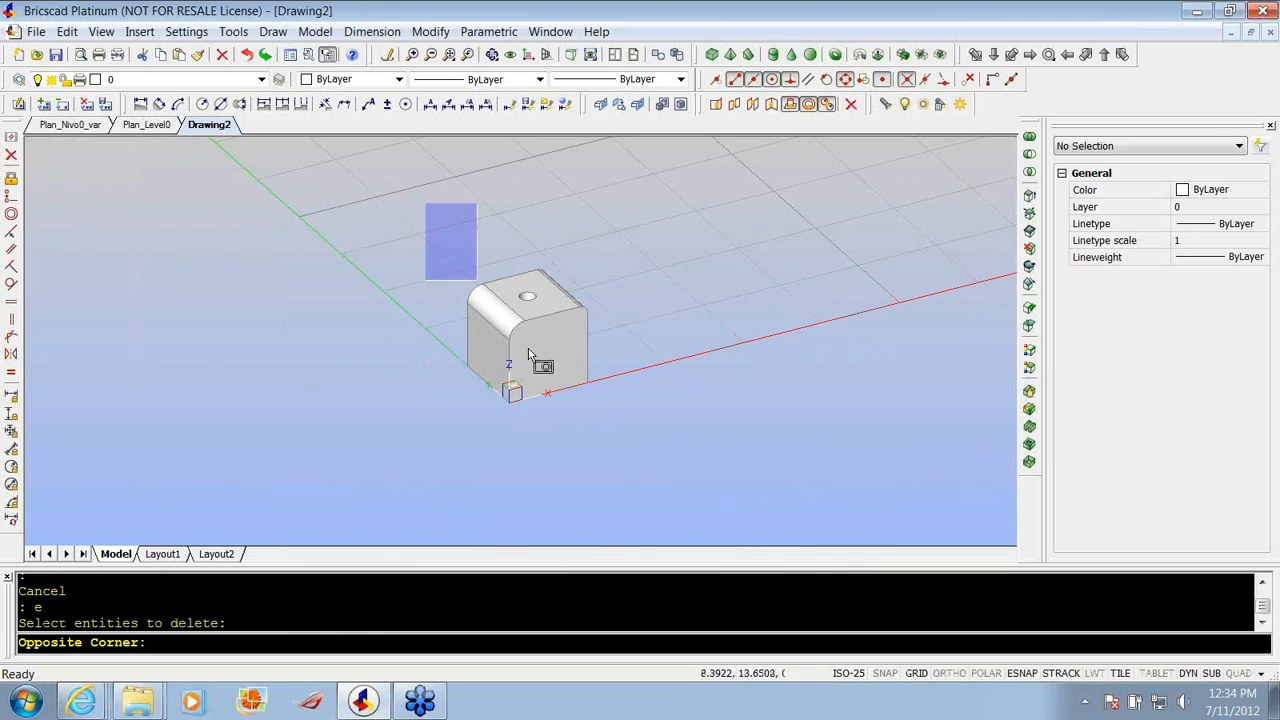
pyautogui.click(634, 458)
pyautogui.press('Return')
pyautogui.moveTo(550, 335); pyautogui.dragTo(526, 420, button='middle')
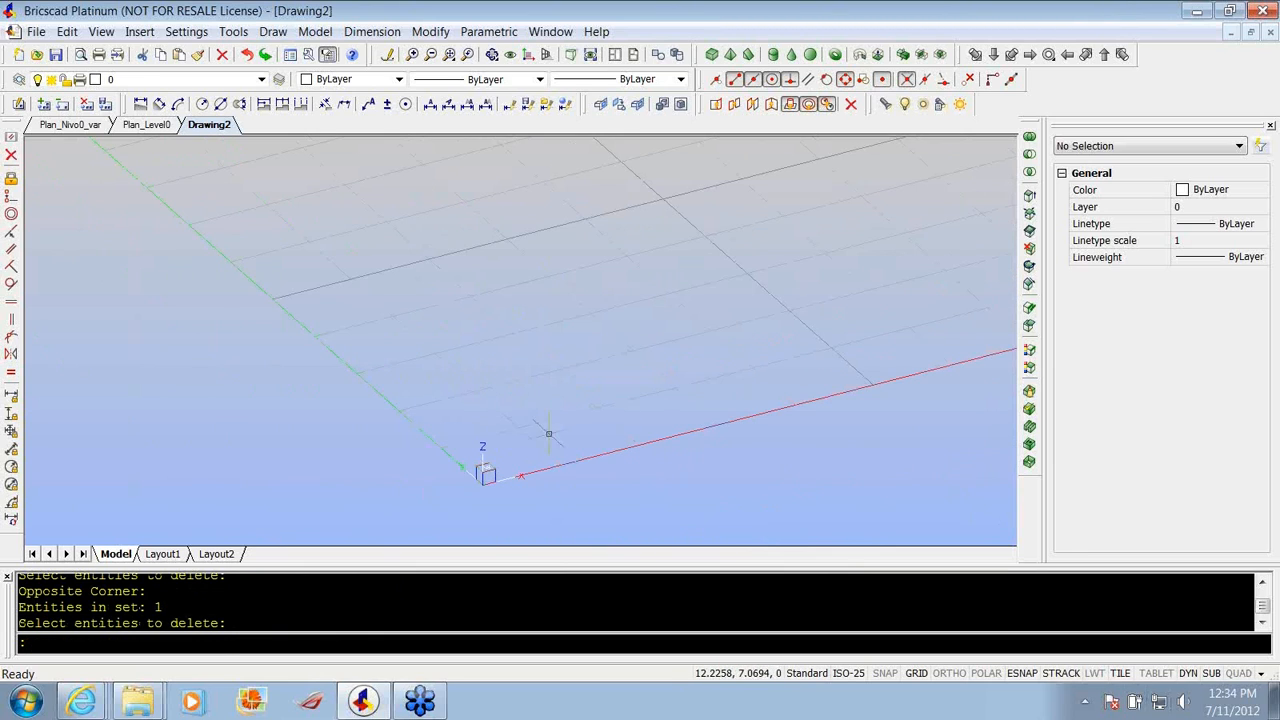
pyautogui.scroll(1, 564, 467)
pyautogui.scroll(1, 442, 459)
pyautogui.moveTo(443, 460); pyautogui.dragTo(459, 331, button='middle')
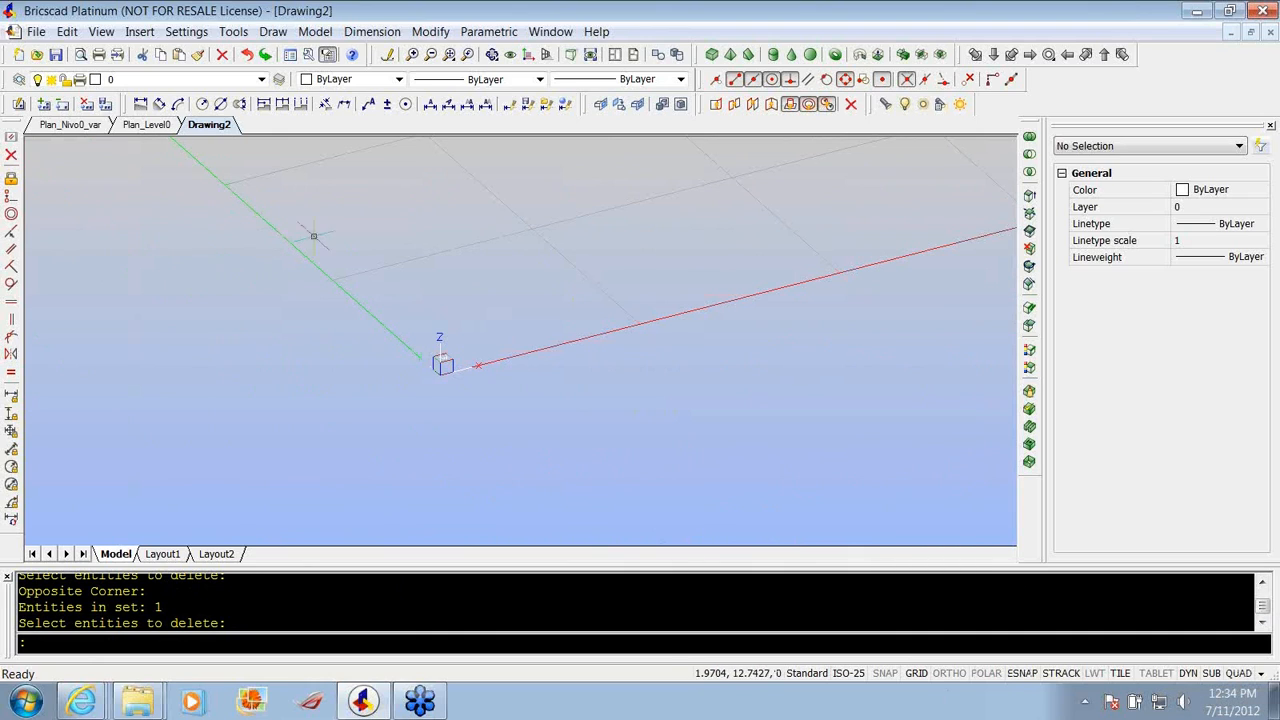
pyautogui.scroll(-1, 436, 276)
pyautogui.moveTo(436, 276); pyautogui.dragTo(423, 335, button='middle')
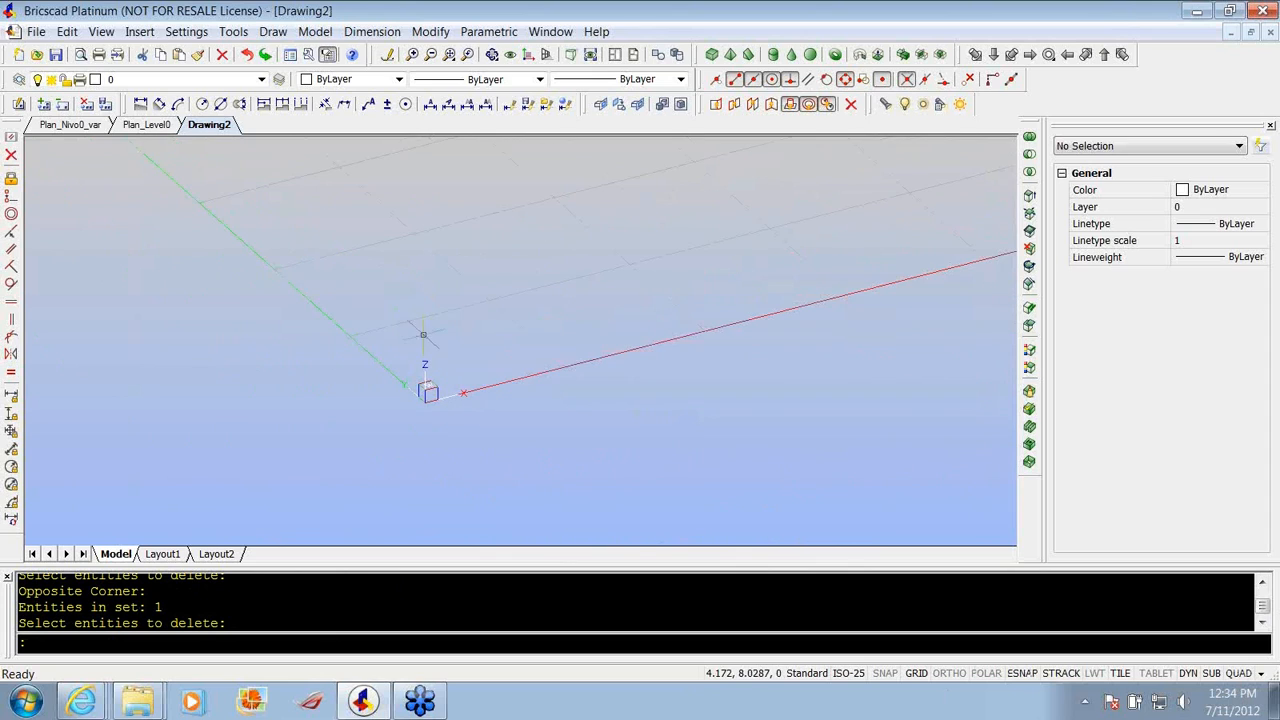
pyautogui.click(315, 31)
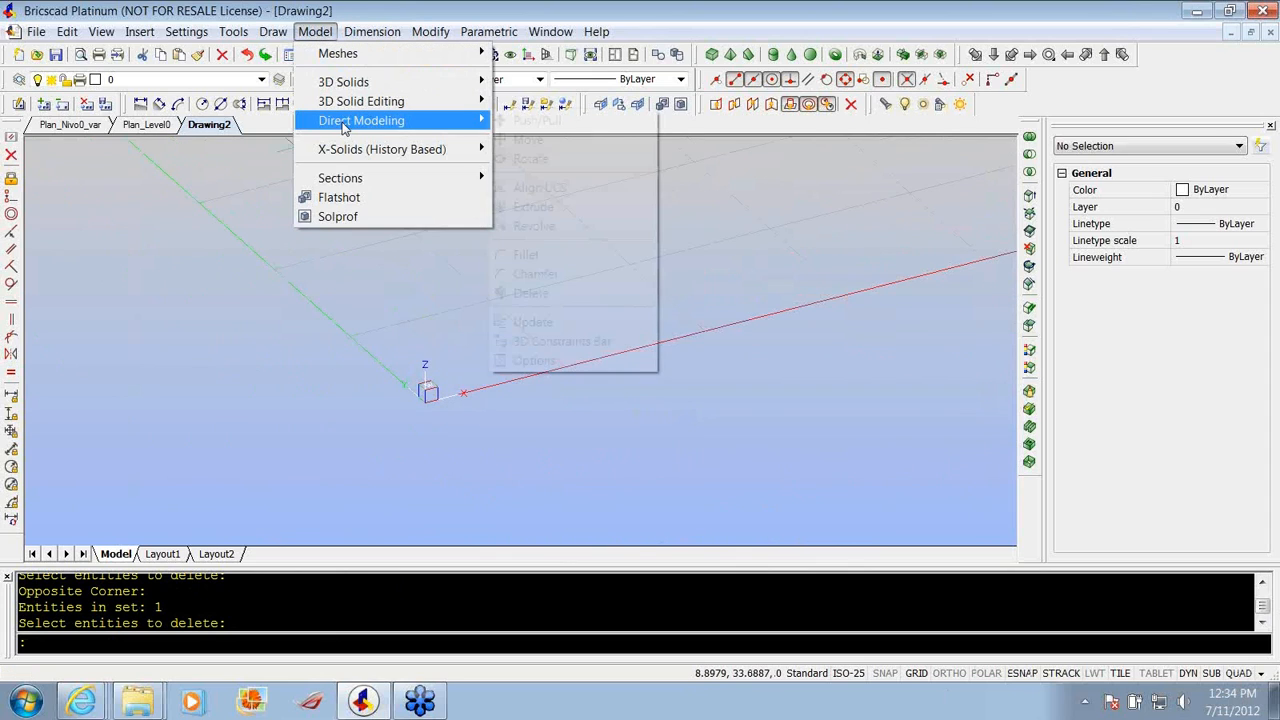
pyautogui.moveTo(343, 125)
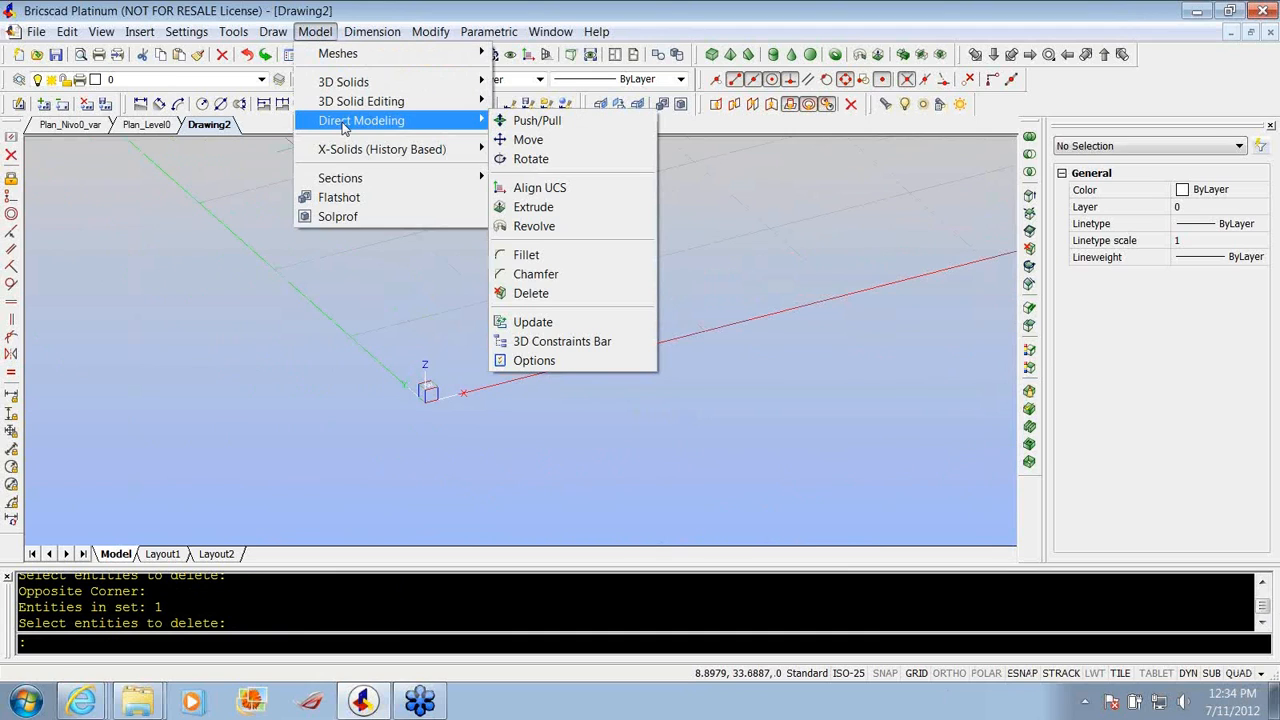
pyautogui.click(381, 291)
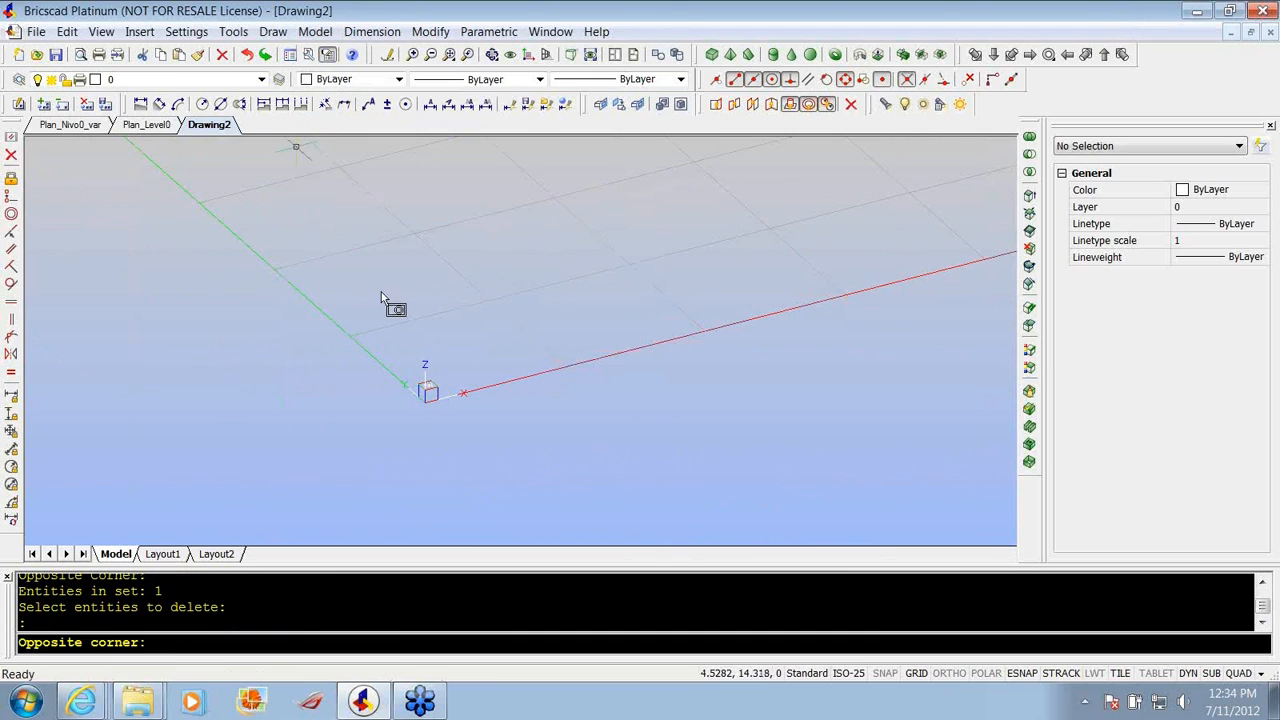
pyautogui.click(460, 289)
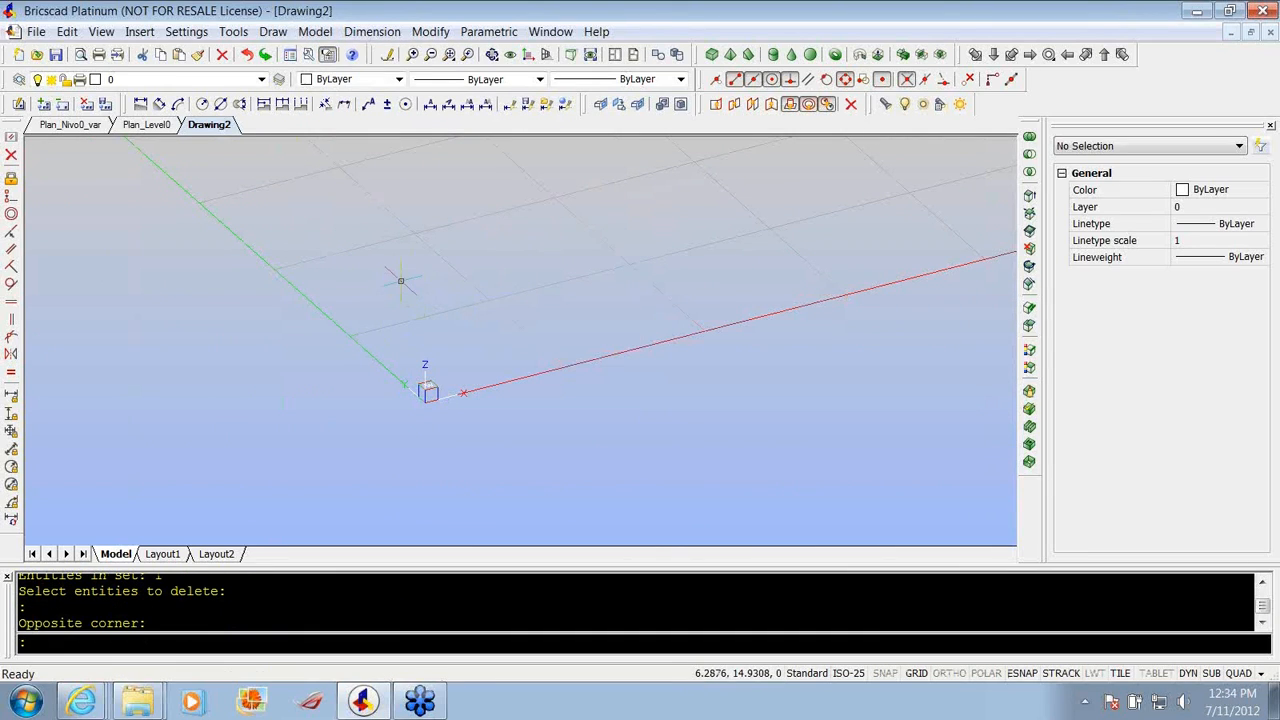
# Draw a solid box with its first corner at the origin, picking the base size and height freehand.
pyautogui.click(711, 54)
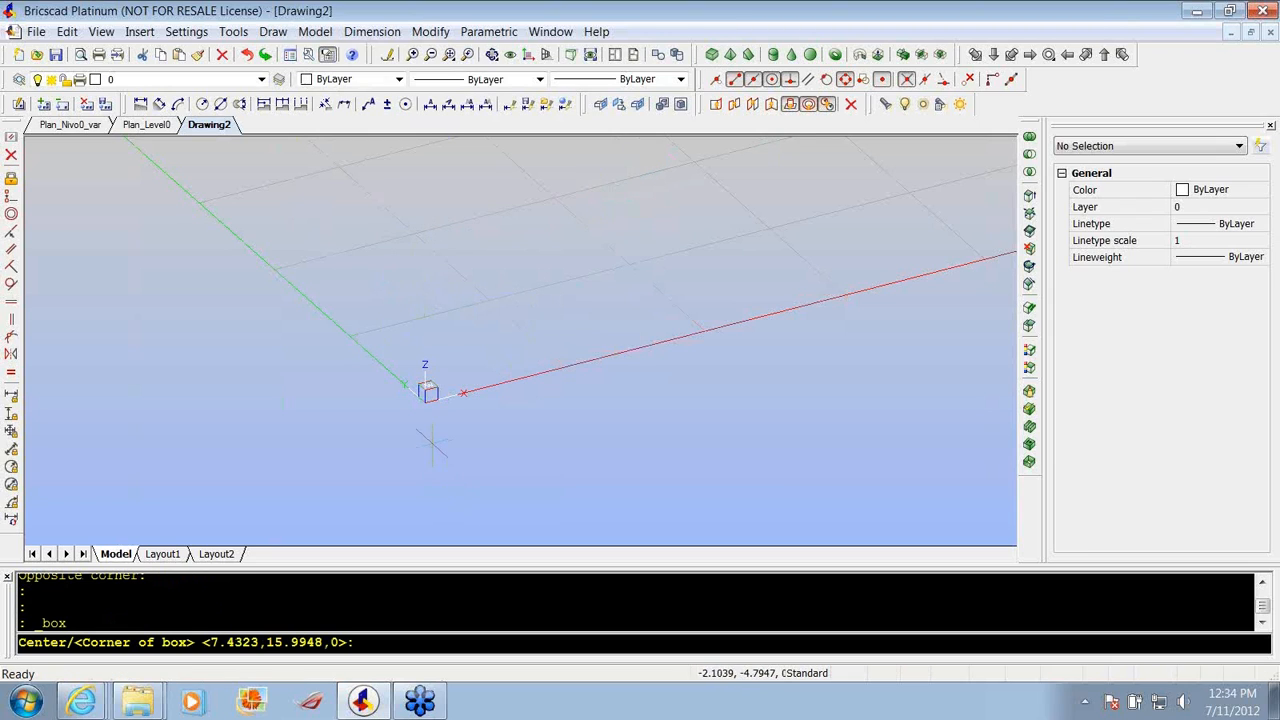
pyautogui.click(429, 397)
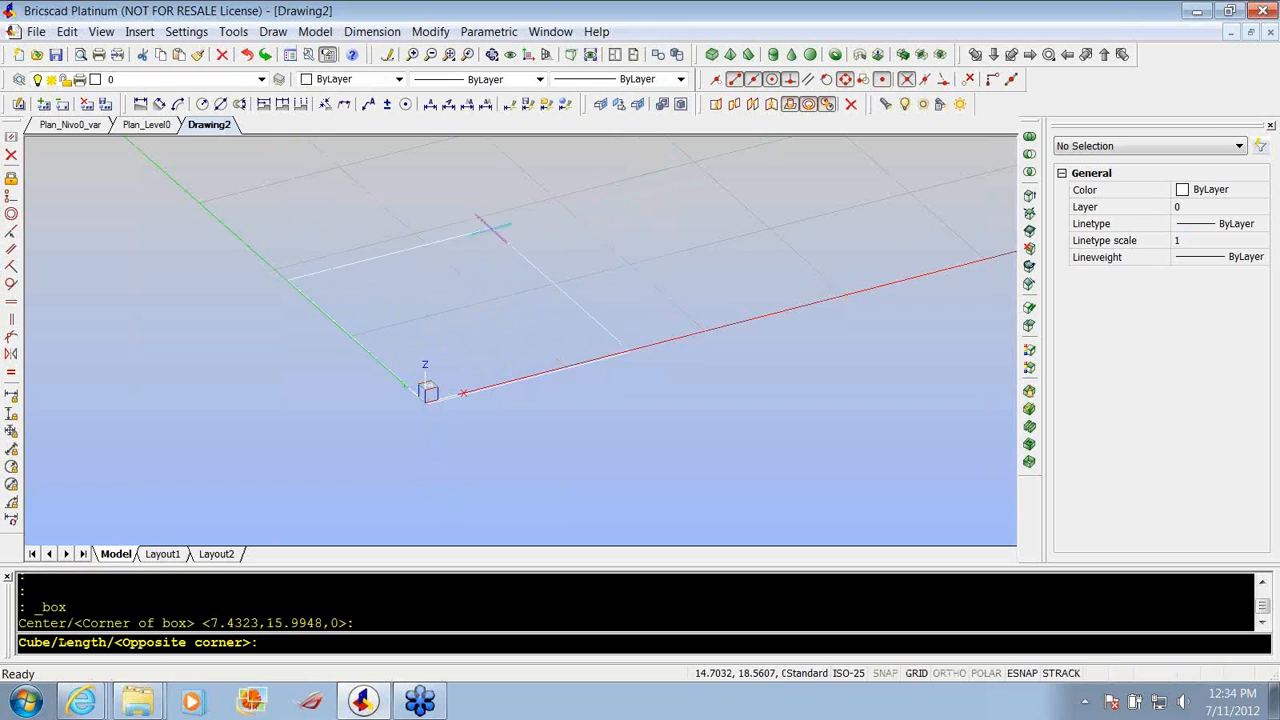
pyautogui.click(492, 203)
pyautogui.scroll(-2, 538, 268)
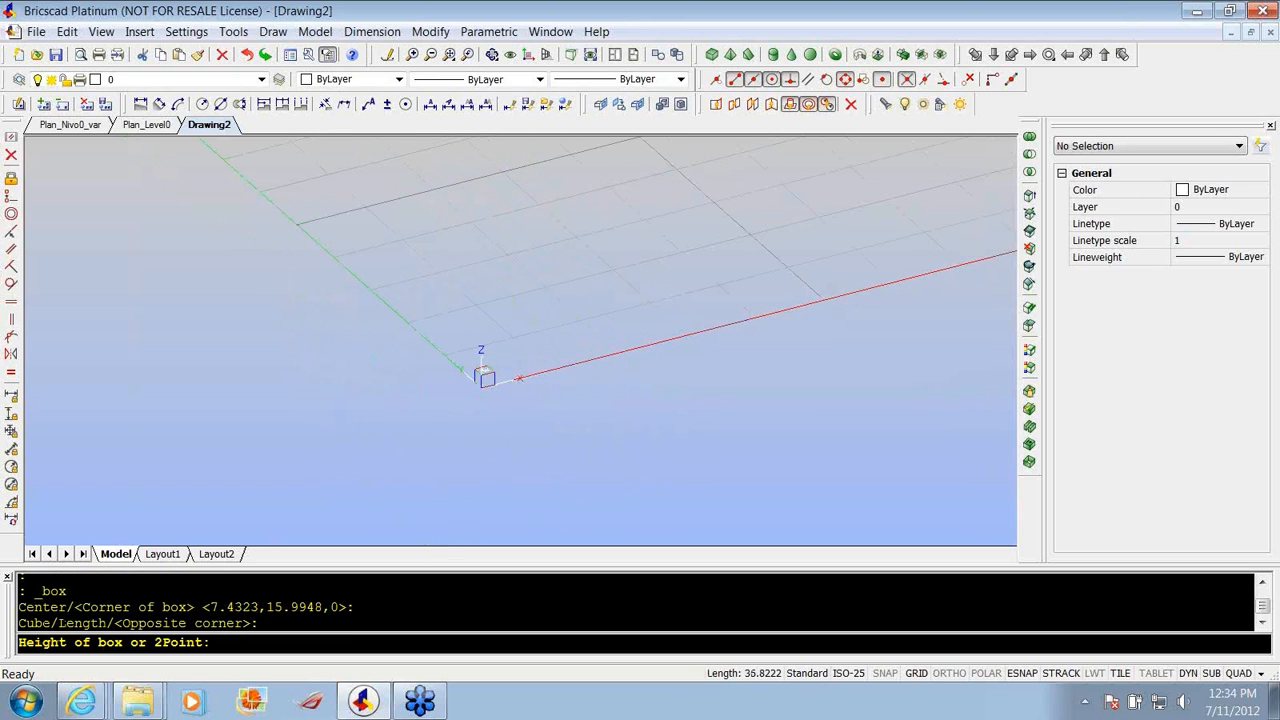
pyautogui.click(524, 196)
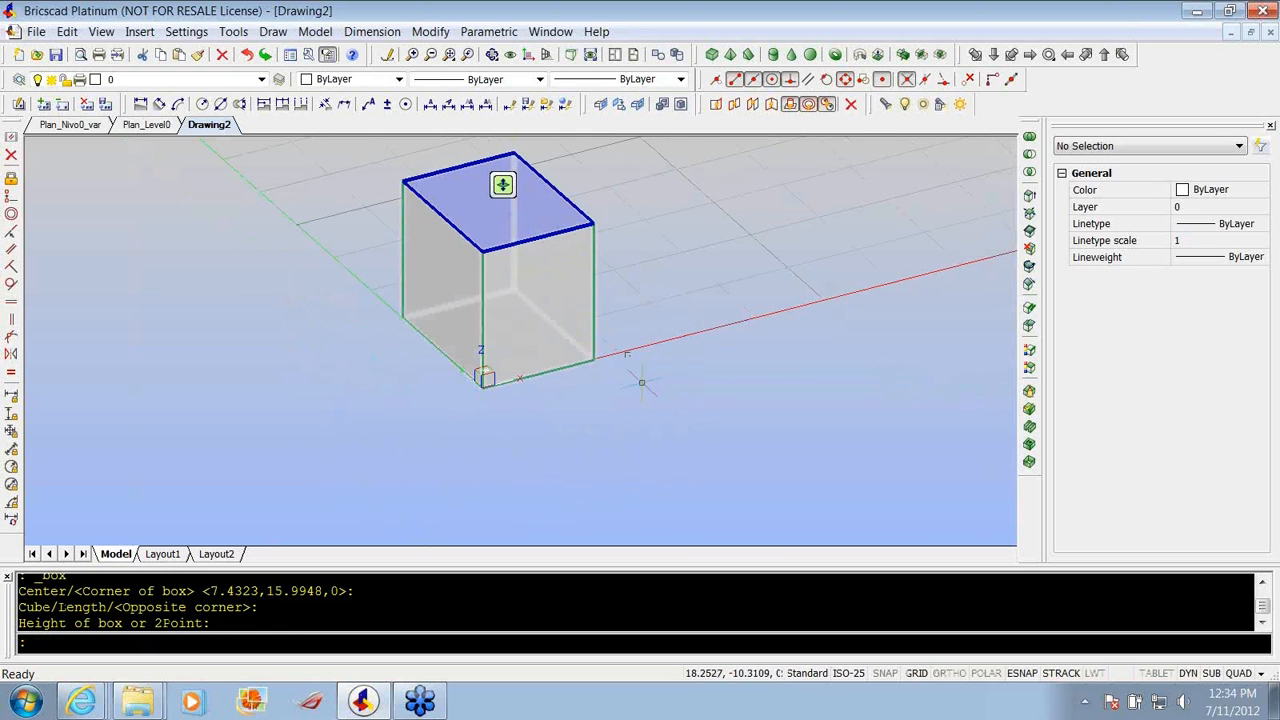
pyautogui.scroll(-2, 638, 430)
pyautogui.scroll(2, 638, 430)
# Push/Pull the box's upper face upward to make the box taller.
pyautogui.moveTo(522, 248)
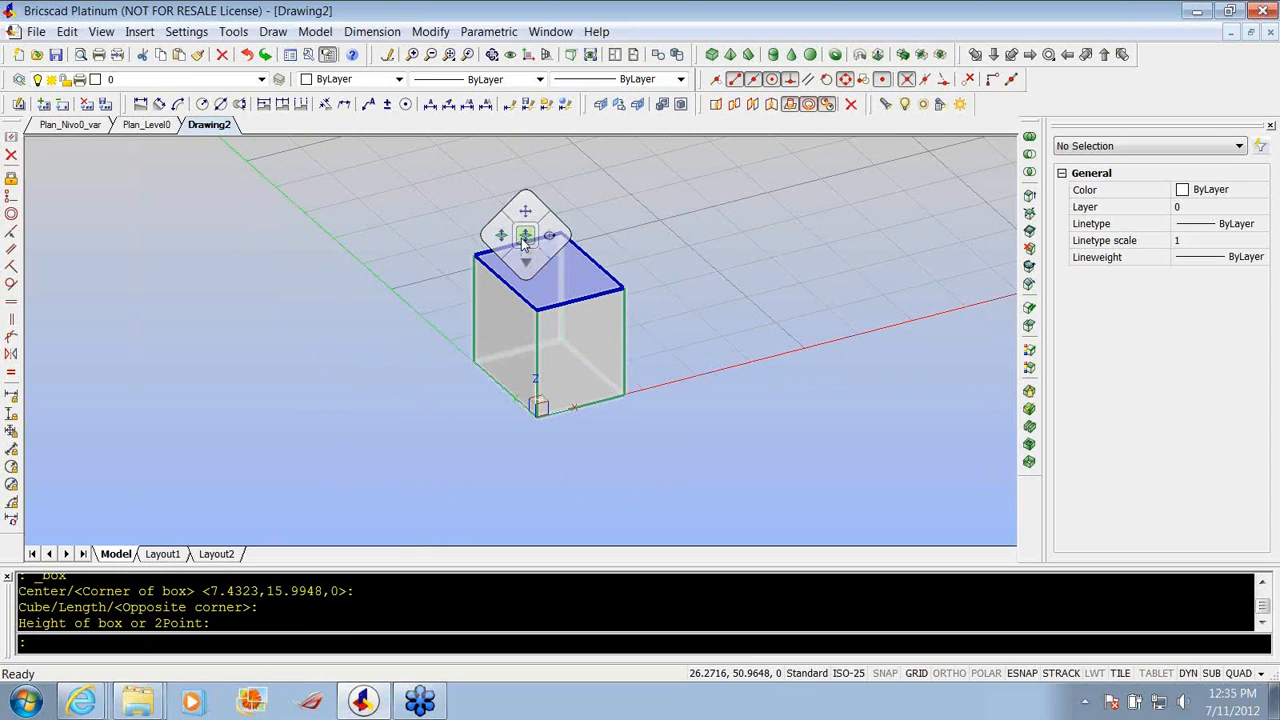
pyautogui.rightClick(520, 256)
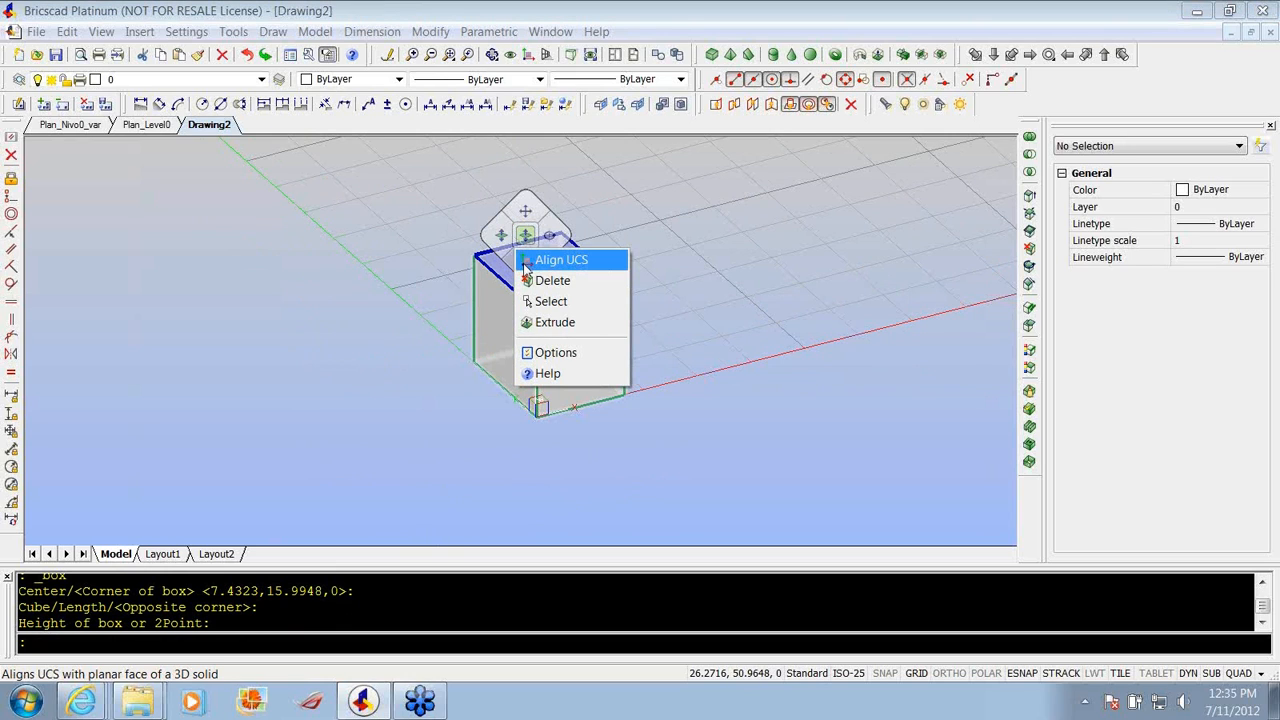
pyautogui.click(532, 237)
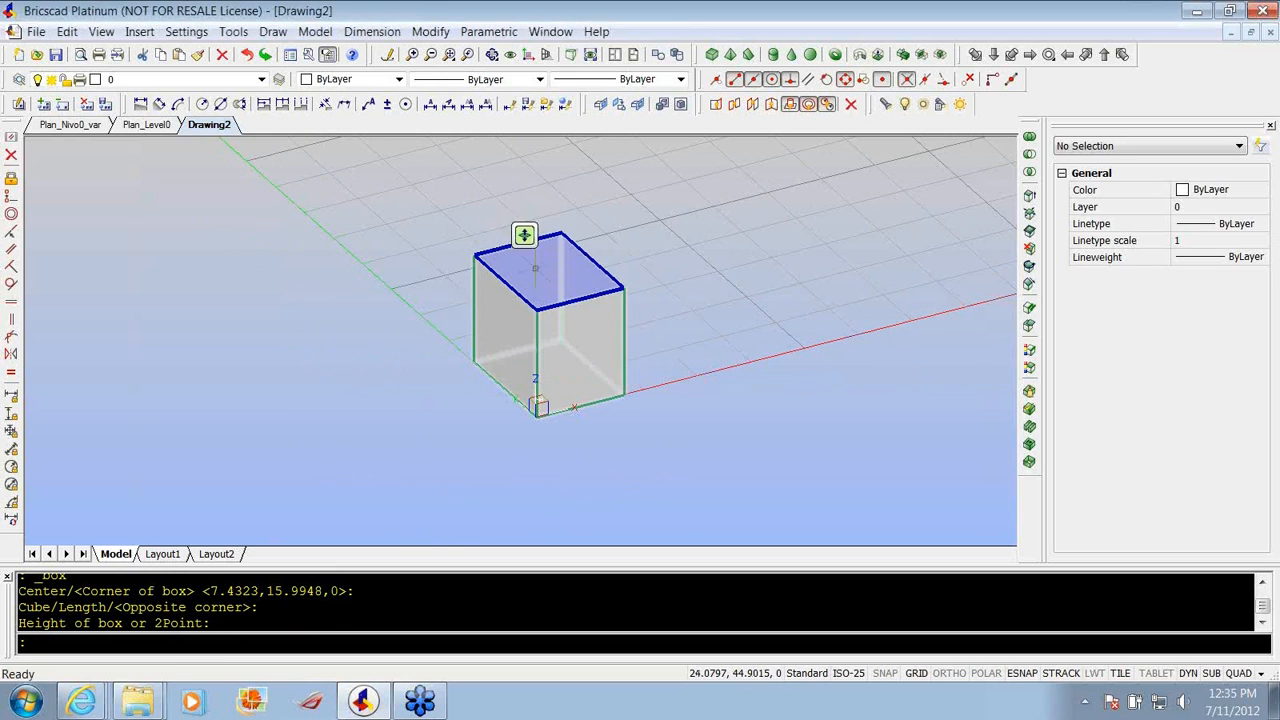
pyautogui.click(524, 235)
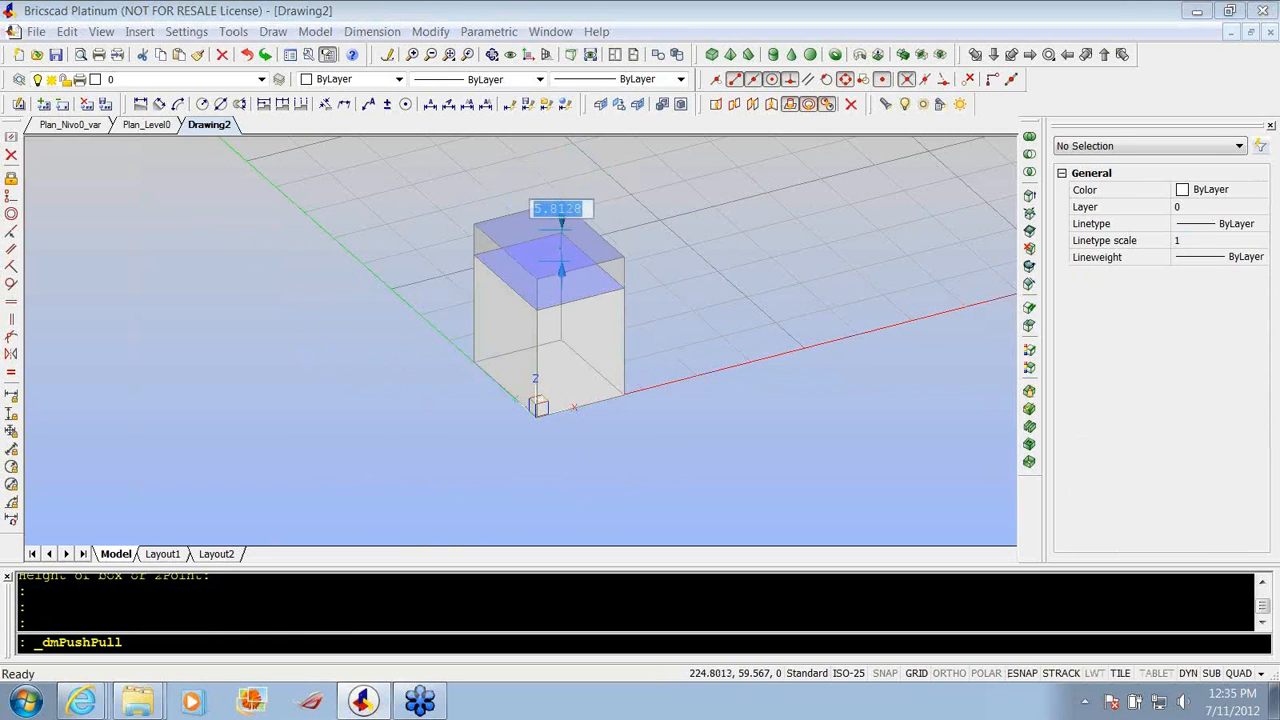
pyautogui.click(561, 250)
pyautogui.click(545, 272)
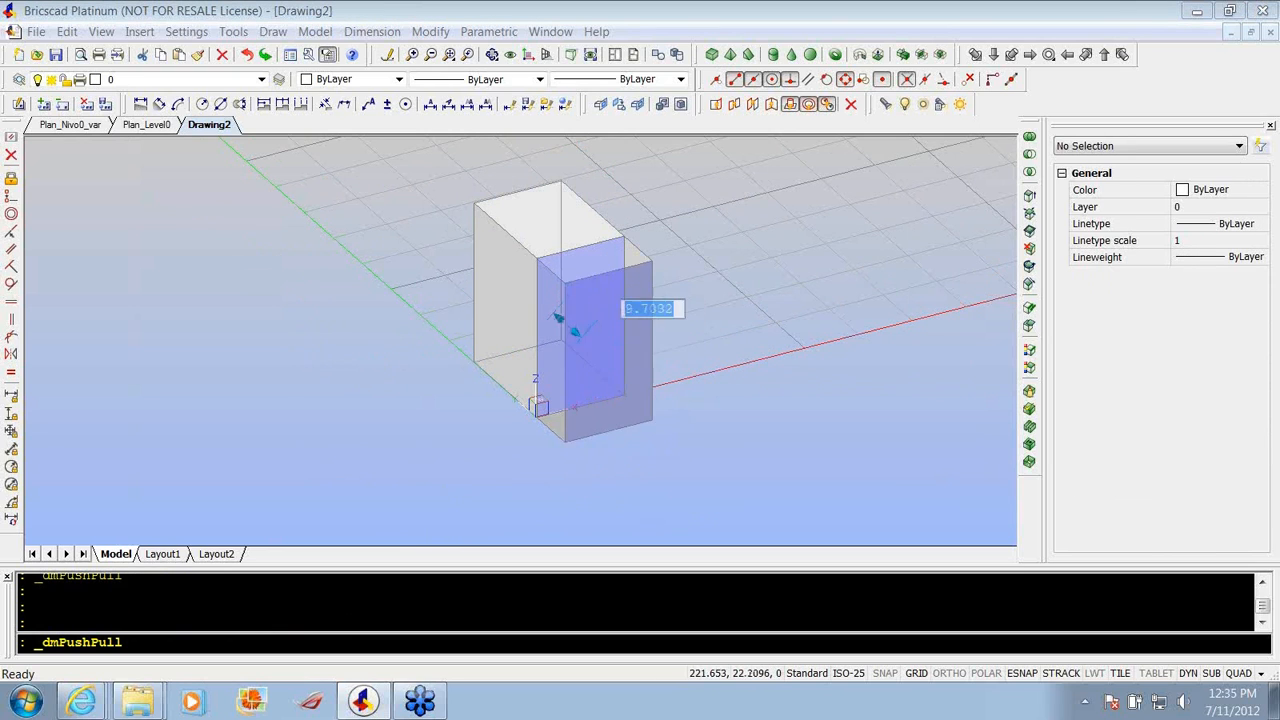
pyautogui.press('Escape')
pyautogui.press('Escape')
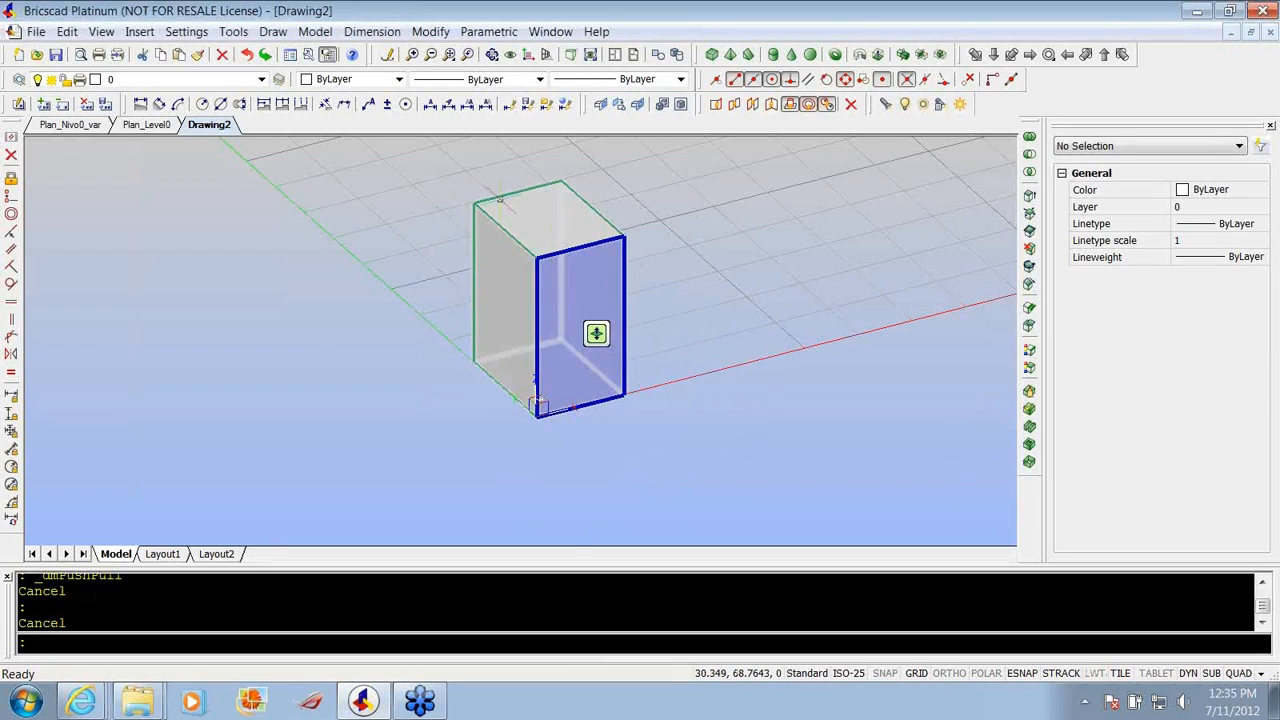
pyautogui.scroll(2, 500, 199)
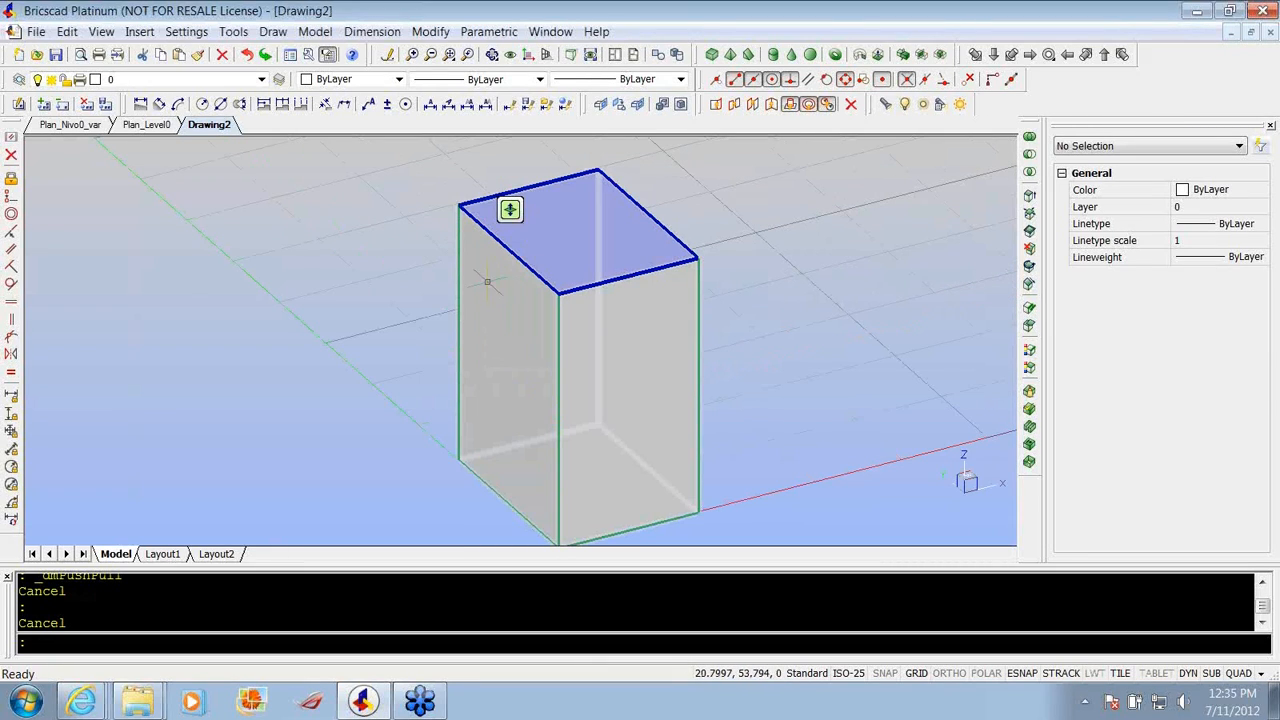
pyautogui.click(523, 218)
pyautogui.press('Escape')
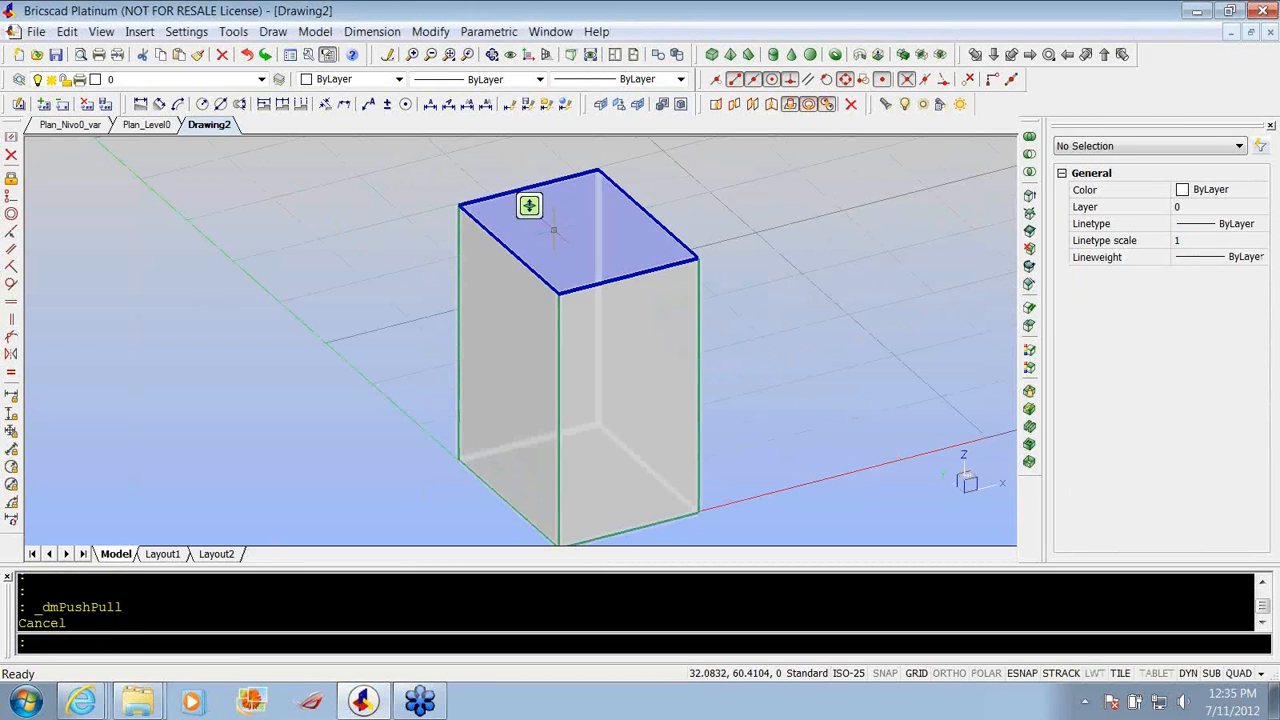
# Align the UCS with the box's upper face.
pyautogui.moveTo(529, 205)
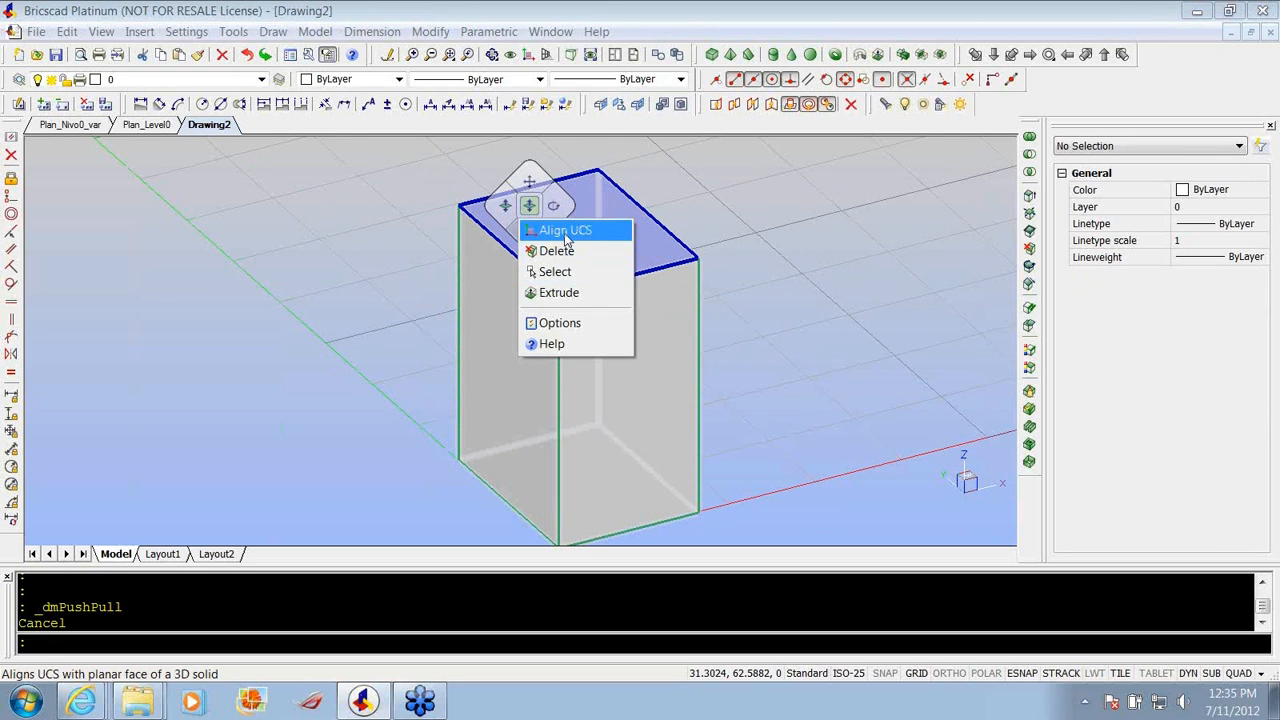
pyautogui.click(564, 230)
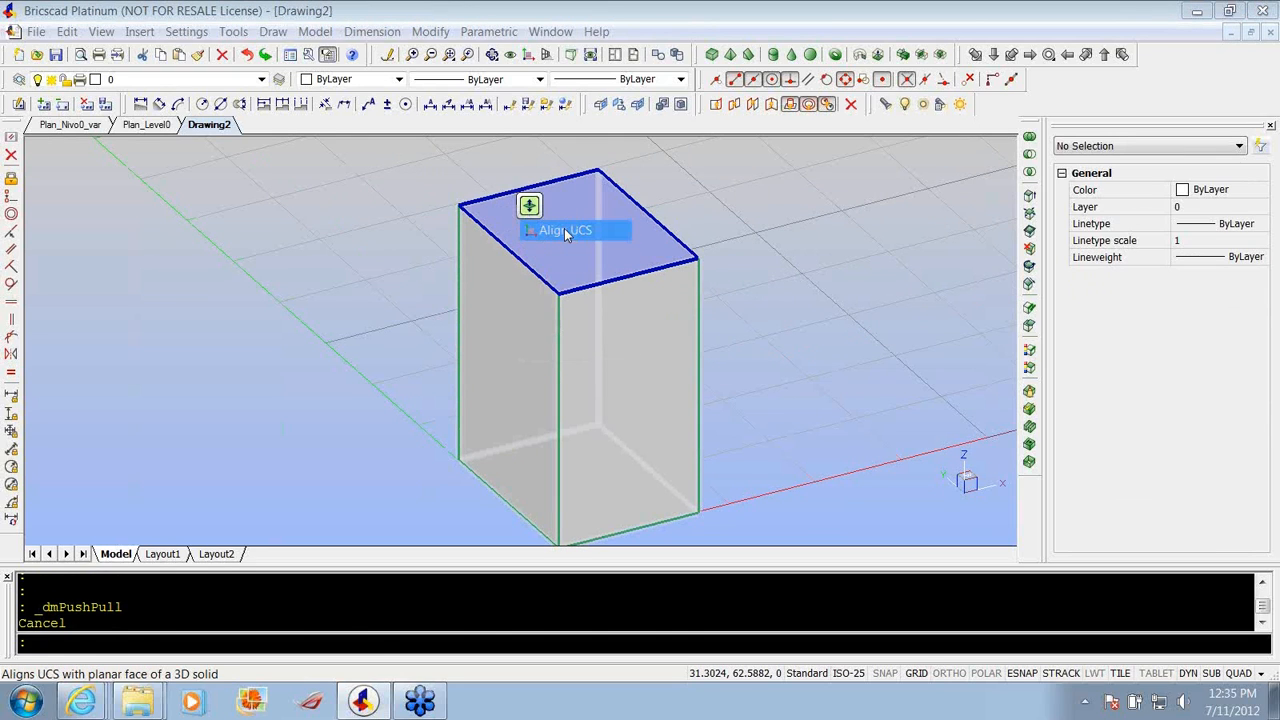
pyautogui.press('Return')
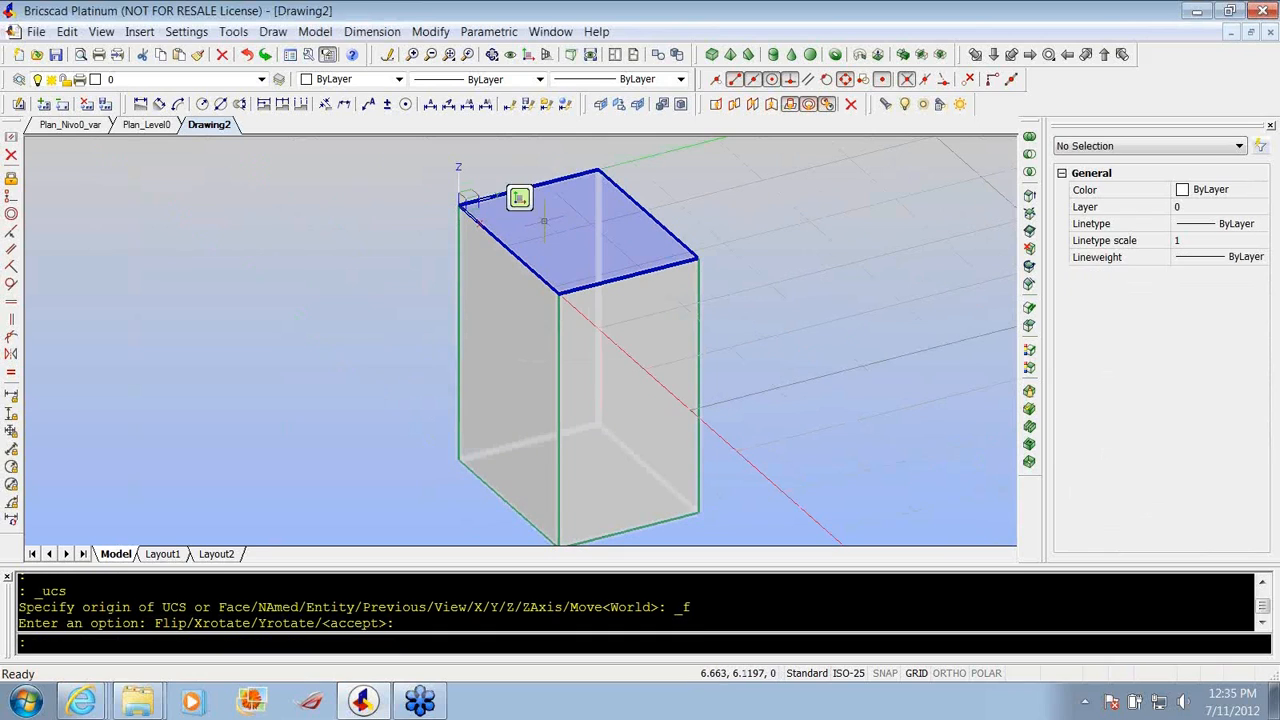
# Draw a cylinder with a radius of about 3 from the box's upper face down past its base.
pyautogui.click(772, 79)
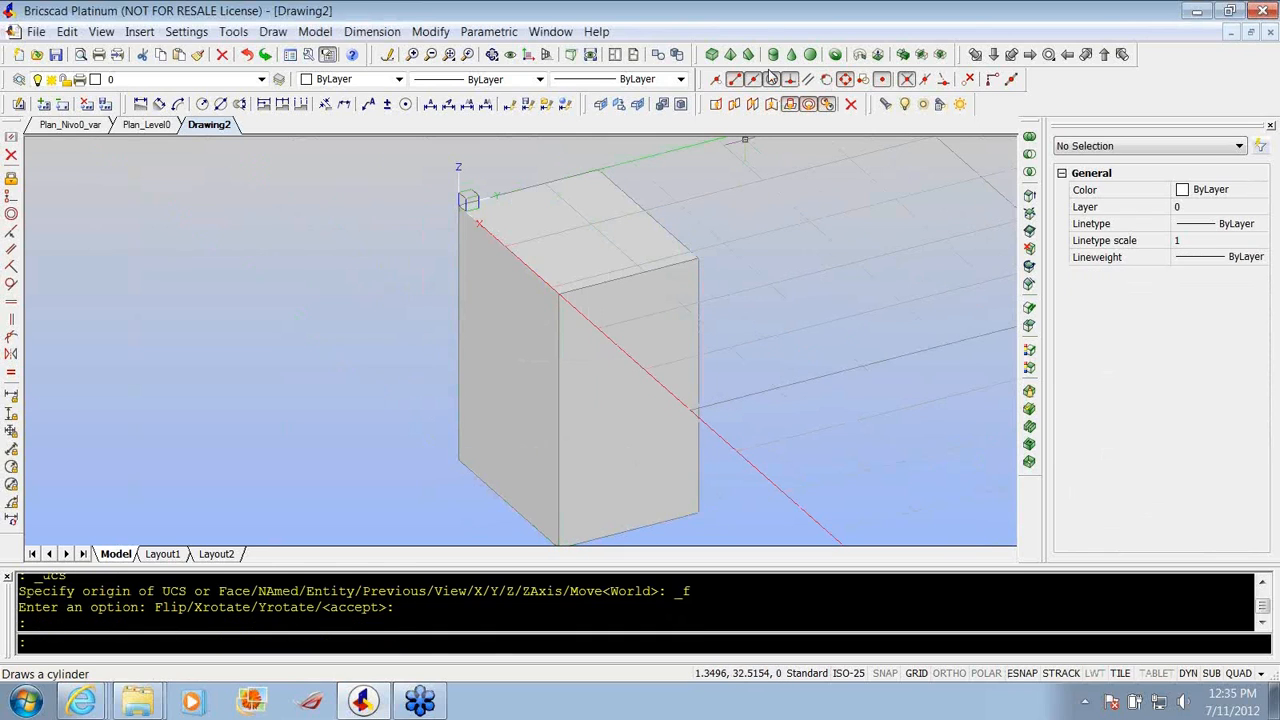
pyautogui.click(551, 215)
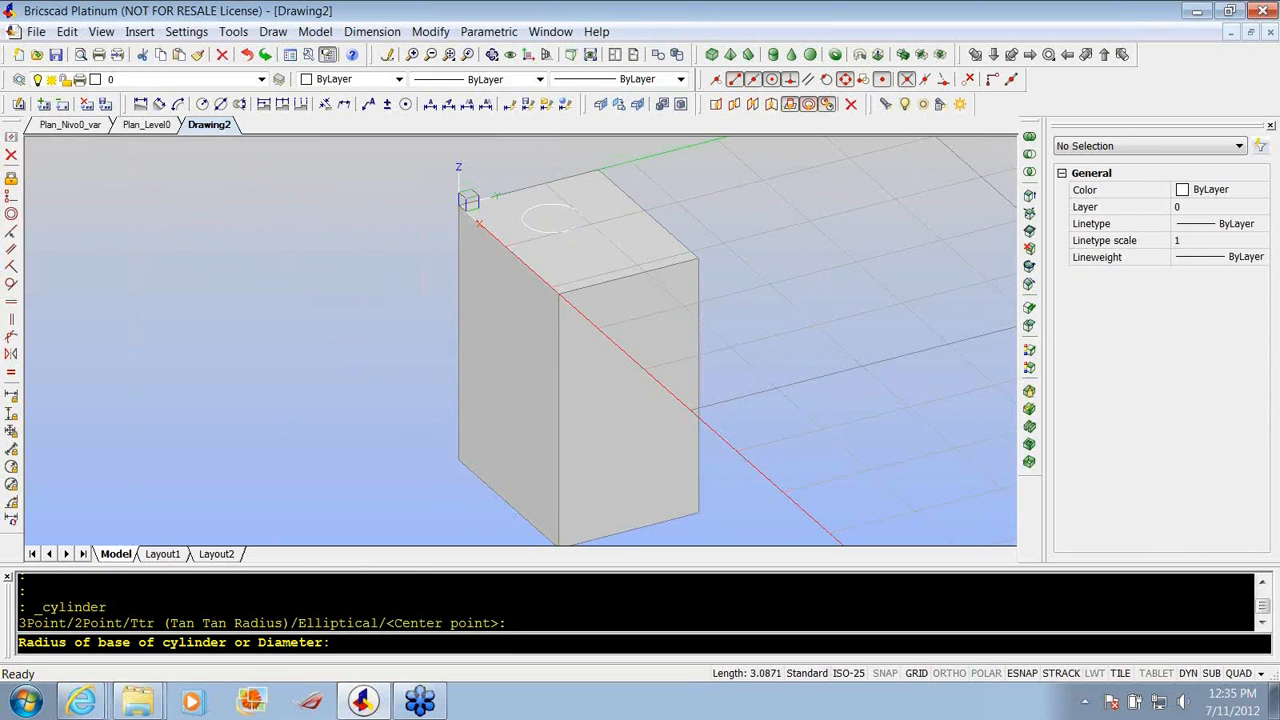
pyautogui.click(572, 230)
pyautogui.scroll(-3, 572, 225)
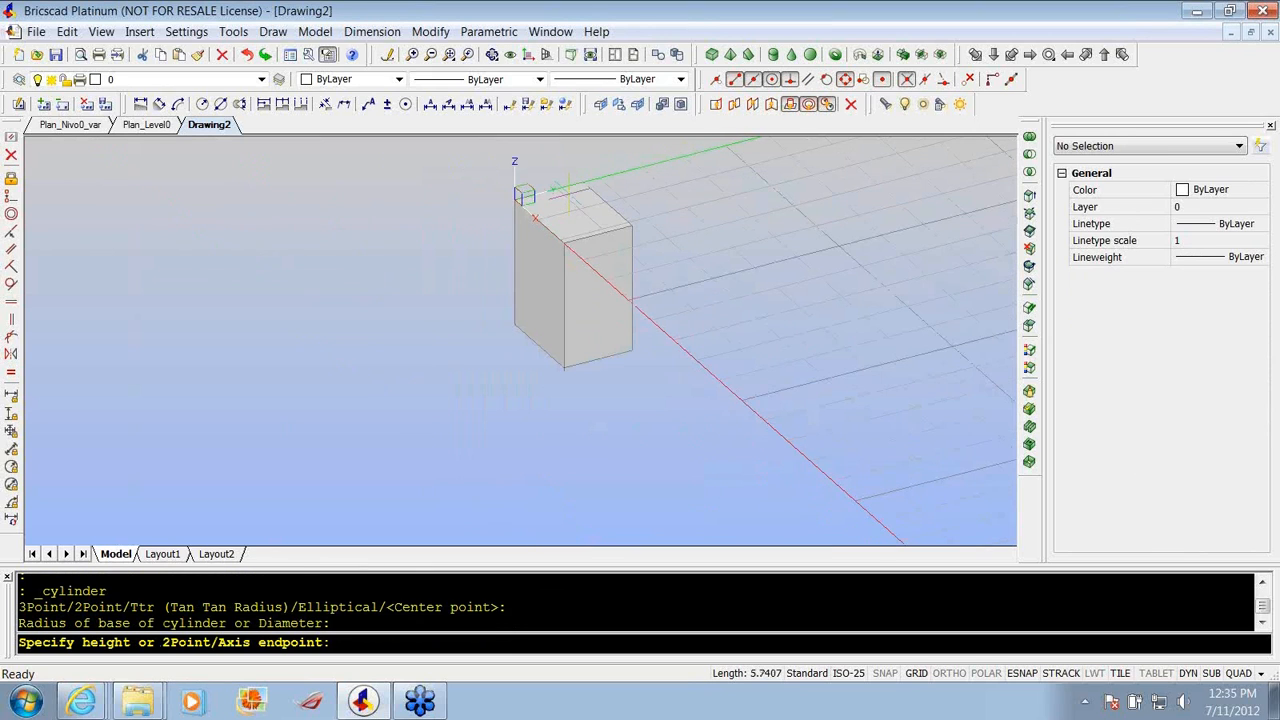
pyautogui.click(563, 388)
pyautogui.press('Return')
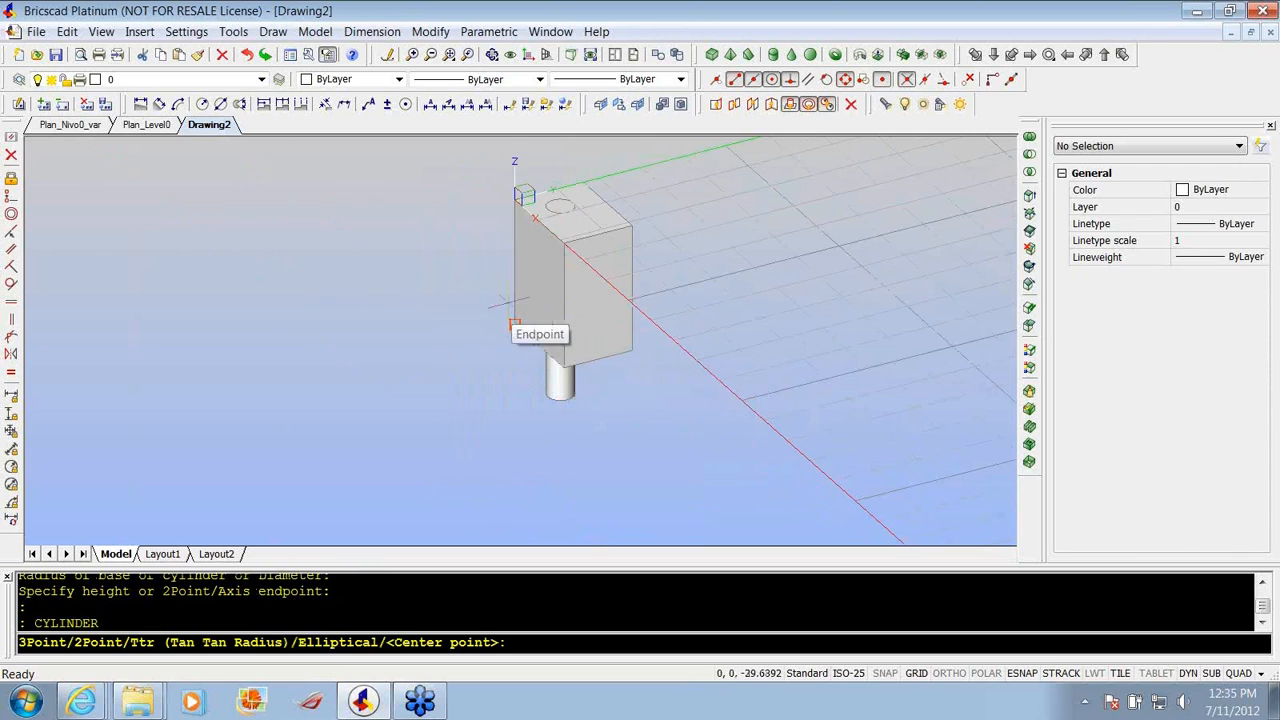
pyautogui.press('Escape')
pyautogui.press('Escape')
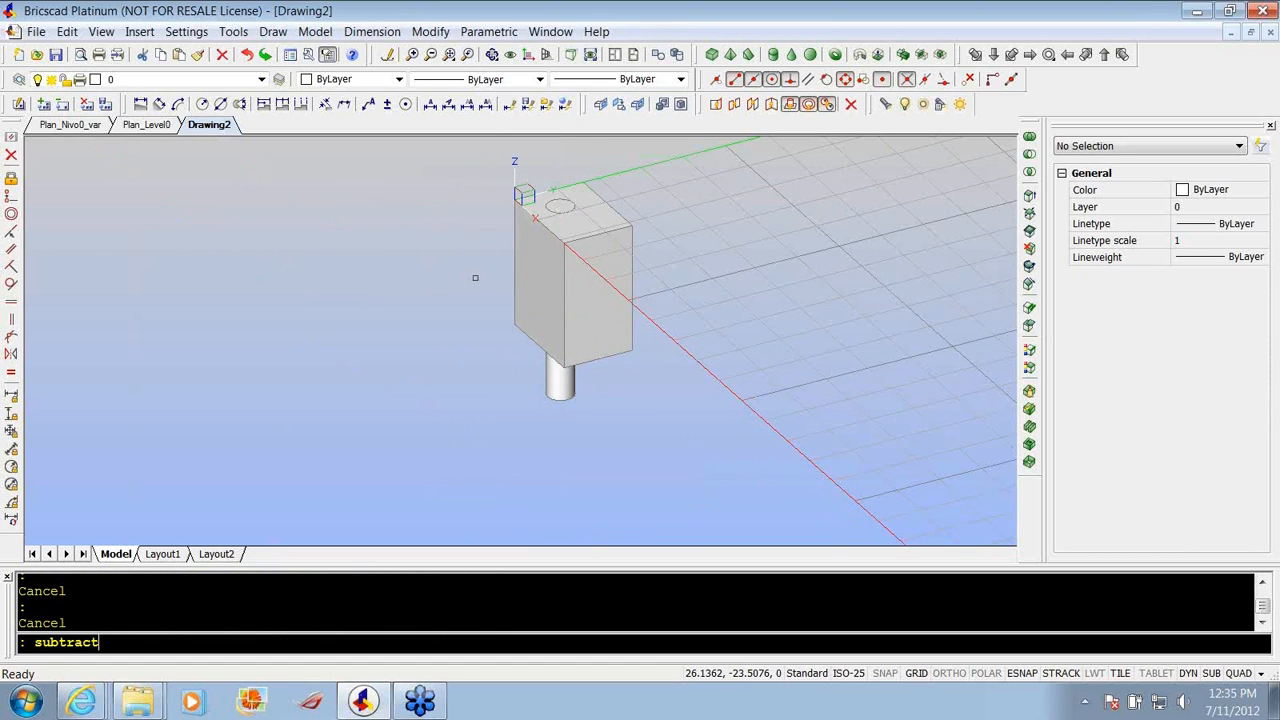
# Subtract the cylinder from the box to cut a through hole.
pyautogui.press('Return')
pyautogui.click(522, 331)
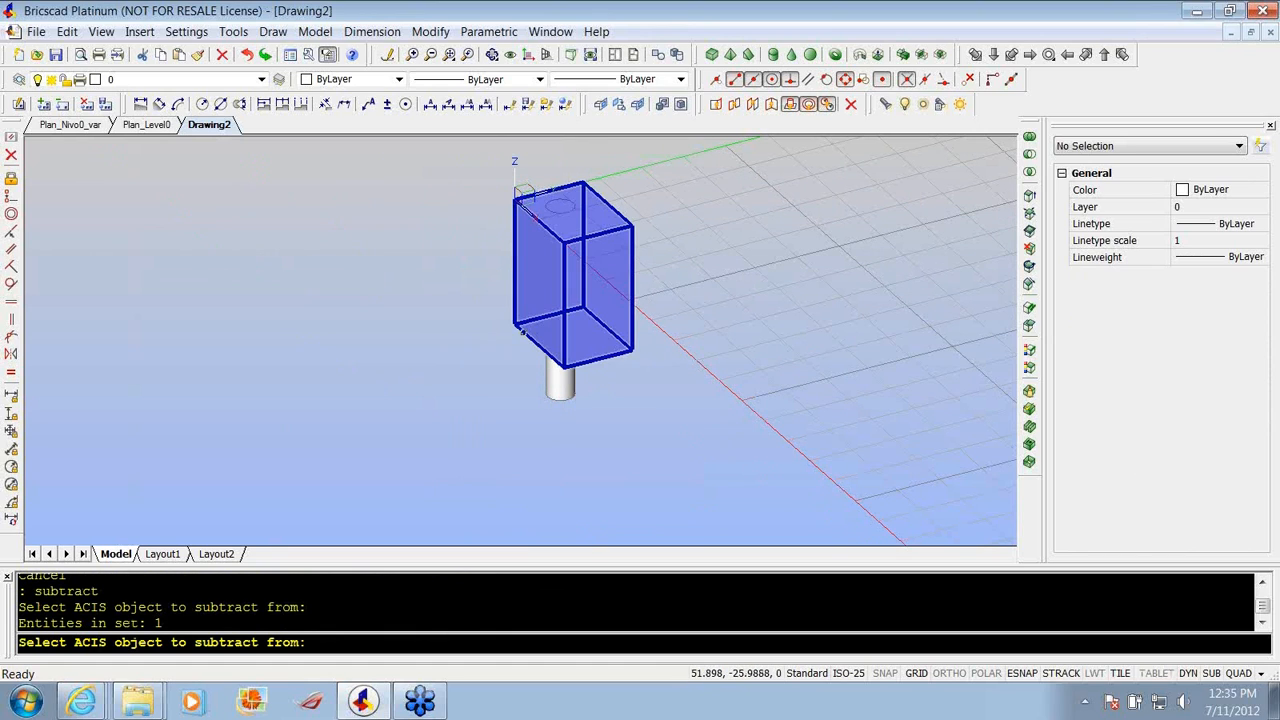
pyautogui.press('Return')
pyautogui.click(560, 385)
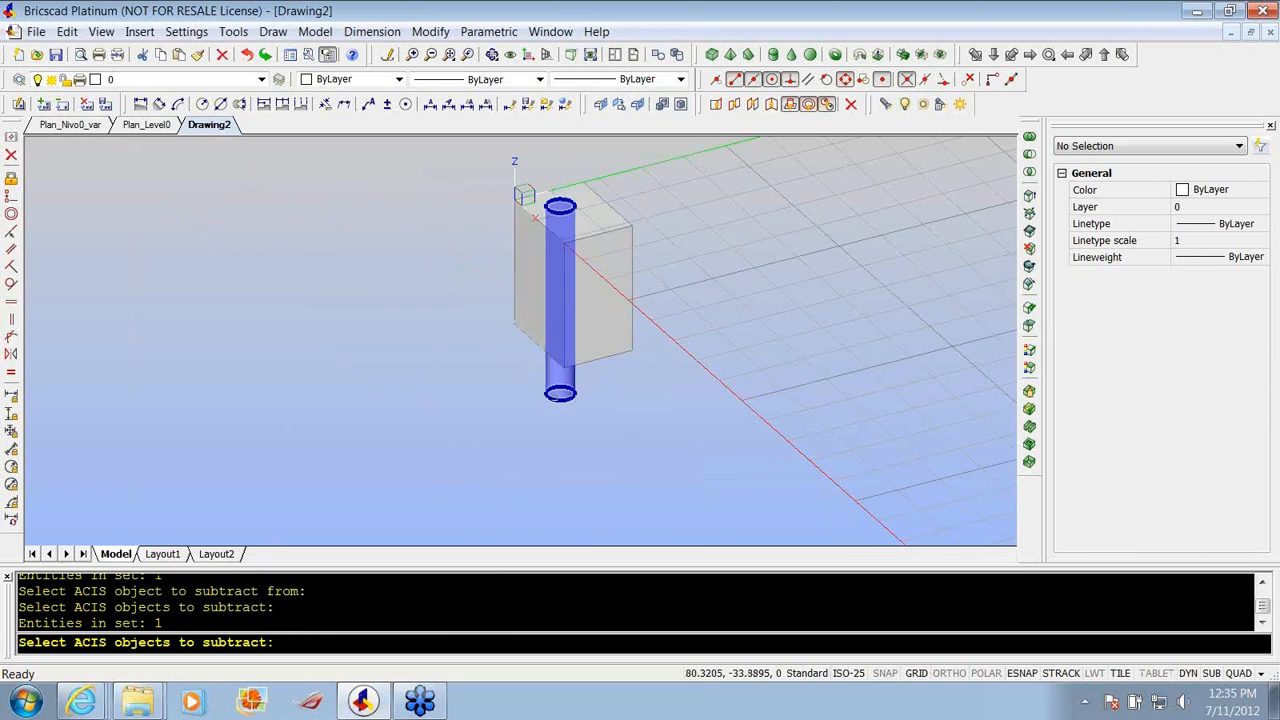
pyautogui.press('Return')
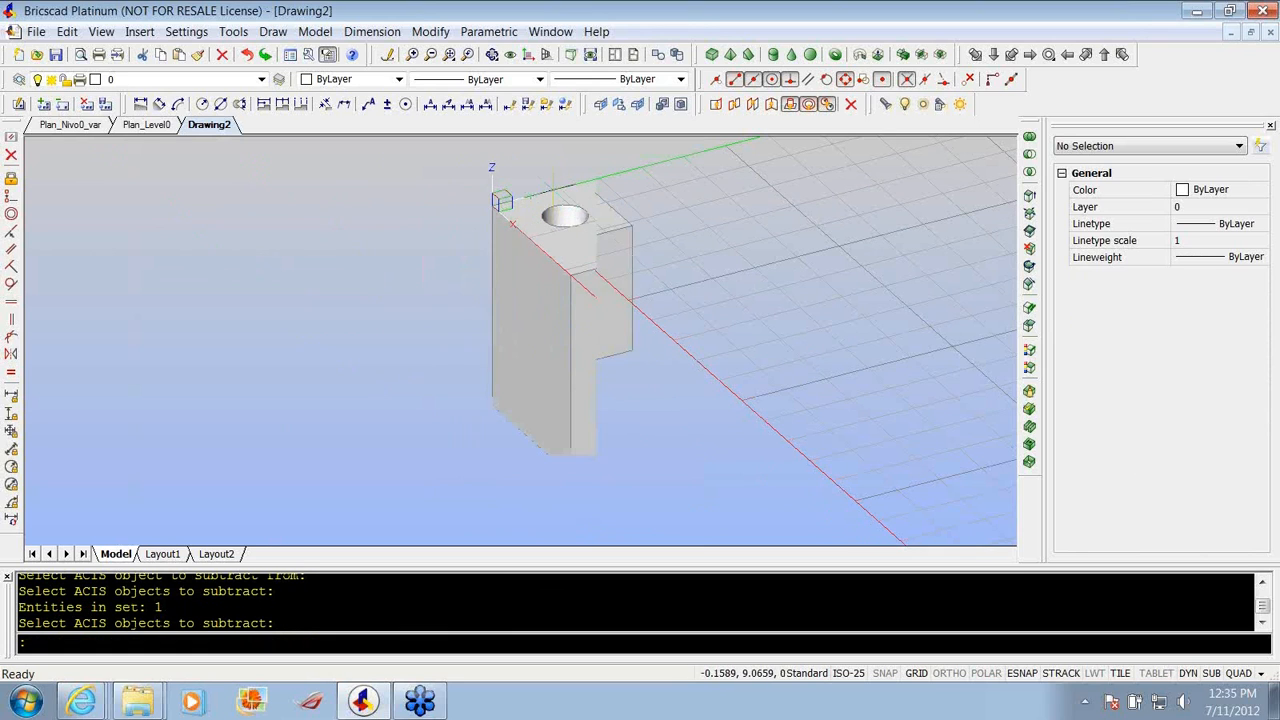
# Fillet the upper edge of the hole with a freehand radius.
pyautogui.scroll(5, 538, 217)
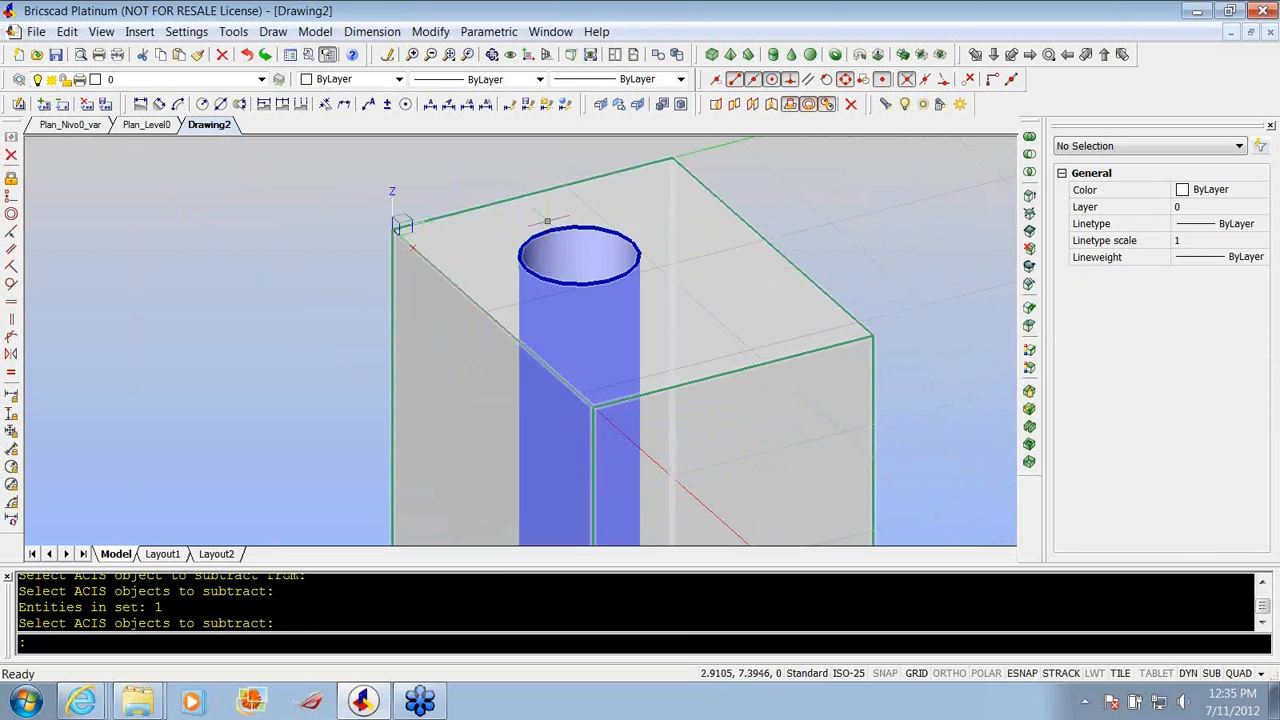
pyautogui.scroll(-2, 538, 217)
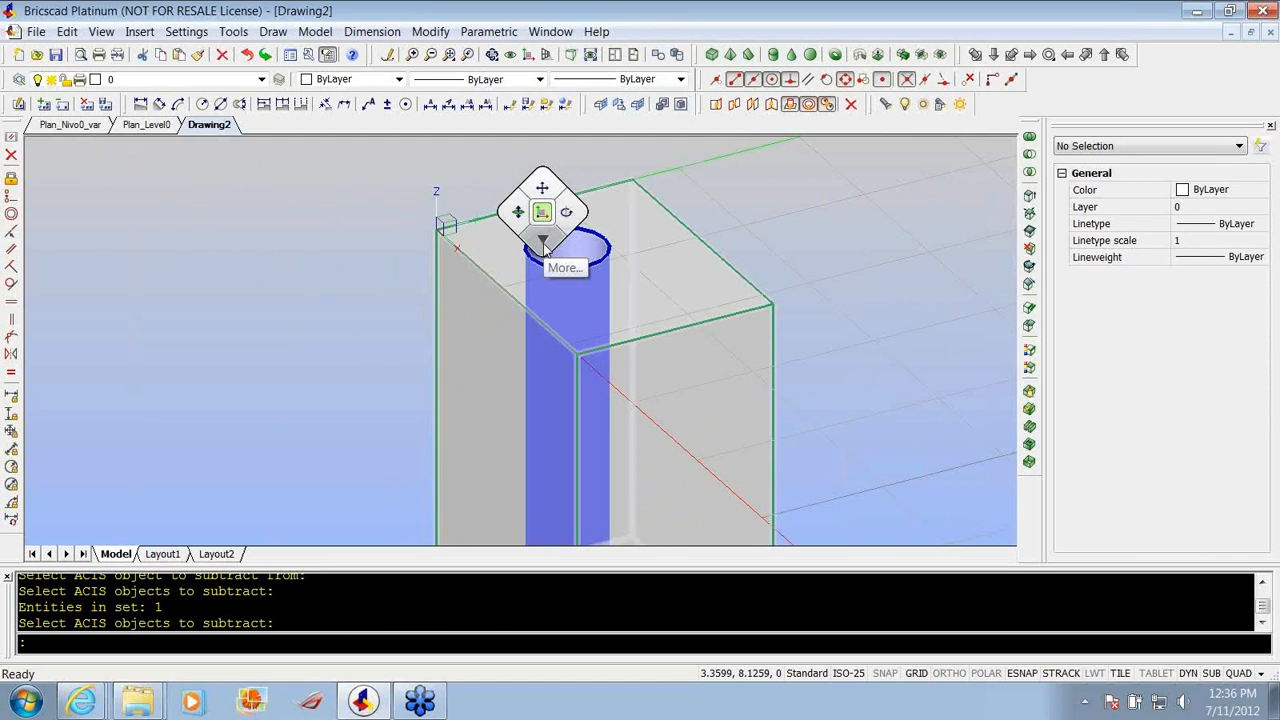
pyautogui.moveTo(585, 232)
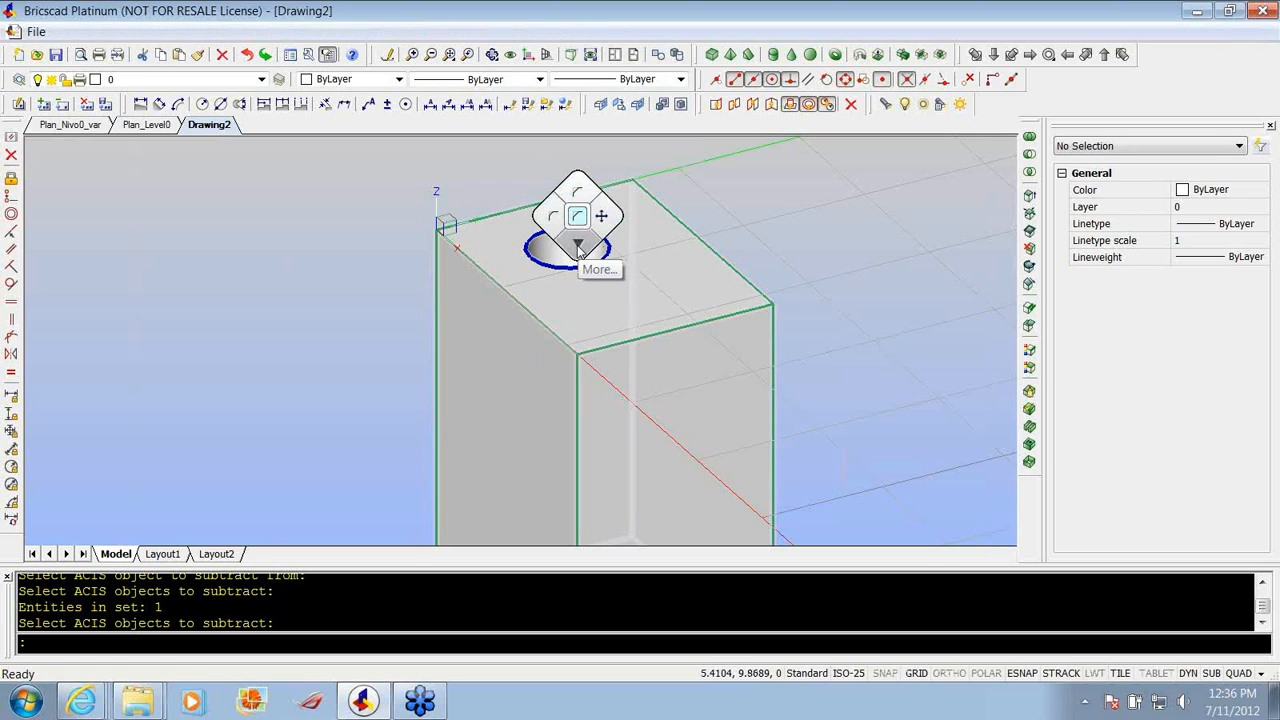
pyautogui.click(577, 216)
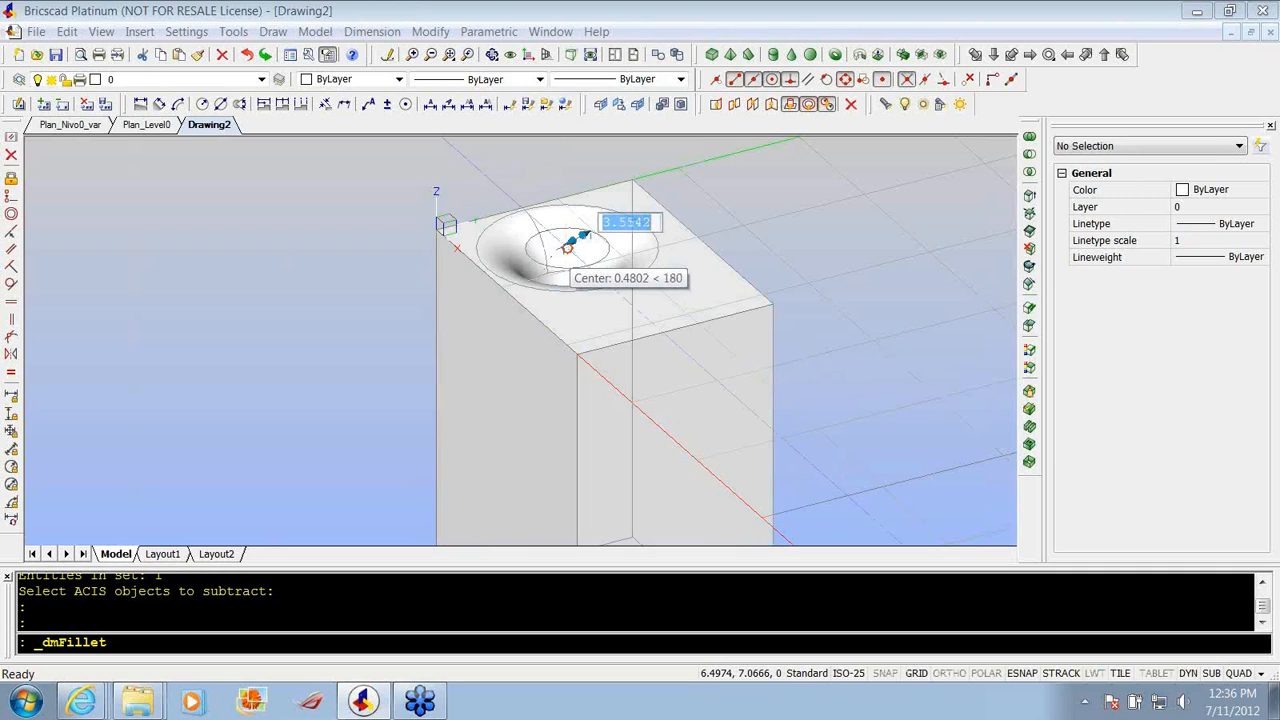
pyautogui.click(567, 247)
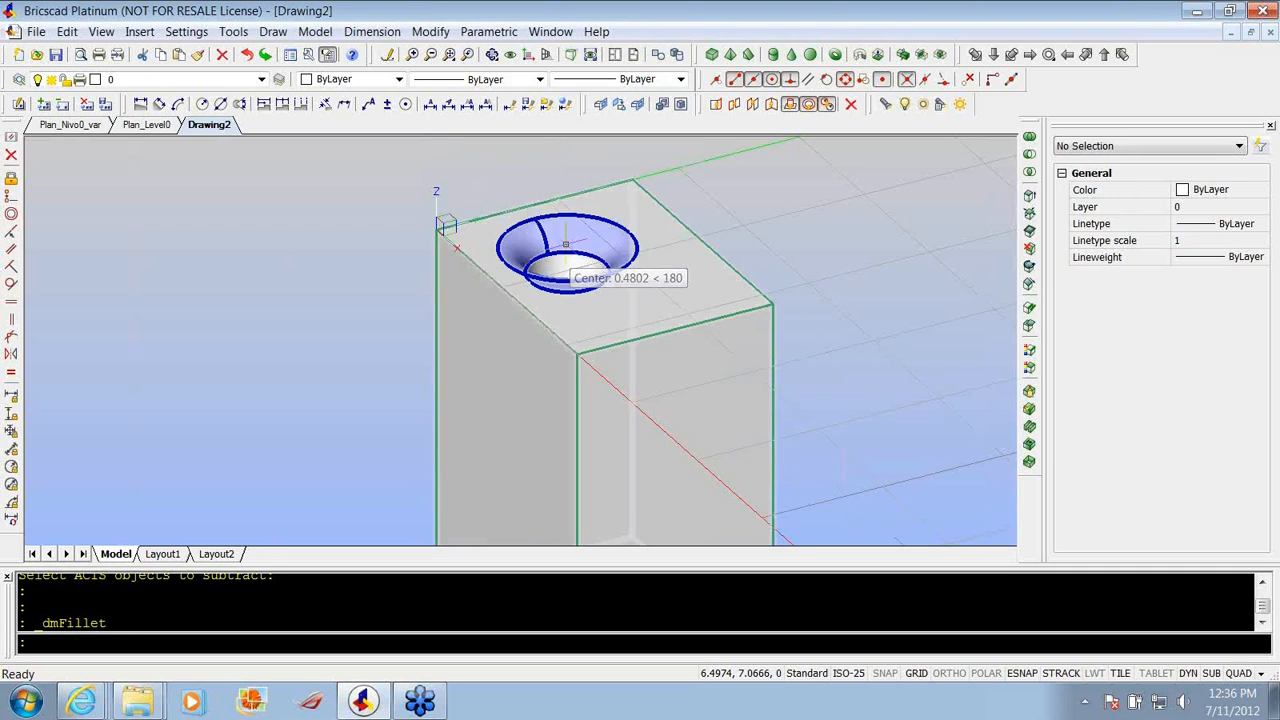
pyautogui.scroll(-3, 568, 235)
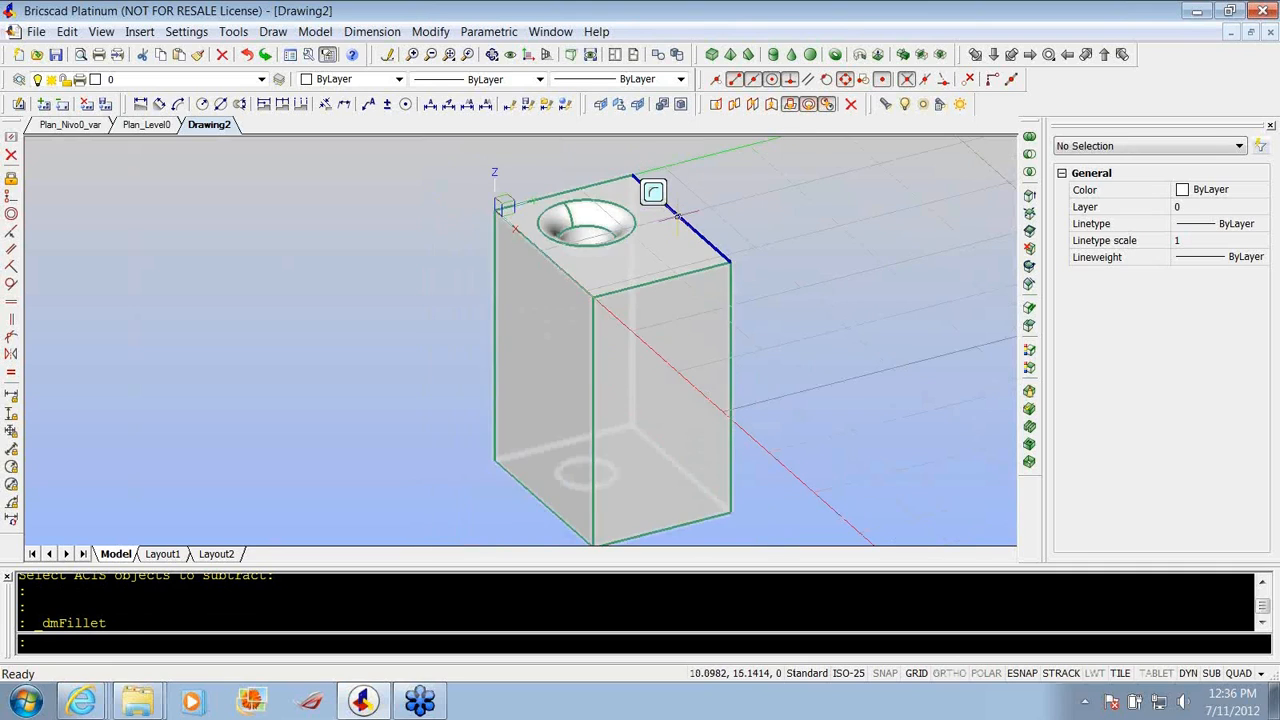
pyautogui.scroll(3, 738, 304)
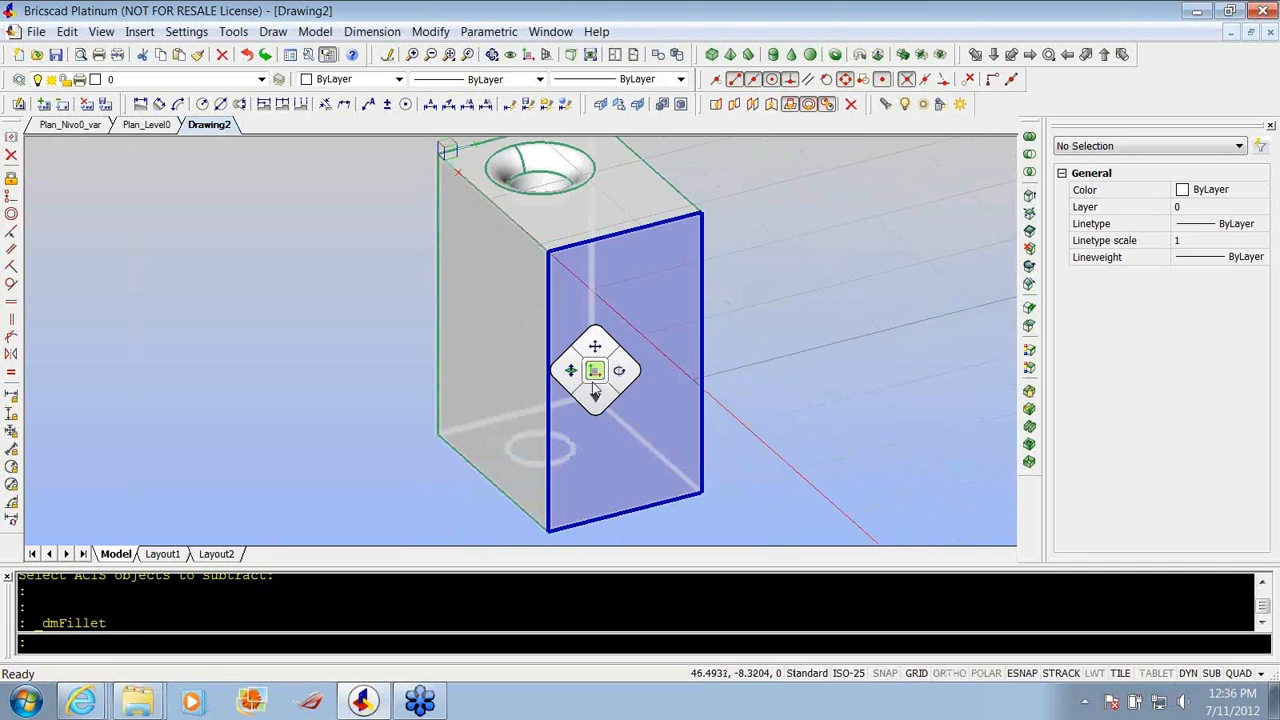
pyautogui.moveTo(595, 395)
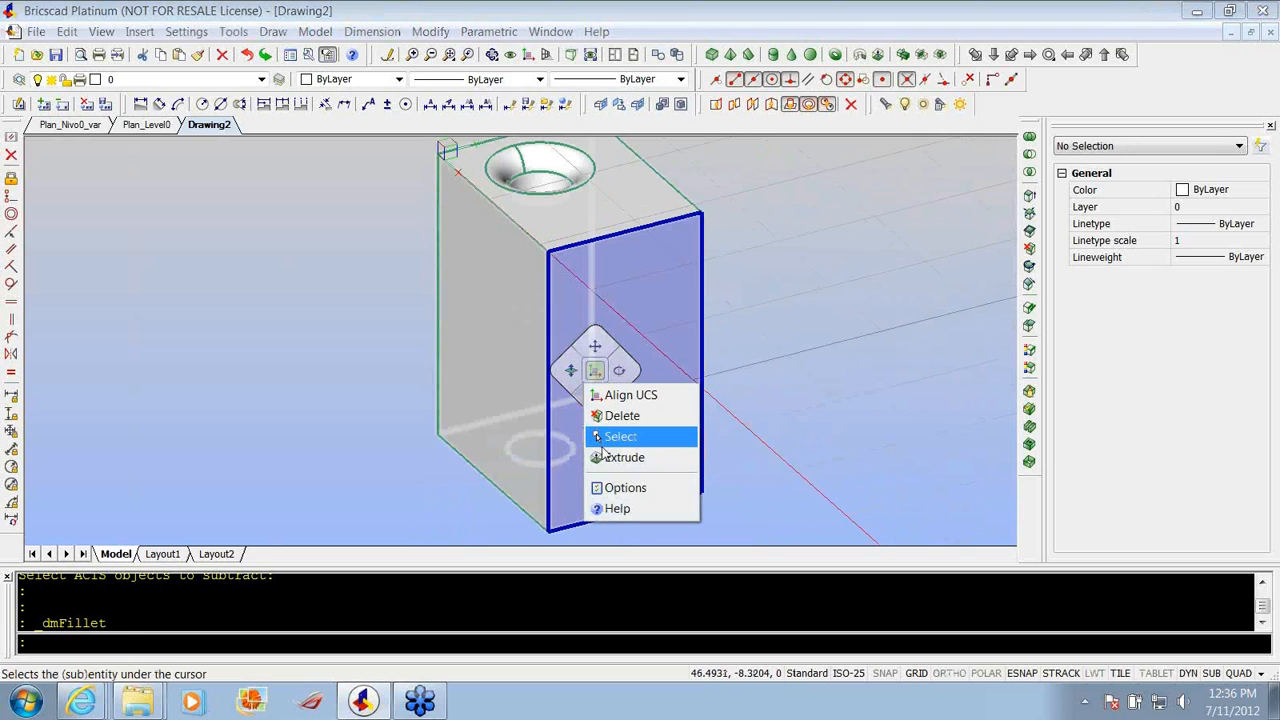
pyautogui.click(594, 370)
pyautogui.scroll(-2, 563, 344)
pyautogui.click(609, 378)
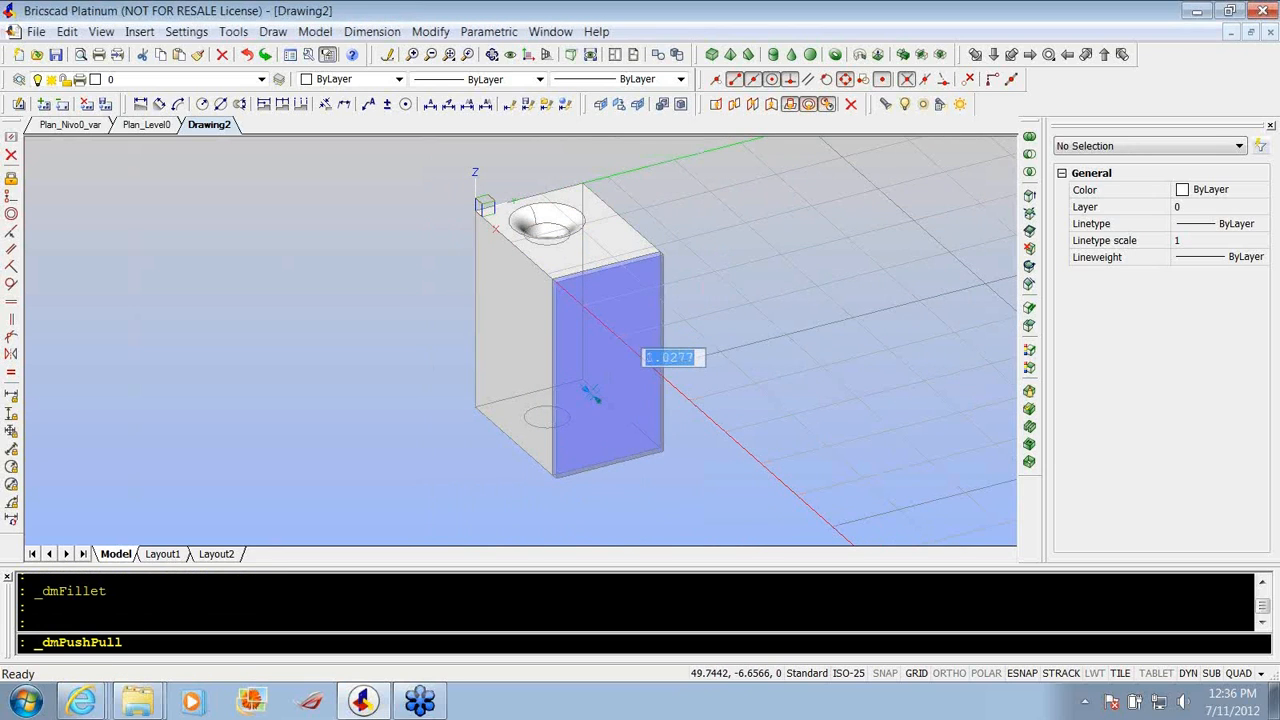
pyautogui.press('Escape')
# Open the recent drawing Bracket.dwg.
pyautogui.click(38, 32)
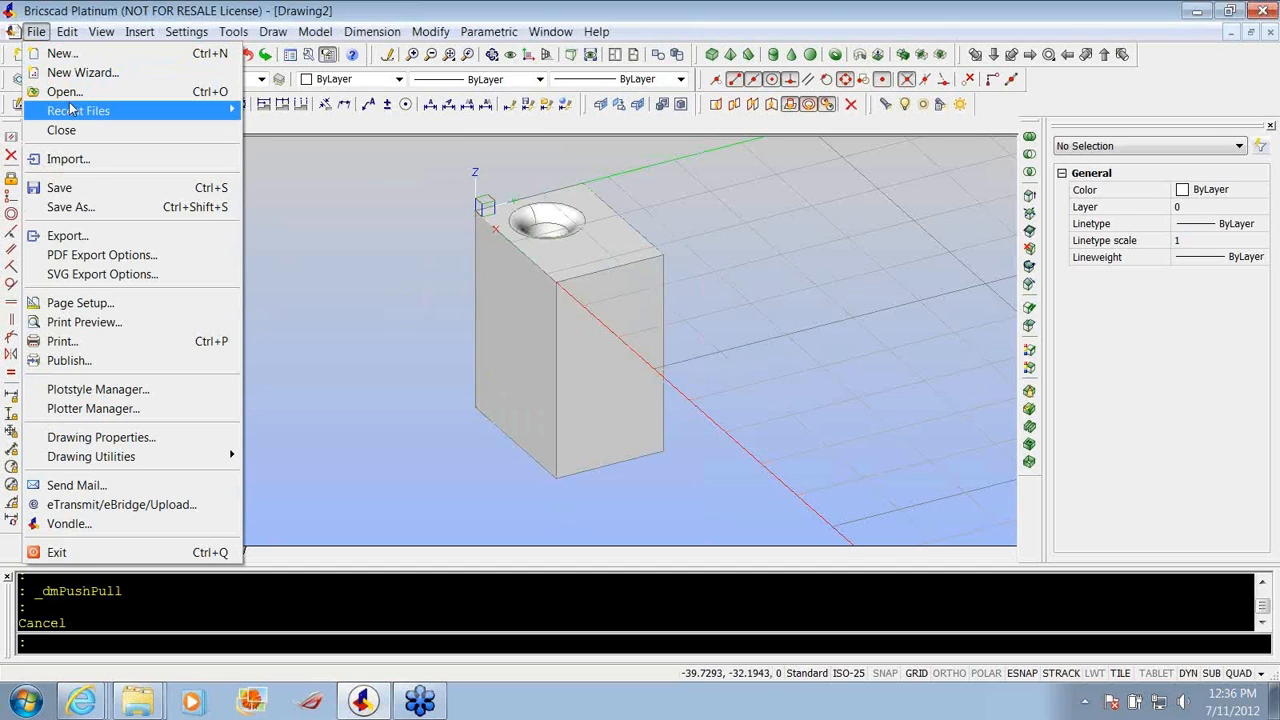
pyautogui.moveTo(70, 102)
pyautogui.click(460, 188)
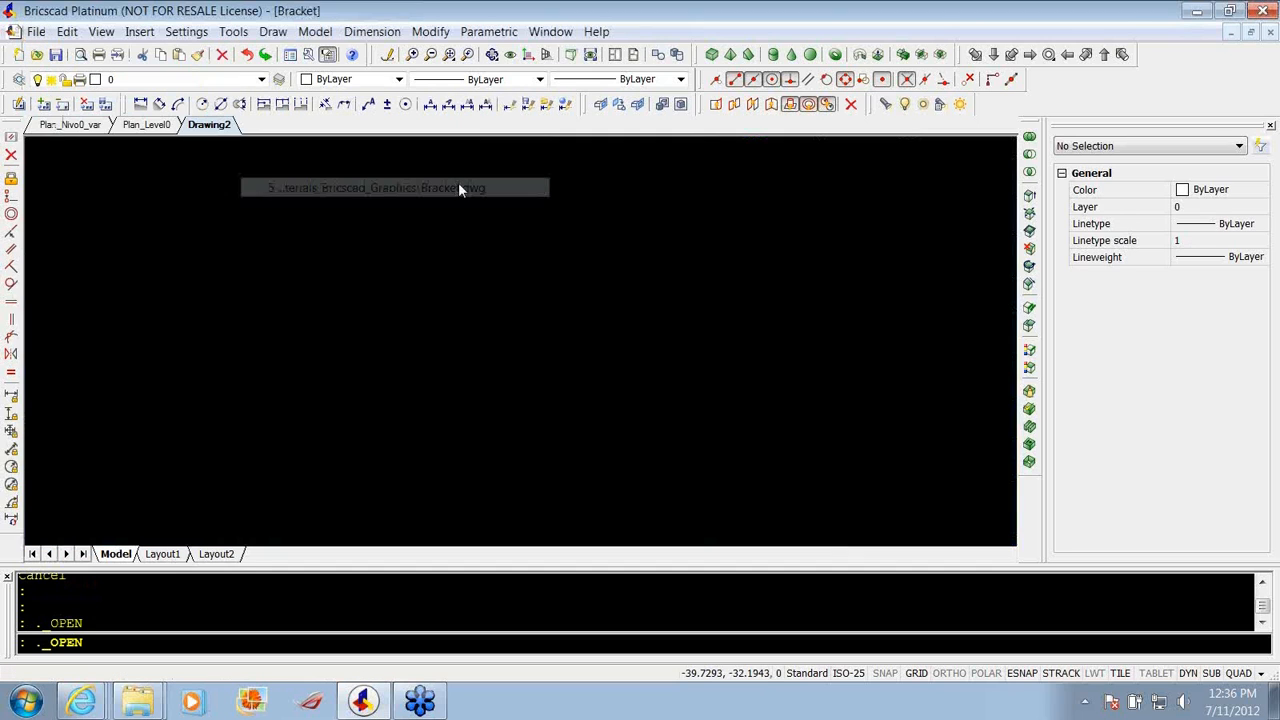
# Push/Pull the upper ring face of the bracket's tube upward by about 0.02.
pyautogui.scroll(3, 557, 274)
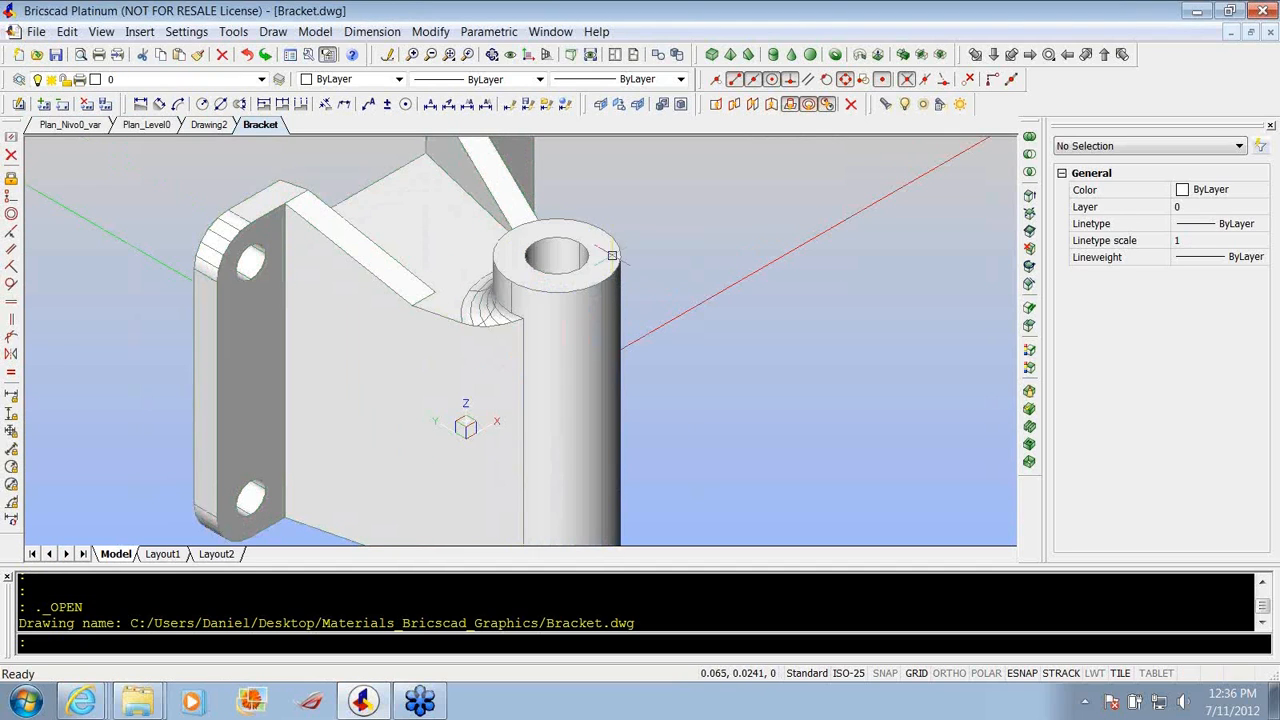
pyautogui.moveTo(600, 255)
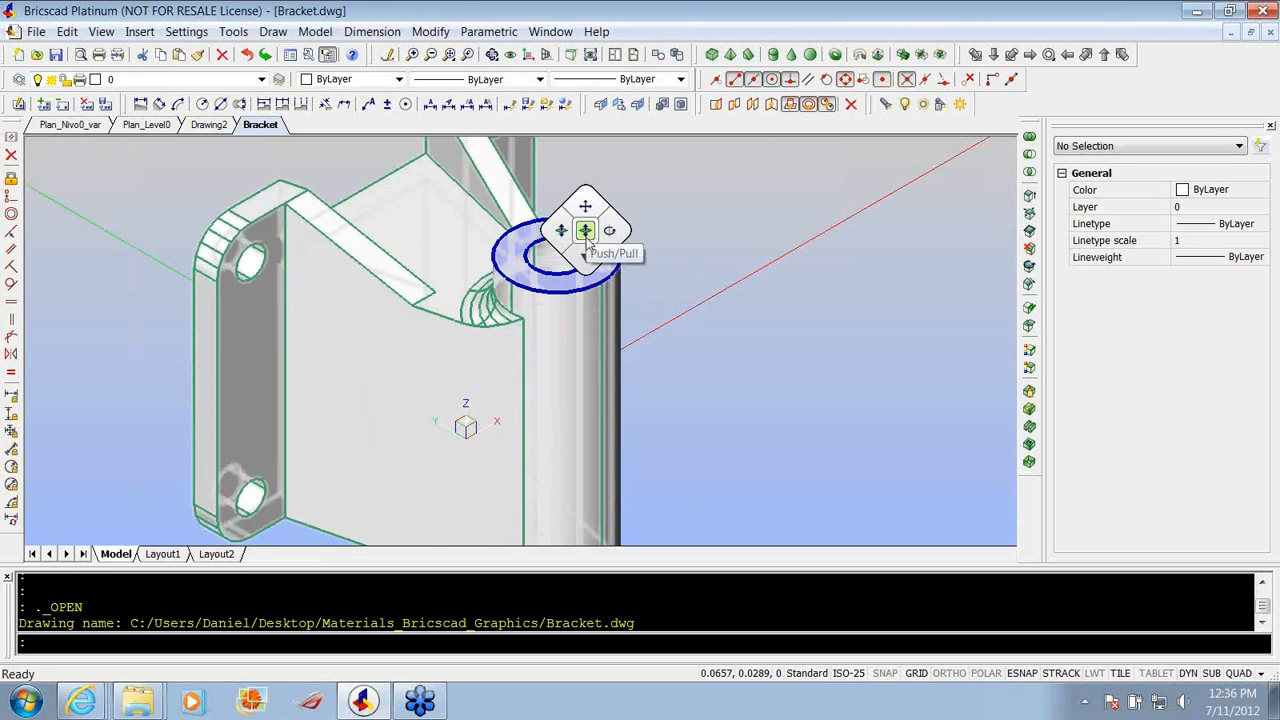
pyautogui.click(587, 238)
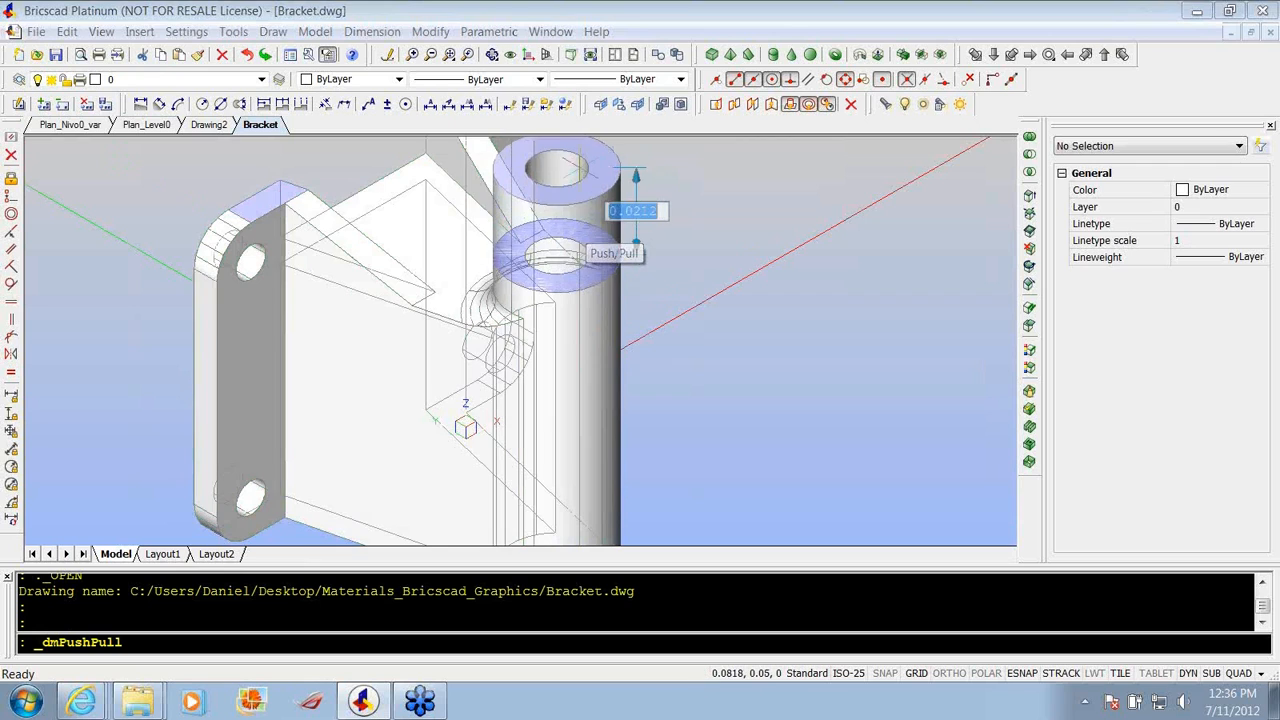
pyautogui.click(580, 168)
# Fillet the outer upper edge of the bracket's tube with a radius of about 0.01.
pyautogui.scroll(-2, 577, 288)
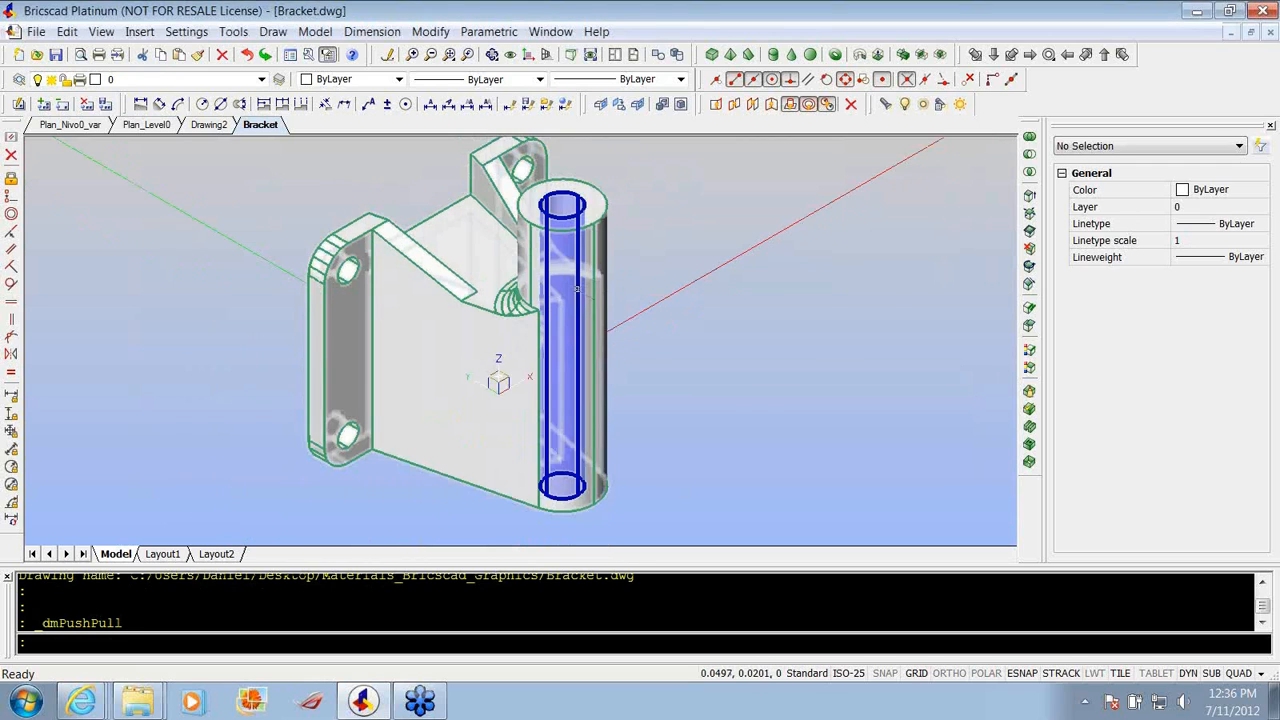
pyautogui.scroll(2, 577, 167)
pyautogui.moveTo(588, 199)
pyautogui.click(609, 225)
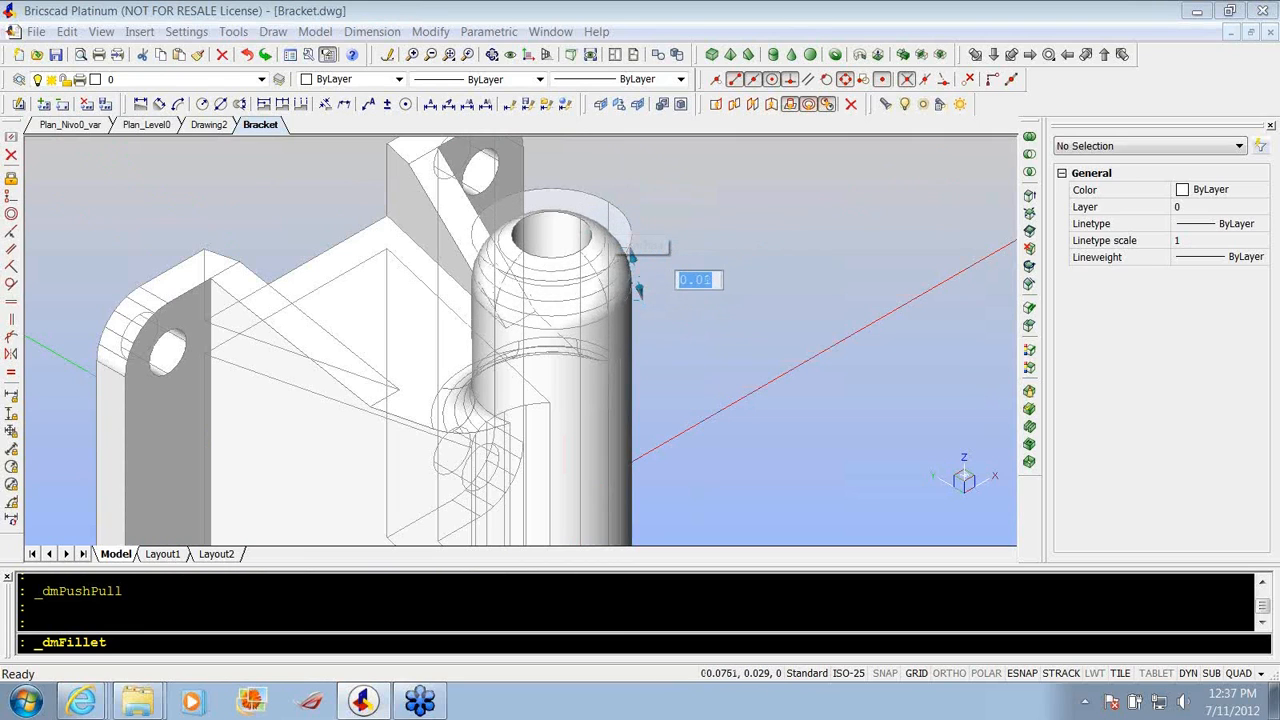
pyautogui.click(645, 298)
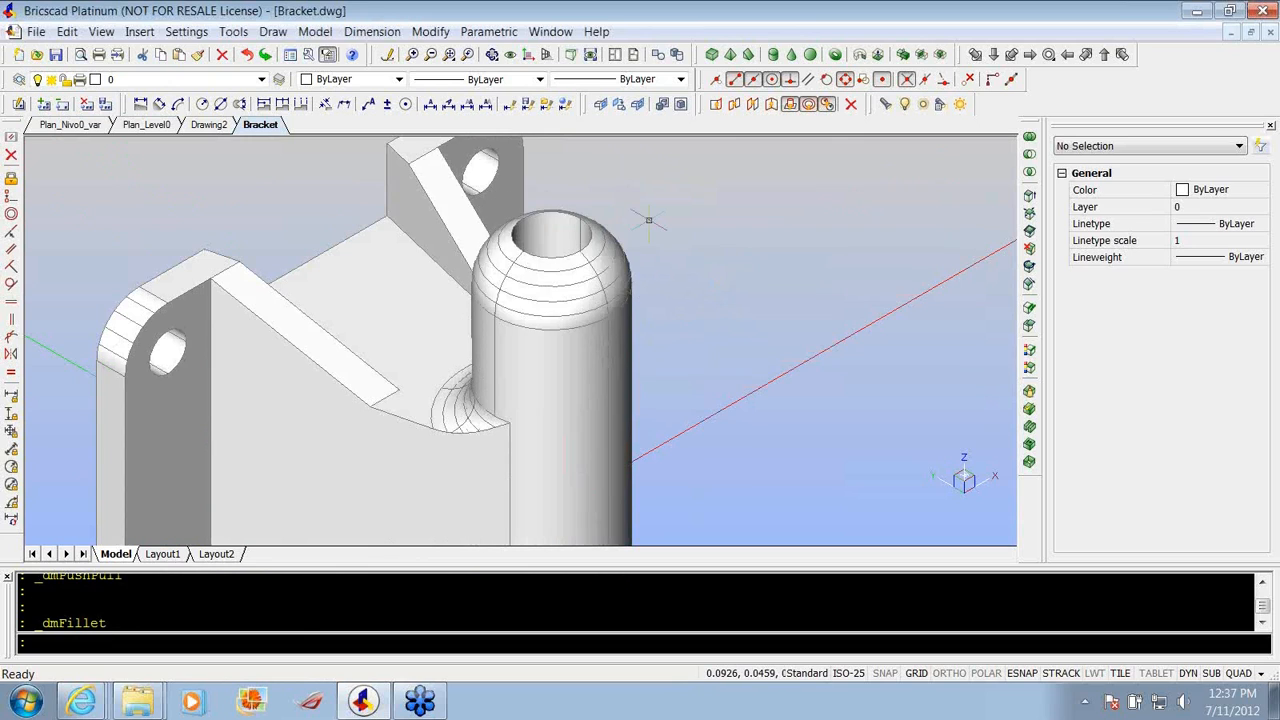
pyautogui.scroll(-5, 648, 220)
pyautogui.scroll(3, 621, 202)
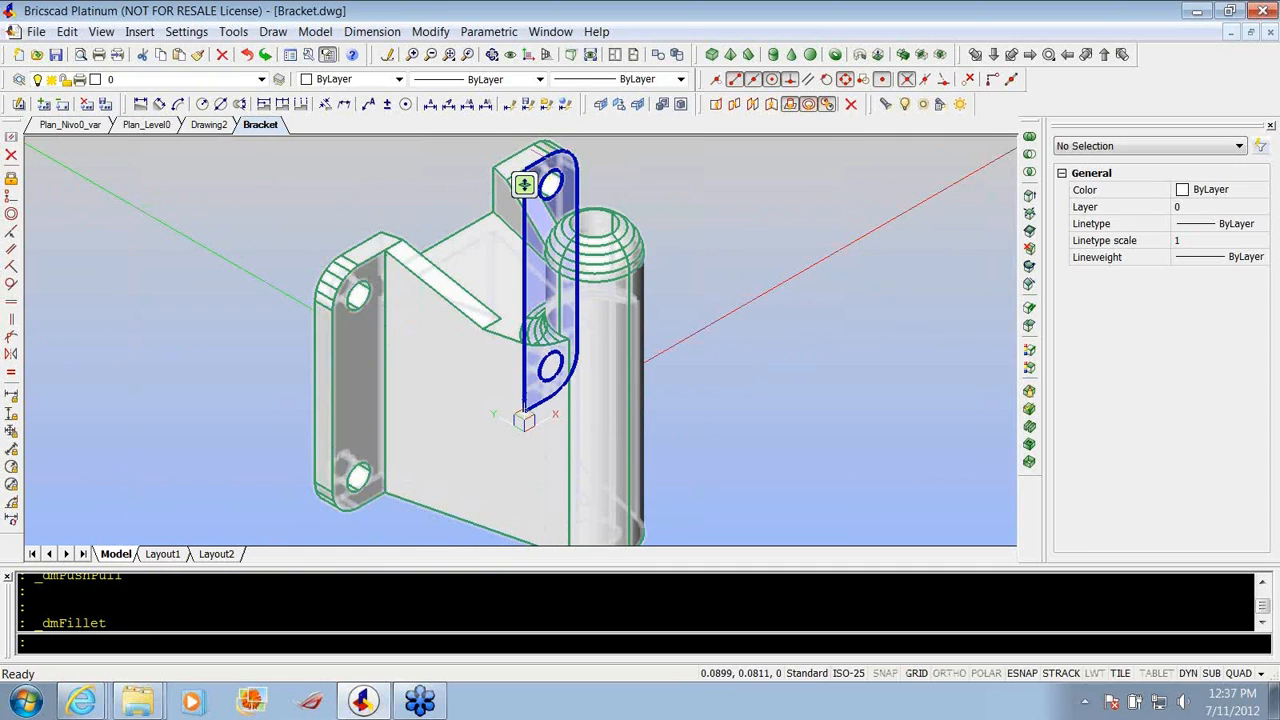
pyautogui.scroll(-5, 524, 184)
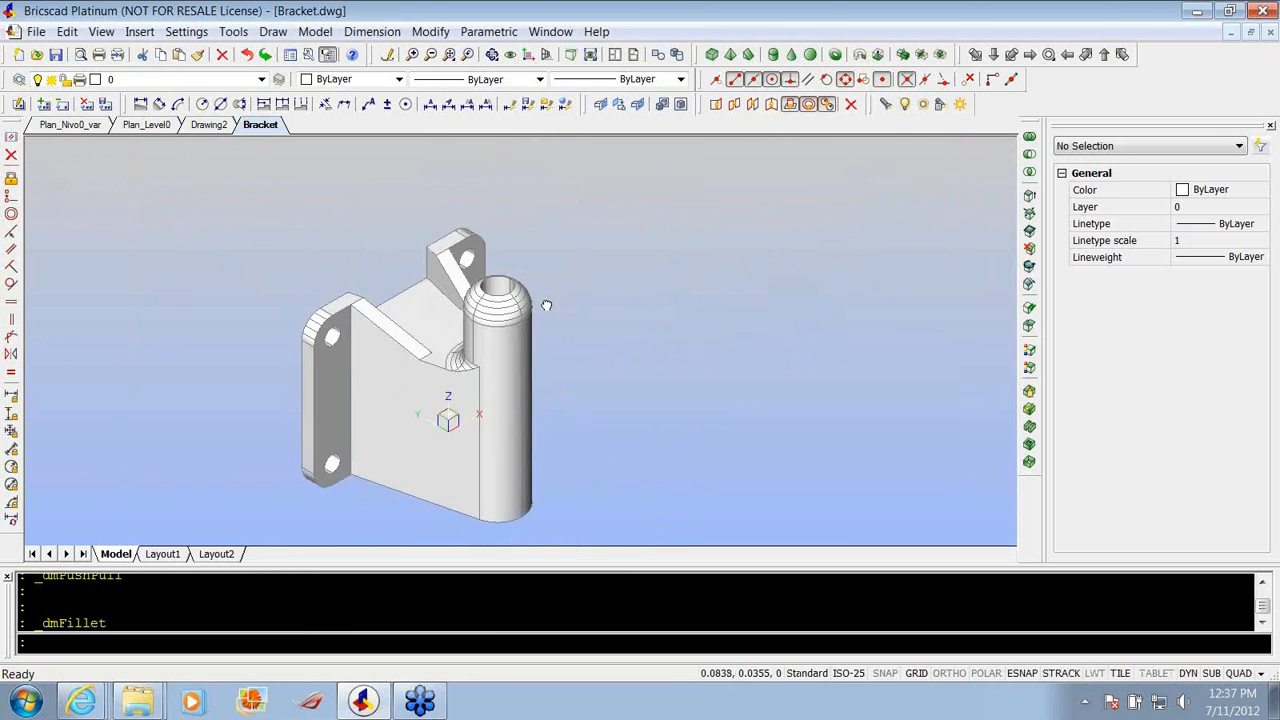
pyautogui.scroll(-2, 585, 250)
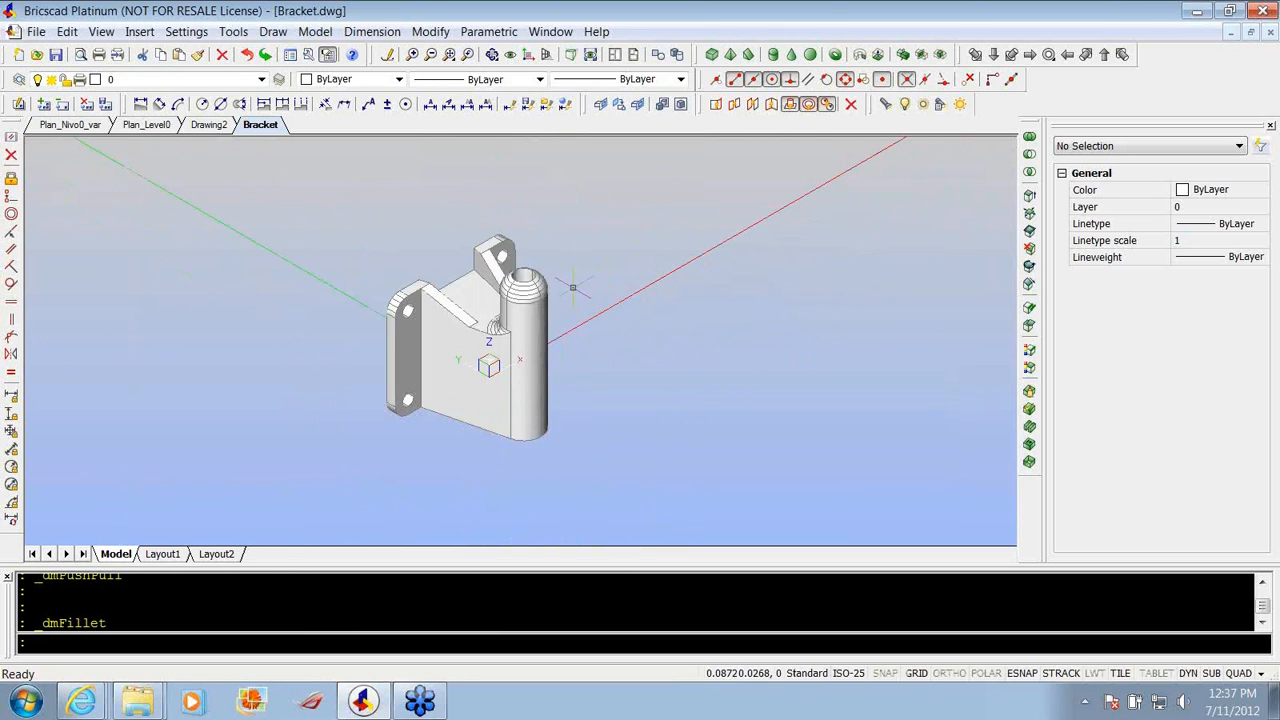
pyautogui.scroll(3, 566, 291)
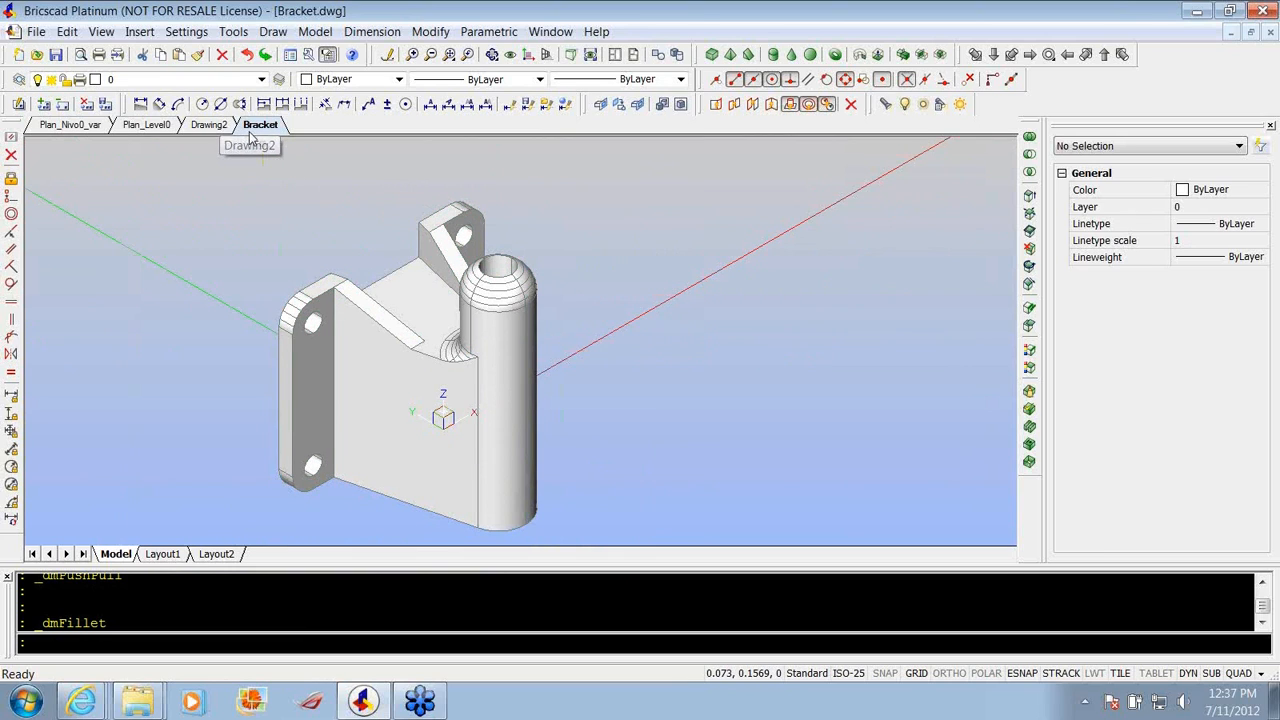
pyautogui.scroll(-2, 586, 277)
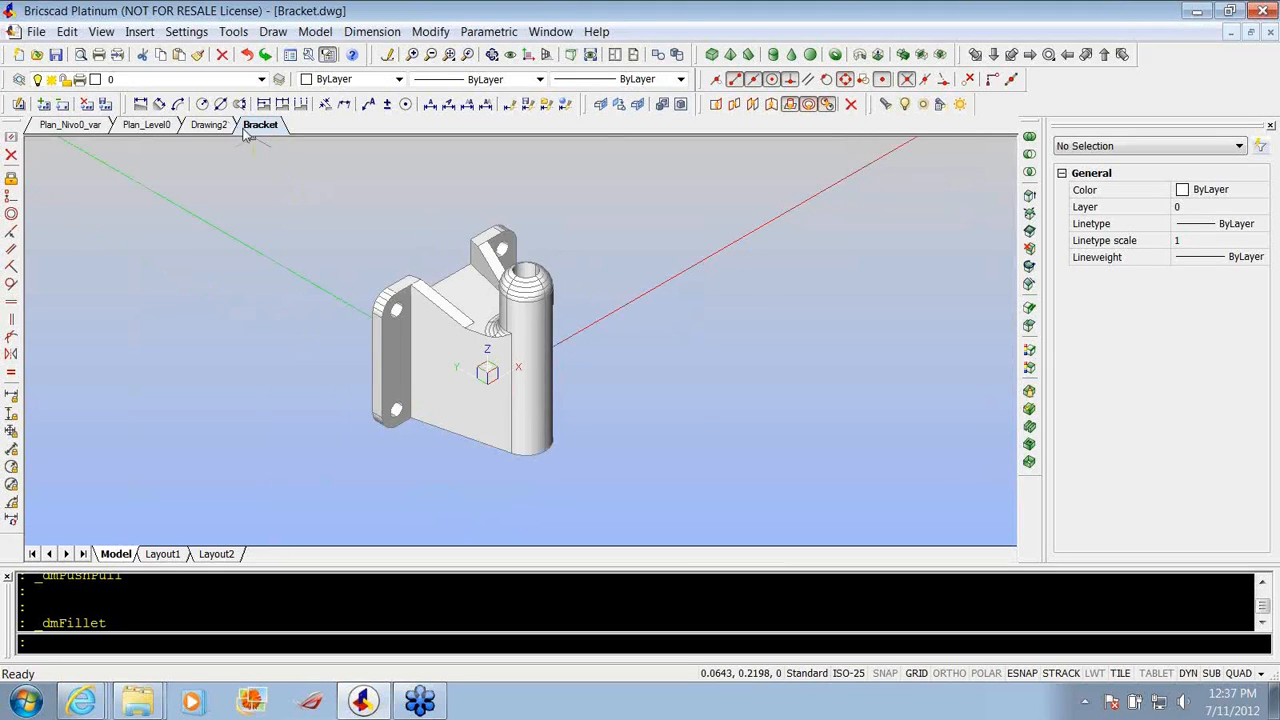
# Close the Bracket drawing without saving its changes.
pyautogui.rightClick(248, 133)
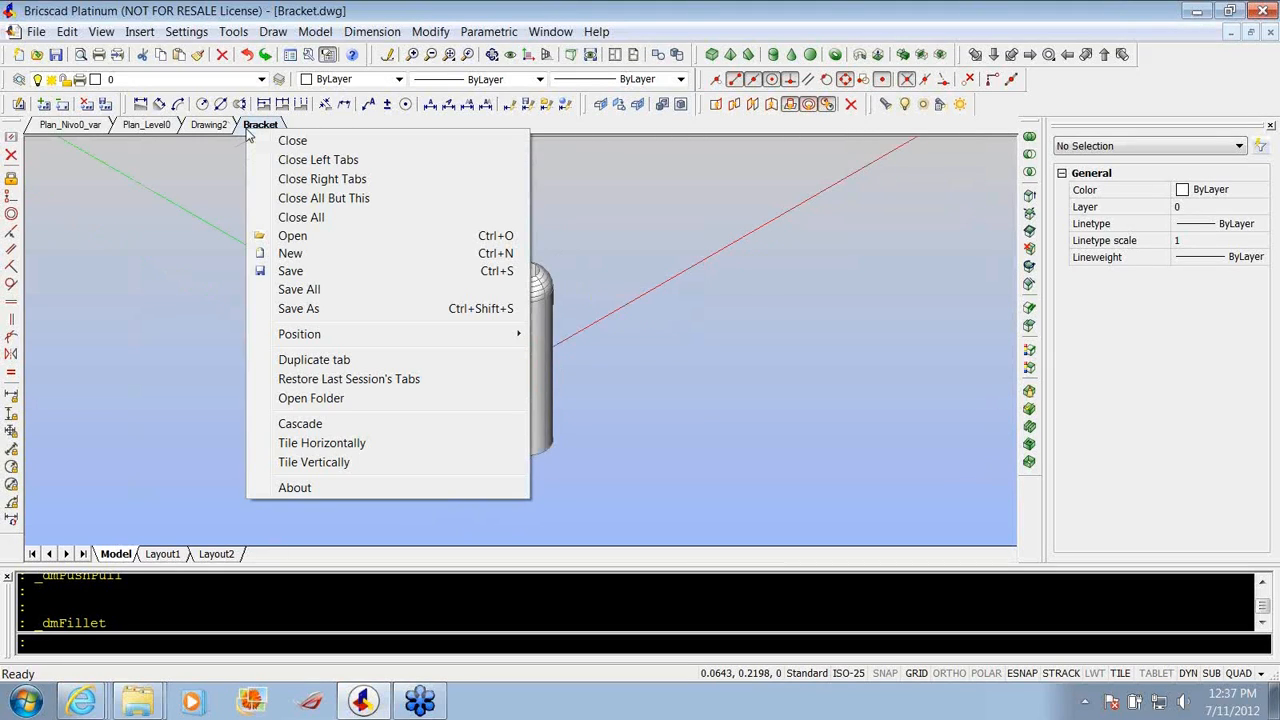
pyautogui.click(292, 141)
pyautogui.click(657, 395)
# Close Drawing2 without saving its changes.
pyautogui.rightClick(205, 126)
pyautogui.click(240, 143)
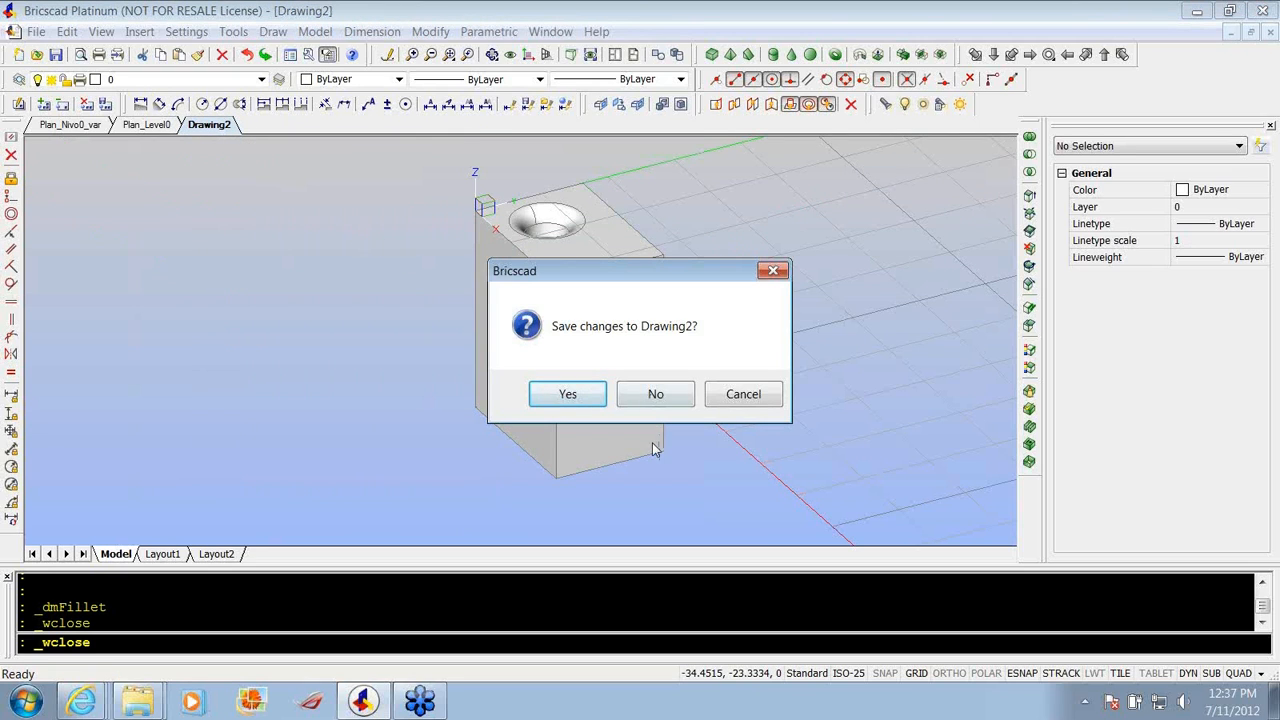
pyautogui.click(668, 395)
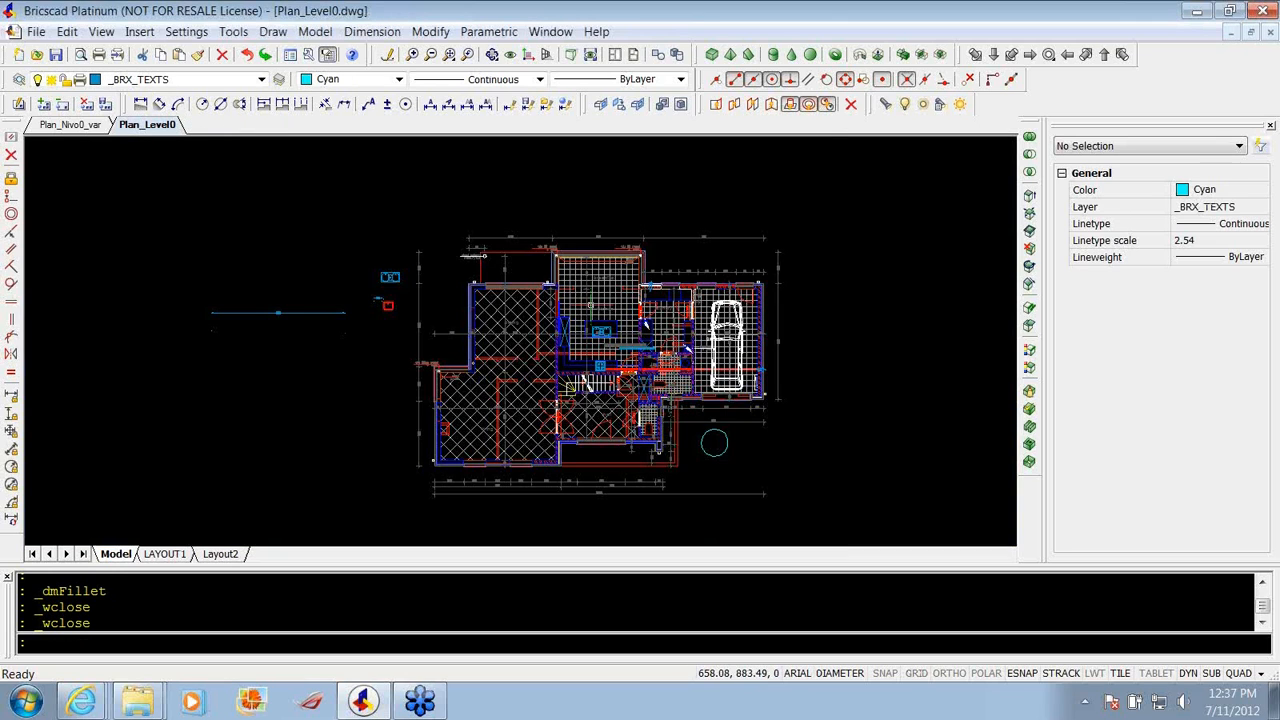
# Open the recent drawing Render_Materials_Start.dwg.
pyautogui.scroll(2, 566, 297)
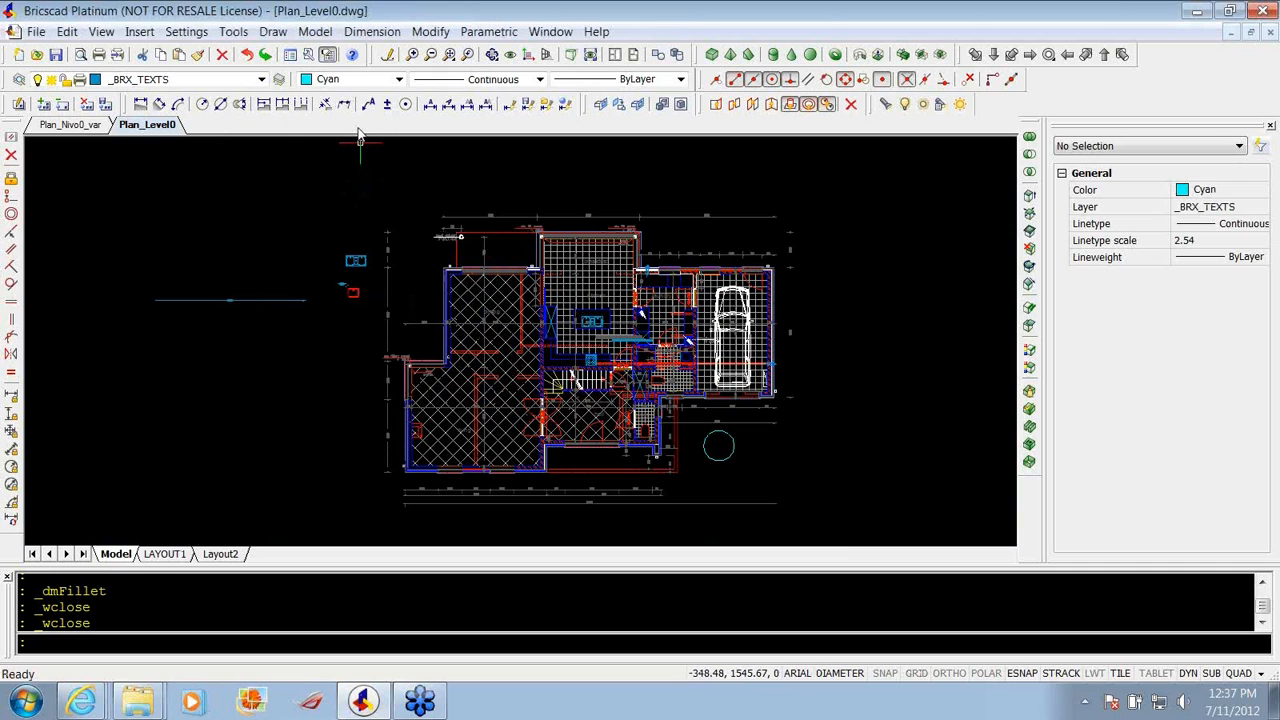
pyautogui.click(35, 31)
pyautogui.moveTo(90, 117)
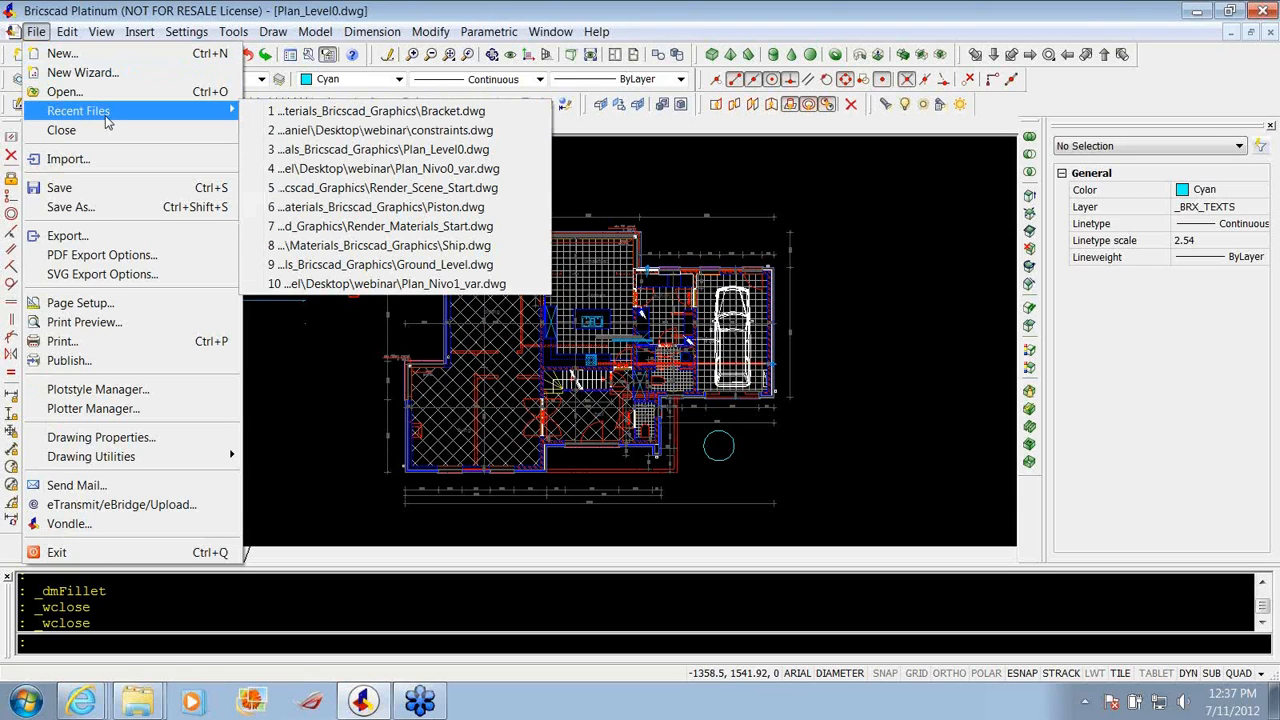
pyautogui.click(437, 226)
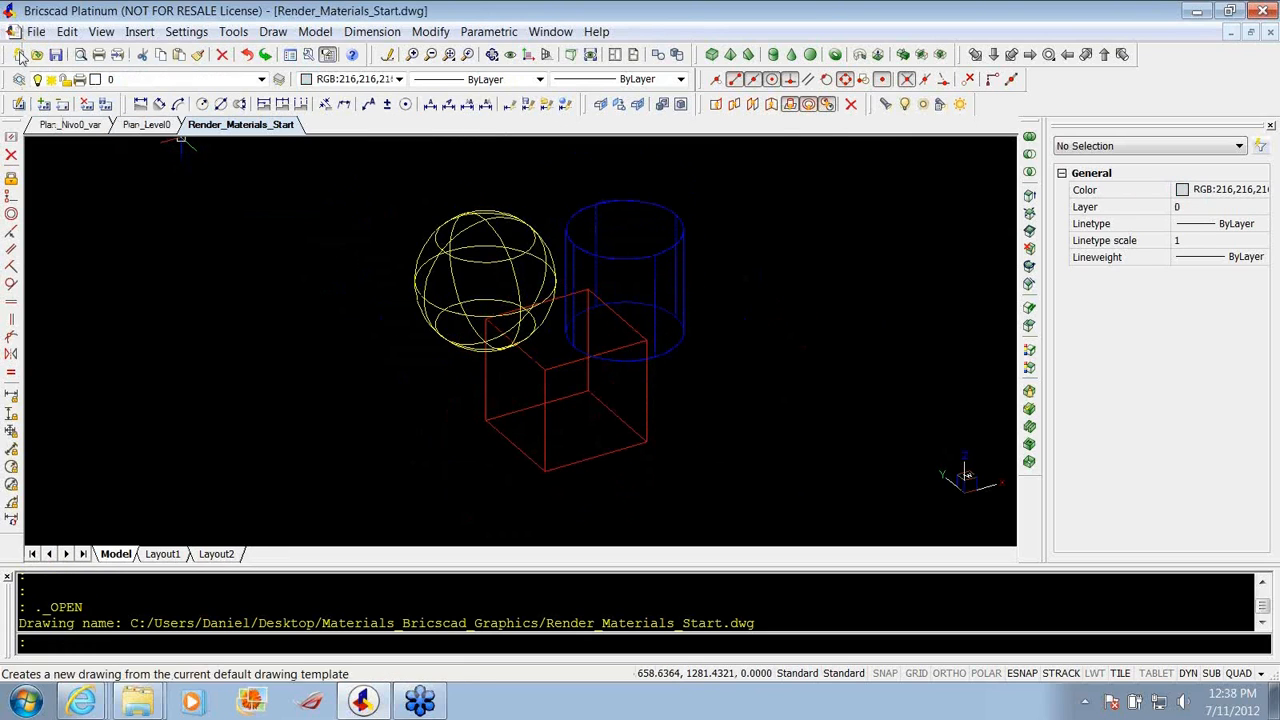
# Switch the drawing to the 3D context and back to 2D, trying the back left and northeast isometric views.
pyautogui.click(67, 32)
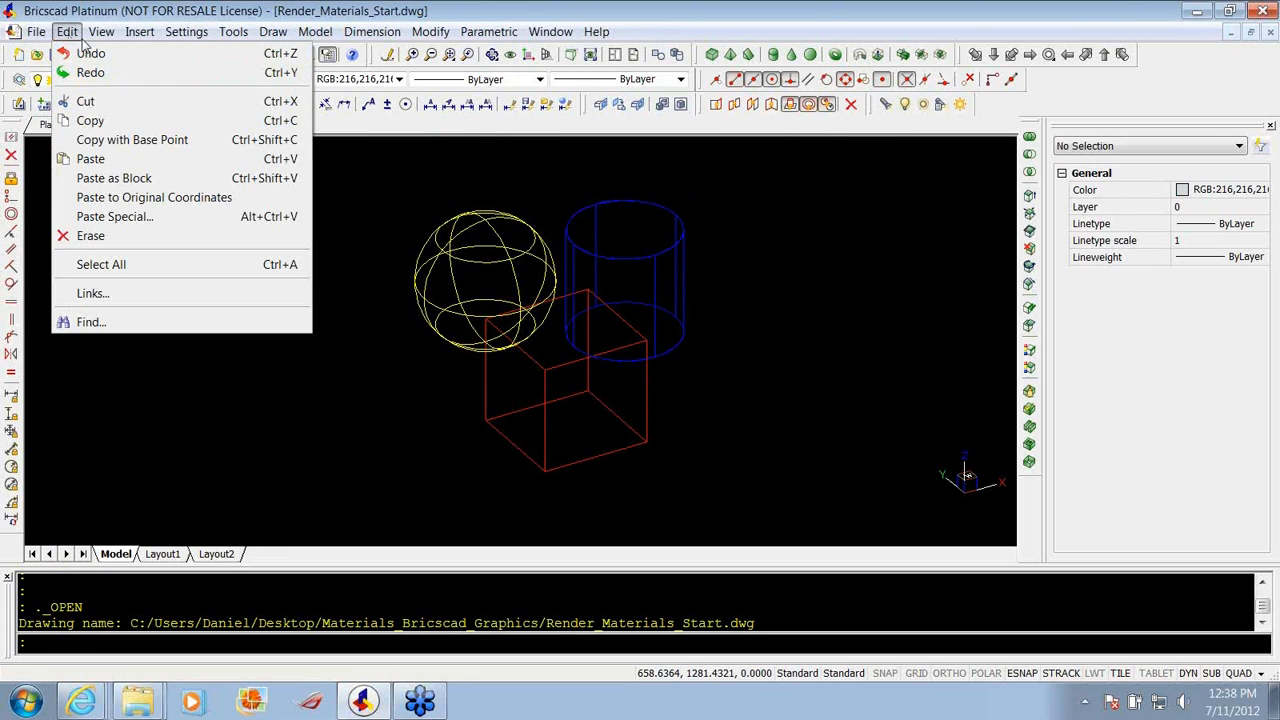
pyautogui.moveTo(101, 31)
pyautogui.click(143, 338)
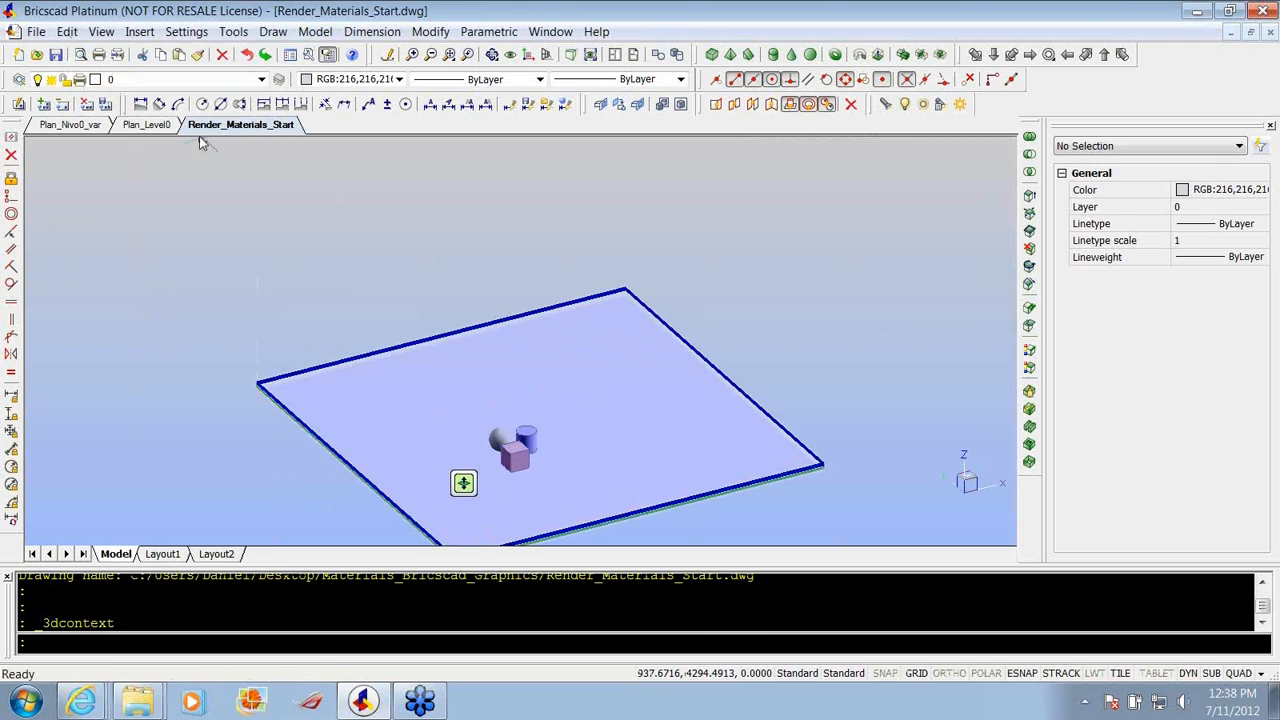
pyautogui.click(101, 31)
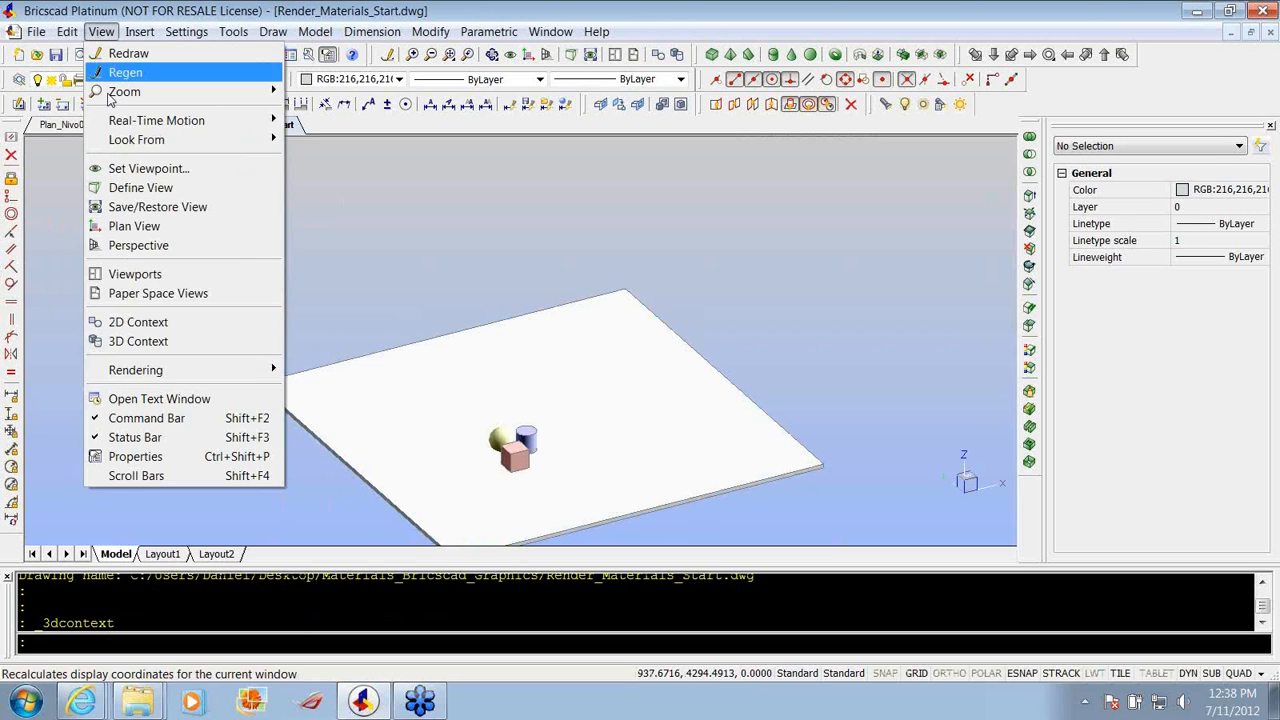
pyautogui.click(133, 322)
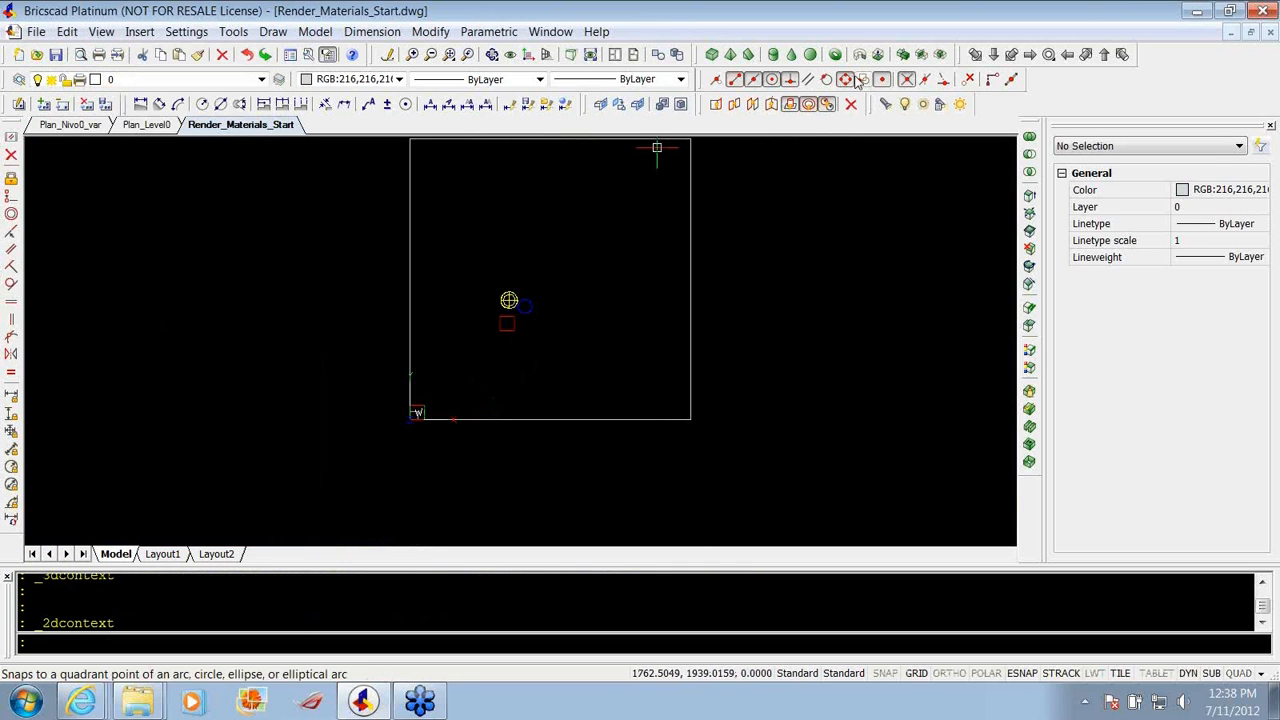
pyautogui.click(975, 55)
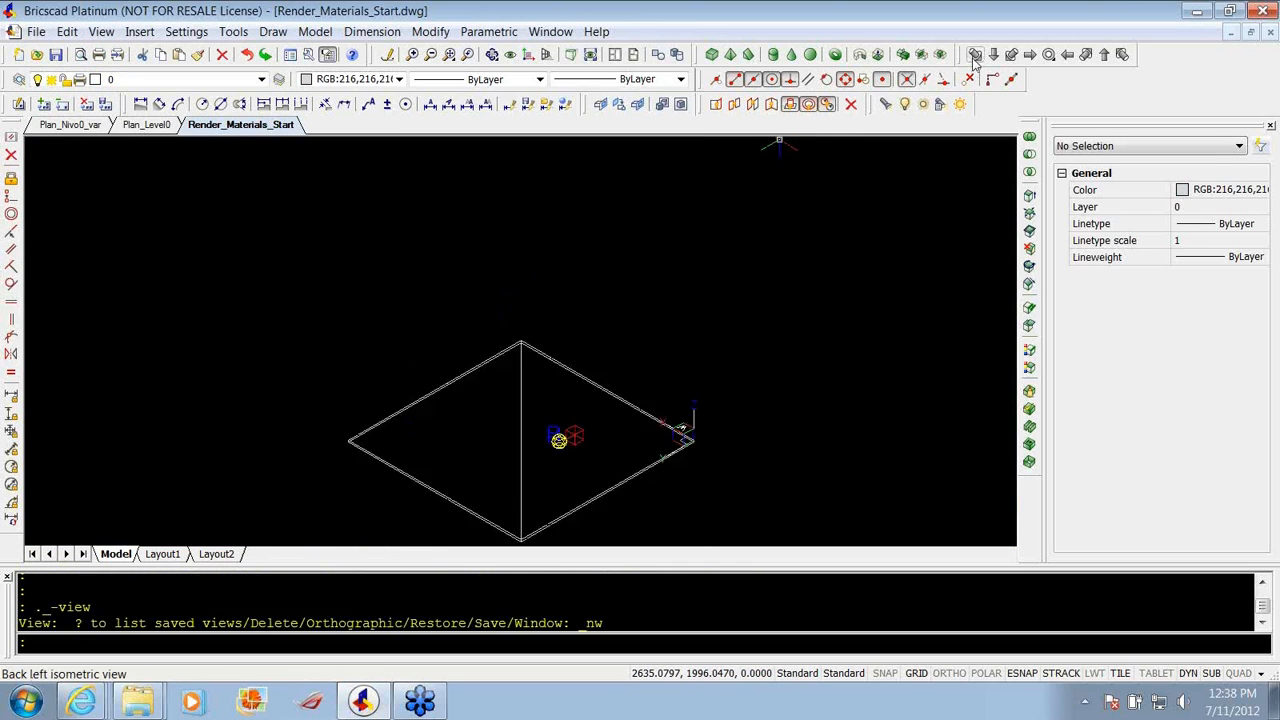
pyautogui.click(1011, 55)
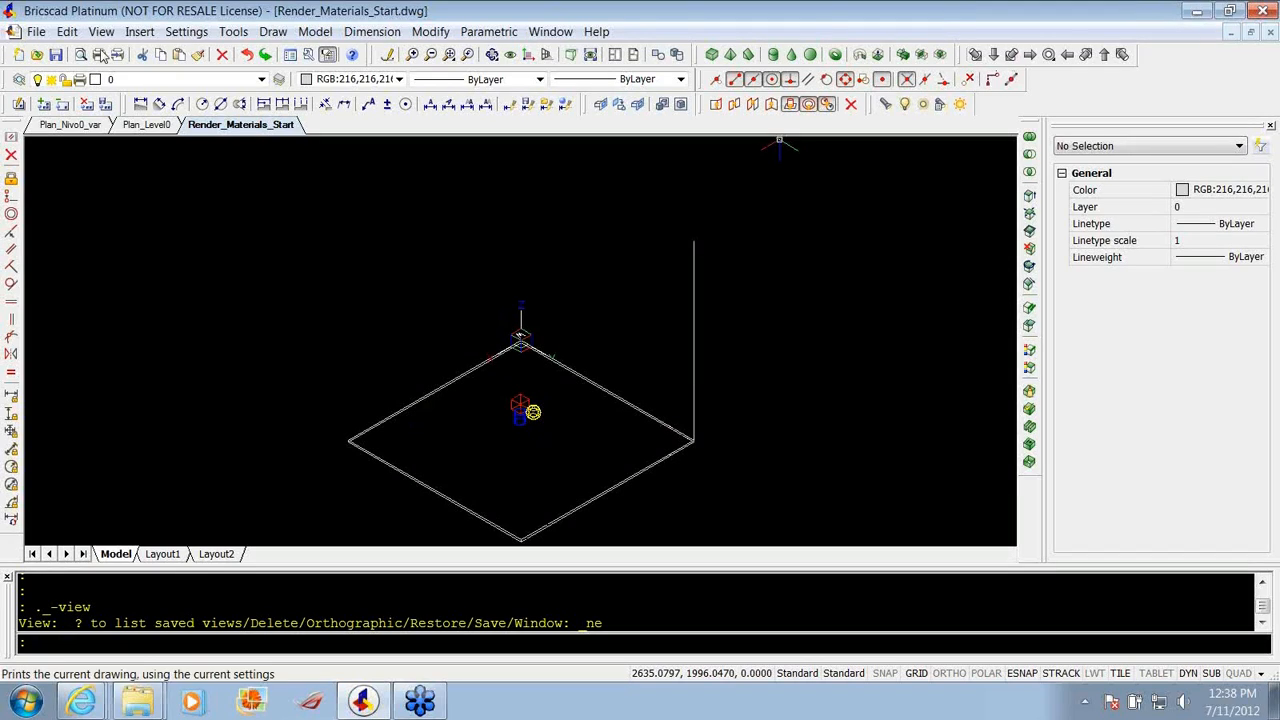
# Close the Render_Materials_Start drawing without saving its changes.
pyautogui.rightClick(233, 127)
pyautogui.click(253, 137)
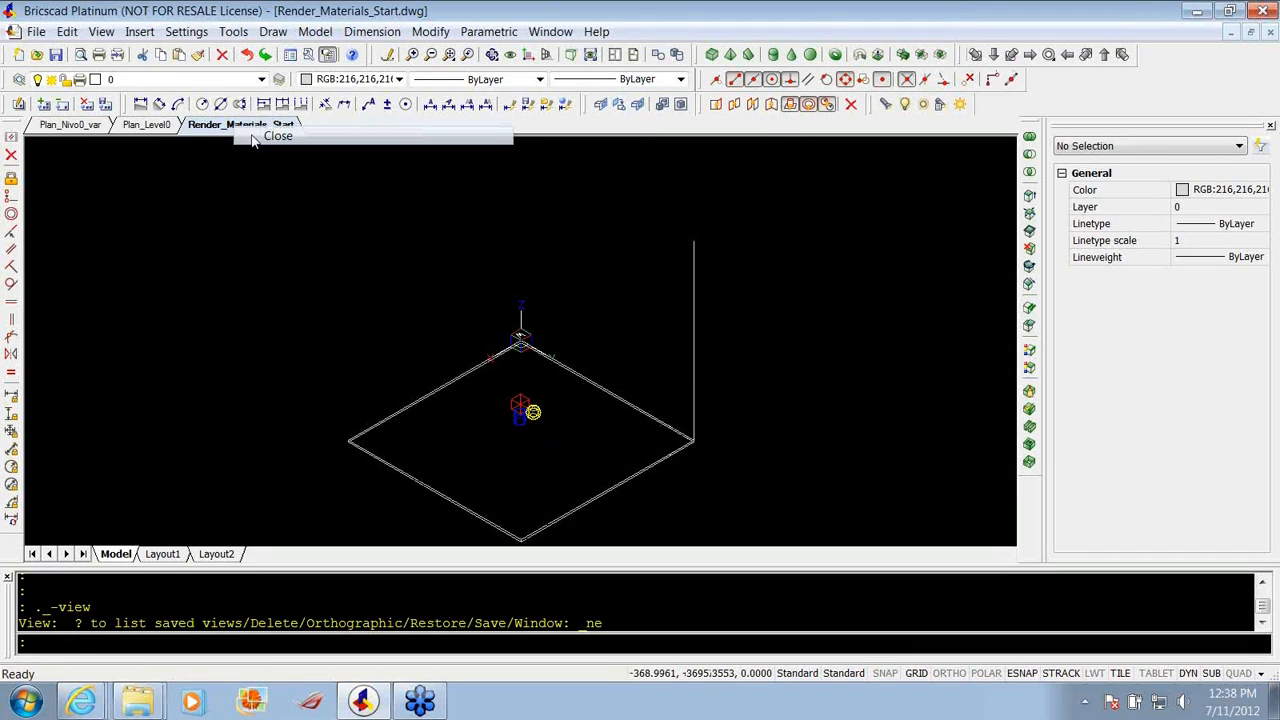
pyautogui.click(660, 397)
# Open the recent drawing Render_Scene_Start.dwg.
pyautogui.click(36, 31)
pyautogui.moveTo(90, 110)
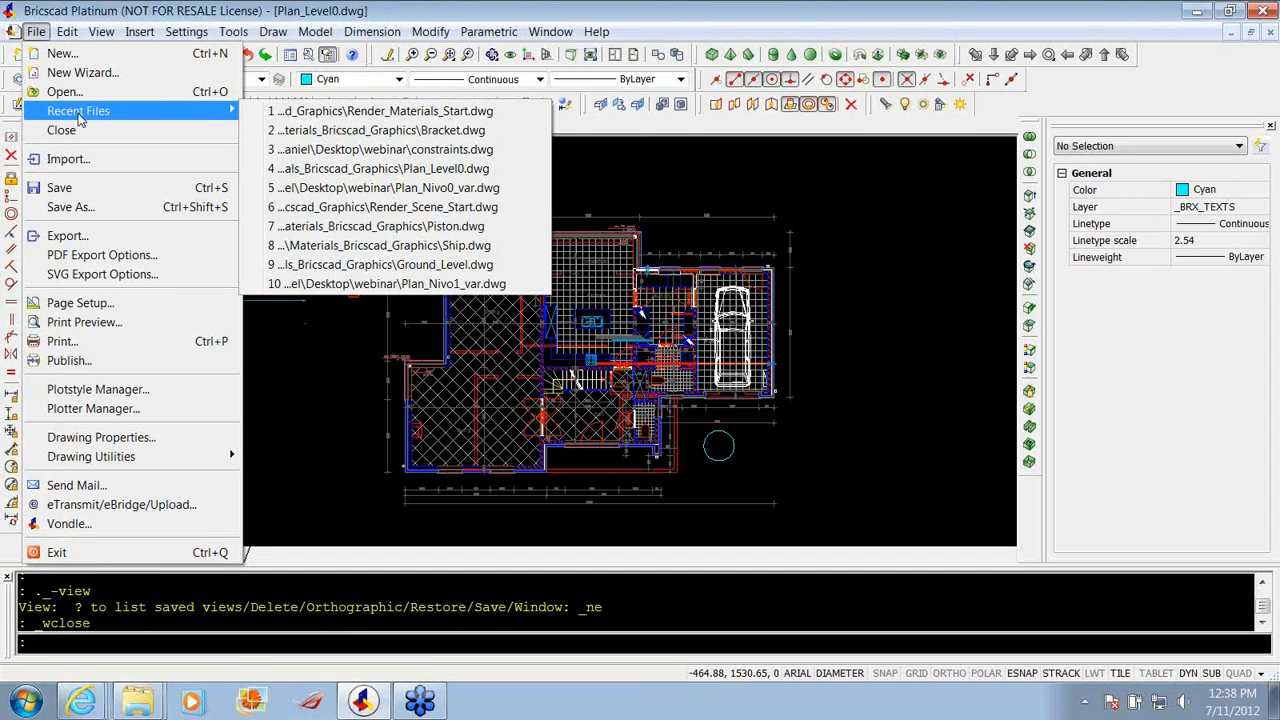
pyautogui.click(383, 206)
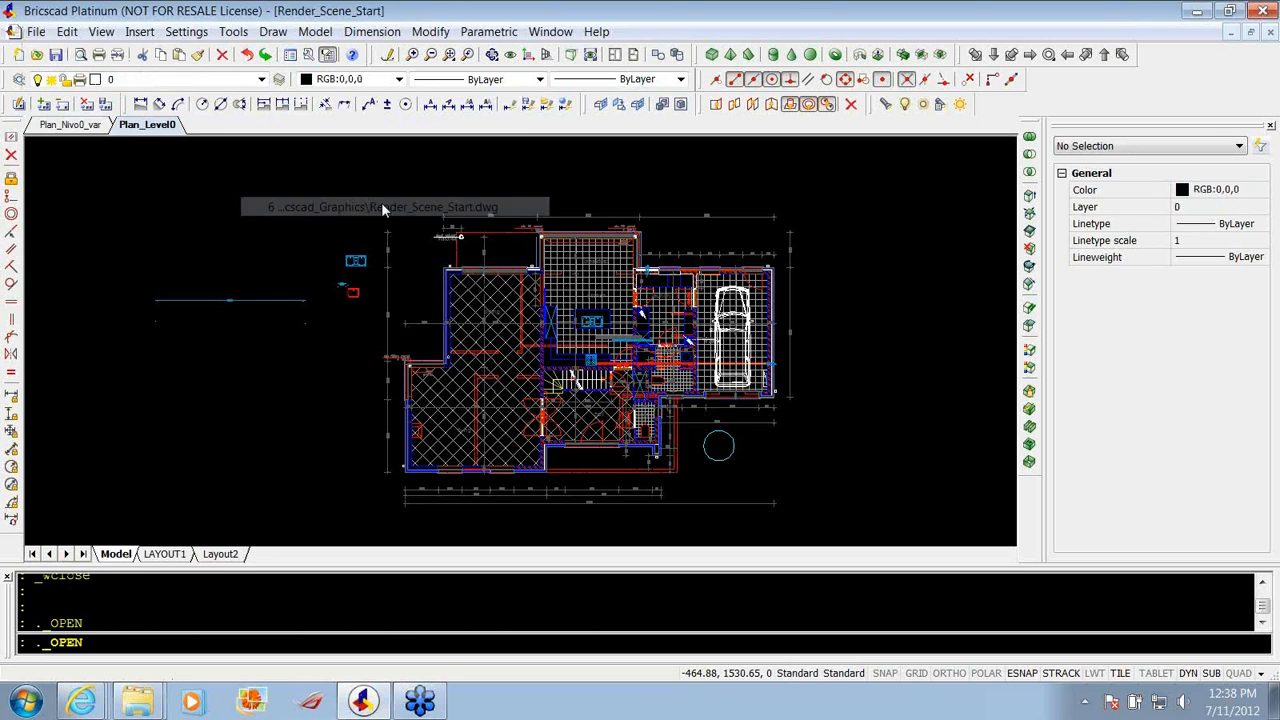
# Open the recent drawing Render_Materials_Start.dwg alongside the scene drawing.
pyautogui.click(36, 31)
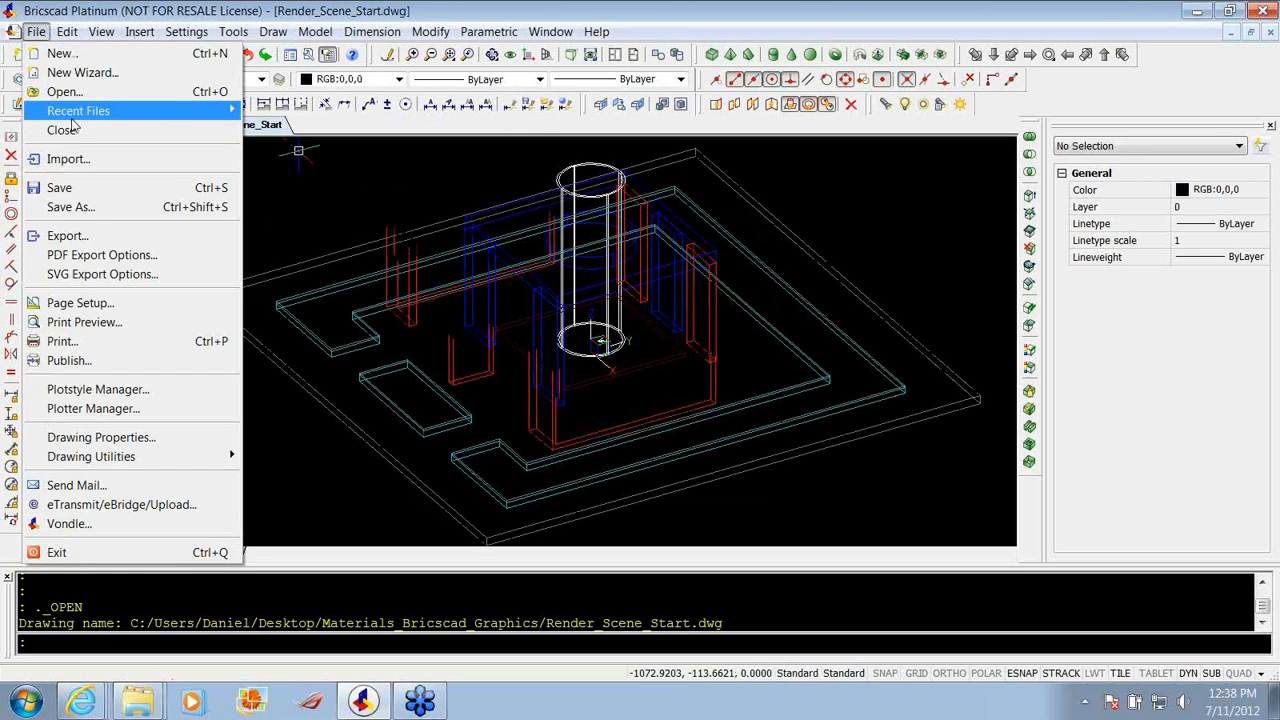
pyautogui.moveTo(78, 112)
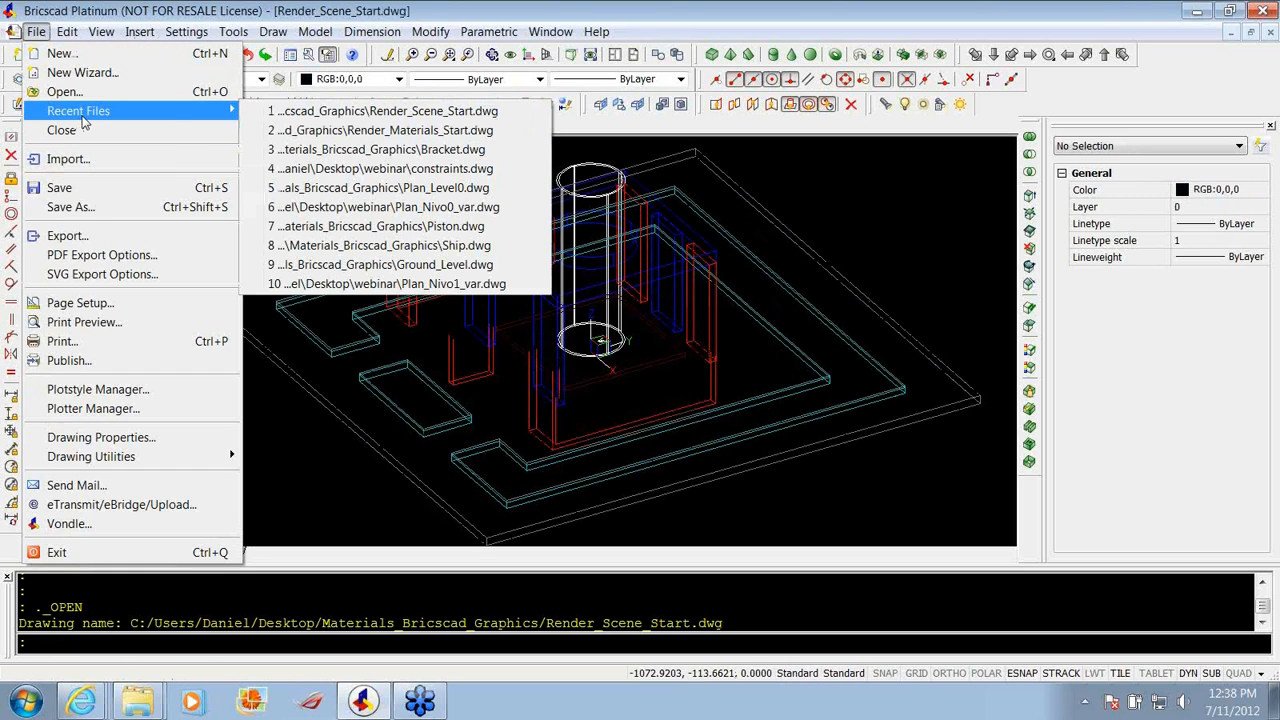
pyautogui.click(407, 131)
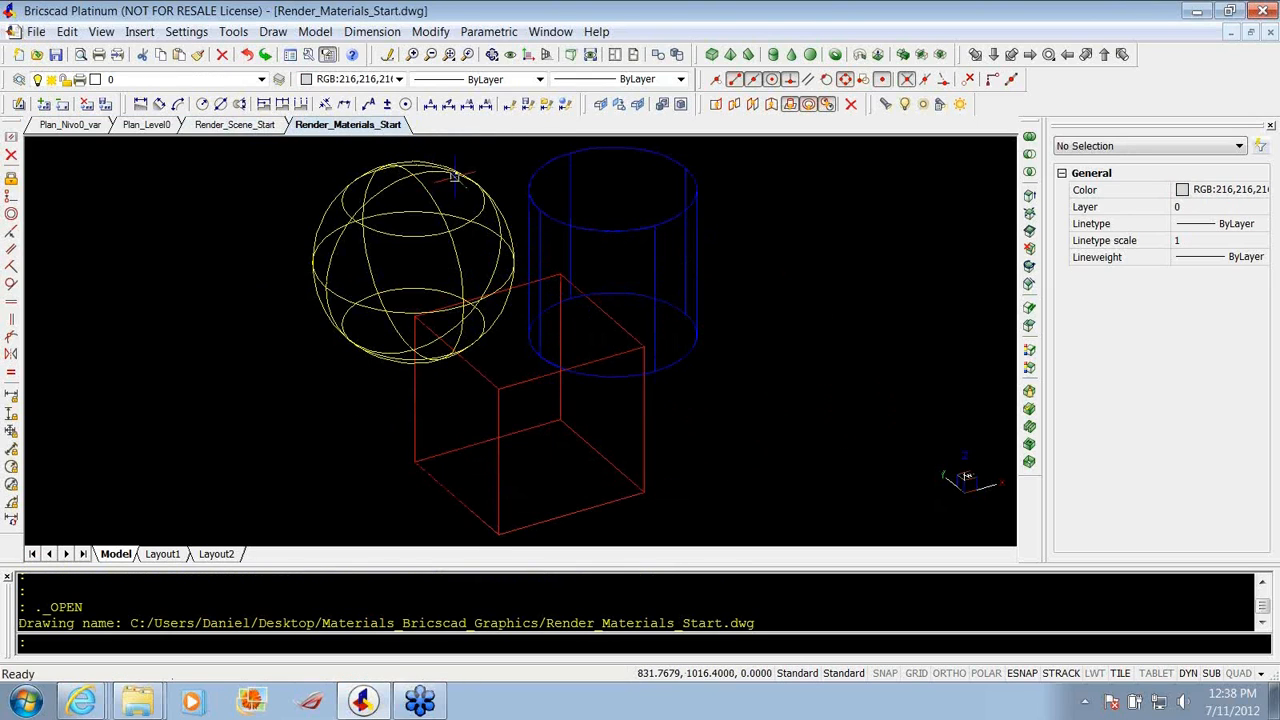
# Display the sphere, cylinder and box in the High Quality rendering mode.
pyautogui.scroll(-2, 405, 305)
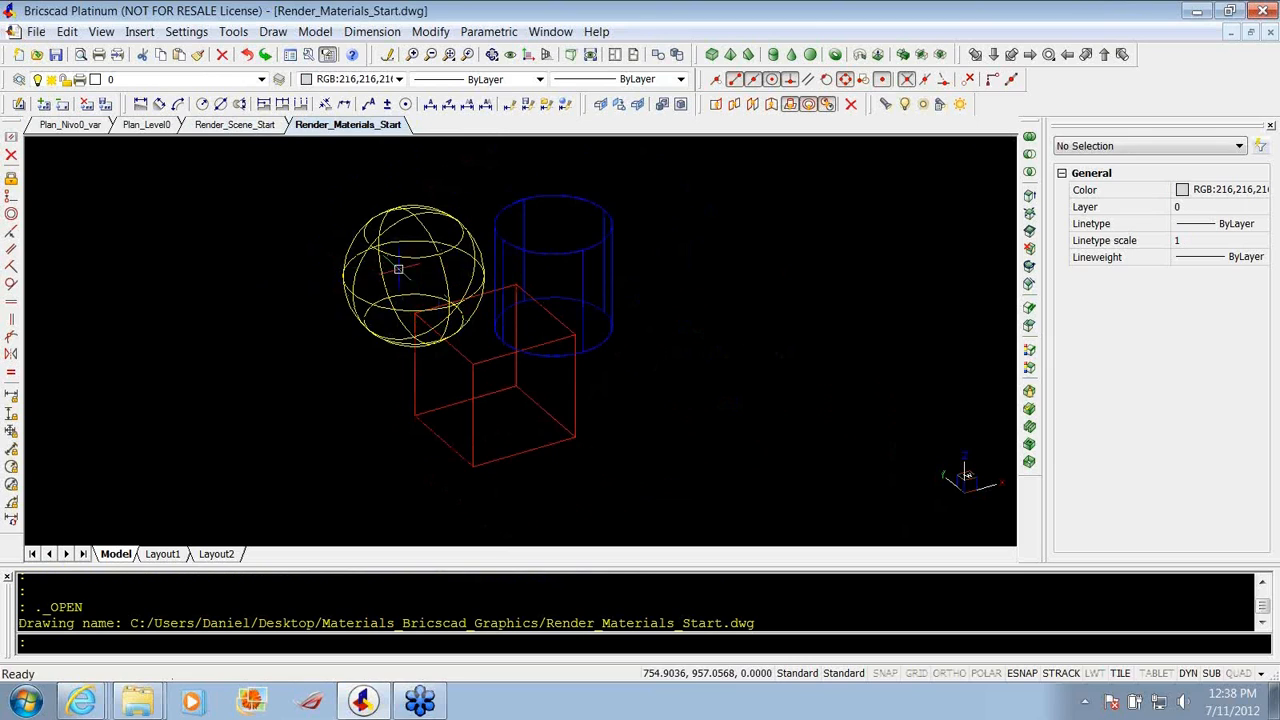
pyautogui.scroll(2, 395, 295)
pyautogui.scroll(-1, 388, 293)
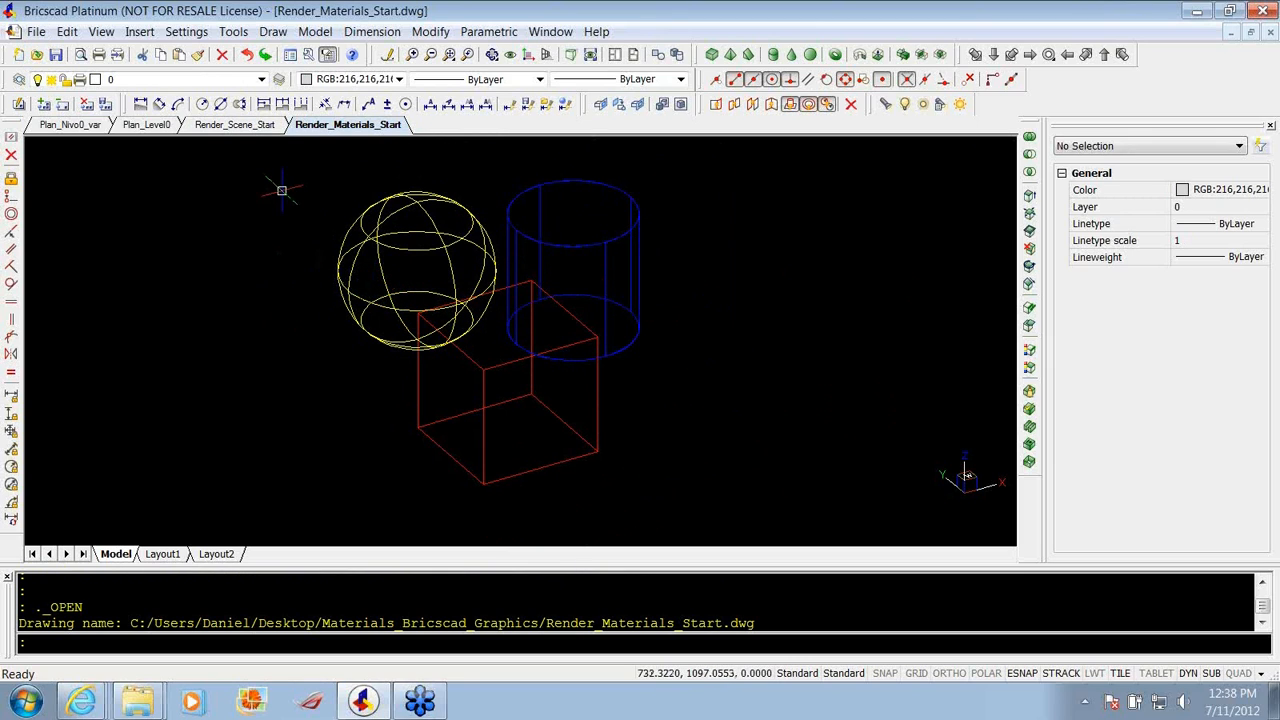
pyautogui.click(66, 33)
pyautogui.moveTo(101, 32)
pyautogui.moveTo(156, 371)
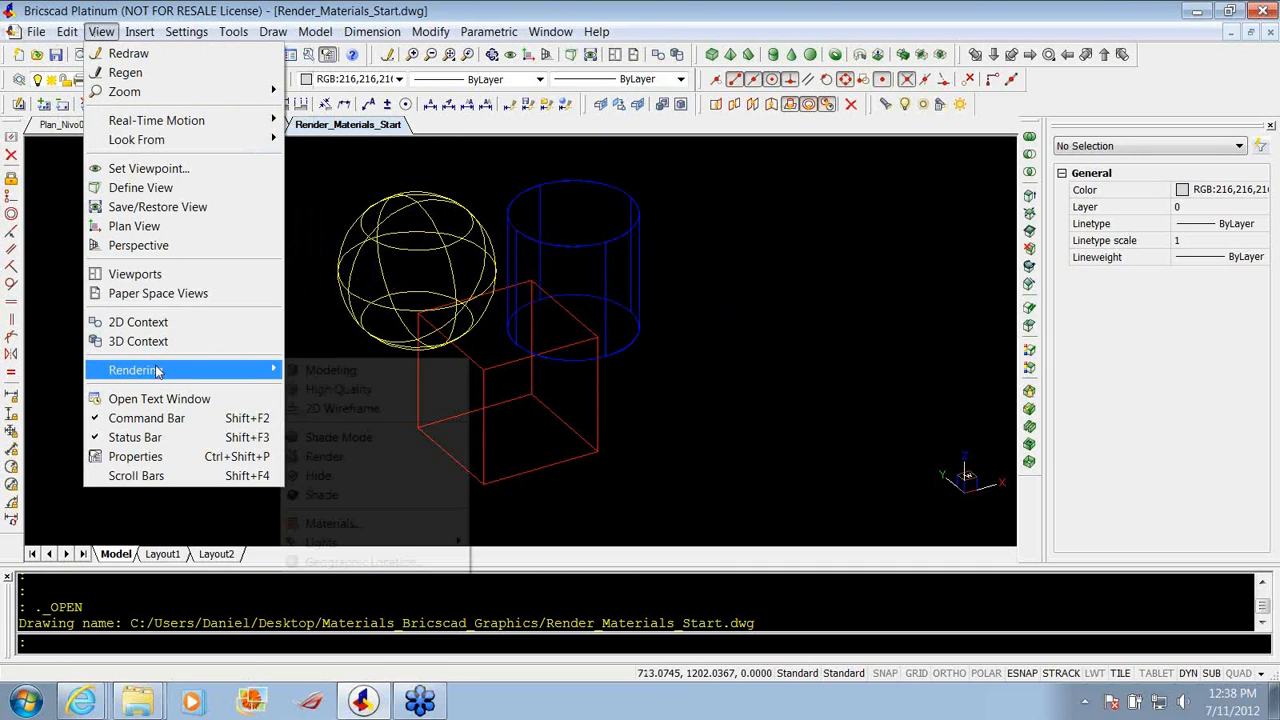
pyautogui.click(323, 389)
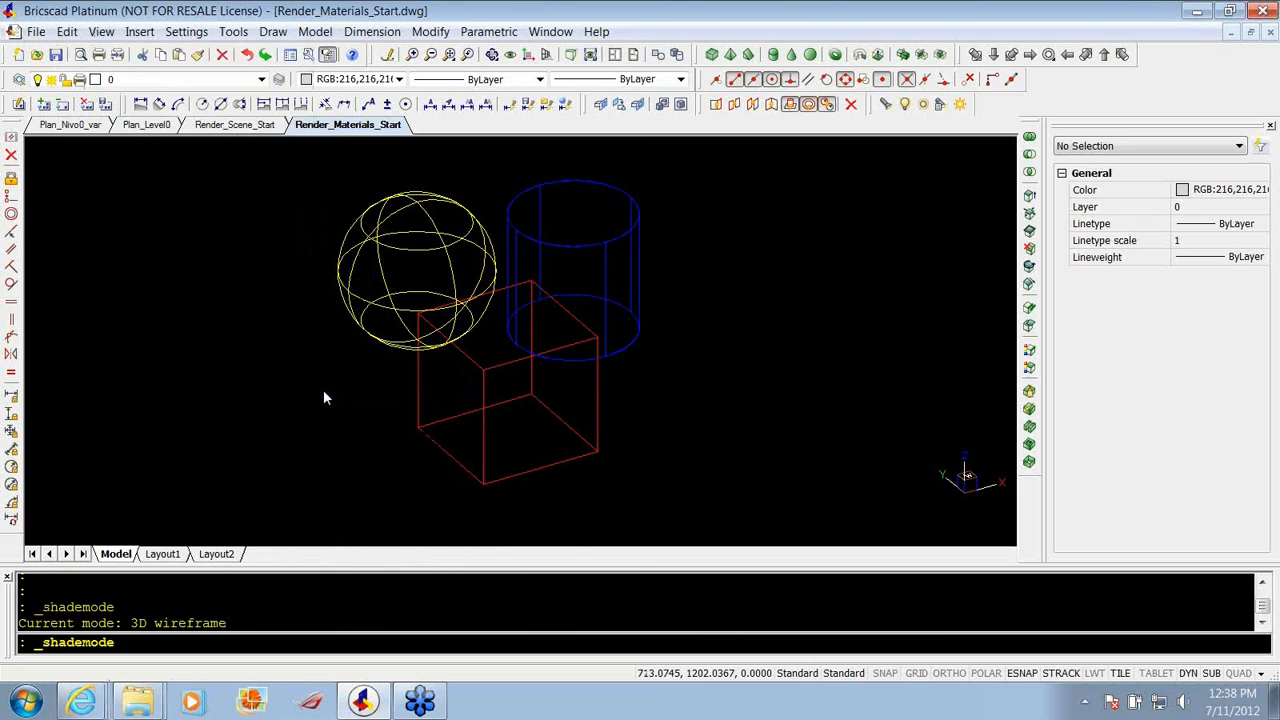
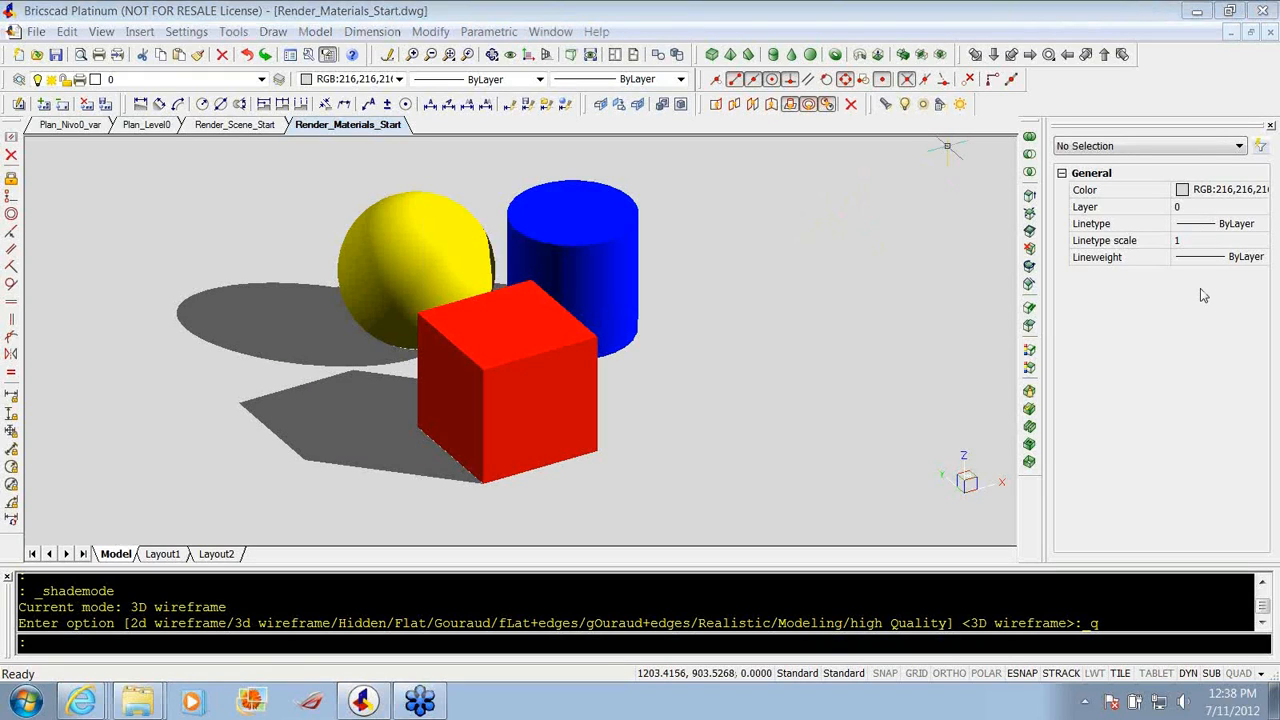
# Assign the Tiles White material to the yellow sphere and clear the selection.
pyautogui.click(424, 210)
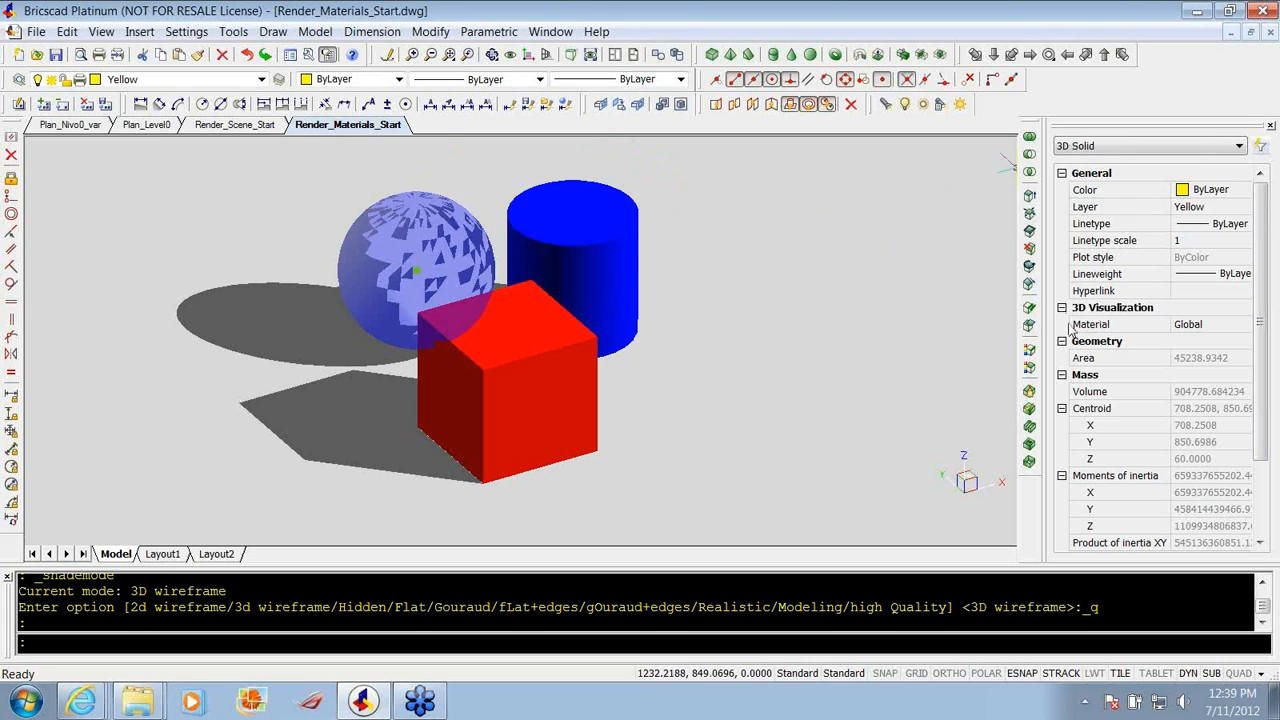
pyautogui.moveTo(1040, 305); pyautogui.dragTo(1028, 316)
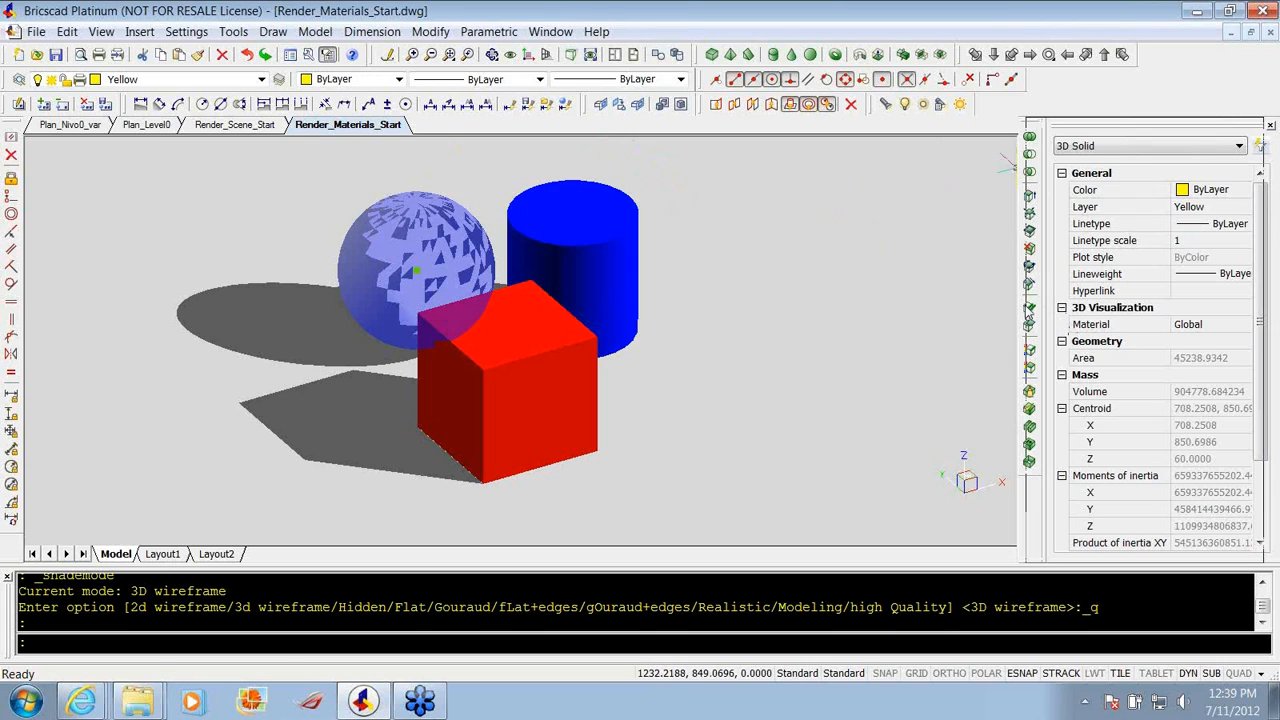
pyautogui.click(1191, 327)
pyautogui.click(1243, 327)
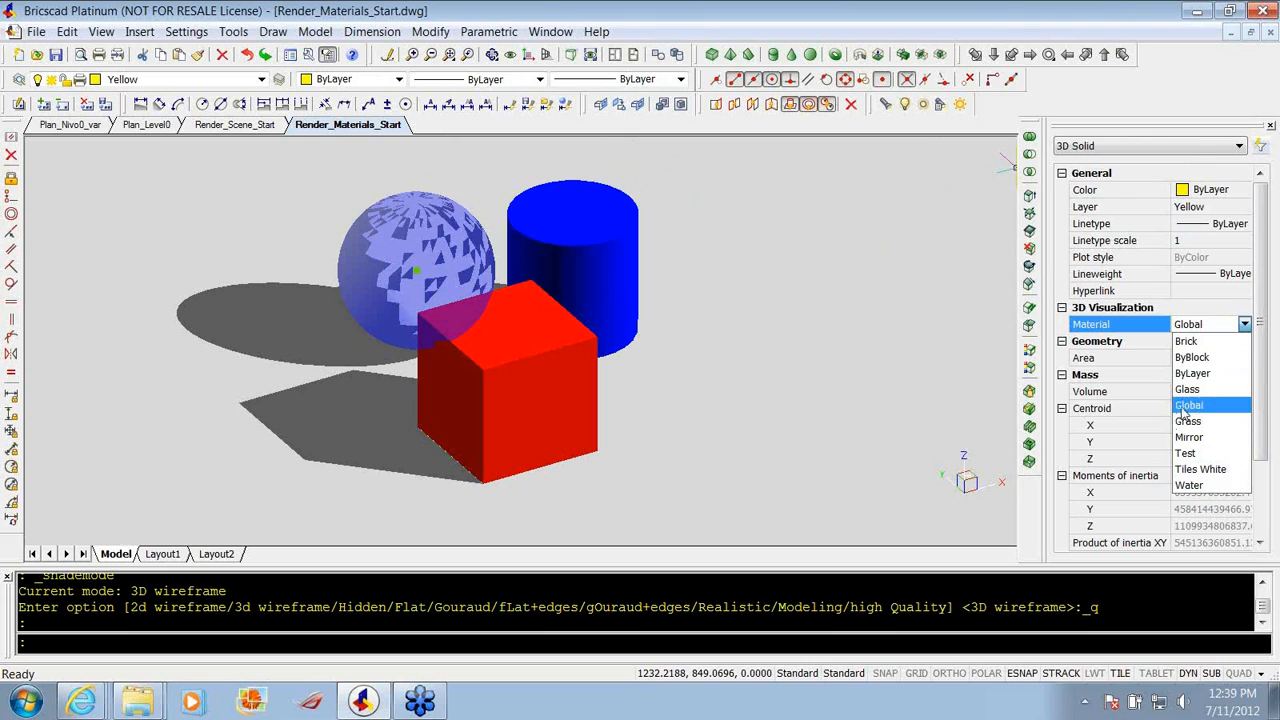
pyautogui.click(1184, 470)
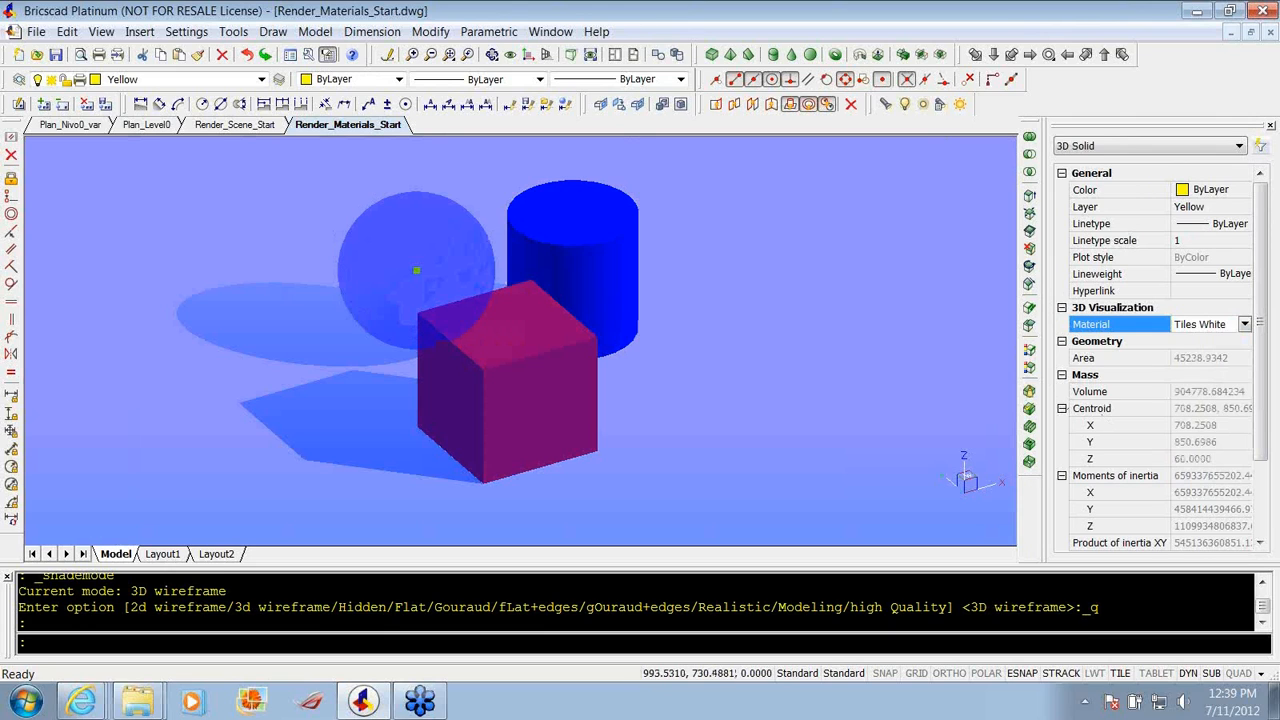
pyautogui.click(580, 252)
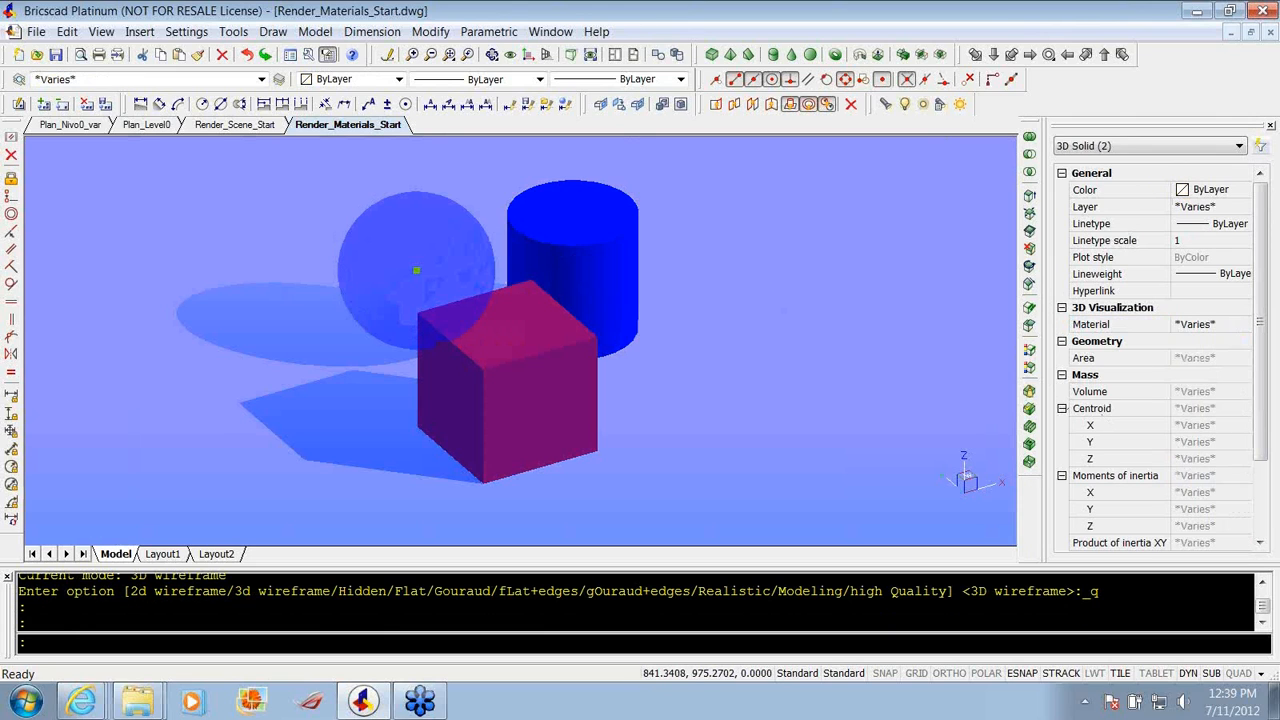
pyautogui.press('Escape')
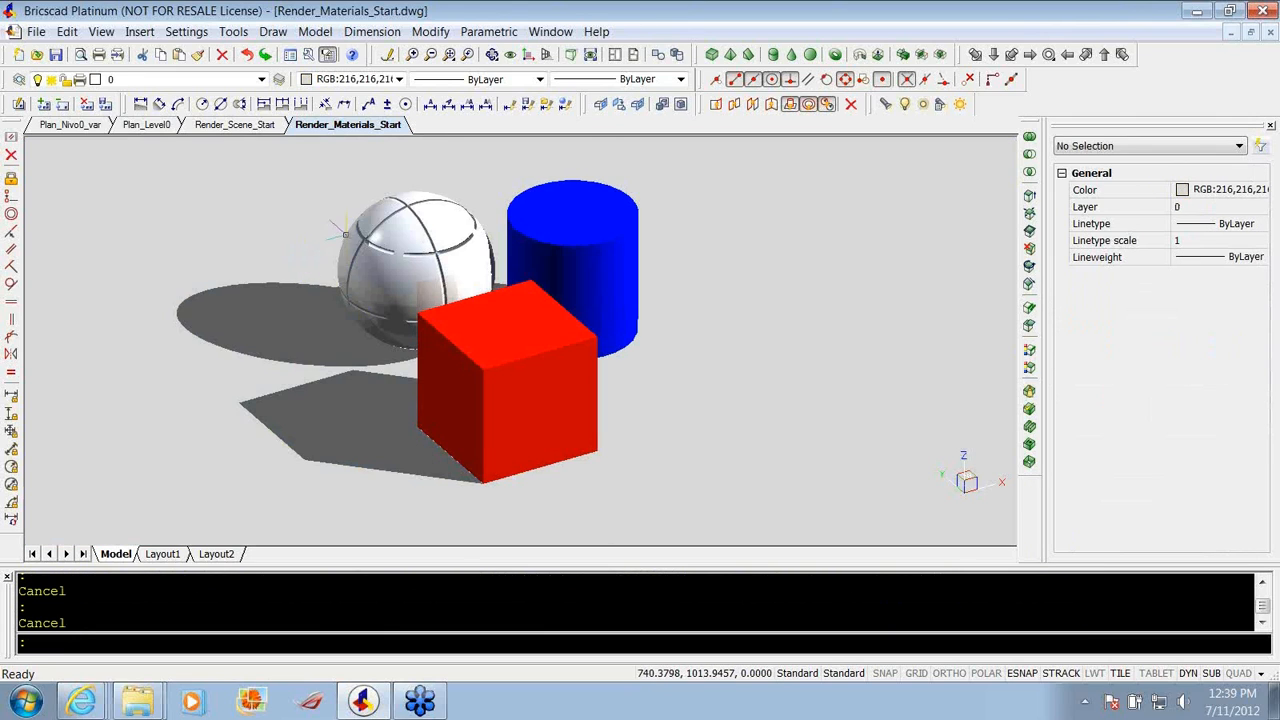
# Examine the tile pattern, joints and reflections on the sphere up close.
pyautogui.scroll(2, 348, 237)
pyautogui.scroll(3, 352, 238)
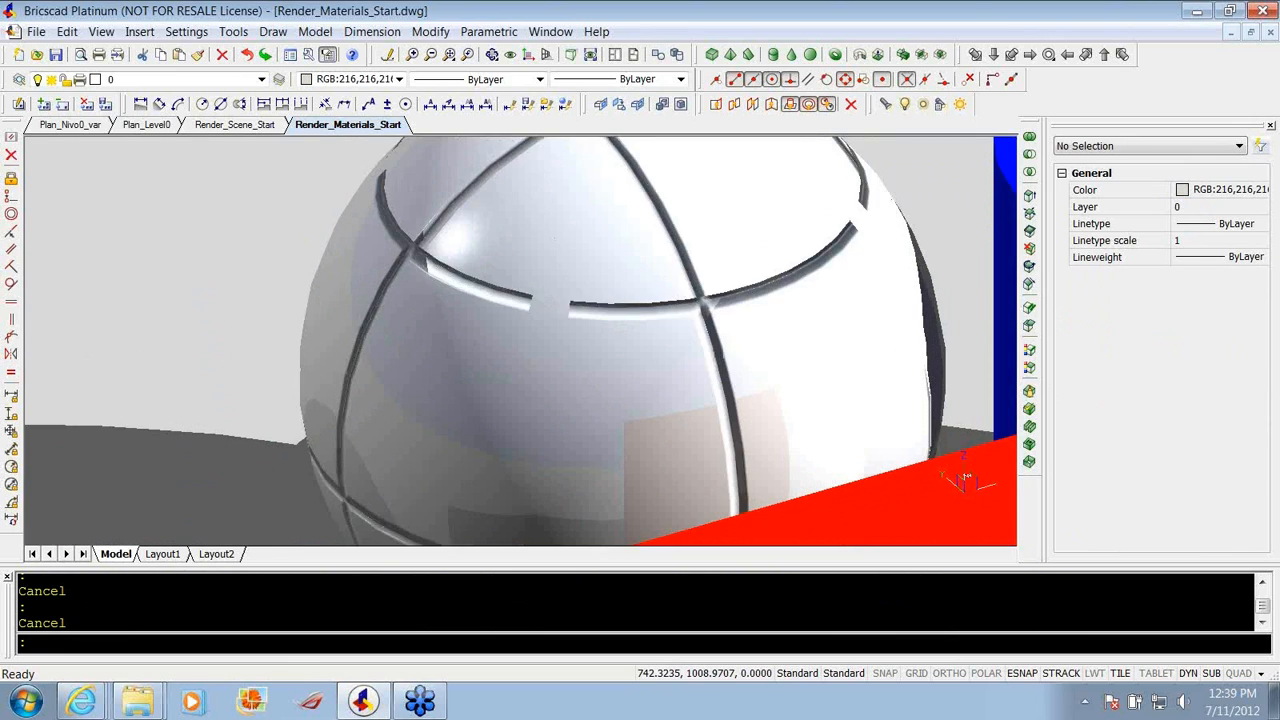
pyautogui.scroll(1, 686, 282)
pyautogui.scroll(-3, 686, 282)
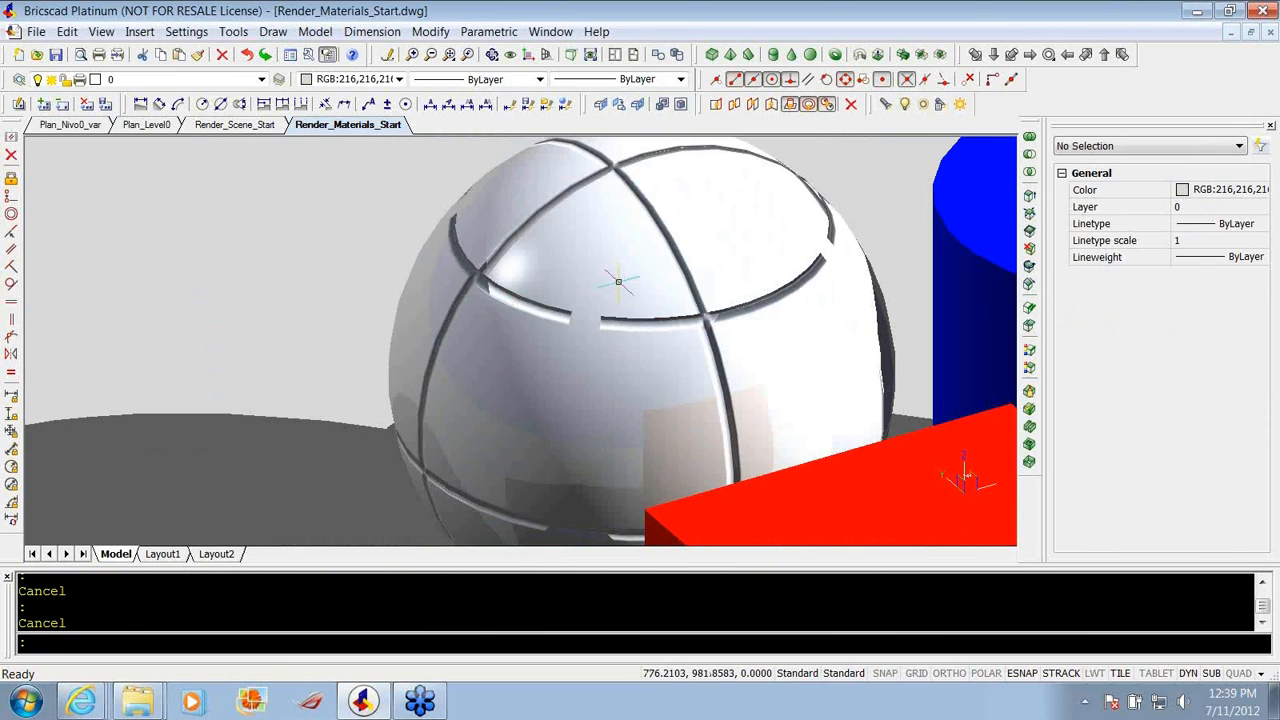
pyautogui.scroll(-4, 350, 280)
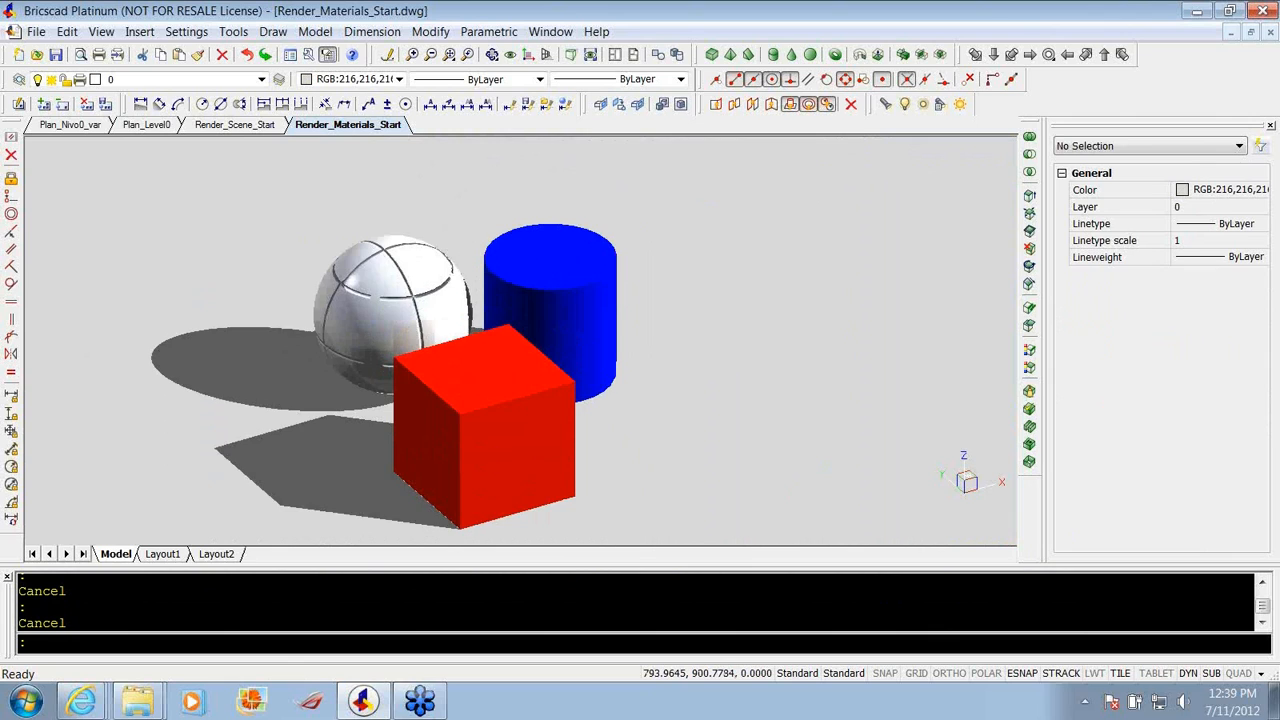
pyautogui.scroll(4, 350, 280)
pyautogui.moveTo(259, 223); pyautogui.dragTo(272, 288, button='middle')
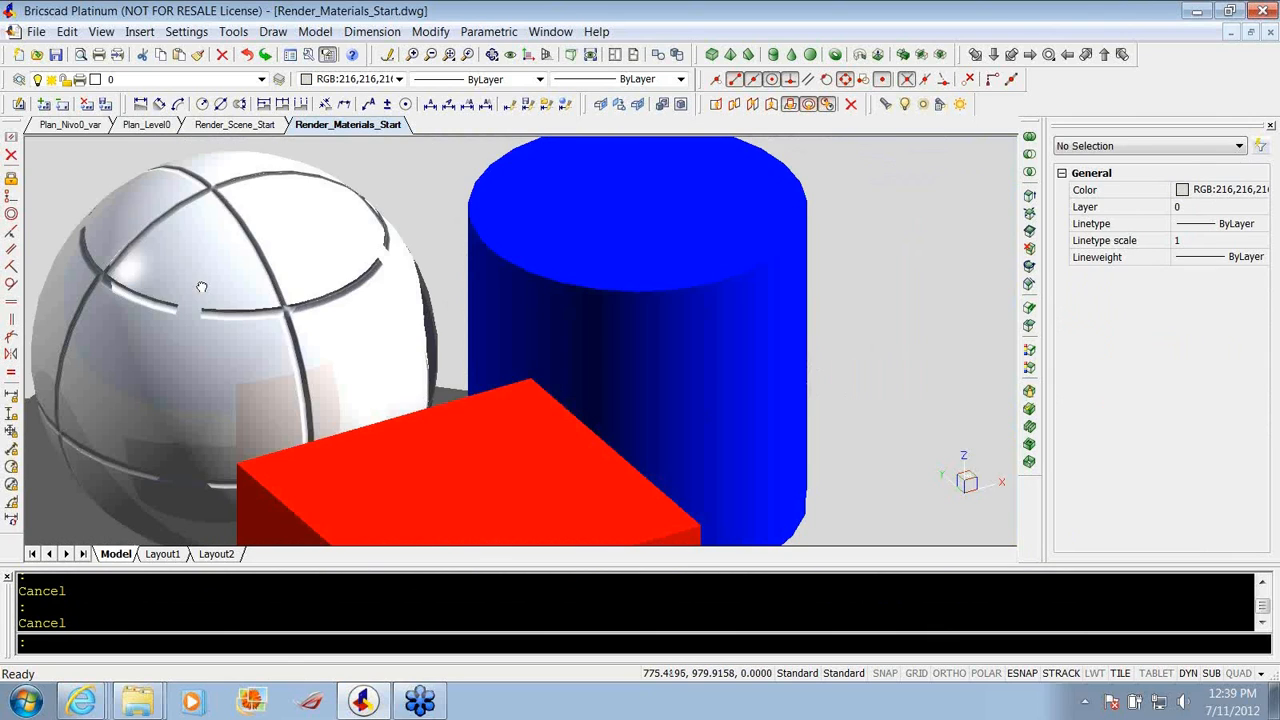
# Open the drawing's materials list in the Drawing Explorer and arrange its window so the material preview and properties fit on screen.
pyautogui.click(188, 32)
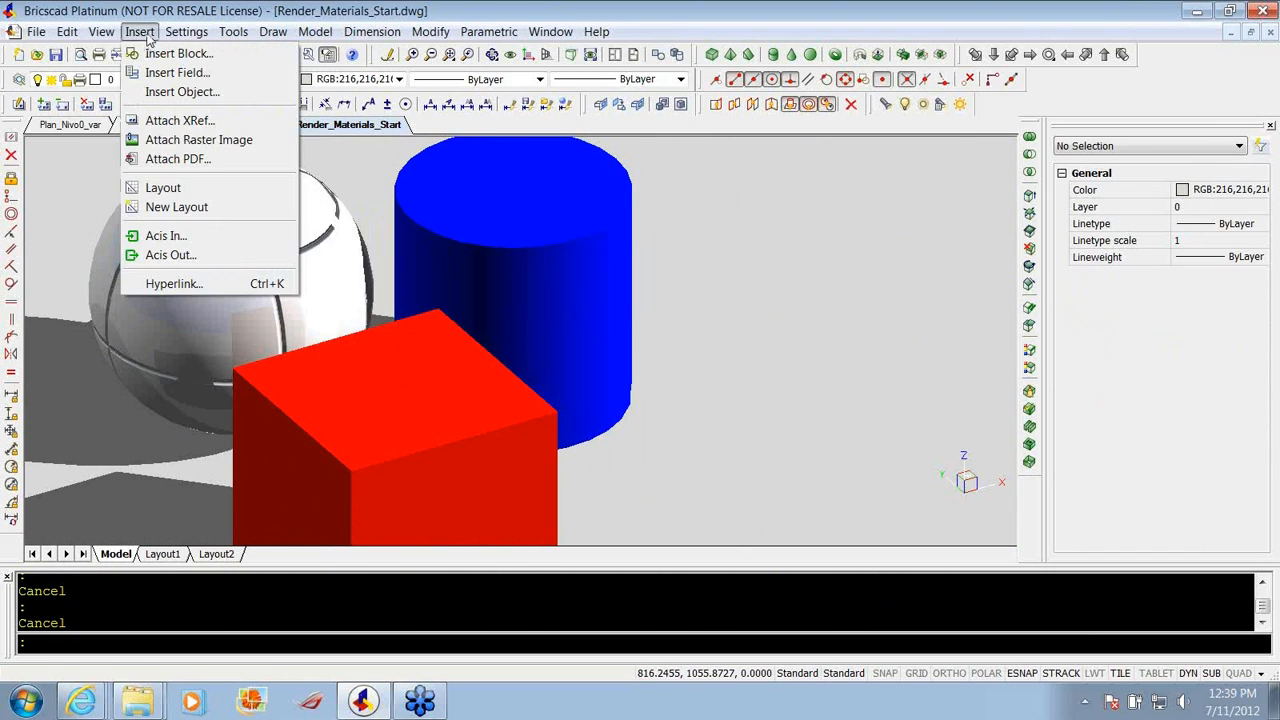
pyautogui.click(194, 57)
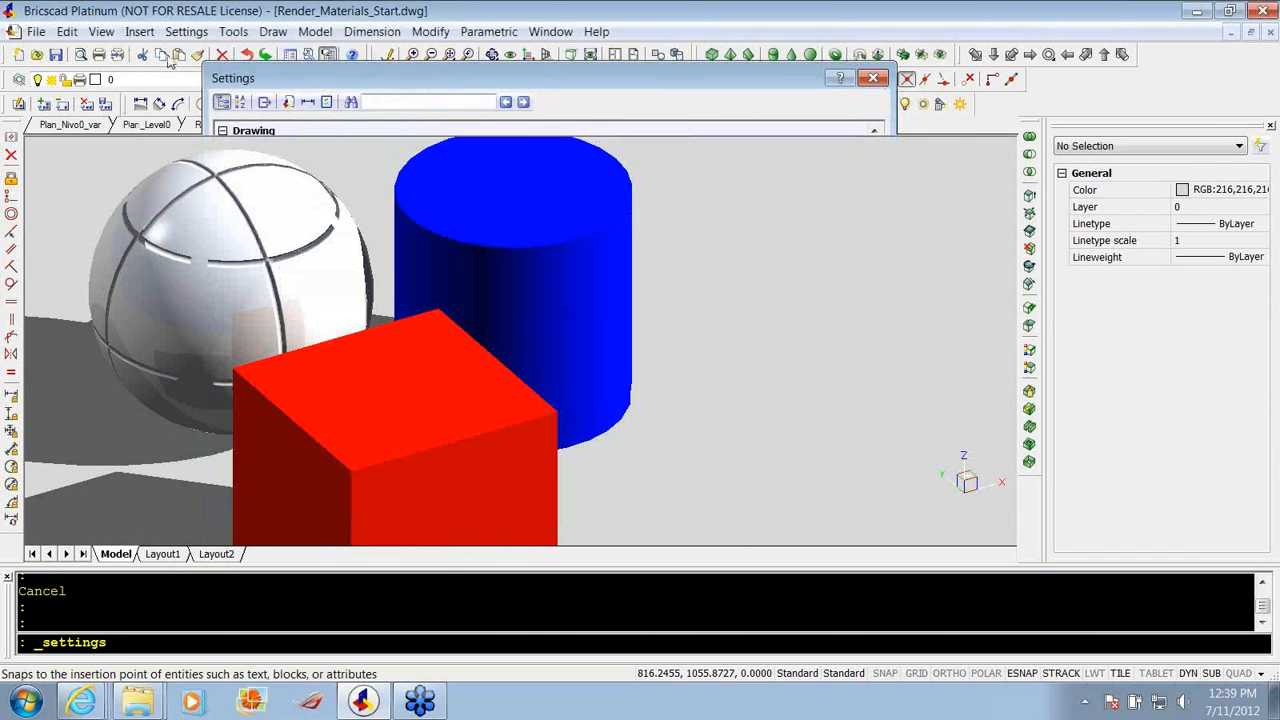
pyautogui.click(233, 31)
pyautogui.moveTo(300, 53)
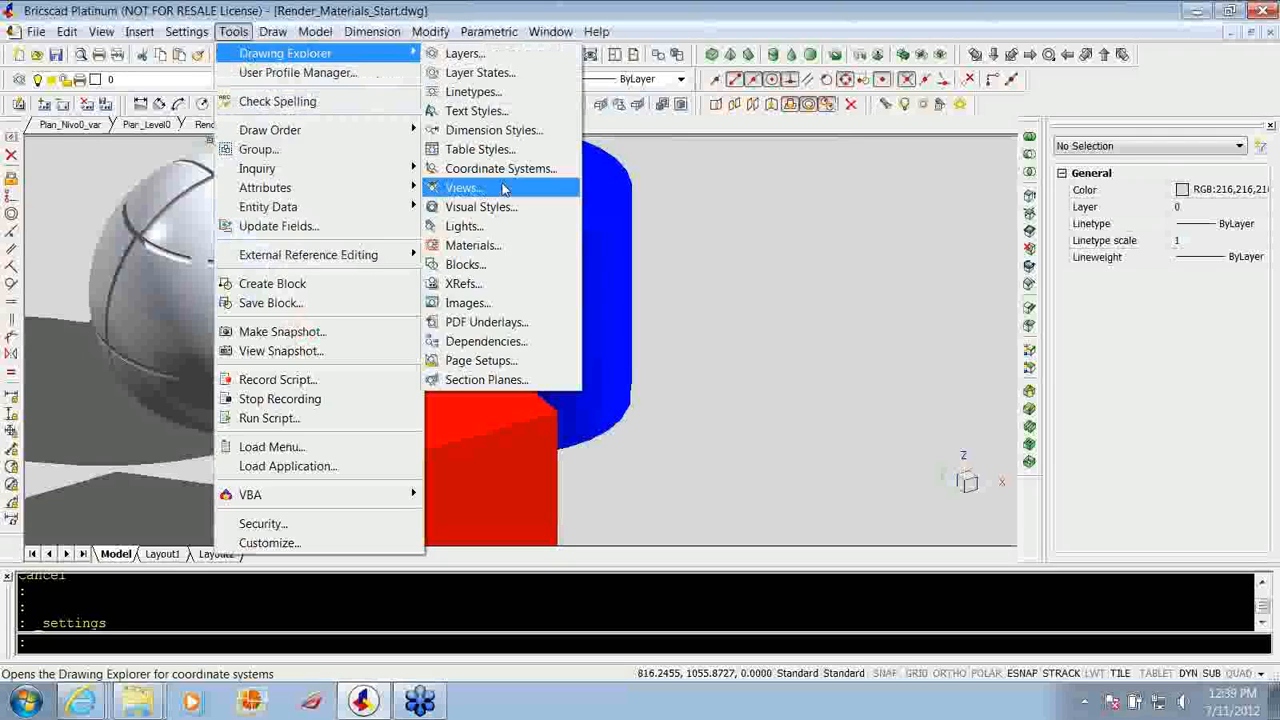
pyautogui.click(496, 243)
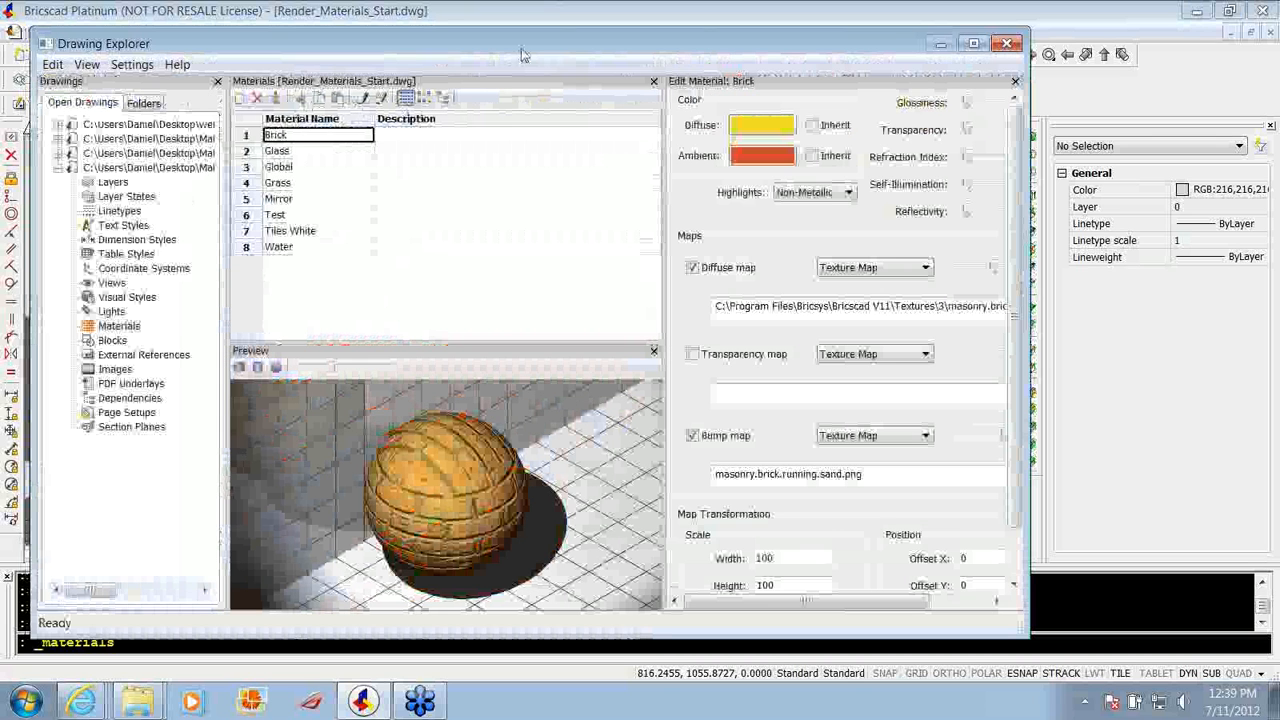
pyautogui.moveTo(521, 55); pyautogui.dragTo(653, 64)
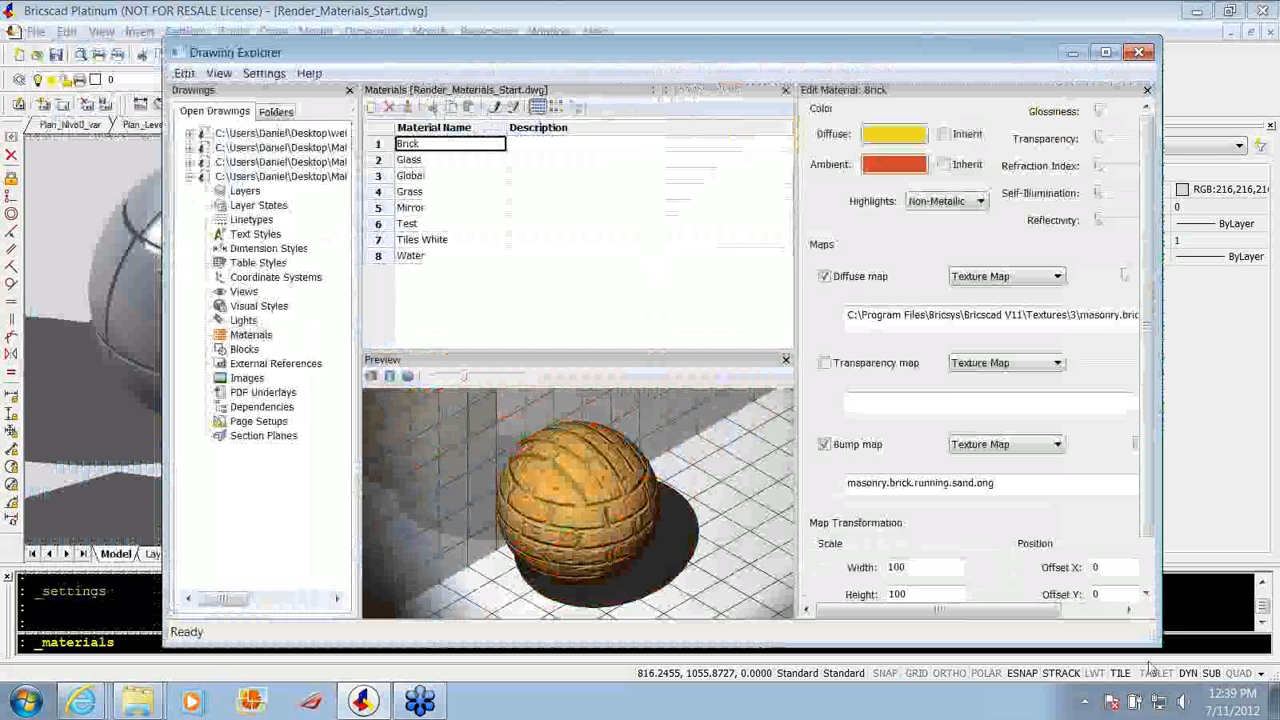
pyautogui.moveTo(1158, 648); pyautogui.dragTo(1126, 630)
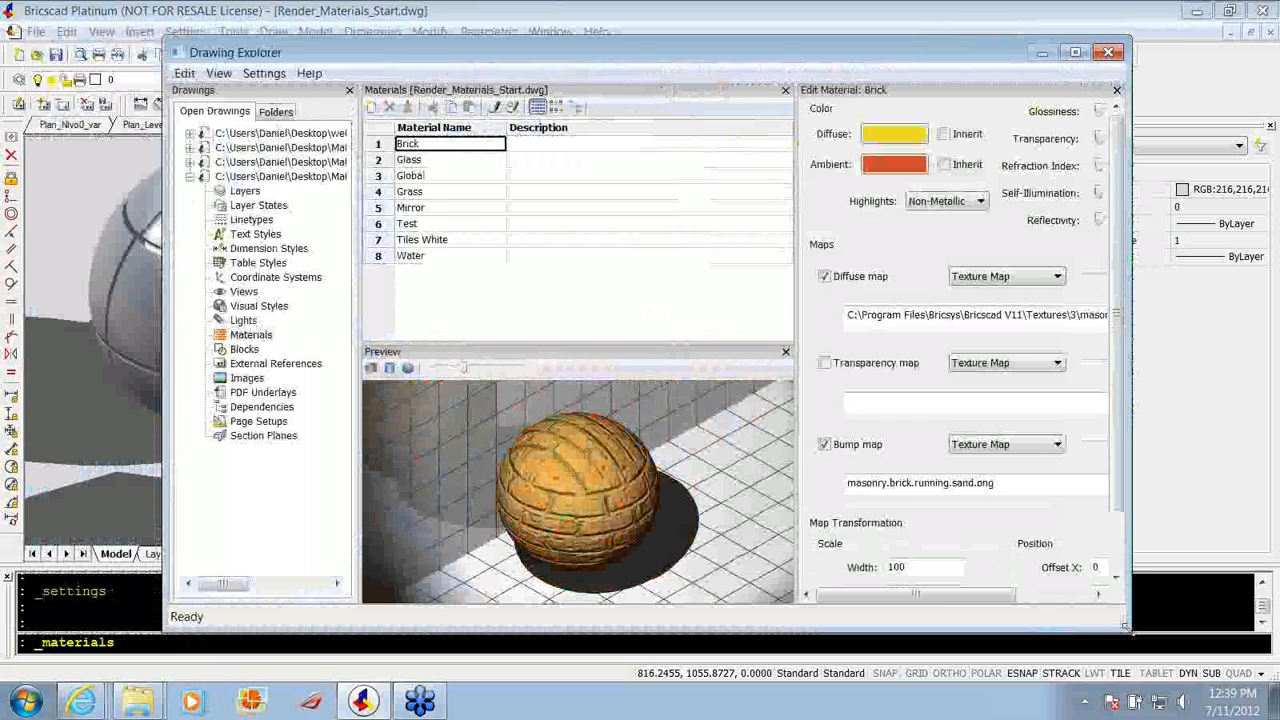
pyautogui.moveTo(480, 52); pyautogui.dragTo(458, 31)
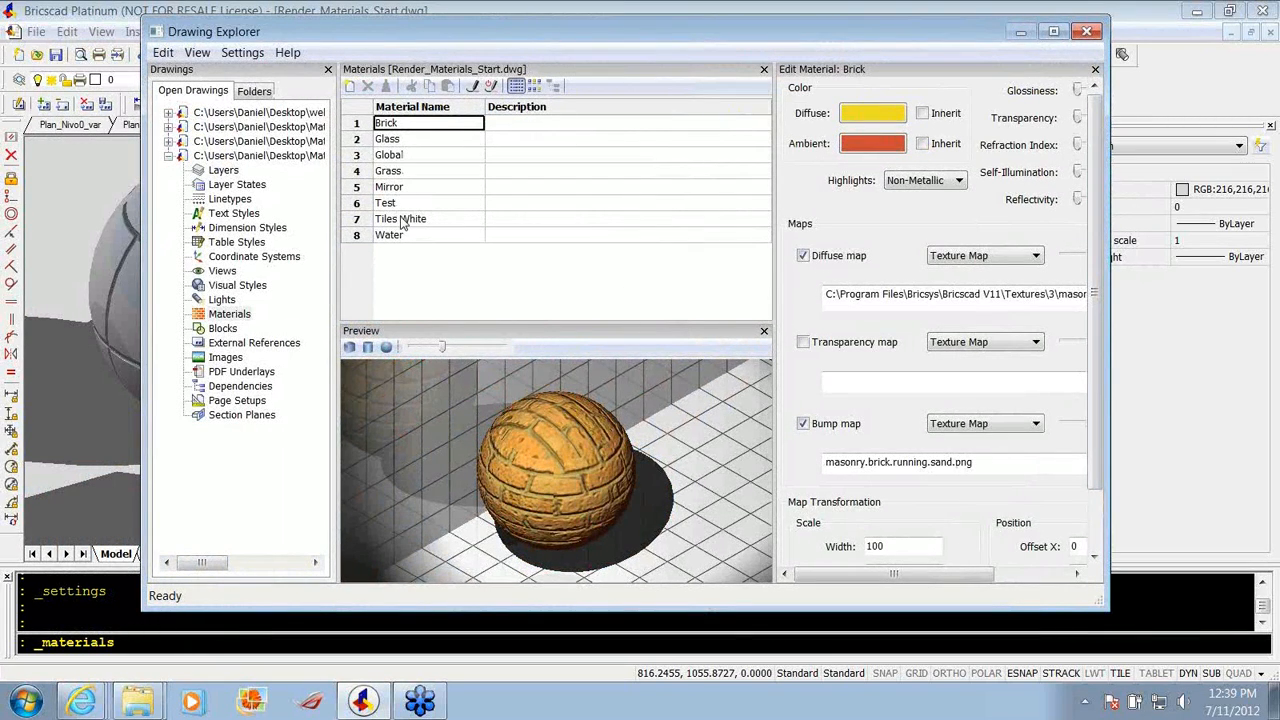
# Show the full properties of the Tiles White material, set its highlights to Metallic and close the Drawing Explorer.
pyautogui.click(403, 221)
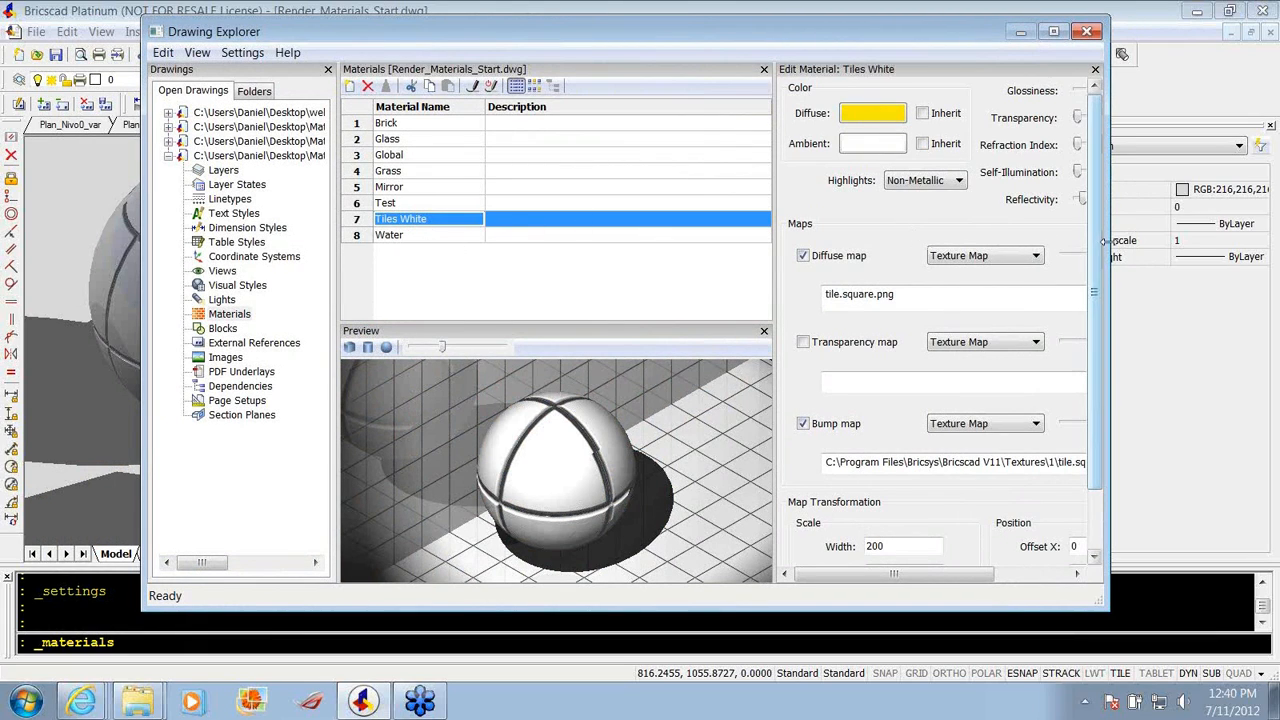
pyautogui.moveTo(1107, 241); pyautogui.dragTo(1209, 241)
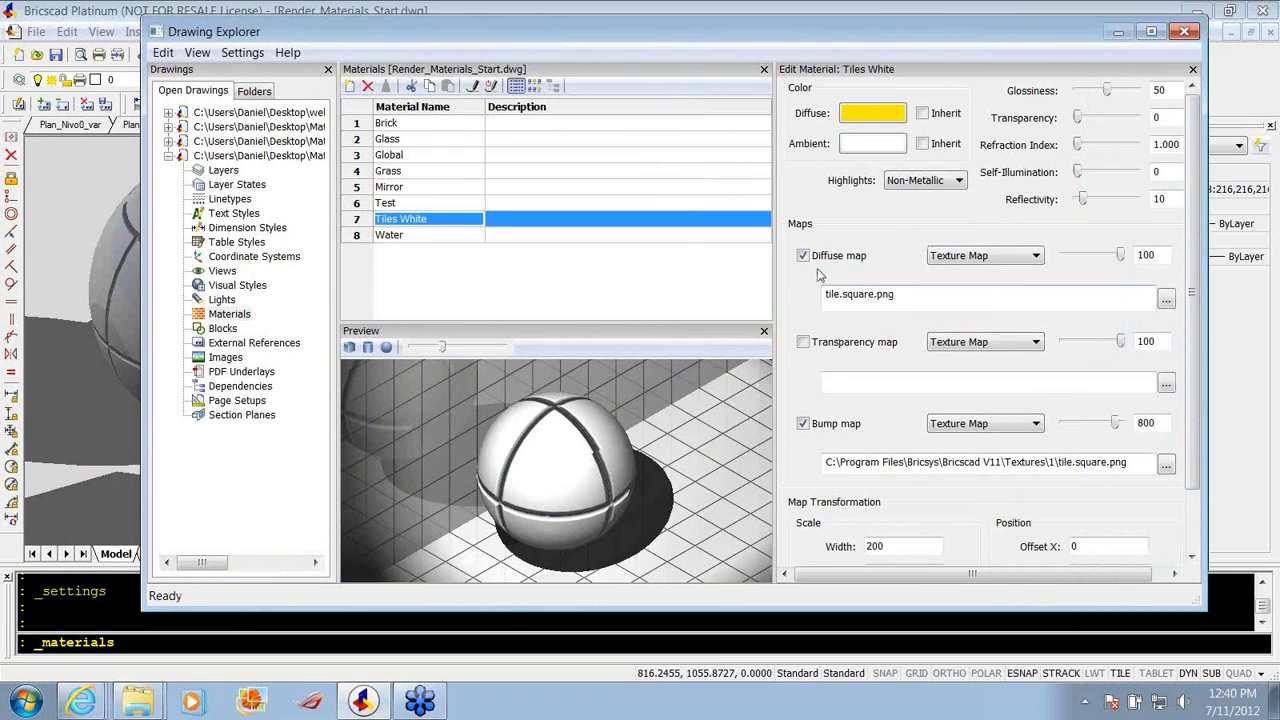
pyautogui.click(924, 182)
pyautogui.click(915, 200)
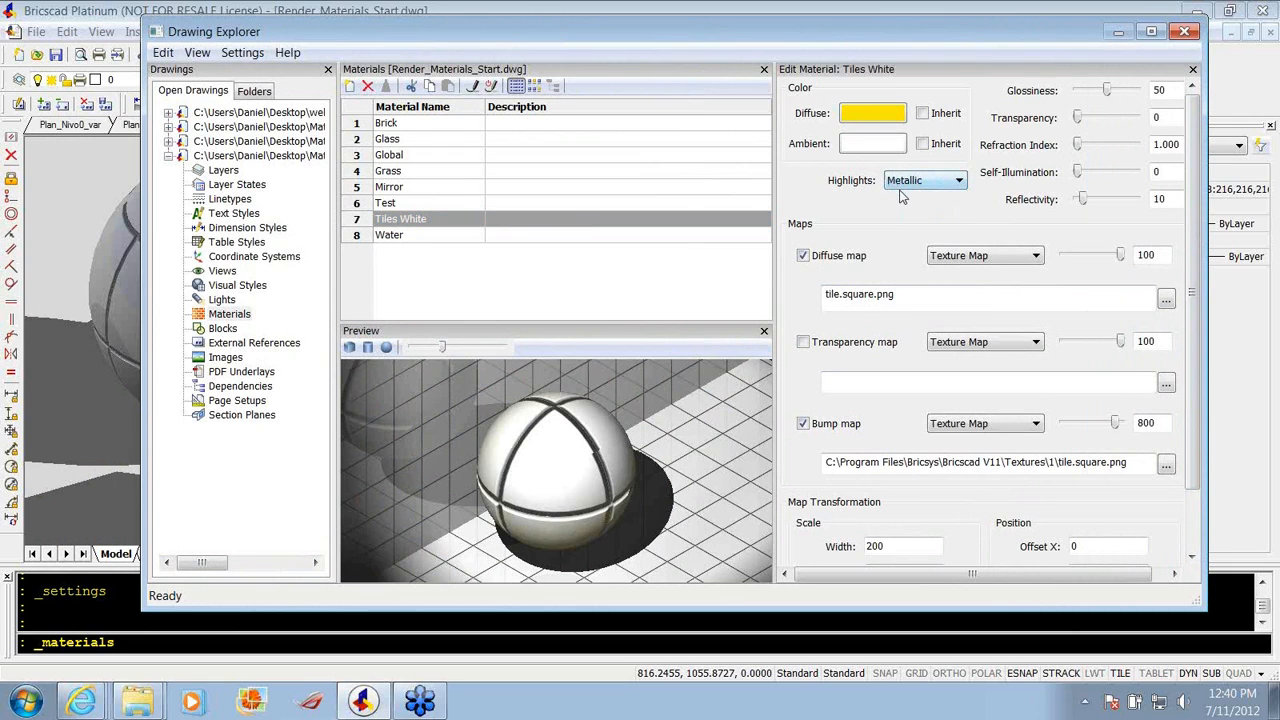
pyautogui.click(902, 184)
pyautogui.click(905, 197)
pyautogui.click(902, 181)
pyautogui.click(902, 208)
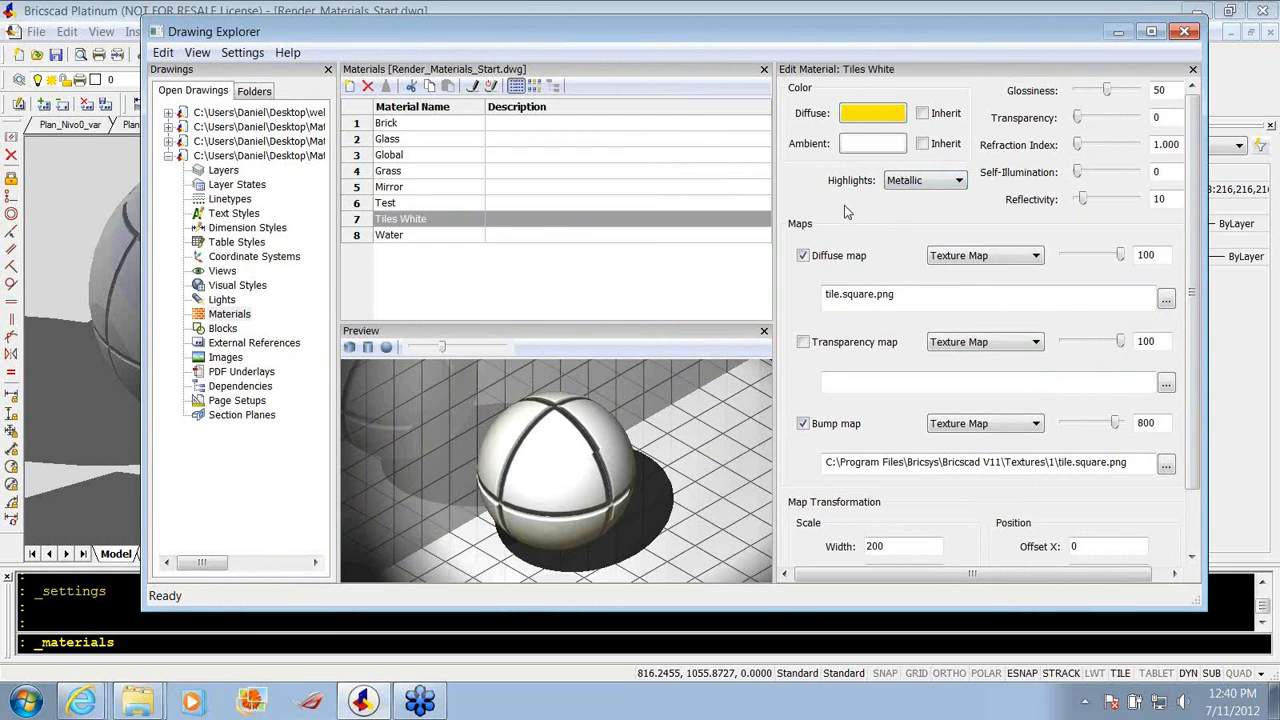
pyautogui.click(1185, 33)
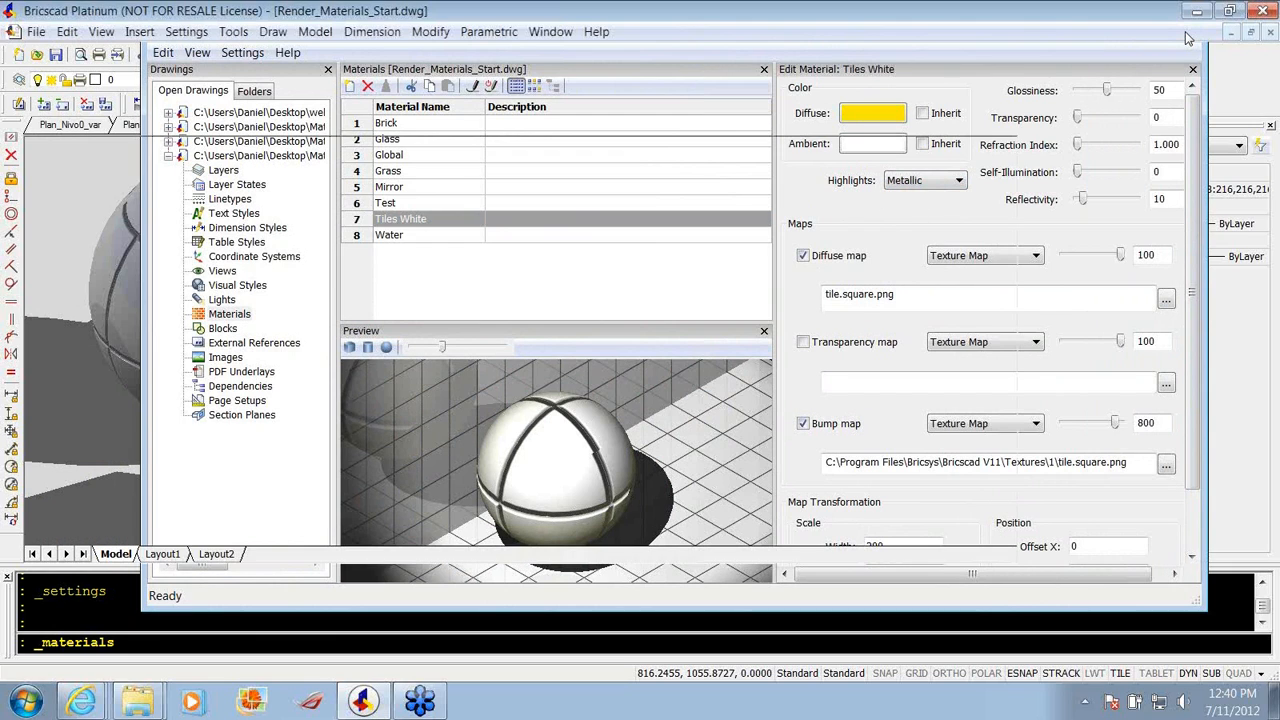
pyautogui.scroll(-3, 488, 352)
pyautogui.scroll(2, 498, 338)
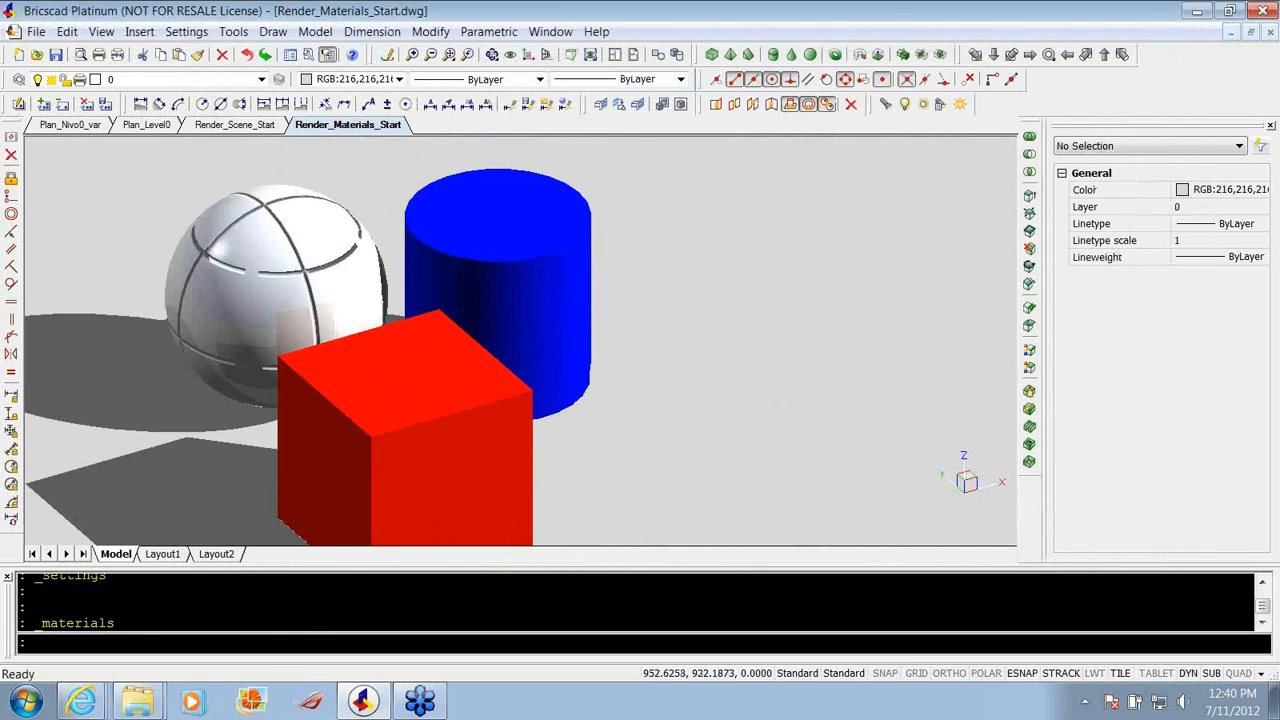
pyautogui.click(570, 258)
pyautogui.click(521, 257)
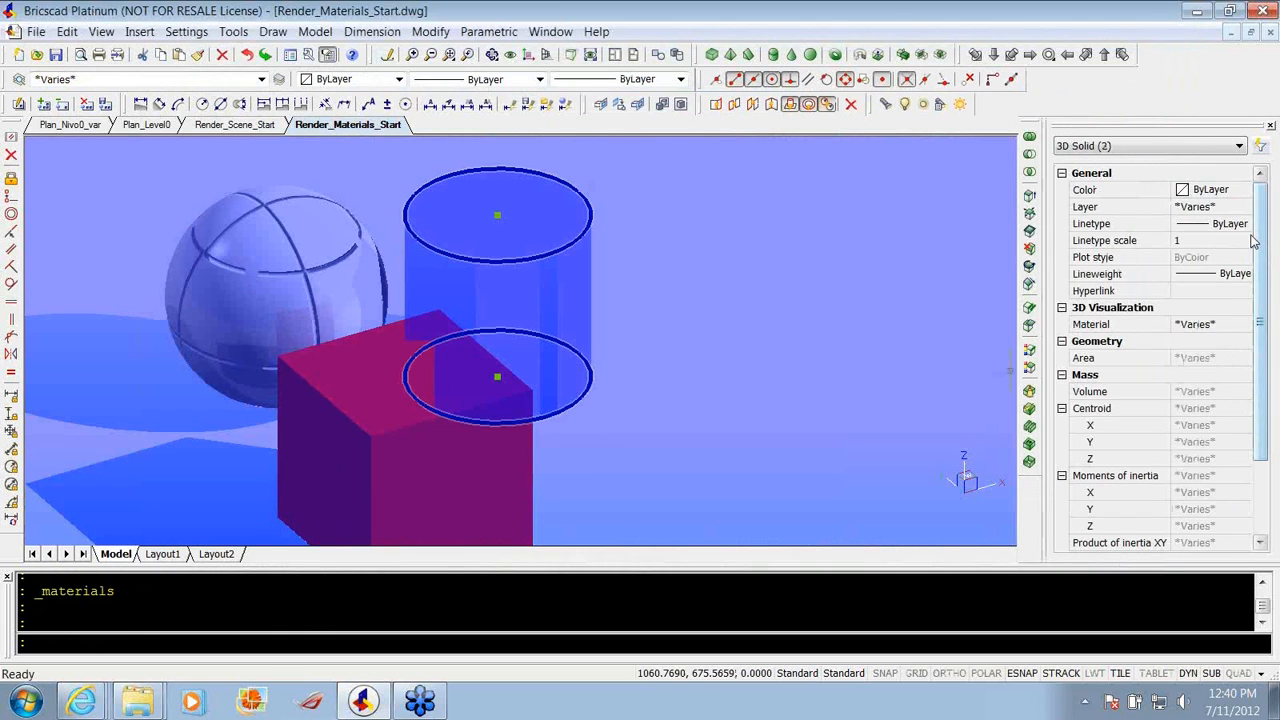
pyautogui.press('Escape')
pyautogui.press('Escape')
# Assign the Mirror material to the floor and the blue cylinder together and clear the selection.
pyautogui.click(579, 187)
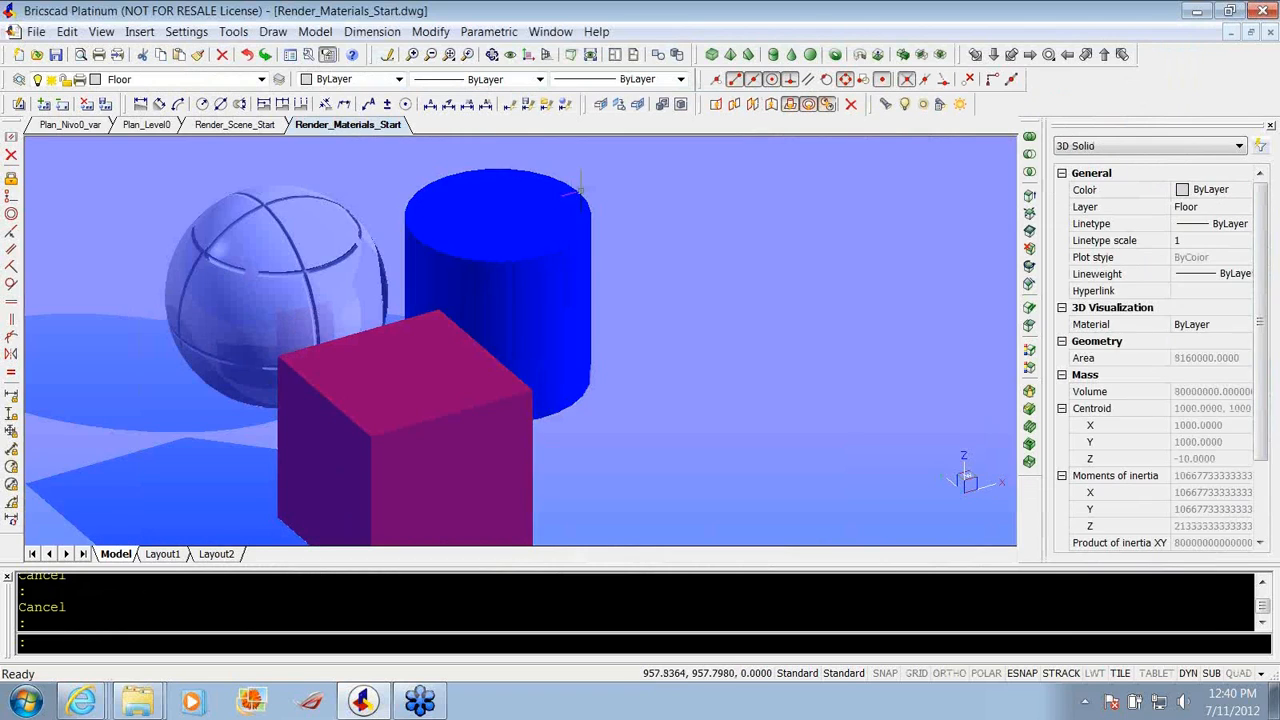
pyautogui.click(579, 187)
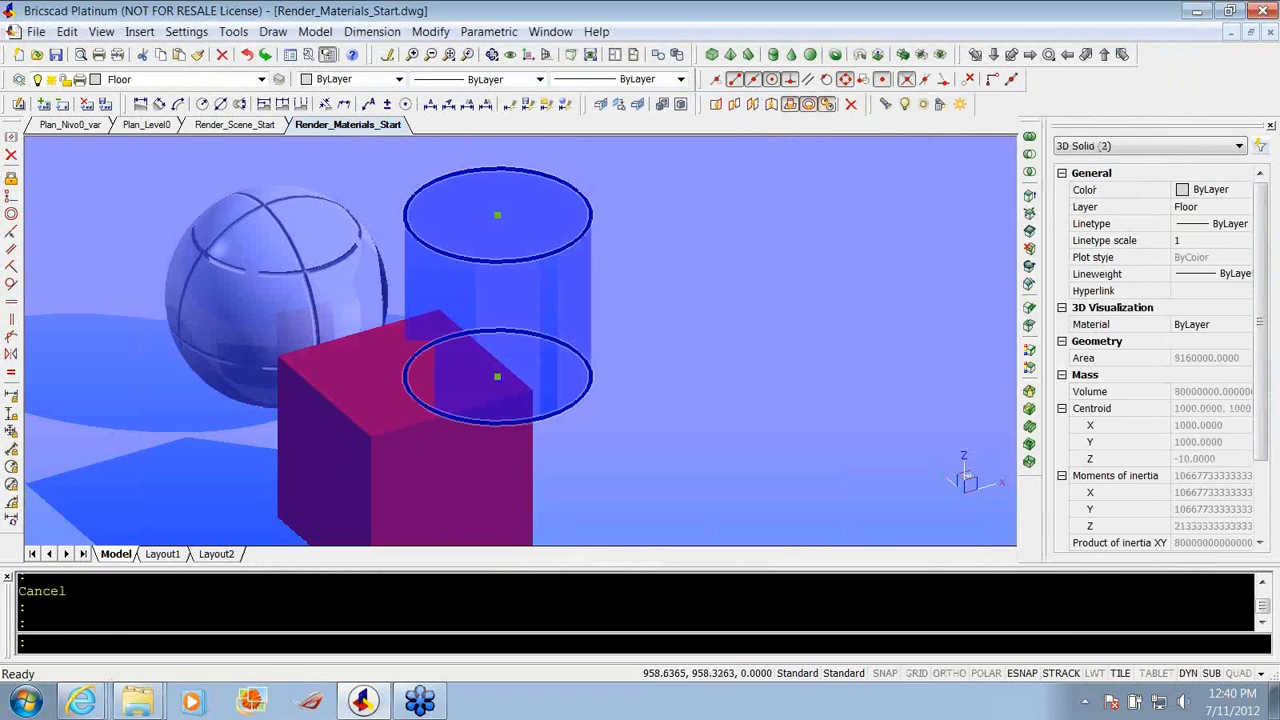
pyautogui.click(1190, 322)
pyautogui.click(1200, 326)
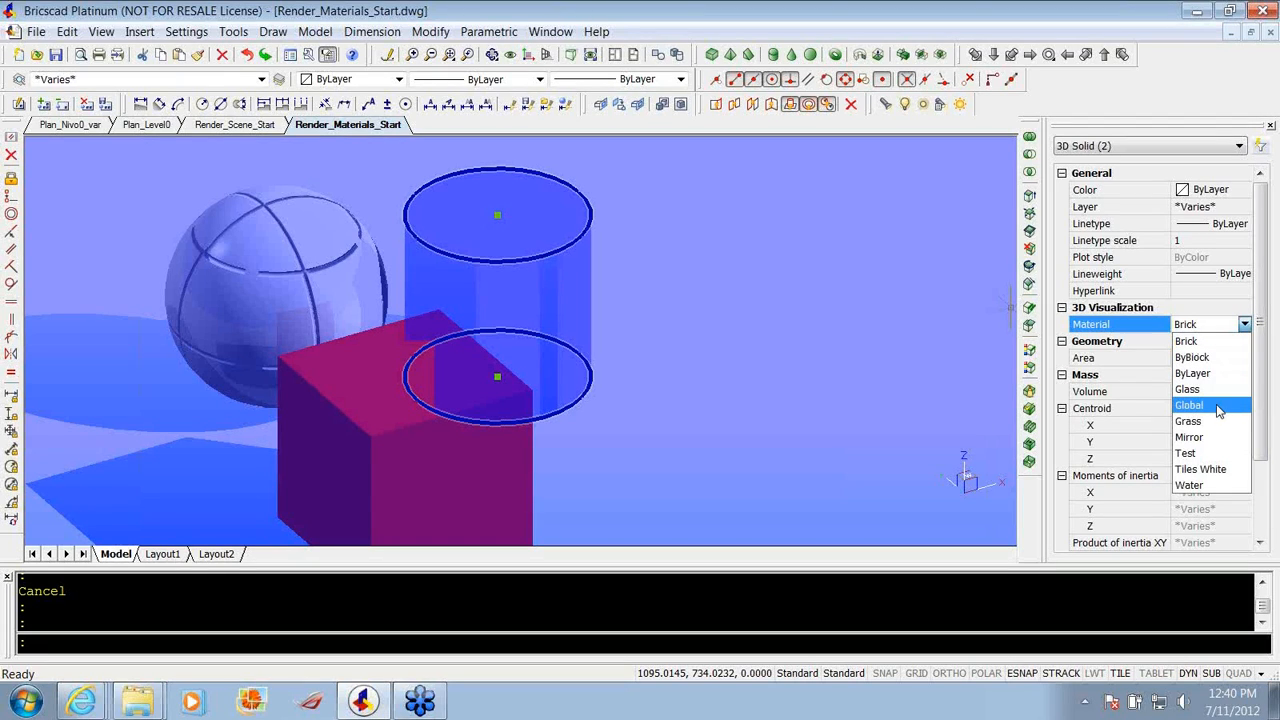
pyautogui.click(1208, 437)
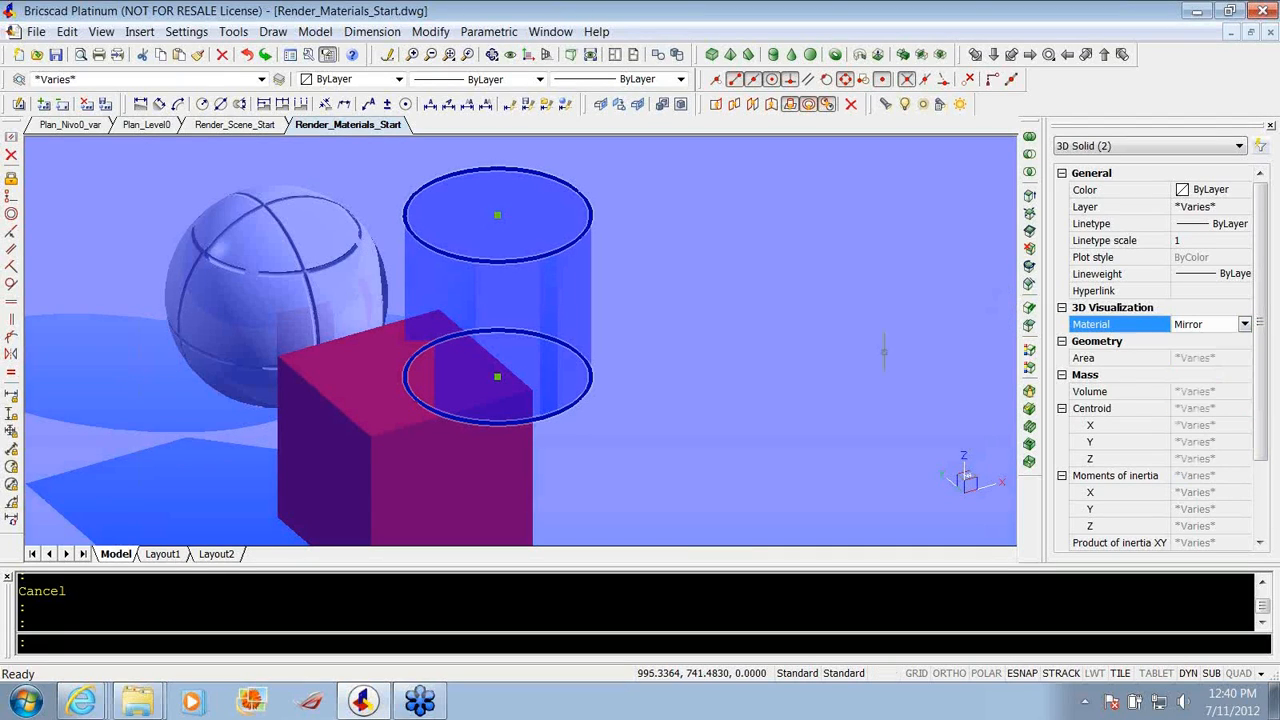
pyautogui.press('Escape')
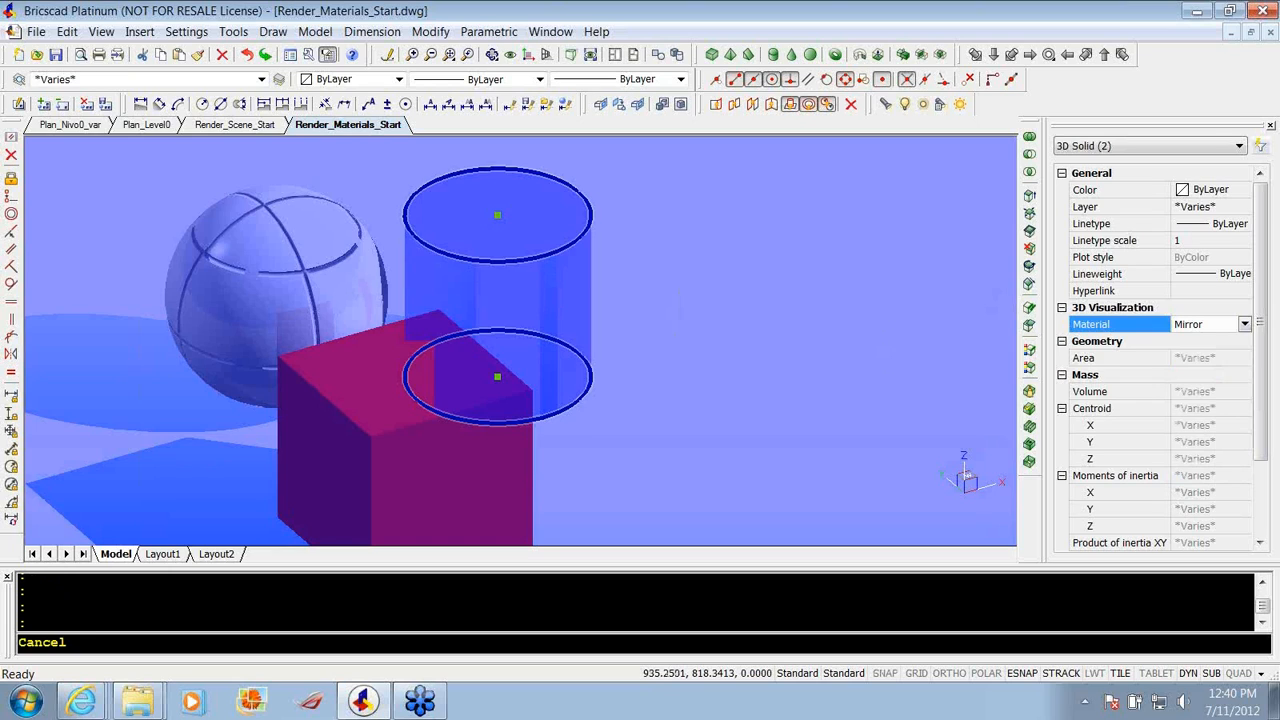
pyautogui.press('Escape')
# Assign the Water material to the mirrored cylinder alone and clear the selection.
pyautogui.scroll(-3, 603, 272)
pyautogui.scroll(2, 603, 273)
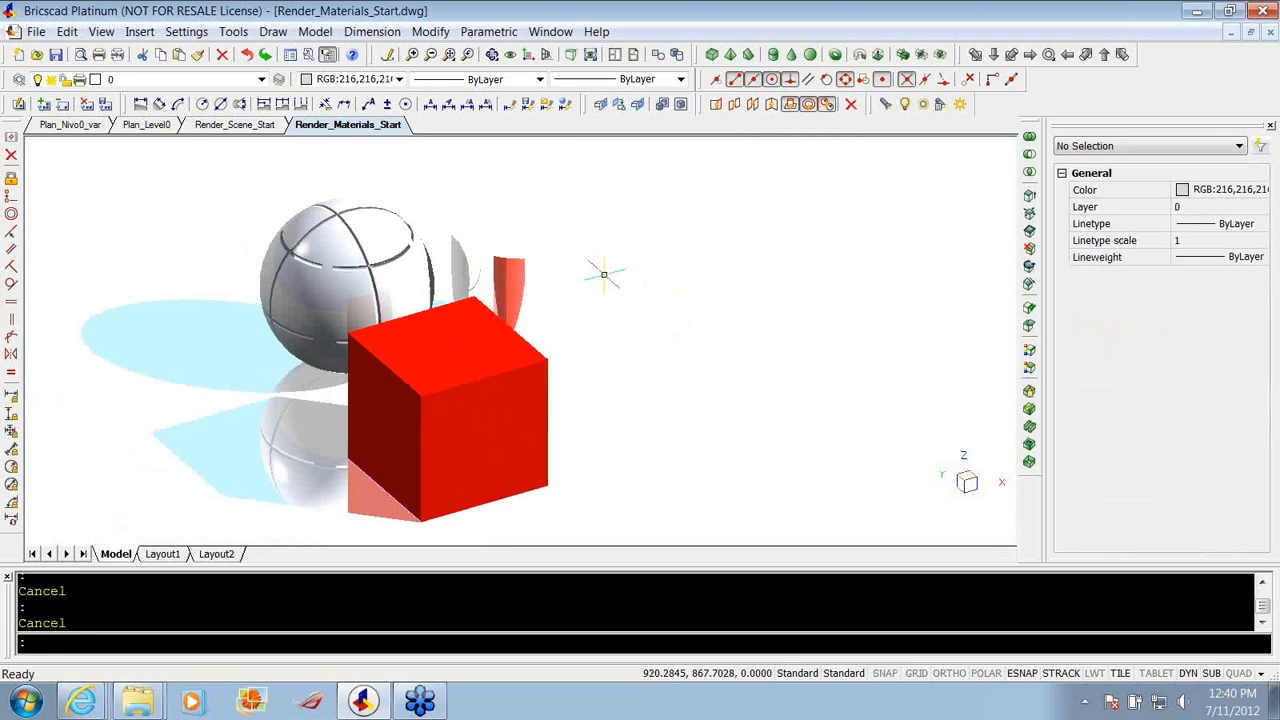
pyautogui.scroll(2, 565, 276)
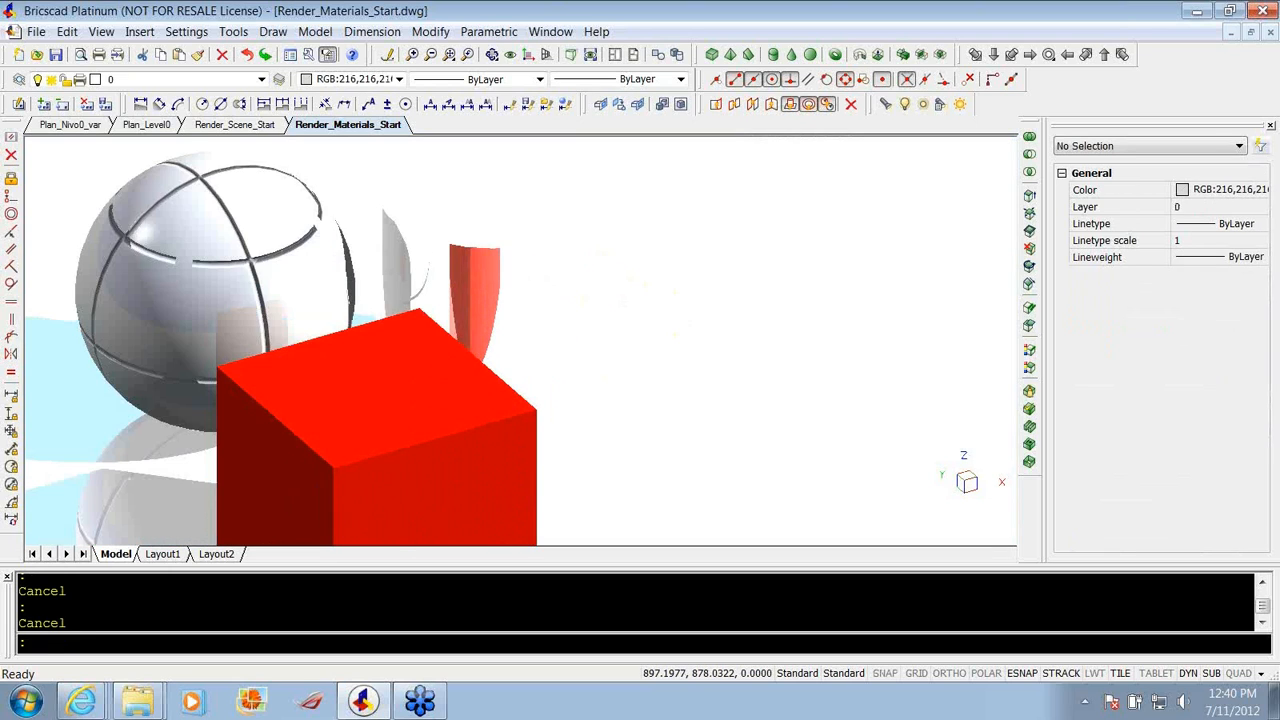
pyautogui.scroll(-2, 565, 276)
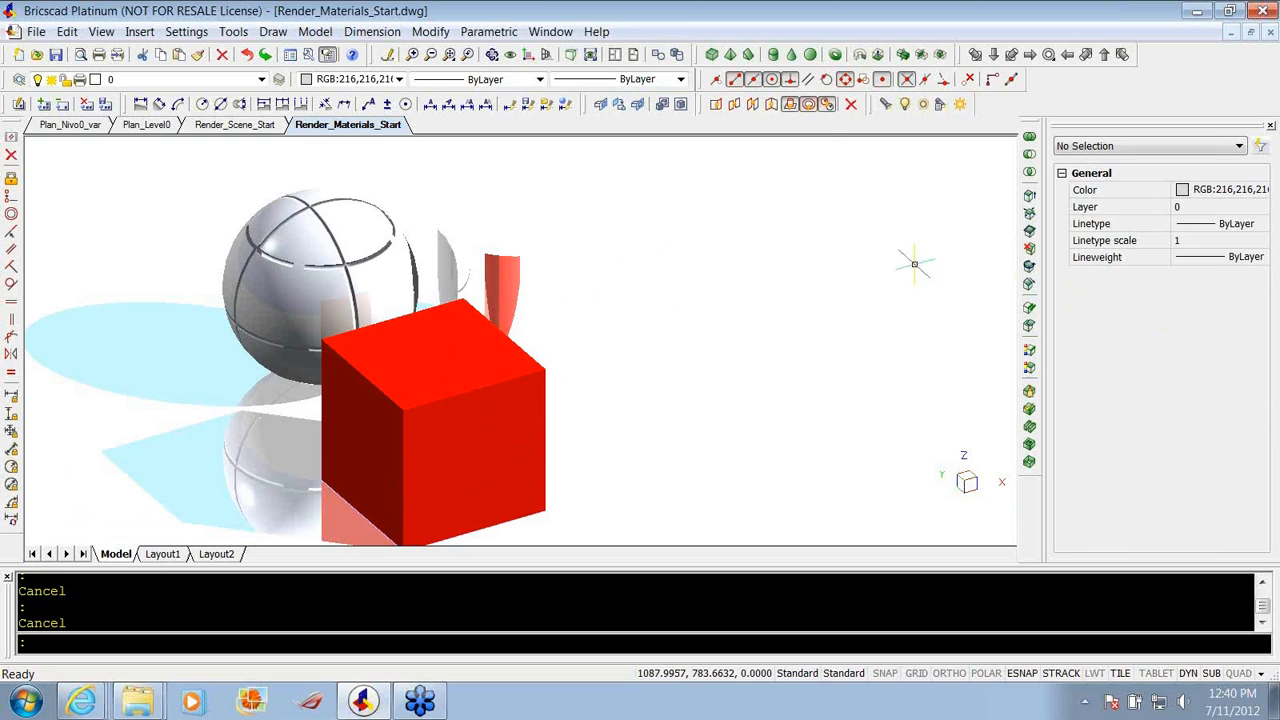
pyautogui.click(565, 258)
pyautogui.click(1216, 326)
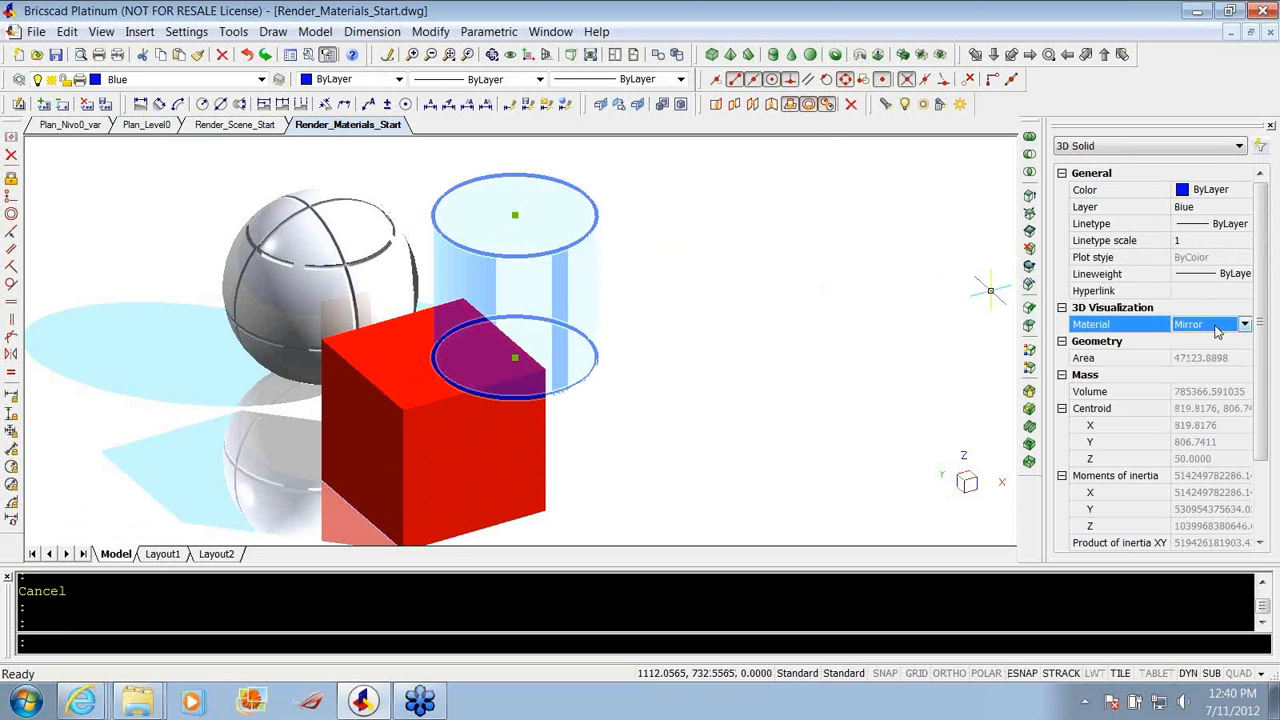
pyautogui.click(1216, 328)
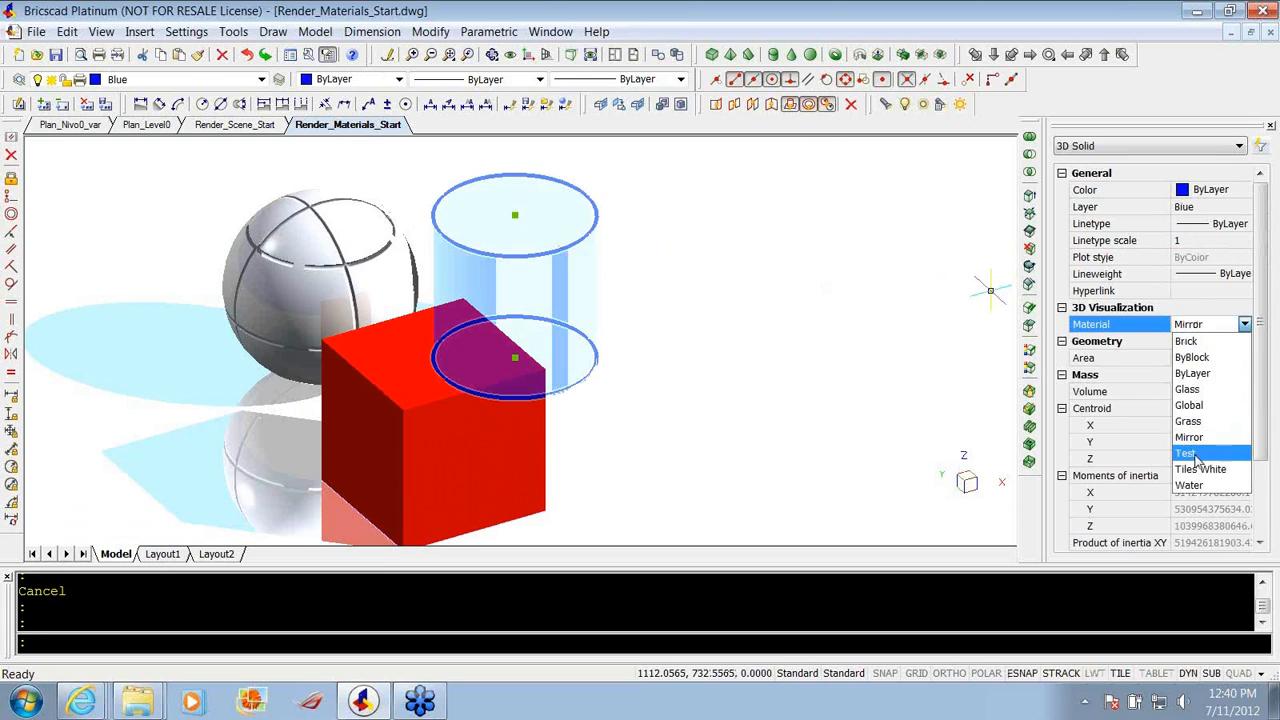
pyautogui.click(1189, 486)
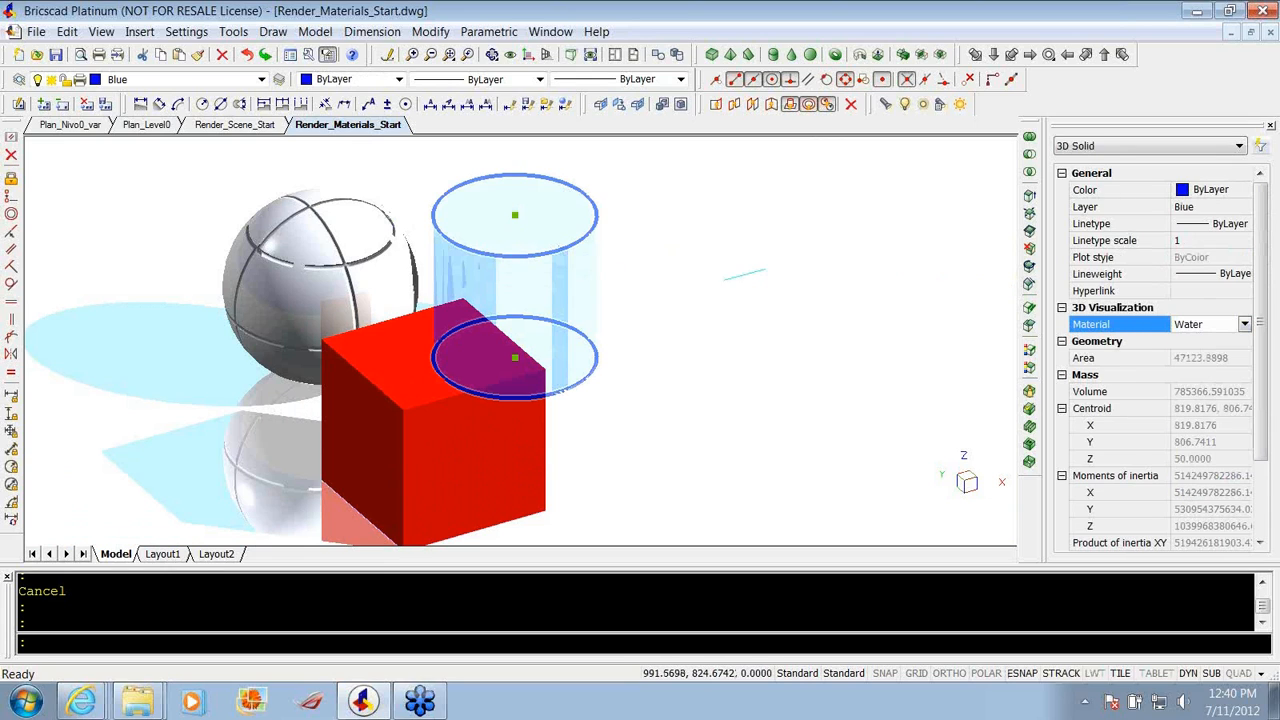
pyautogui.click(733, 265)
pyautogui.press('Escape')
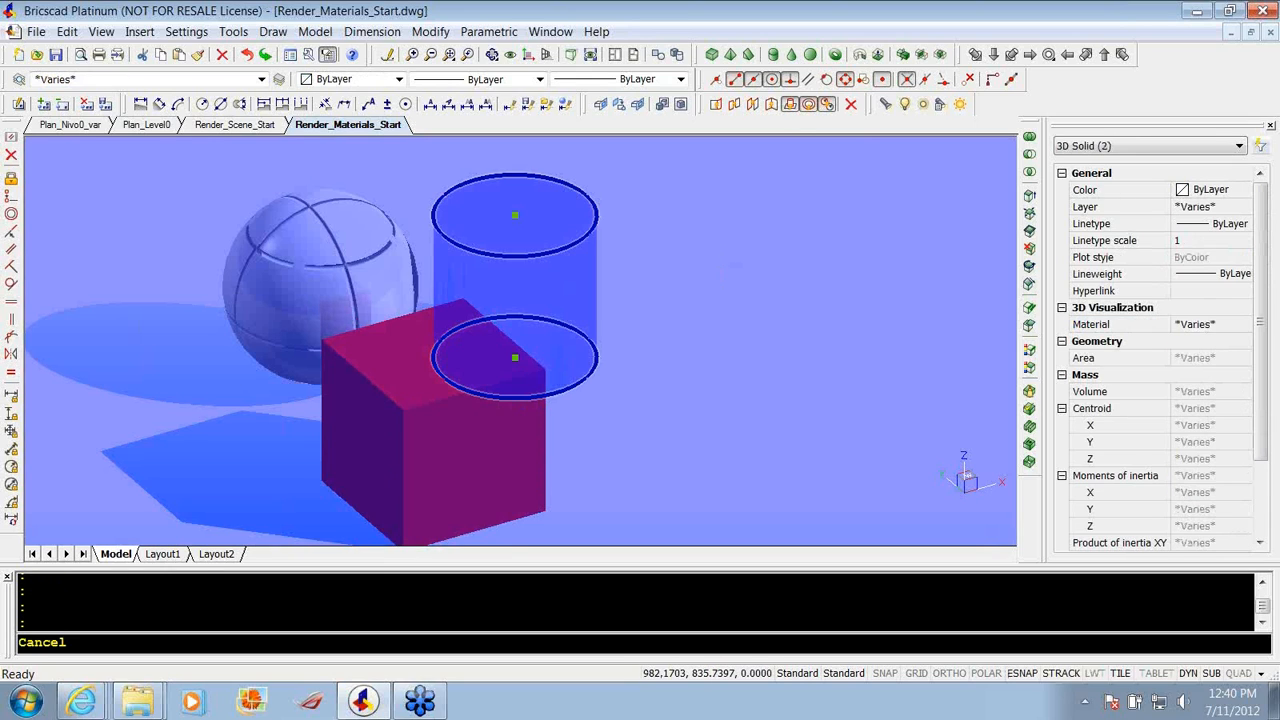
pyautogui.press('Escape')
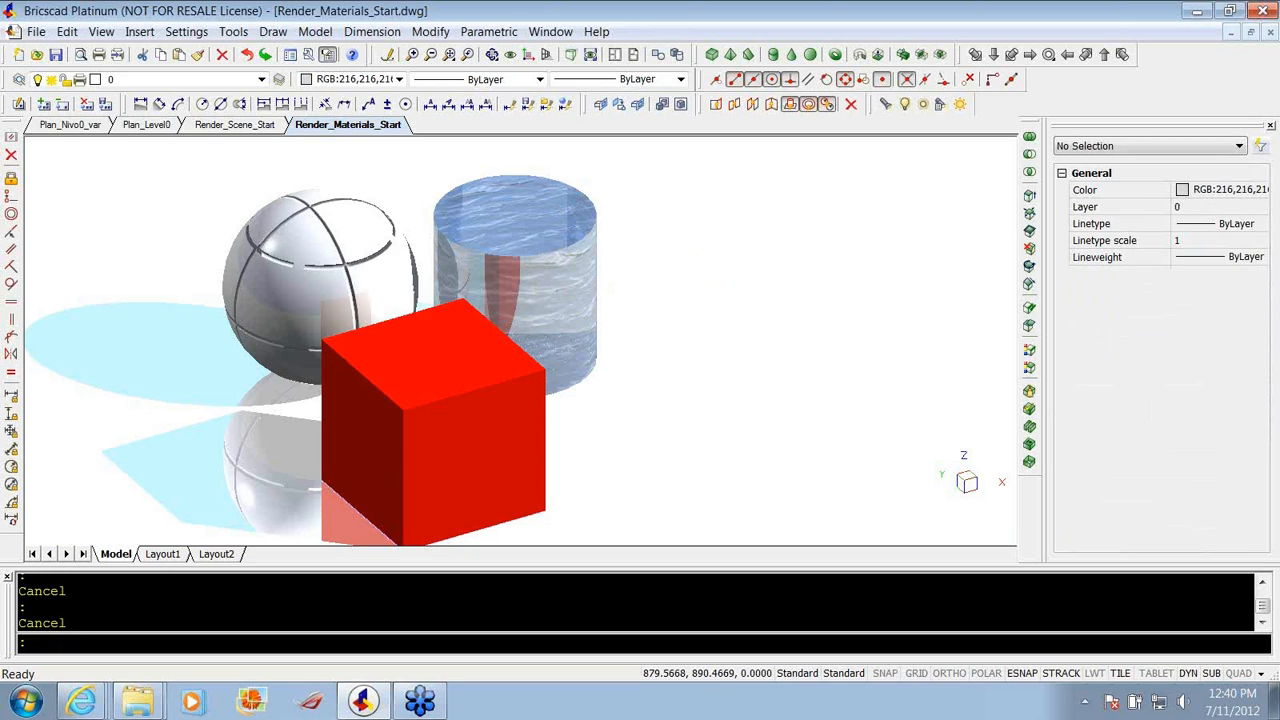
# Examine the water texture, transparency and reflections on the cylinder up close.
pyautogui.scroll(2, 532, 275)
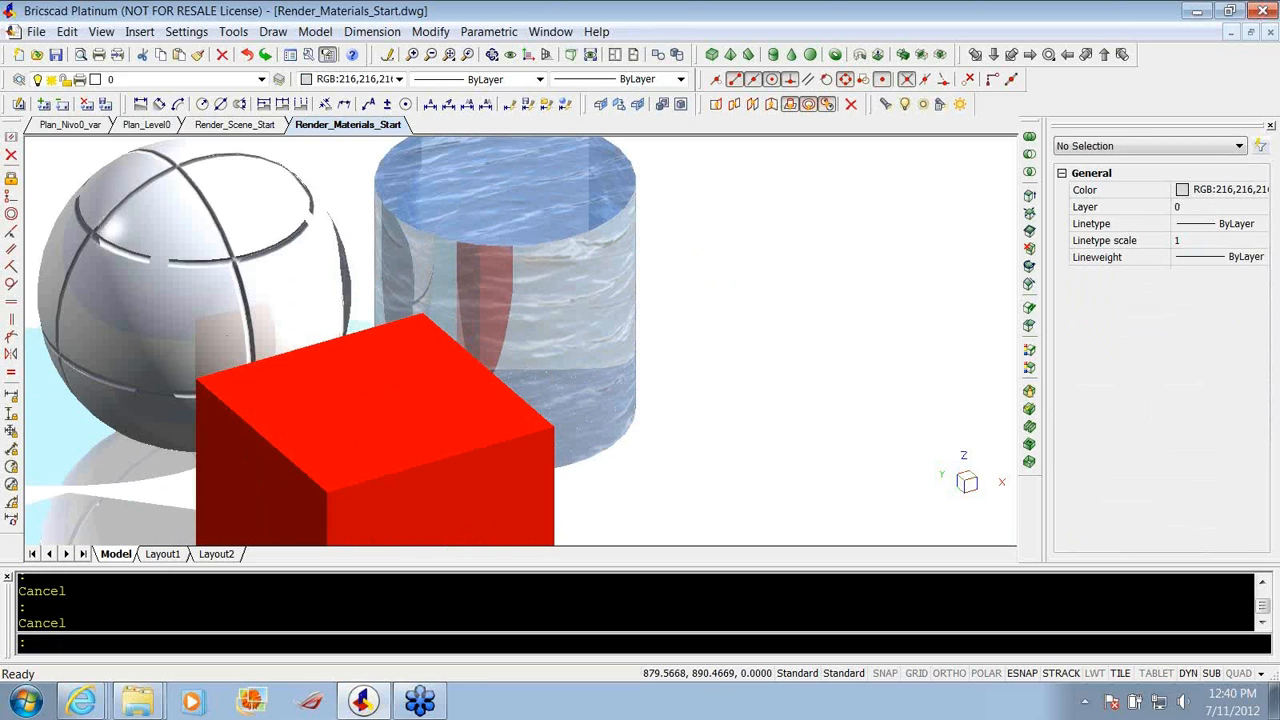
pyautogui.scroll(5, 562, 269)
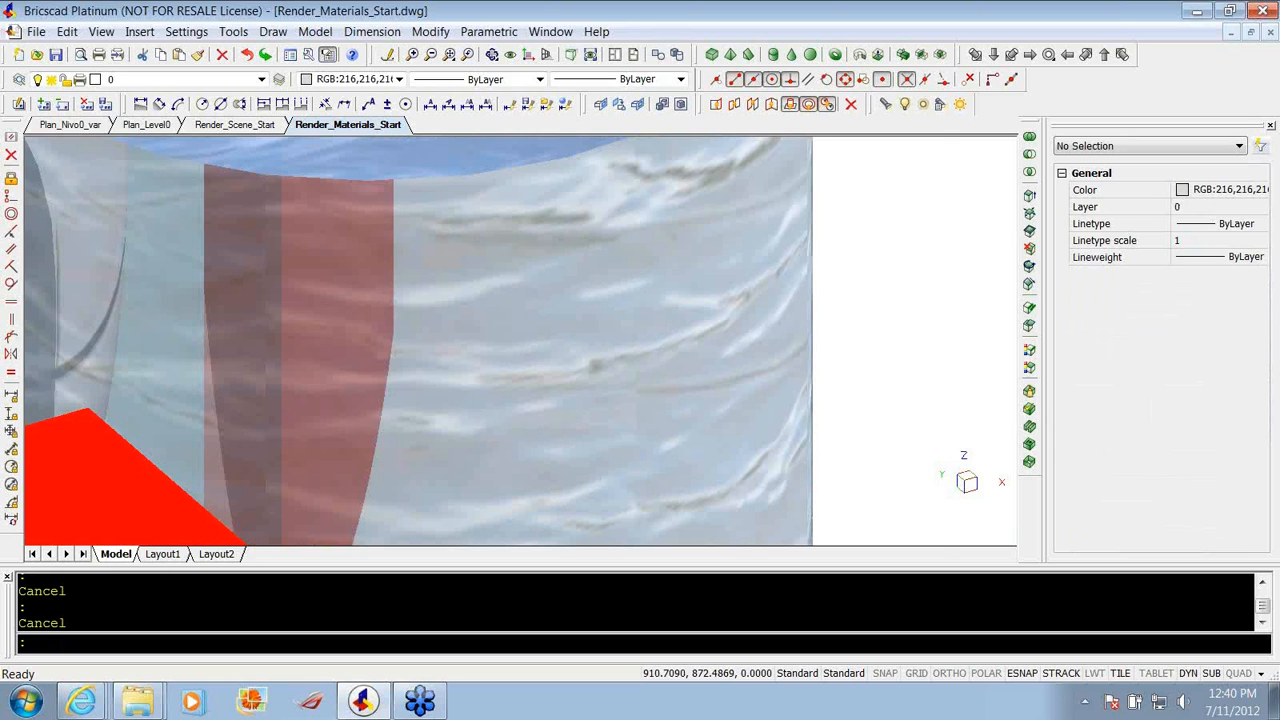
pyautogui.scroll(3, 600, 330)
pyautogui.scroll(-1, 640, 300)
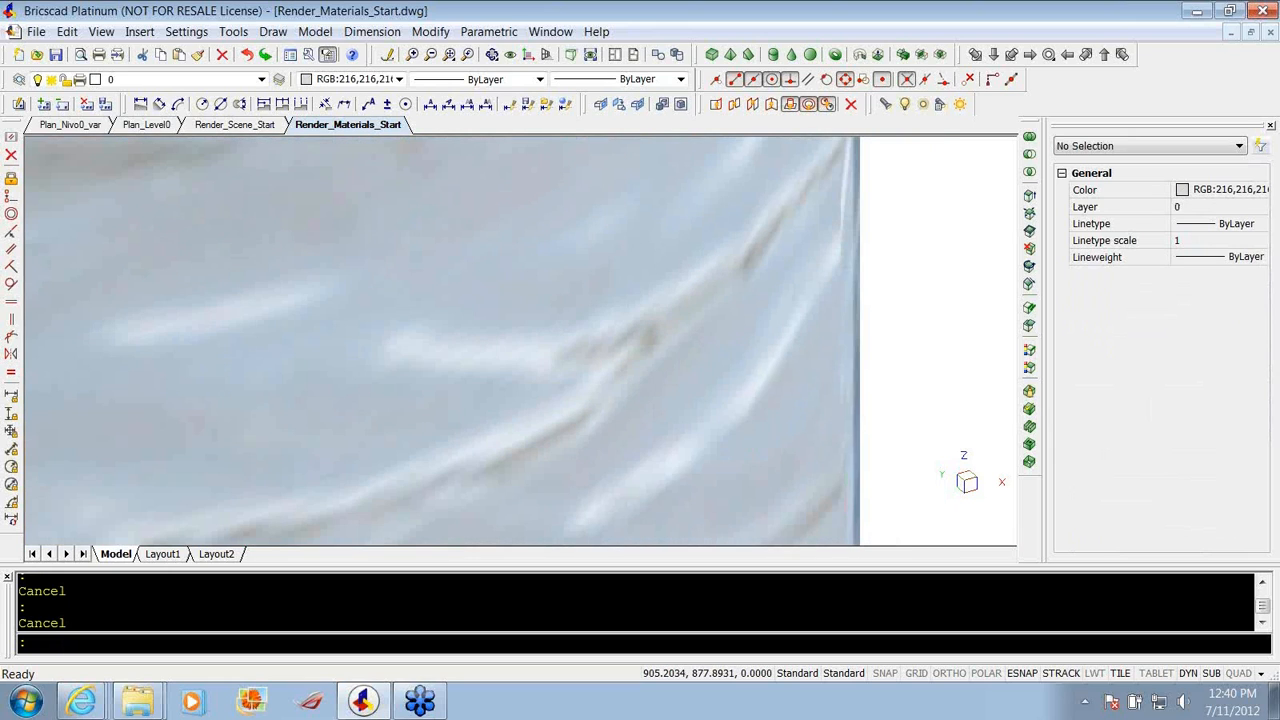
pyautogui.scroll(-5, 442, 340)
pyautogui.scroll(-2, 512, 250)
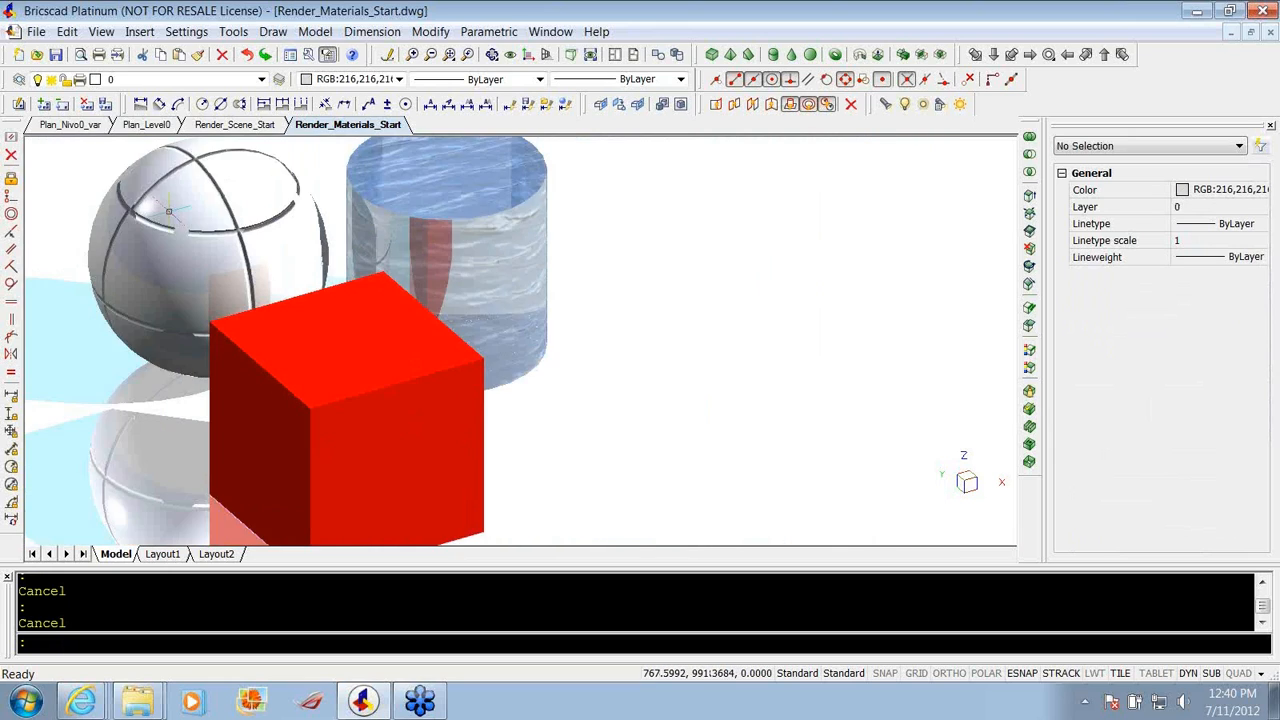
# Switch to the Render_Scene_Start drawing and display the building scene in the High Quality rendering mode.
pyautogui.click(235, 125)
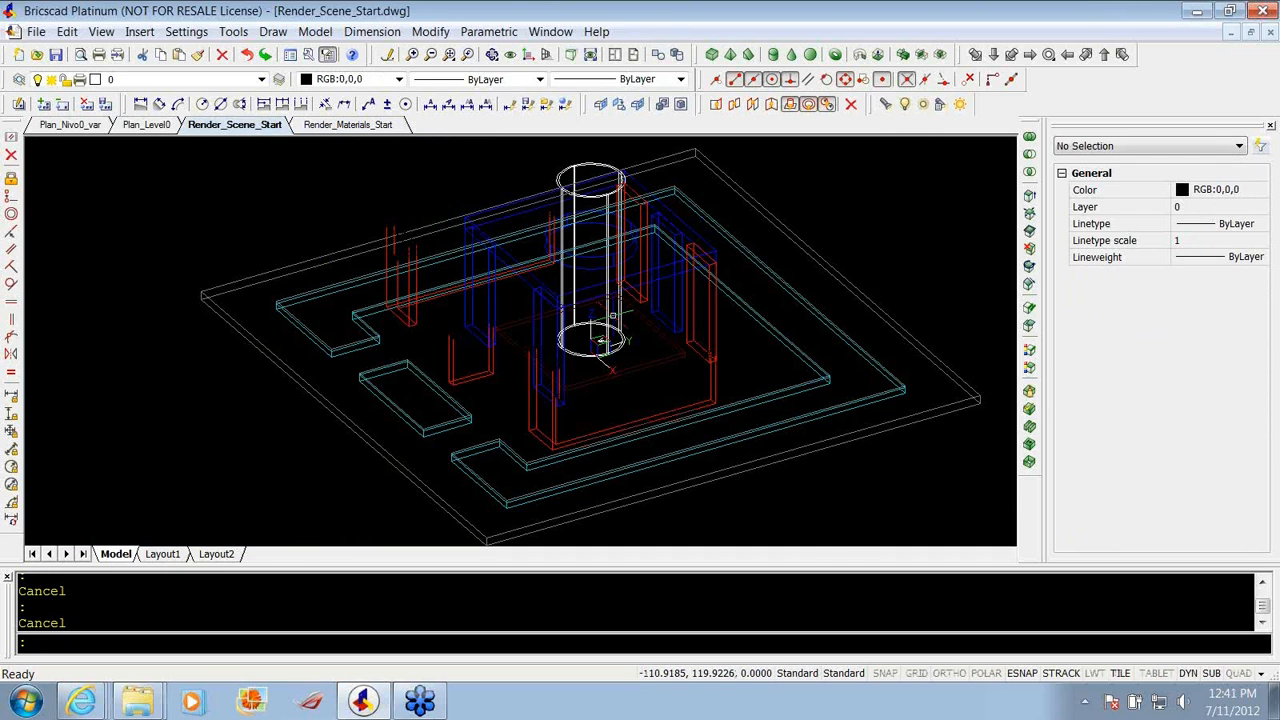
pyautogui.scroll(-3, 613, 315)
pyautogui.scroll(4, 613, 315)
pyautogui.click(36, 32)
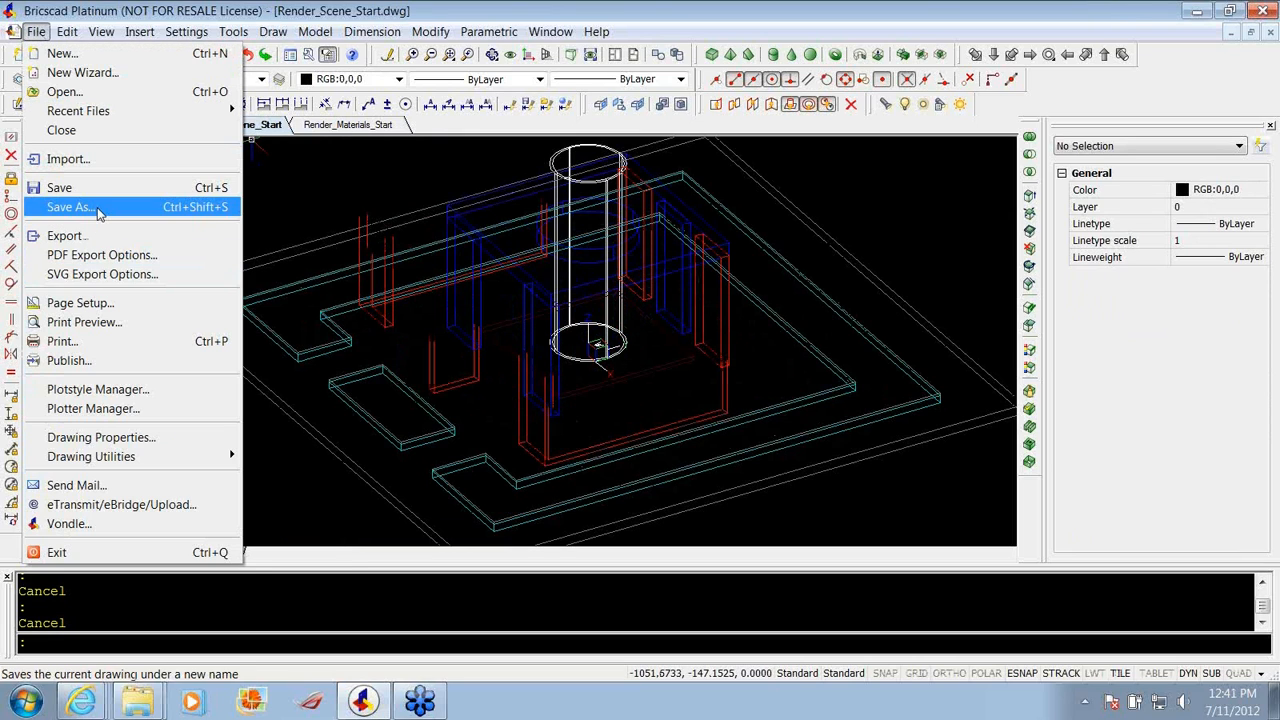
pyautogui.click(101, 32)
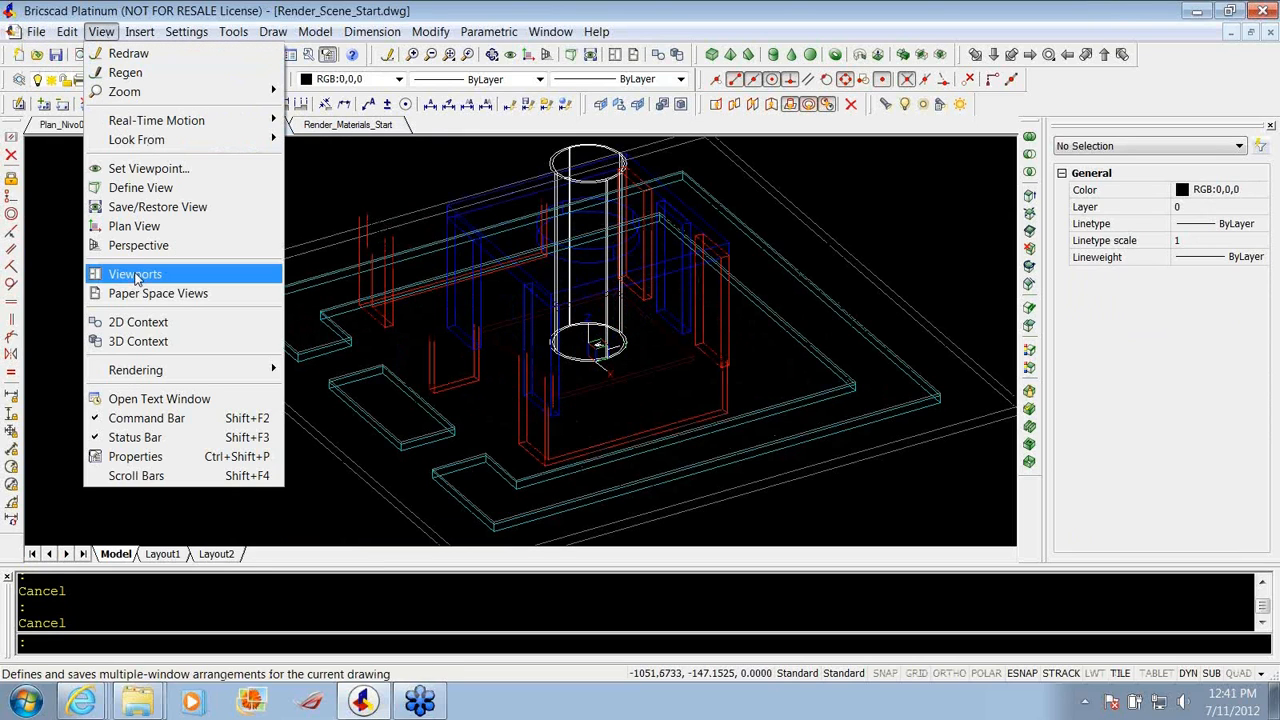
pyautogui.moveTo(180, 370)
pyautogui.click(312, 391)
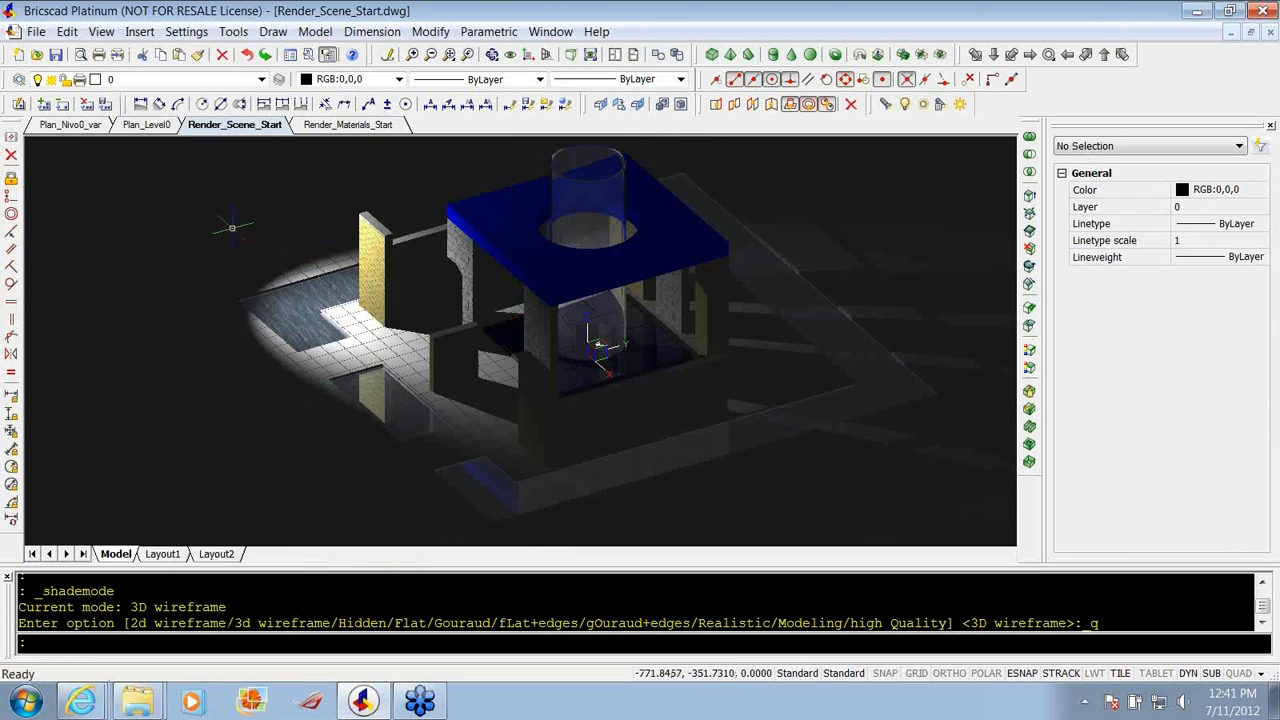
pyautogui.click(187, 32)
pyautogui.click(197, 53)
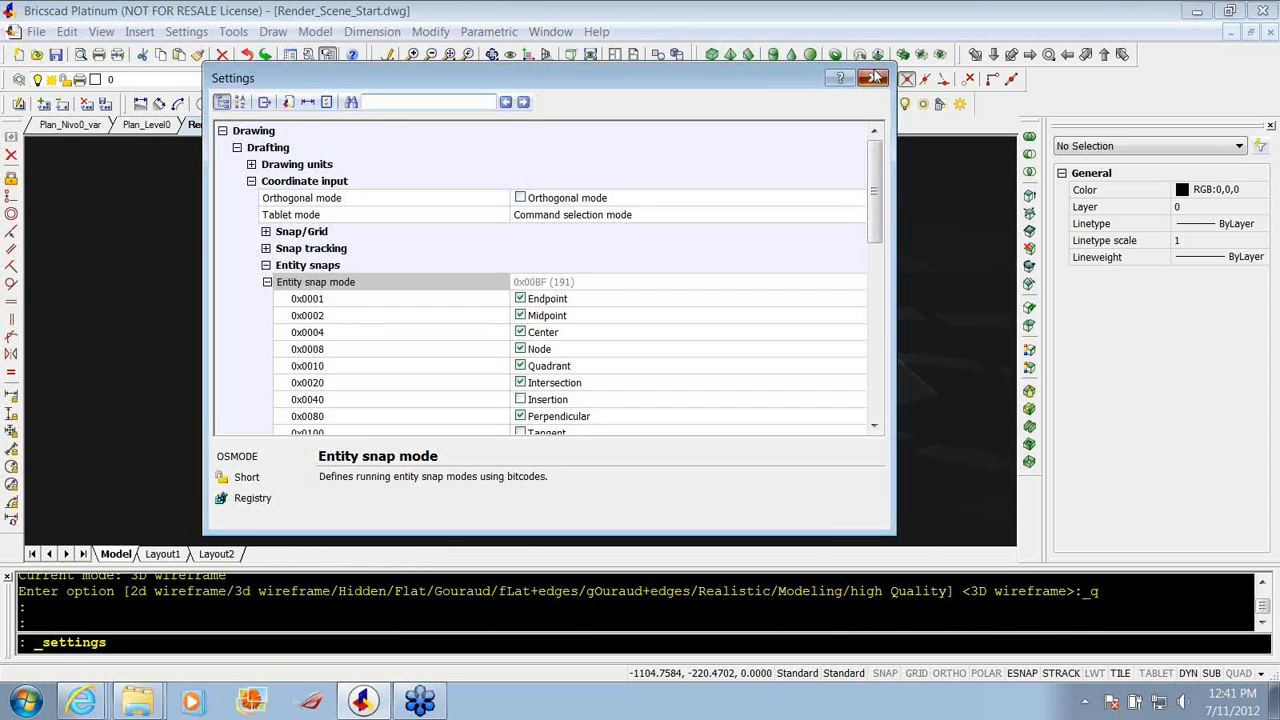
pyautogui.click(875, 77)
# Open the scene drawing's materials list and review the Global and Tiles White materials.
pyautogui.click(234, 32)
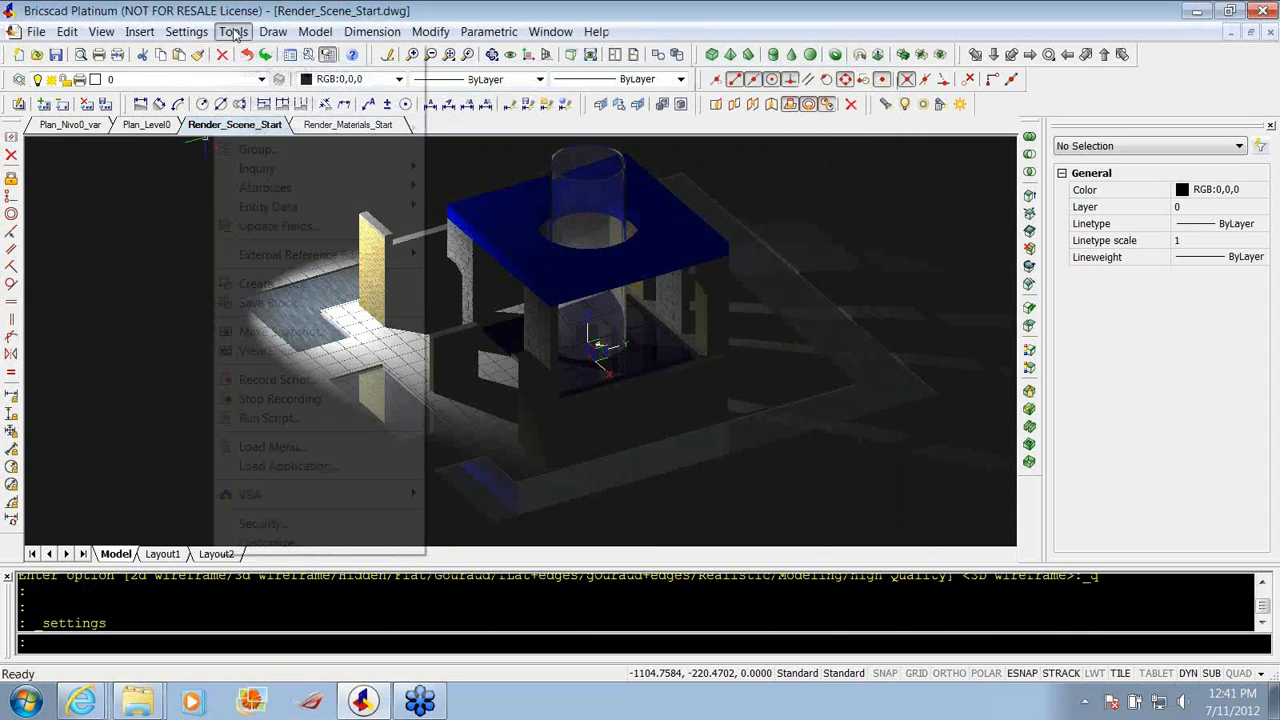
pyautogui.moveTo(268, 58)
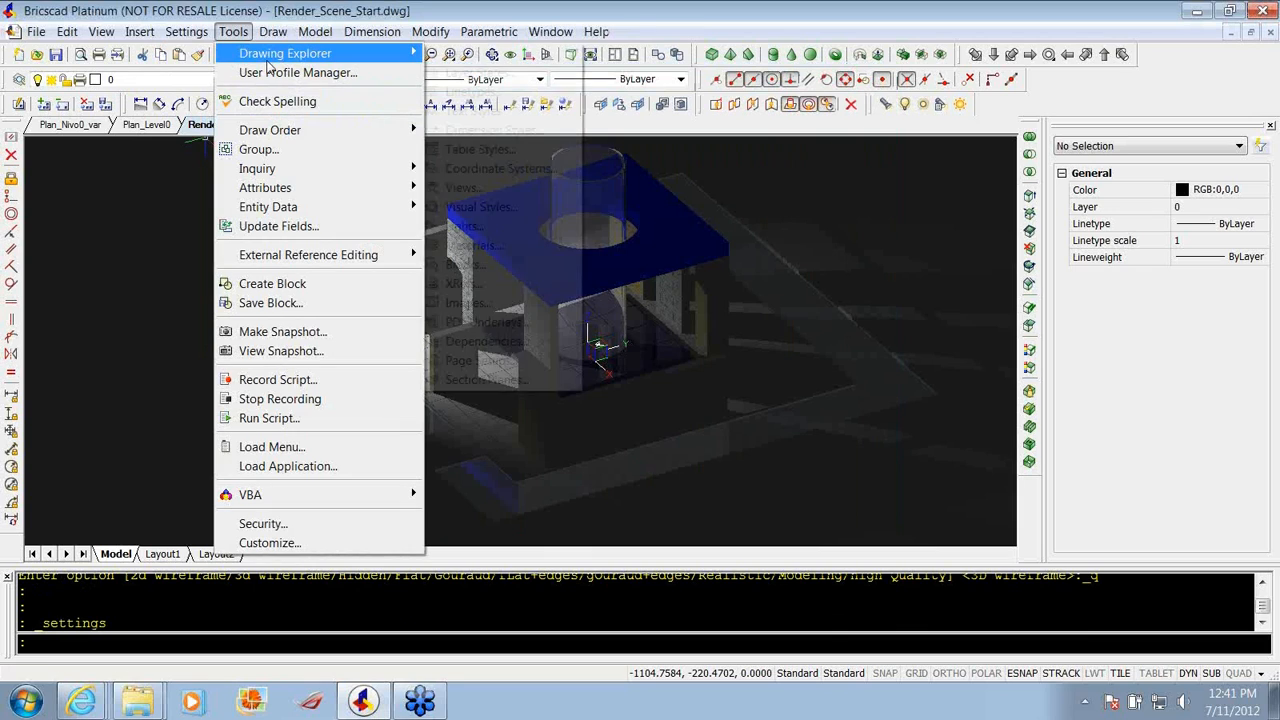
pyautogui.click(482, 250)
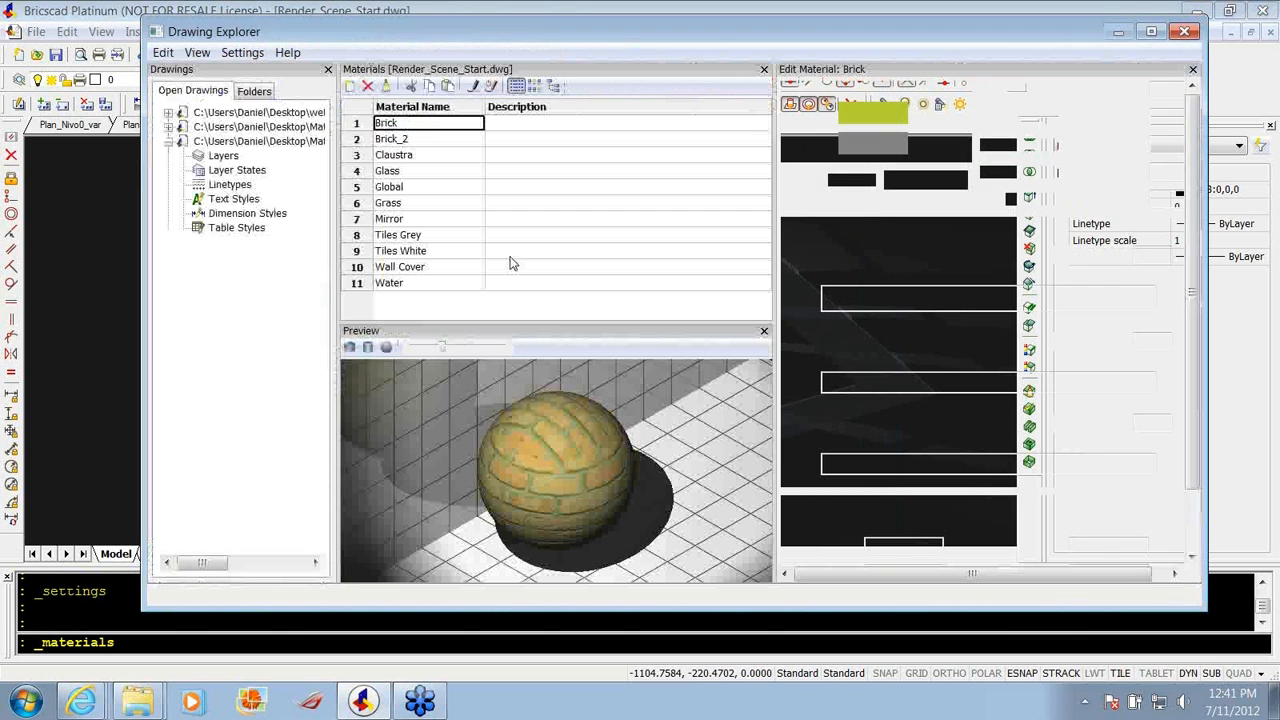
pyautogui.click(396, 189)
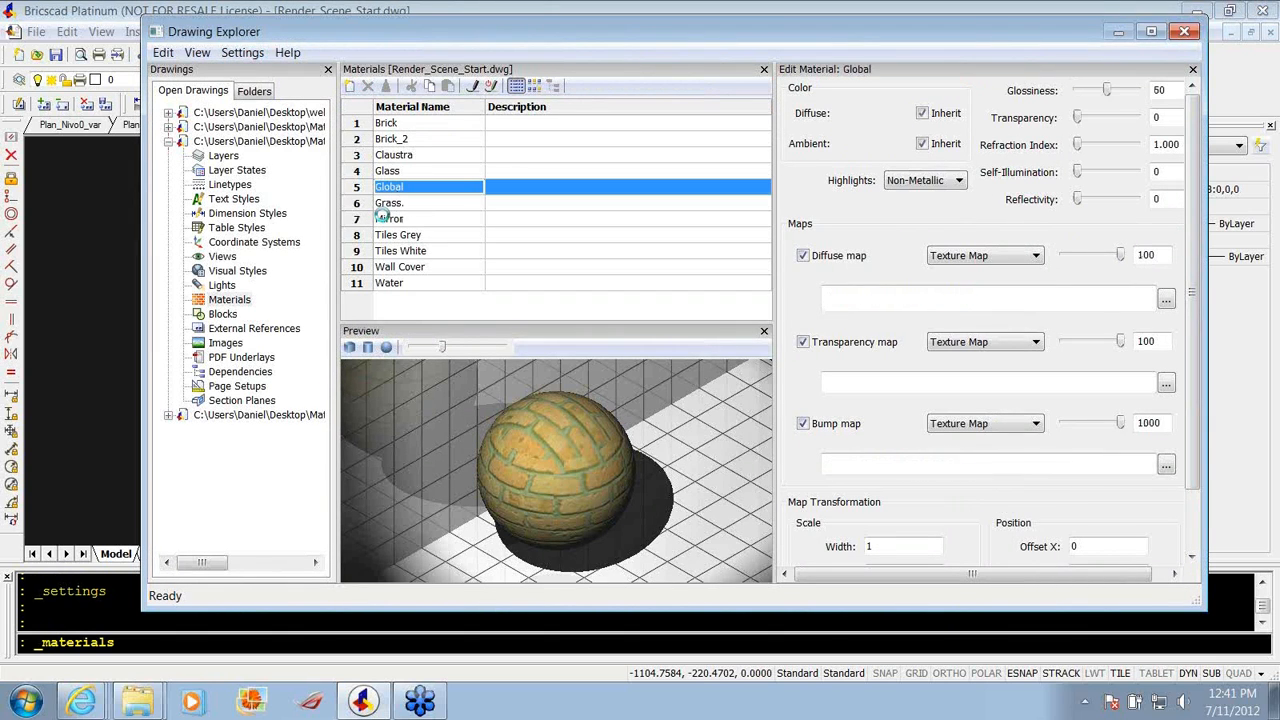
pyautogui.click(390, 237)
pyautogui.press('Down')
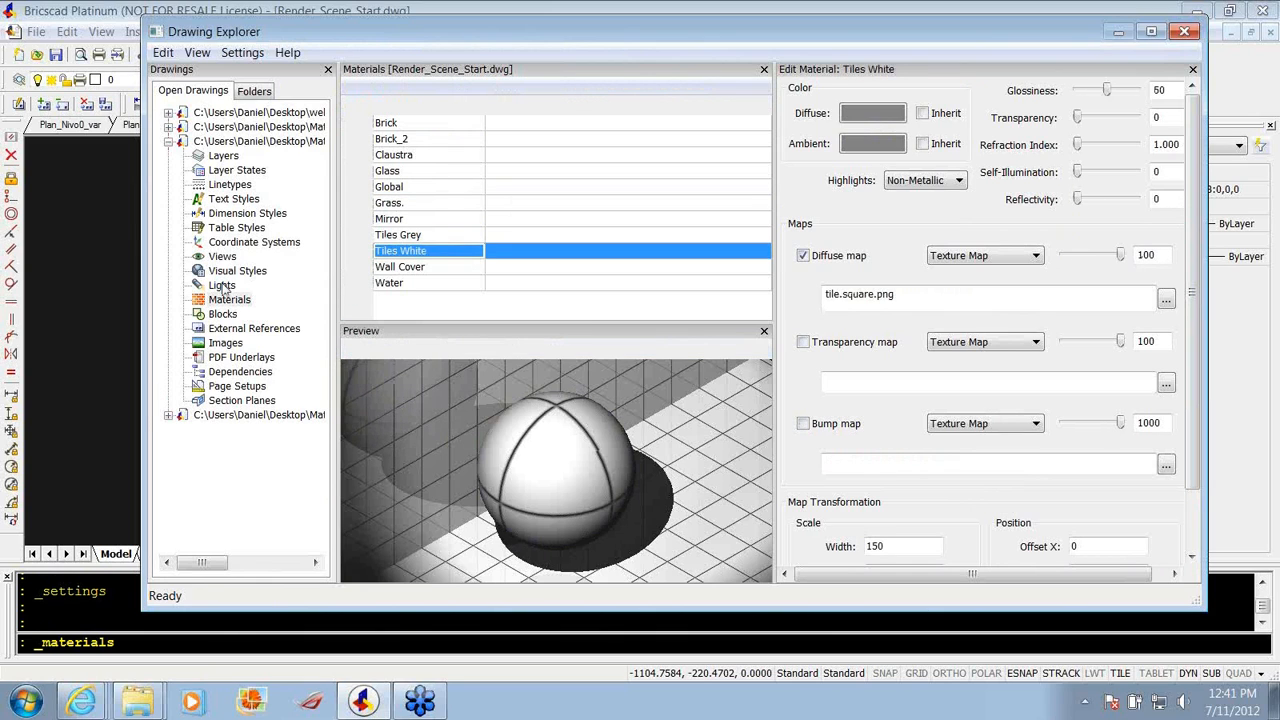
# Turn on the Distantlight_BackRight and Distantlight_FrontRight lights of the scene drawing and return to the model.
pyautogui.click(222, 286)
pyautogui.click(587, 142)
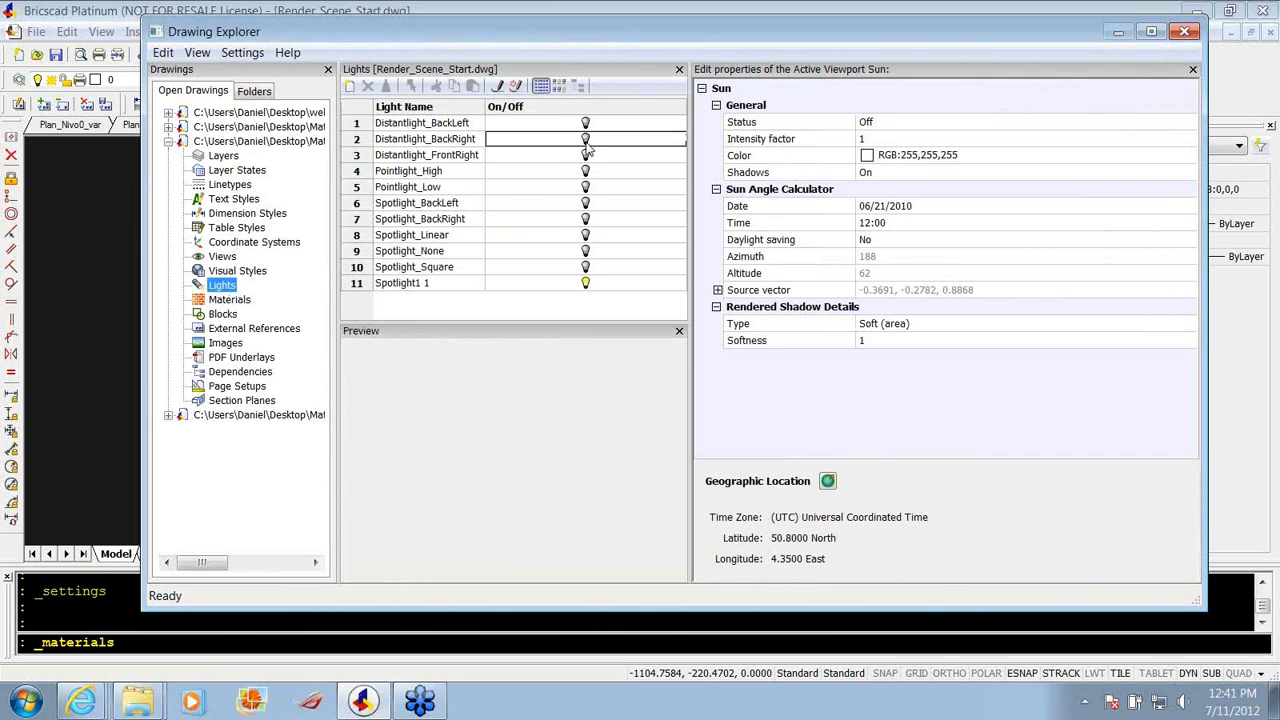
pyautogui.click(586, 139)
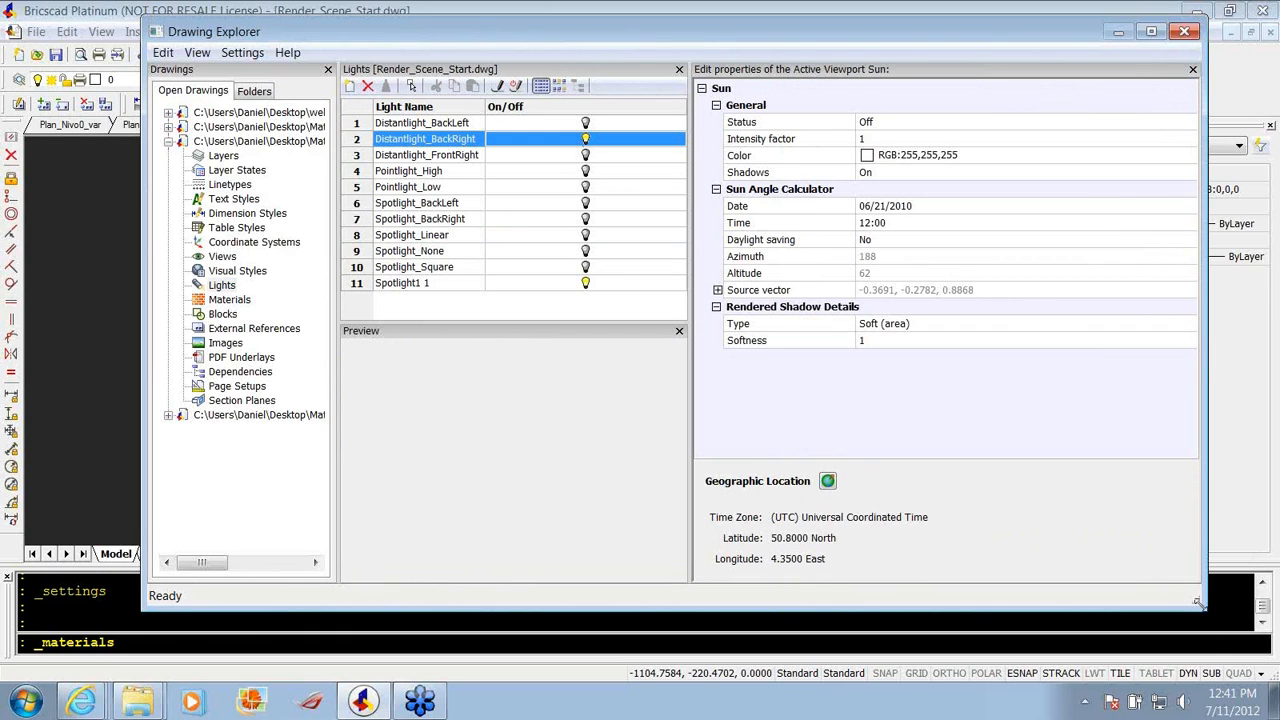
pyautogui.moveTo(1199, 604); pyautogui.dragTo(1009, 580)
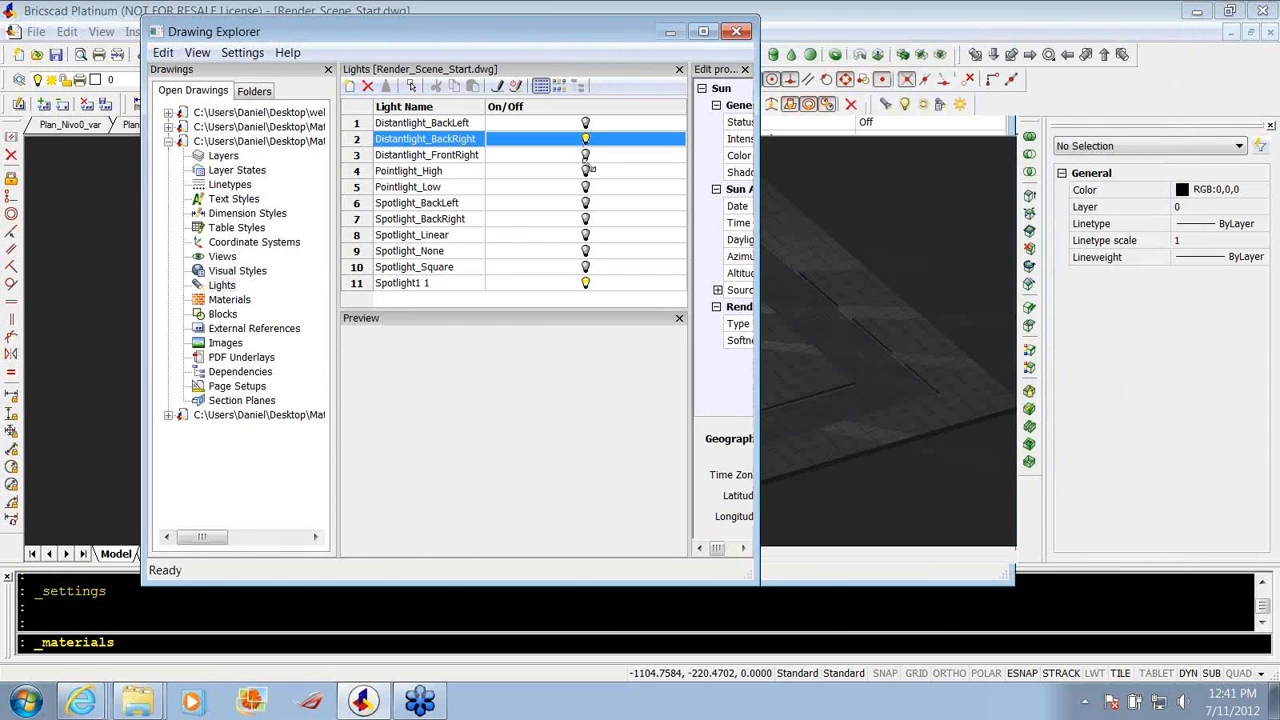
pyautogui.click(702, 167)
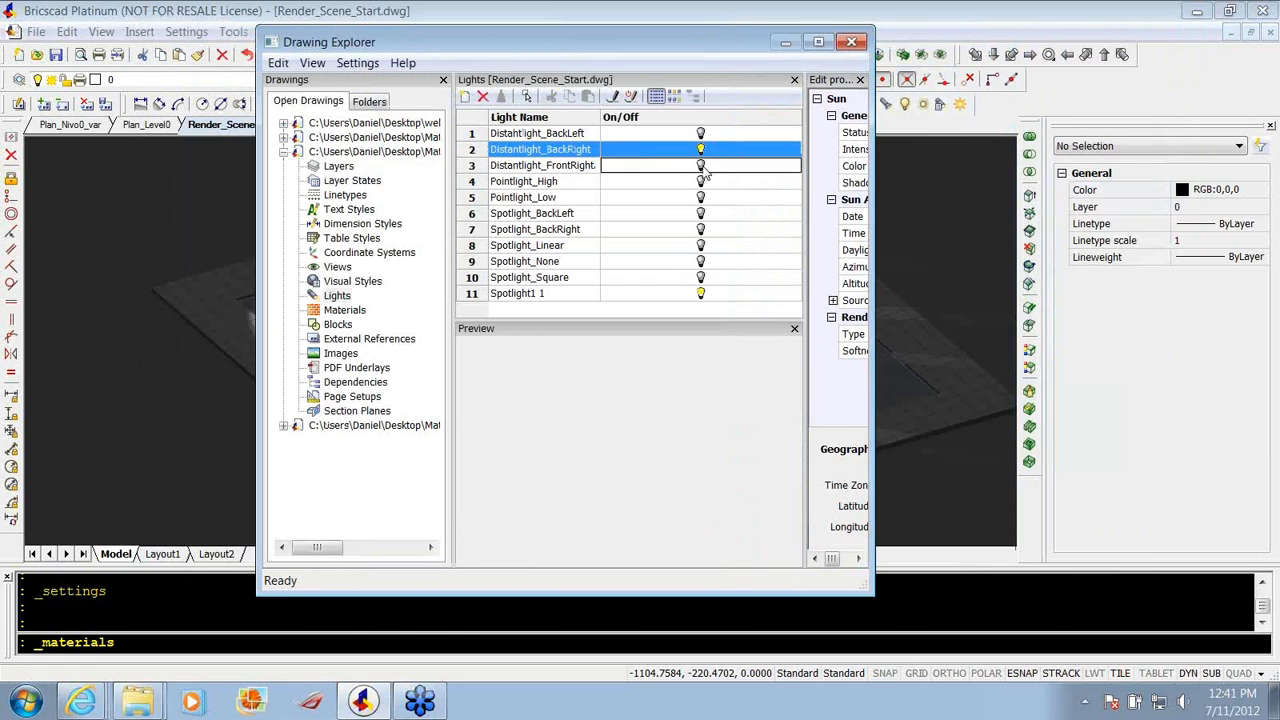
pyautogui.click(701, 166)
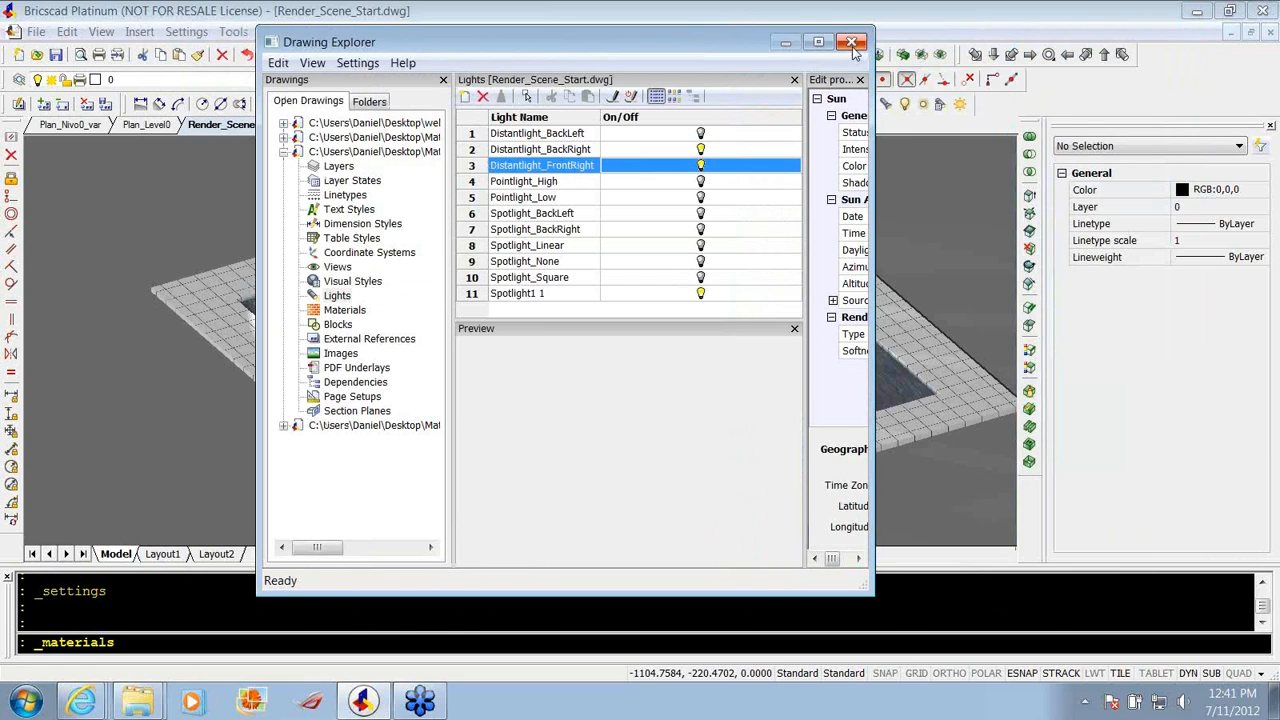
pyautogui.click(852, 43)
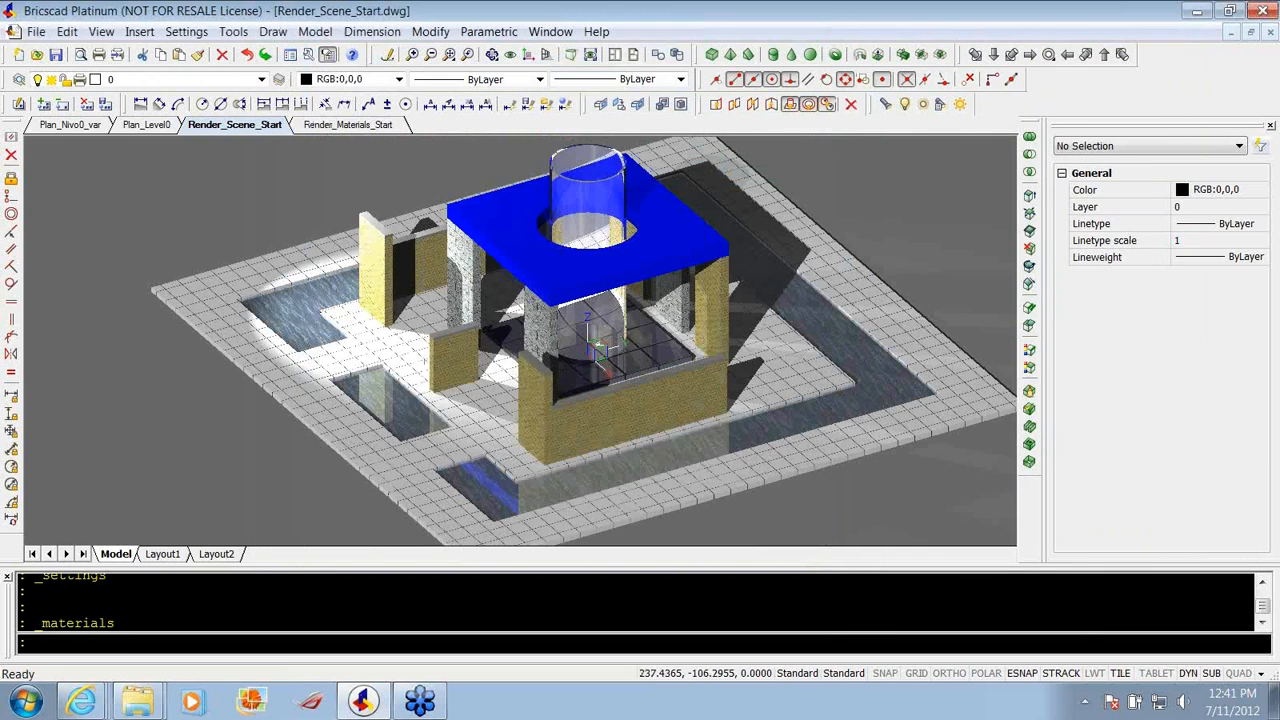
# Examine the lit building scene up close, including the brick walls, tiled floor, glass cylinder, shadows and reflections.
pyautogui.scroll(2, 597, 345)
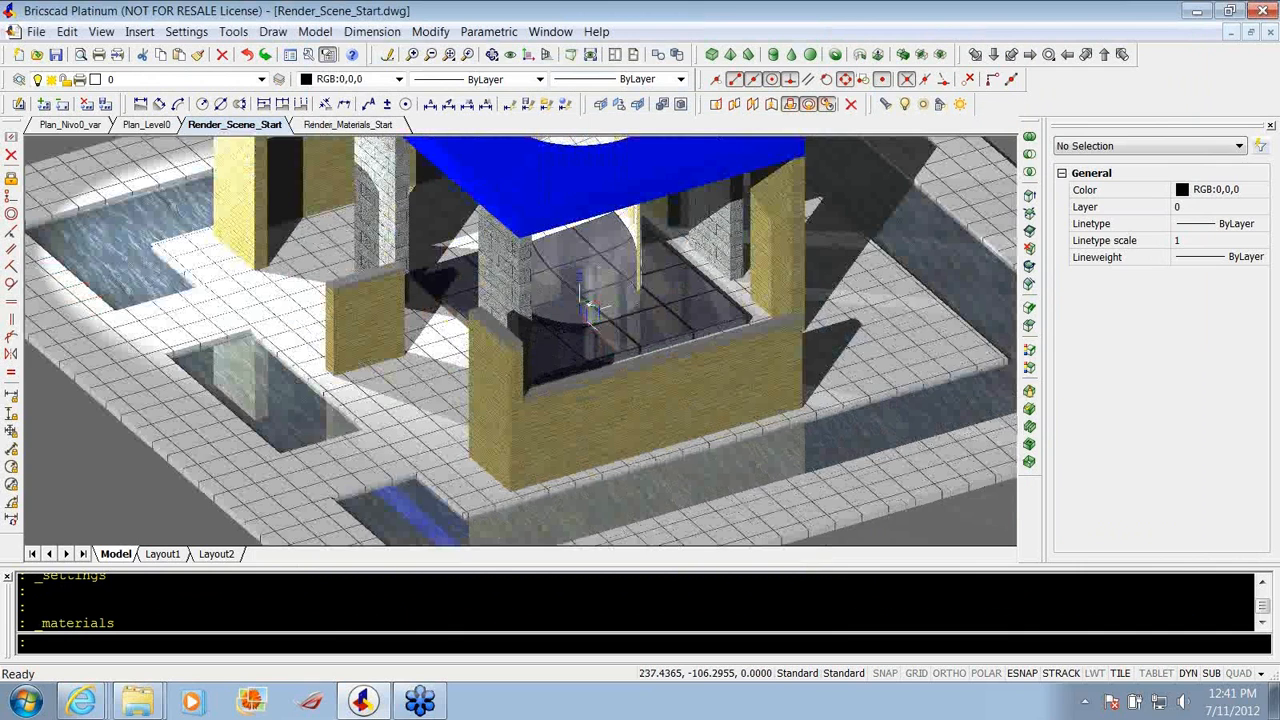
pyautogui.scroll(3, 592, 308)
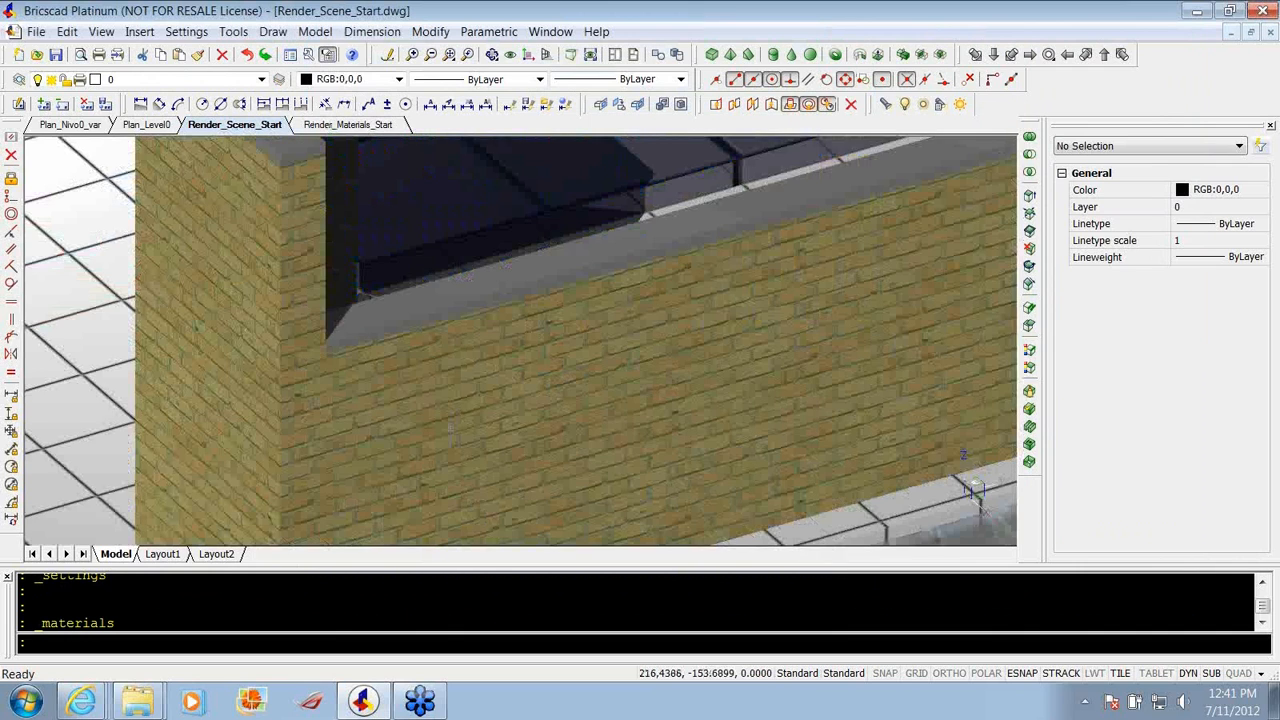
pyautogui.scroll(-2, 456, 432)
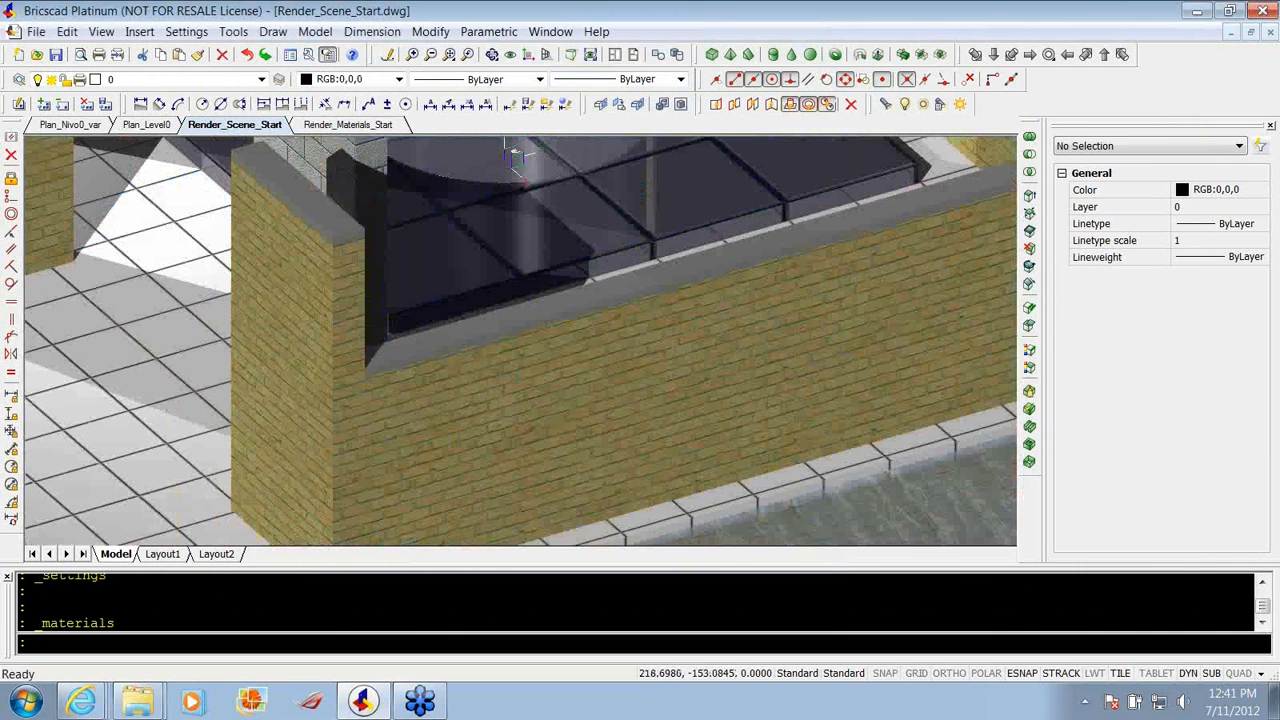
pyautogui.scroll(-1, 503, 237)
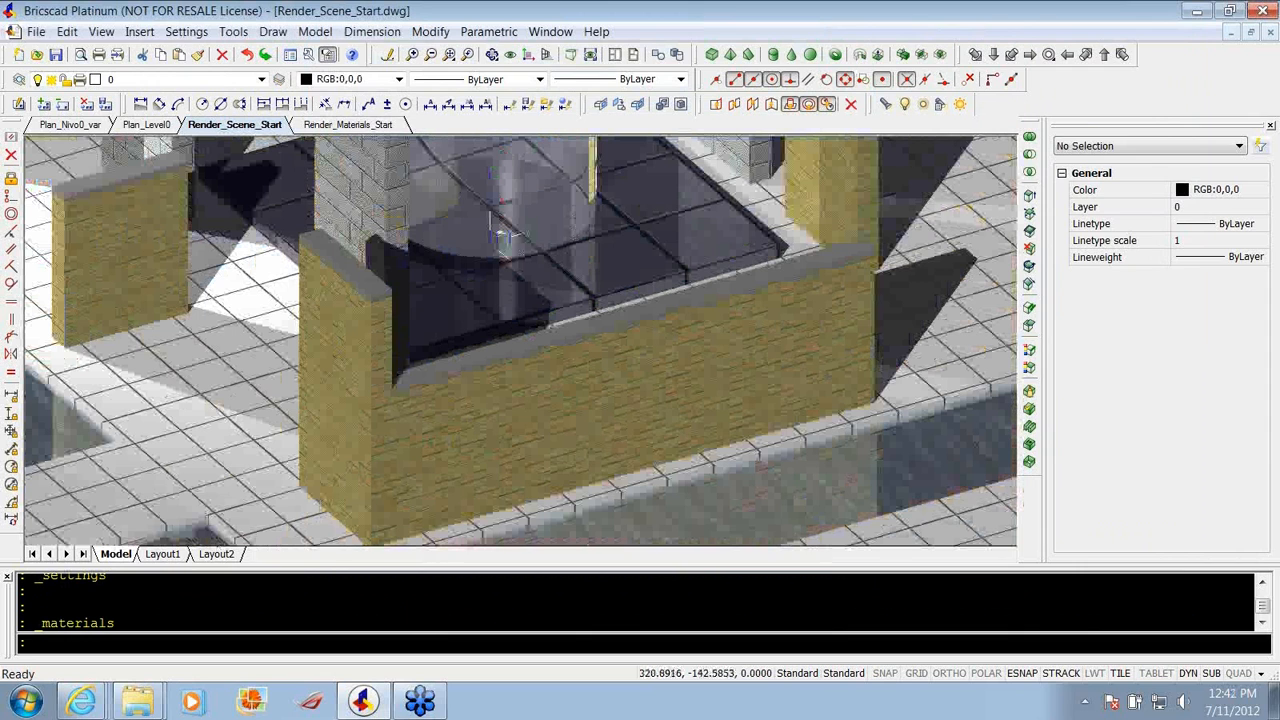
pyautogui.scroll(-2, 510, 275)
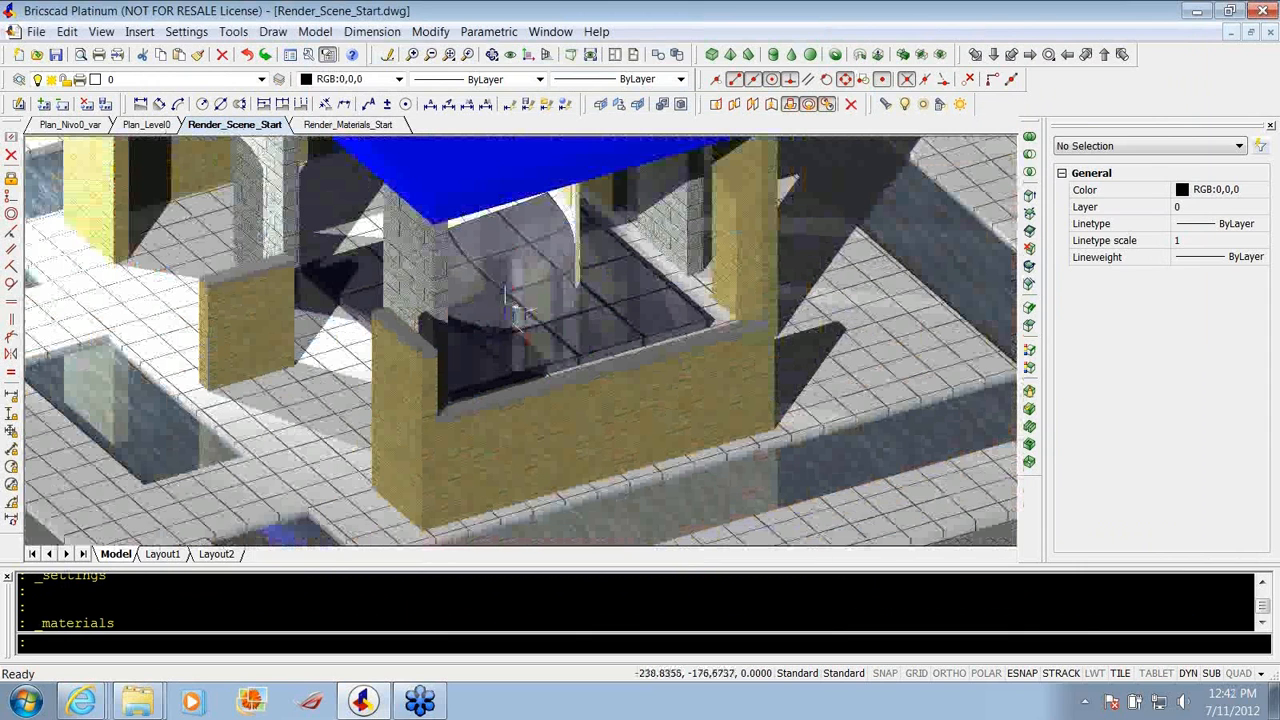
pyautogui.scroll(2, 677, 345)
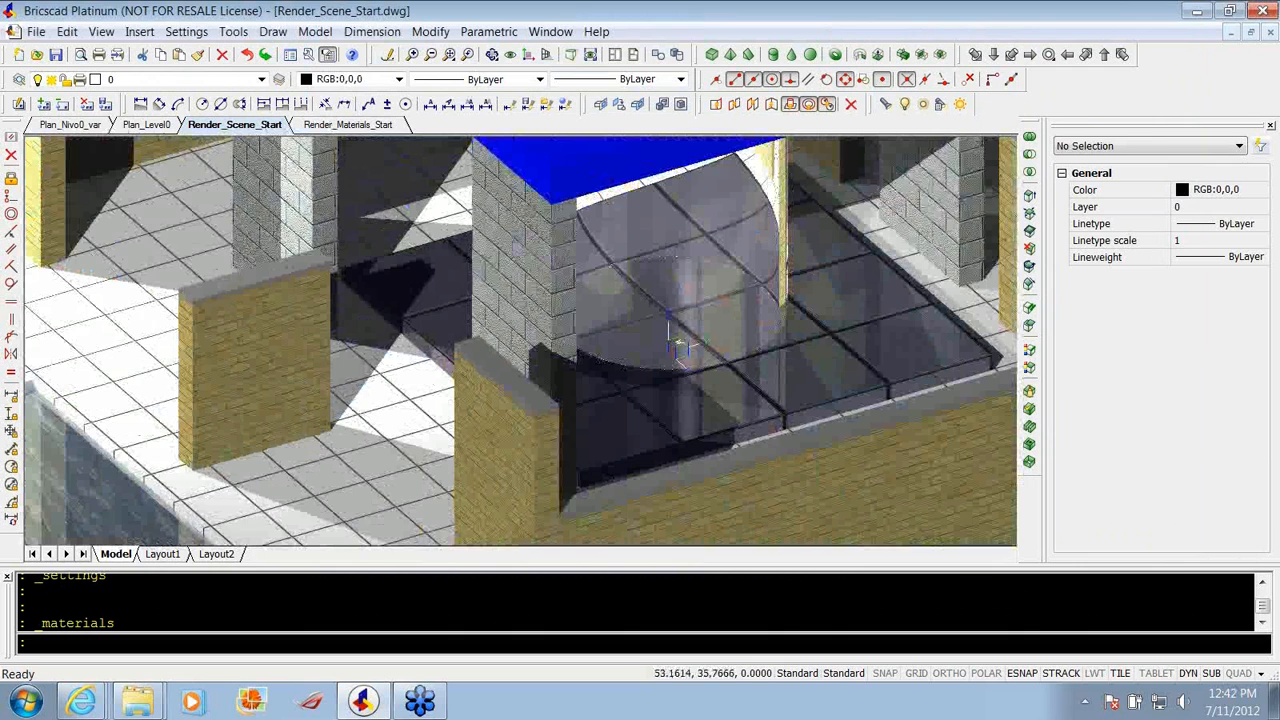
pyautogui.scroll(-3, 677, 345)
pyautogui.scroll(-3, 700, 305)
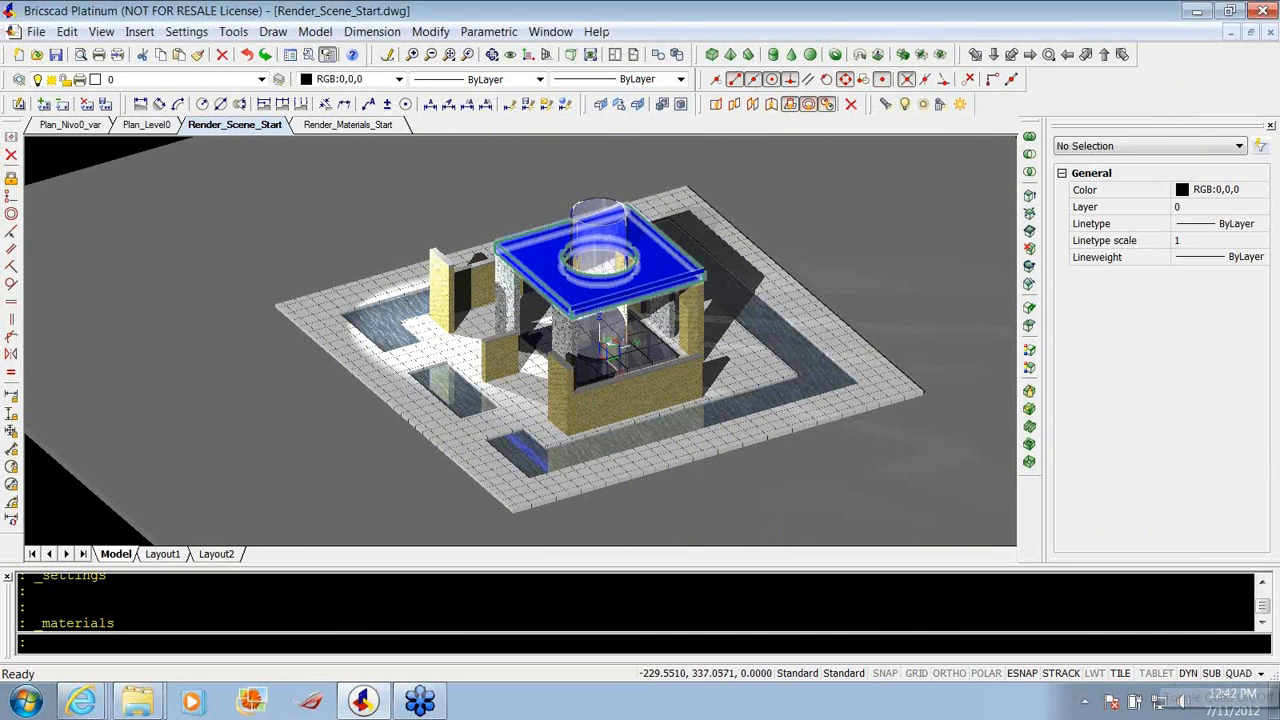
pyautogui.scroll(5, 596, 210)
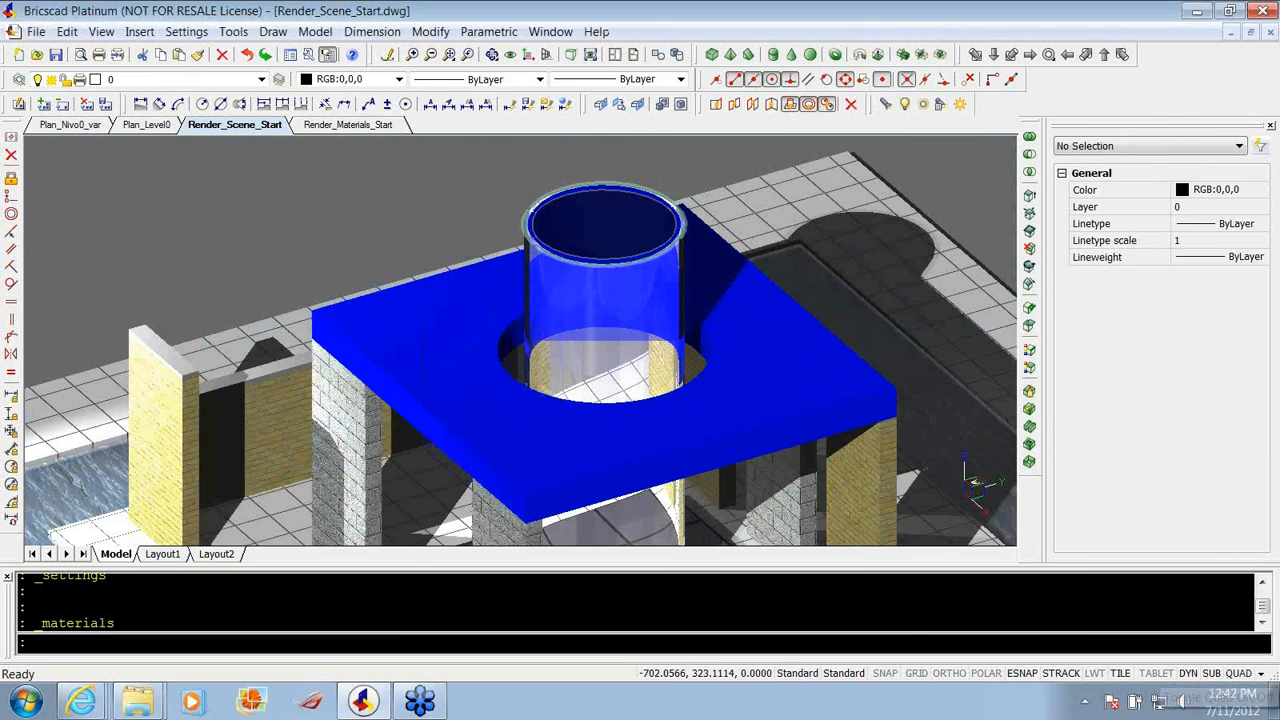
pyautogui.click(604, 262)
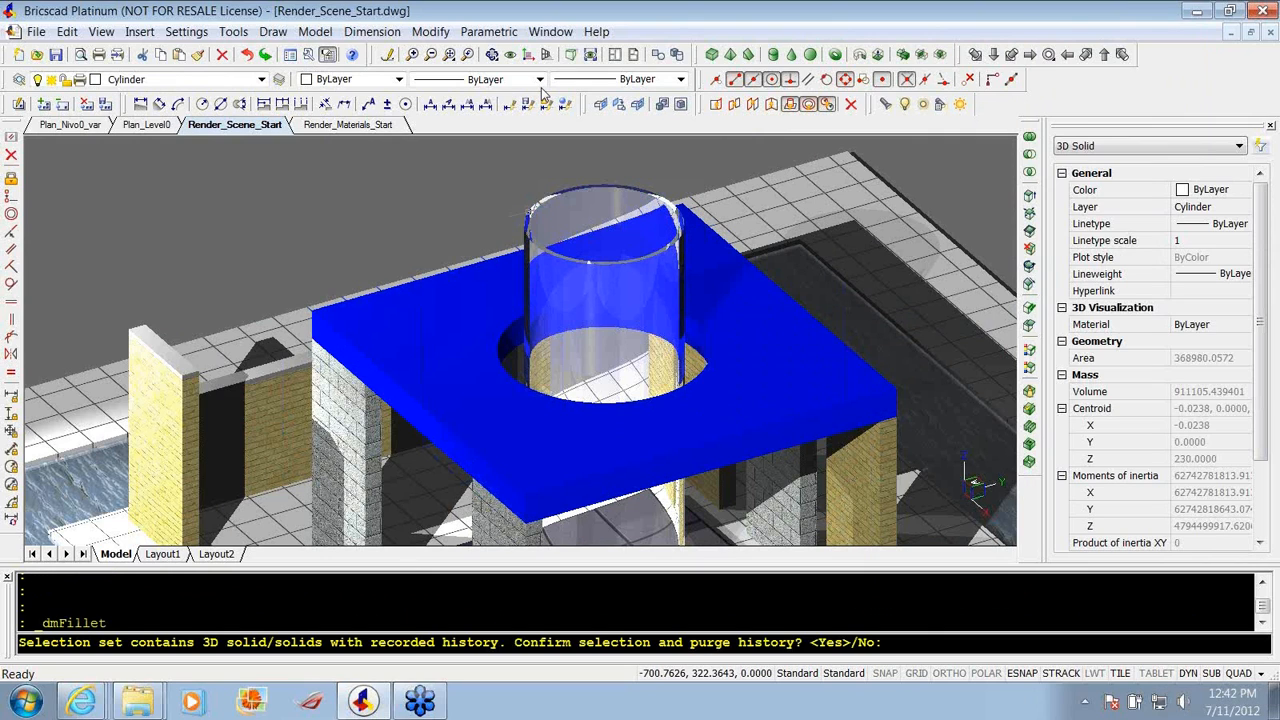
pyautogui.press('Escape')
pyautogui.press('Escape')
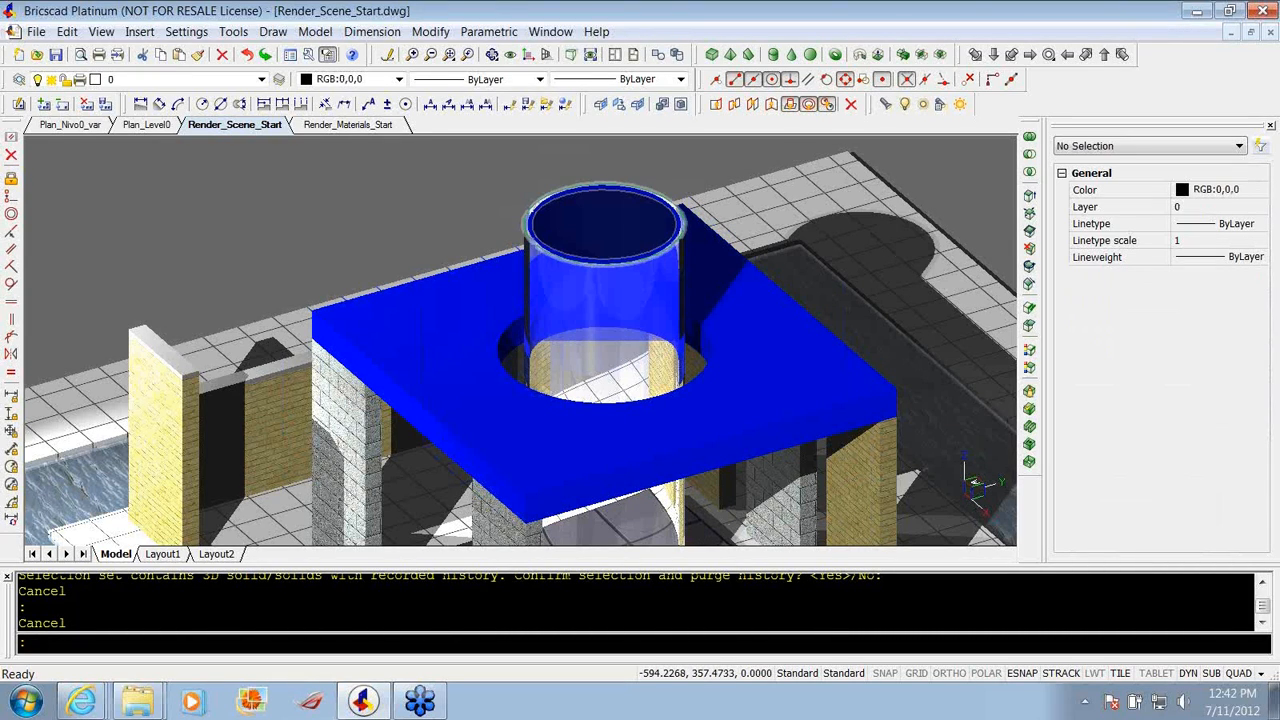
pyautogui.scroll(-2, 625, 136)
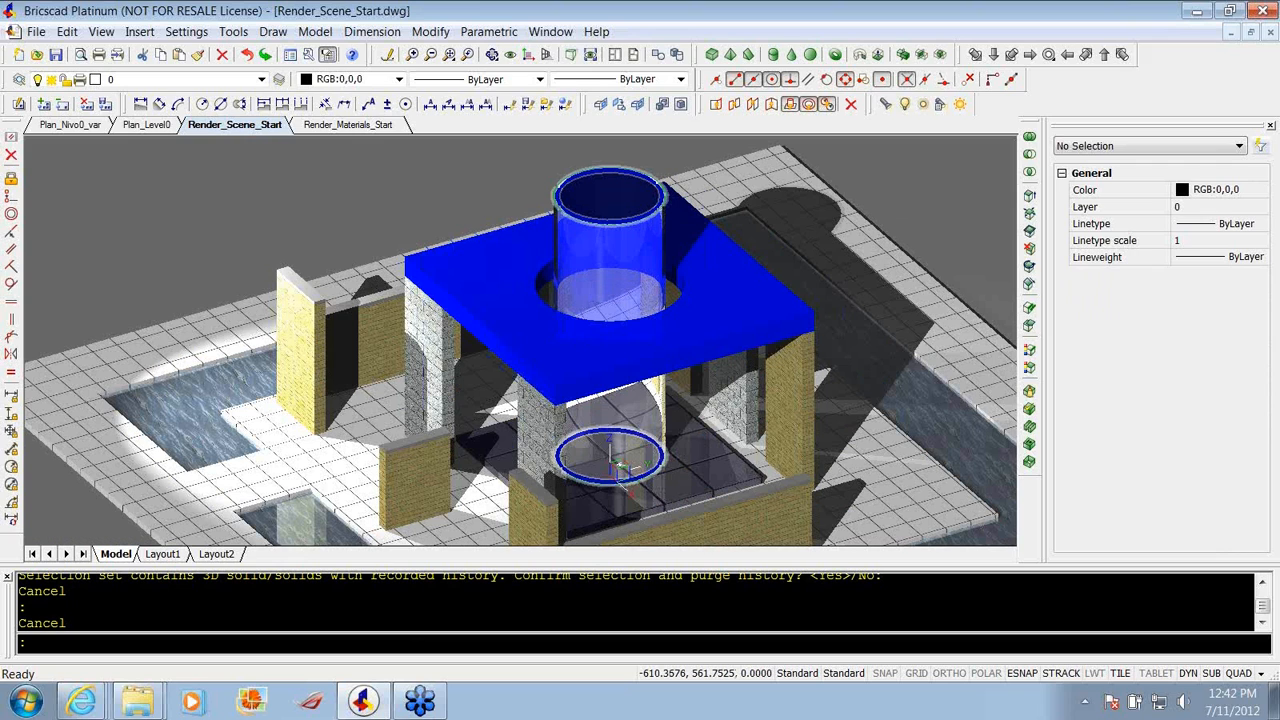
pyautogui.rightClick(230, 127)
pyautogui.click(250, 134)
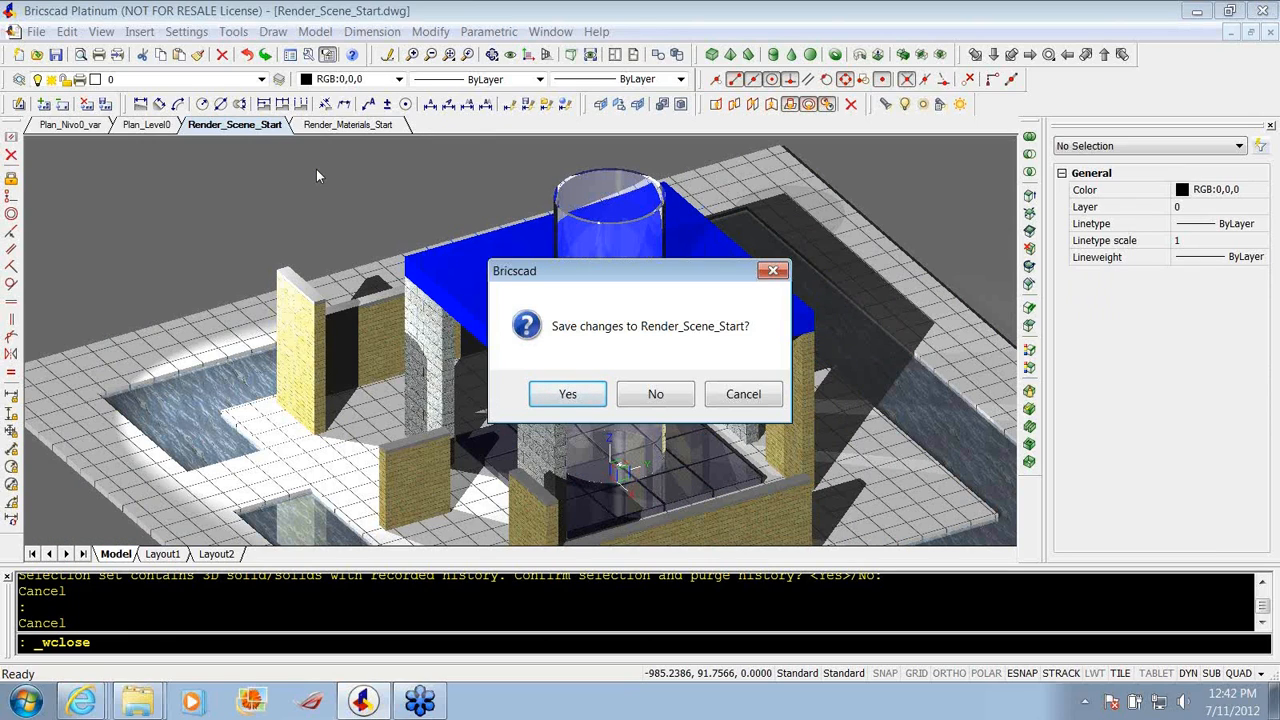
pyautogui.click(746, 398)
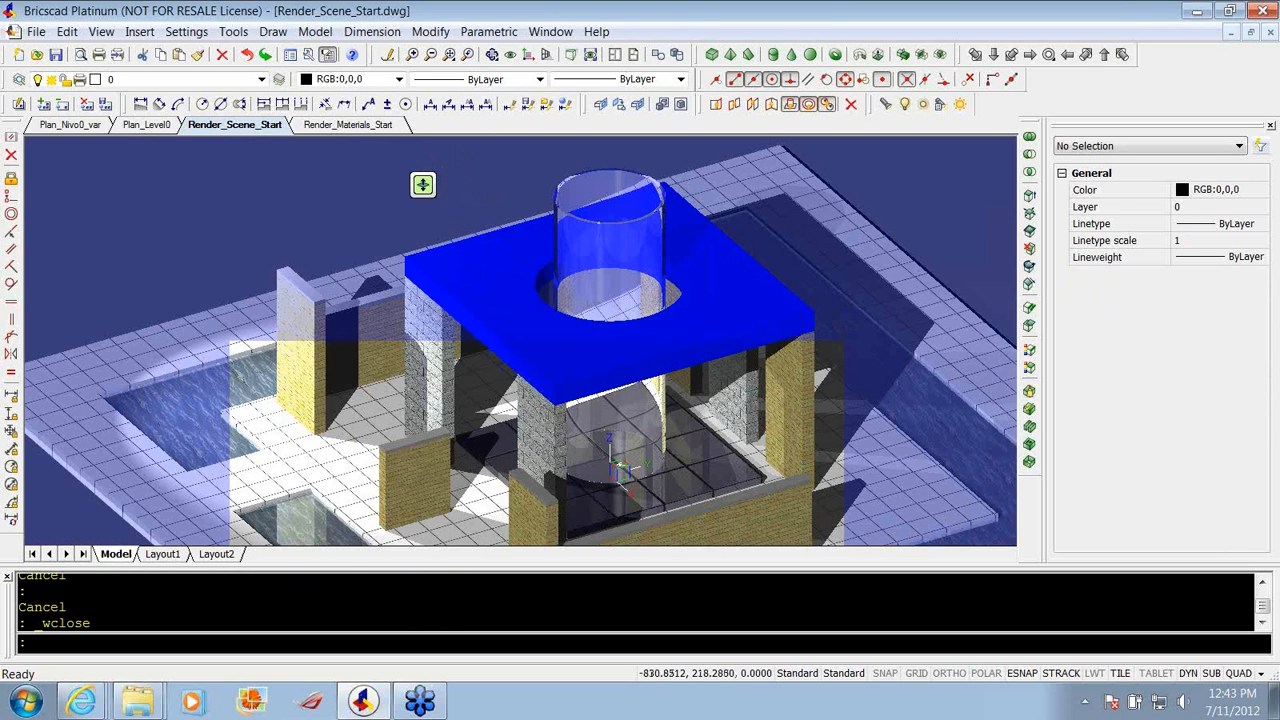
pyautogui.scroll(-2, 423, 184)
pyautogui.scroll(-2, 423, 184)
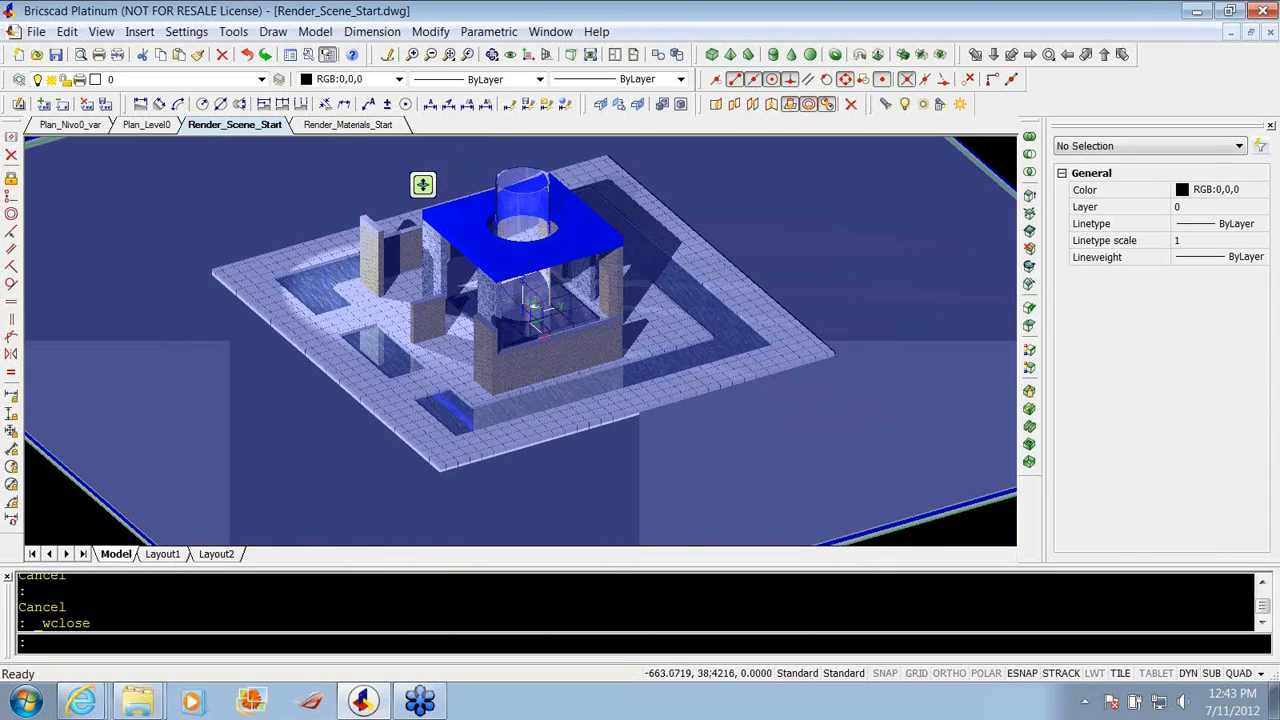
pyautogui.press('Escape')
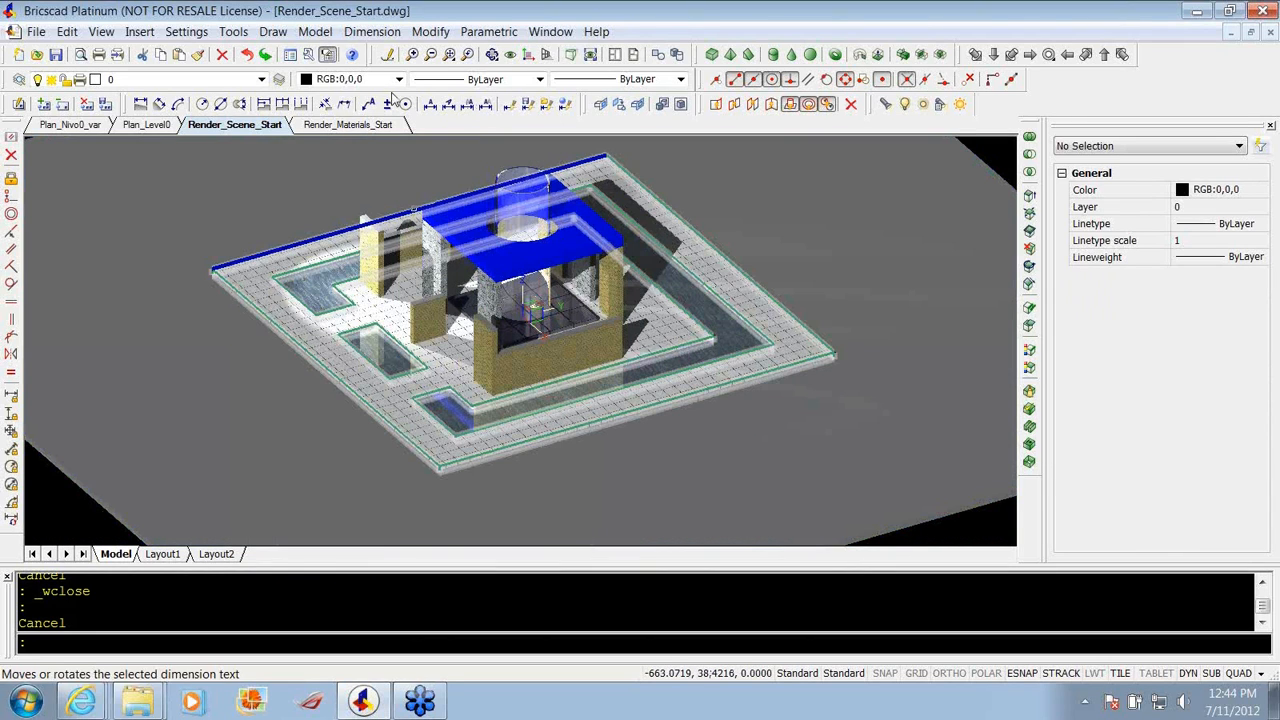
pyautogui.click(340, 129)
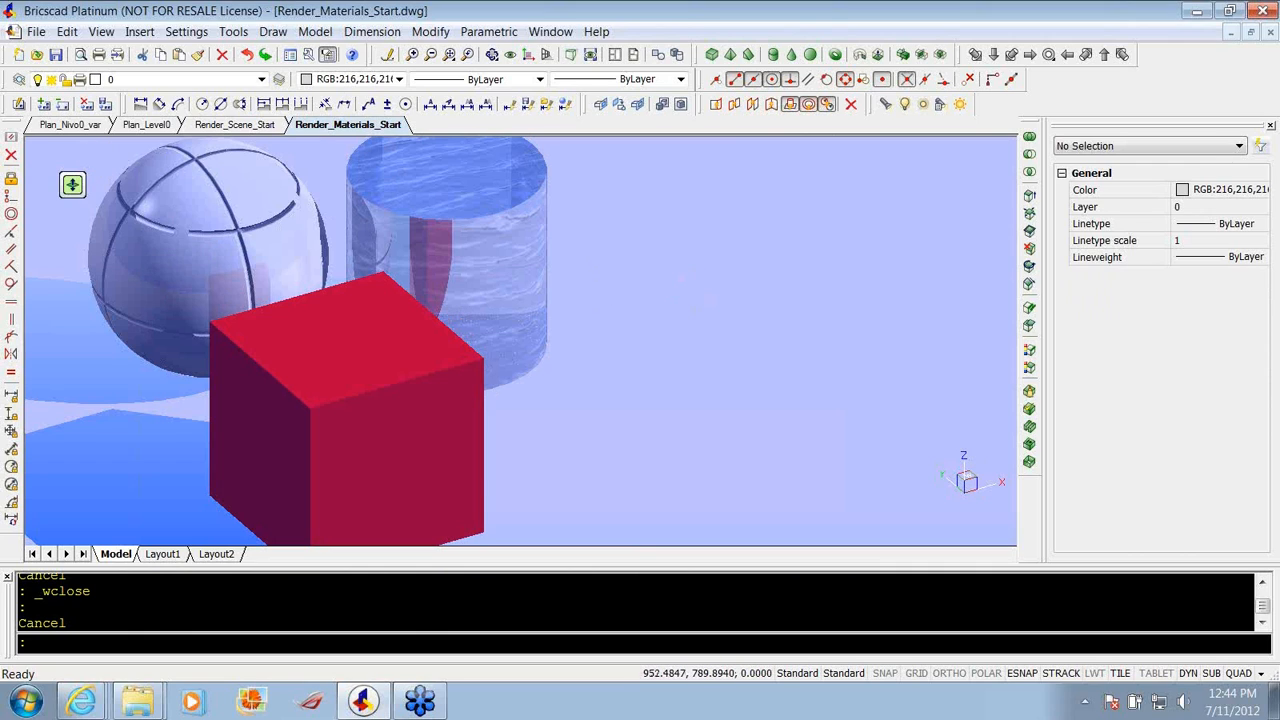
pyautogui.scroll(-2, 693, 300)
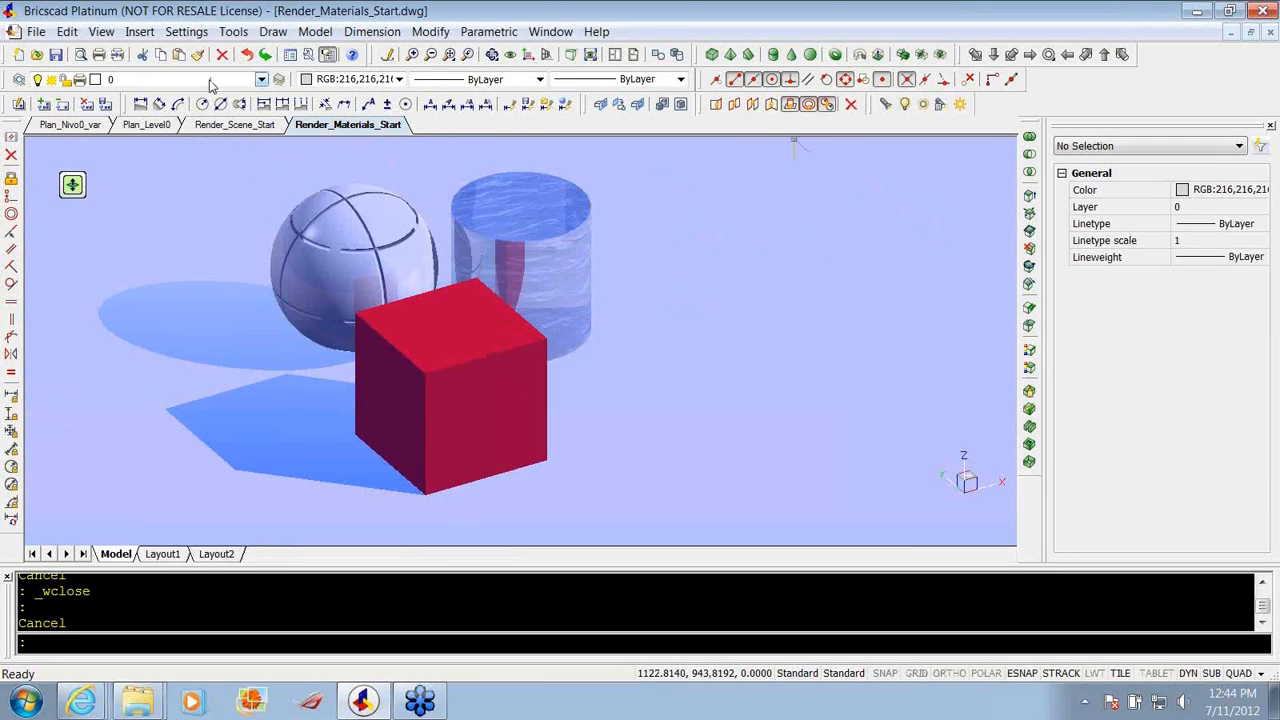
# Switch to the Plan_Level0 drawing and draw a rectangle in the empty area left of the floor plan.
pyautogui.click(147, 129)
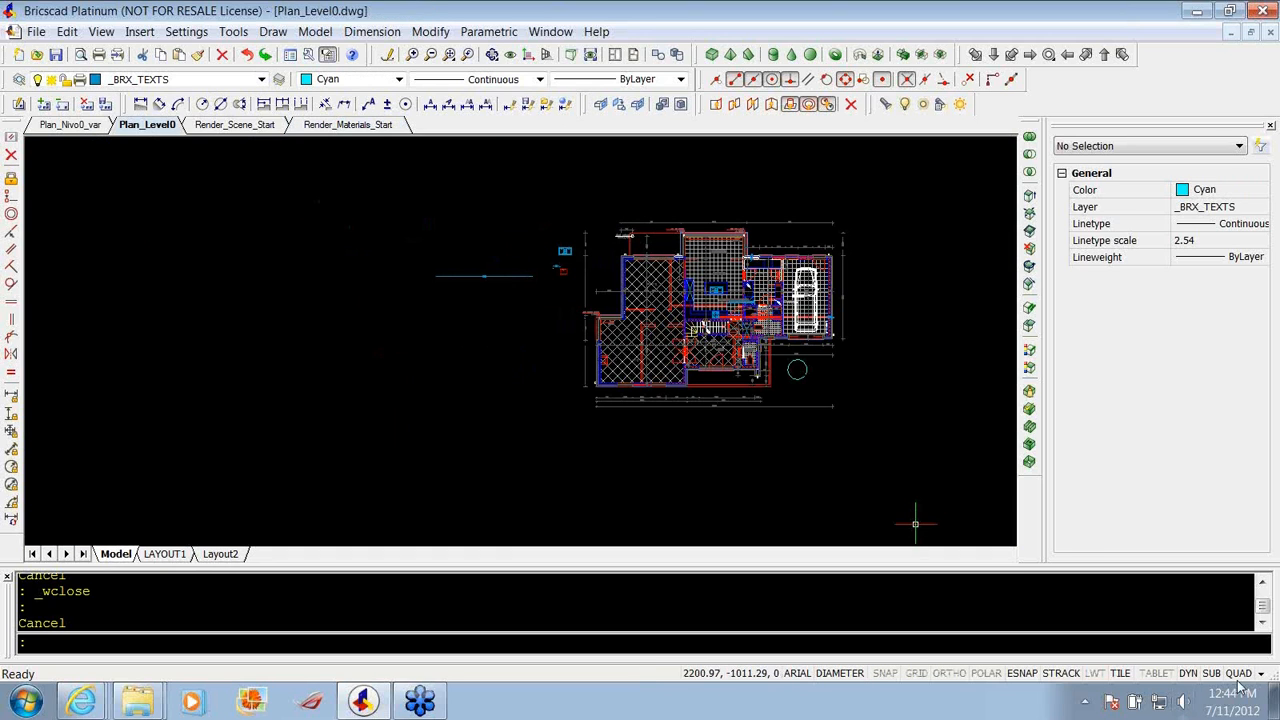
pyautogui.scroll(3, 456, 253)
pyautogui.moveTo(459, 256); pyautogui.dragTo(451, 333, button='middle')
pyautogui.press('Escape')
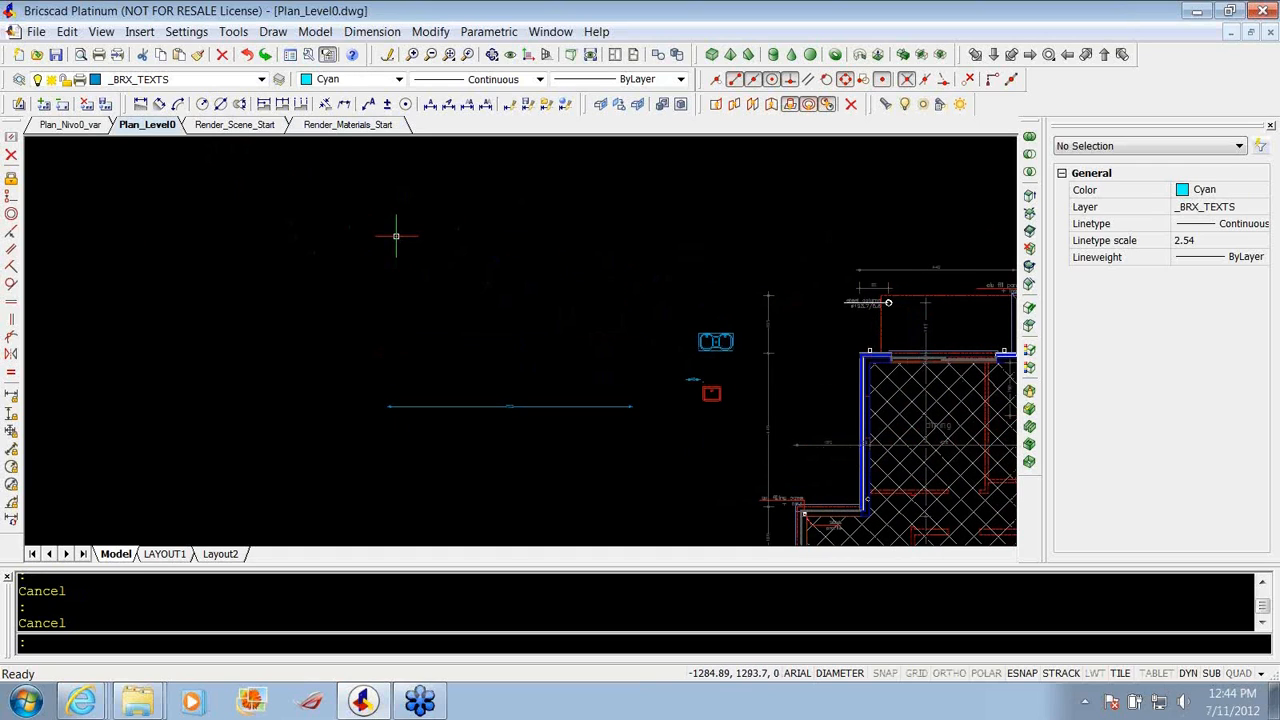
pyautogui.write('rec')
pyautogui.press('Return')
pyautogui.click(335, 236)
pyautogui.press('Escape')
pyautogui.press('Escape')
# Hatch the interior of the new rectangle with a pattern of nested L-shaped lines.
pyautogui.write('h')
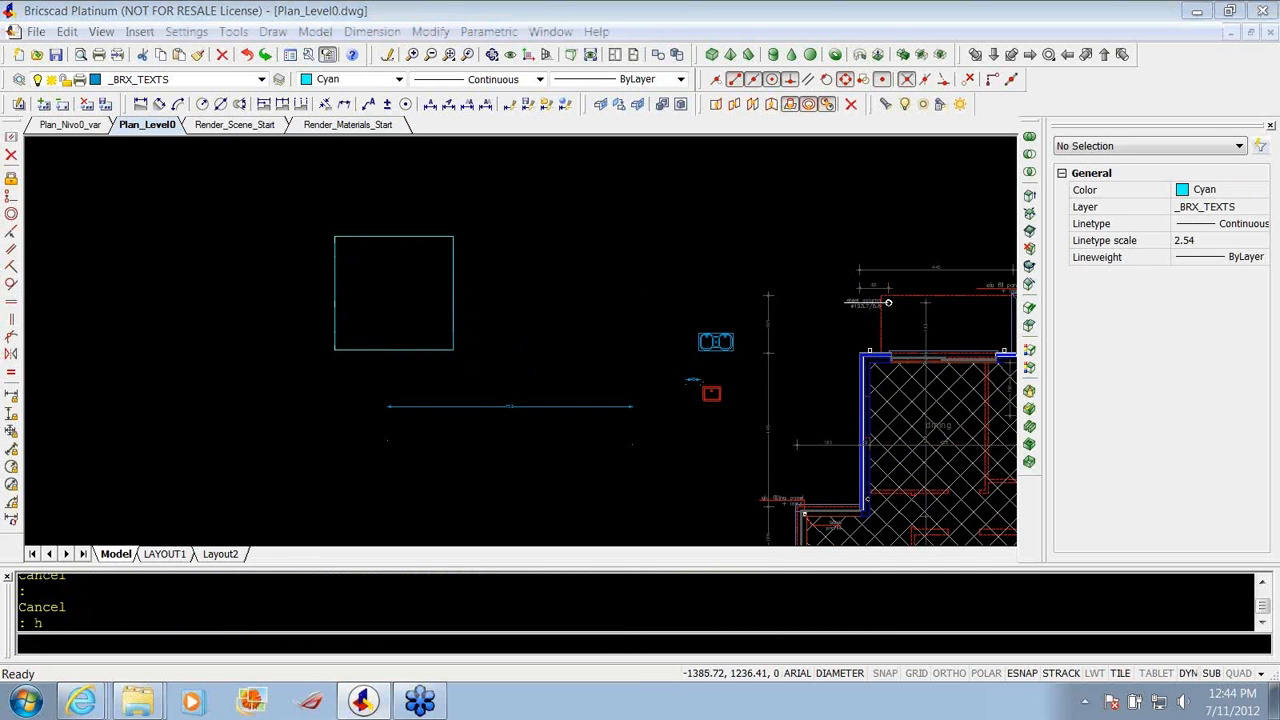
pyautogui.press('Return')
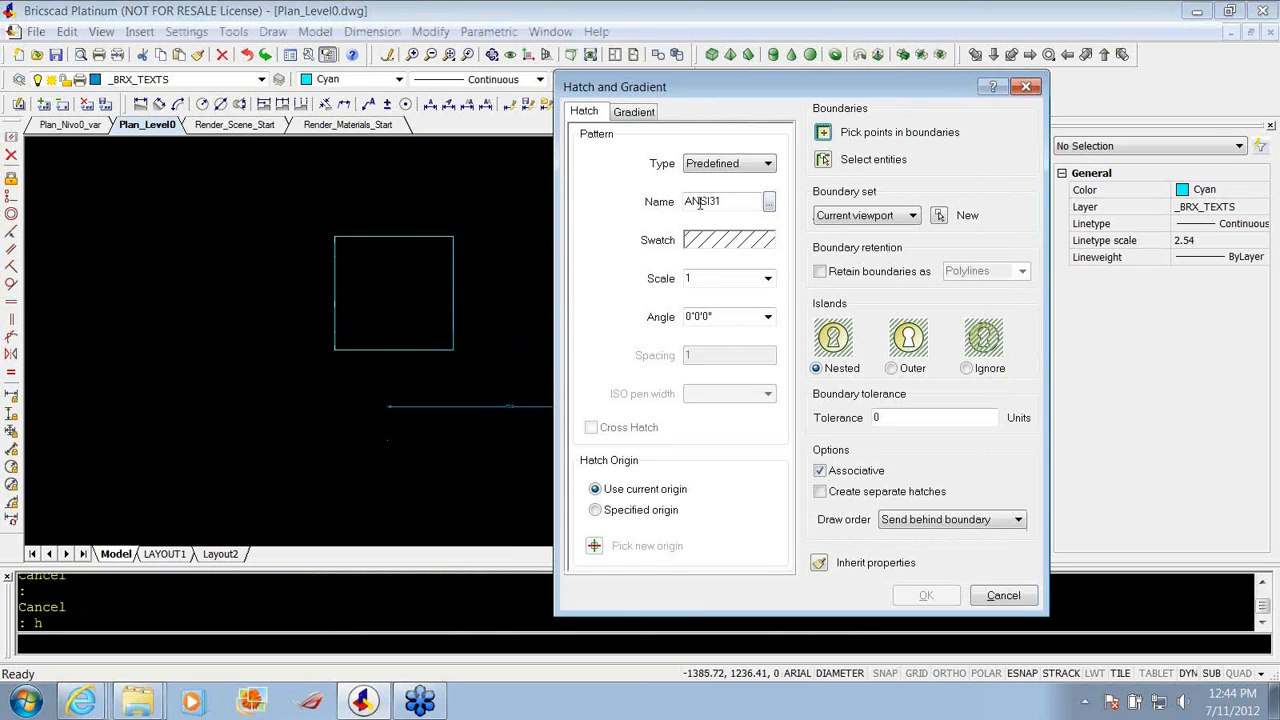
pyautogui.click(381, 263)
pyautogui.scroll(2, 381, 305)
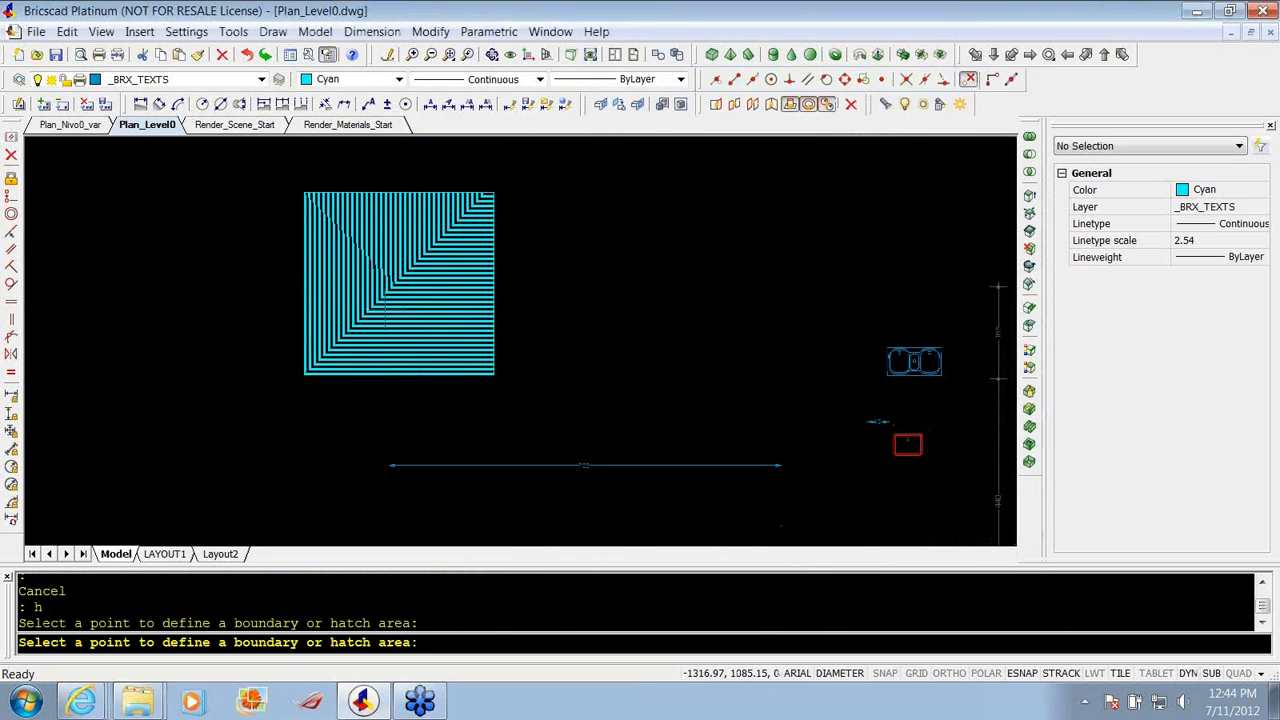
pyautogui.press('Return')
pyautogui.click(919, 591)
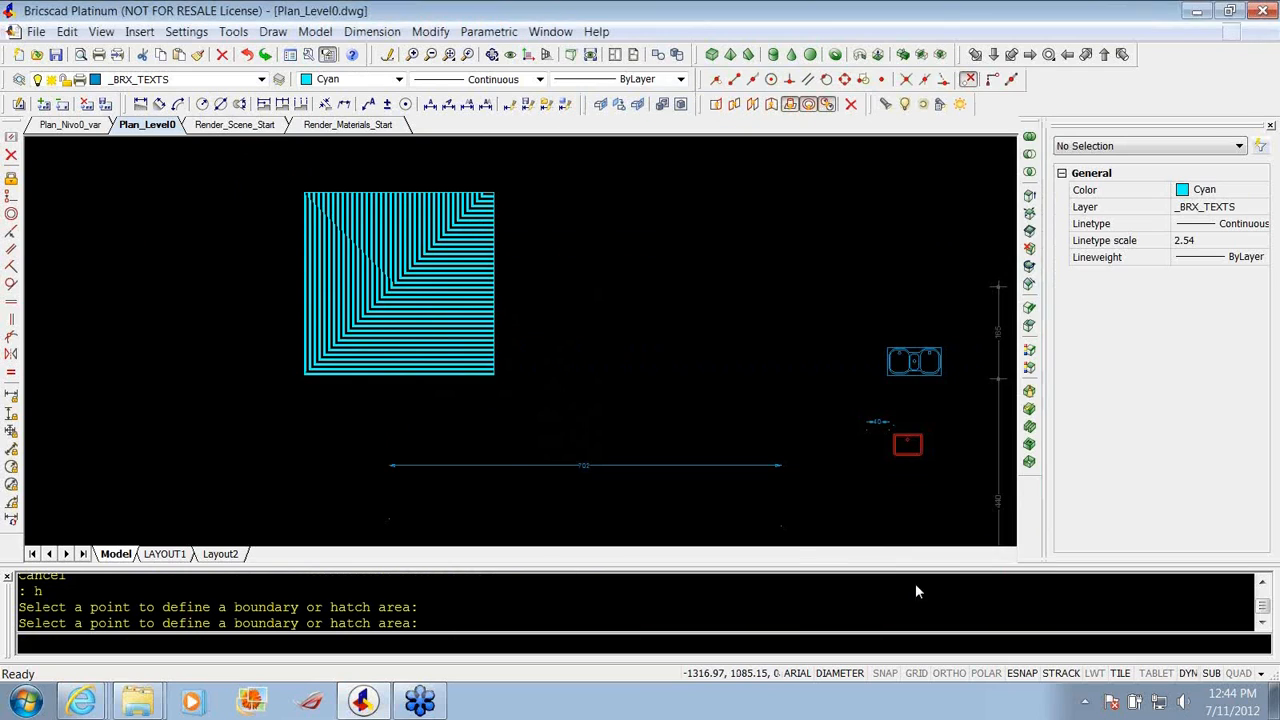
# Erase the hatched rectangle from the empty area beside the floor plan.
pyautogui.write('l')
pyautogui.press('Escape')
pyautogui.write('e')
pyautogui.press('Return')
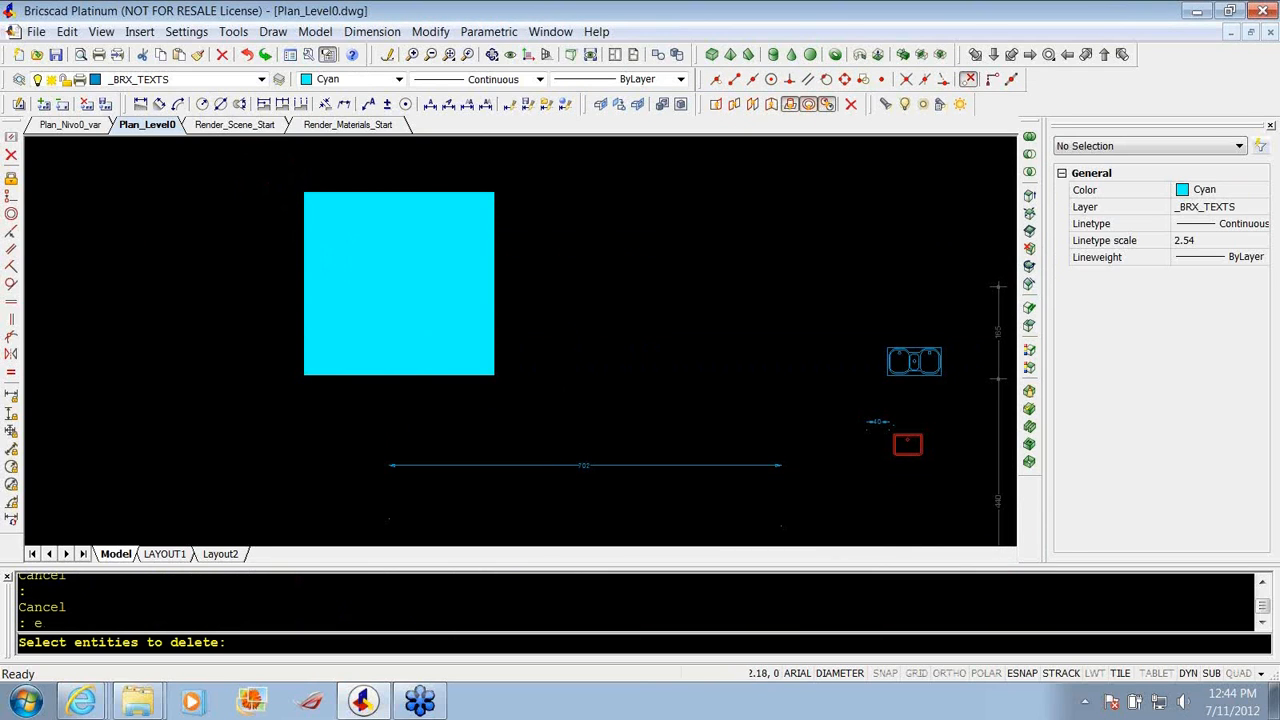
pyautogui.click(545, 336)
pyautogui.click(458, 313)
pyautogui.press('Return')
pyautogui.scroll(-4, 437, 286)
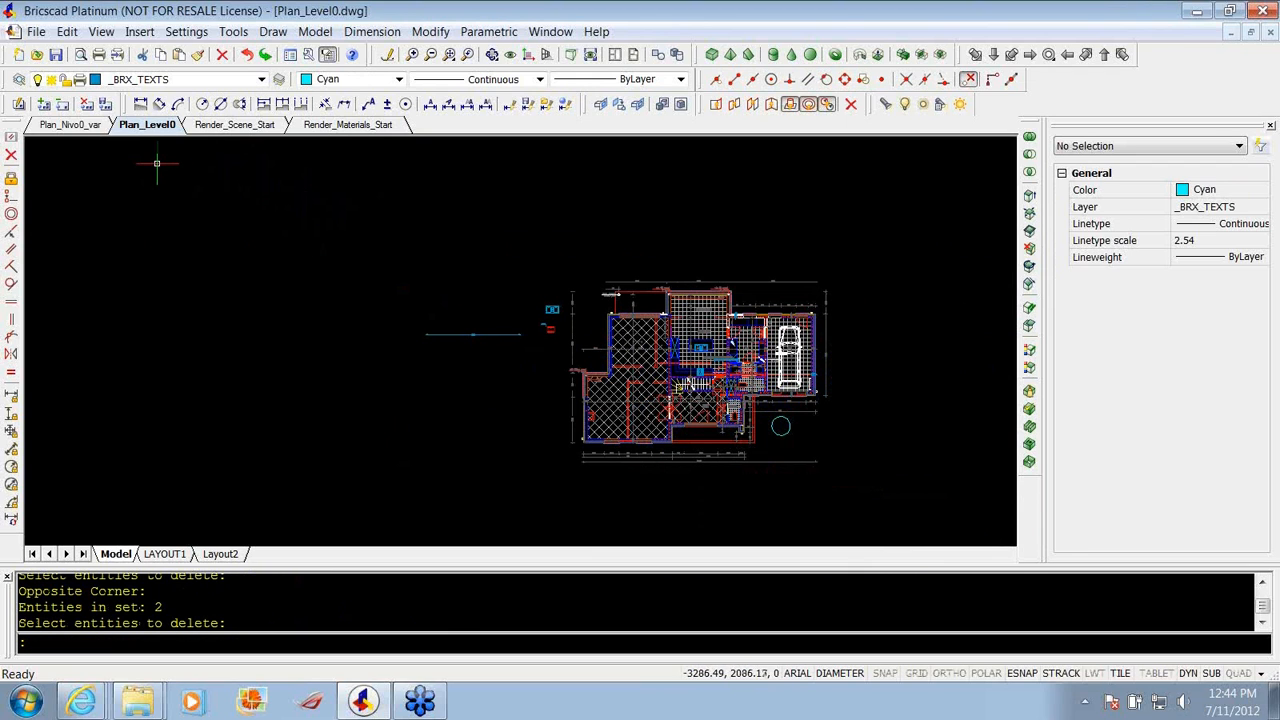
# Create a new drawing from the STB-imperial template.
pyautogui.click(81, 127)
pyautogui.click(149, 126)
pyautogui.click(354, 127)
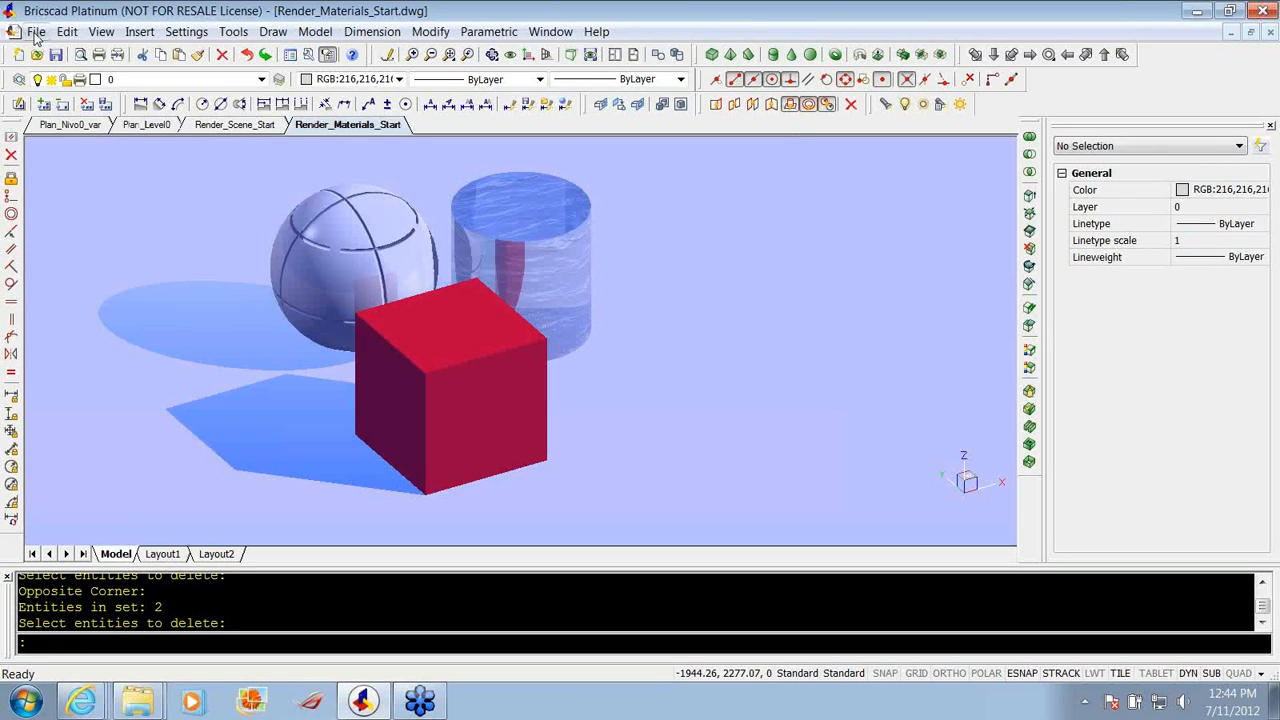
pyautogui.click(35, 31)
pyautogui.click(52, 53)
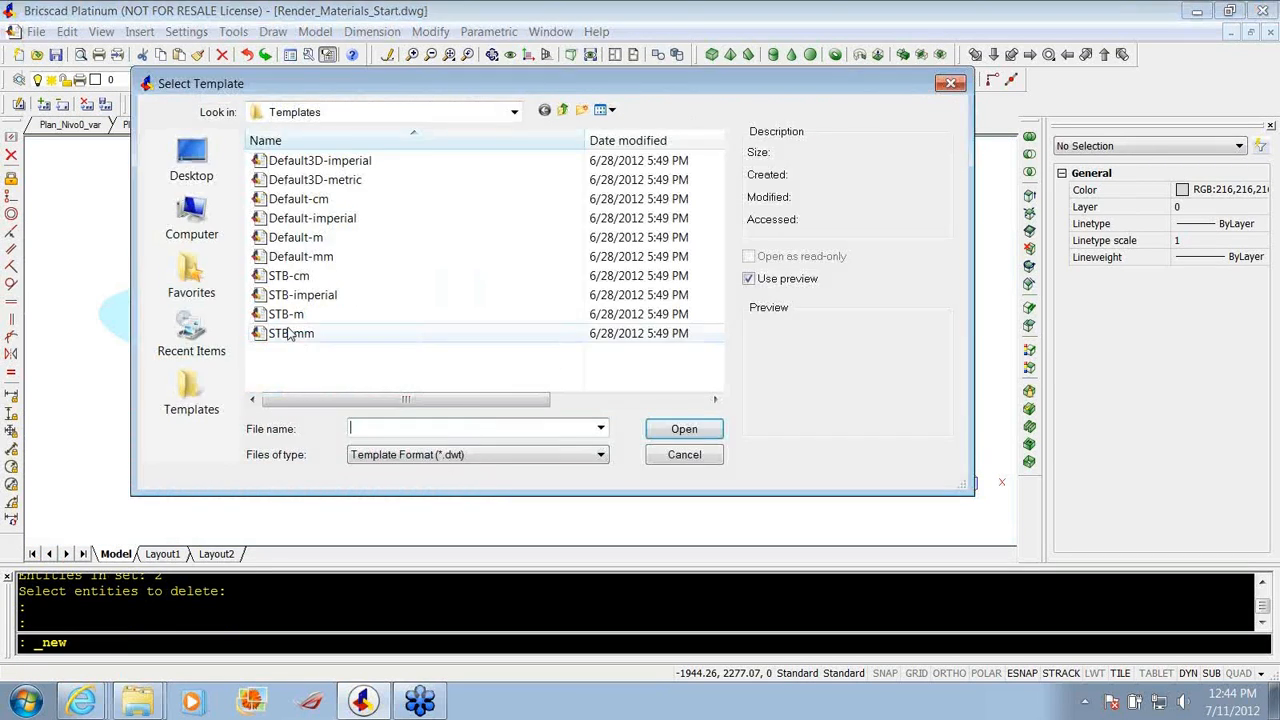
pyautogui.click(290, 297)
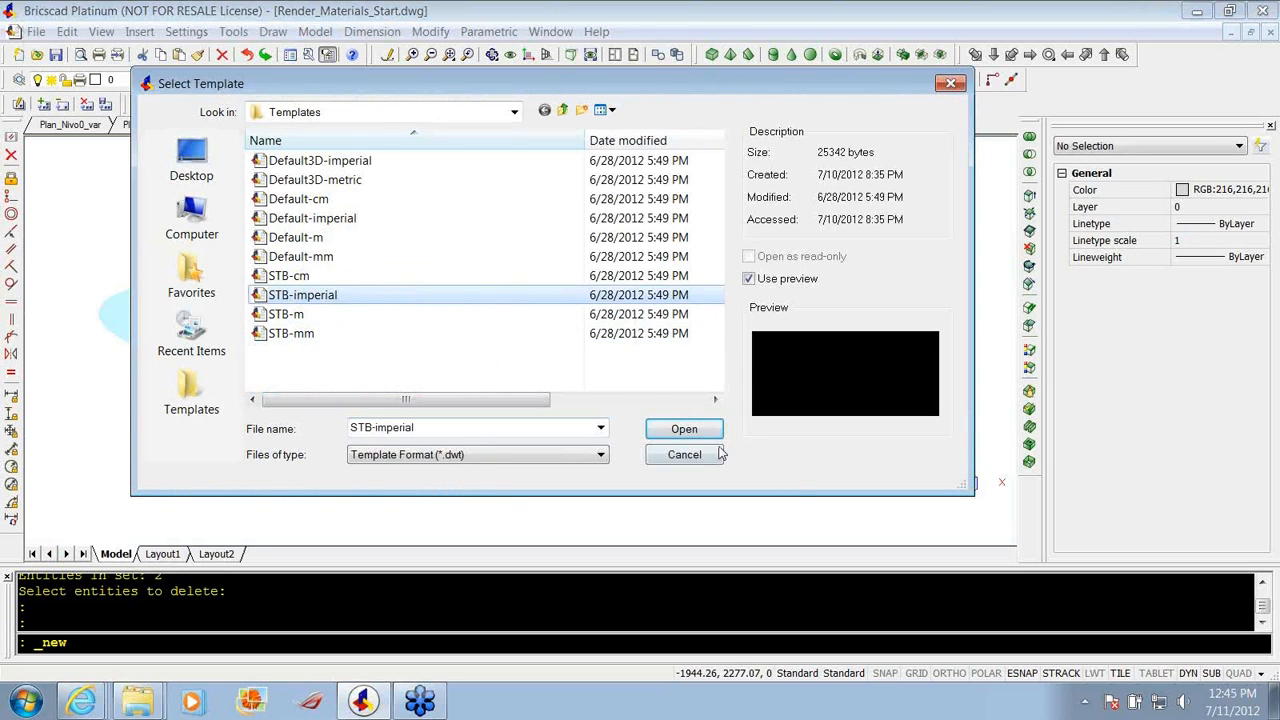
pyautogui.doubleClick(290, 297)
# Draw a rectangle by two opposite corners in the empty model space.
pyautogui.write('rec')
pyautogui.press('Return')
pyautogui.click(567, 372)
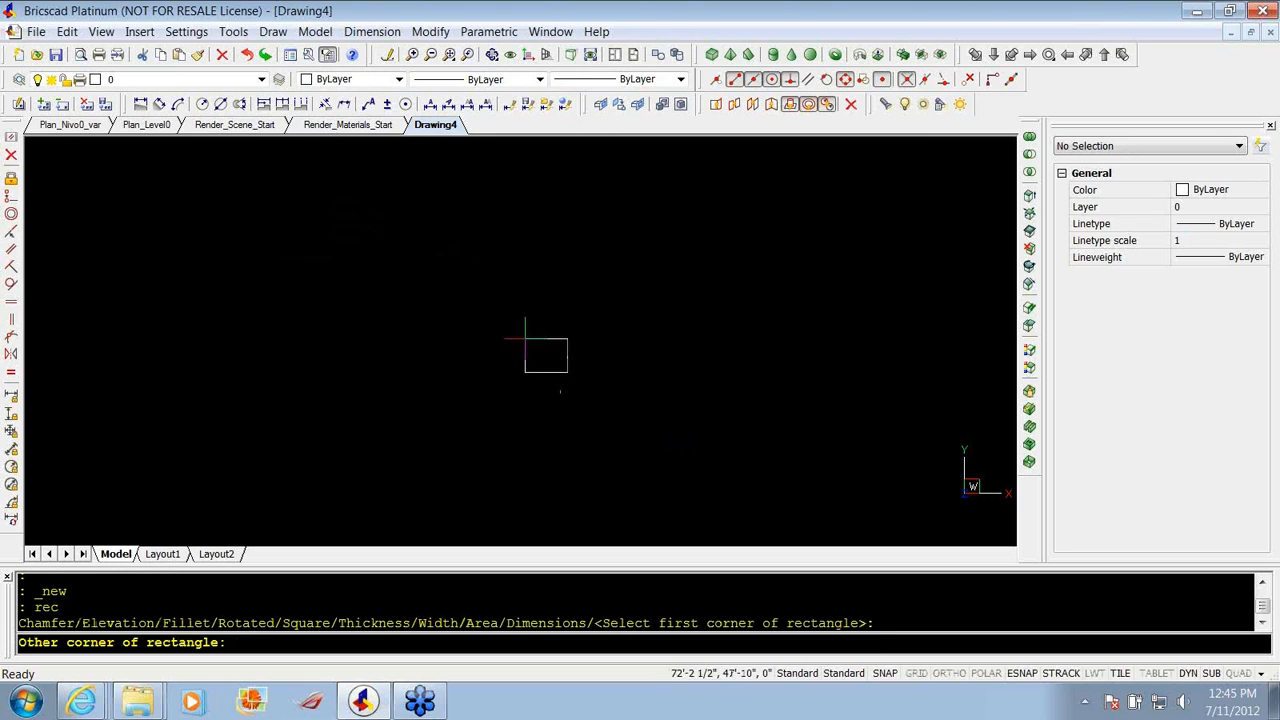
pyautogui.click(363, 221)
pyautogui.press('Return')
pyautogui.press('Escape')
pyautogui.press('Escape')
# Hatch the inside of the rectangle with the predefined ANSI31 pattern at scale 1.
pyautogui.write('l')
pyautogui.press('Return')
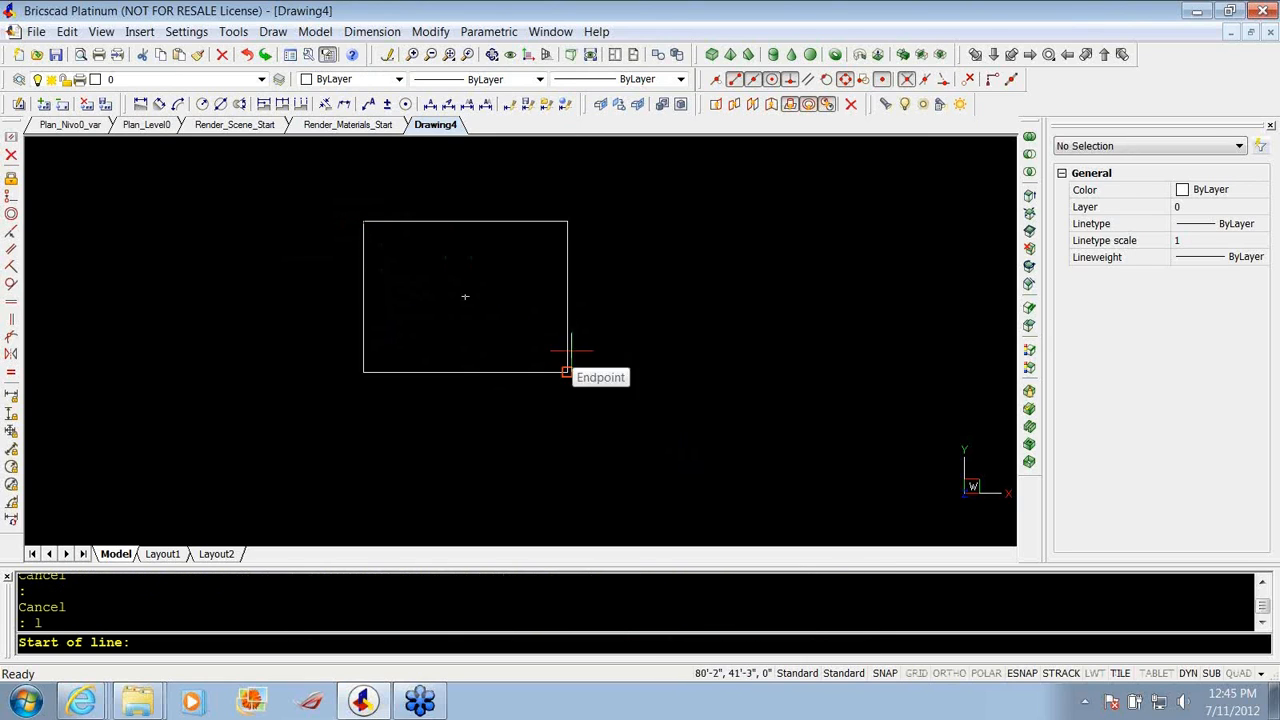
pyautogui.press('Escape')
pyautogui.write('h')
pyautogui.press('Return')
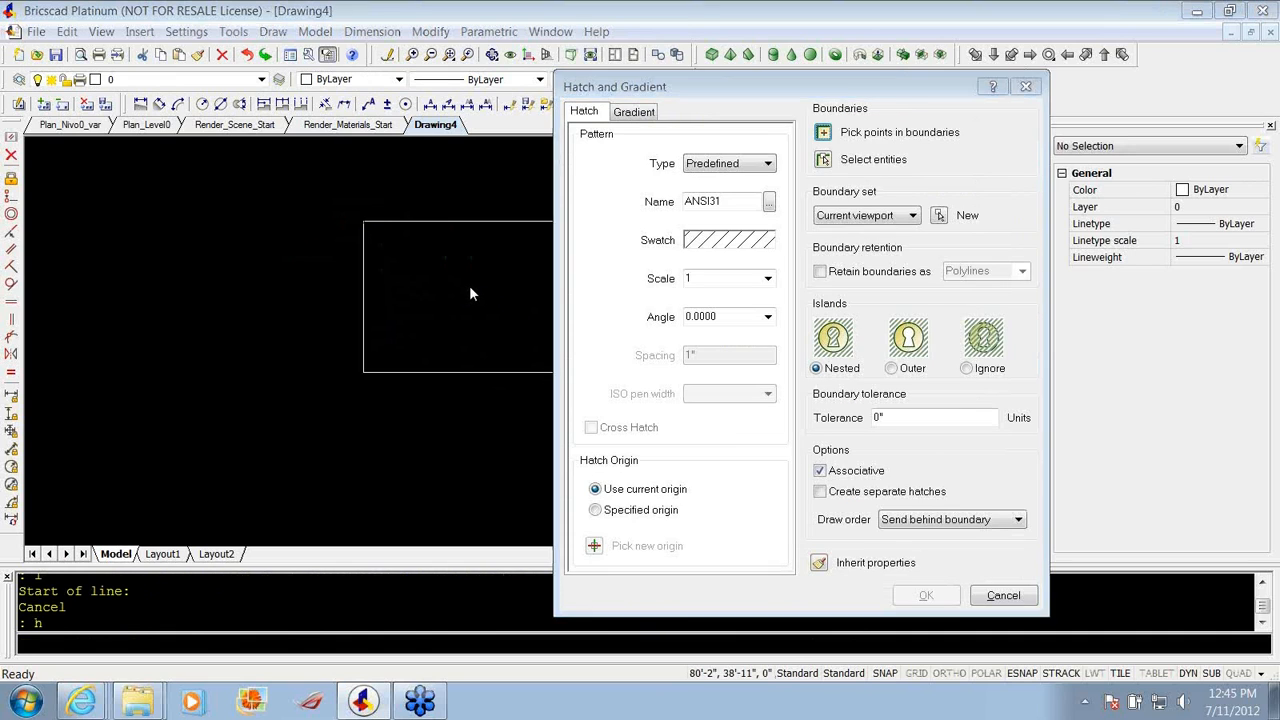
pyautogui.press('Return')
pyautogui.click(470, 293)
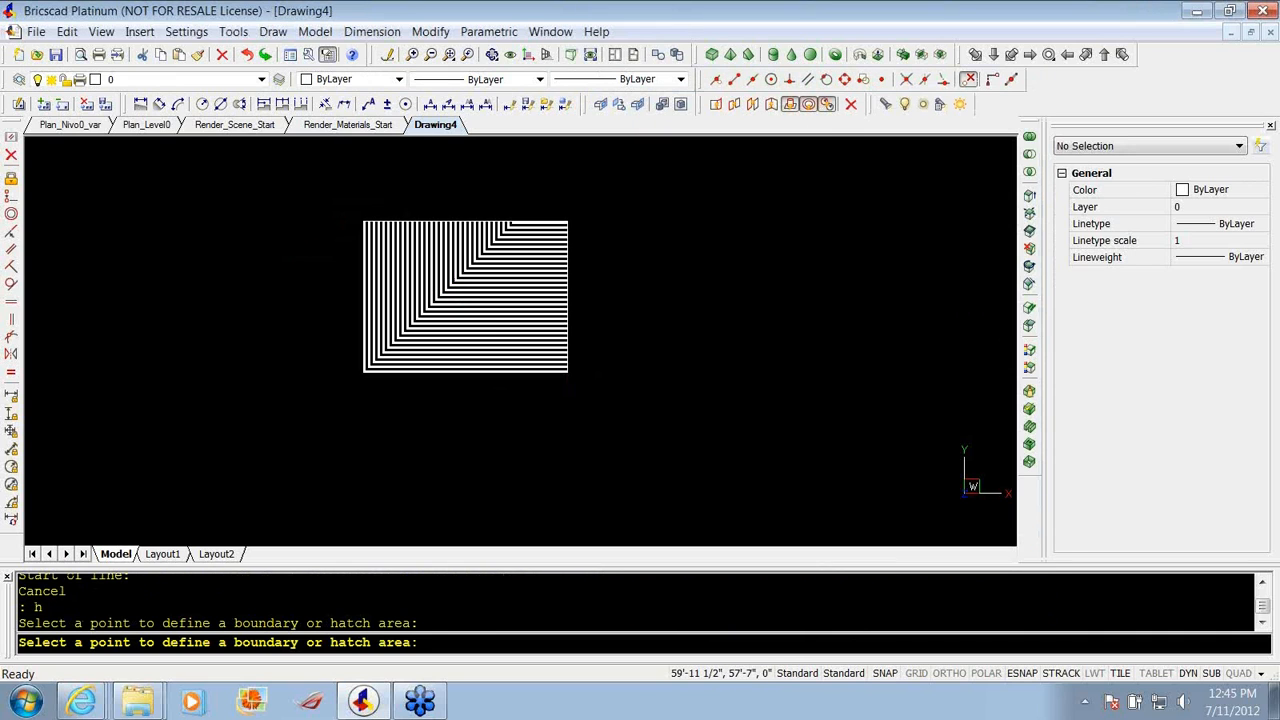
pyautogui.press('Return')
pyautogui.press('Return')
# Select the rectangle and its hatch, and try to stretch the lower-right corner.
pyautogui.click(613, 412)
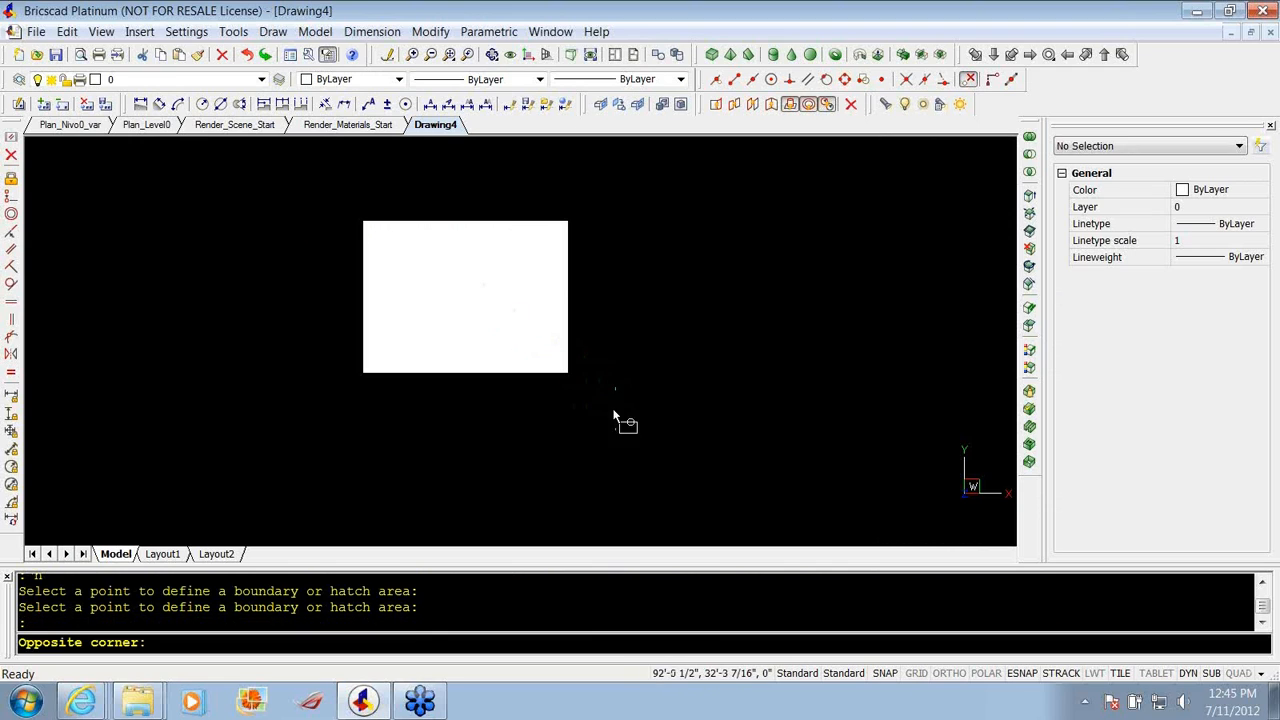
pyautogui.click(557, 374)
pyautogui.click(564, 376)
pyautogui.click(559, 371)
pyautogui.click(566, 372)
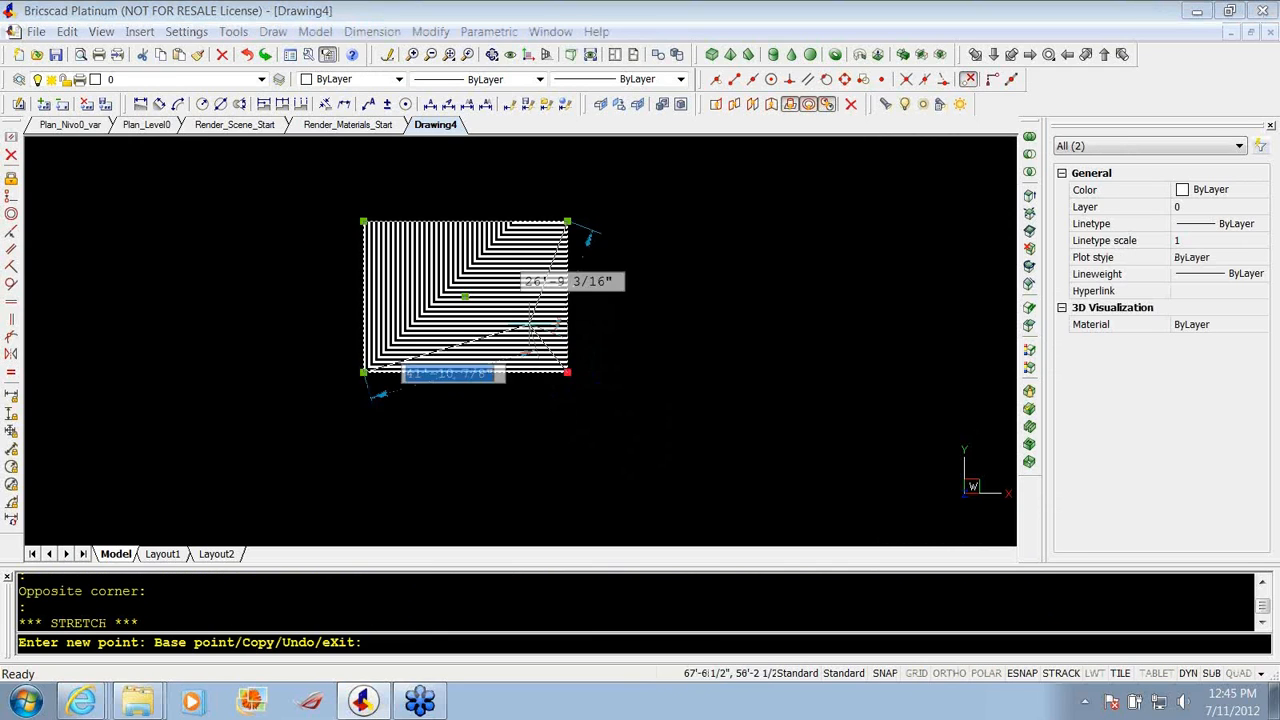
pyautogui.press('Escape')
pyautogui.press('Escape')
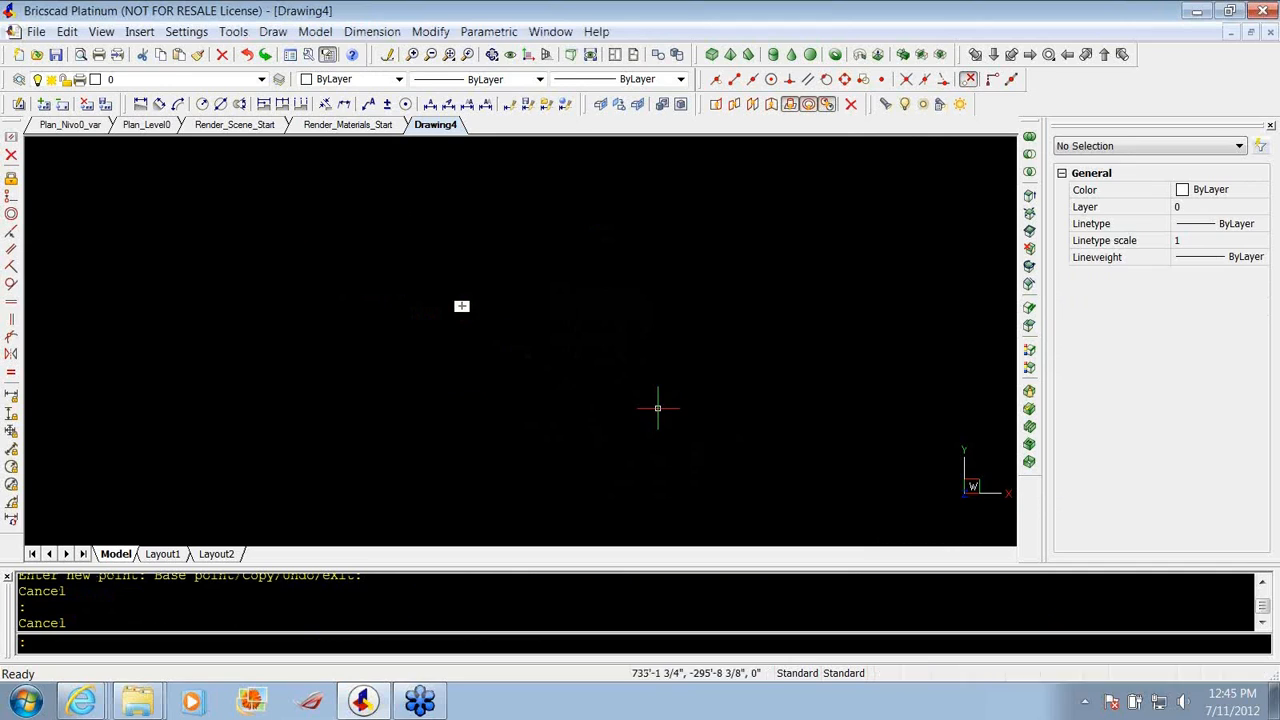
# Erase the rectangle together with its hatch.
pyautogui.moveTo(519, 220); pyautogui.dragTo(583, 311, button='middle')
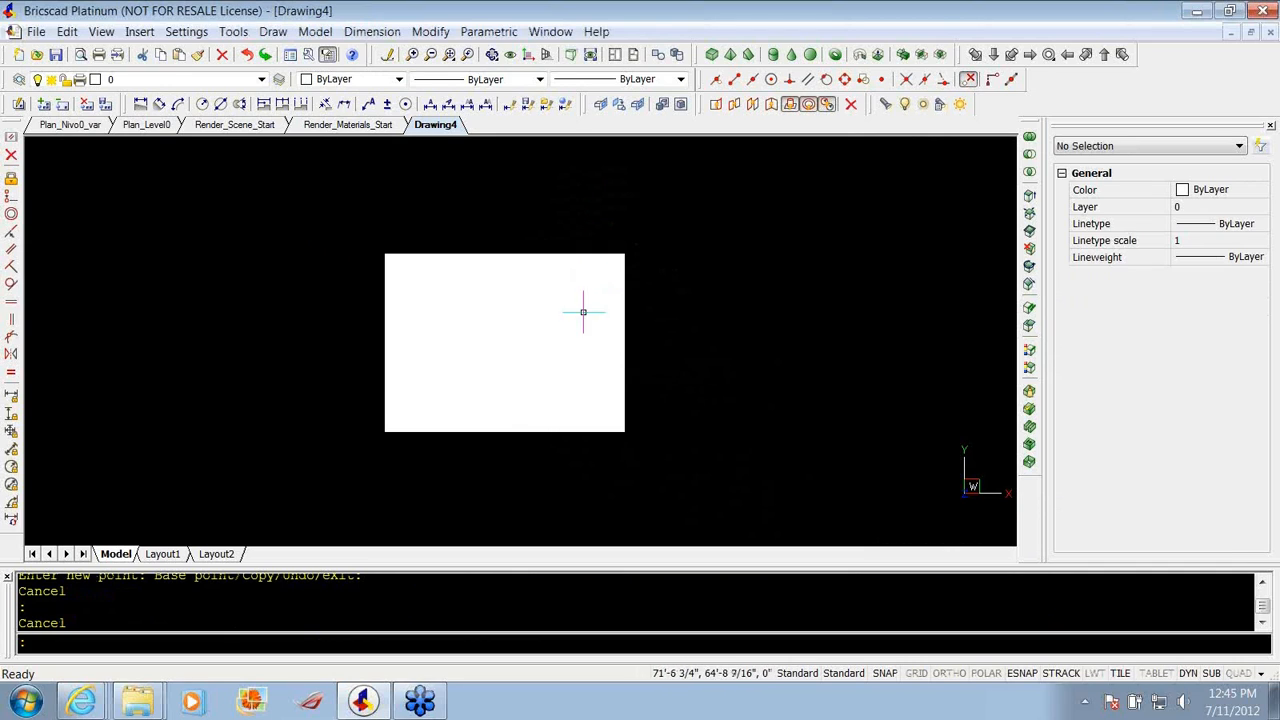
pyautogui.press('Escape')
pyautogui.write('e')
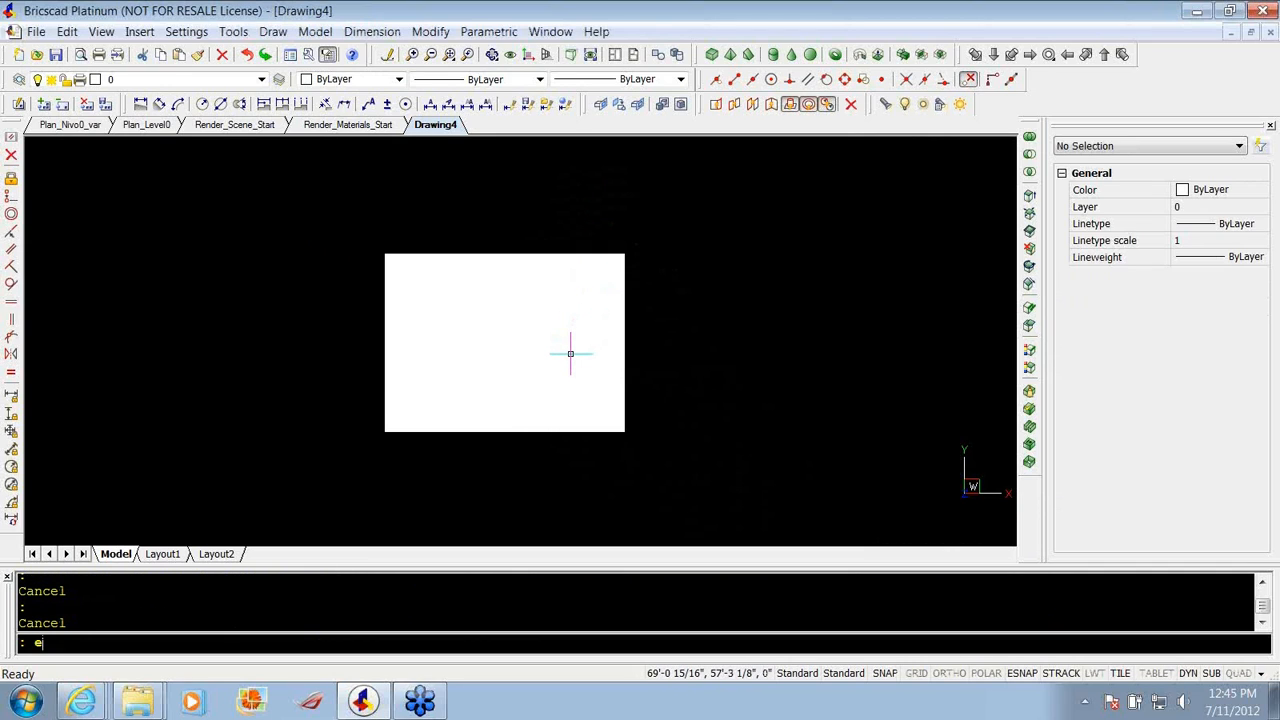
pyautogui.press('Return')
pyautogui.click(686, 452)
pyautogui.click(592, 406)
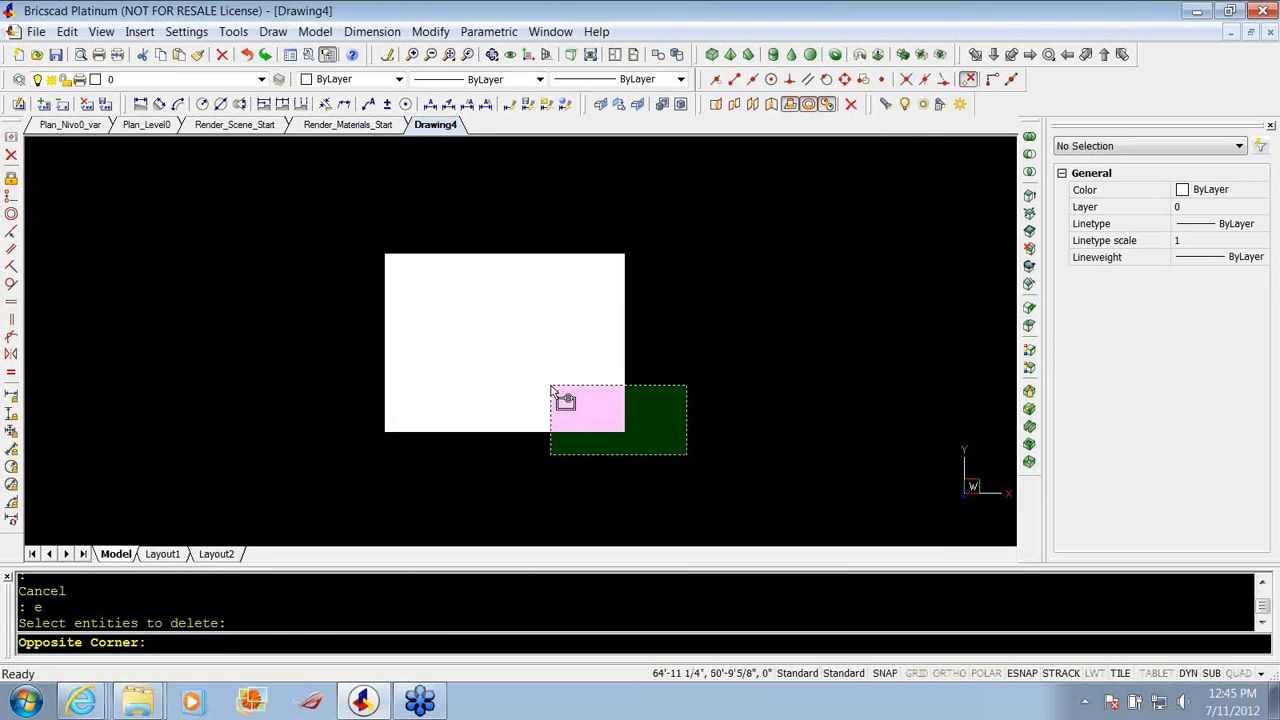
pyautogui.press('Return')
# Draw a much larger rectangle, several thousand feet wide, across the zoomed-out model space.
pyautogui.write('rec')
pyautogui.press('Return')
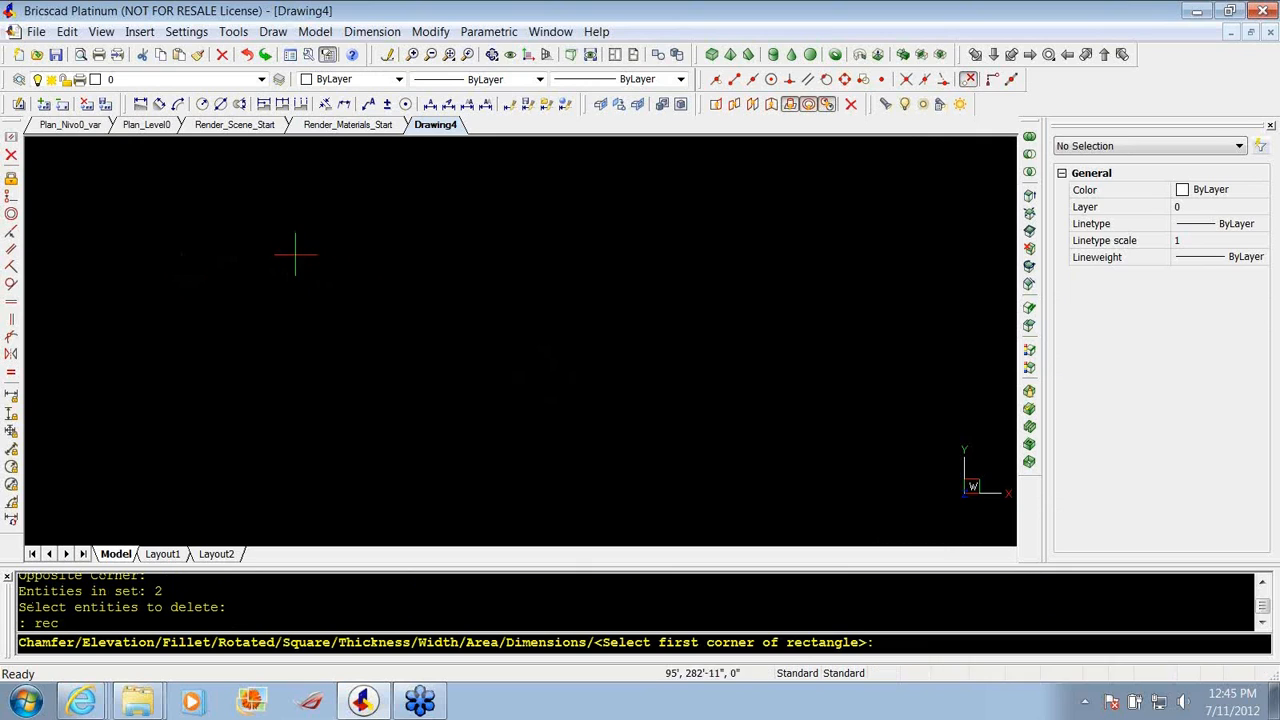
pyautogui.click(234, 208)
pyautogui.click(698, 505)
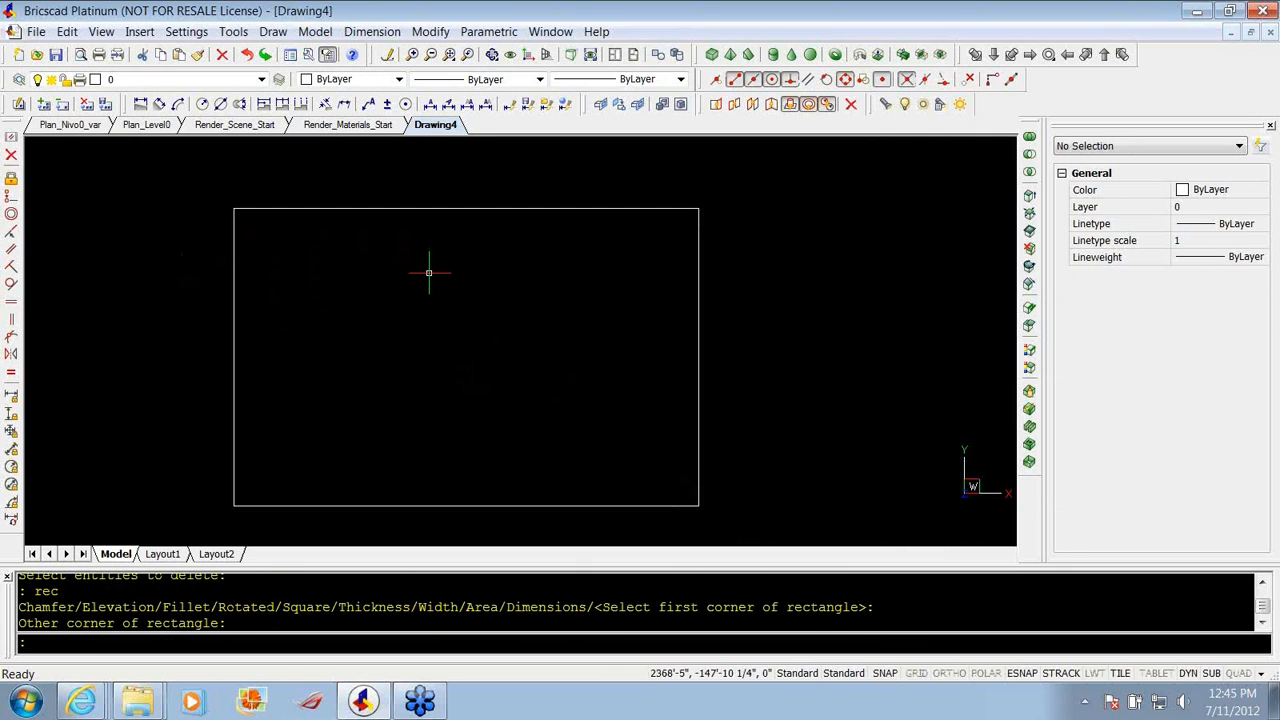
pyautogui.press('Escape')
pyautogui.press('Escape')
# Try to hatch the large rectangle with the ANSI31 pattern at scale 1.
pyautogui.write('h')
pyautogui.press('Return')
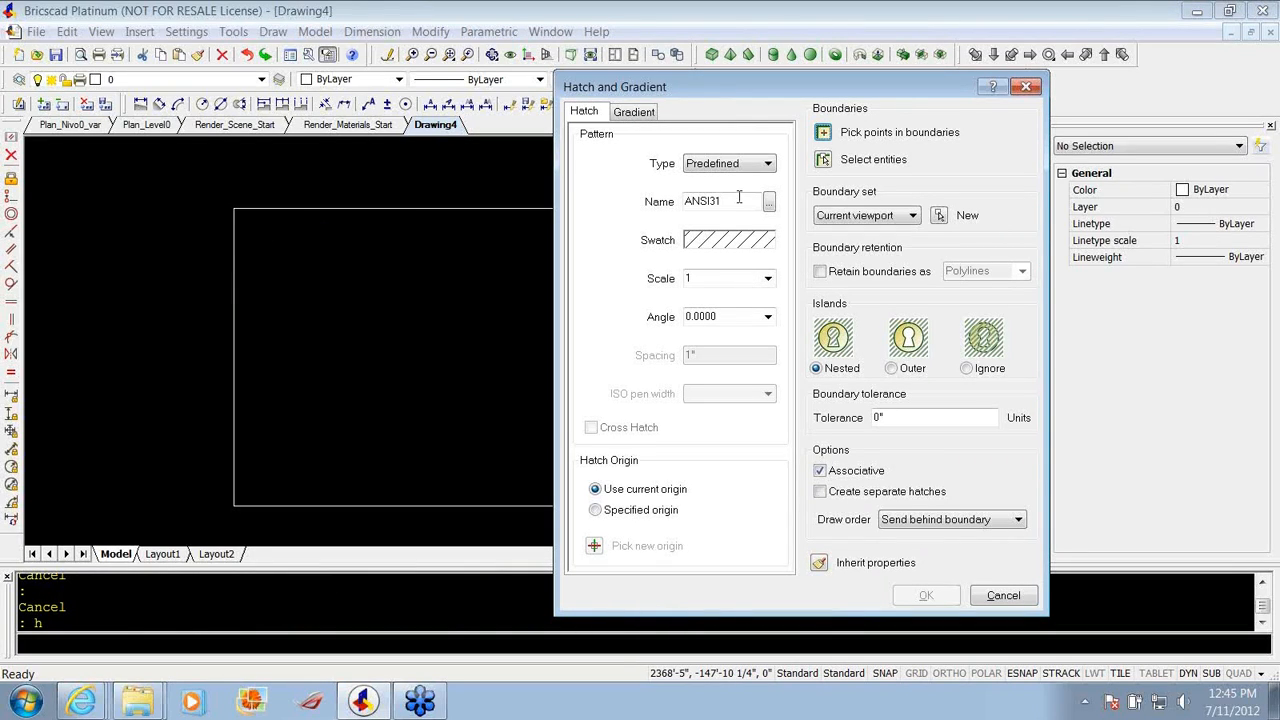
pyautogui.click(823, 132)
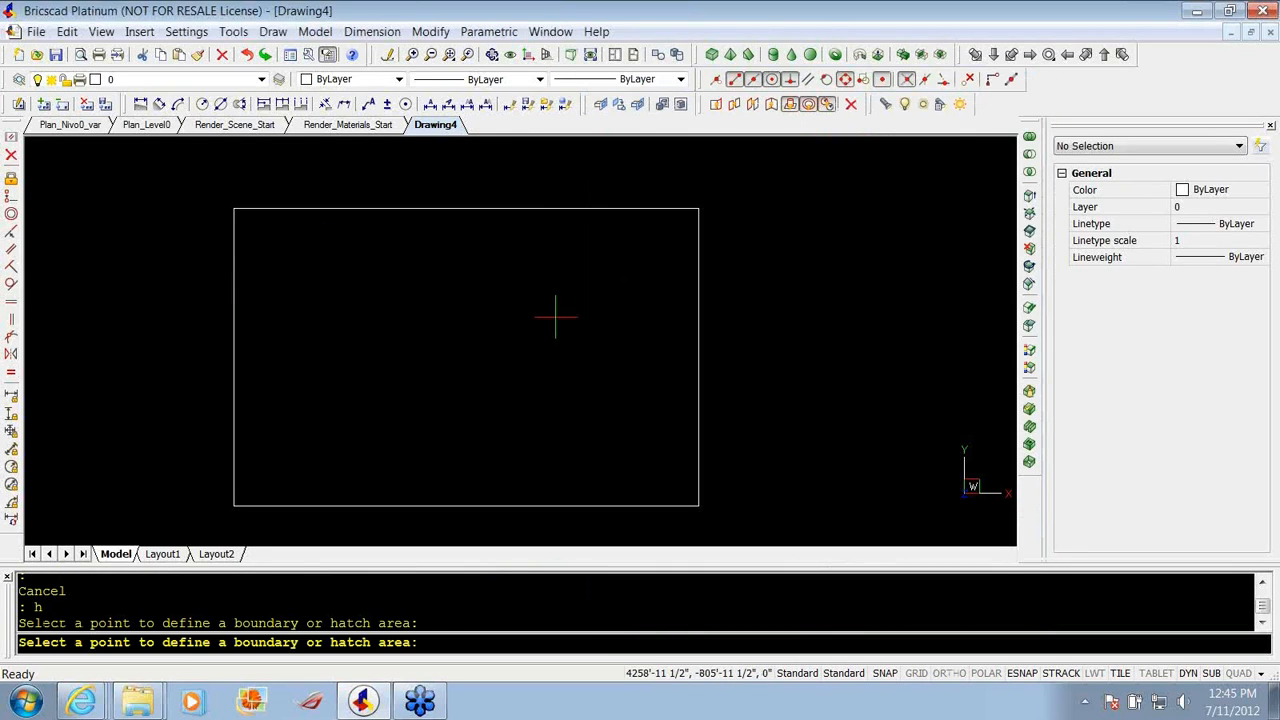
pyautogui.press('Return')
pyautogui.press('Return')
pyautogui.click(502, 328)
pyautogui.click(519, 357)
# Retry the ANSI31 hatch by picking another point inside the large rectangle.
pyautogui.write('HATCH')
pyautogui.press('Return')
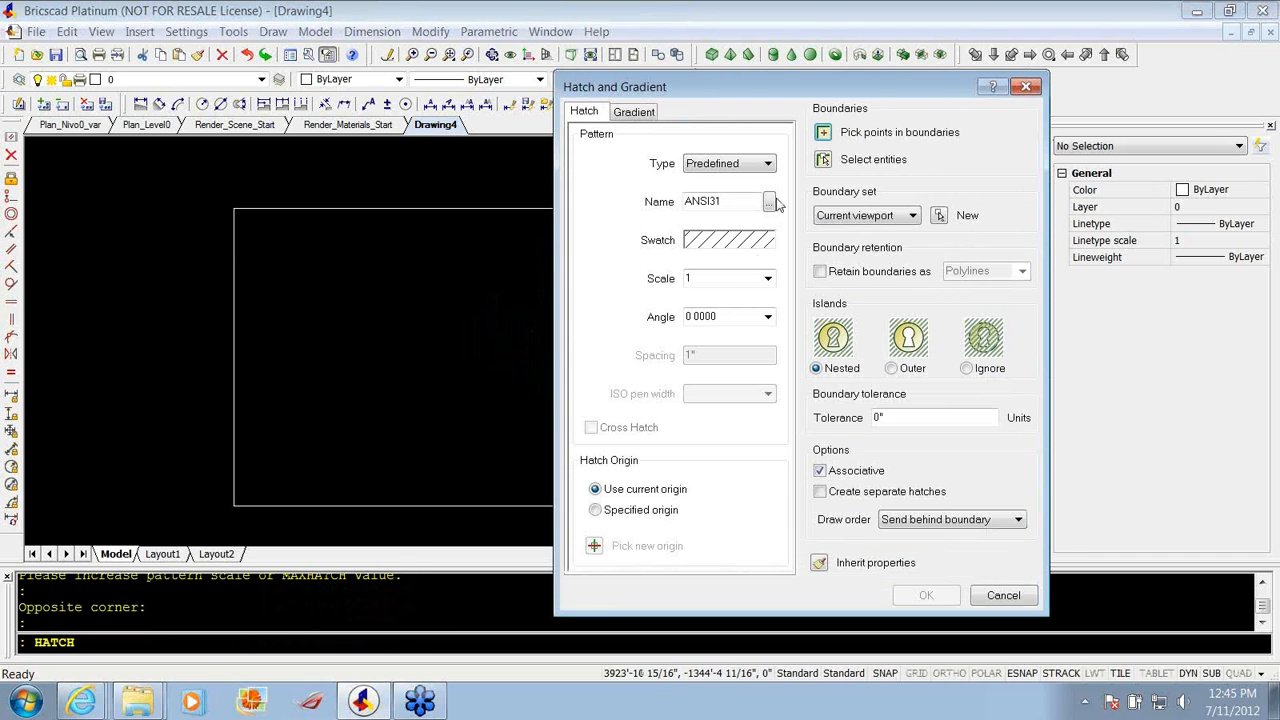
pyautogui.click(824, 133)
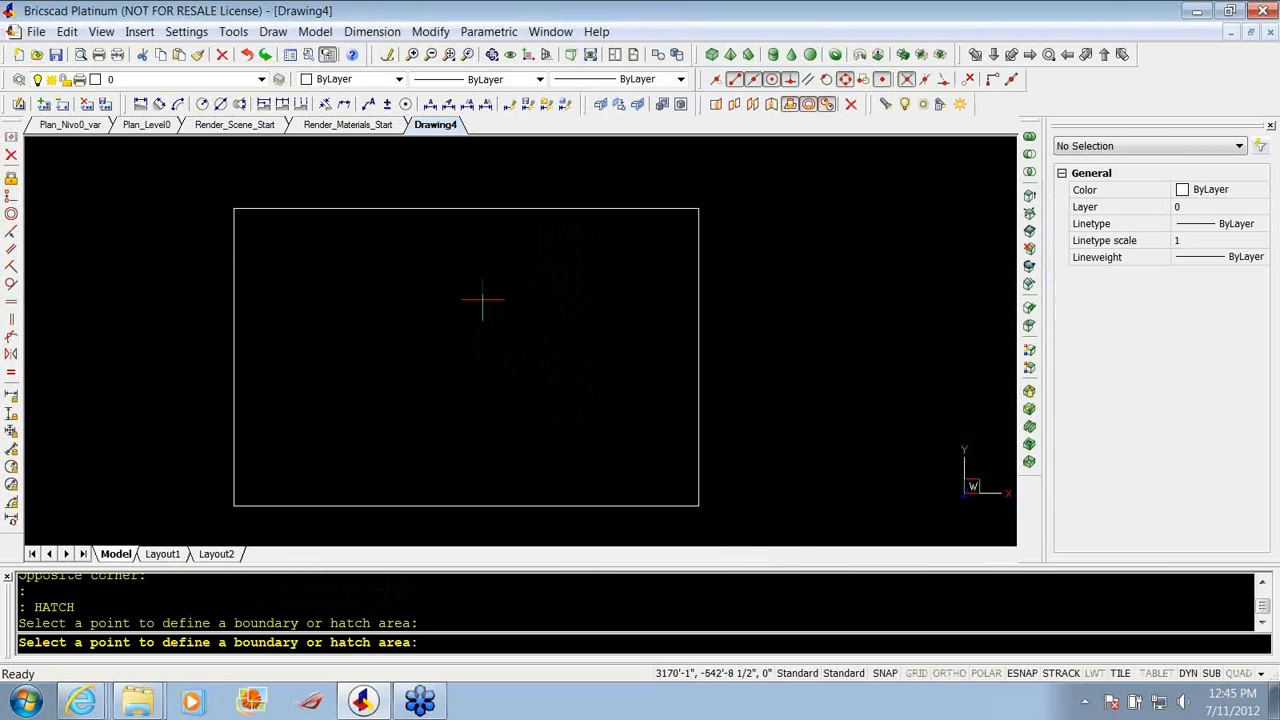
pyautogui.click(482, 298)
pyautogui.press('Return')
pyautogui.press('Return')
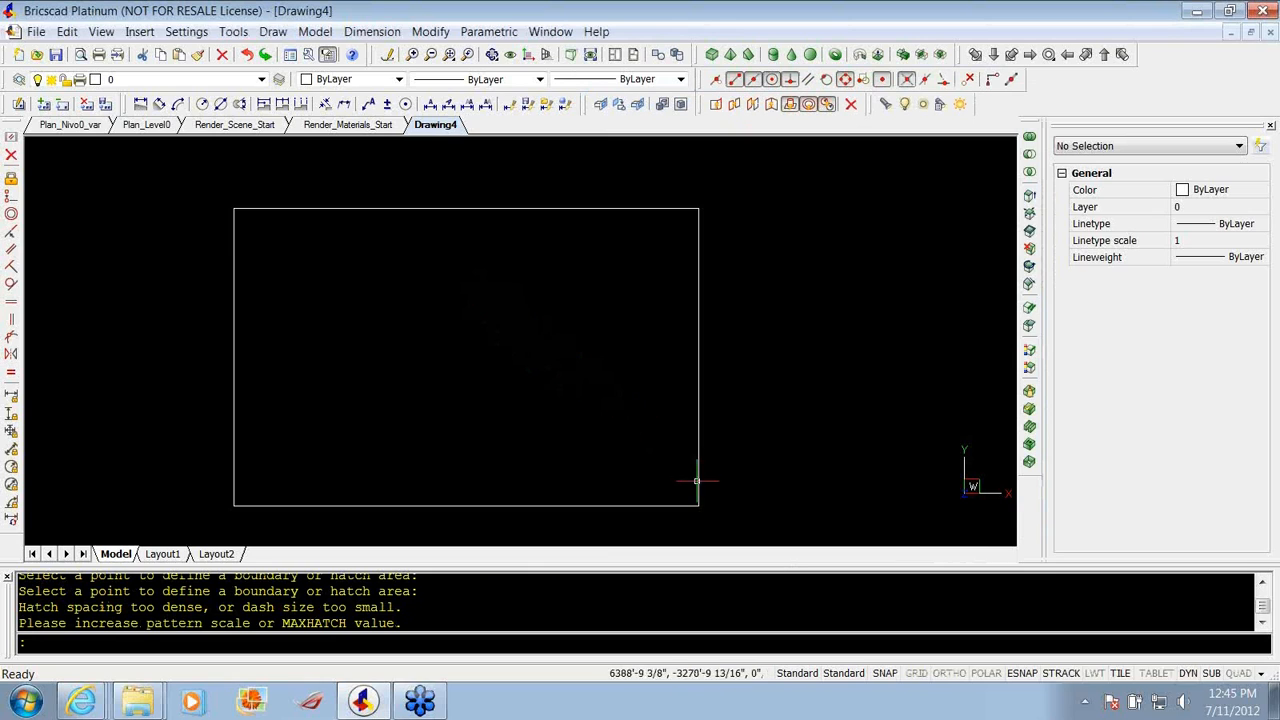
# Select the large rectangle and try to stretch its lower-right corner.
pyautogui.click(756, 534)
pyautogui.click(681, 491)
pyautogui.click(698, 505)
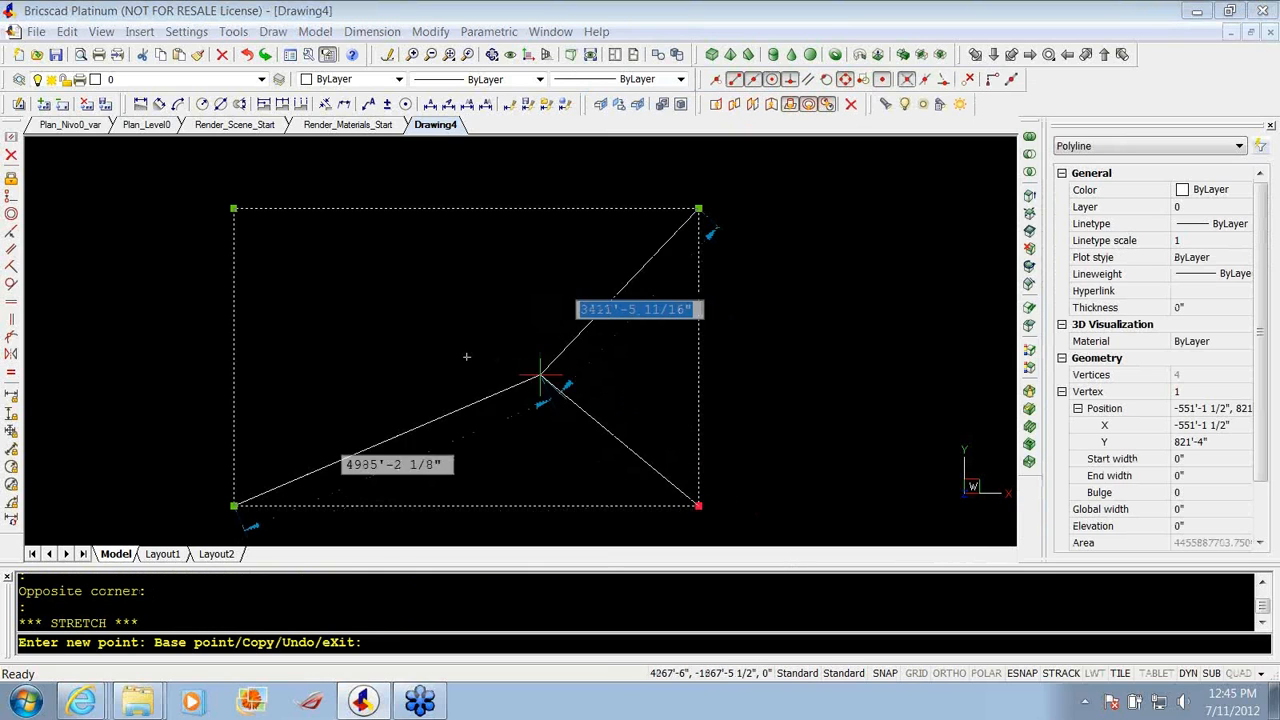
pyautogui.press('Escape')
pyautogui.press('Escape')
# Erase the large unhatched rectangle.
pyautogui.write('e')
pyautogui.press('Return')
pyautogui.click(762, 418)
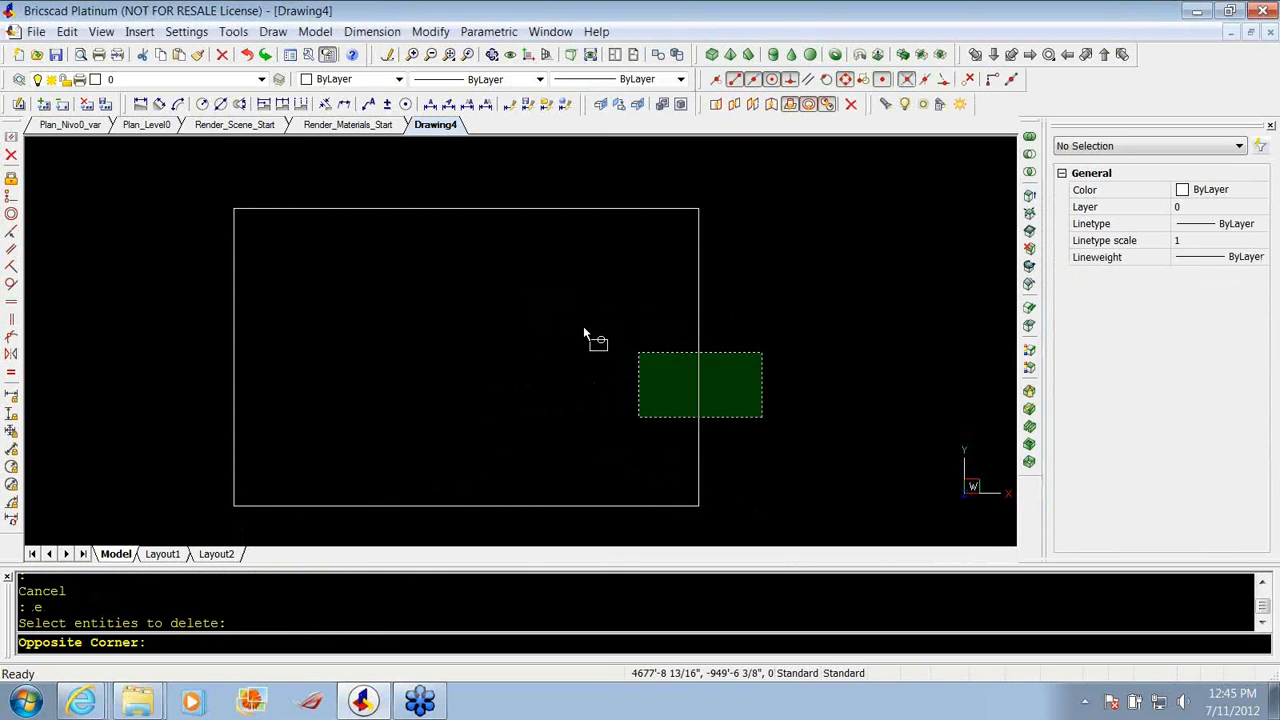
pyautogui.click(585, 328)
pyautogui.press('Return')
# Draw a smaller rectangle by two opposite corners in the same zoomed-out view.
pyautogui.write('rec')
pyautogui.press('Return')
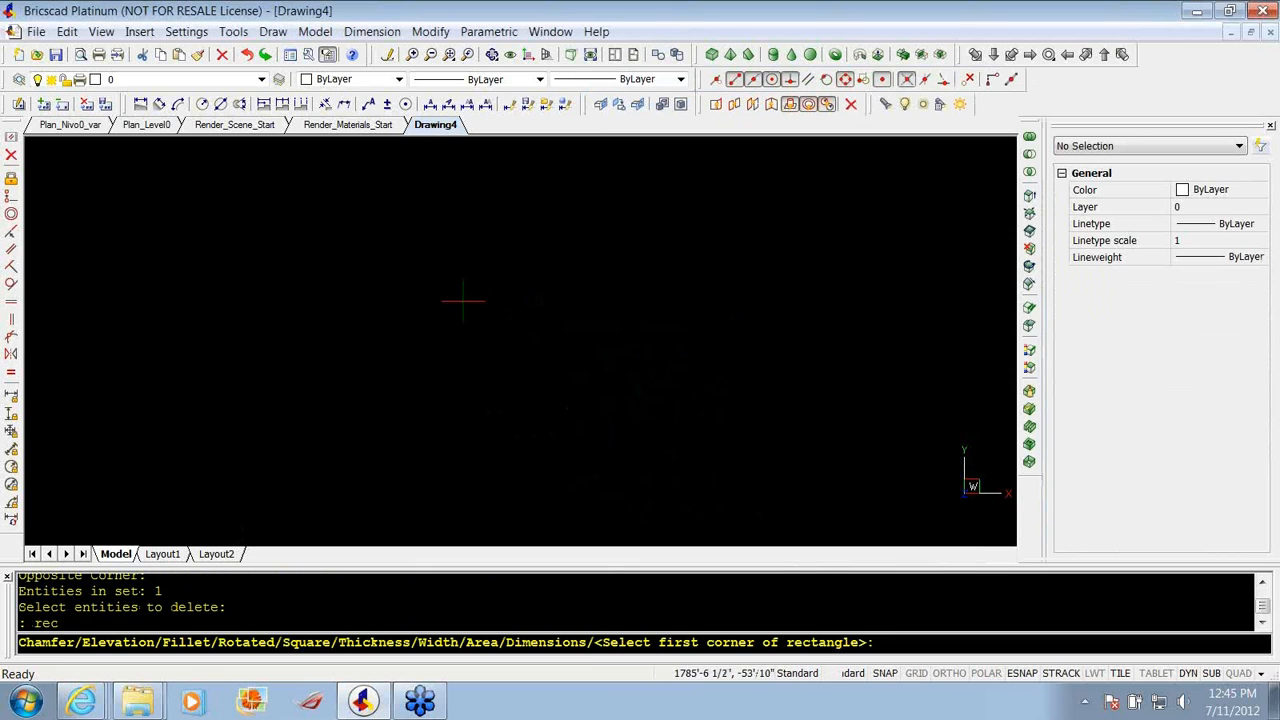
pyautogui.click(444, 311)
pyautogui.click(337, 237)
pyautogui.press('Escape')
pyautogui.press('Escape')
# Try to hatch the smaller rectangle with the ANSI31 pattern at scale 1.
pyautogui.write('h')
pyautogui.press('Return')
pyautogui.press('Return')
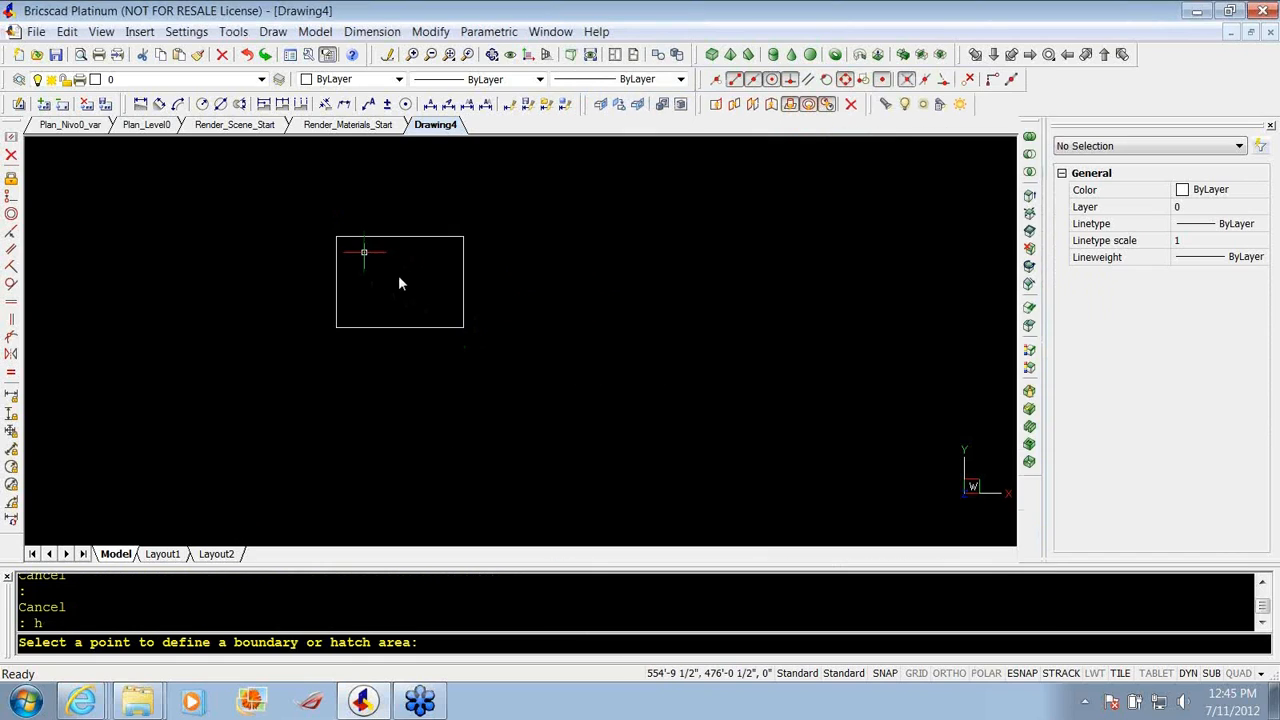
pyautogui.click(398, 278)
pyautogui.press('Return')
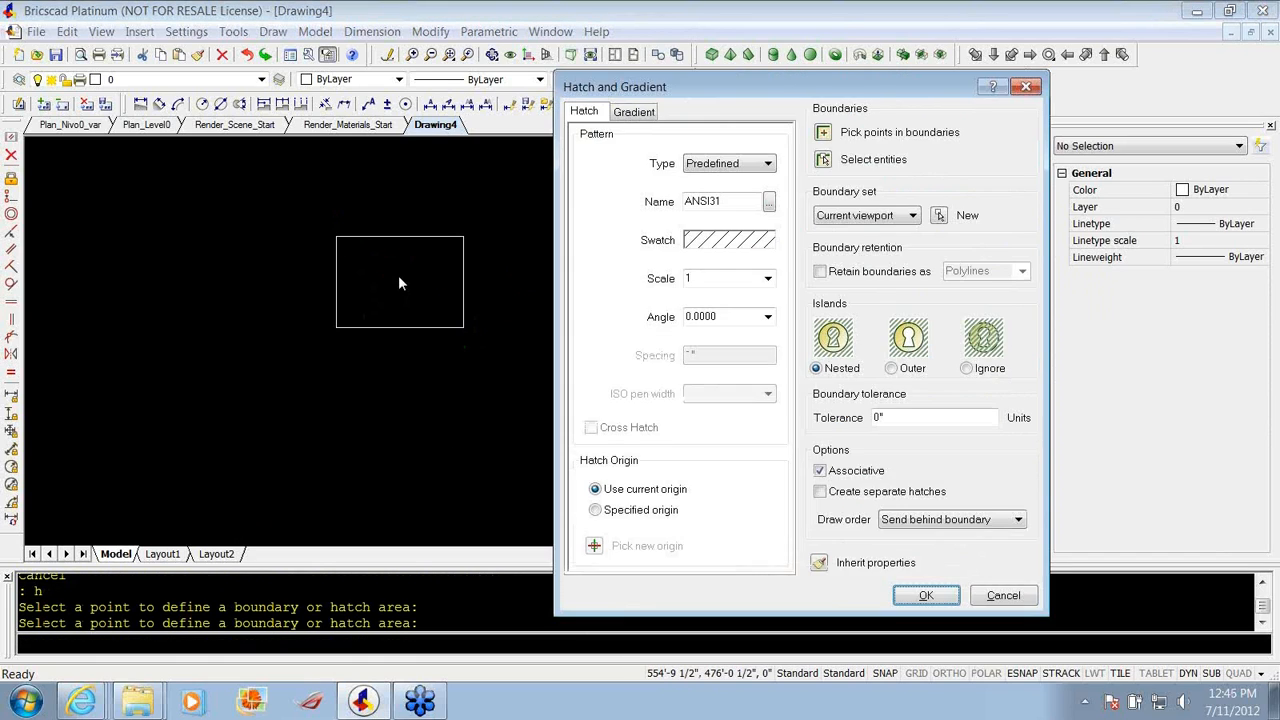
pyautogui.press('Return')
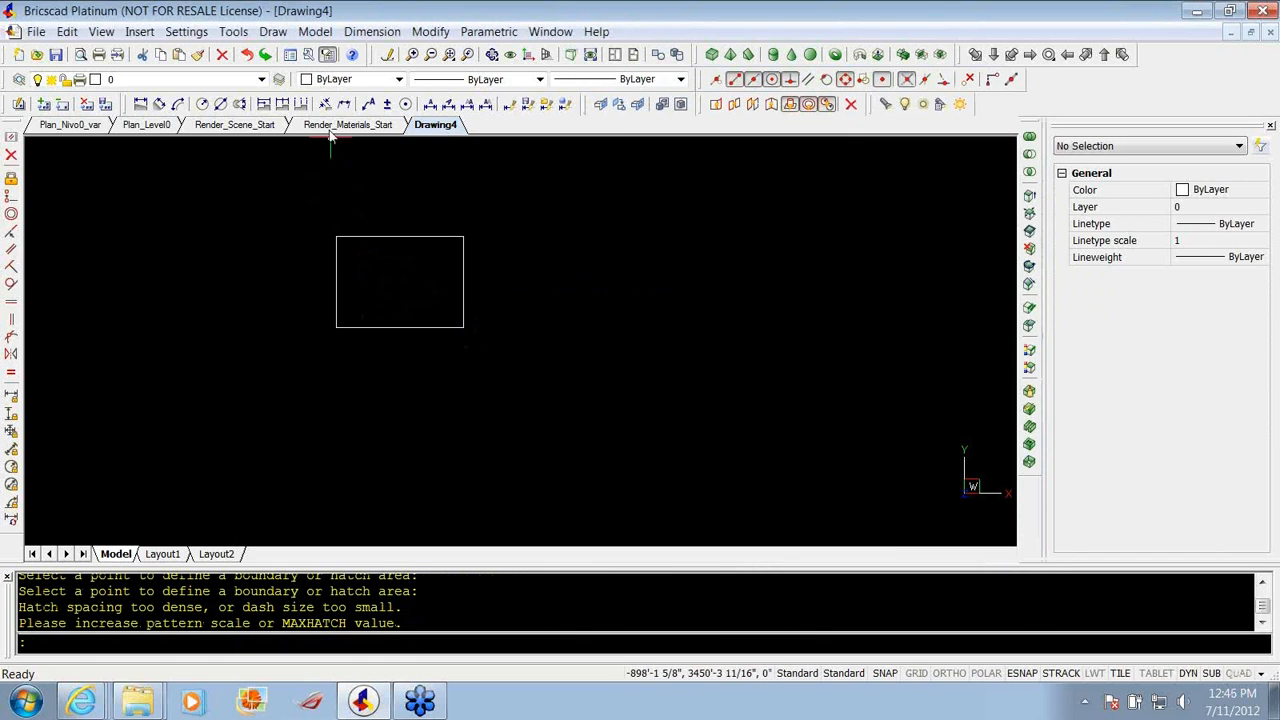
# Switch back to the Plan_Level0 drawing and its floor plan.
pyautogui.click(228, 130)
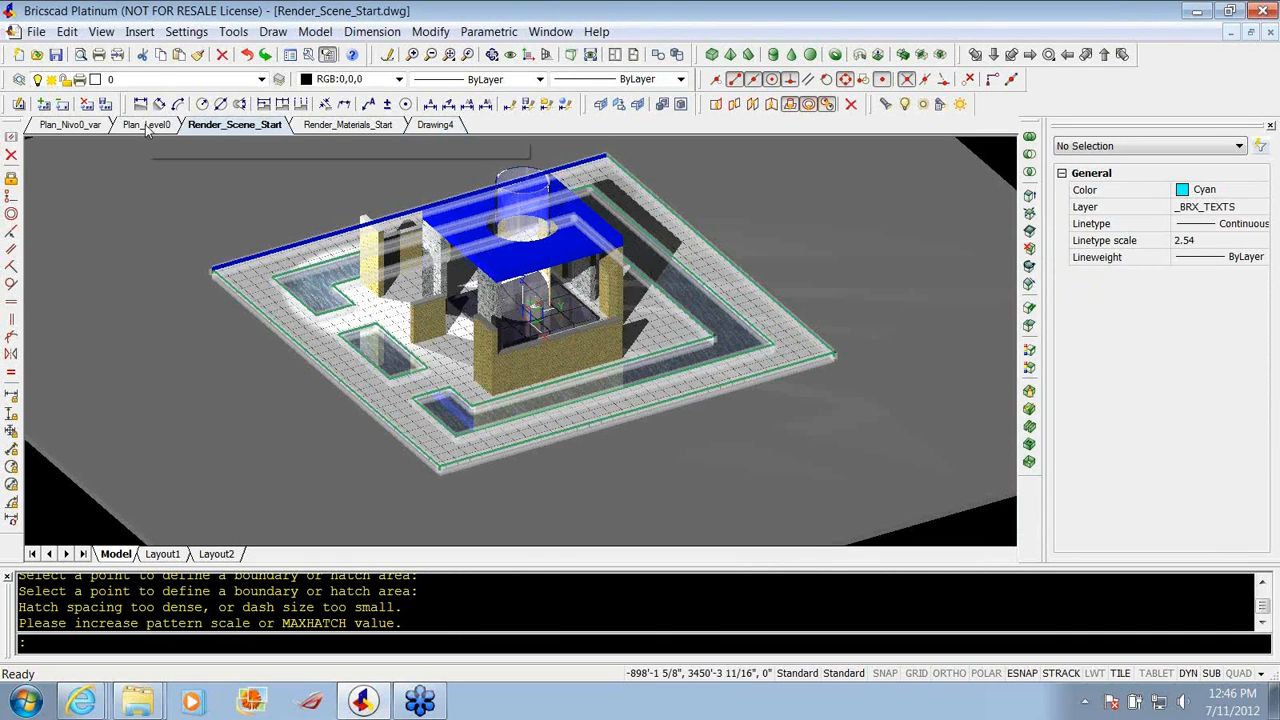
pyautogui.click(147, 125)
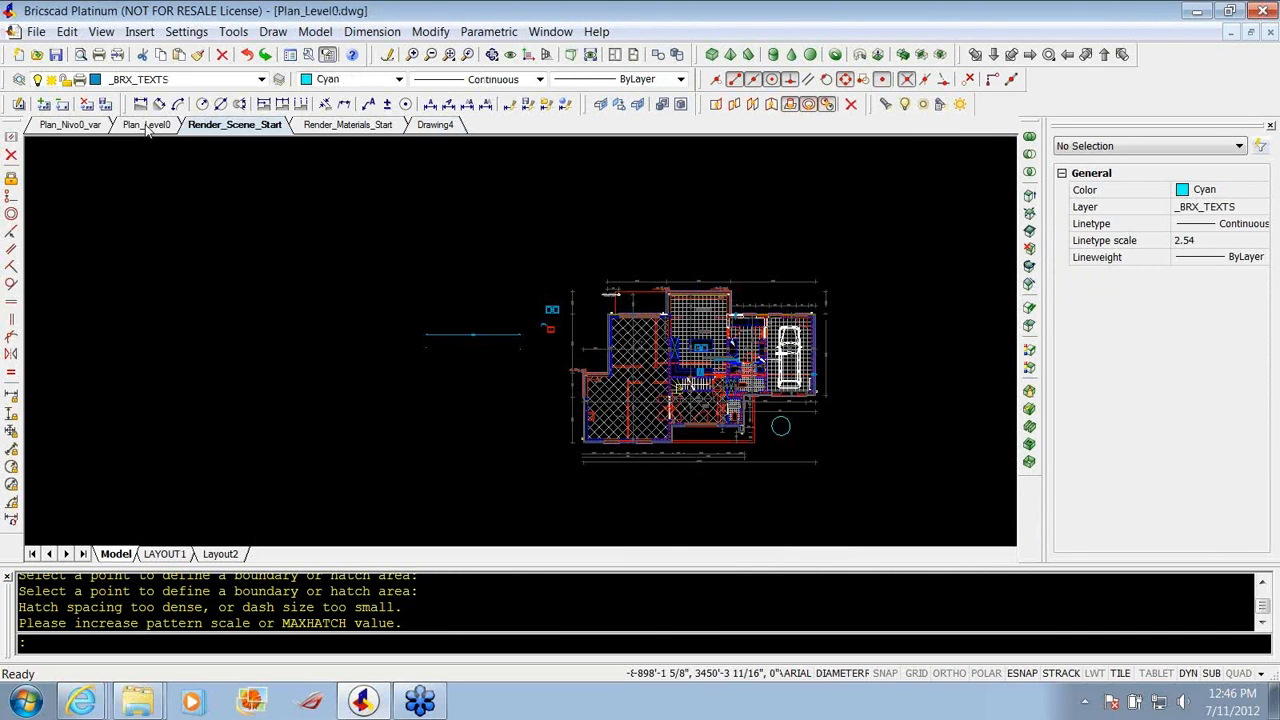
pyautogui.scroll(2, 576, 315)
pyautogui.press('Escape')
pyautogui.press('Escape')
# Draw a nearly horizontal line across the dining room above its label, extending past both side walls.
pyautogui.write('rec')
pyautogui.press('Return')
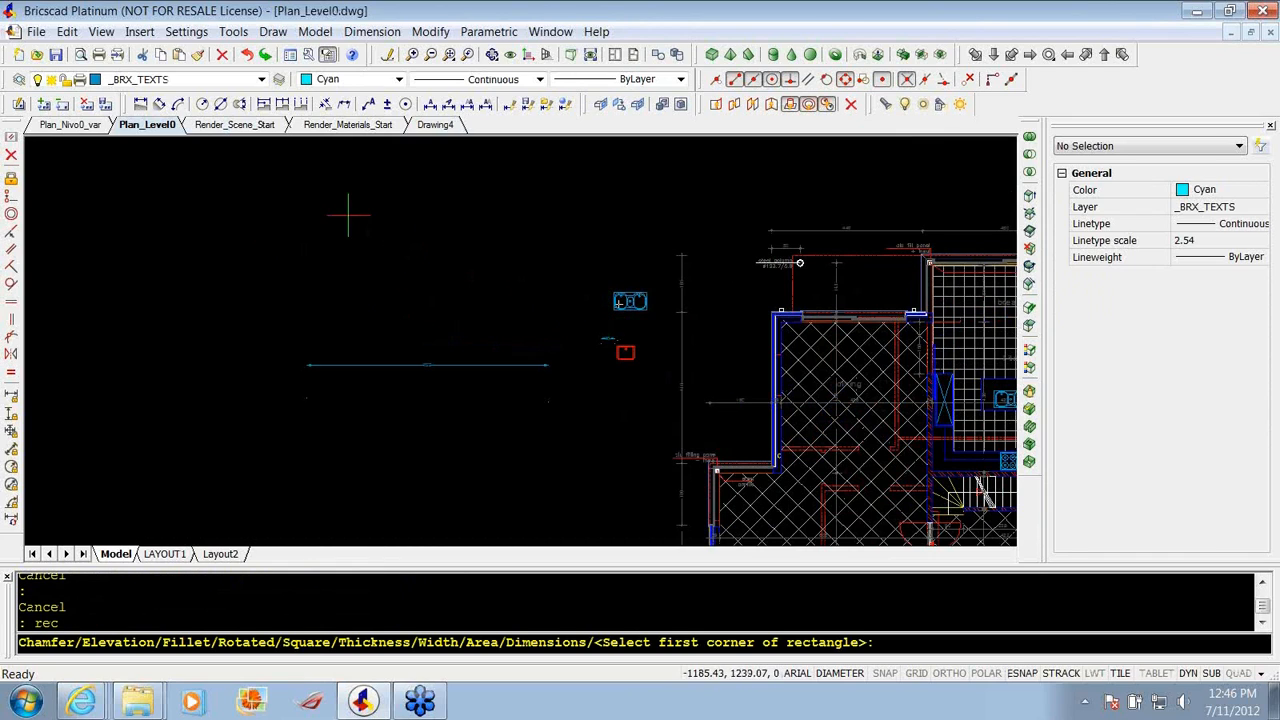
pyautogui.scroll(-1, 364, 219)
pyautogui.scroll(2, 635, 292)
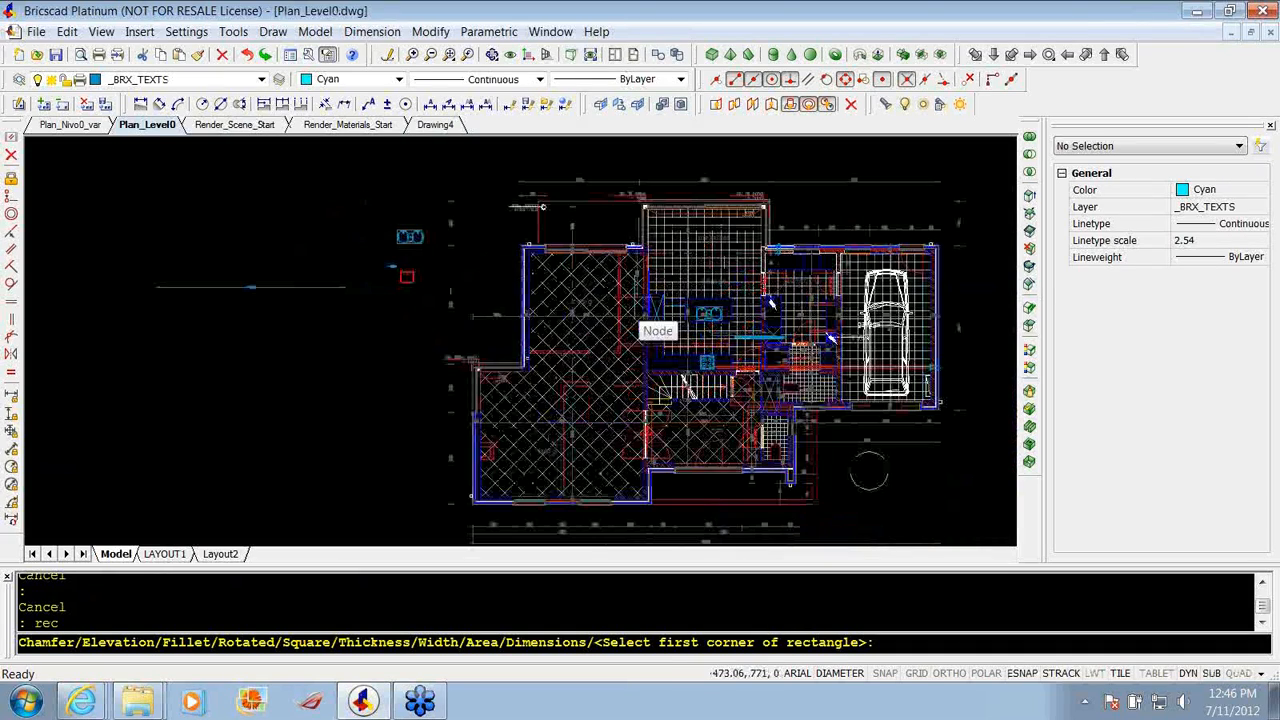
pyautogui.scroll(2, 639, 294)
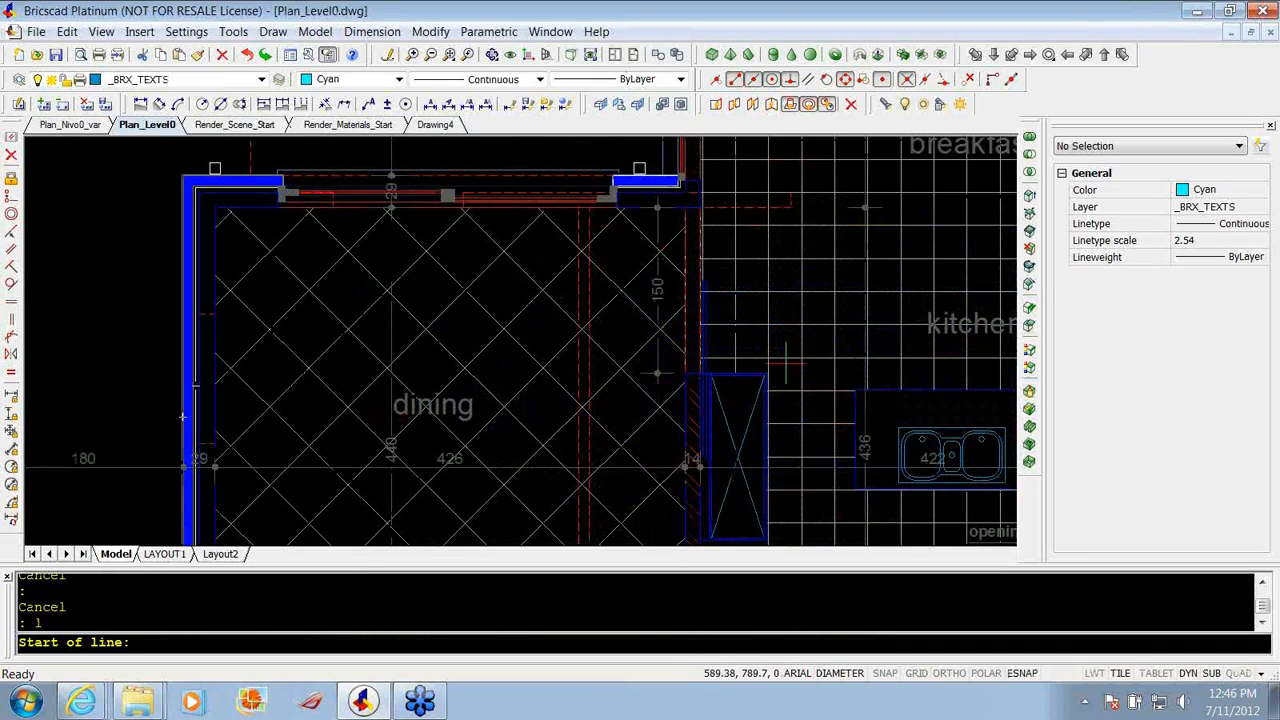
pyautogui.click(763, 344)
pyautogui.click(113, 343)
pyautogui.press('Escape')
pyautogui.press('Escape')
# Trim away the part of the dining room floor hatch above the drawn line, using that line as the cutting edge.
pyautogui.write('tr')
pyautogui.press('Return')
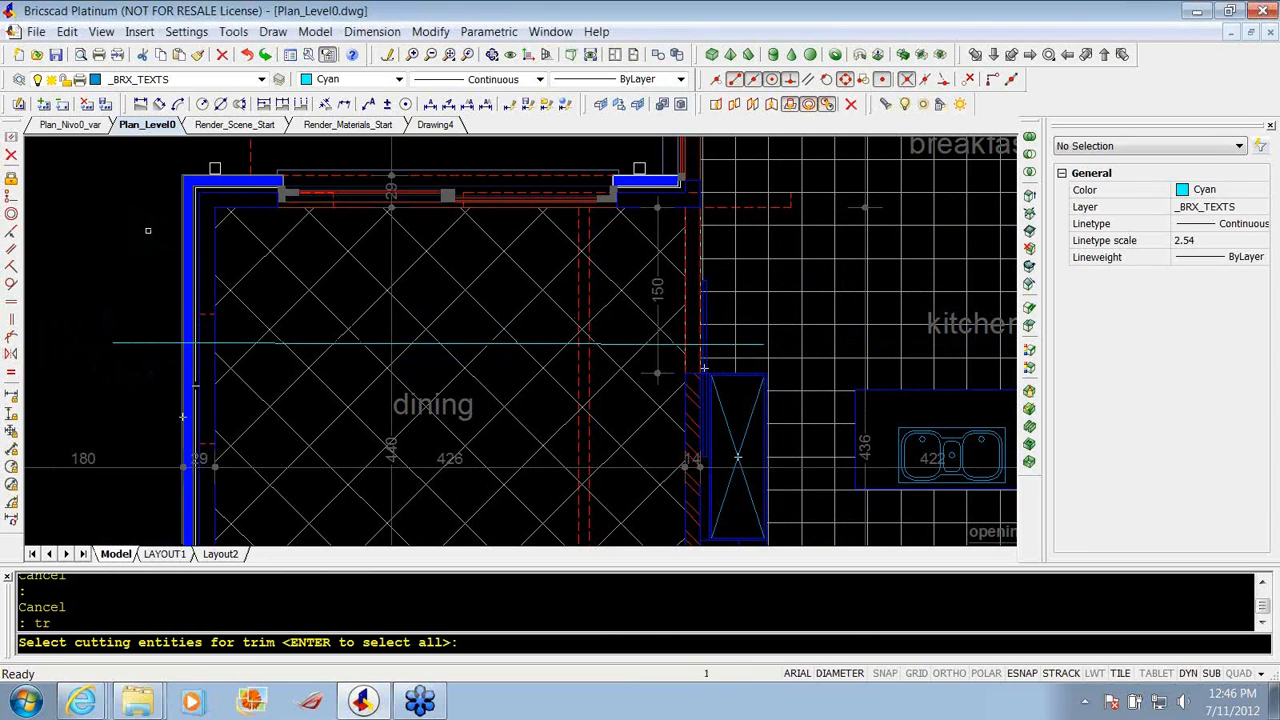
pyautogui.click(299, 343)
pyautogui.press('Return')
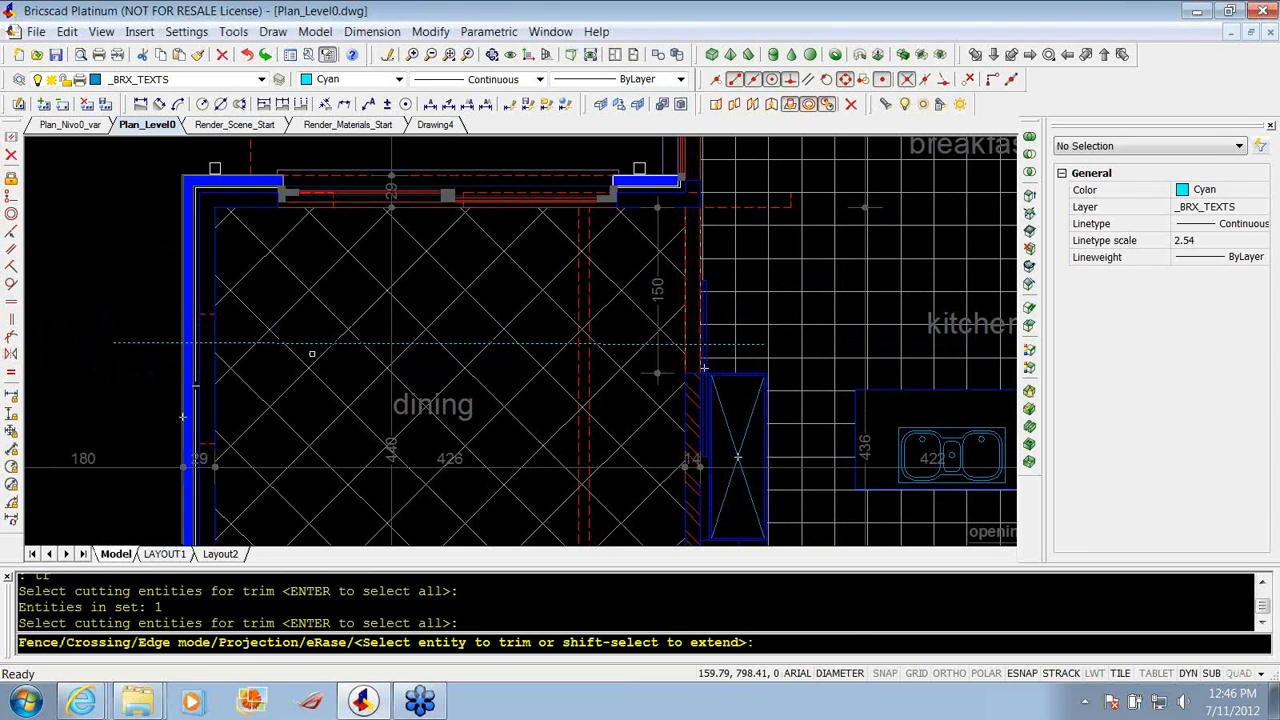
pyautogui.click(292, 308)
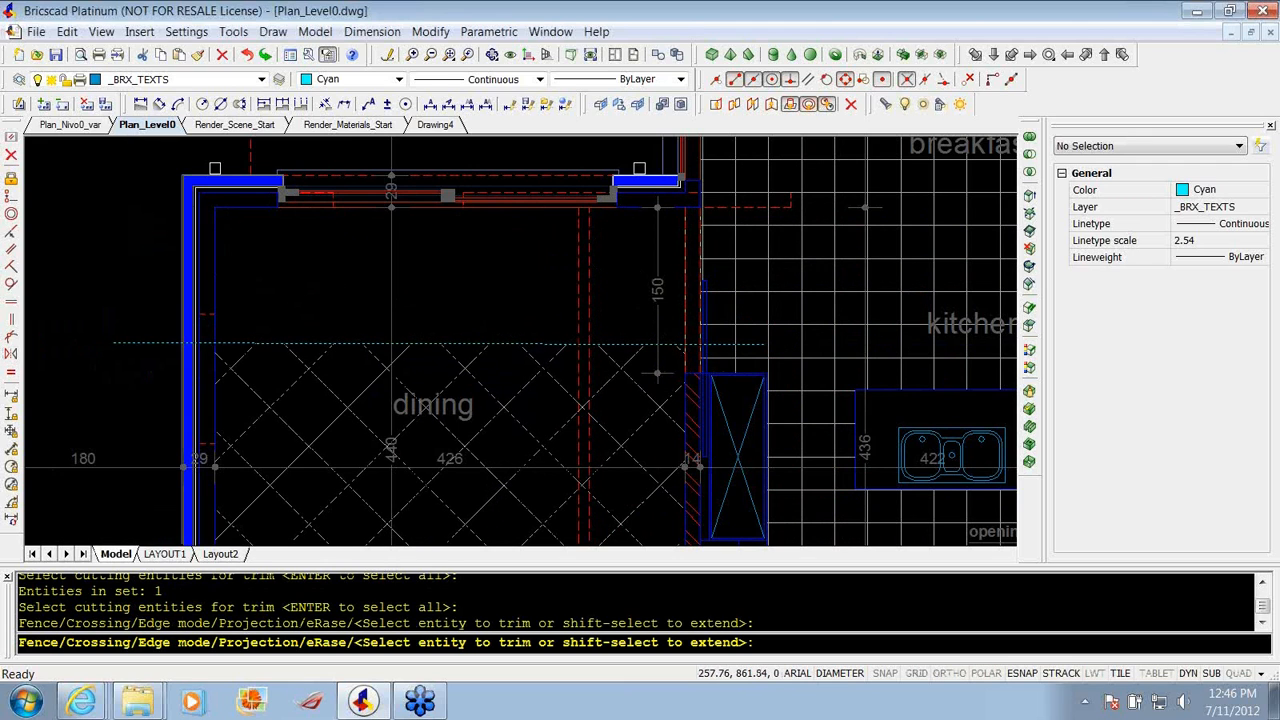
pyautogui.scroll(-2, 420, 284)
pyautogui.scroll(-2, 420, 284)
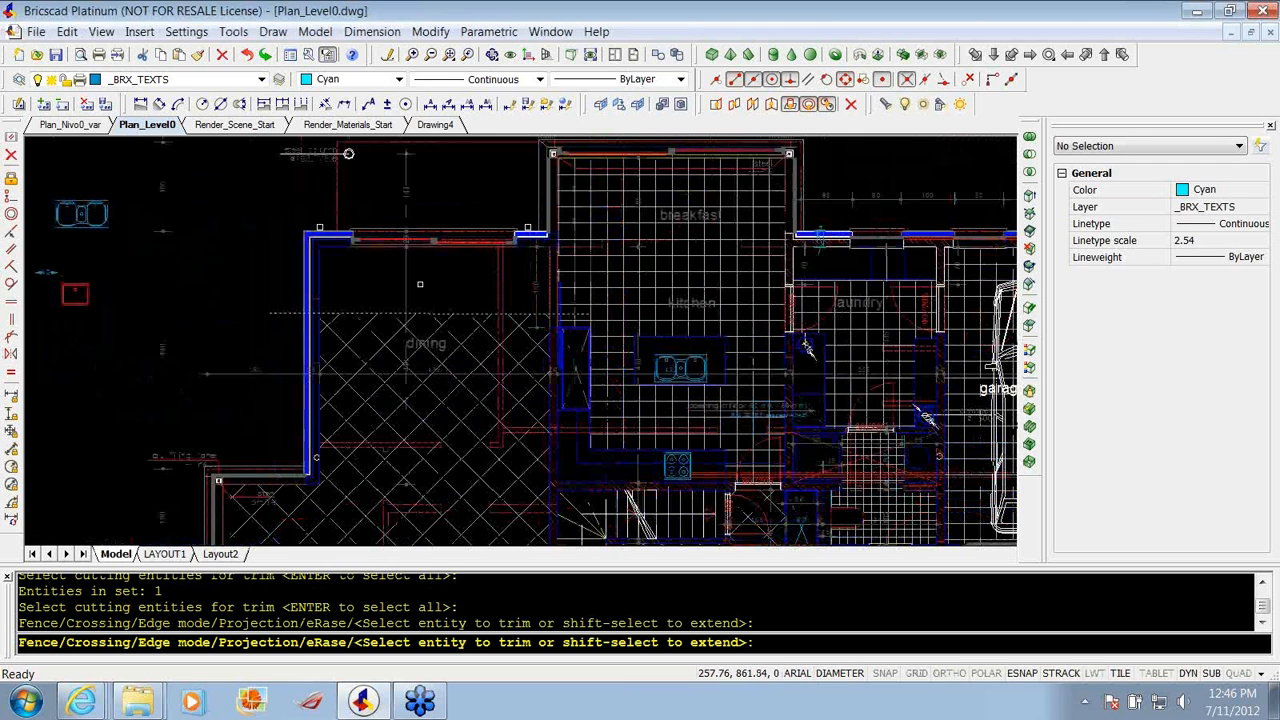
pyautogui.moveTo(429, 291); pyautogui.dragTo(449, 299, button='middle')
pyautogui.scroll(-5, 448, 240)
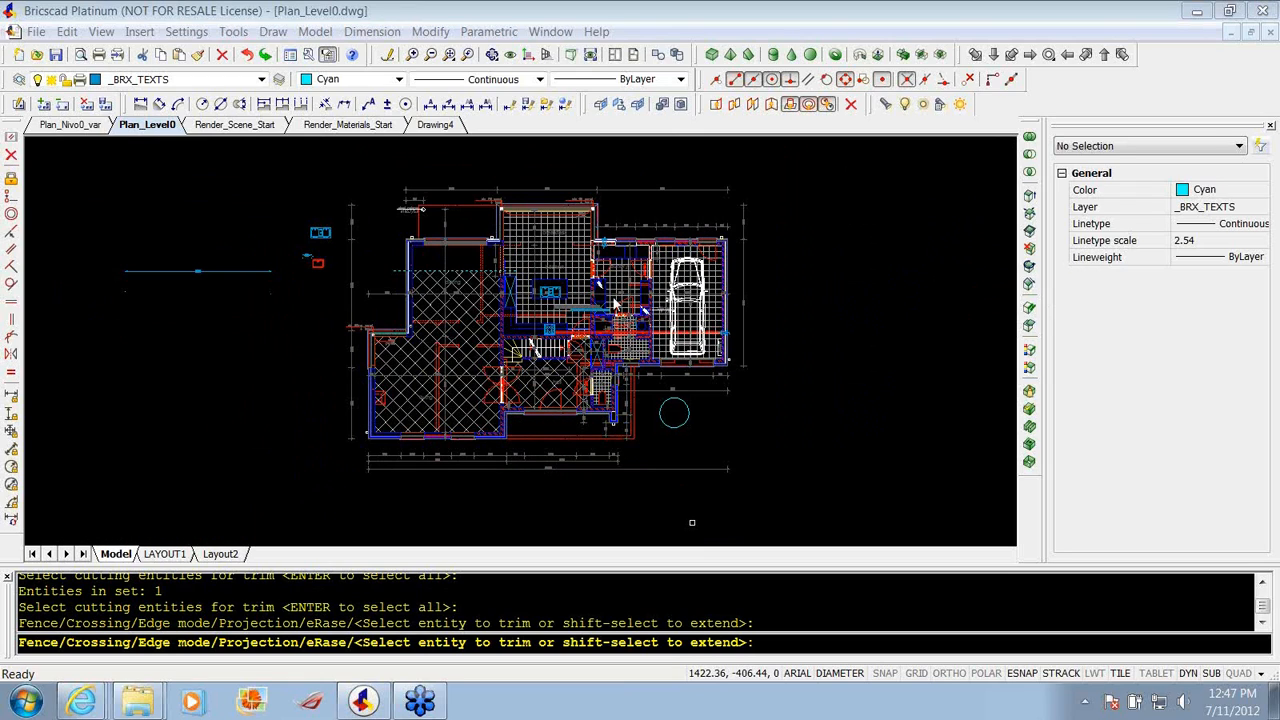
# Look through the export file types for Plan_Level0 and choose Adobe PDF (*.pdf), leaving without exporting.
pyautogui.click(35, 31)
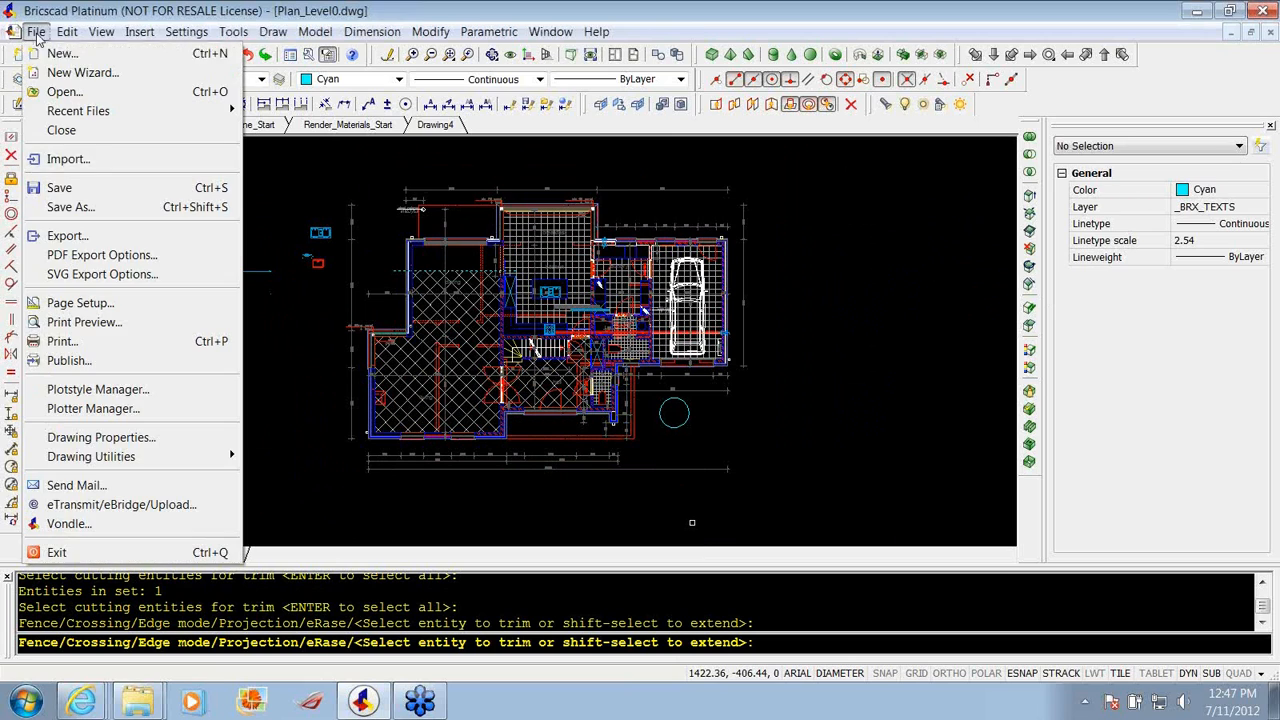
pyautogui.click(57, 236)
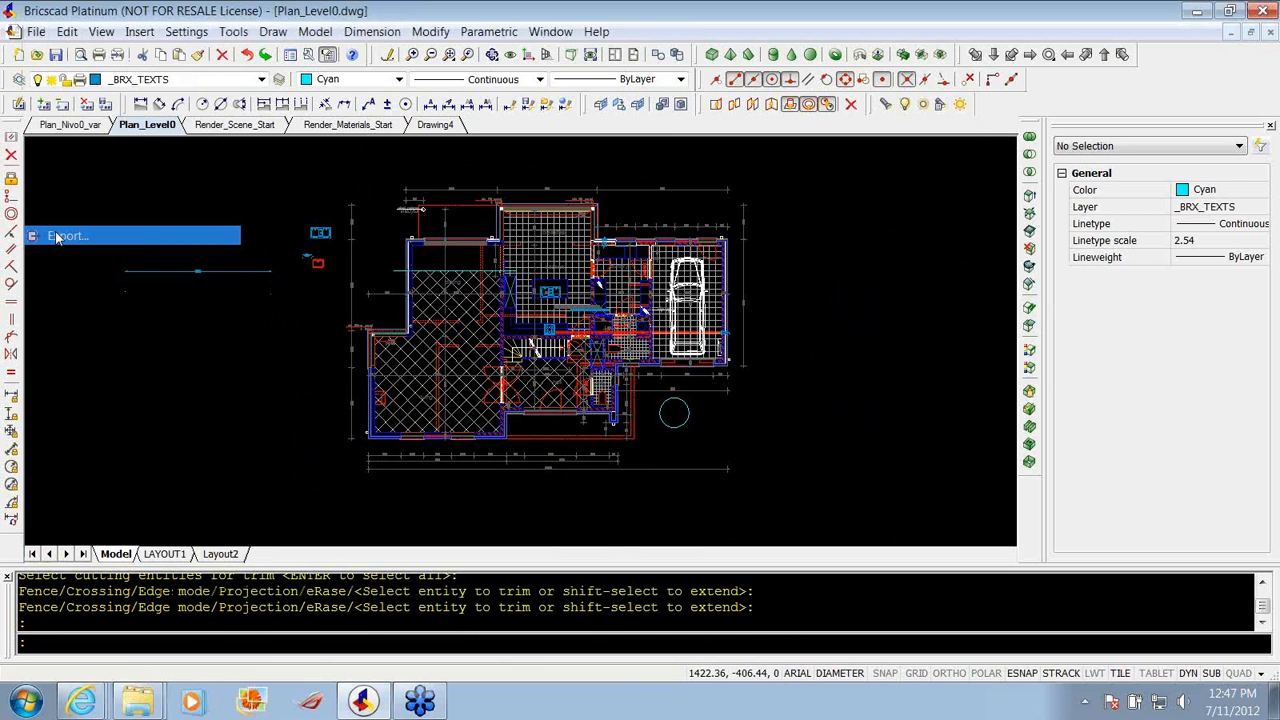
pyautogui.click(433, 472)
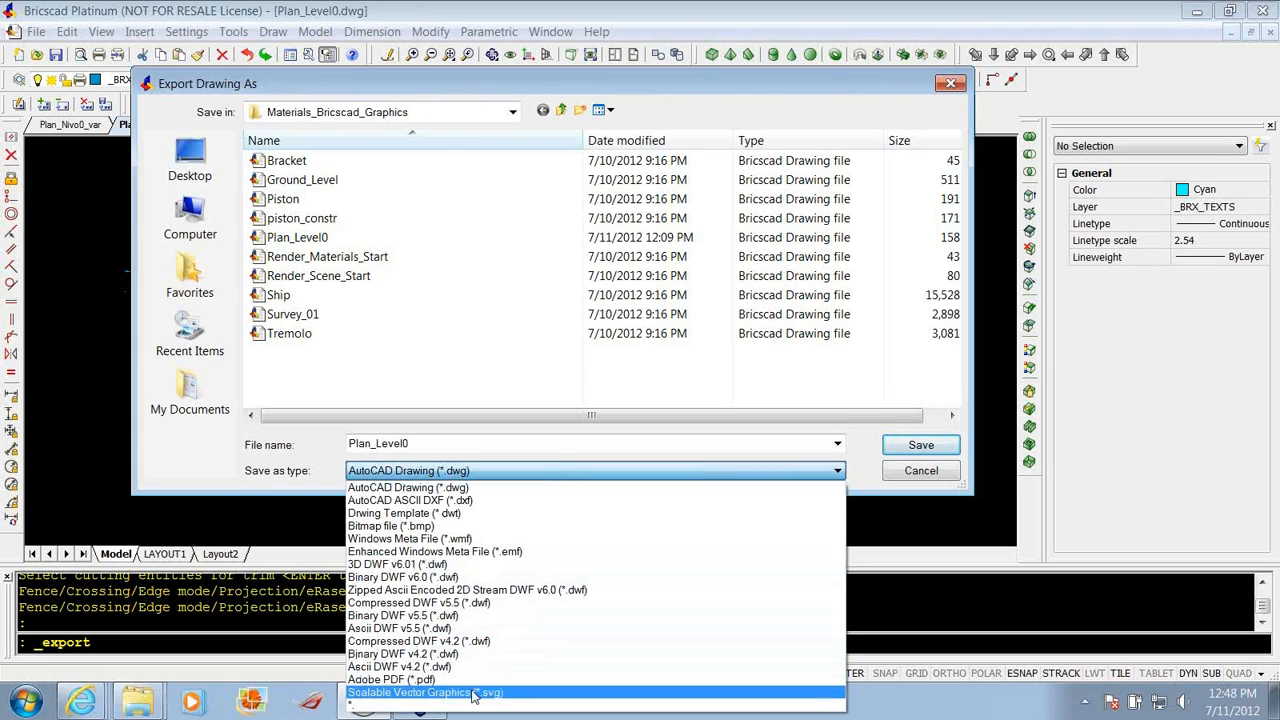
pyautogui.click(404, 681)
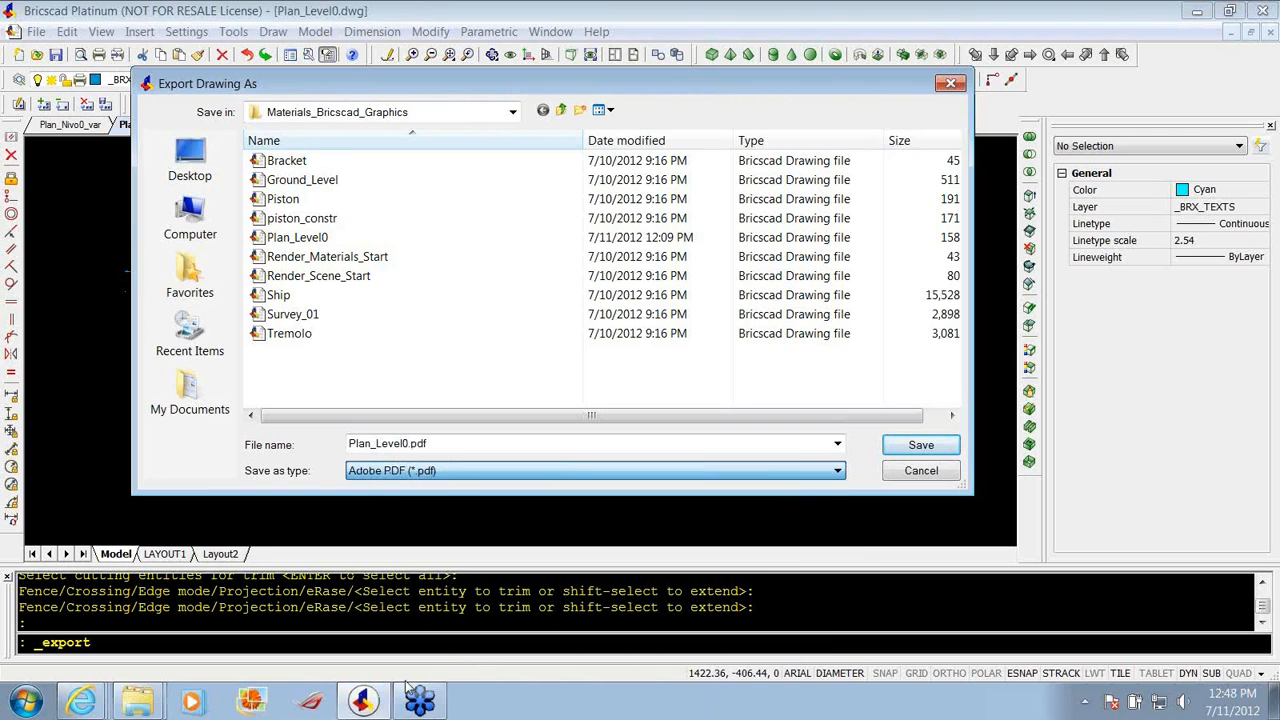
pyautogui.click(921, 470)
# Erase the loose sink symbol, red block and long line with its related objects outside the floor plan's west side.
pyautogui.scroll(2, 688, 330)
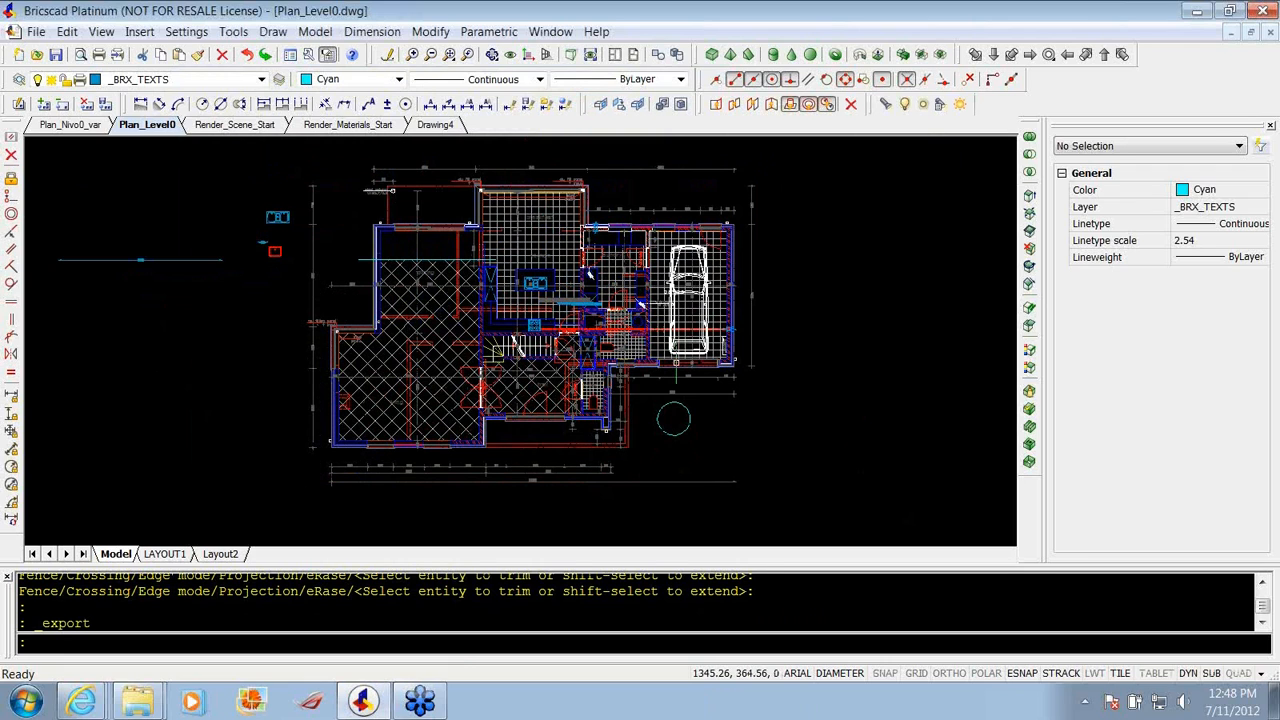
pyautogui.scroll(-1, 846, 320)
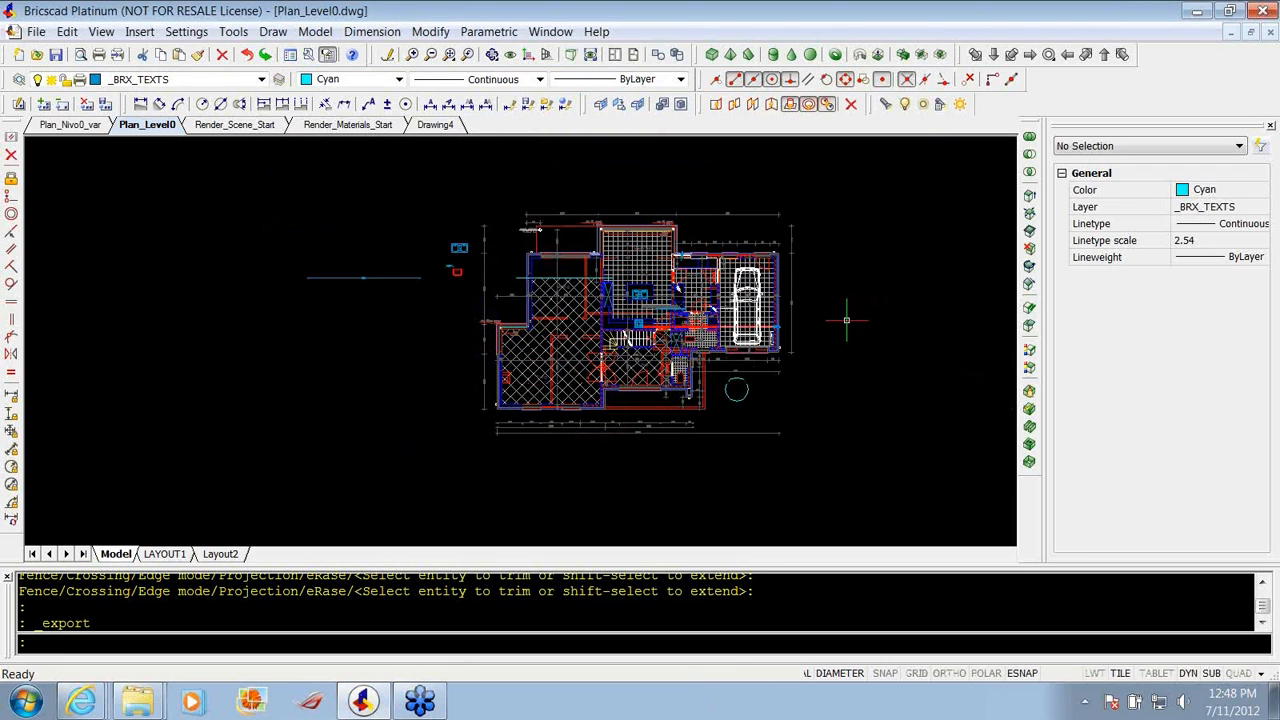
pyautogui.moveTo(704, 328); pyautogui.dragTo(602, 324, button='middle')
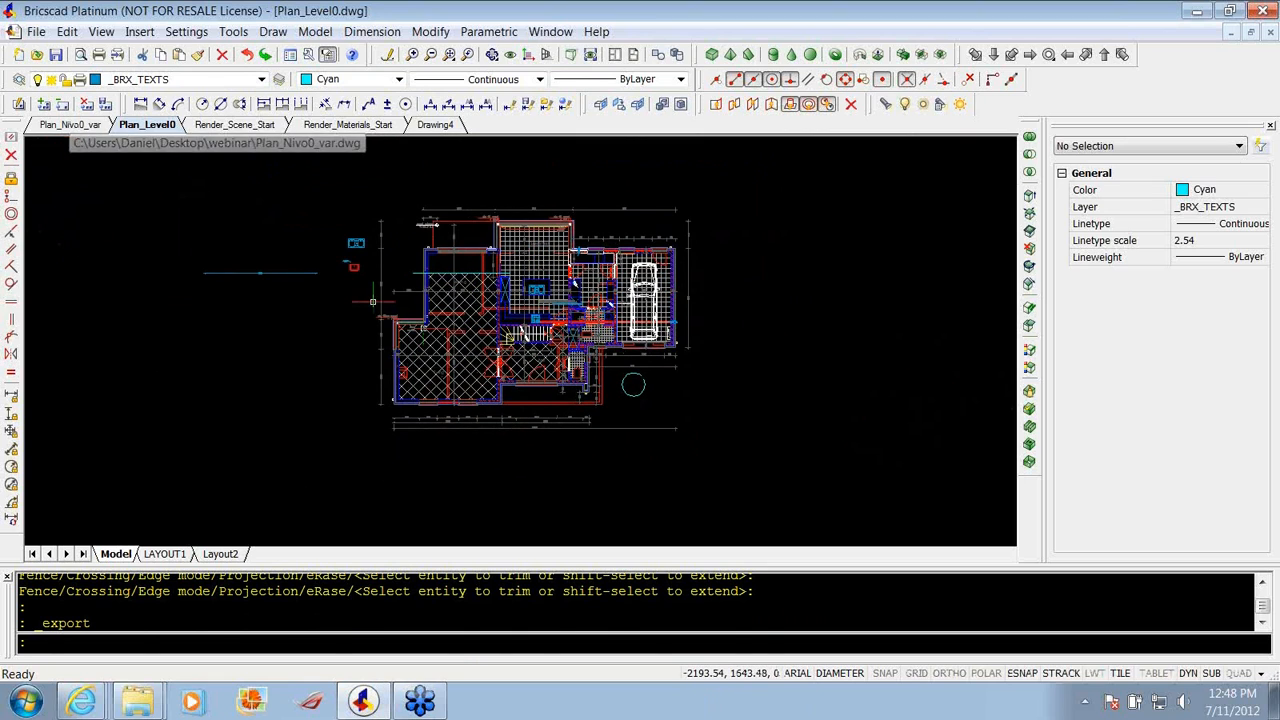
pyautogui.middleClick(494, 351)
pyautogui.click(388, 266)
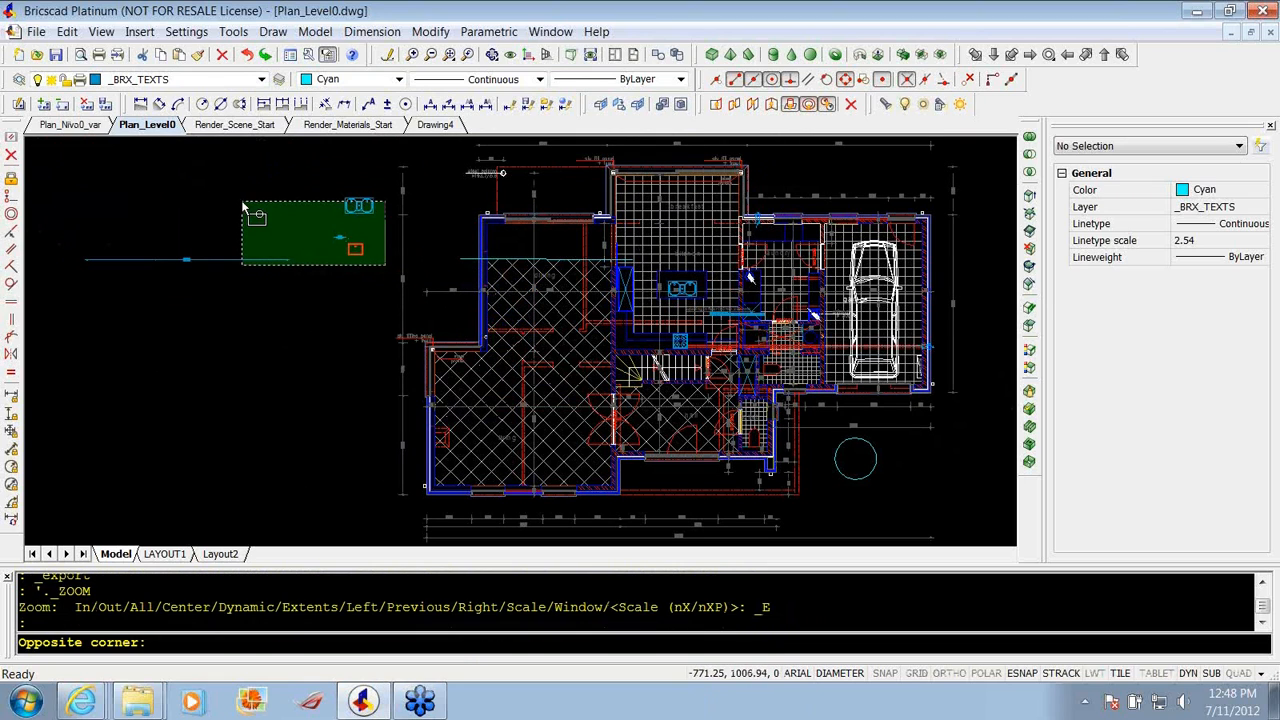
pyautogui.click(239, 200)
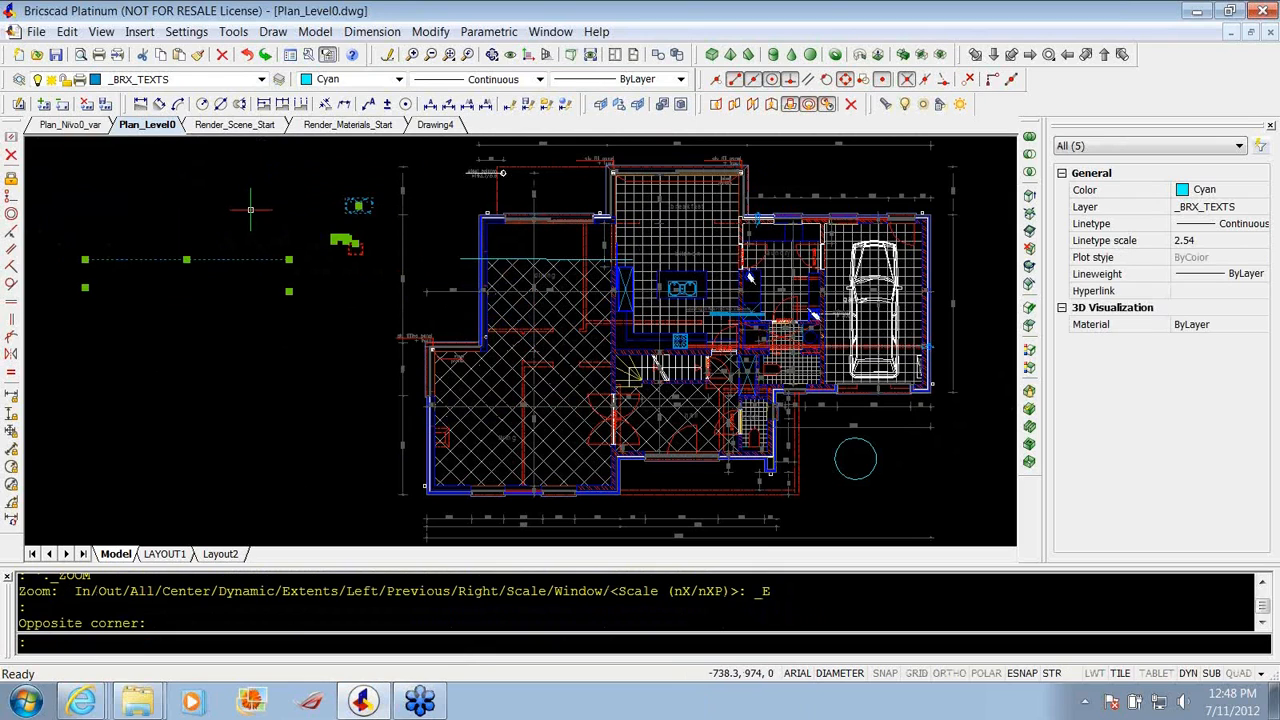
pyautogui.press('Delete')
pyautogui.scroll(-2, 336, 270)
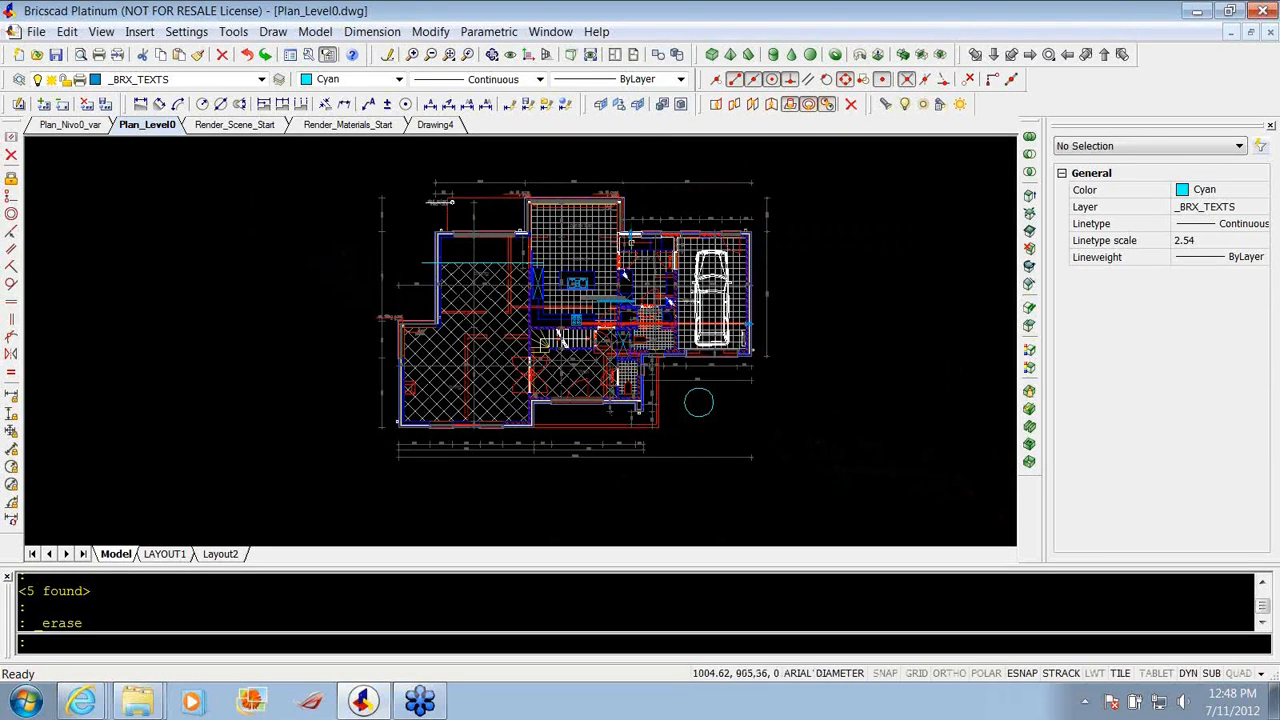
# Quit the program and discard the changes to all open drawings.
pyautogui.click(1265, 10)
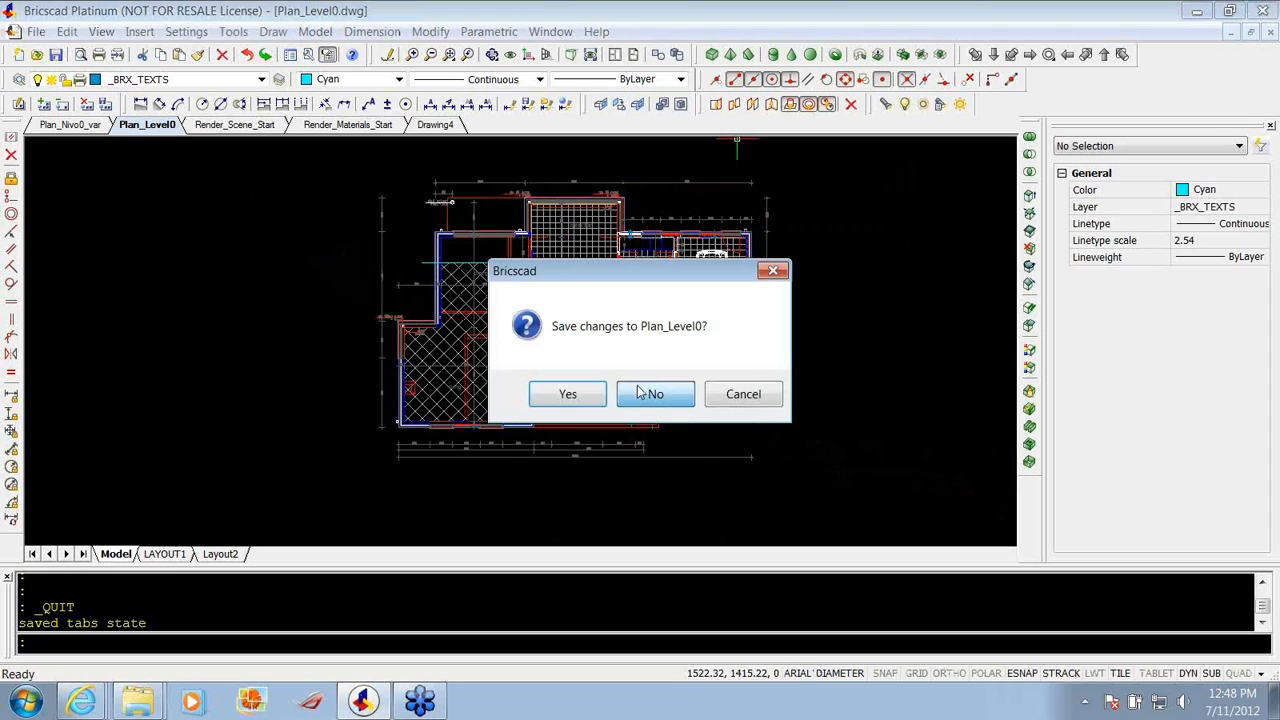
pyautogui.click(641, 392)
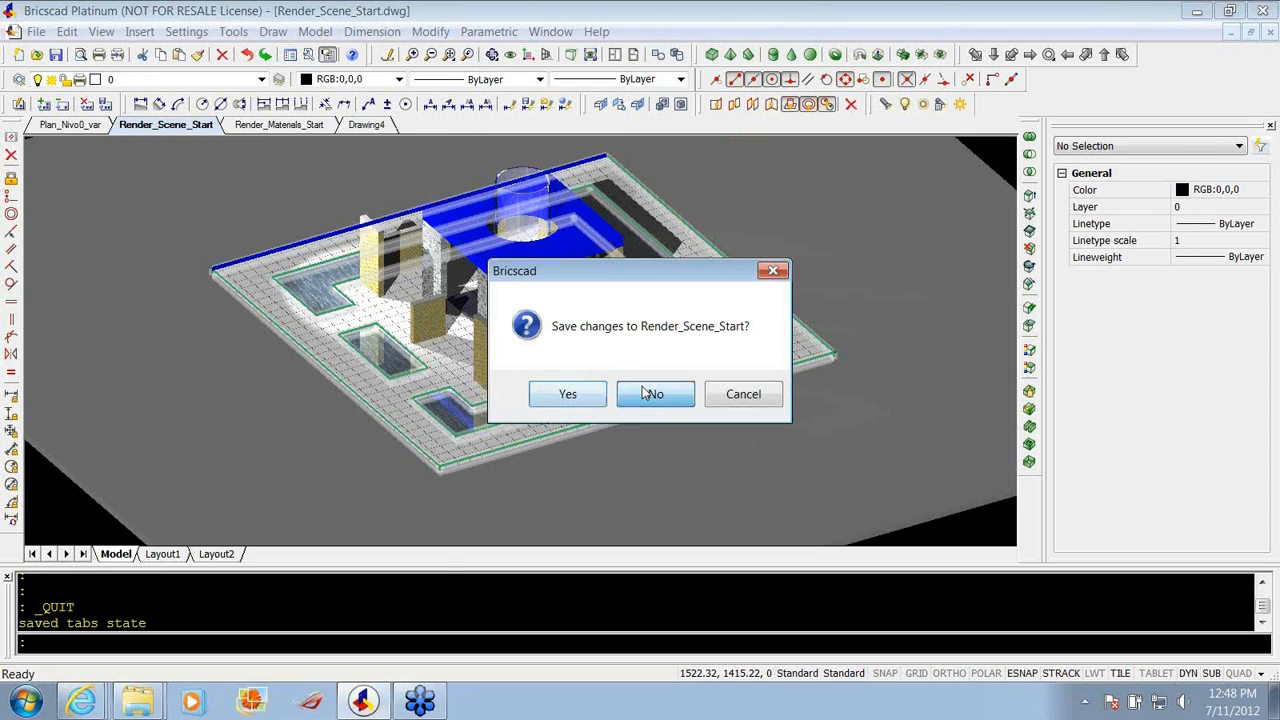
pyautogui.click(650, 393)
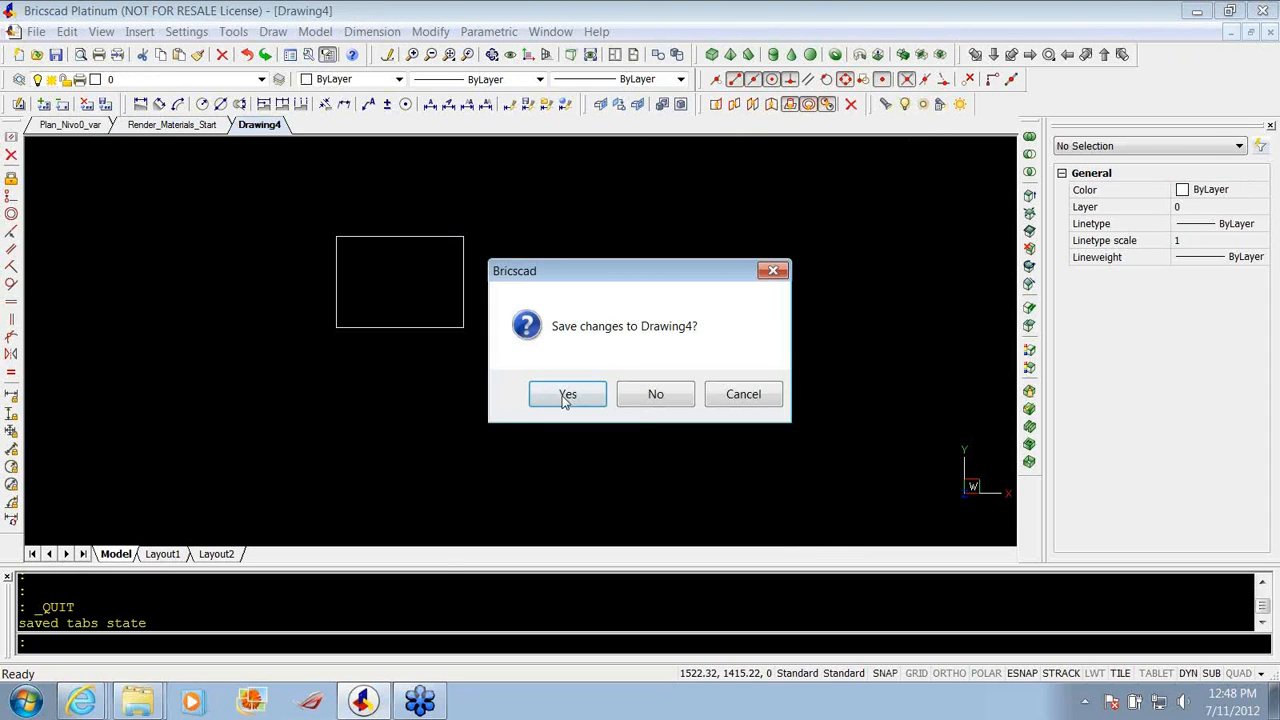
pyautogui.click(643, 395)
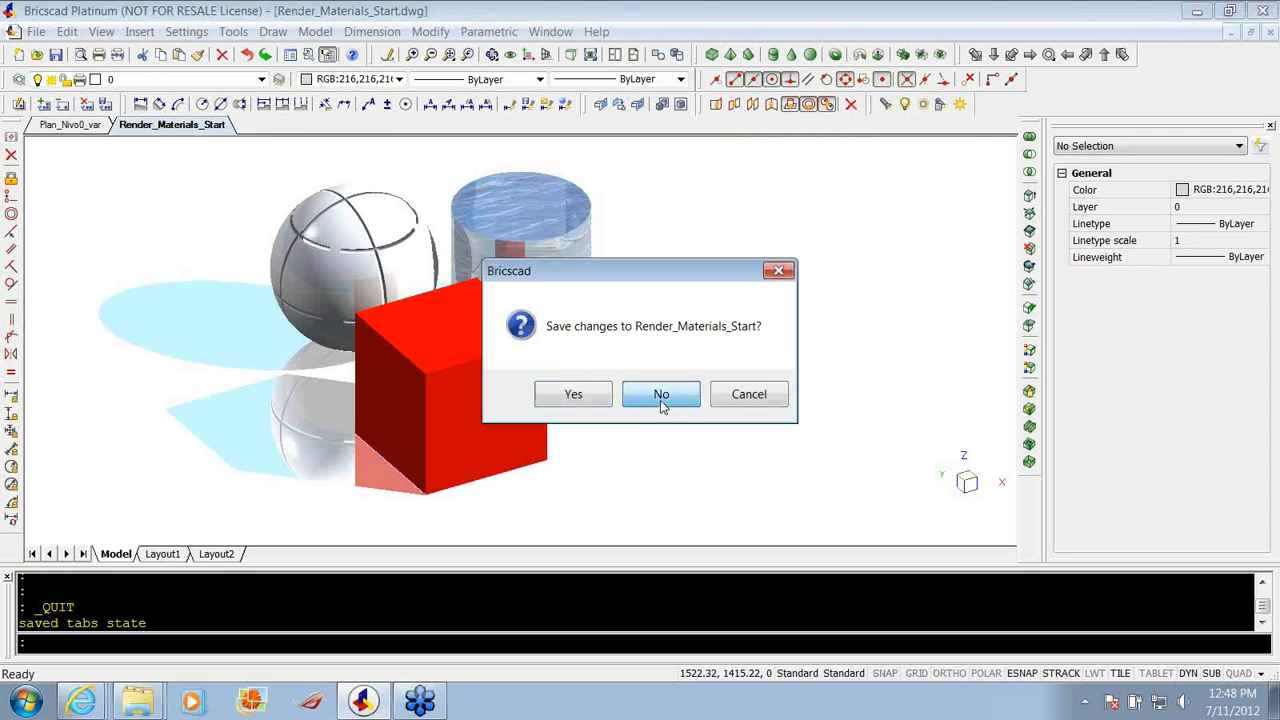
pyautogui.click(660, 398)
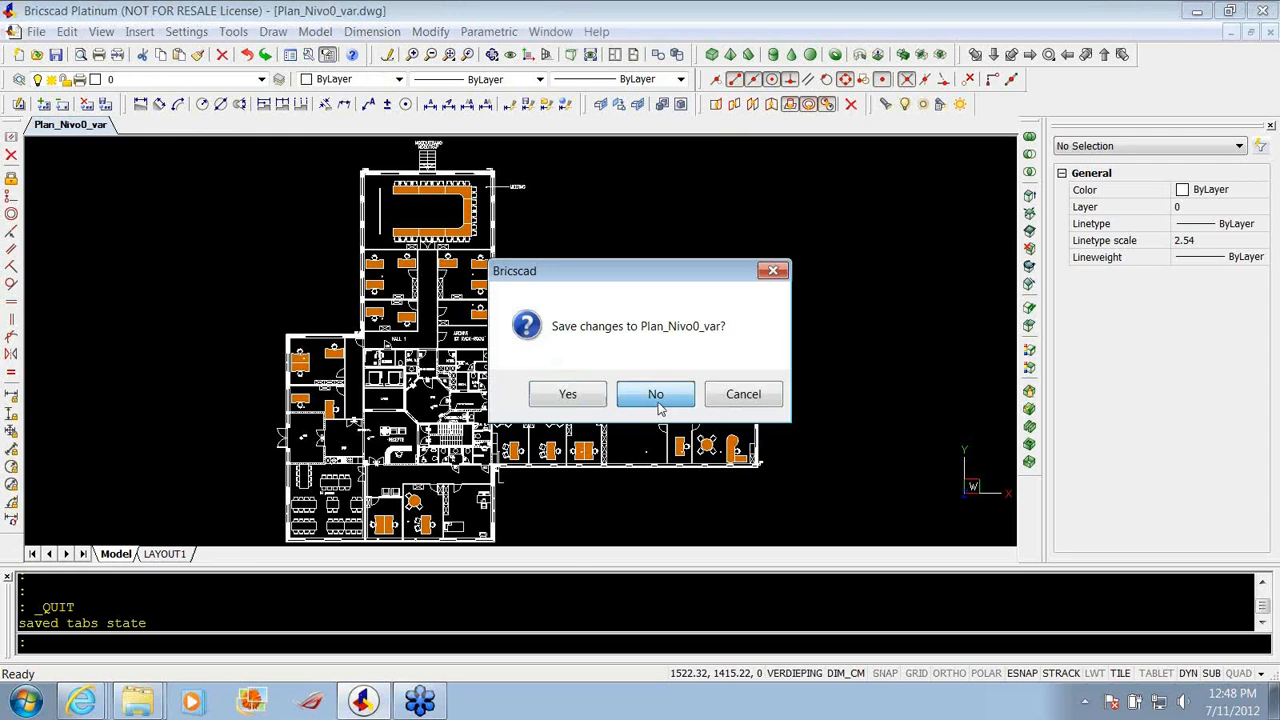
pyautogui.click(658, 400)
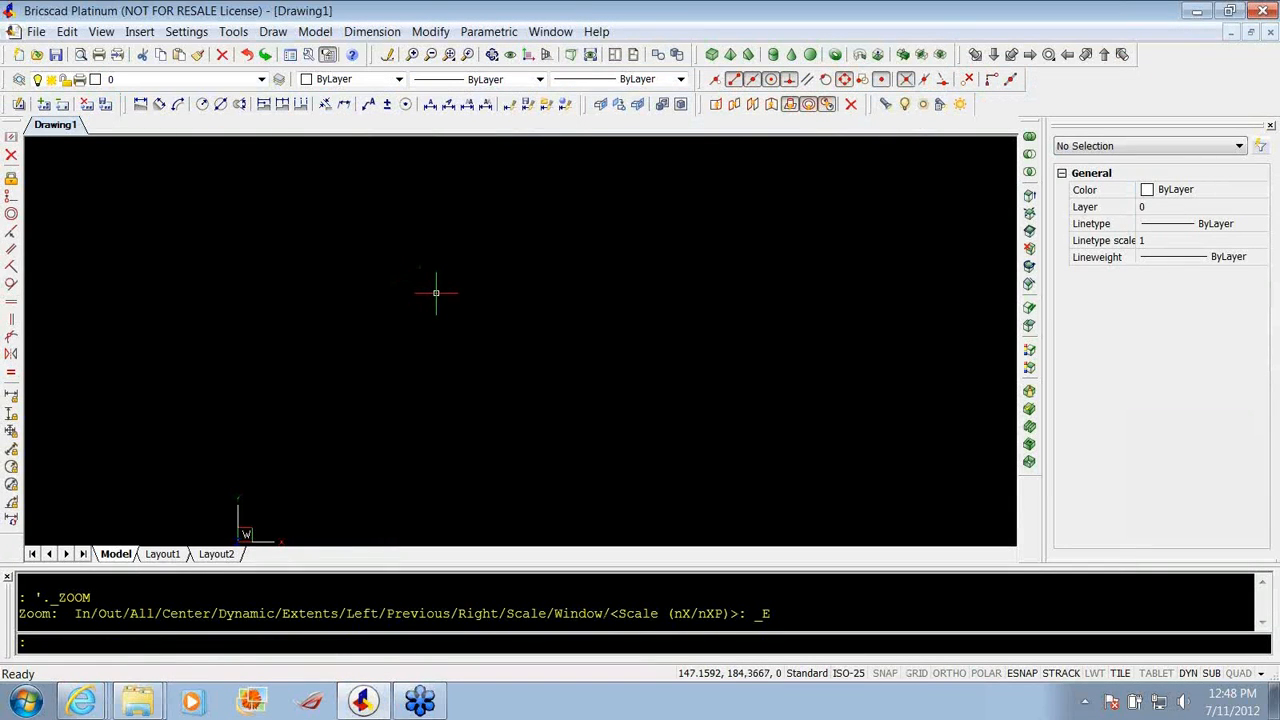
# Insert an empty five-column table with the Specify Window option, sizing it by two opposite corners, and leave its cells blank.
pyautogui.press('Escape')
pyautogui.press('Escape')
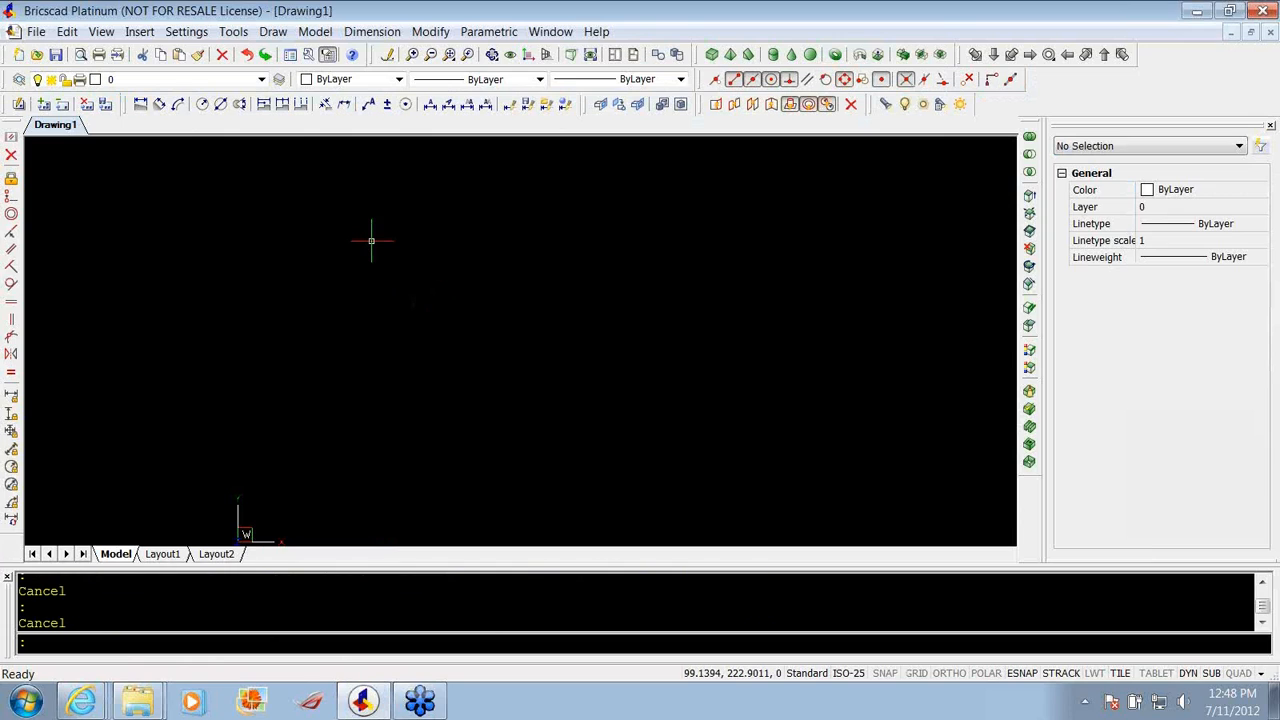
pyautogui.write('table')
pyautogui.press('Return')
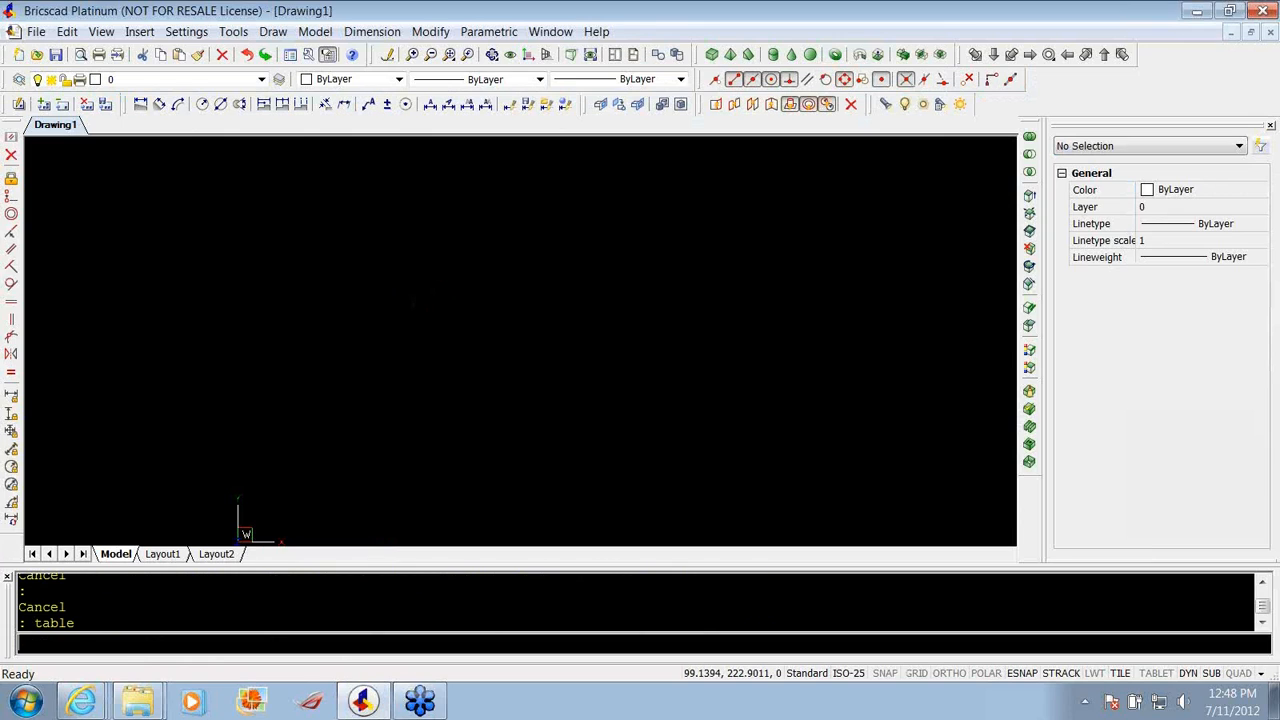
pyautogui.click(667, 342)
pyautogui.click(760, 511)
pyautogui.click(399, 245)
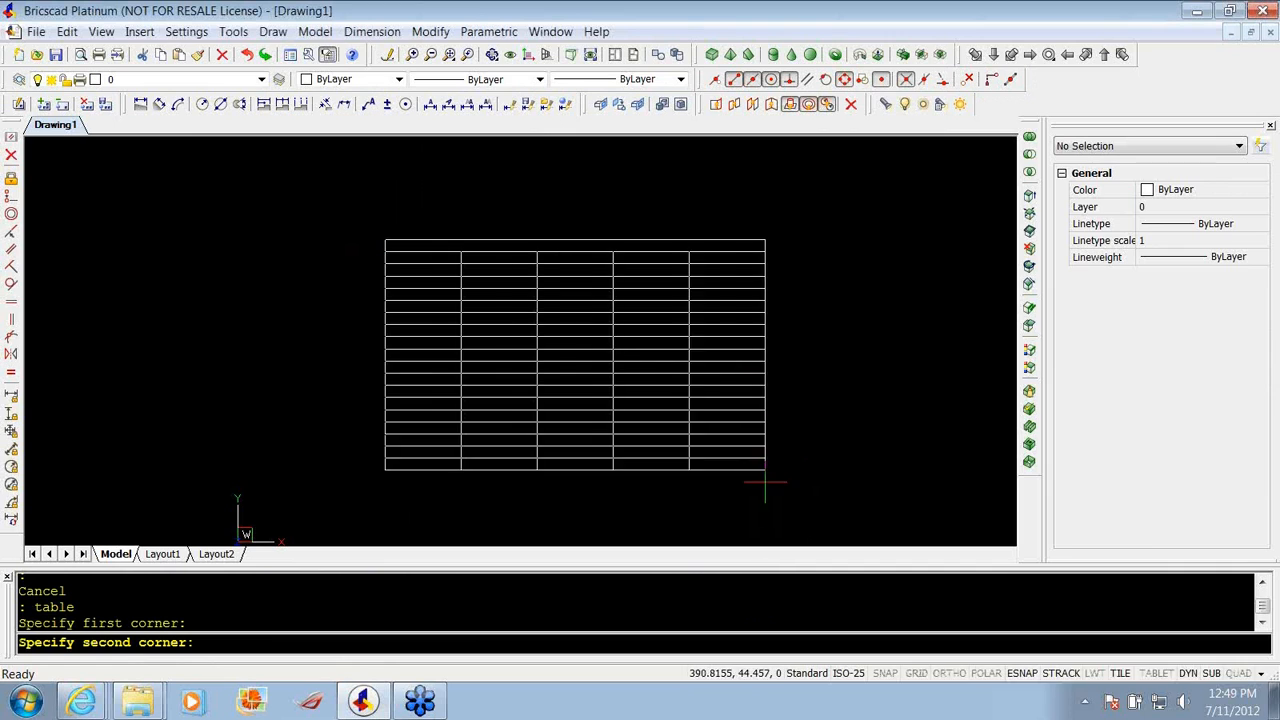
pyautogui.click(732, 462)
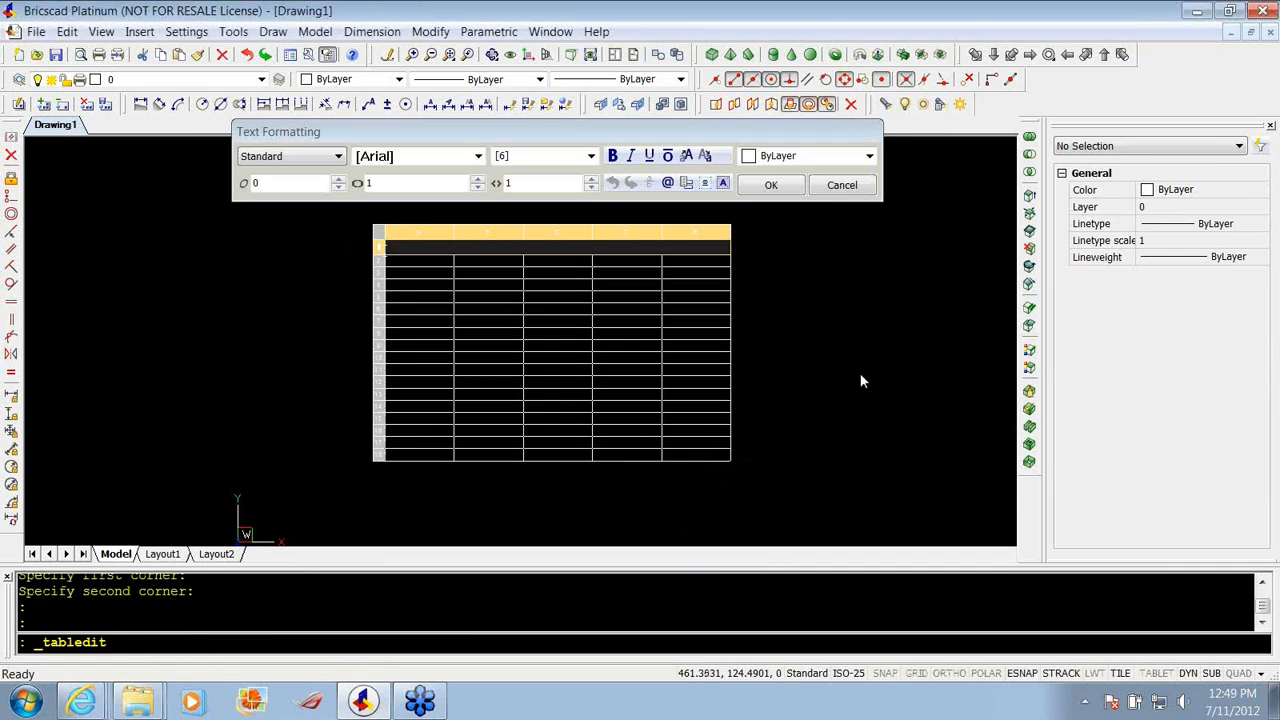
pyautogui.click(861, 380)
# Review the Insert Table settings for placement by Specify Insertion Point, leaving without inserting another table.
pyautogui.scroll(-2, 428, 277)
pyautogui.press('Return')
pyautogui.press('Escape')
pyautogui.press('Escape')
pyautogui.write('table')
pyautogui.press('Return')
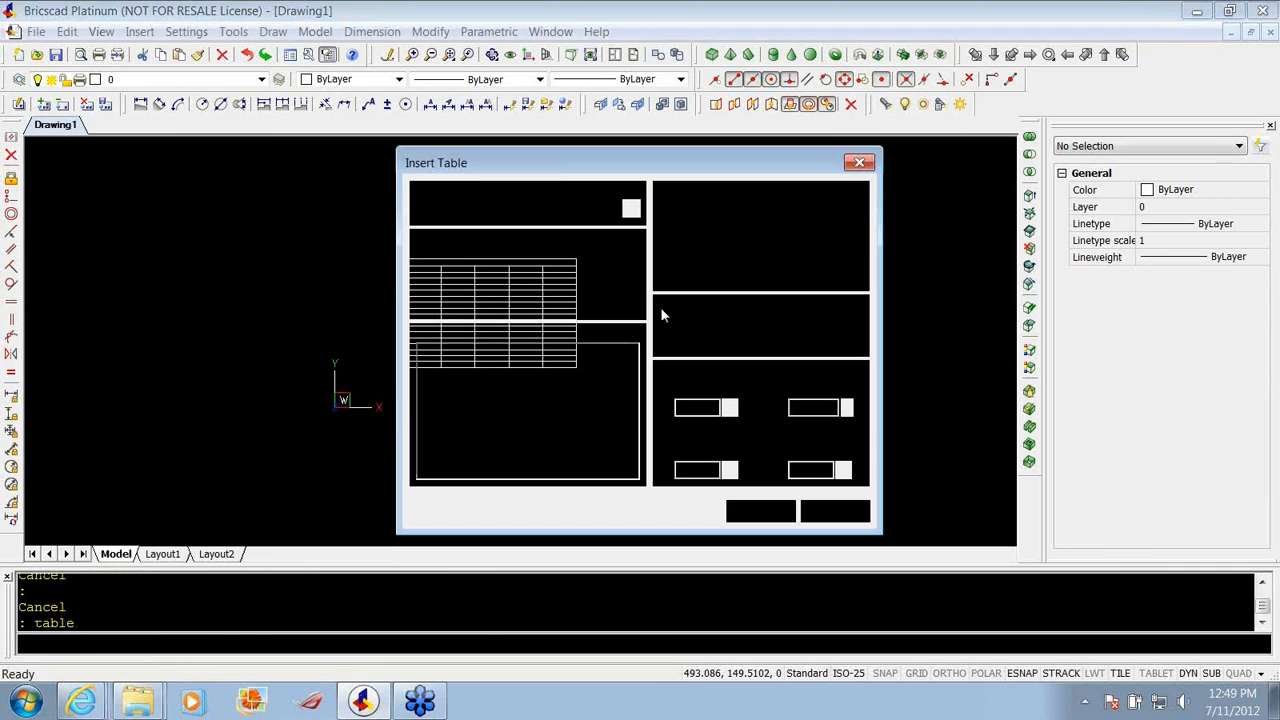
pyautogui.click(665, 323)
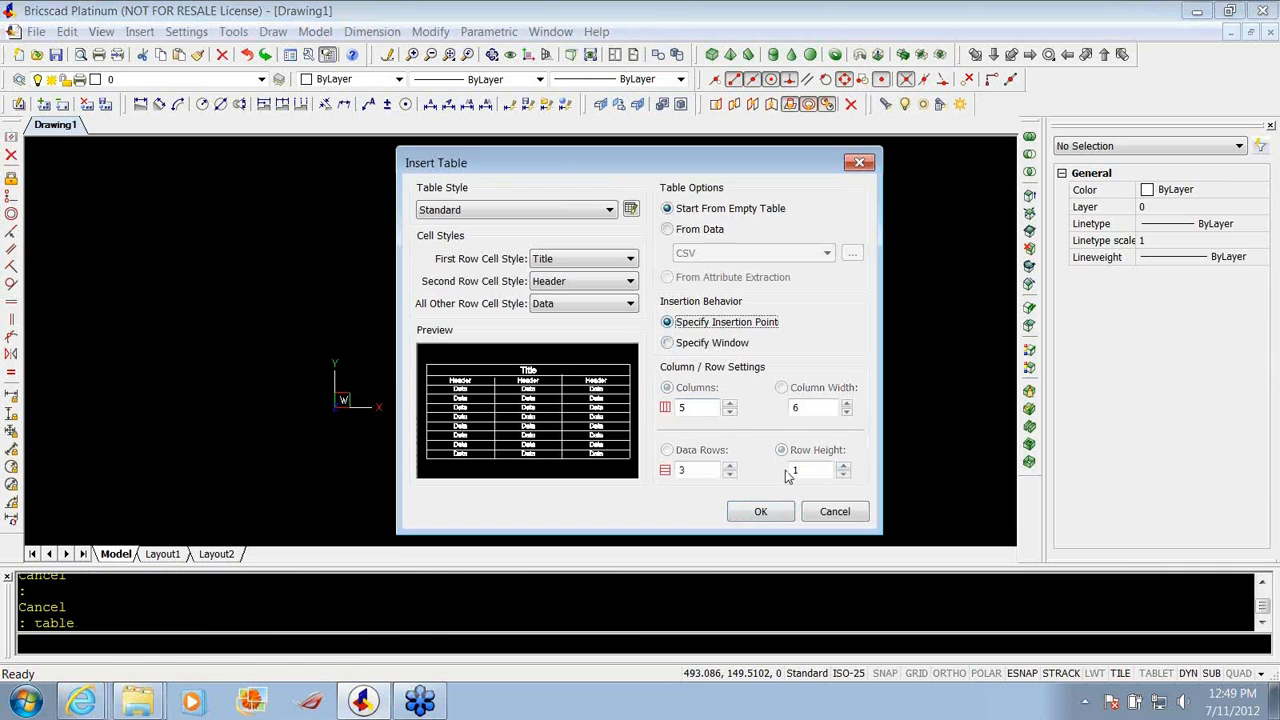
pyautogui.click(834, 520)
# Draw a nearly horizontal line about 152.5 units long above the table, extending past its left edge.
pyautogui.scroll(3, 444, 228)
pyautogui.scroll(-2, 451, 237)
pyautogui.press('Escape')
pyautogui.write('l')
pyautogui.press('Return')
pyautogui.click(501, 254)
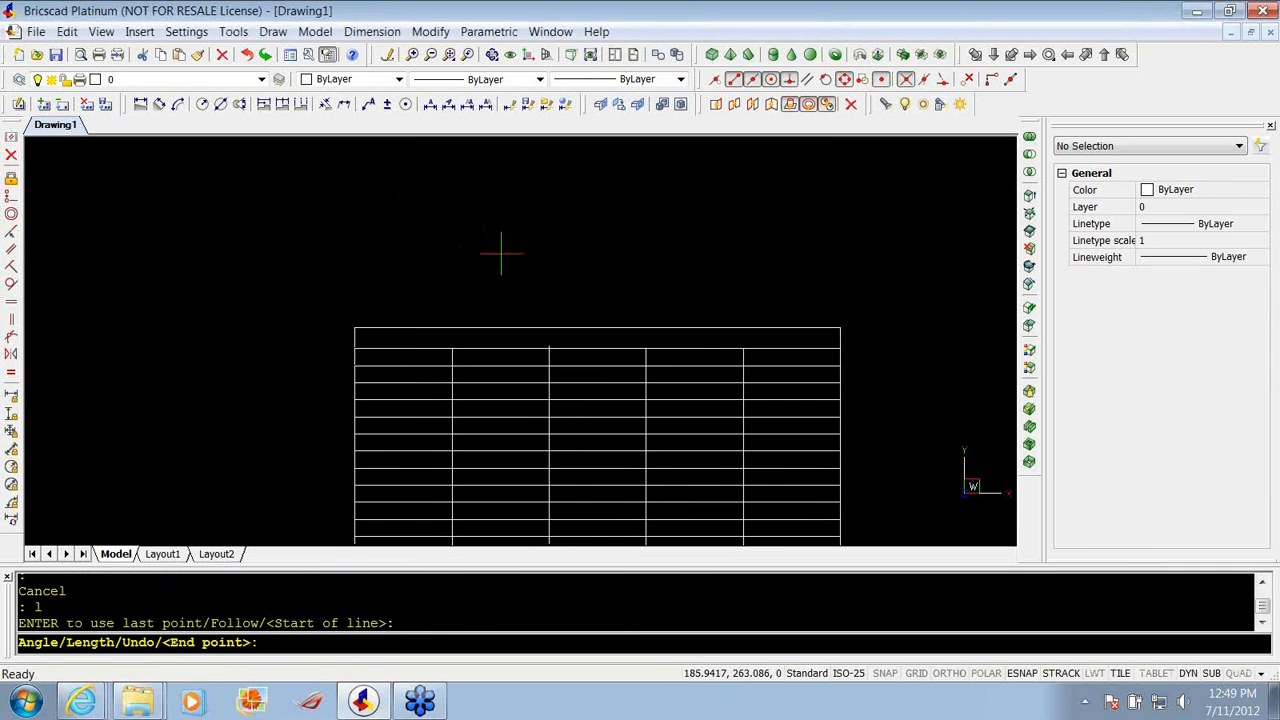
pyautogui.click(212, 267)
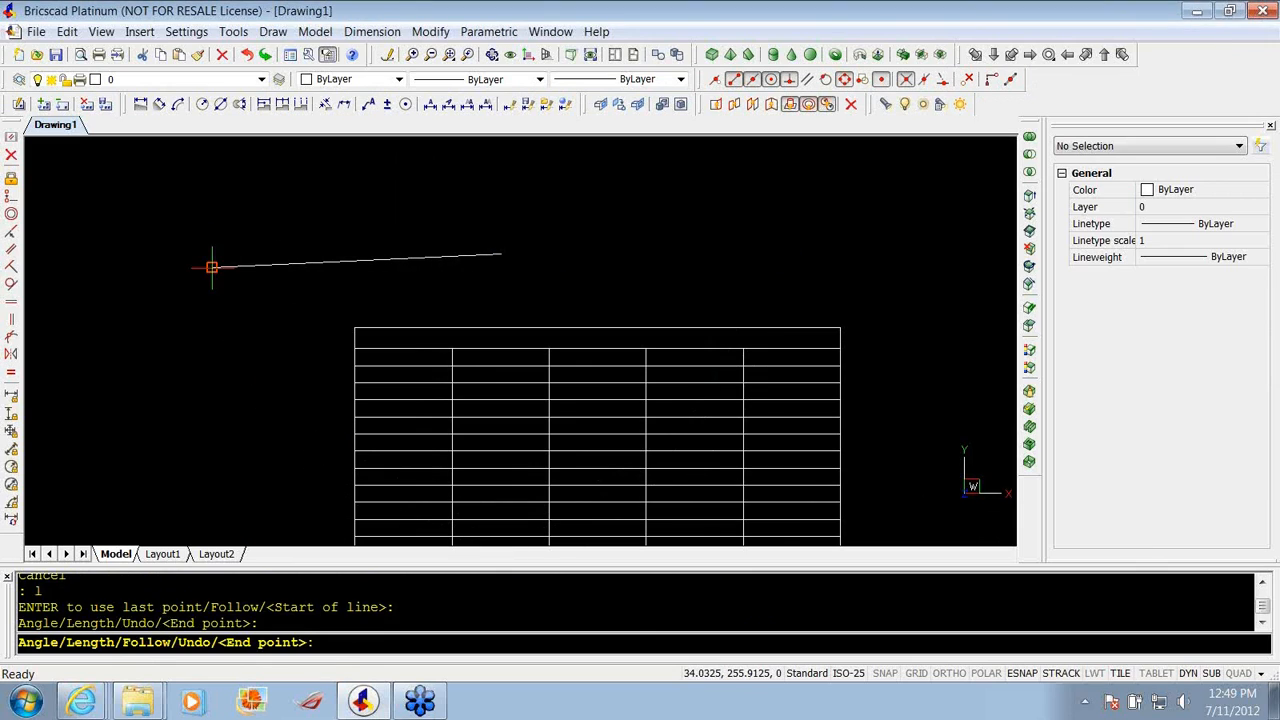
pyautogui.press('Return')
# Insert an object field in the table's title cell that links to the Length property of the line above, with no format.
pyautogui.doubleClick(463, 340)
pyautogui.rightClick(464, 345)
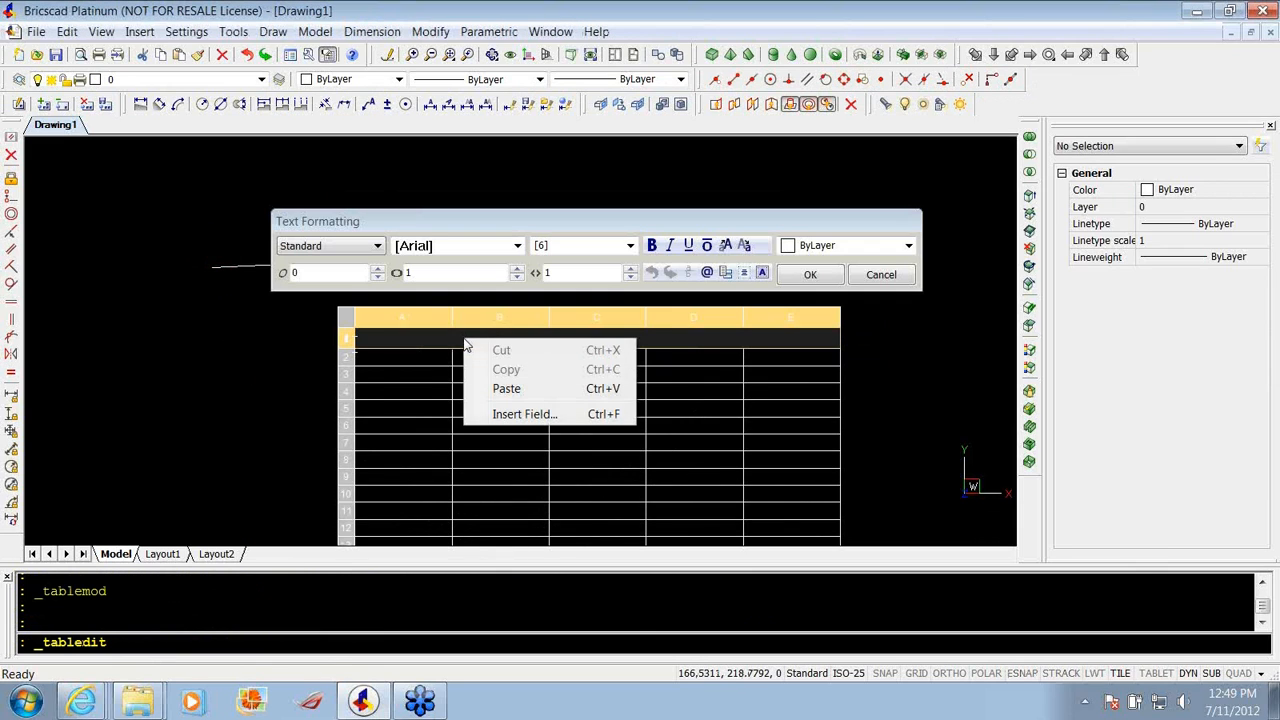
pyautogui.click(514, 414)
pyautogui.click(383, 398)
pyautogui.click(428, 386)
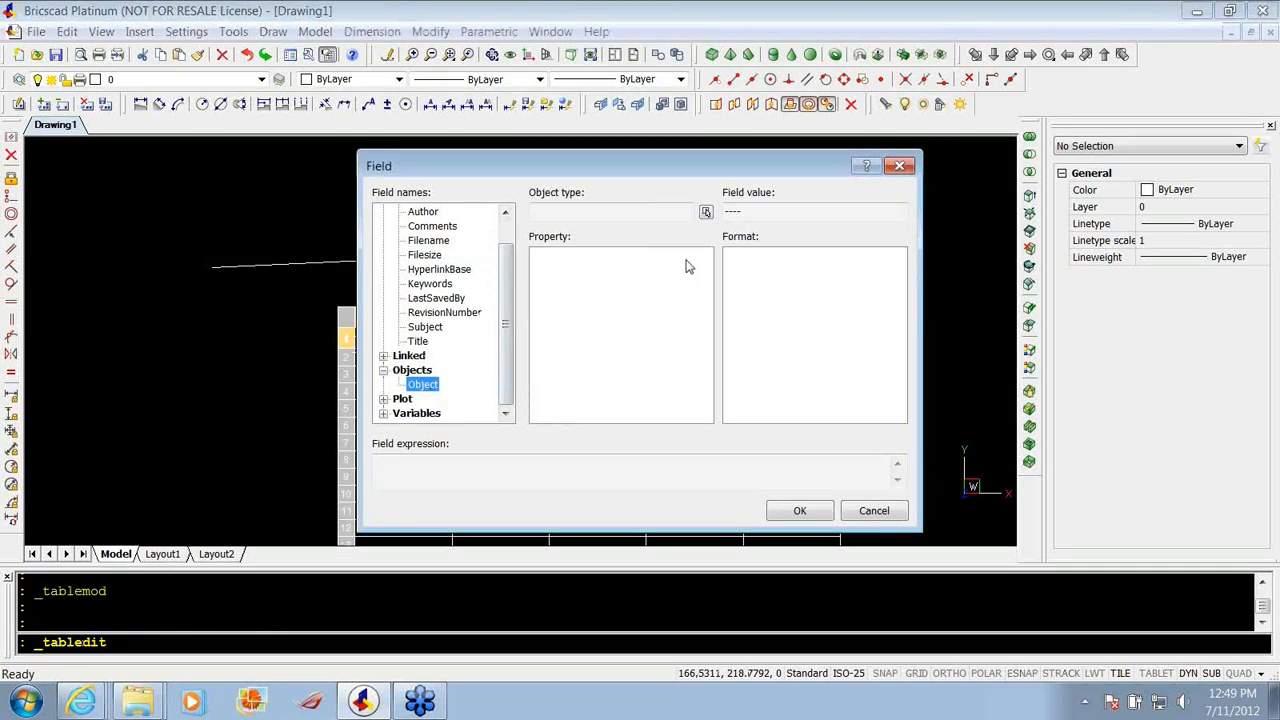
pyautogui.click(705, 211)
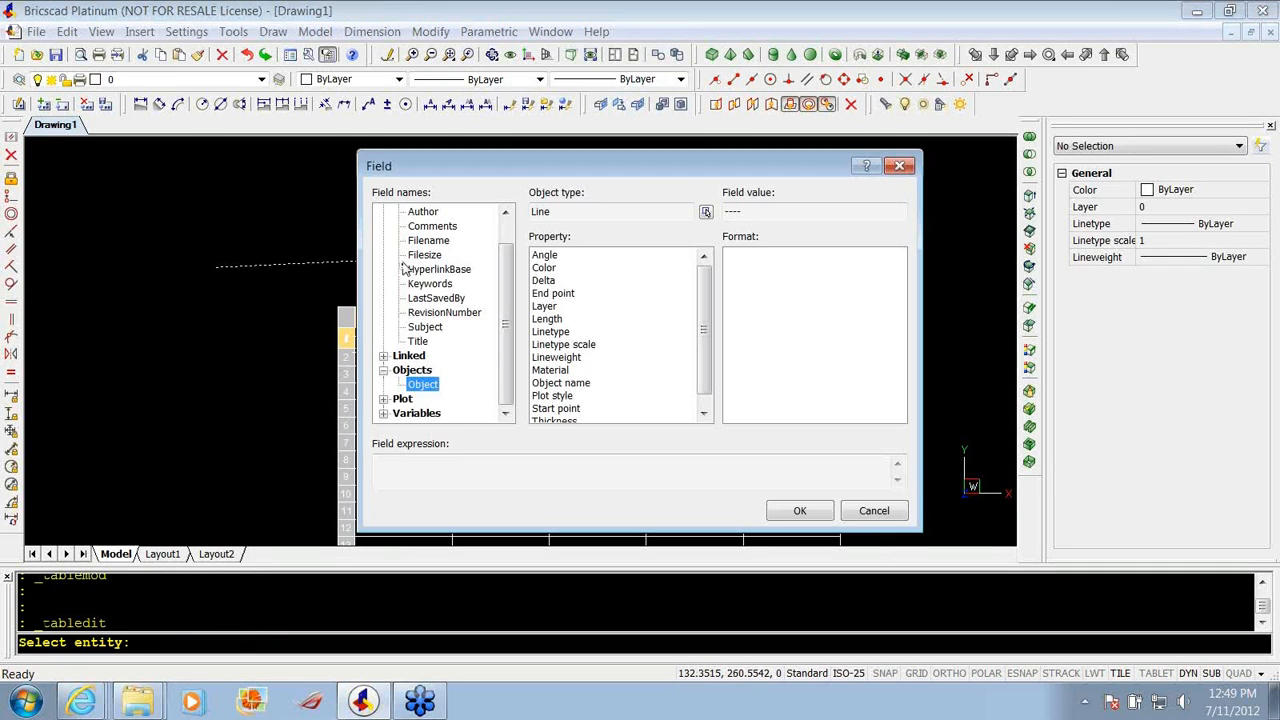
pyautogui.click(546, 319)
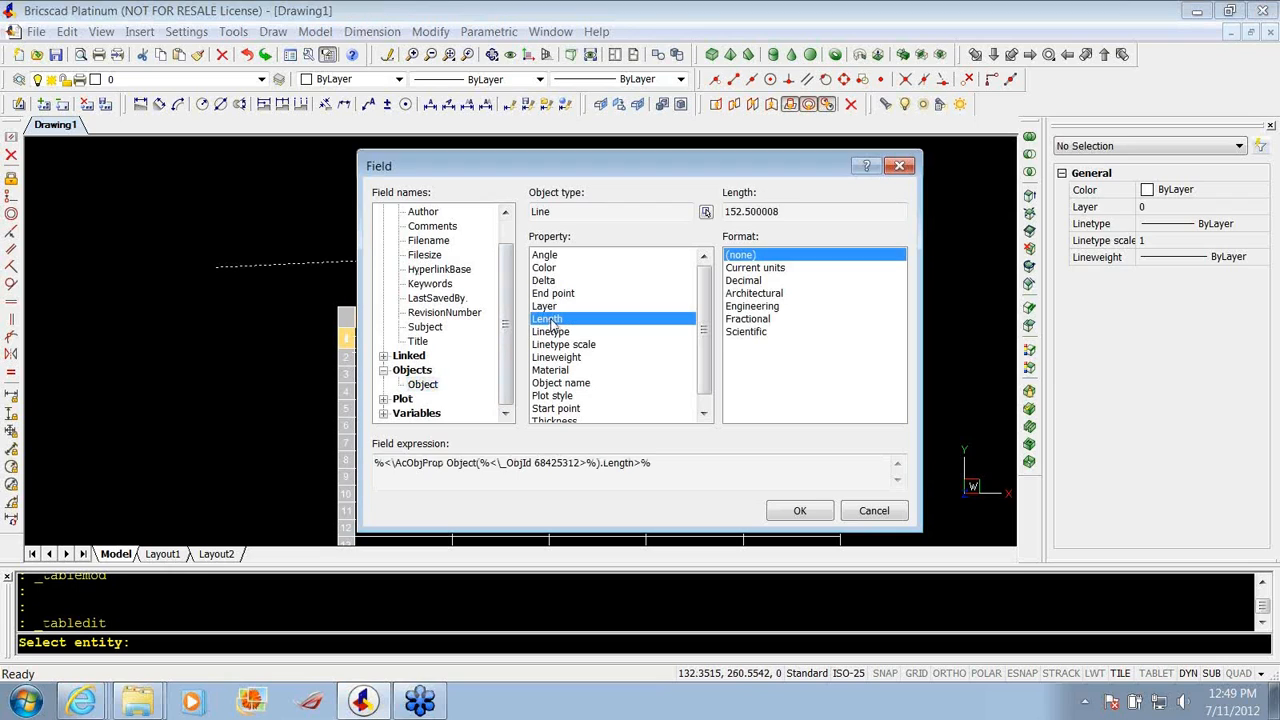
pyautogui.click(800, 512)
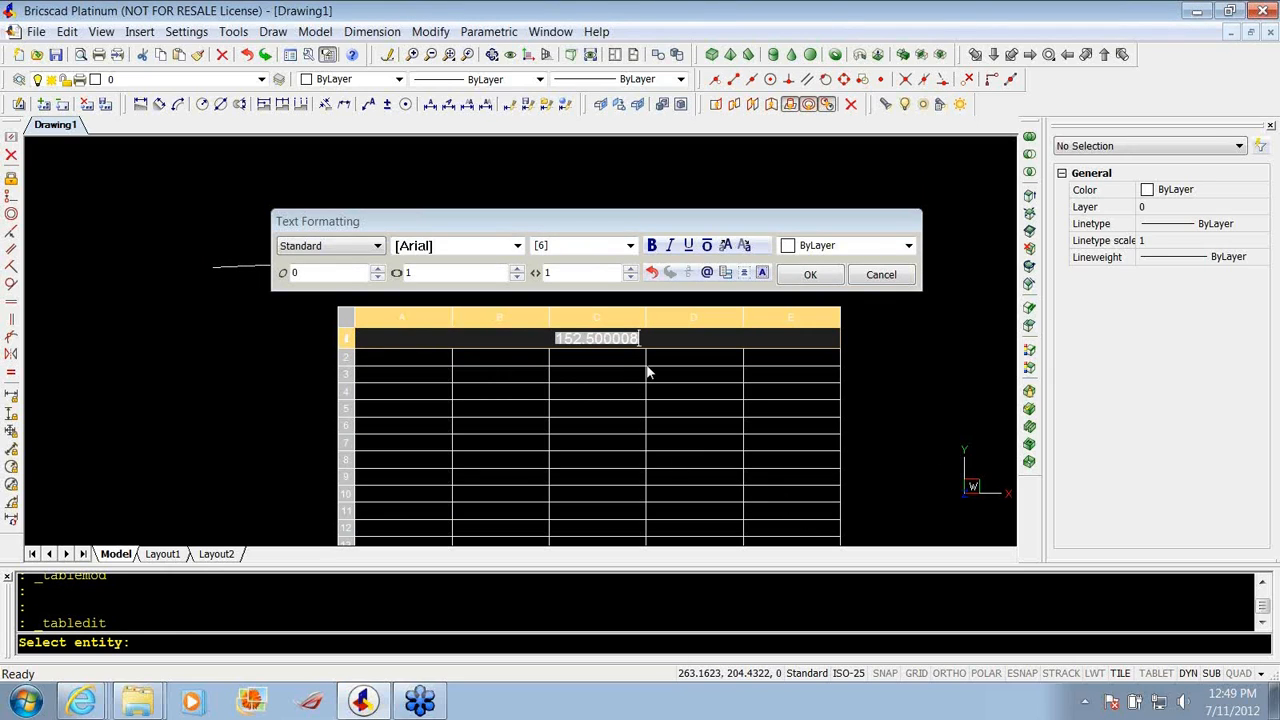
pyautogui.click(810, 275)
pyautogui.scroll(2, 412, 303)
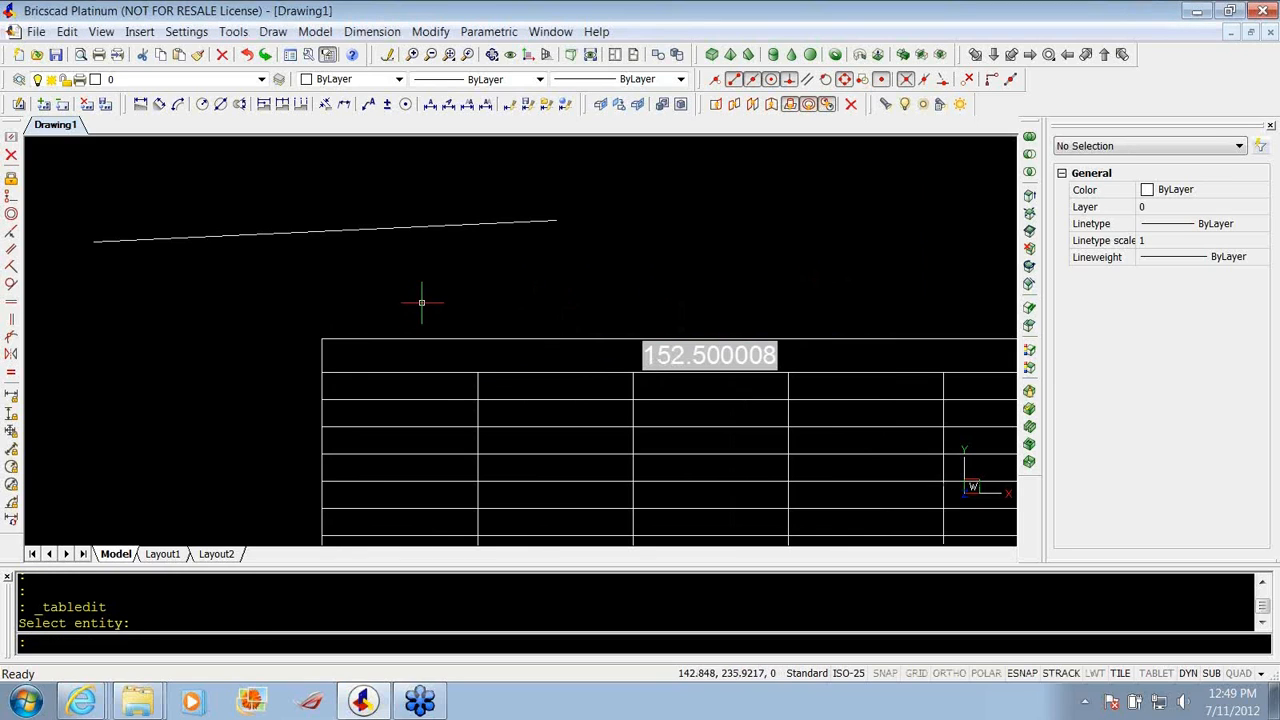
# Stretch the line's right endpoint down toward the table's upper-left corner and regenerate the drawing to update the linked title field.
pyautogui.scroll(-1, 426, 222)
pyautogui.click(560, 235)
pyautogui.click(514, 222)
pyautogui.click(516, 221)
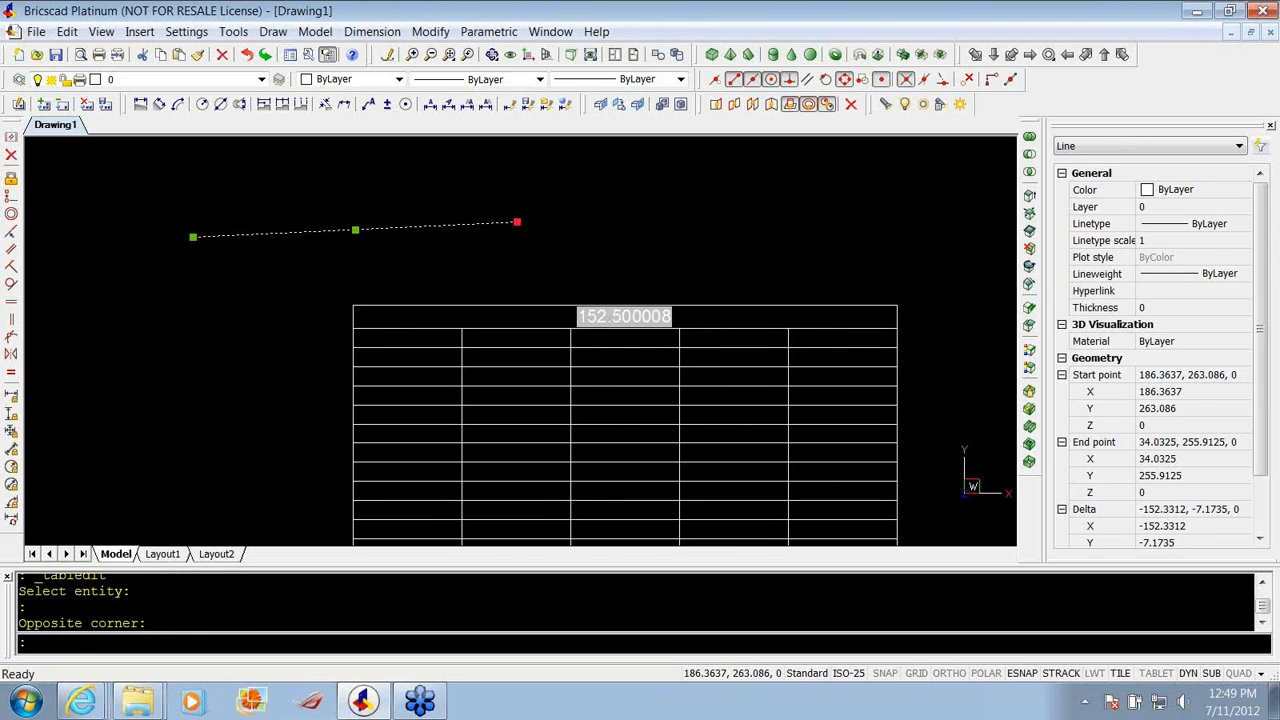
pyautogui.click(314, 289)
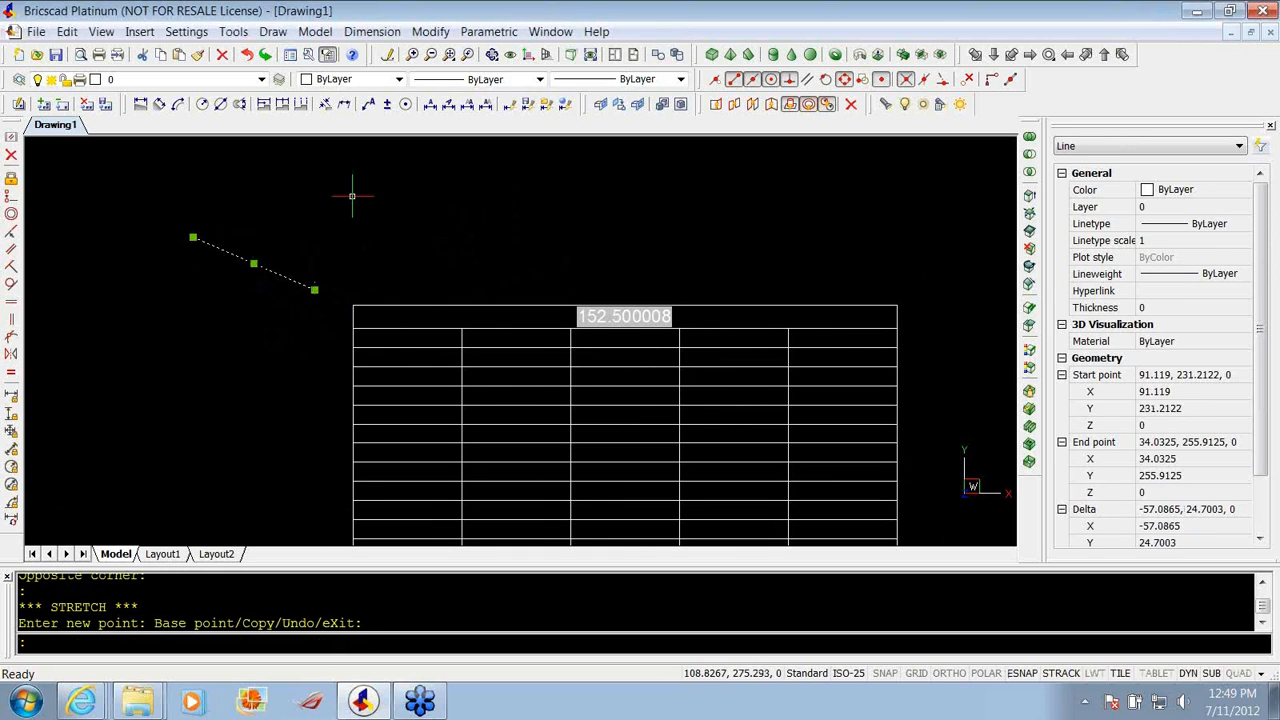
pyautogui.write('re')
pyautogui.press('Return')
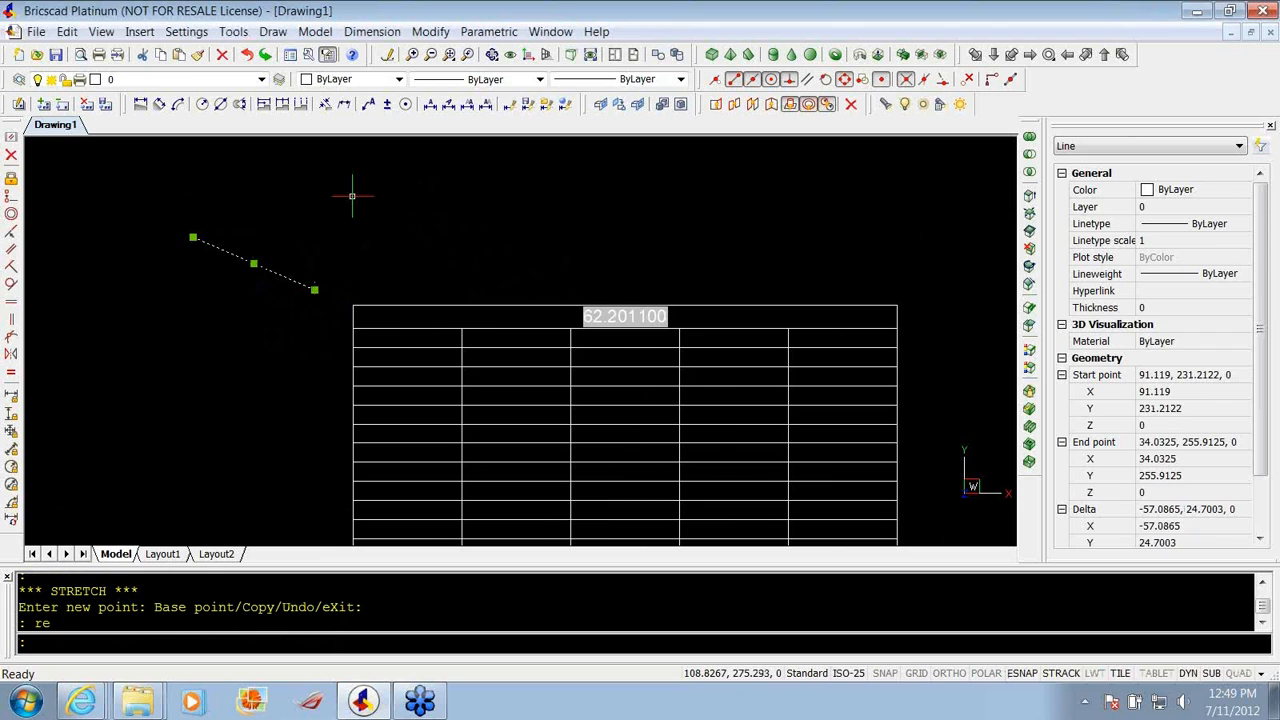
pyautogui.scroll(-3, 352, 196)
pyautogui.scroll(4, 397, 291)
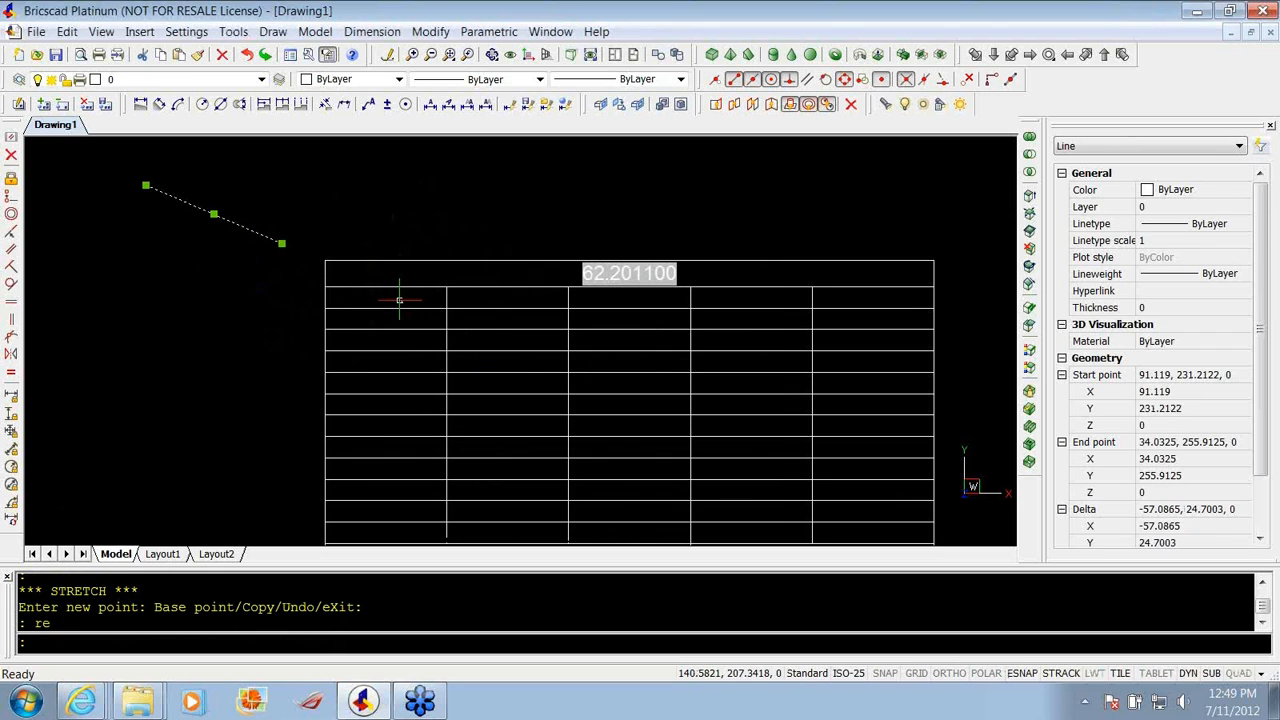
# Enter "text" in the first cell of the row directly below the table's title.
pyautogui.scroll(-1, 399, 299)
pyautogui.press('Escape')
pyautogui.click(398, 297)
pyautogui.rightClick(400, 304)
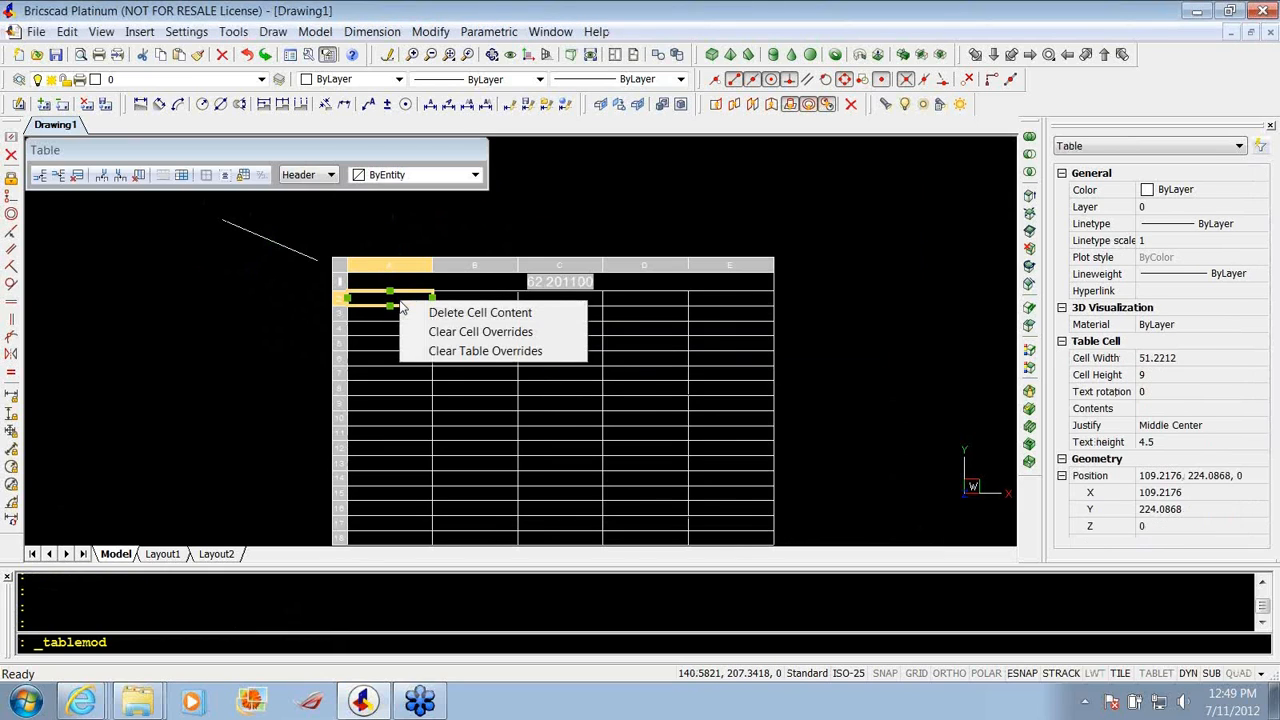
pyautogui.click(395, 298)
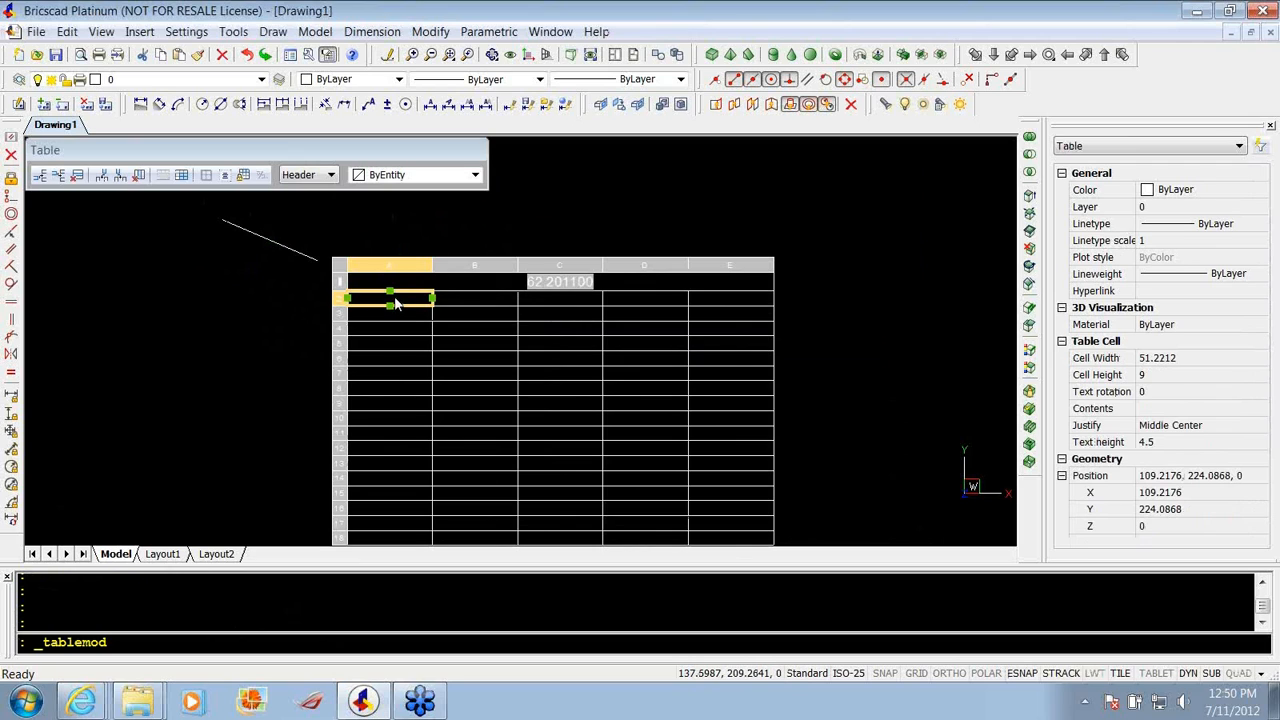
pyautogui.doubleClick(394, 300)
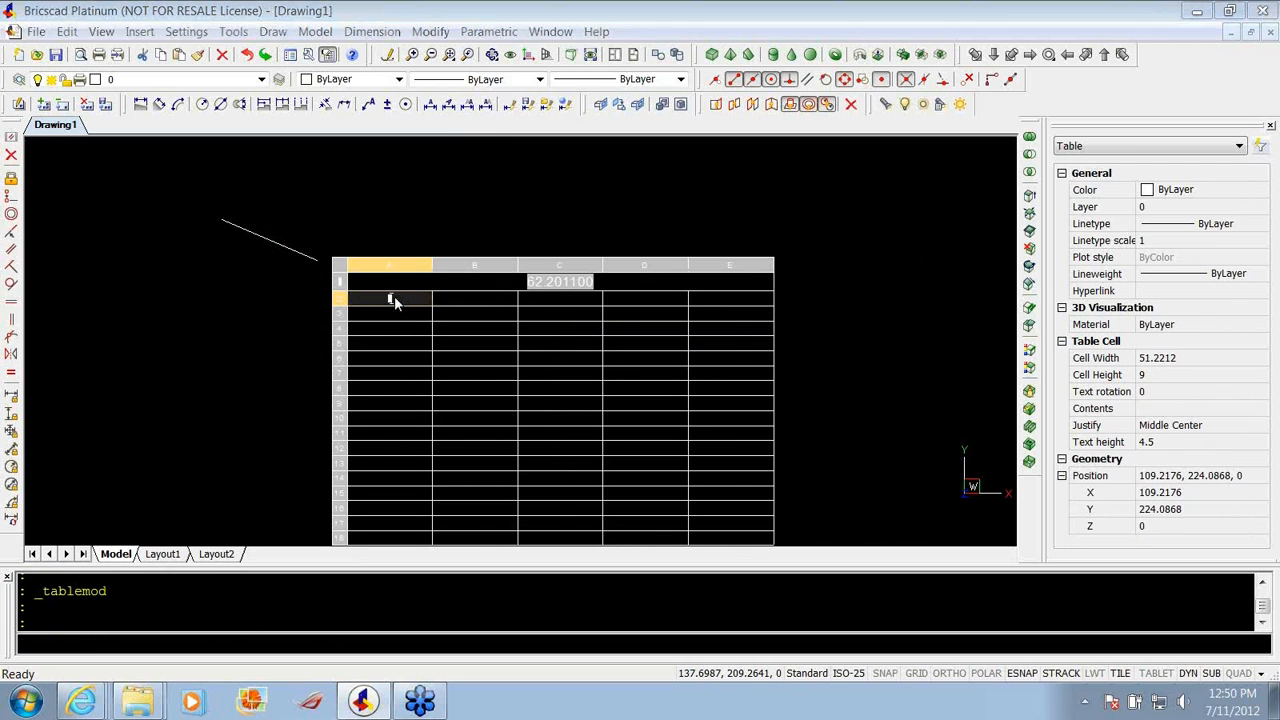
pyautogui.write('test')
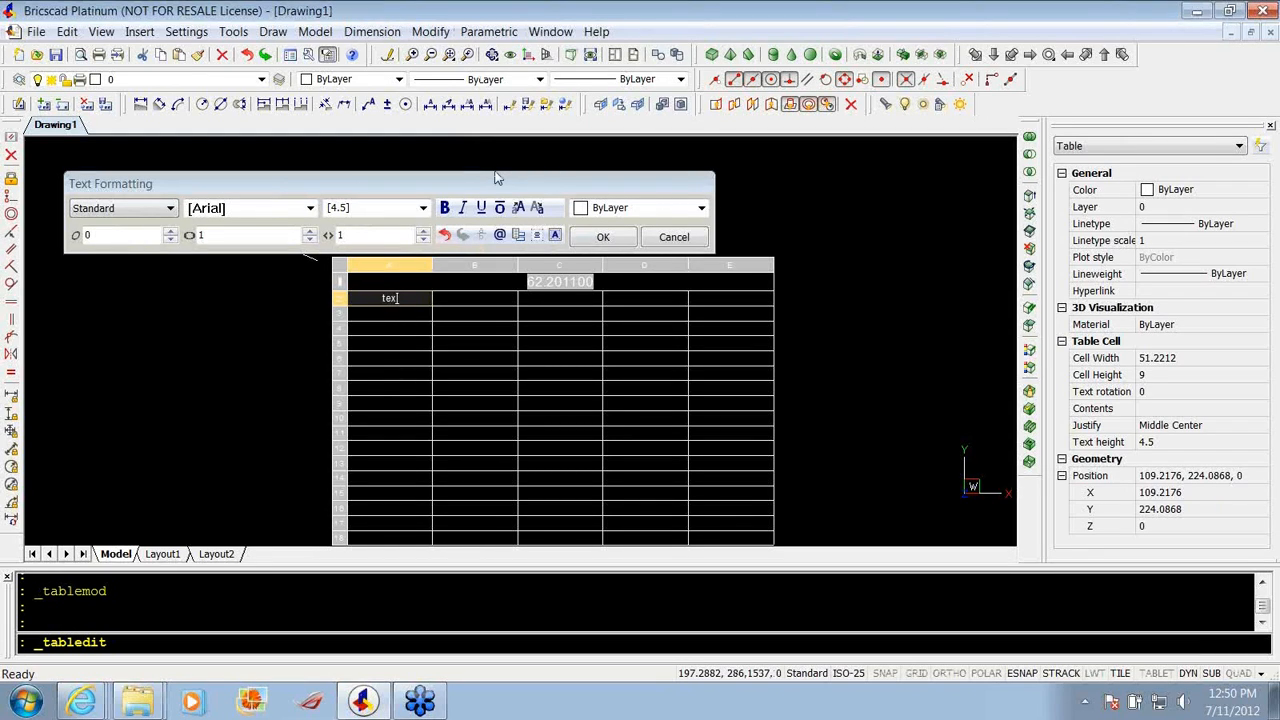
pyautogui.click(604, 238)
pyautogui.scroll(2, 449, 251)
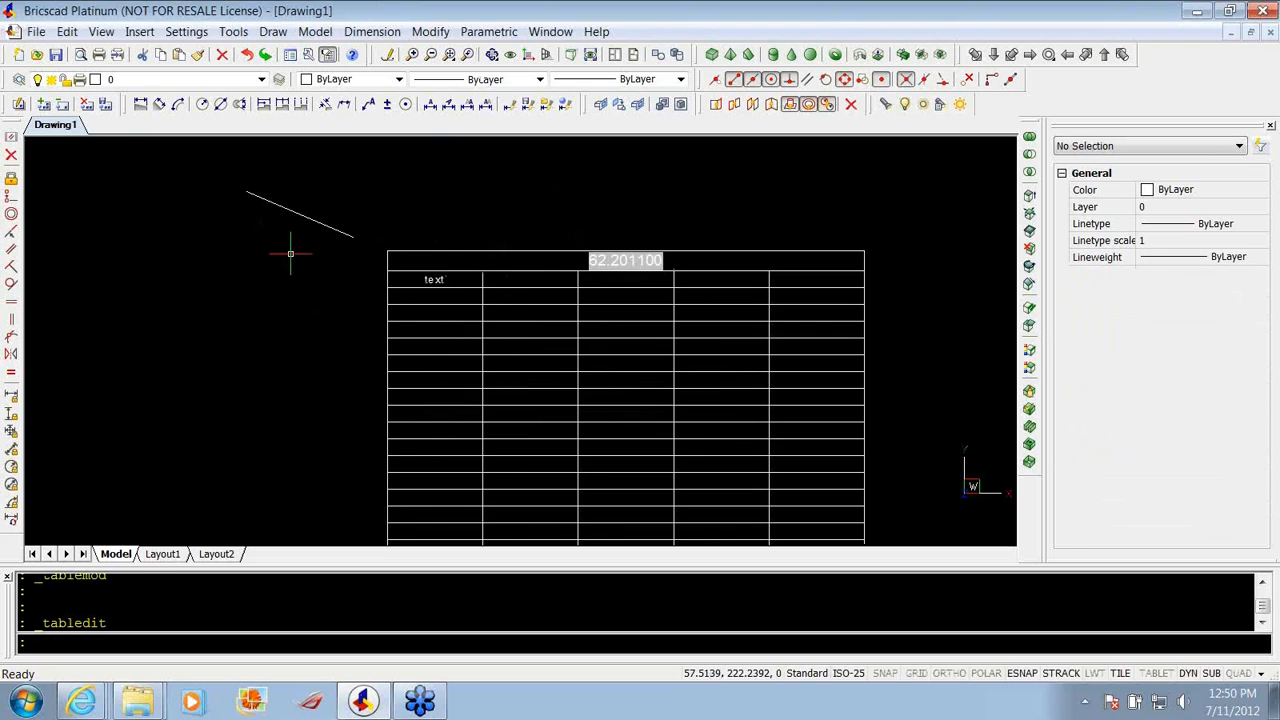
pyautogui.scroll(-2, 411, 244)
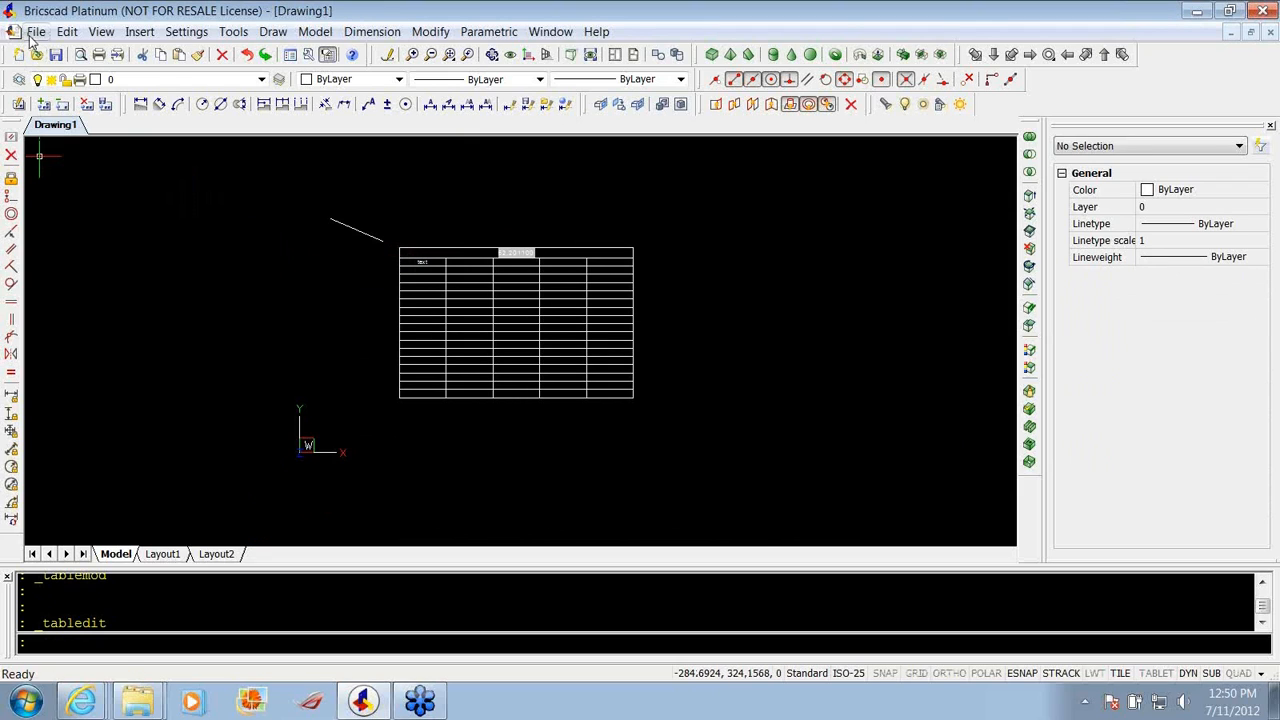
pyautogui.scroll(-2, 198, 280)
pyautogui.scroll(2, 543, 276)
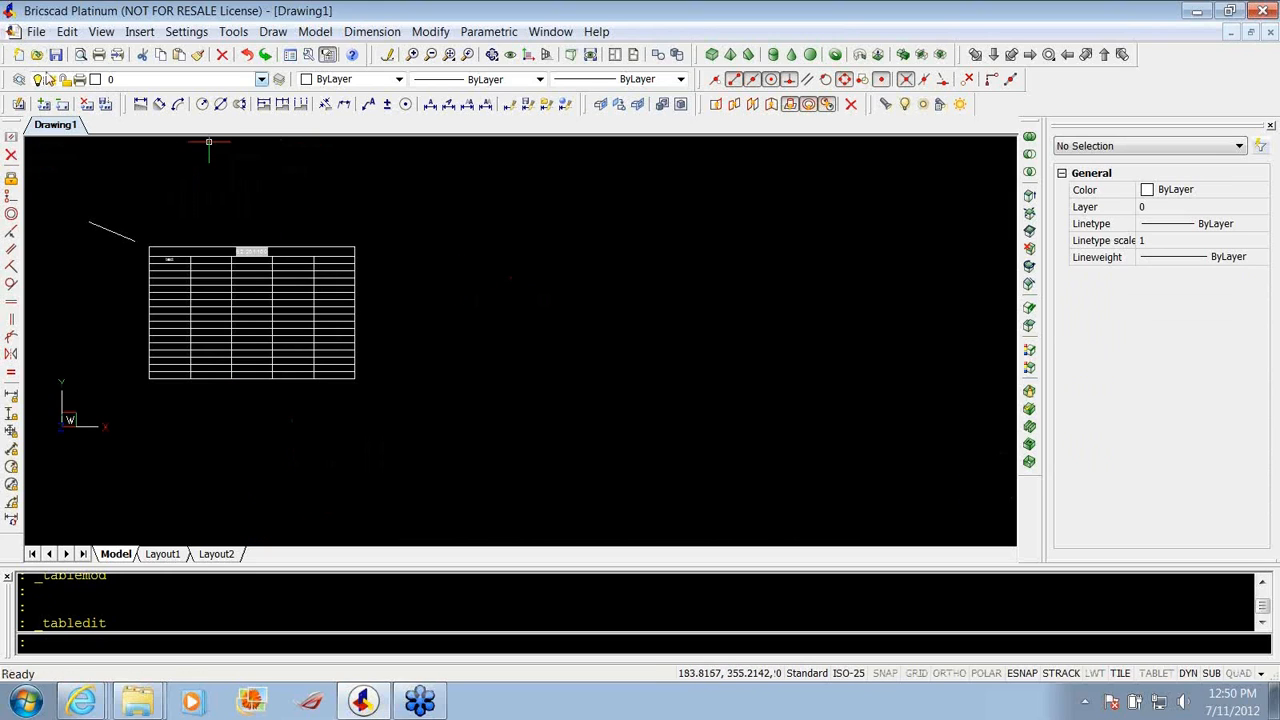
pyautogui.click(140, 32)
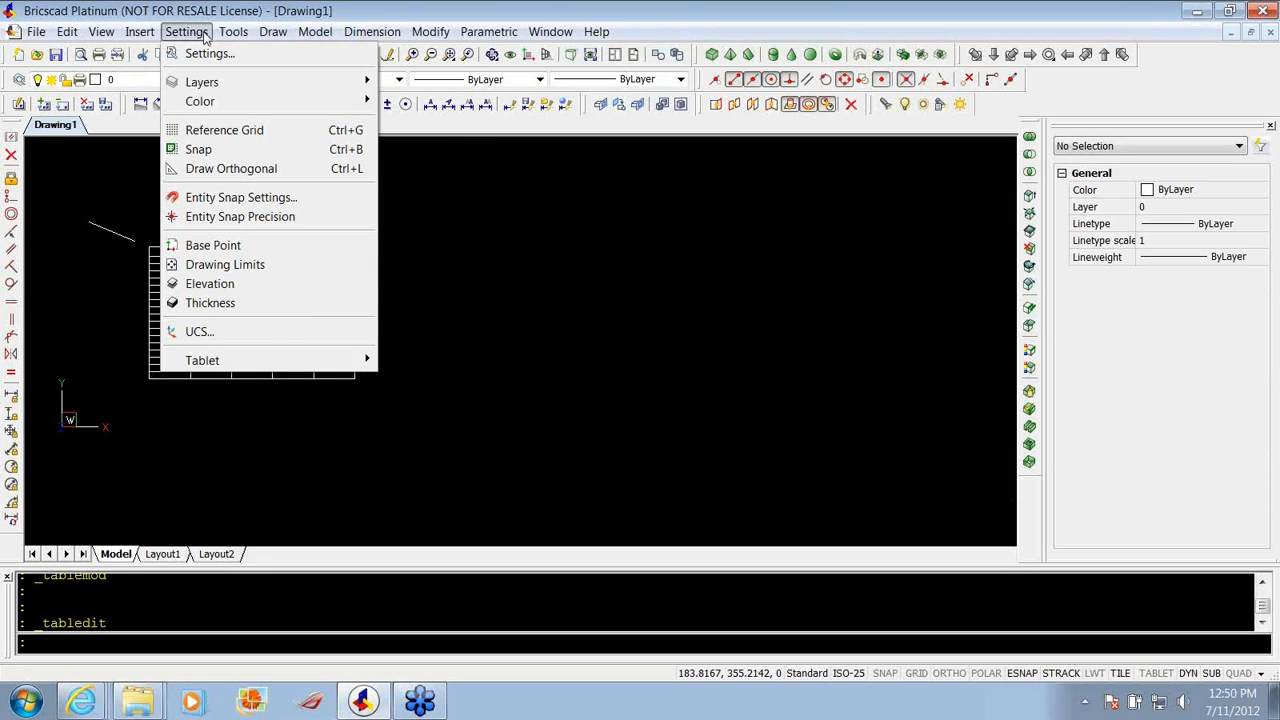
pyautogui.moveTo(133, 38)
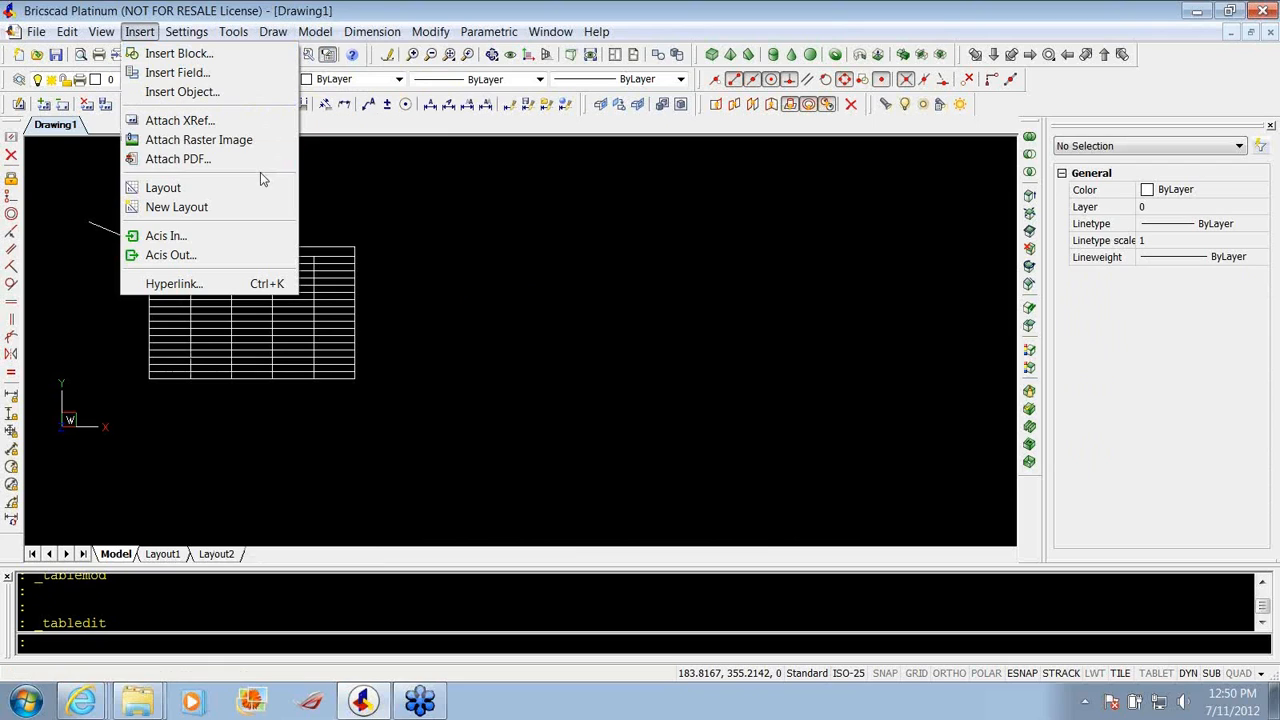
pyautogui.click(479, 257)
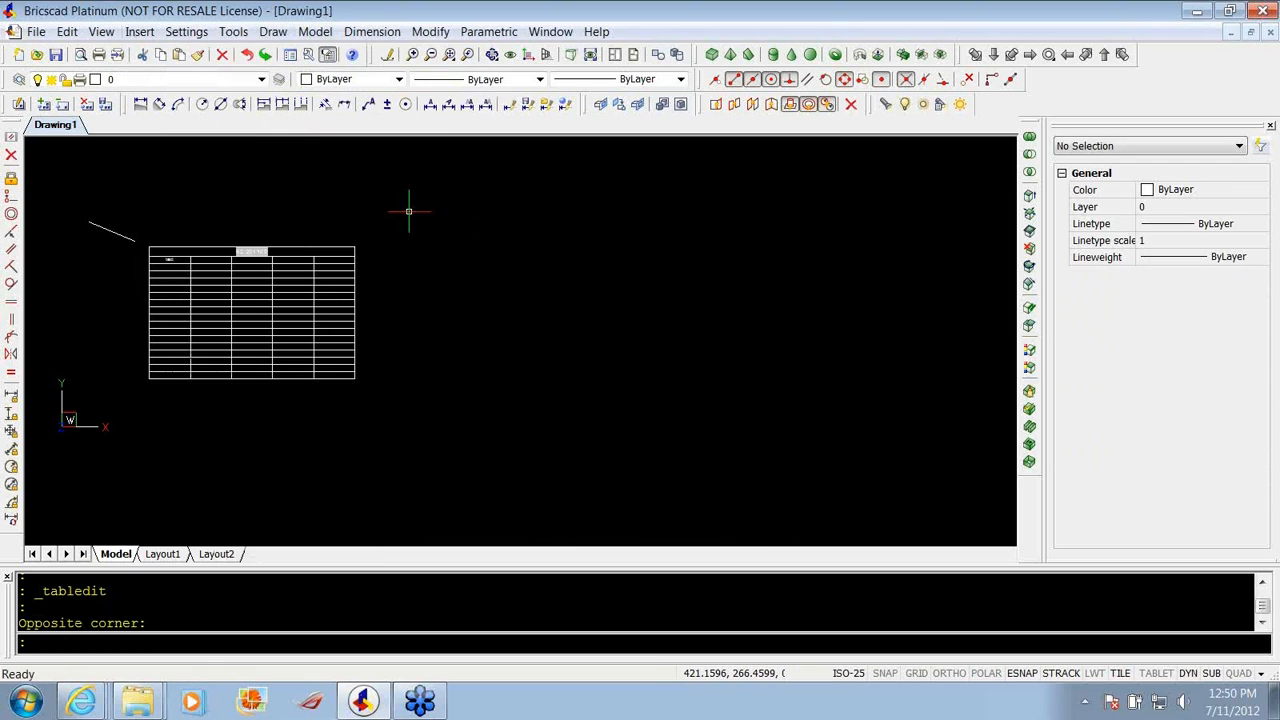
pyautogui.click(302, 193)
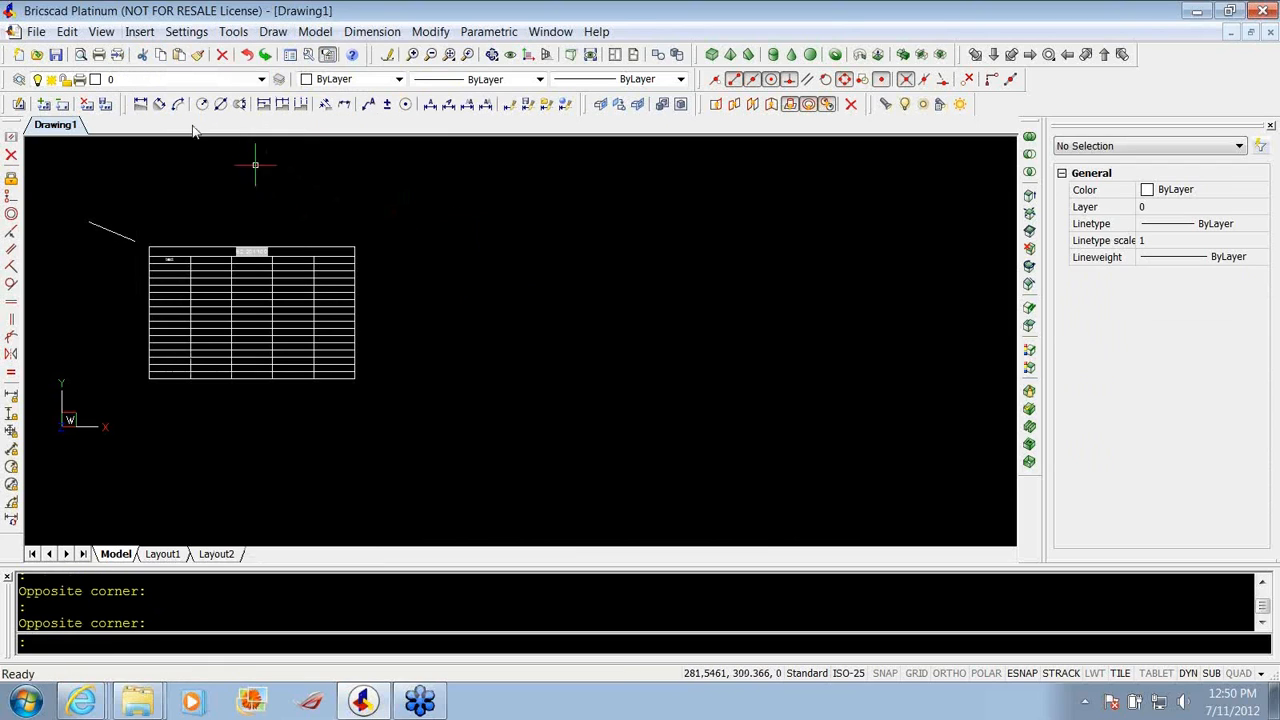
pyautogui.click(142, 37)
pyautogui.moveTo(170, 40)
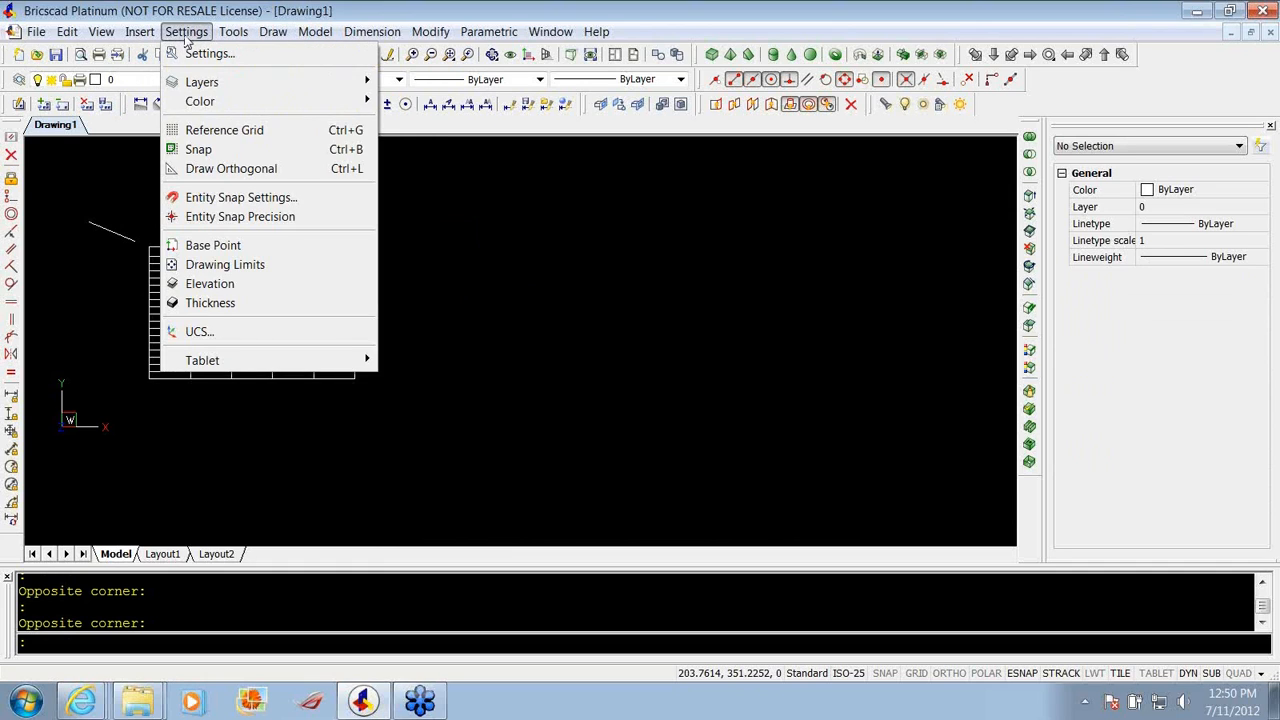
pyautogui.click(233, 31)
pyautogui.click(273, 31)
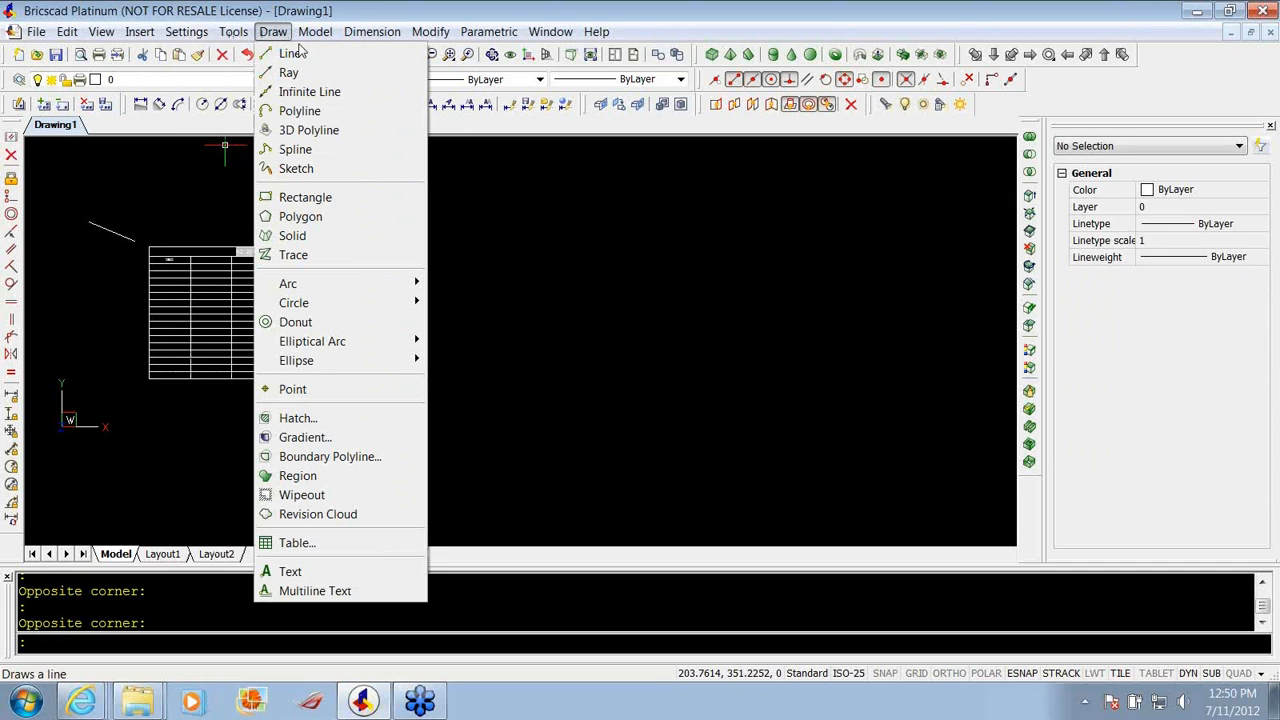
pyautogui.click(589, 363)
pyautogui.press('Escape')
pyautogui.press('Escape')
pyautogui.press('Escape')
# Start an attribute definition and insert an object field in its default value that links to the sloping line's Length property.
pyautogui.write('att')
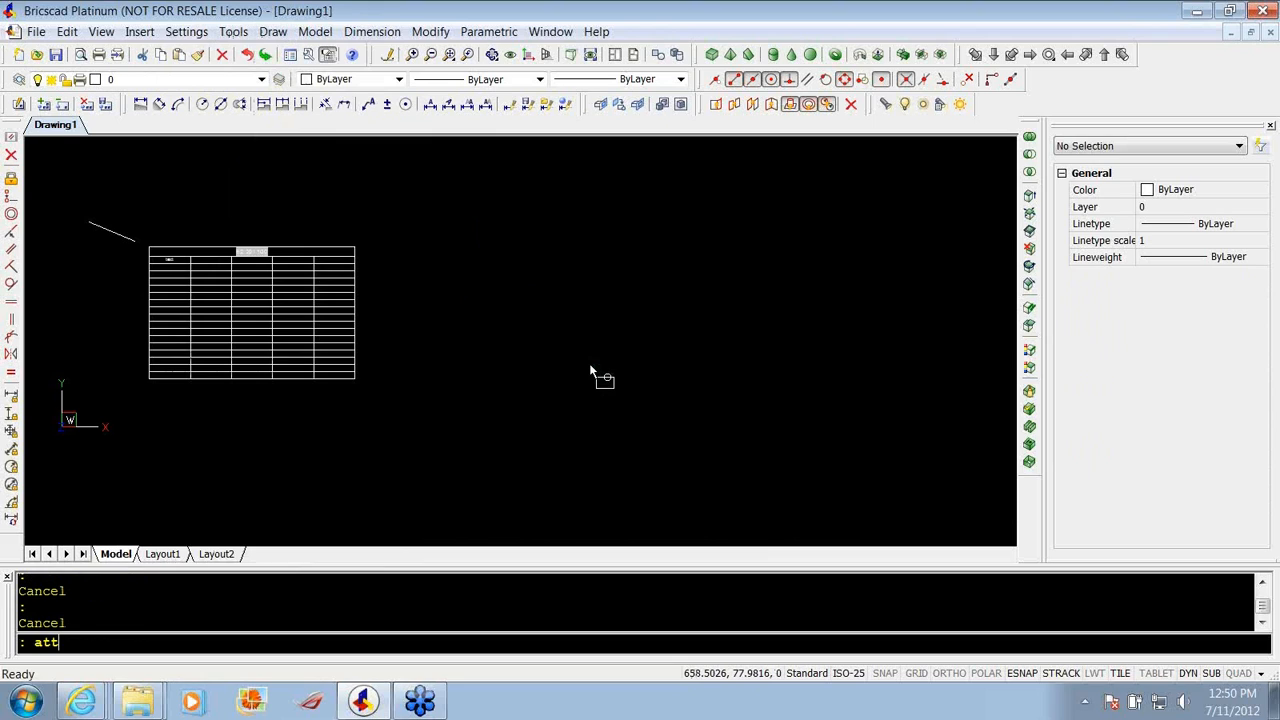
pyautogui.write('def')
pyautogui.press('Return')
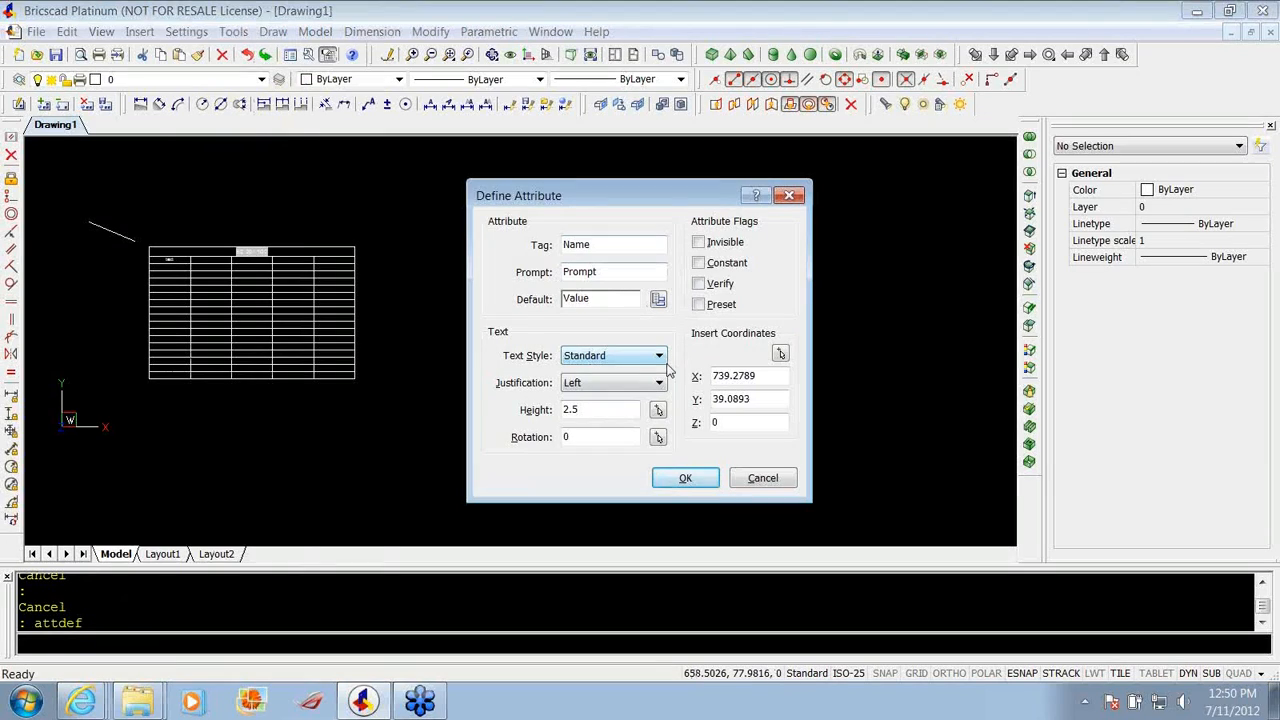
pyautogui.click(657, 300)
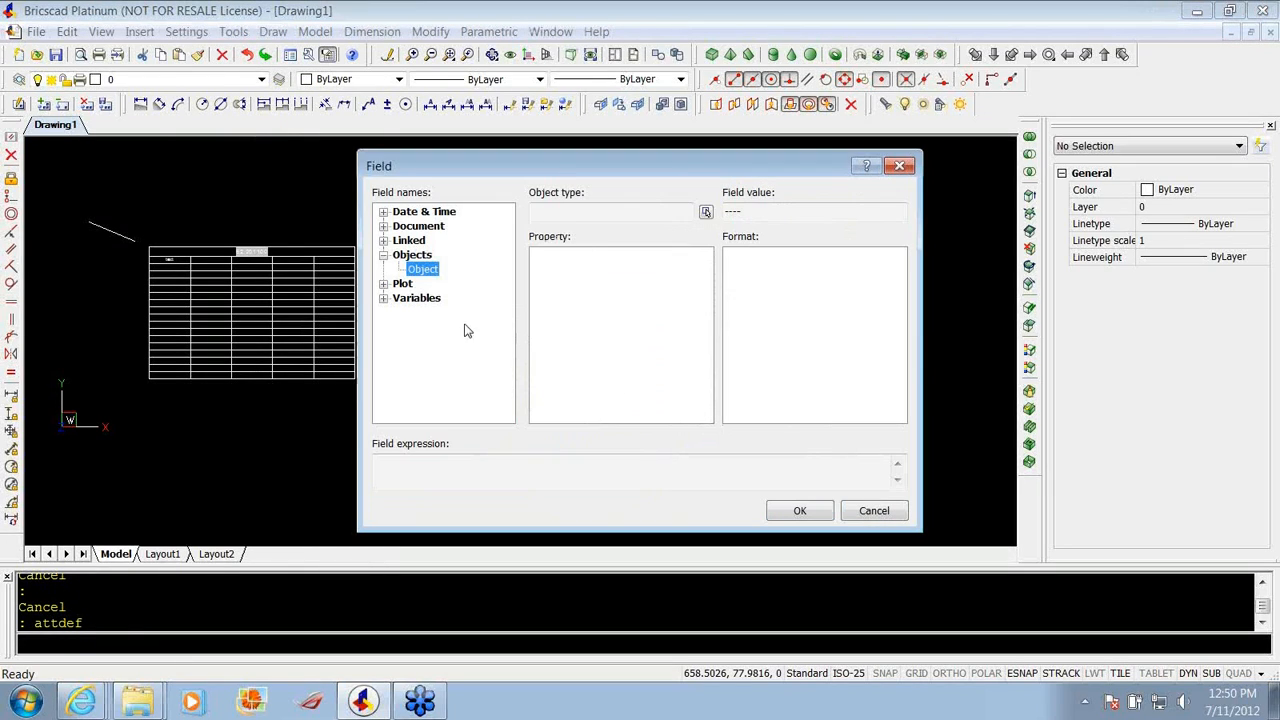
pyautogui.click(705, 214)
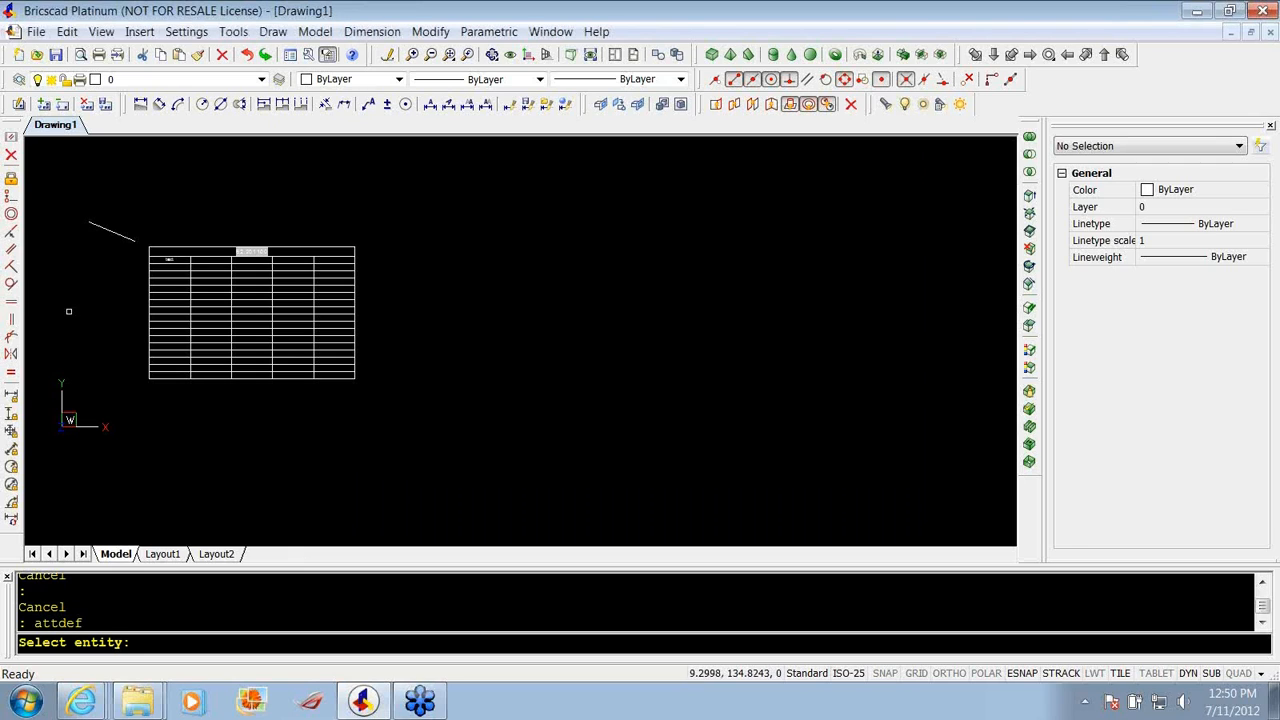
pyautogui.click(112, 238)
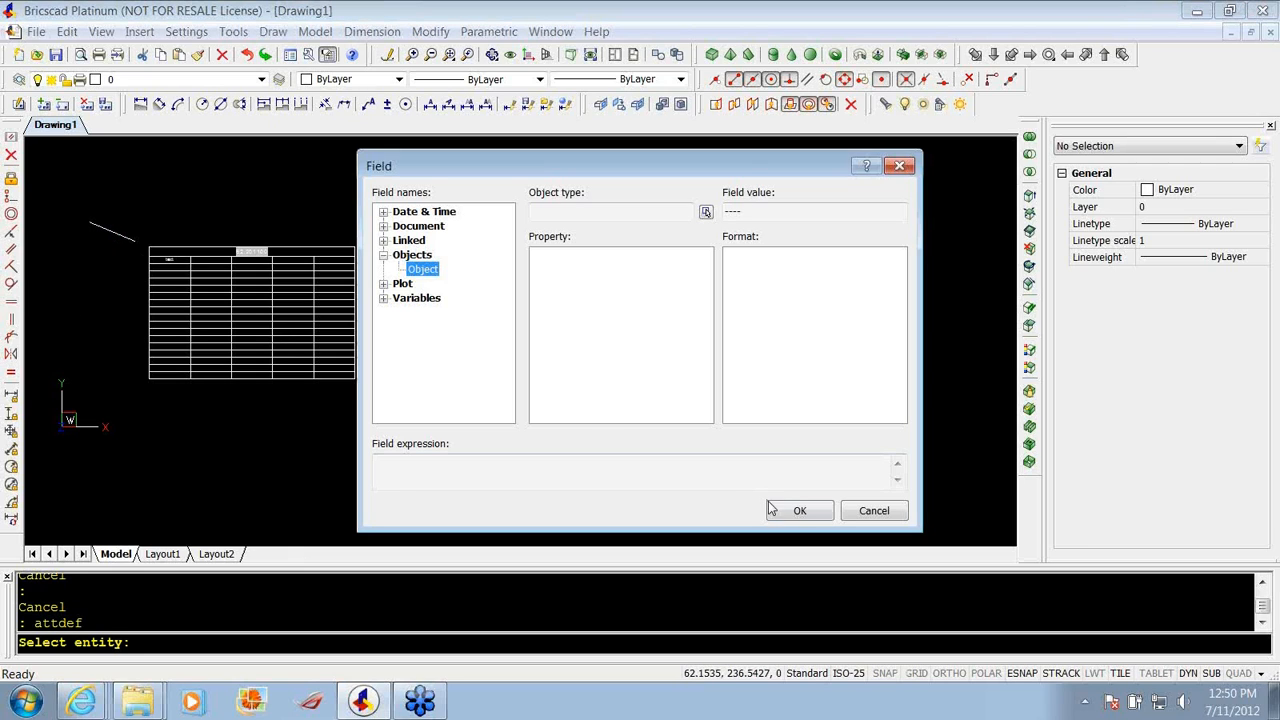
pyautogui.click(705, 212)
pyautogui.click(105, 228)
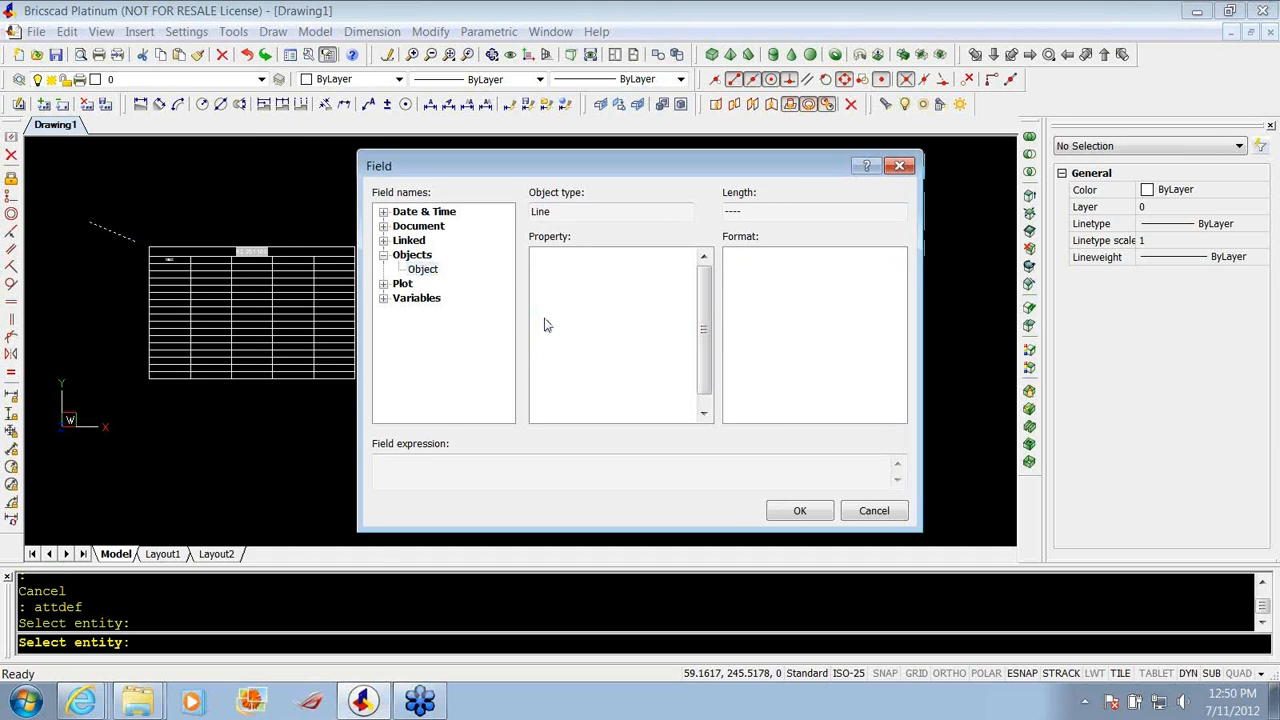
pyautogui.click(545, 320)
pyautogui.click(545, 308)
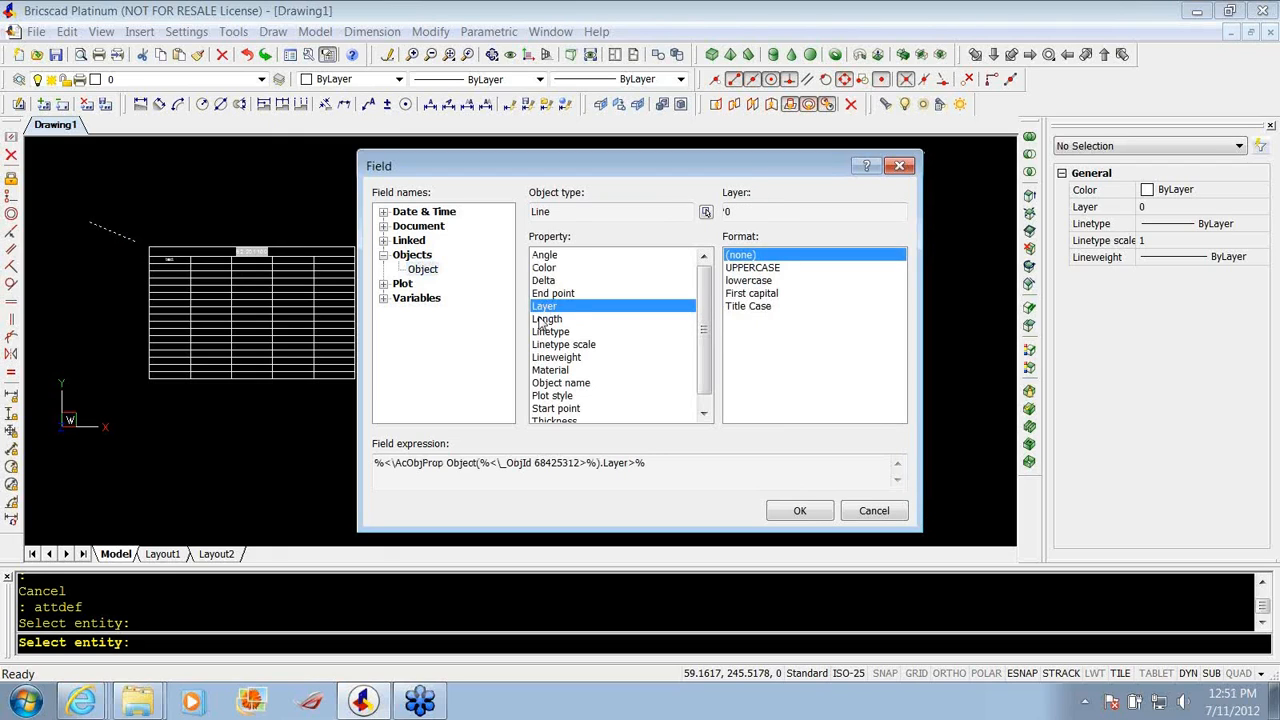
pyautogui.click(545, 319)
pyautogui.click(799, 511)
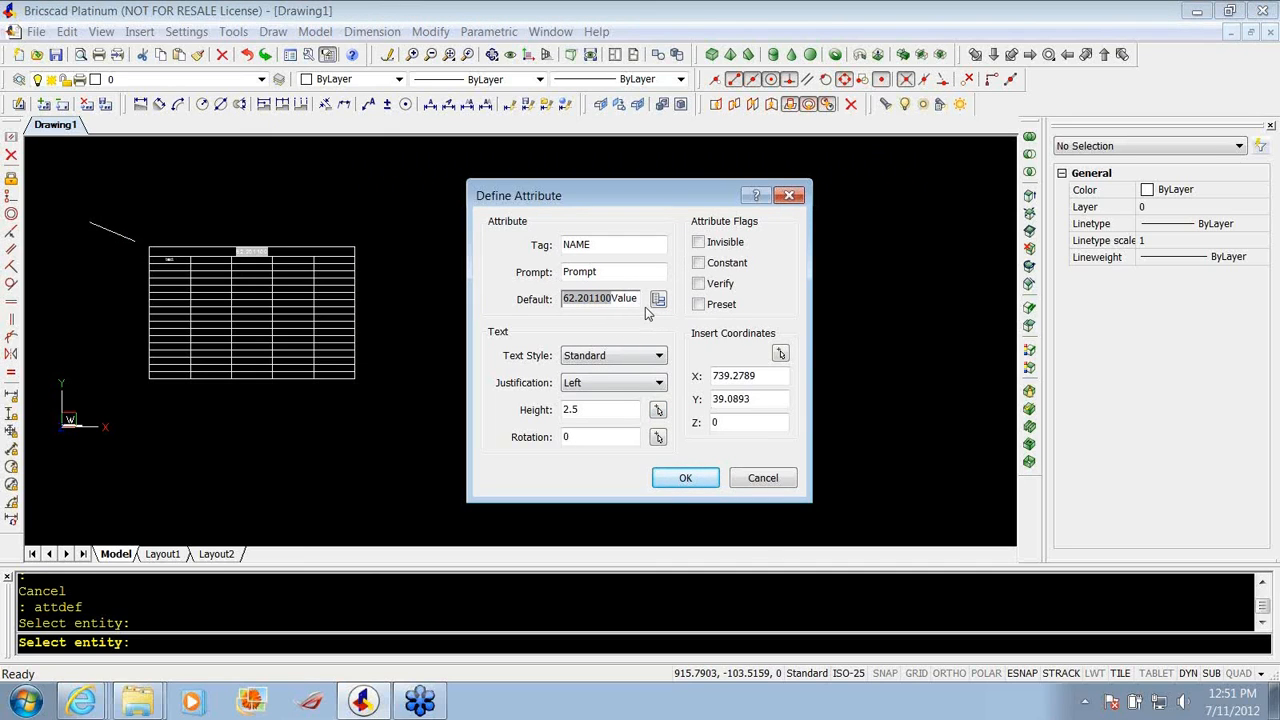
# Remove the leftover word "Value" from the default and create the attribute with tag NAME, Standard text style and height 2.5.
pyautogui.press('BackSpace')
pyautogui.hotkey('ctrl', 'z')
pyautogui.click(685, 478)
pyautogui.scroll(6, 660, 394)
pyautogui.scroll(-3, 509, 317)
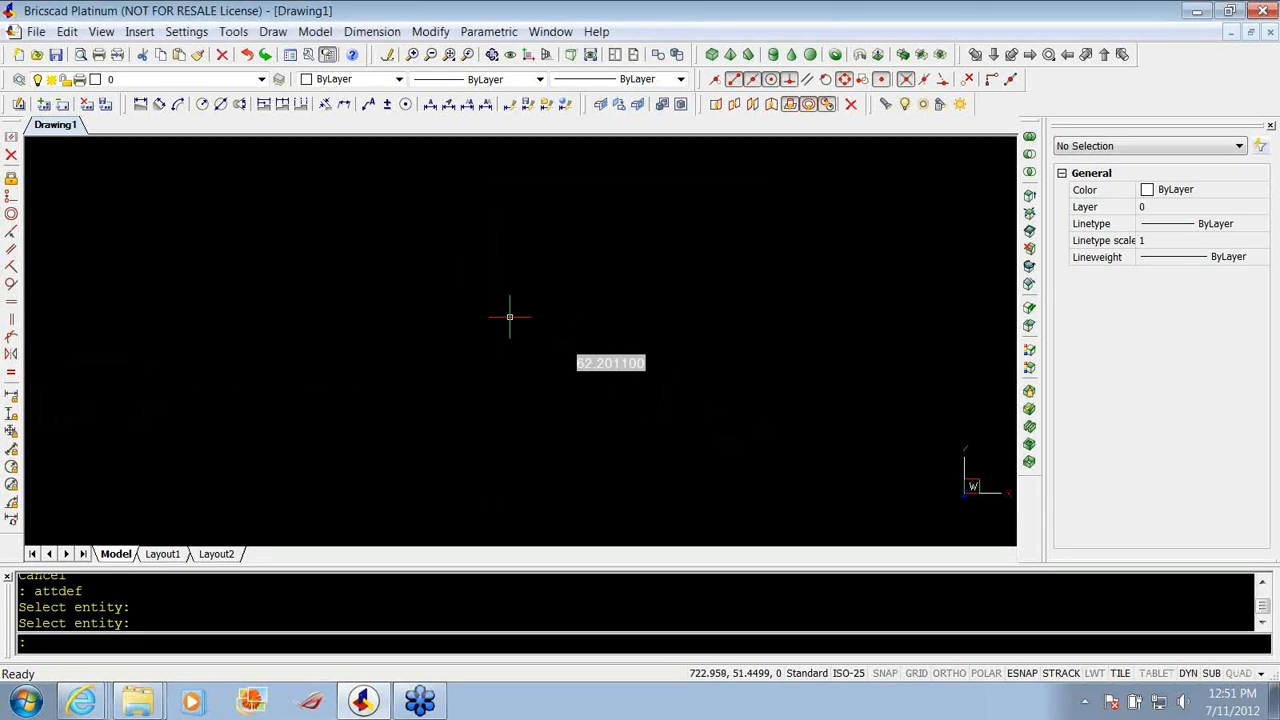
# Draw a rectangle enclosing the attribute by picking two opposite corners, and leave any repeated or unfinished command.
pyautogui.press('Escape')
pyautogui.press('Escape')
pyautogui.write('rec')
pyautogui.press('Return')
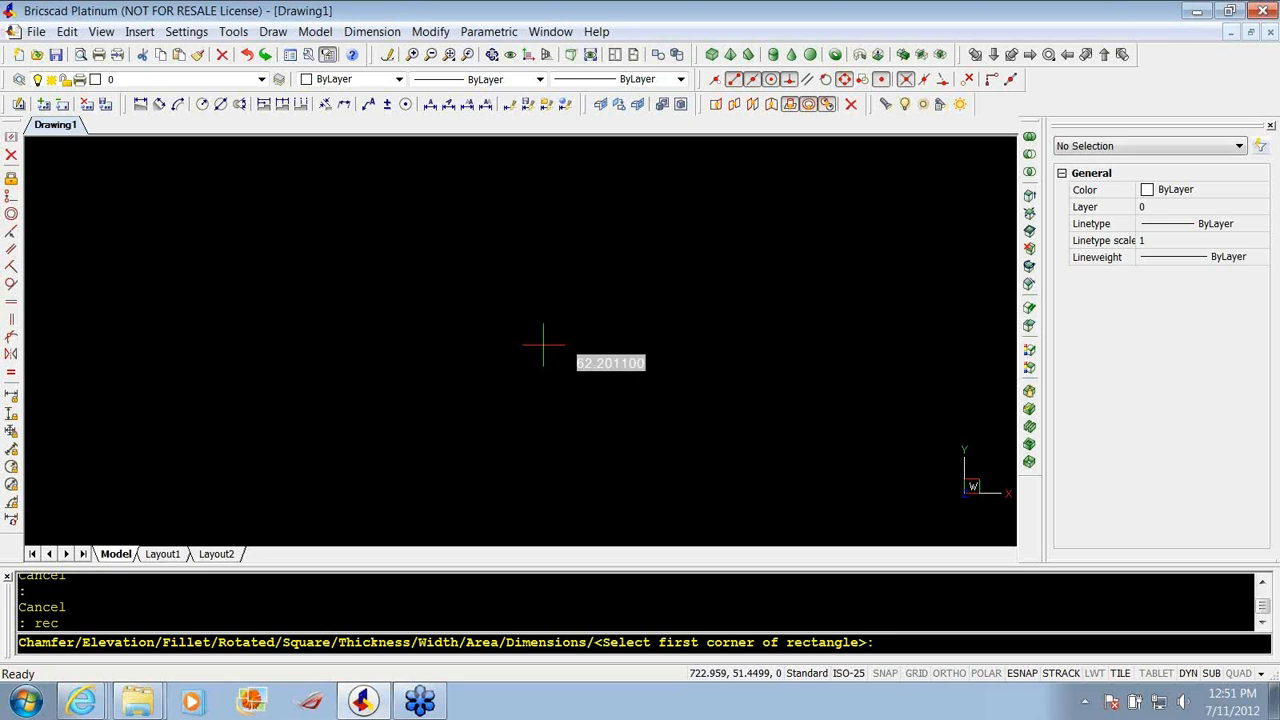
pyautogui.click(532, 308)
pyautogui.click(719, 444)
pyautogui.press('Return')
pyautogui.scroll(-2, 505, 265)
pyautogui.press('Escape')
pyautogui.press('Escape')
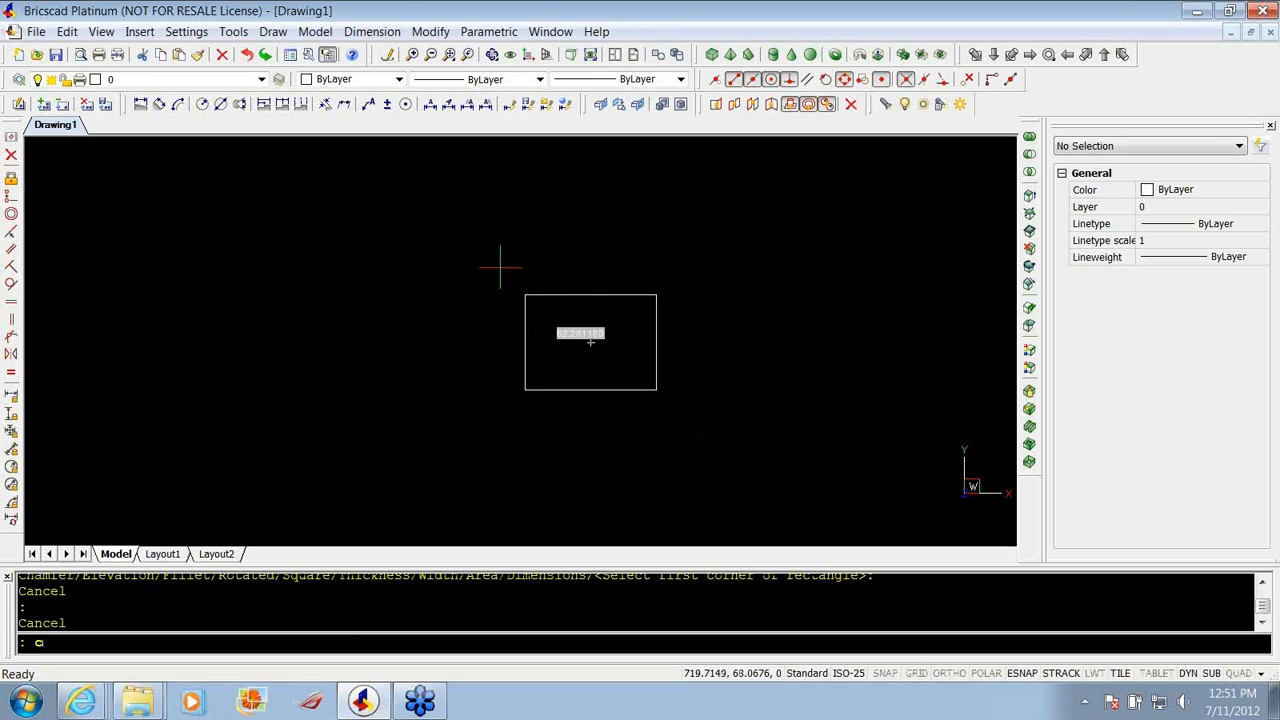
pyautogui.press('Escape')
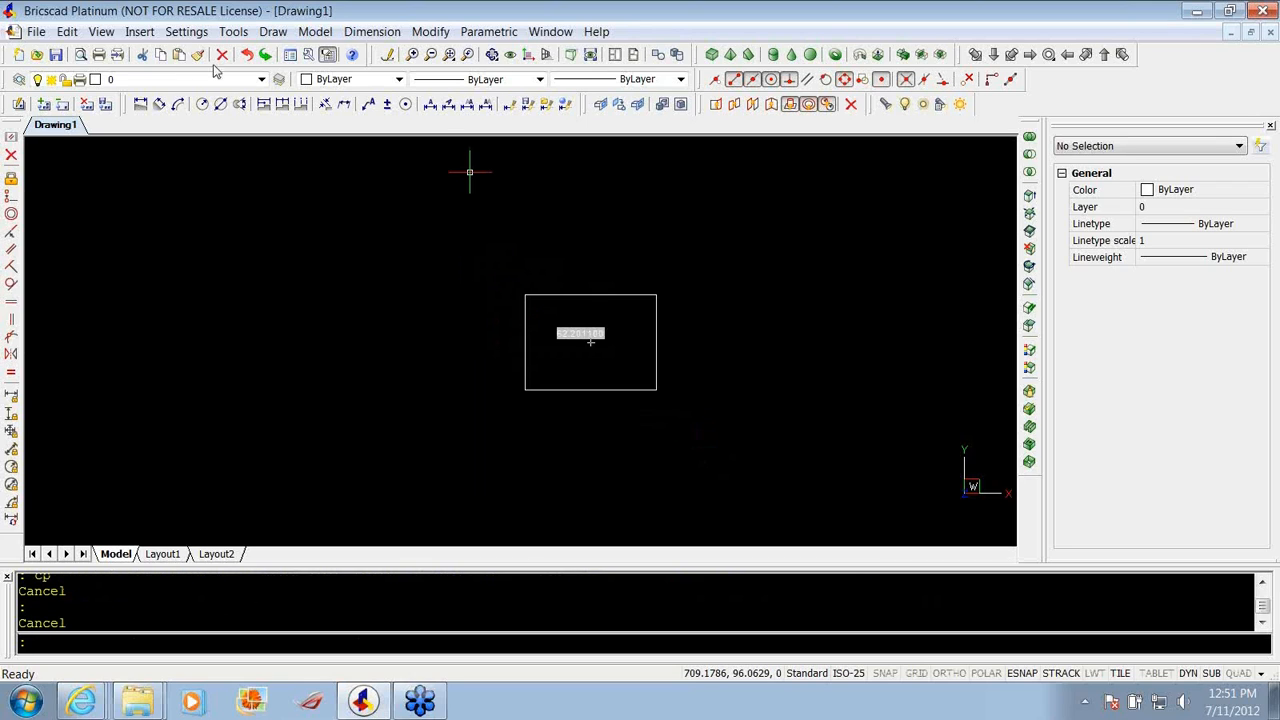
# Copy the rectangle and its attribute to the clipboard with the rectangle's lower-left corner as base point.
pyautogui.click(62, 31)
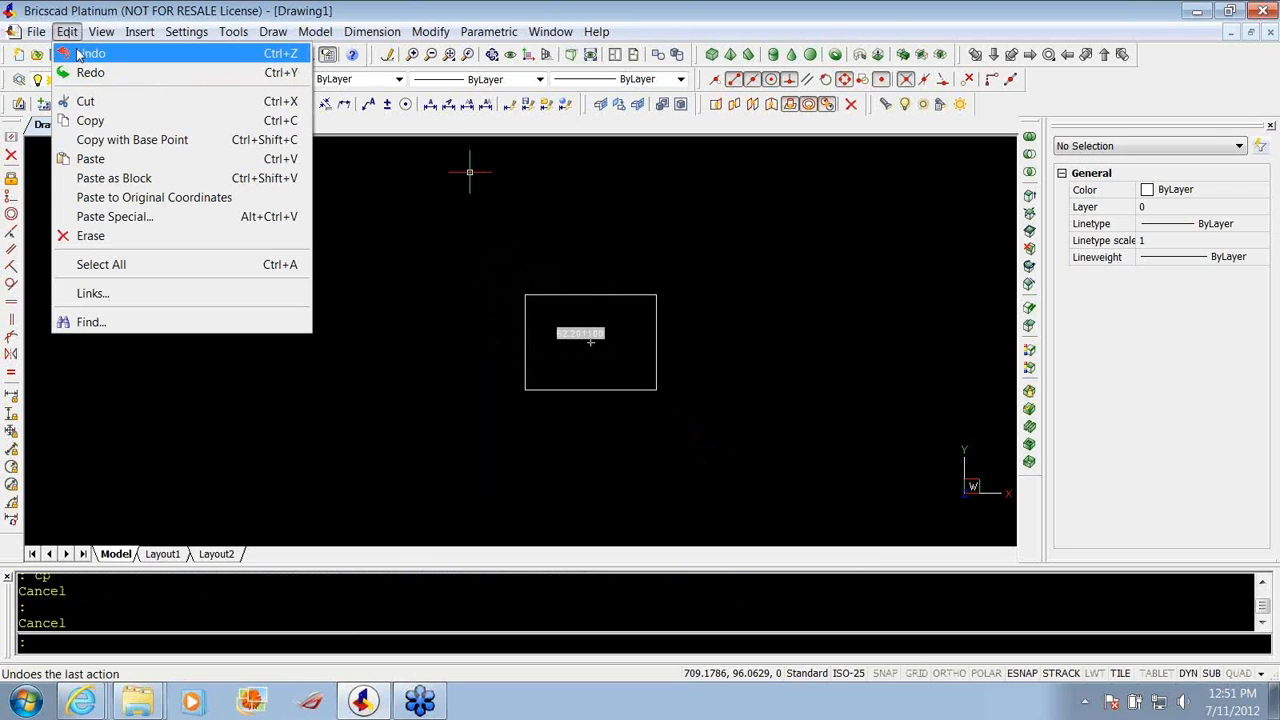
pyautogui.click(104, 140)
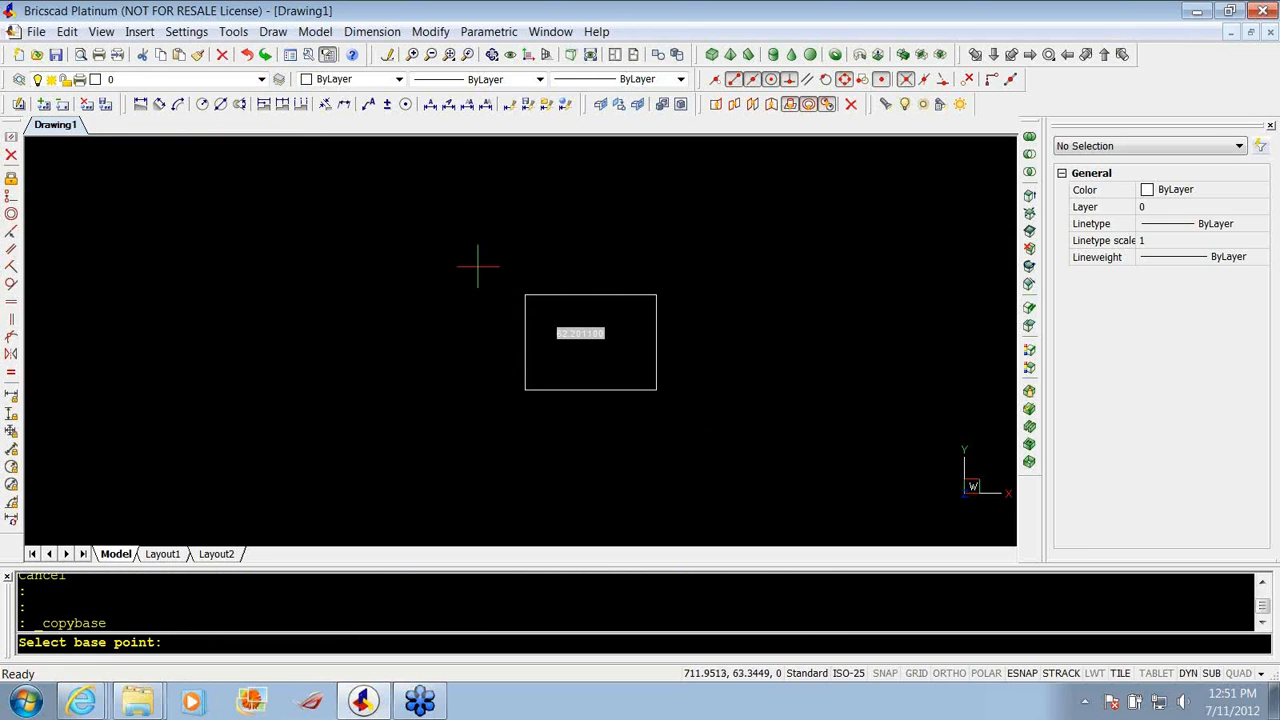
pyautogui.click(524, 387)
pyautogui.click(456, 255)
pyautogui.click(703, 432)
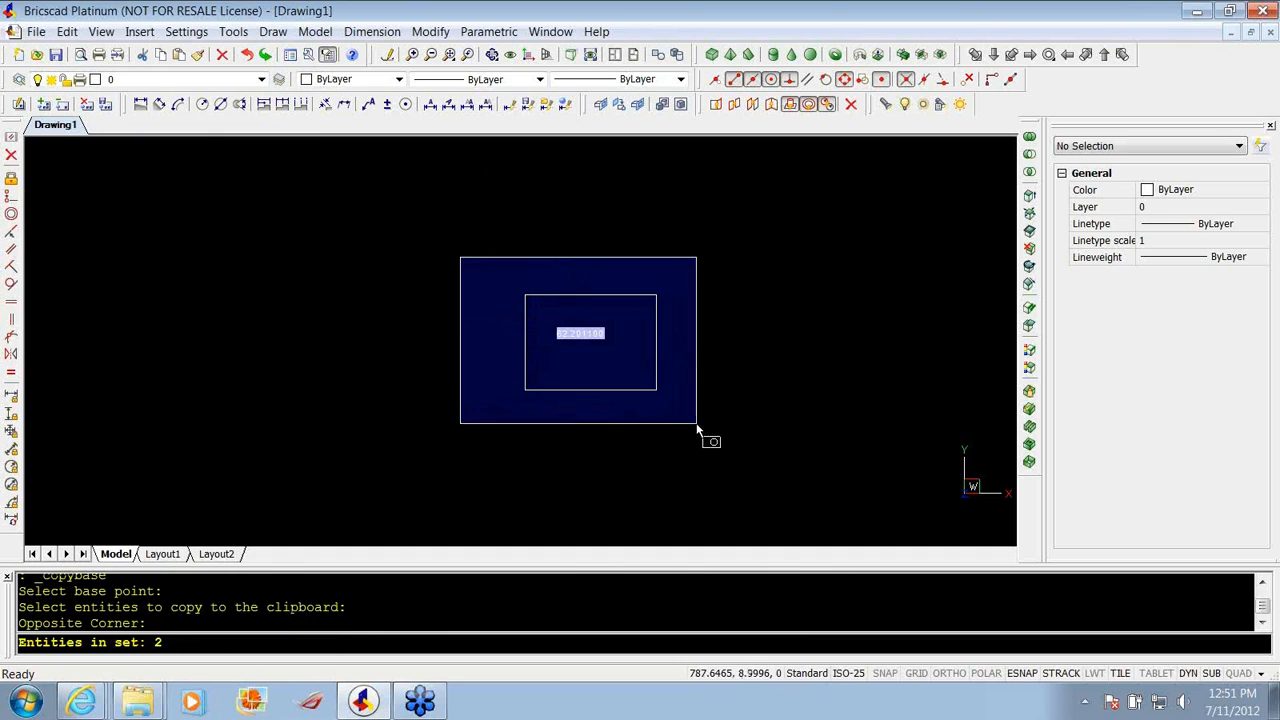
# Try to paste the copied rectangle and attribute as a block to the left of the original.
pyautogui.click(101, 31)
pyautogui.moveTo(67, 31)
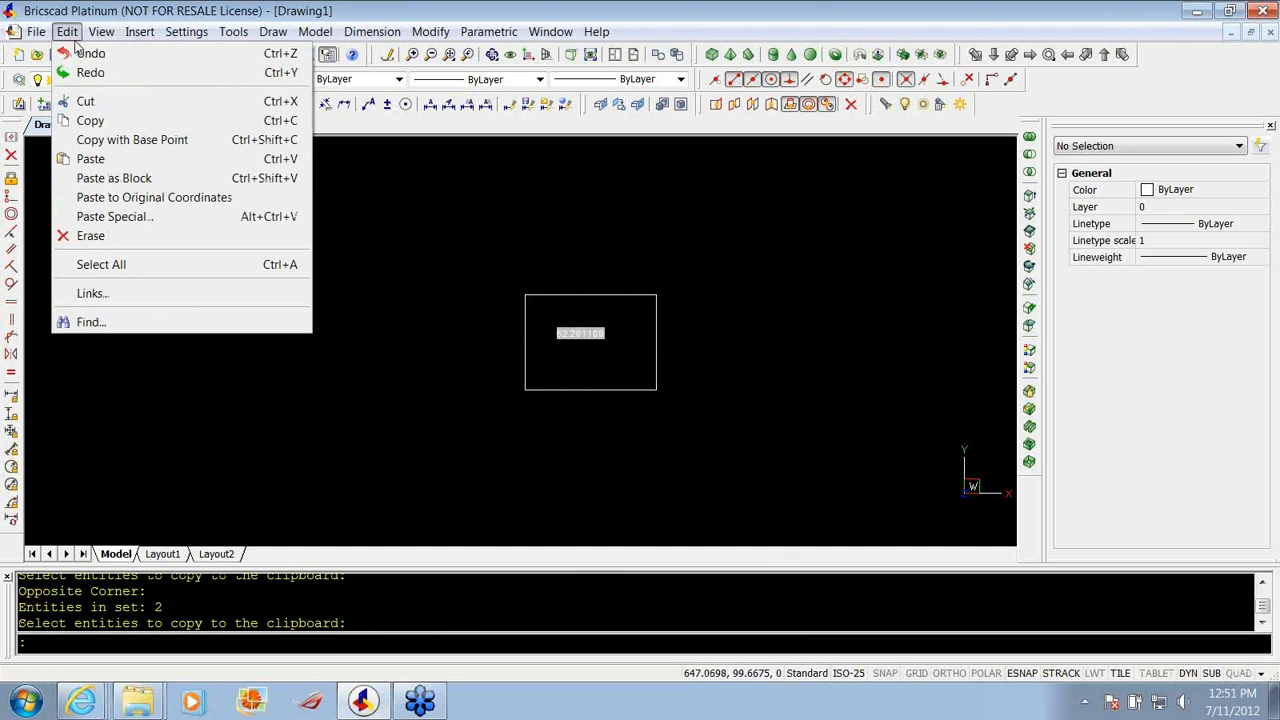
pyautogui.click(114, 178)
pyautogui.click(291, 387)
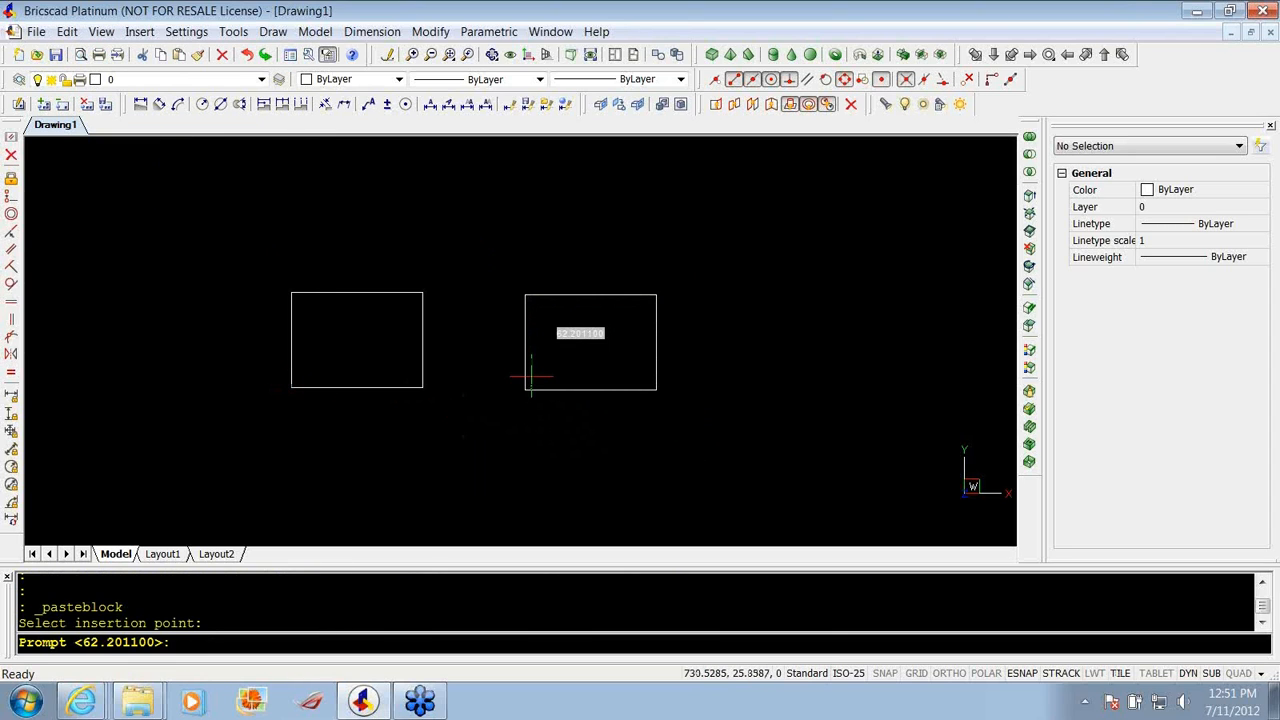
pyautogui.press('Escape')
pyautogui.press('Escape')
pyautogui.scroll(1, 531, 377)
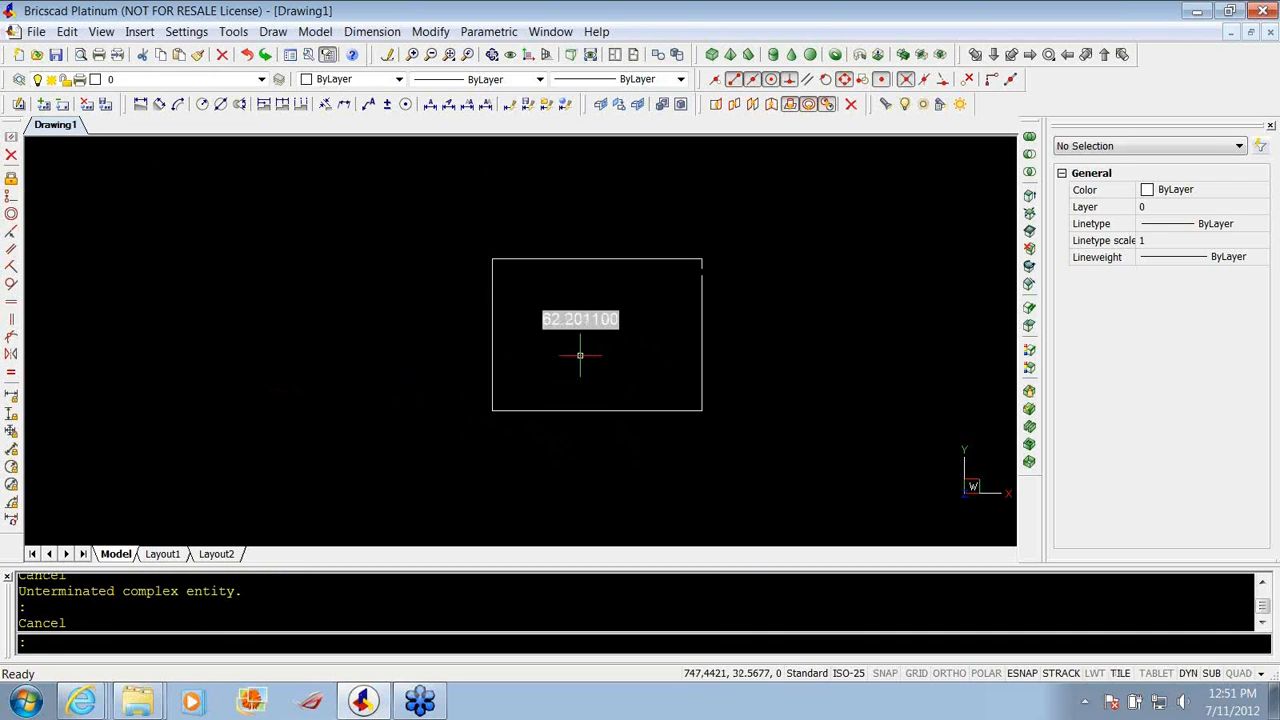
# Stretch the line's lower end to a new point above the table and regenerate the drawing to update the linked length fields.
pyautogui.scroll(-4, 580, 317)
pyautogui.scroll(-2, 563, 325)
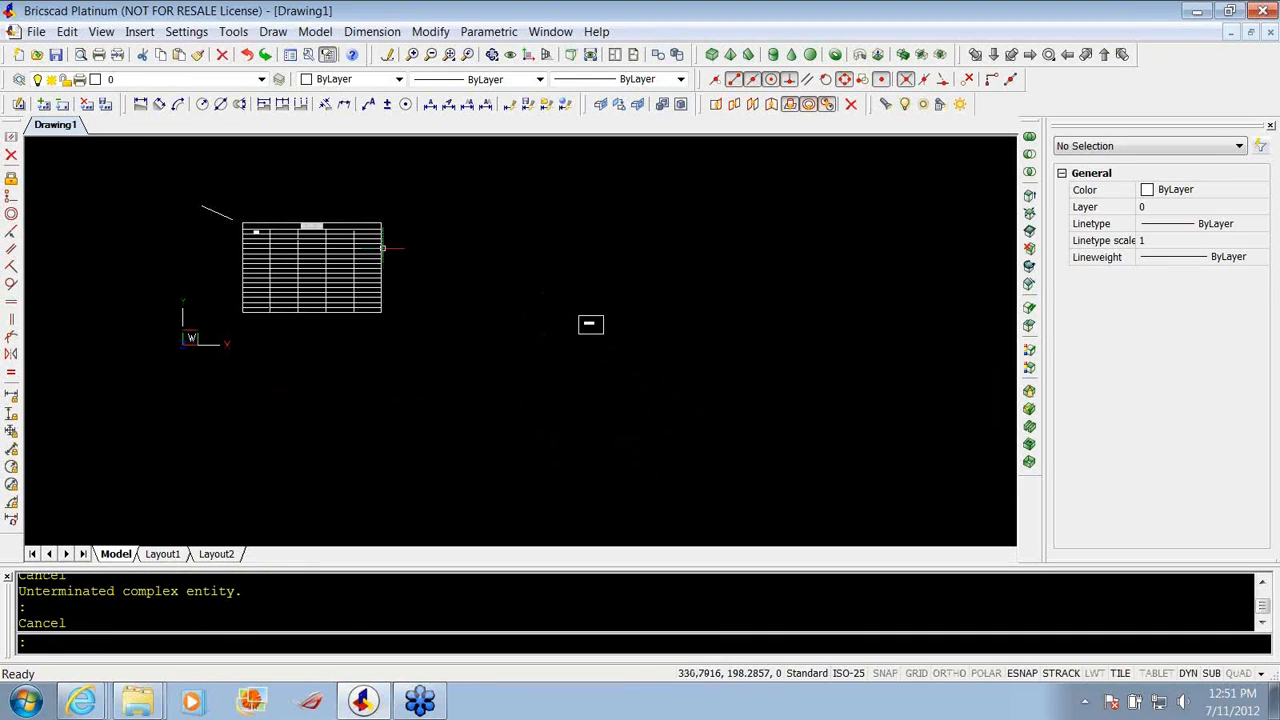
pyautogui.scroll(1, 240, 240)
pyautogui.click(206, 232)
pyautogui.click(190, 233)
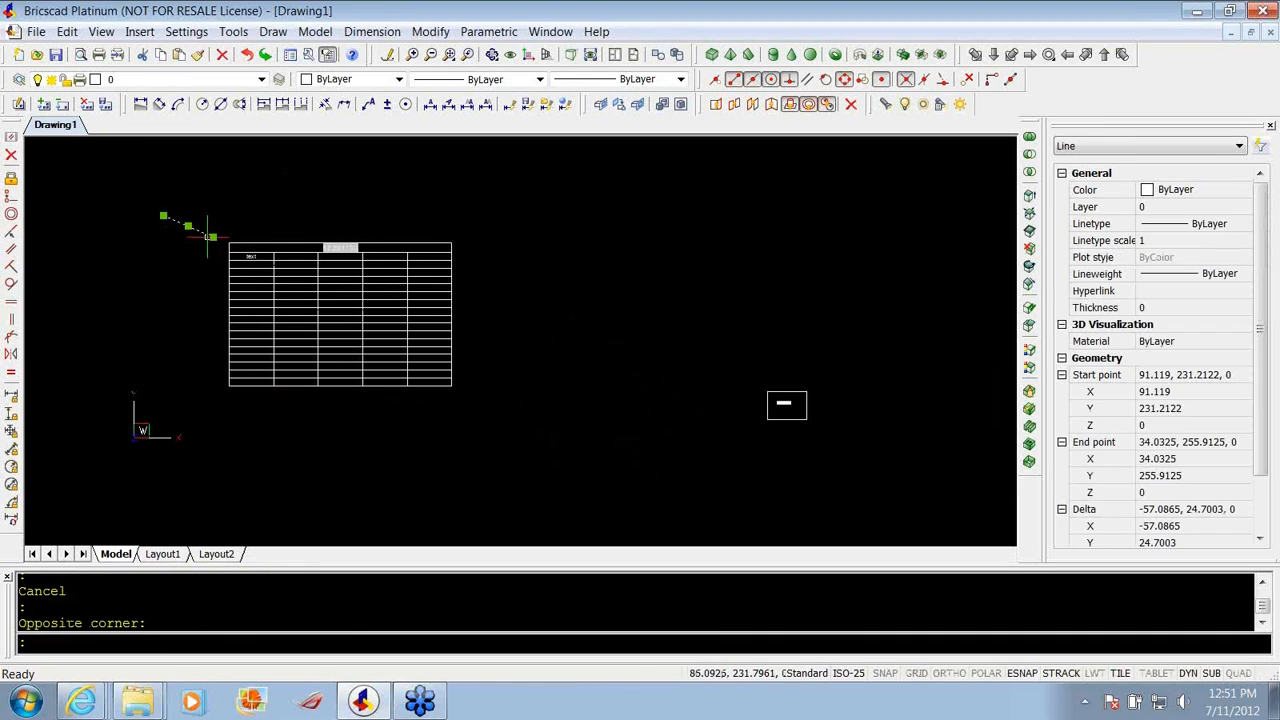
pyautogui.click(212, 236)
pyautogui.click(337, 194)
pyautogui.write('re')
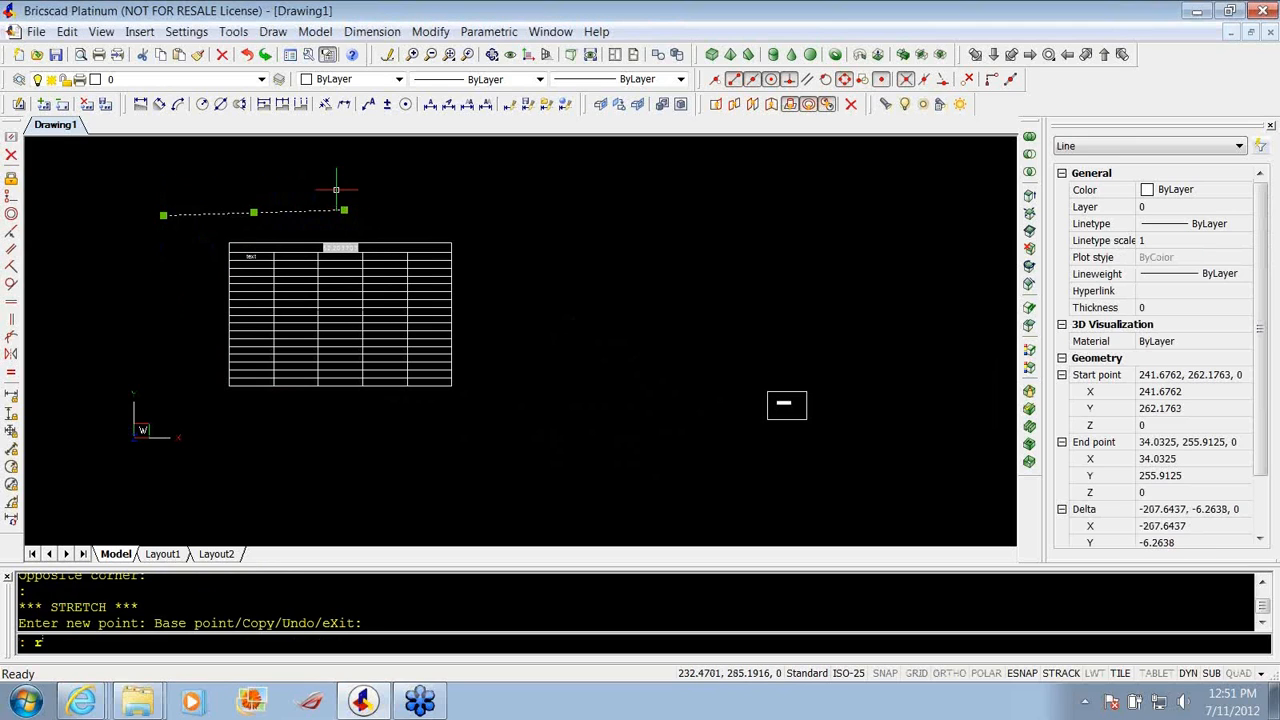
pyautogui.press('Return')
pyautogui.scroll(4, 790, 412)
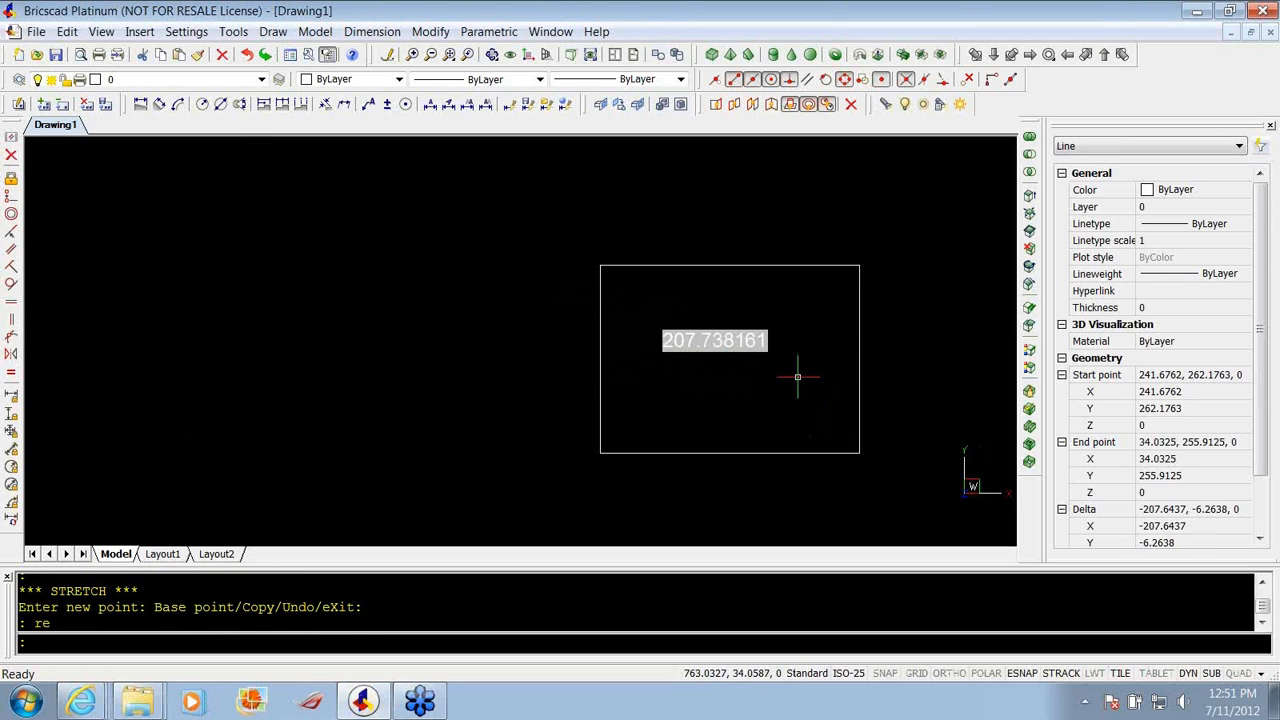
pyautogui.scroll(-4, 792, 372)
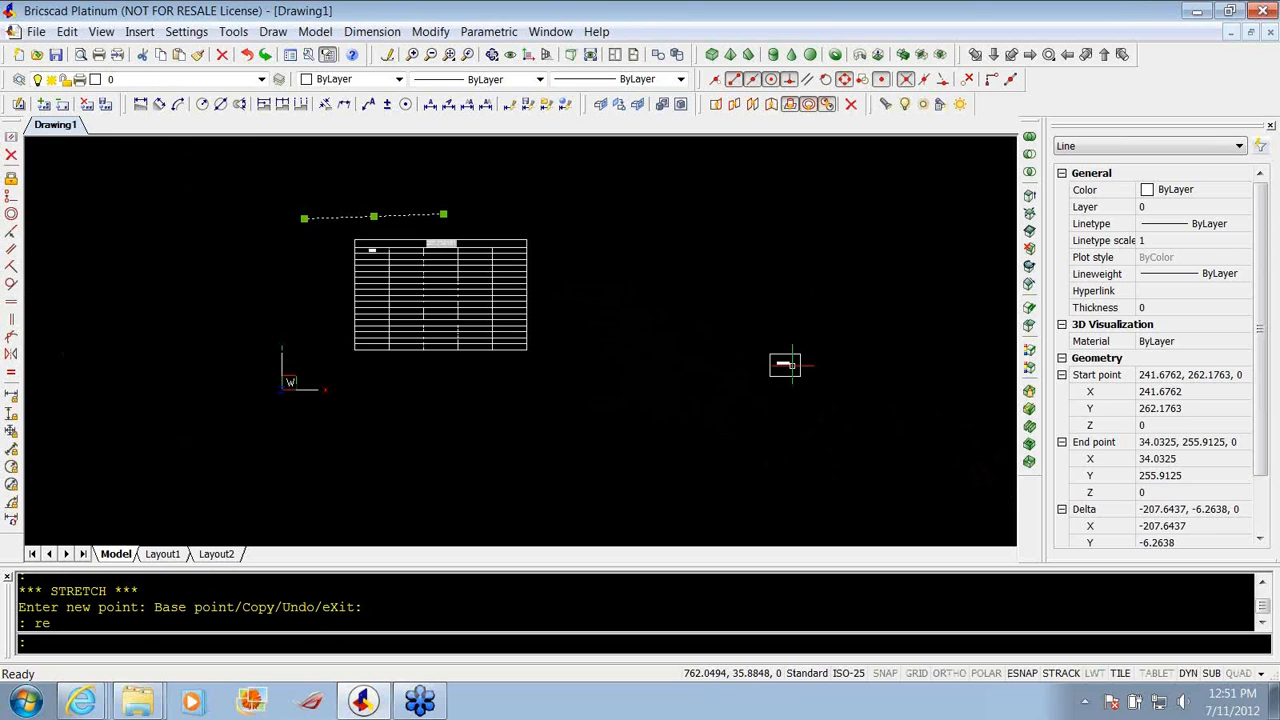
# Erase the line, the rectangle with its attribute, and the table from the drawing.
pyautogui.click(862, 392)
pyautogui.click(764, 327)
pyautogui.press('Delete')
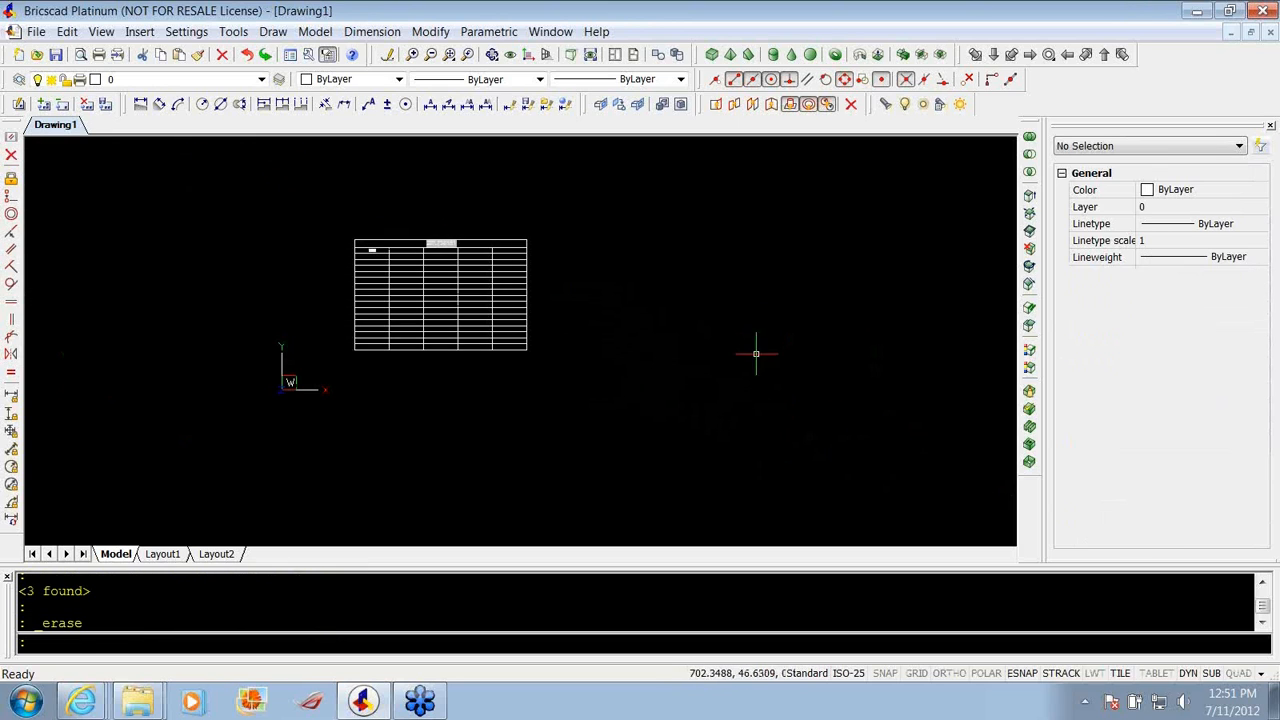
pyautogui.click(603, 395)
pyautogui.click(257, 171)
pyautogui.press('Delete')
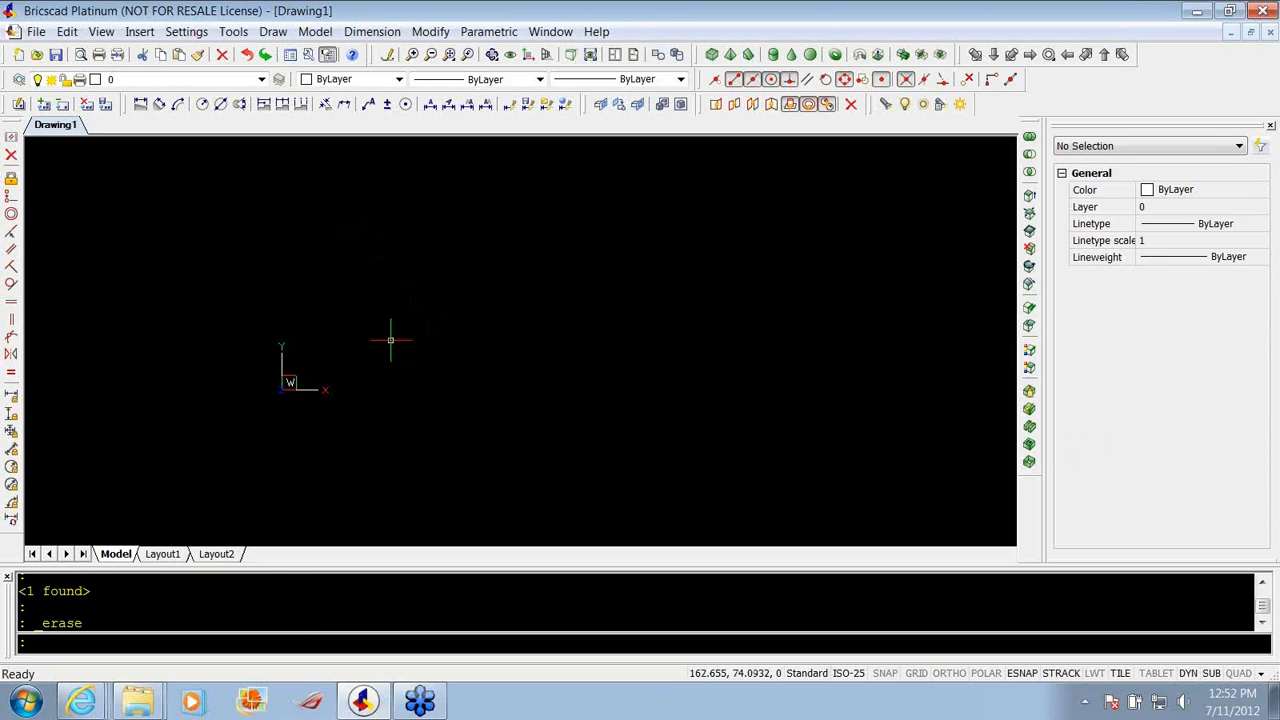
# Draw a rectangle about 277 by 186 units near the origin and leave the repeated rectangle command.
pyautogui.write('rec')
pyautogui.press('Return')
pyautogui.click(581, 409)
pyautogui.click(395, 285)
pyautogui.press('Return')
pyautogui.write('1')
pyautogui.press('Return')
pyautogui.click(581, 409)
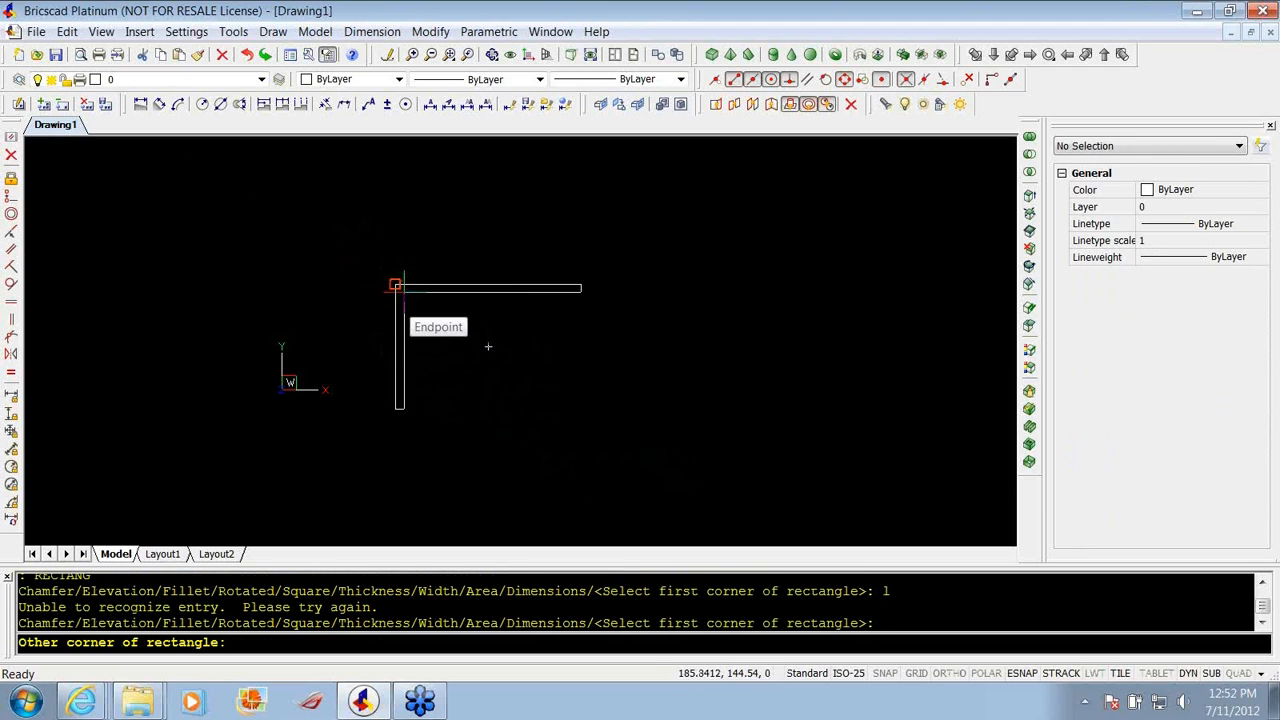
pyautogui.press('Escape')
pyautogui.press('Escape')
# Draw a diagonal line from the rectangle's lower-right corner to its upper-left corner.
pyautogui.write('l')
pyautogui.press('Return')
pyautogui.click(580, 408)
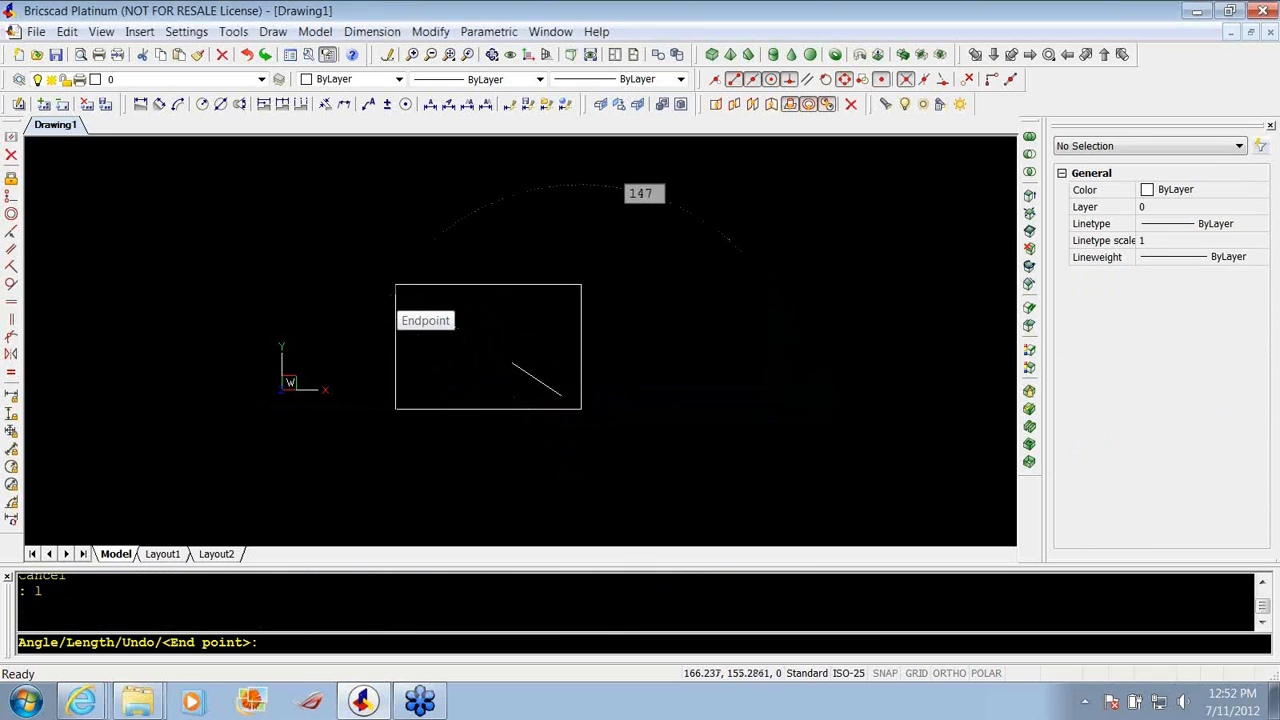
pyautogui.click(396, 285)
pyautogui.press('Return')
# Copy the rectangle and its diagonal to the clipboard and paste them as a block to the right of the original.
pyautogui.click(363, 260)
pyautogui.click(602, 426)
pyautogui.hotkey('ctrl', 'c')
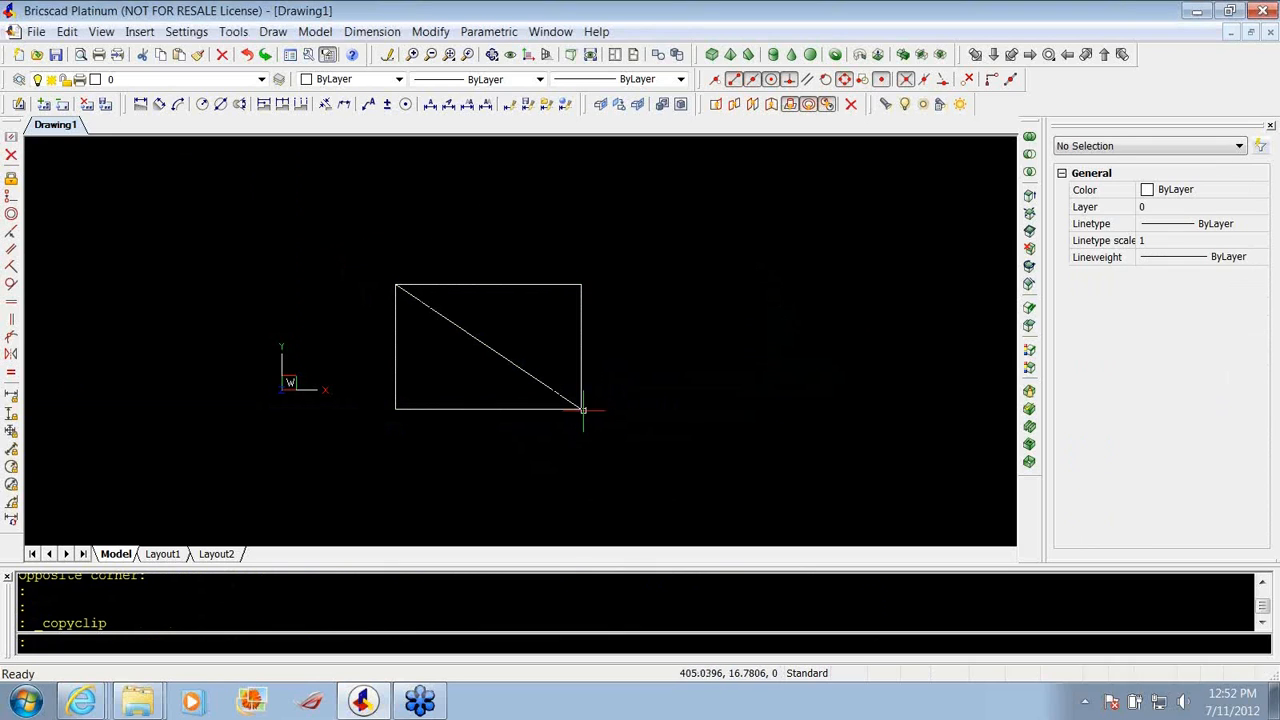
pyautogui.click(72, 33)
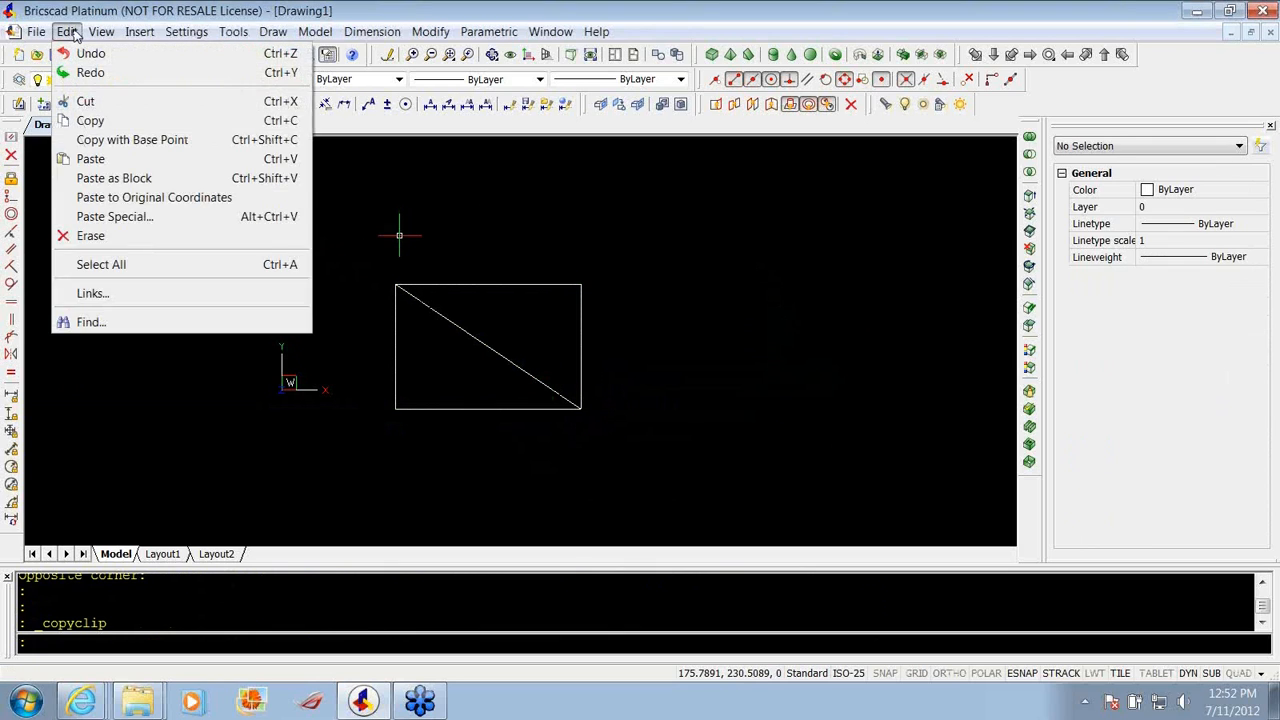
pyautogui.click(110, 175)
pyautogui.scroll(-3, 105, 200)
pyautogui.click(357, 300)
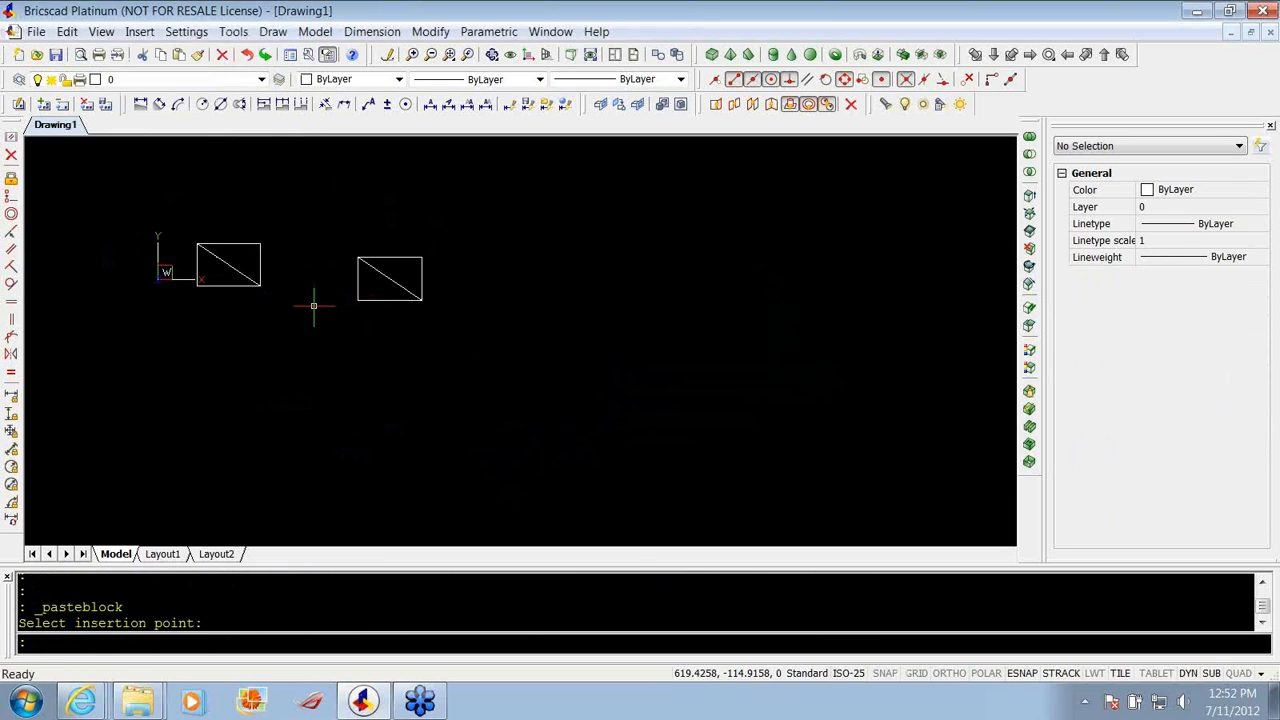
# Erase the original rectangle and diagonal, keeping only the pasted block.
pyautogui.click(264, 288)
pyautogui.click(285, 314)
pyautogui.click(305, 333)
pyautogui.click(137, 222)
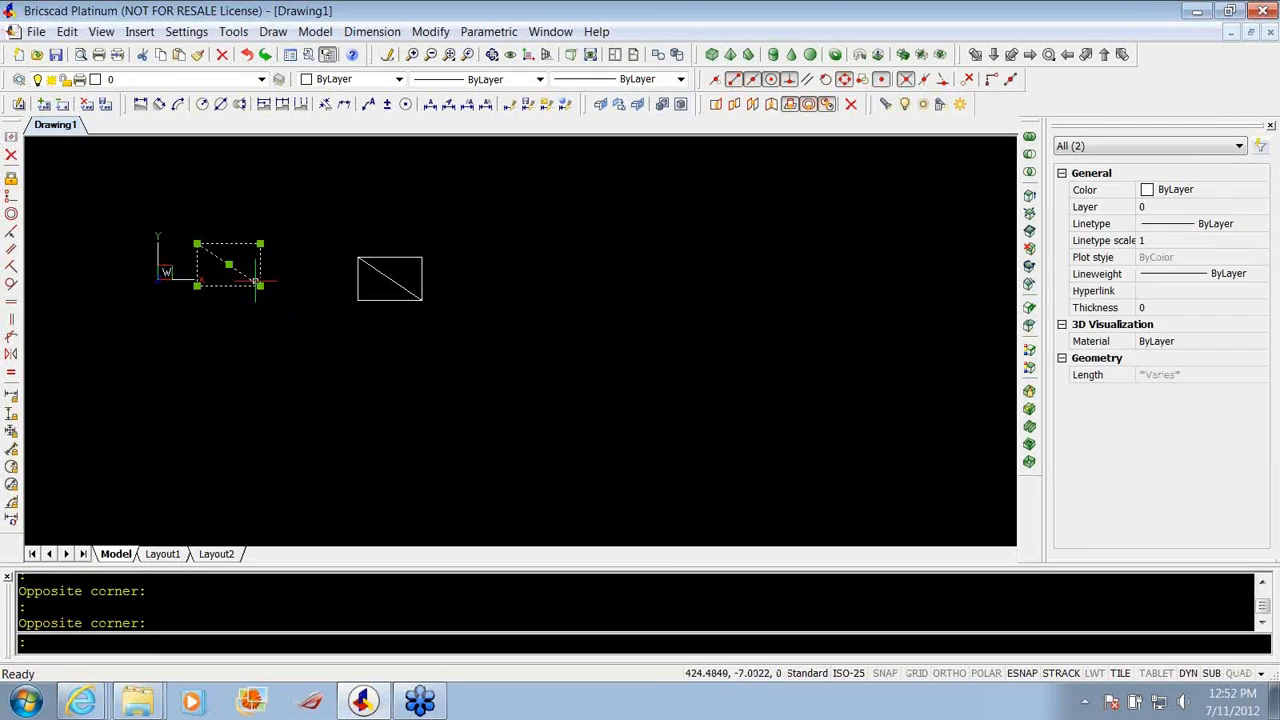
pyautogui.press('Delete')
# Open the pasted block for in-place reference editing with nested entities selected automatically.
pyautogui.scroll(4, 418, 297)
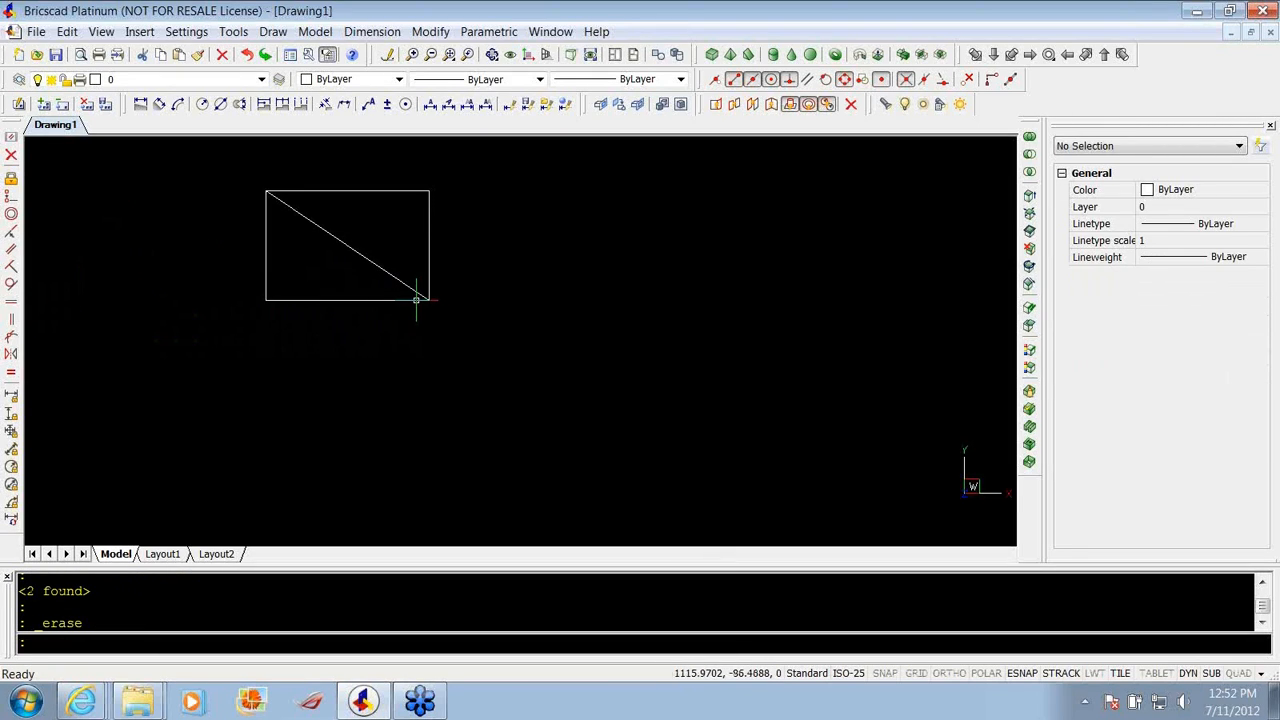
pyautogui.doubleClick(357, 253)
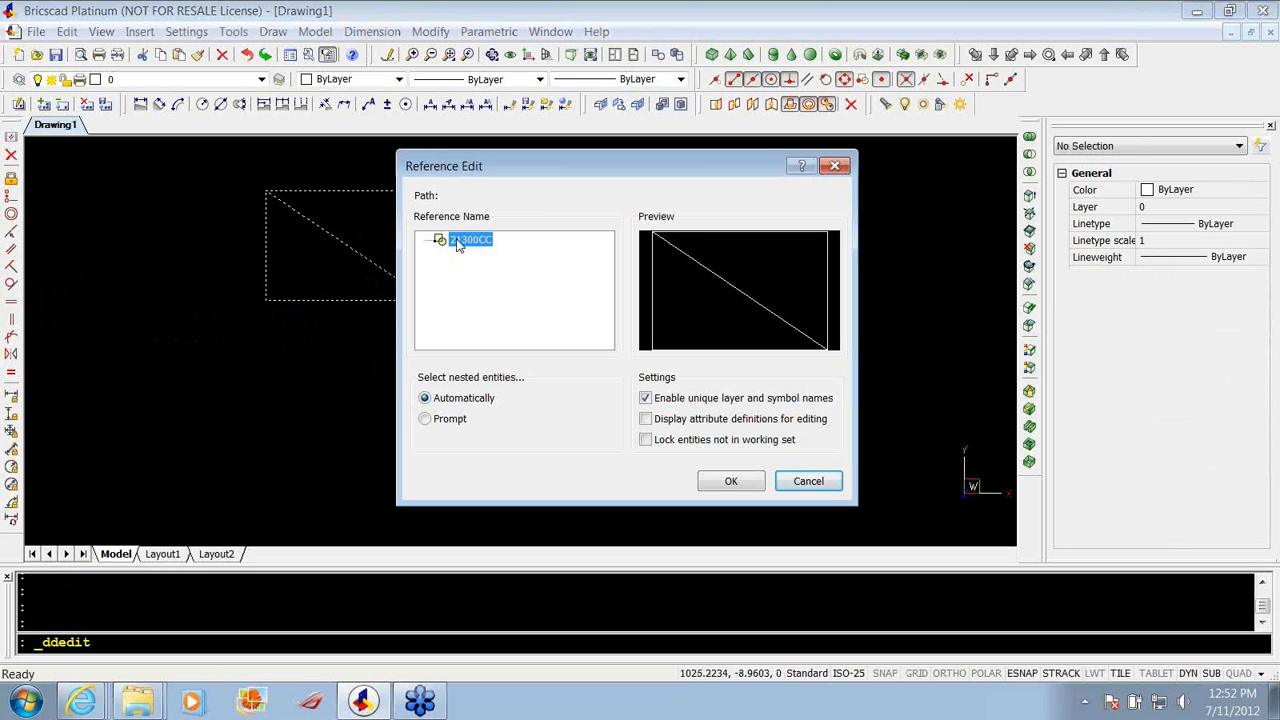
pyautogui.click(733, 481)
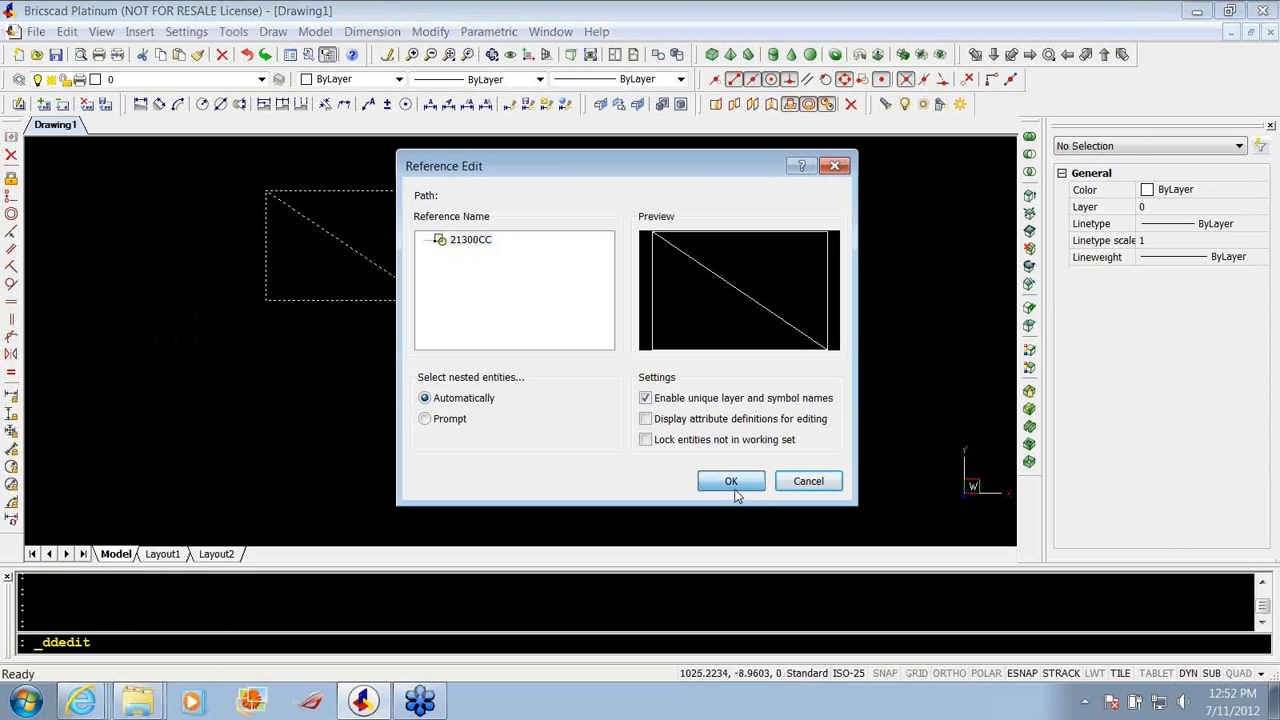
pyautogui.scroll(-2, 737, 449)
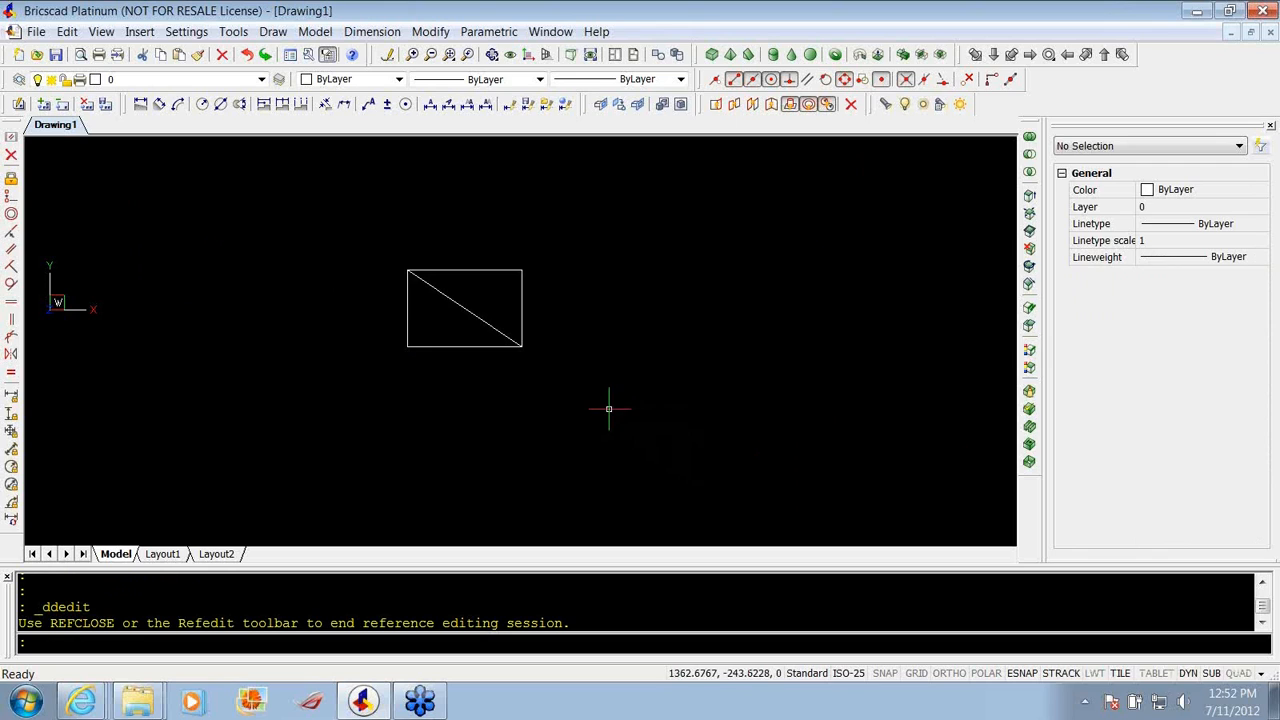
# Shorten the block's diagonal by stretching its lower-right end to the line's midpoint, and save the reference edit.
pyautogui.scroll(2, 489, 320)
pyautogui.click(480, 314)
pyautogui.click(455, 322)
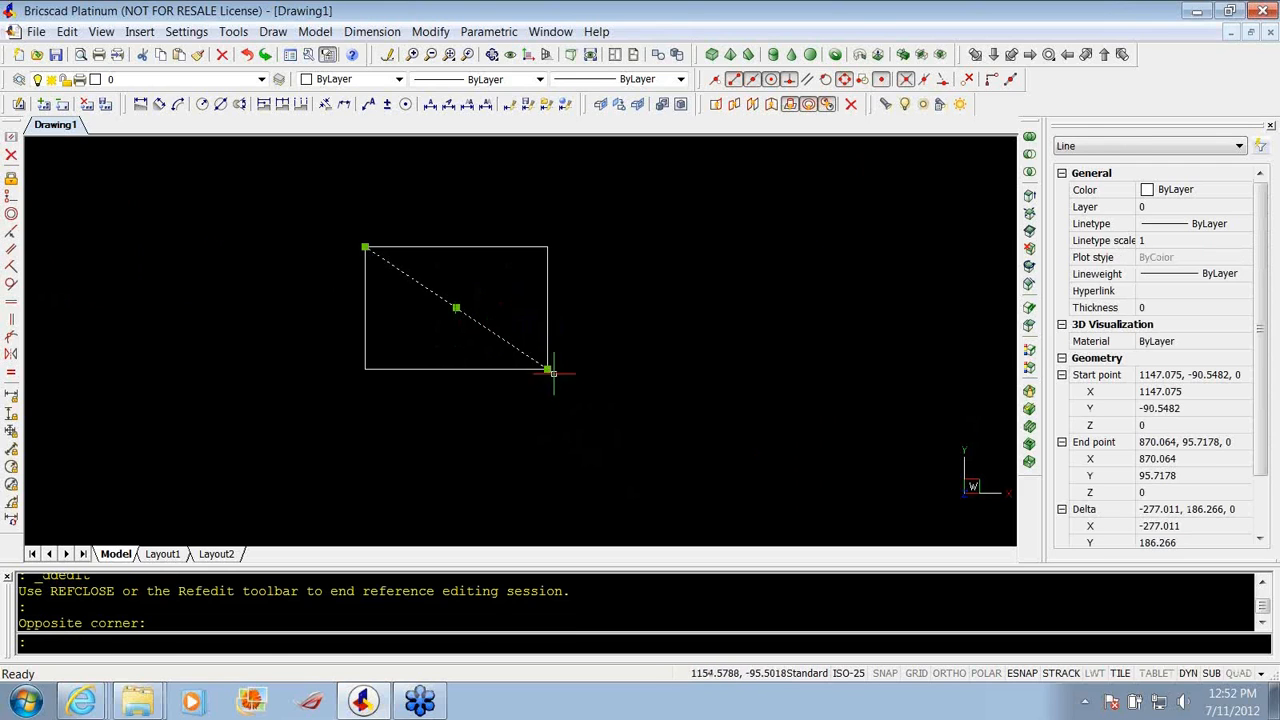
pyautogui.click(547, 369)
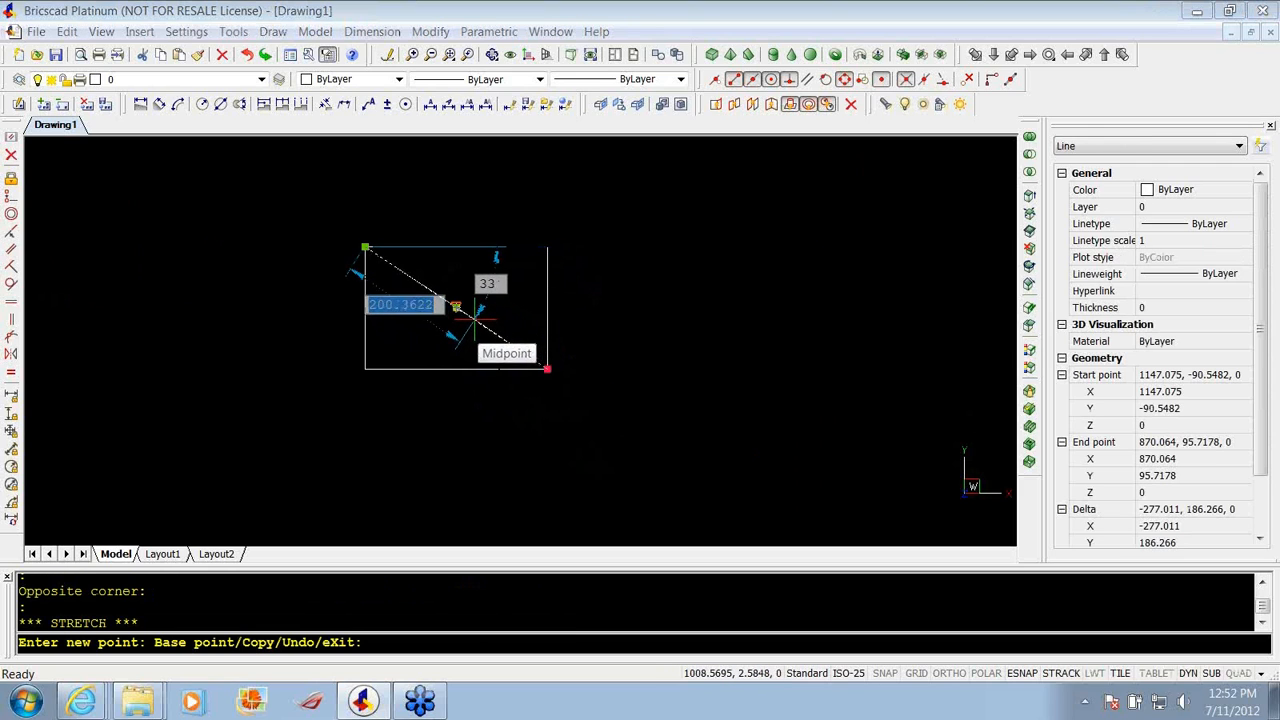
pyautogui.click(485, 325)
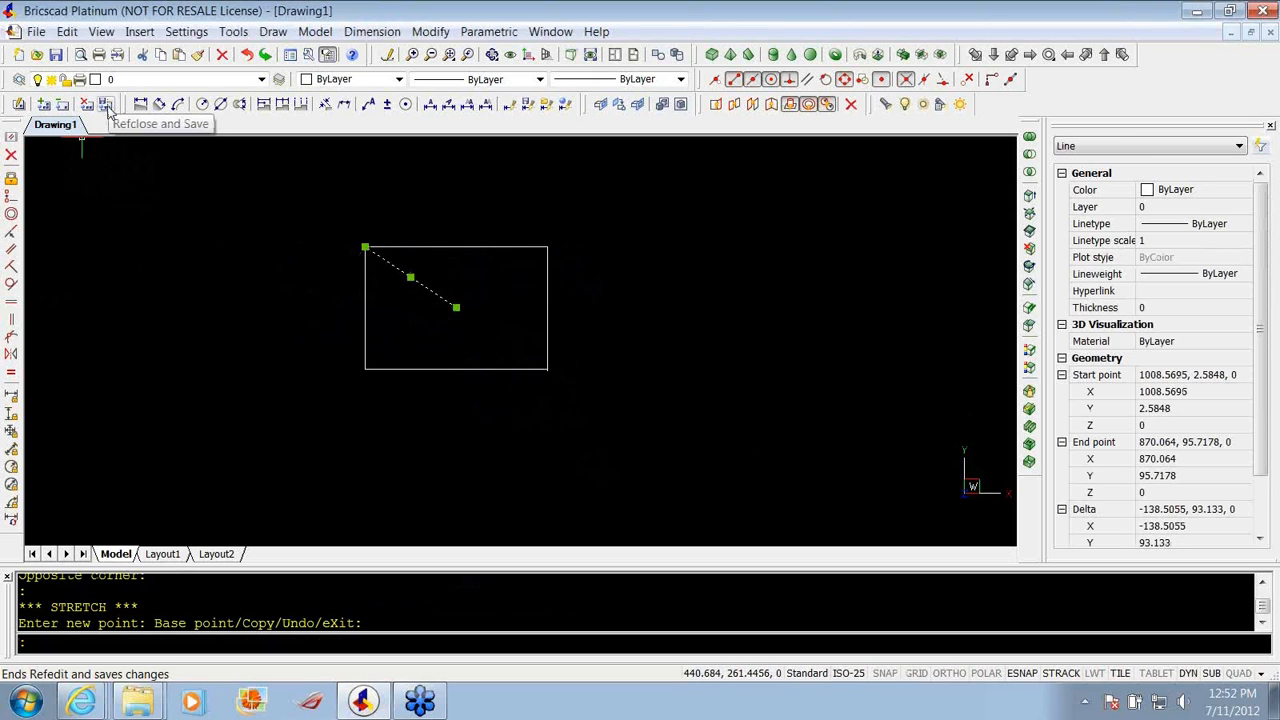
pyautogui.click(106, 106)
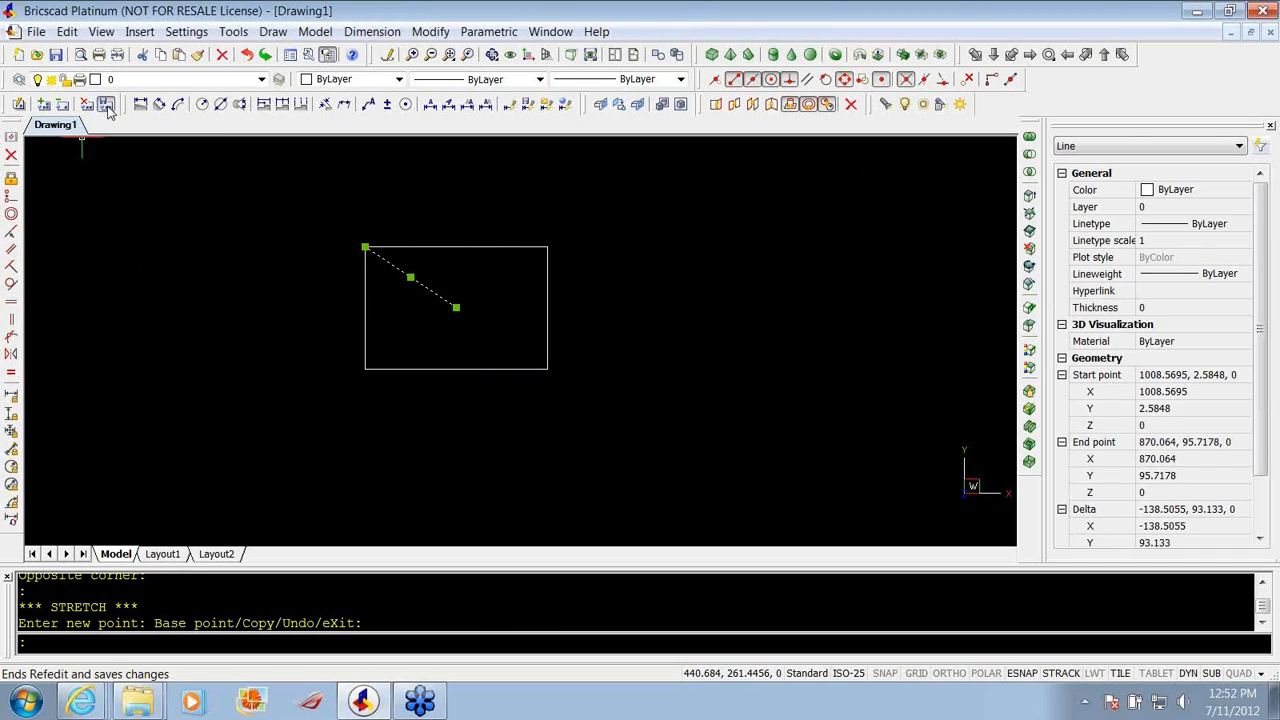
pyautogui.press('Escape')
pyautogui.press('Escape')
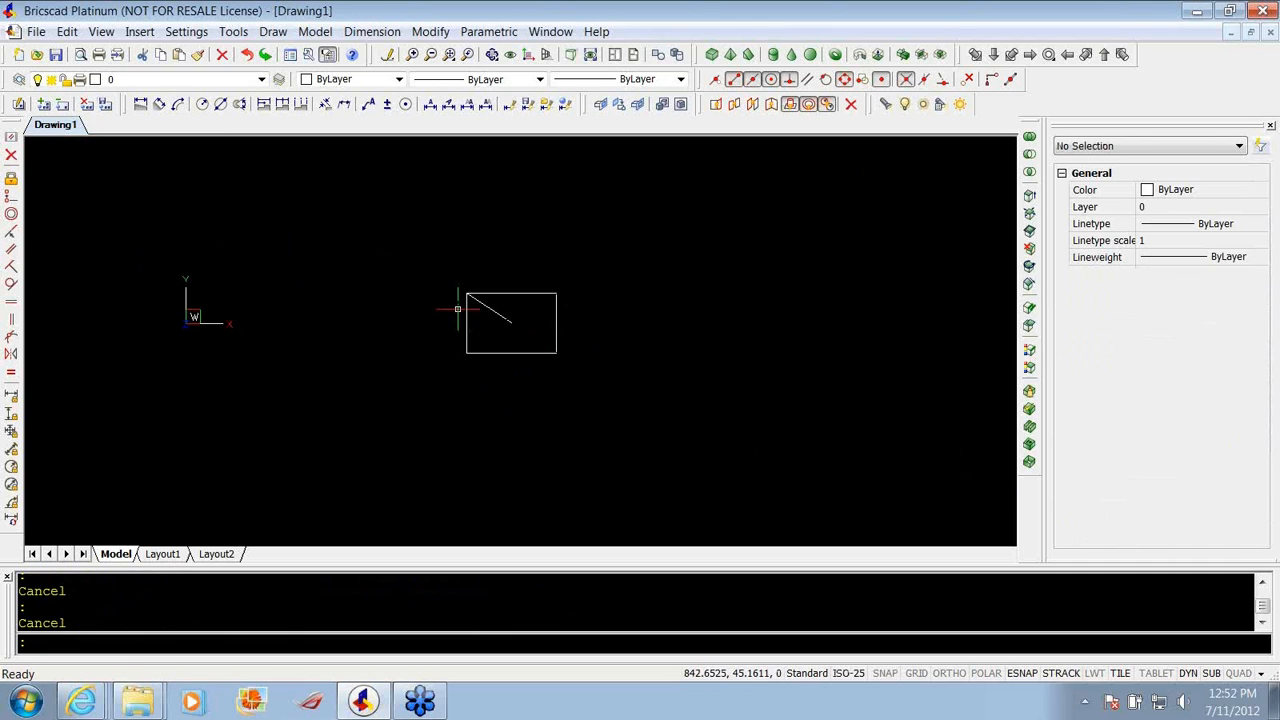
# Insert two more instances of the block, one above right and one below right of the existing one.
pyautogui.write('i')
pyautogui.press('Return')
pyautogui.press('Return')
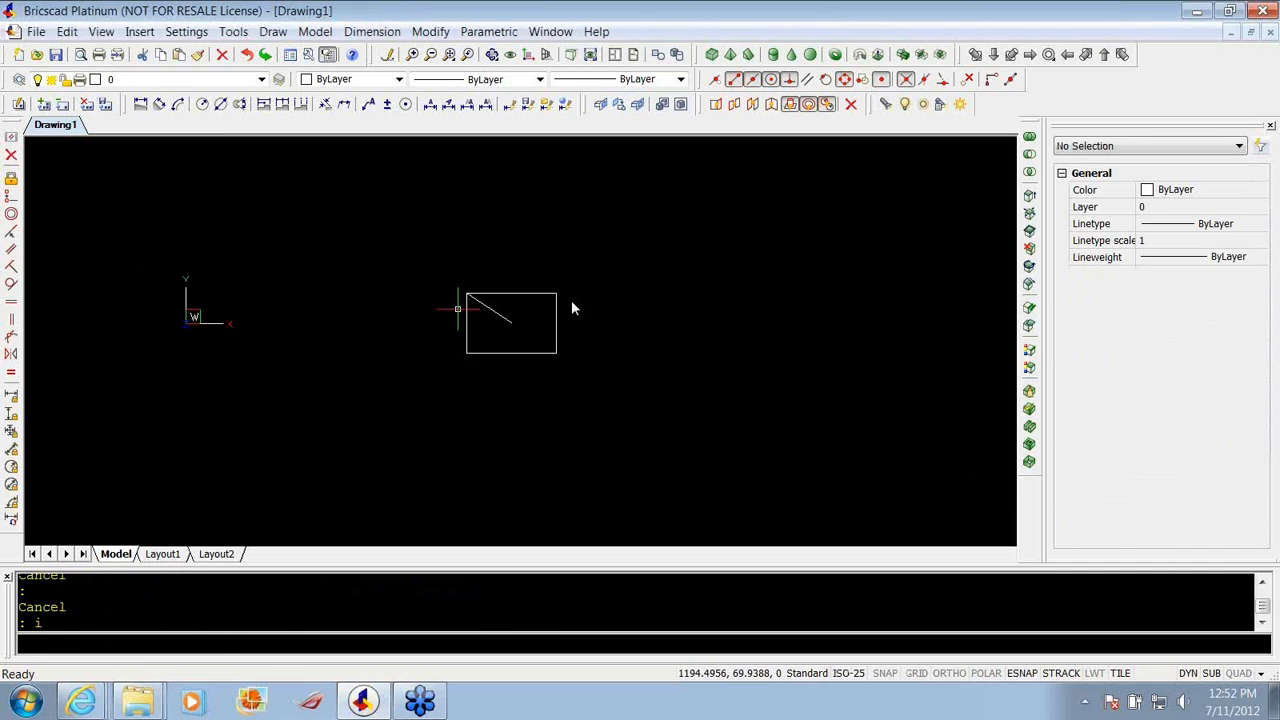
pyautogui.click(586, 236)
pyautogui.press('Return')
pyautogui.press('Return')
pyautogui.click(646, 370)
# Edit the original block instance in place, stretching its diagonal to the rectangle's lower-right corner, and save the reference changes.
pyautogui.scroll(2, 509, 320)
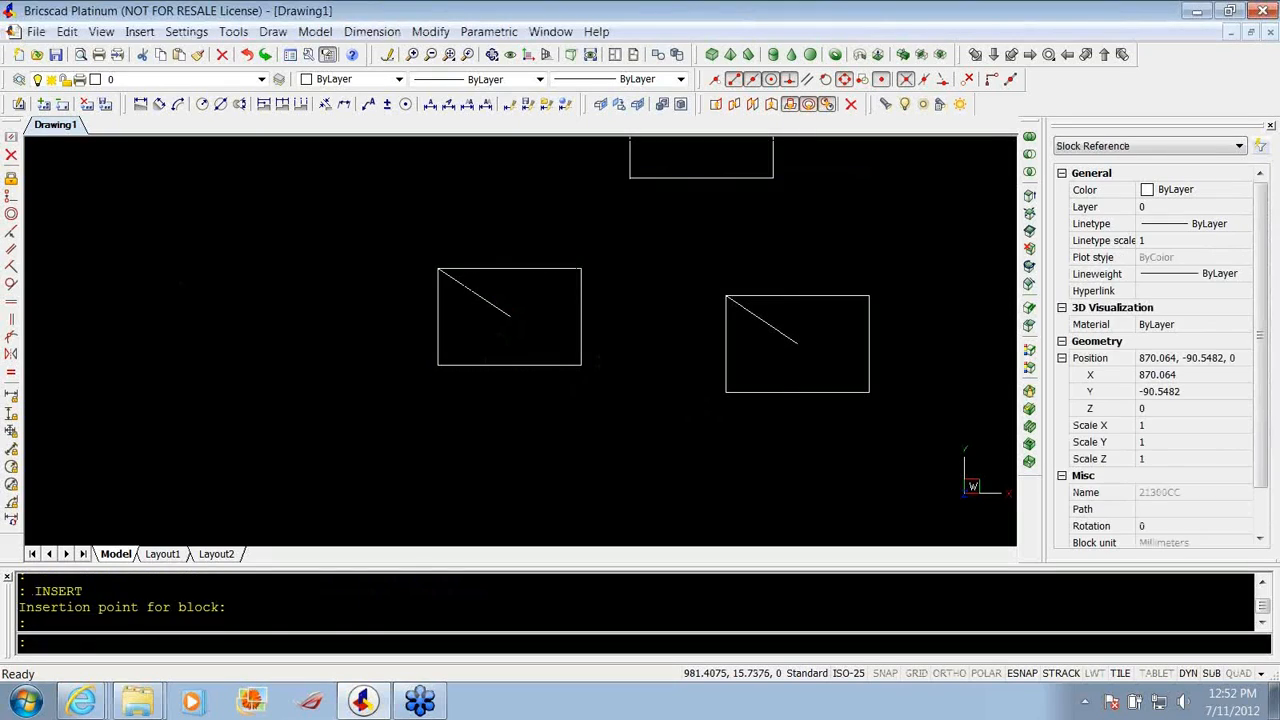
pyautogui.doubleClick(505, 335)
pyautogui.click(724, 481)
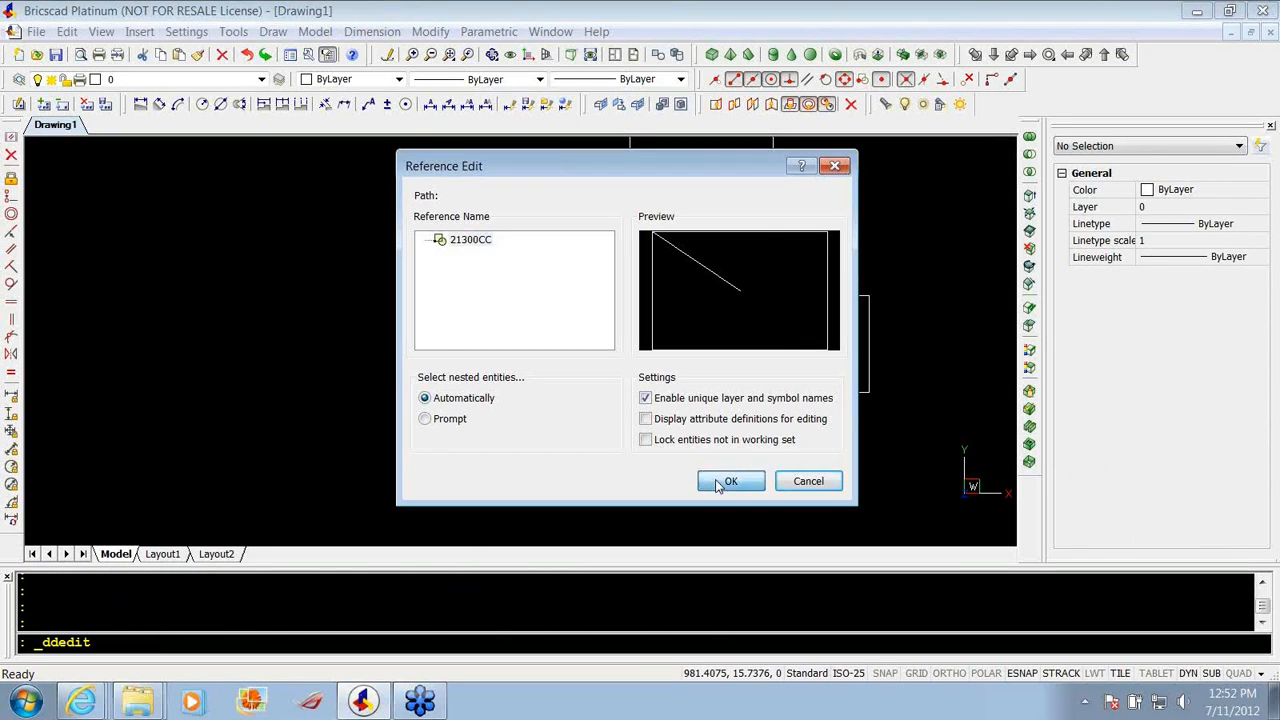
pyautogui.click(548, 338)
pyautogui.click(497, 310)
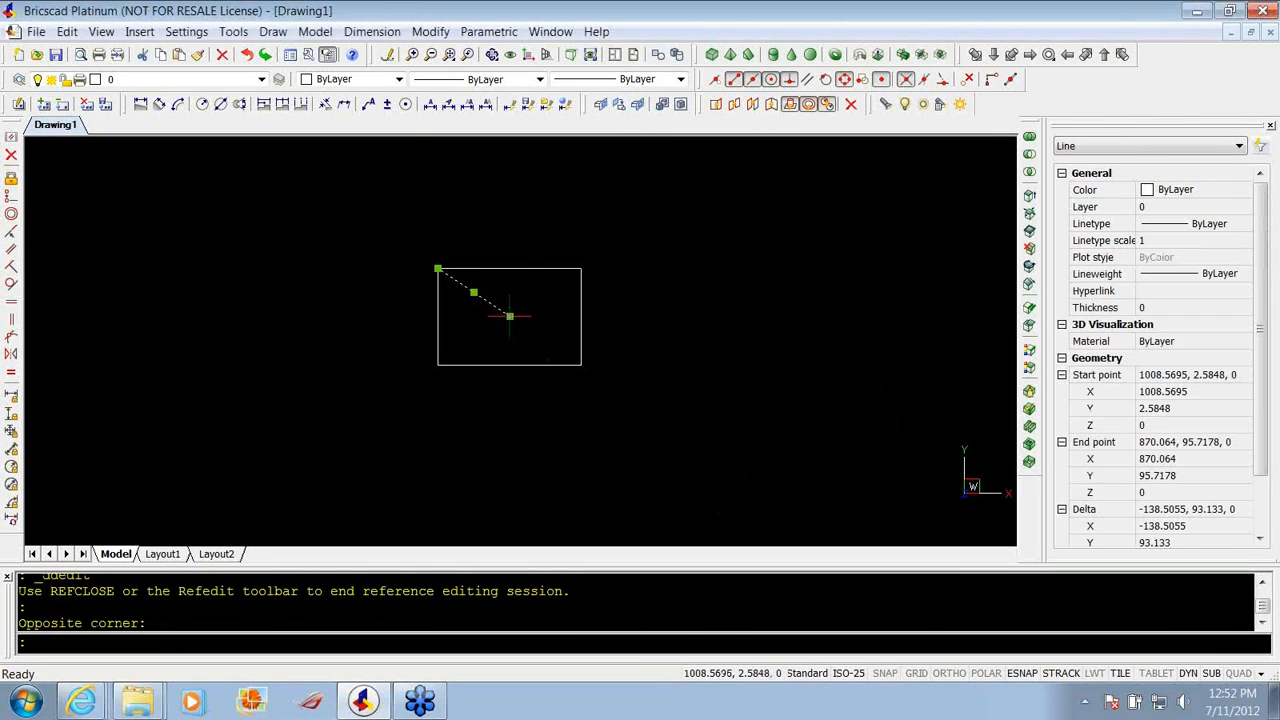
pyautogui.click(509, 316)
pyautogui.click(580, 365)
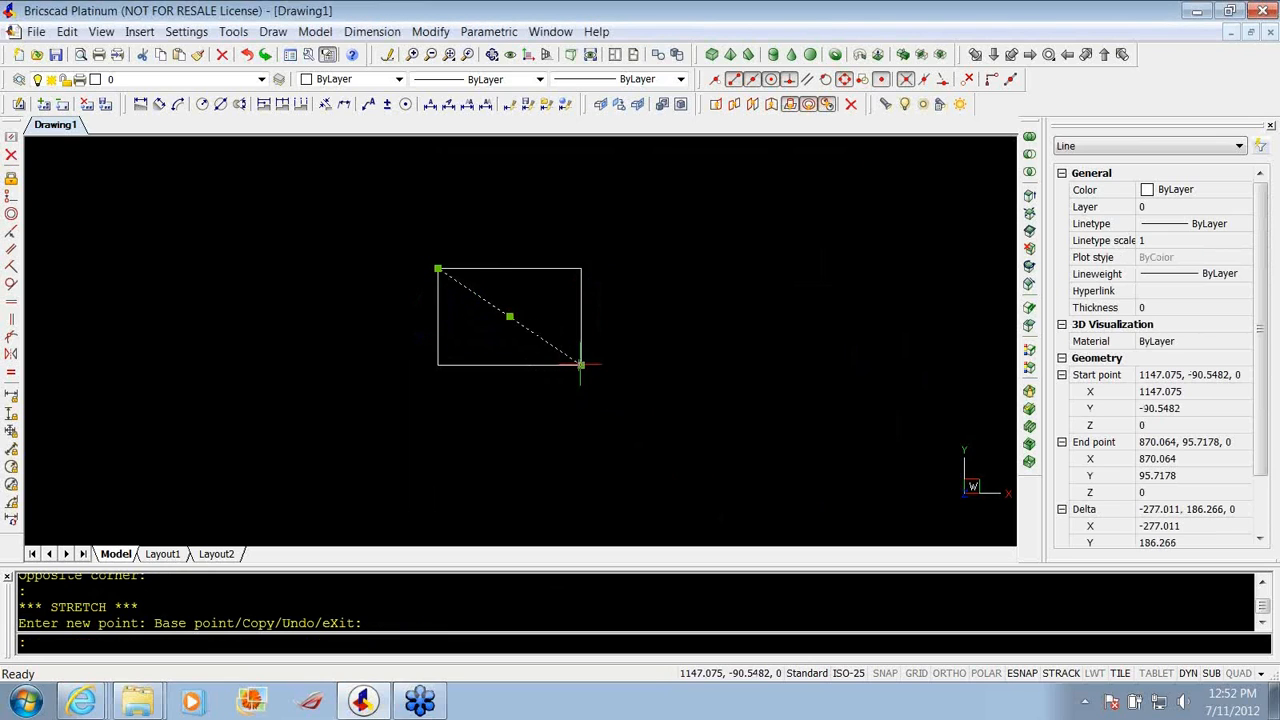
pyautogui.click(108, 105)
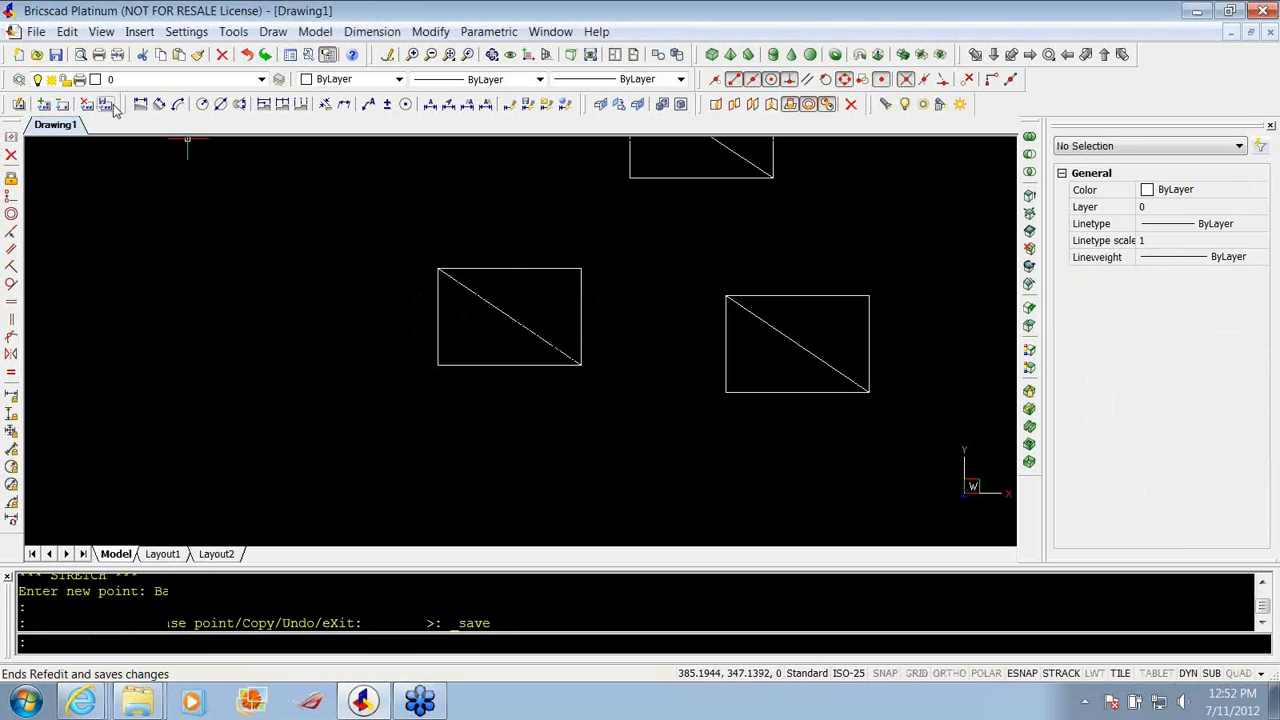
# Examine the three block instances to compare their diagonals after the saved block edit.
pyautogui.scroll(-4, 349, 286)
pyautogui.scroll(2, 543, 357)
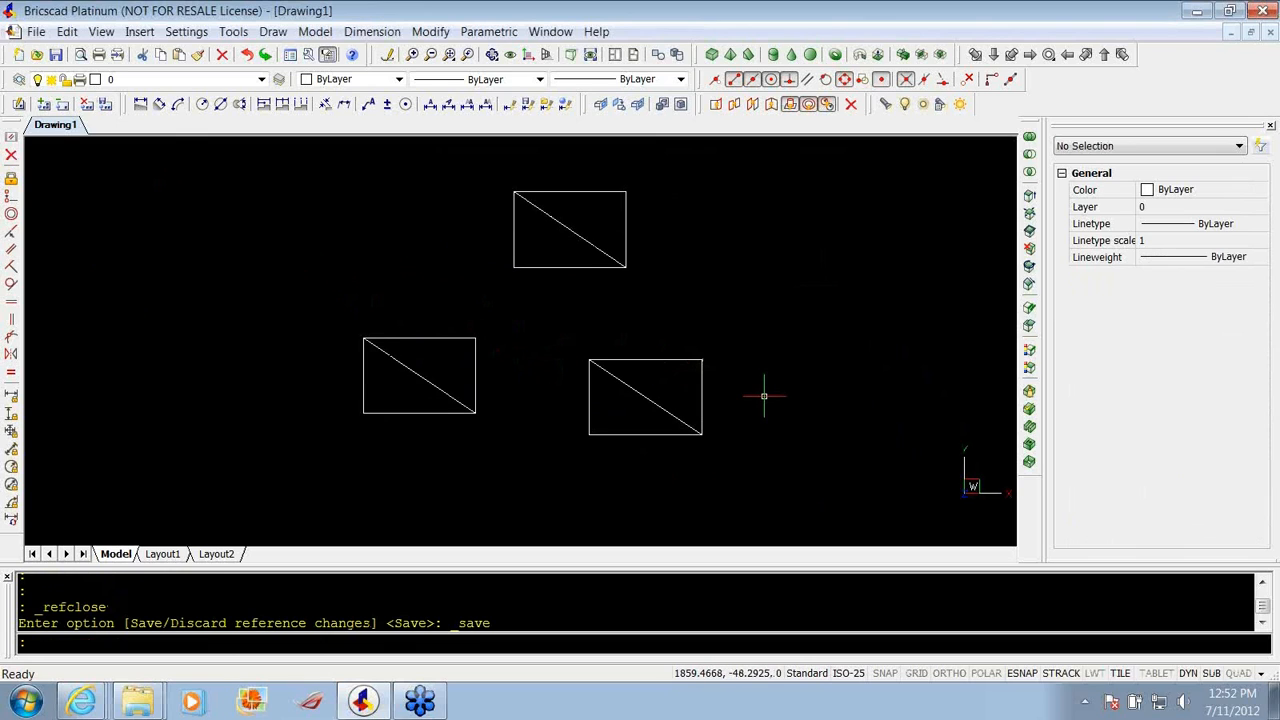
pyautogui.scroll(3, 686, 391)
pyautogui.scroll(-3, 527, 300)
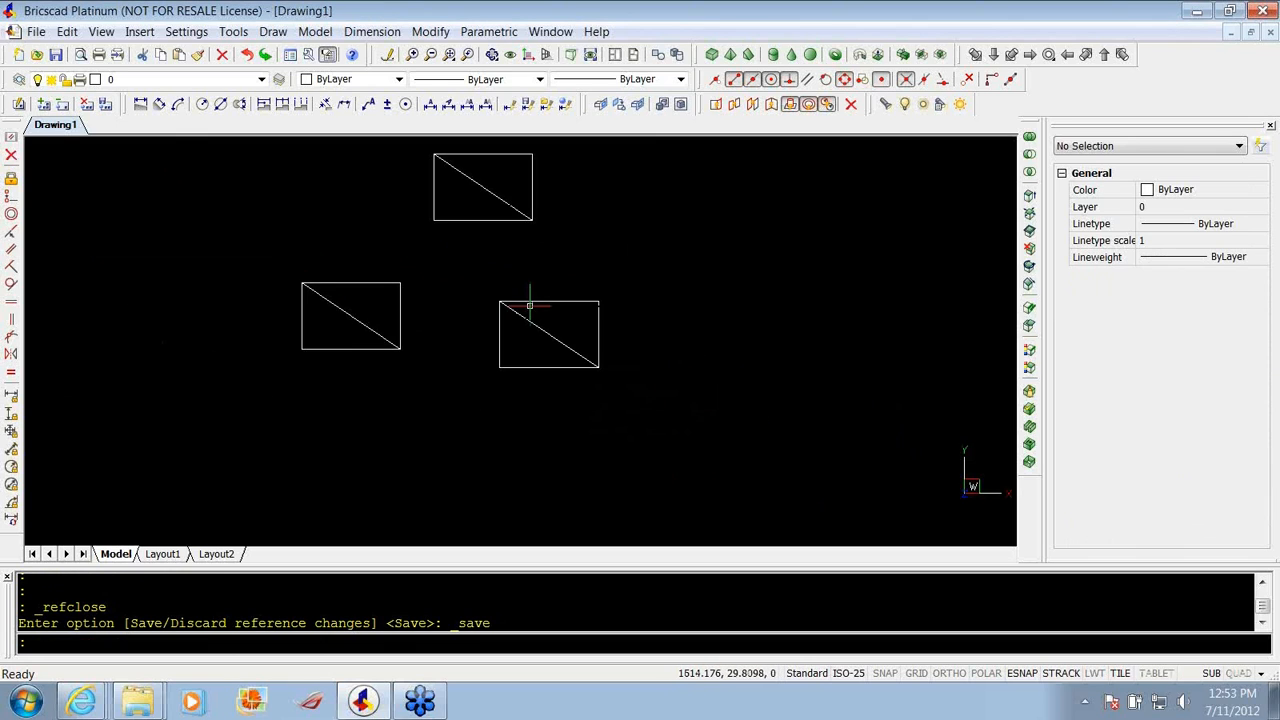
pyautogui.moveTo(546, 320); pyautogui.dragTo(549, 346, button='middle')
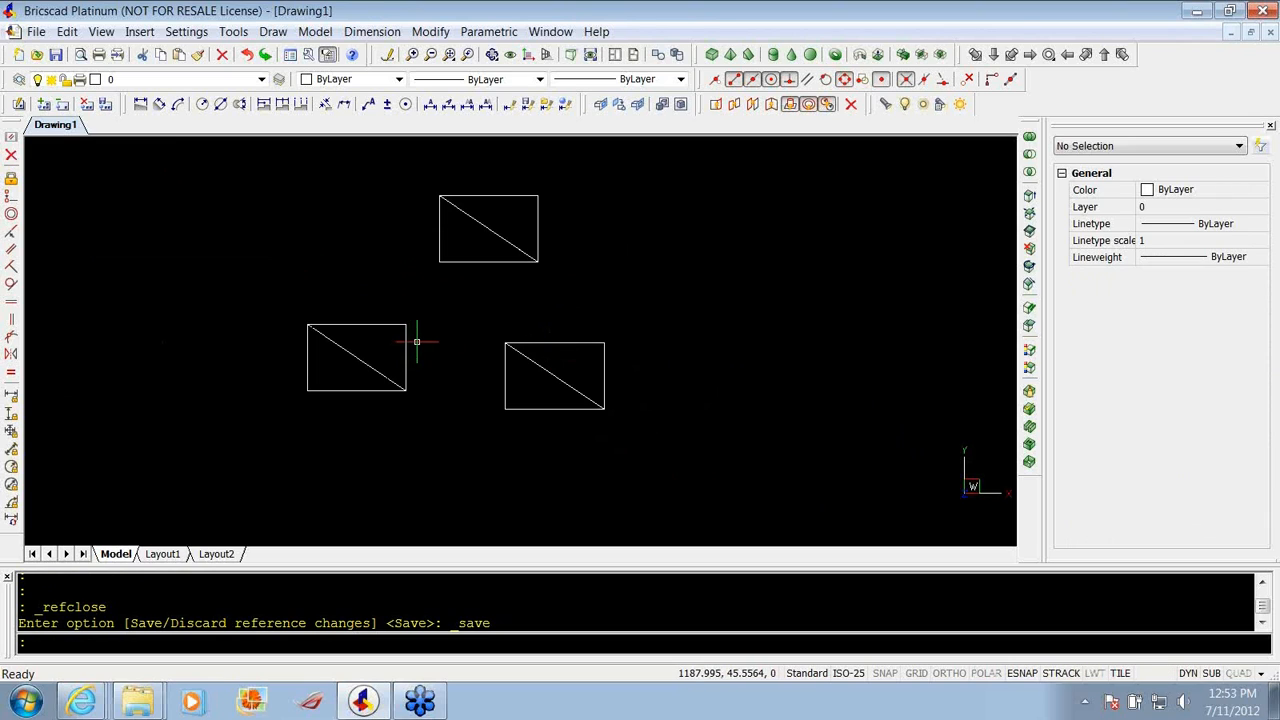
pyautogui.scroll(-2, 594, 364)
pyautogui.moveTo(596, 366); pyautogui.dragTo(572, 356, button='middle')
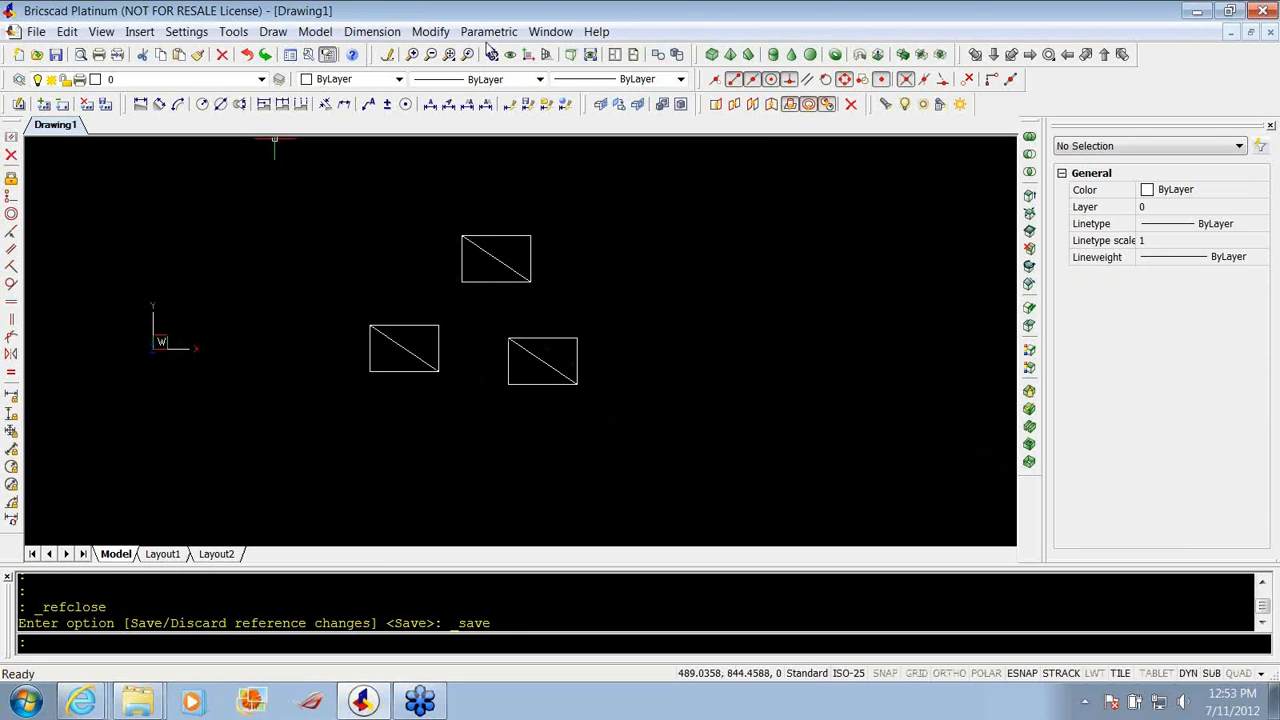
pyautogui.click(37, 32)
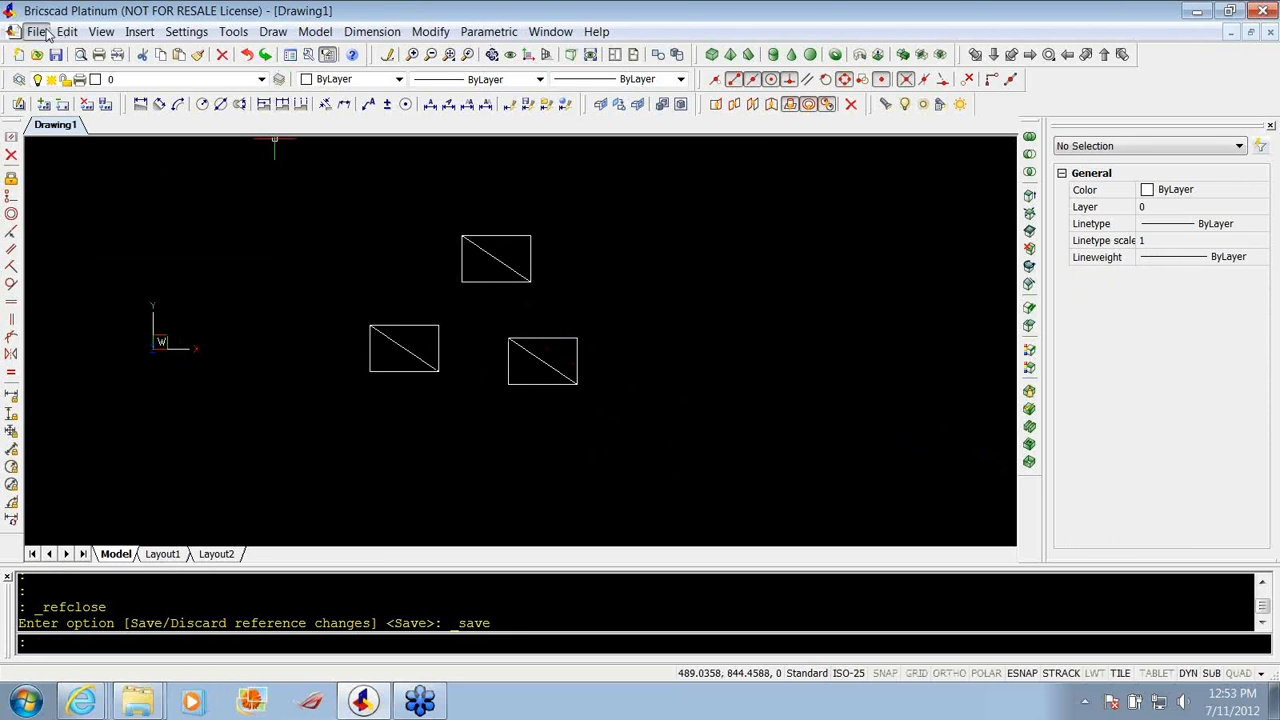
pyautogui.click(434, 19)
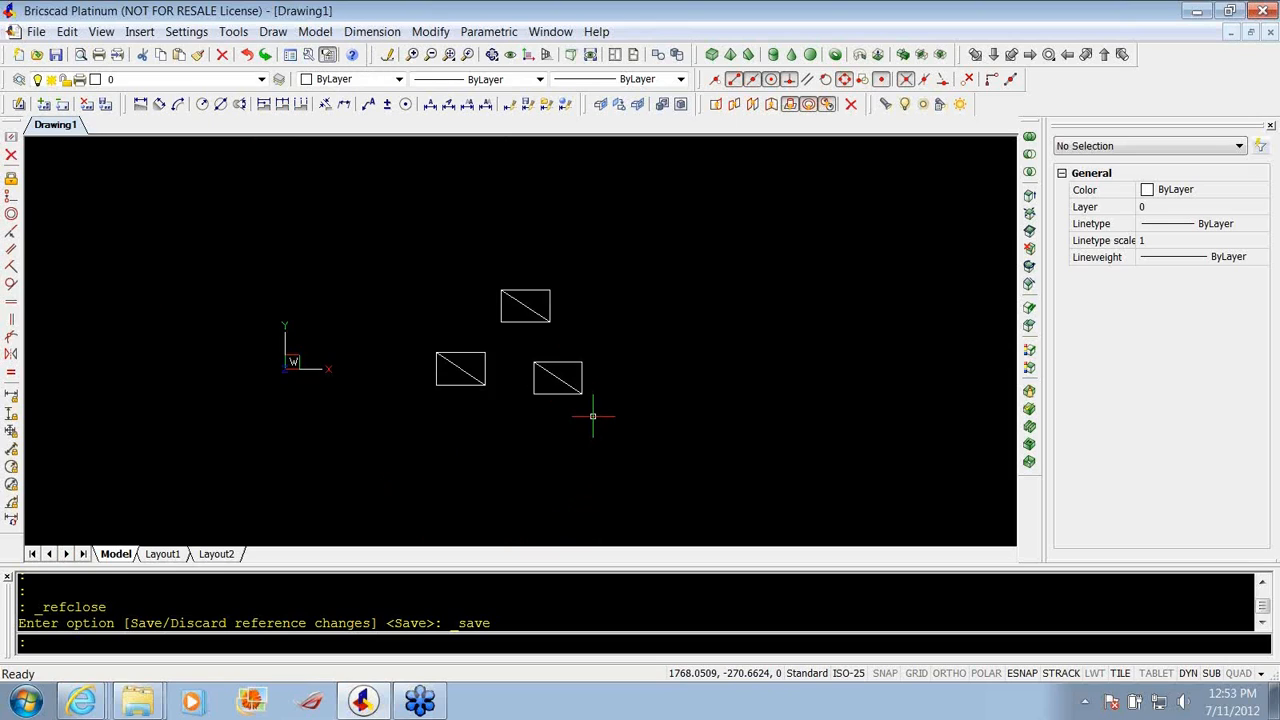
pyautogui.scroll(3, 568, 380)
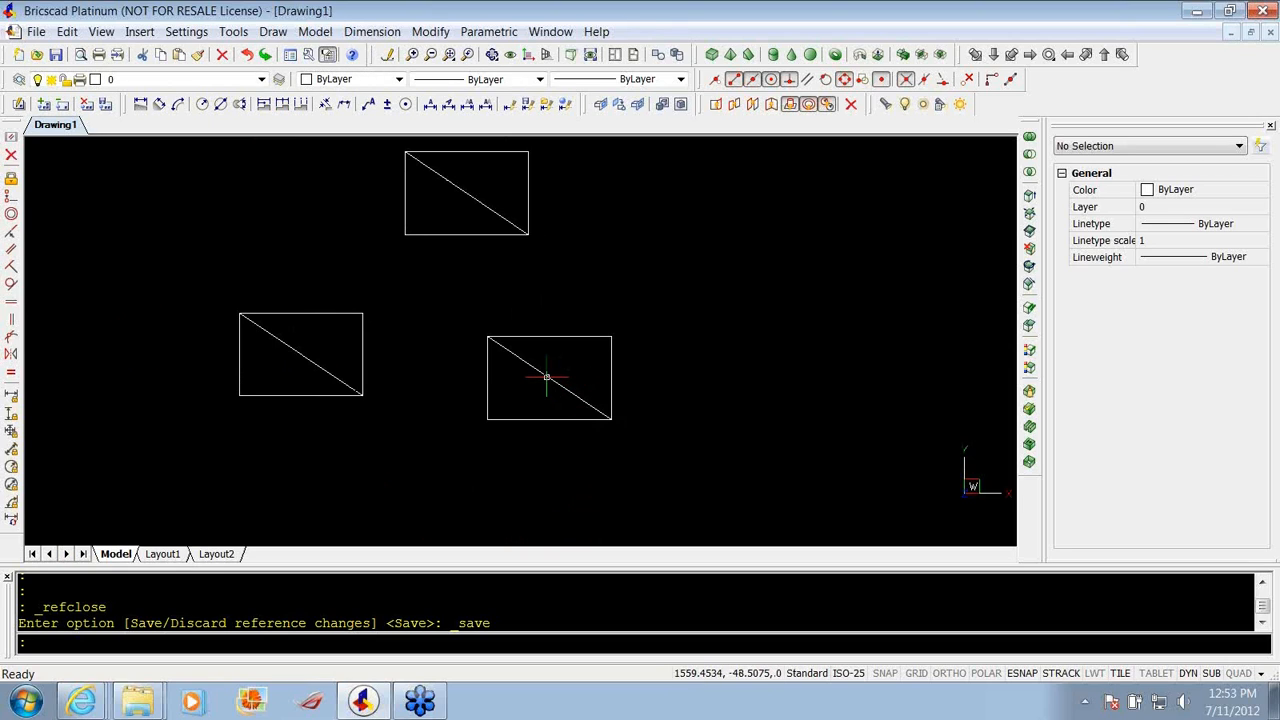
pyautogui.click(547, 377)
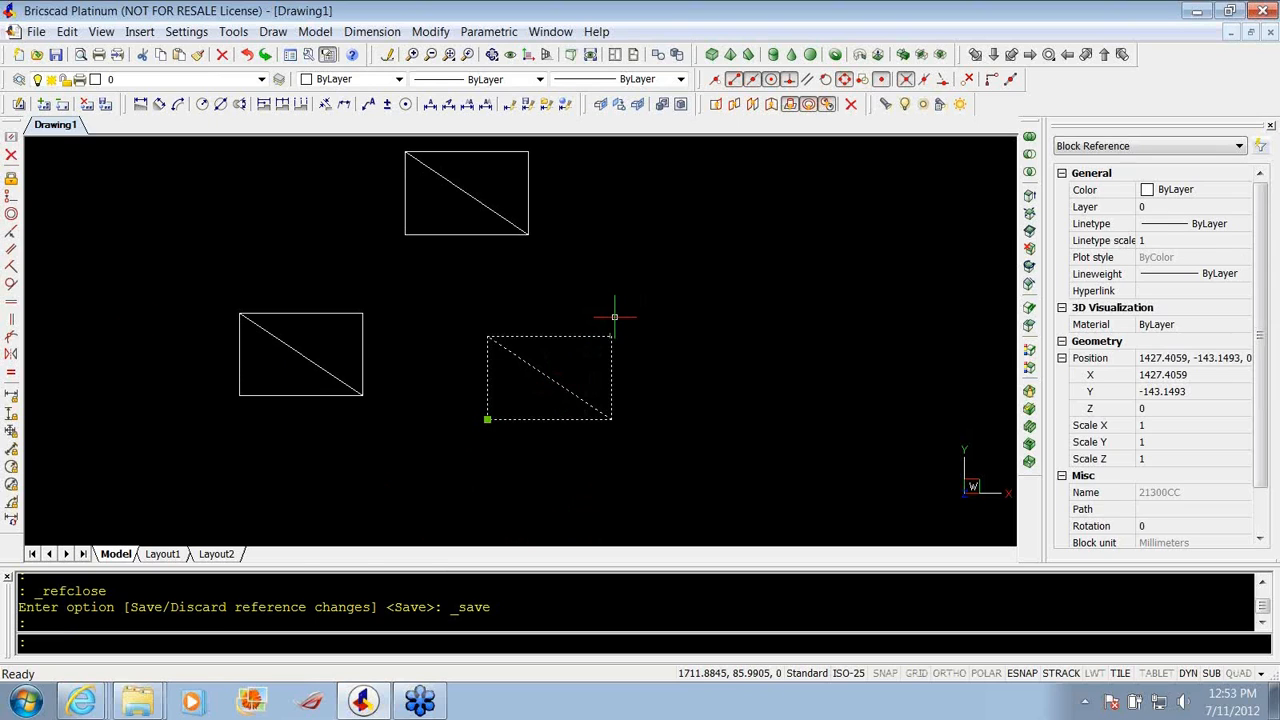
pyautogui.press('Escape')
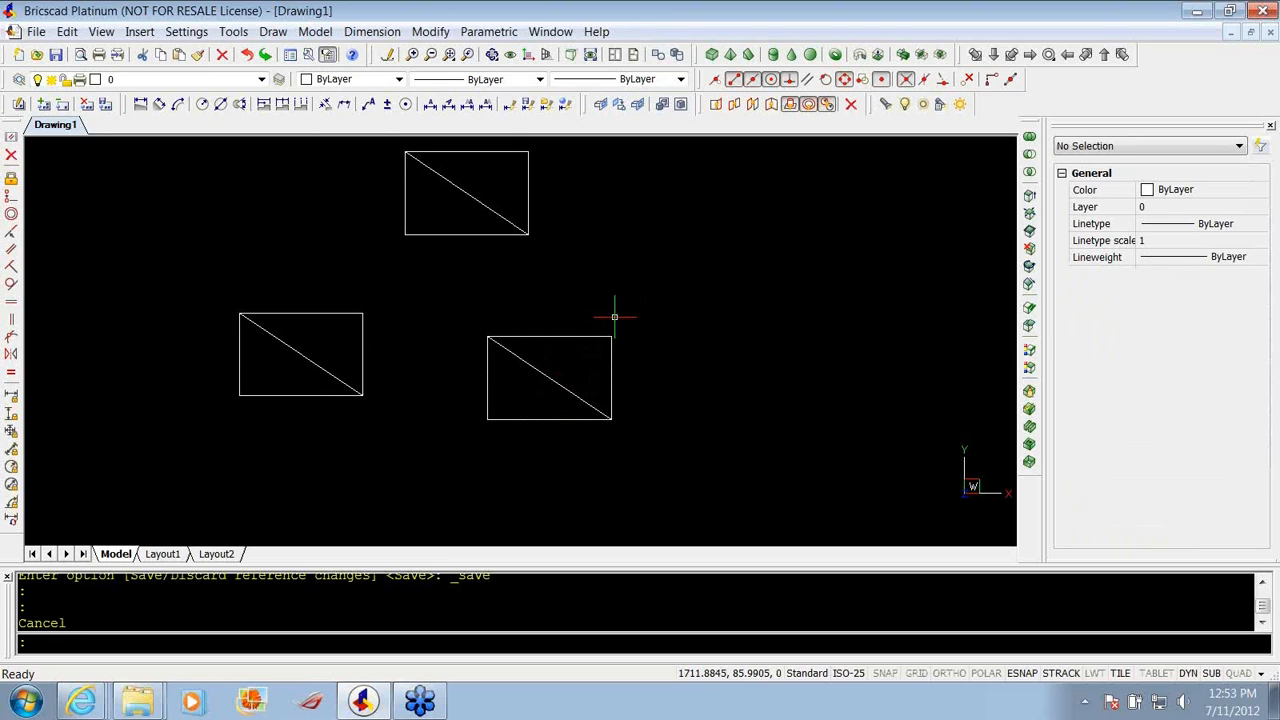
pyautogui.click(36, 32)
pyautogui.moveTo(200, 112)
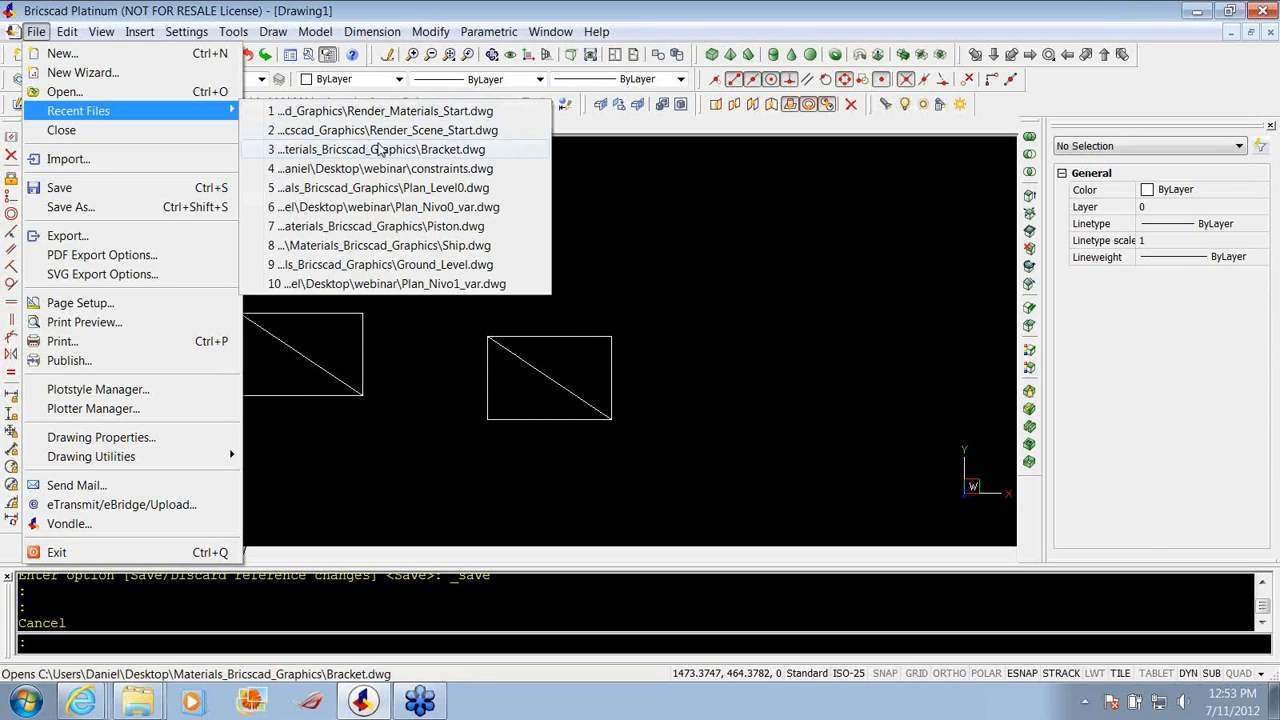
pyautogui.click(817, 263)
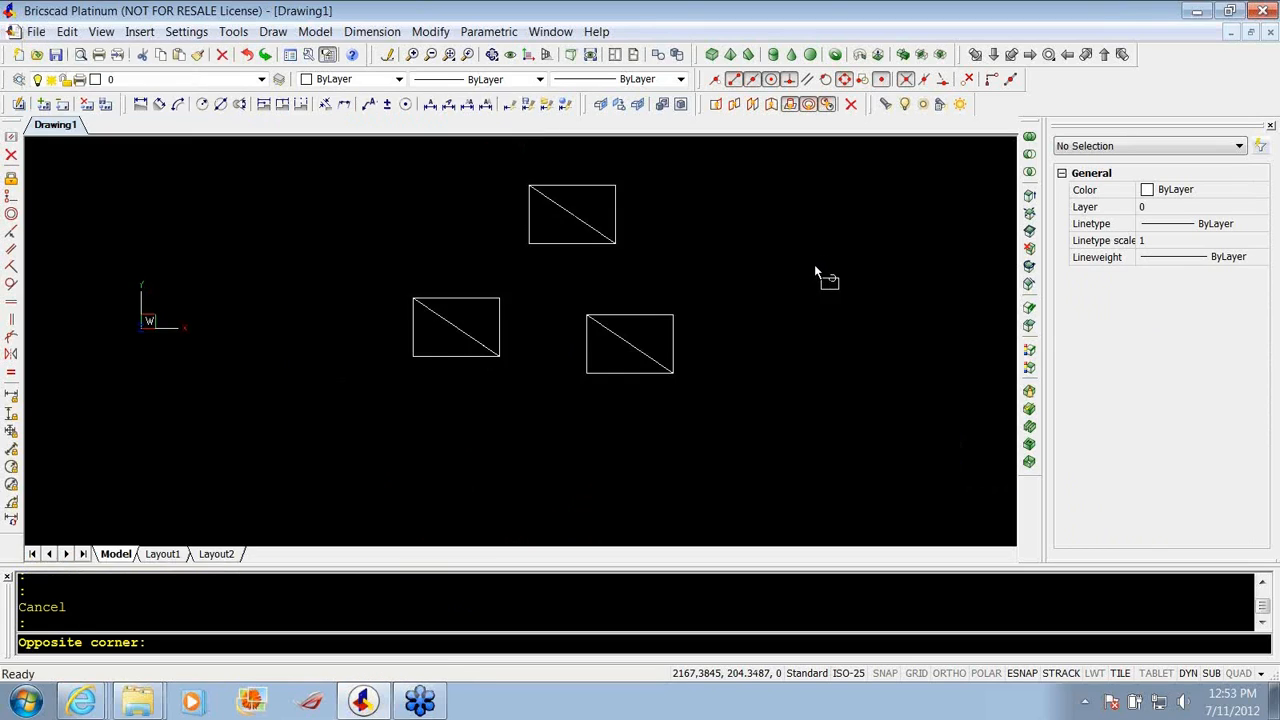
pyautogui.scroll(-2, 774, 346)
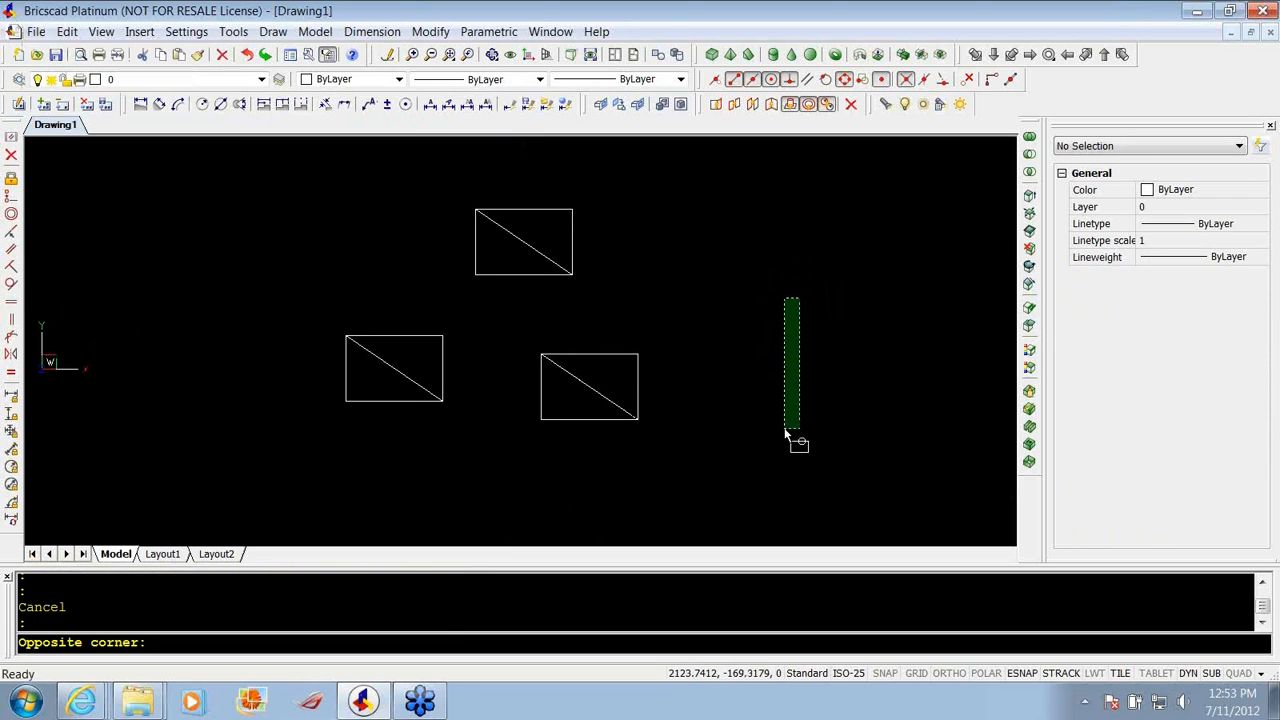
pyautogui.click(782, 432)
pyautogui.click(748, 467)
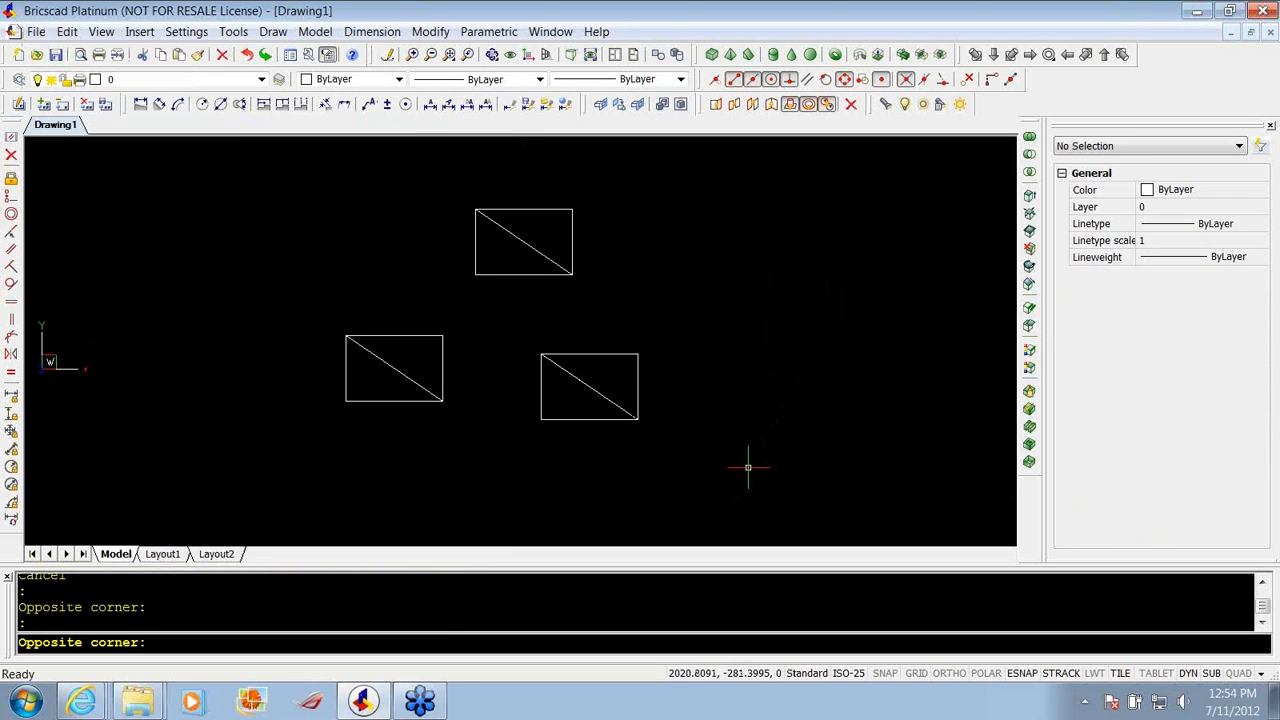
pyautogui.click(682, 424)
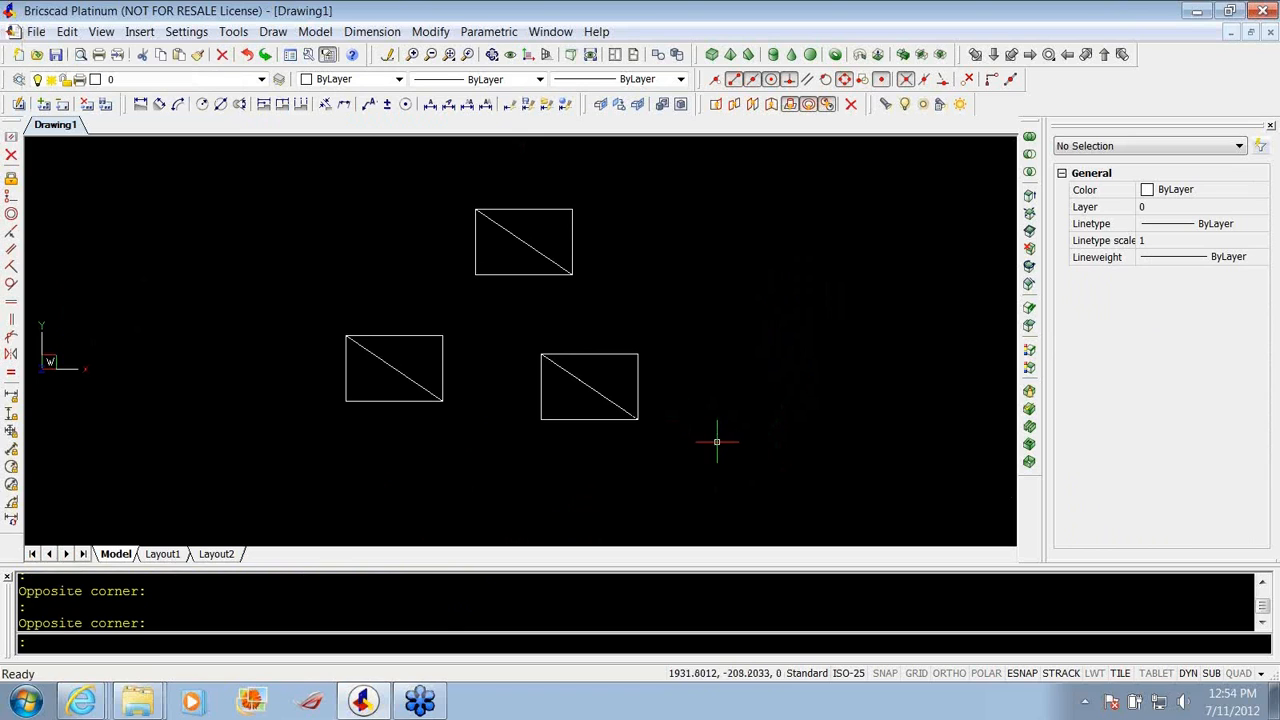
# Export the drawing in AutoCAD ASCII DXF format as Drawing1.dxf to the Materials_Bricscad_Graphics folder.
pyautogui.click(36, 31)
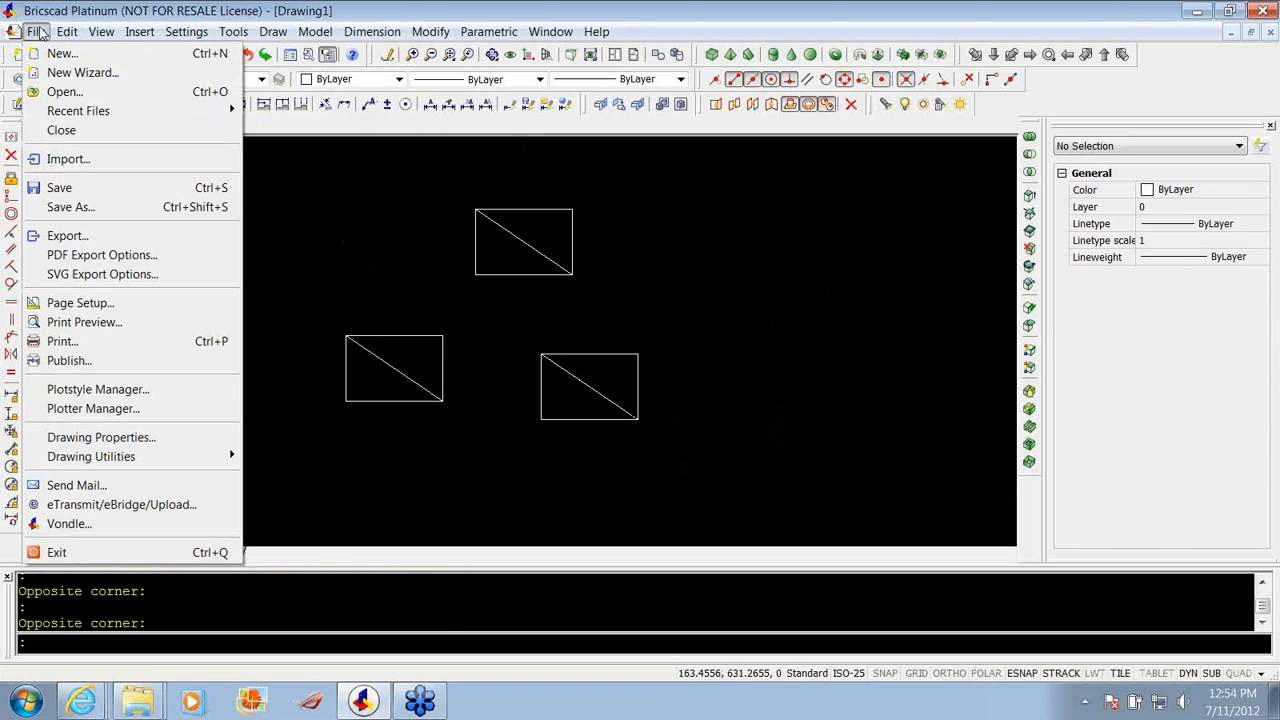
pyautogui.click(86, 237)
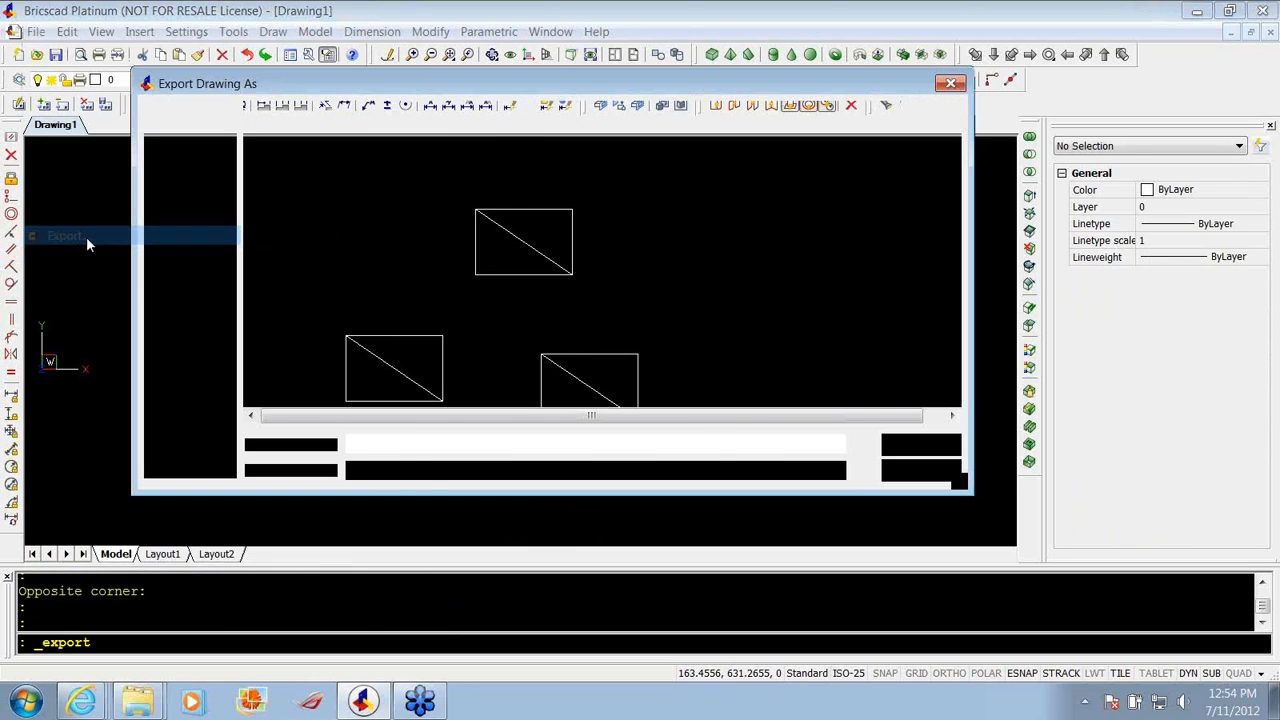
pyautogui.click(482, 471)
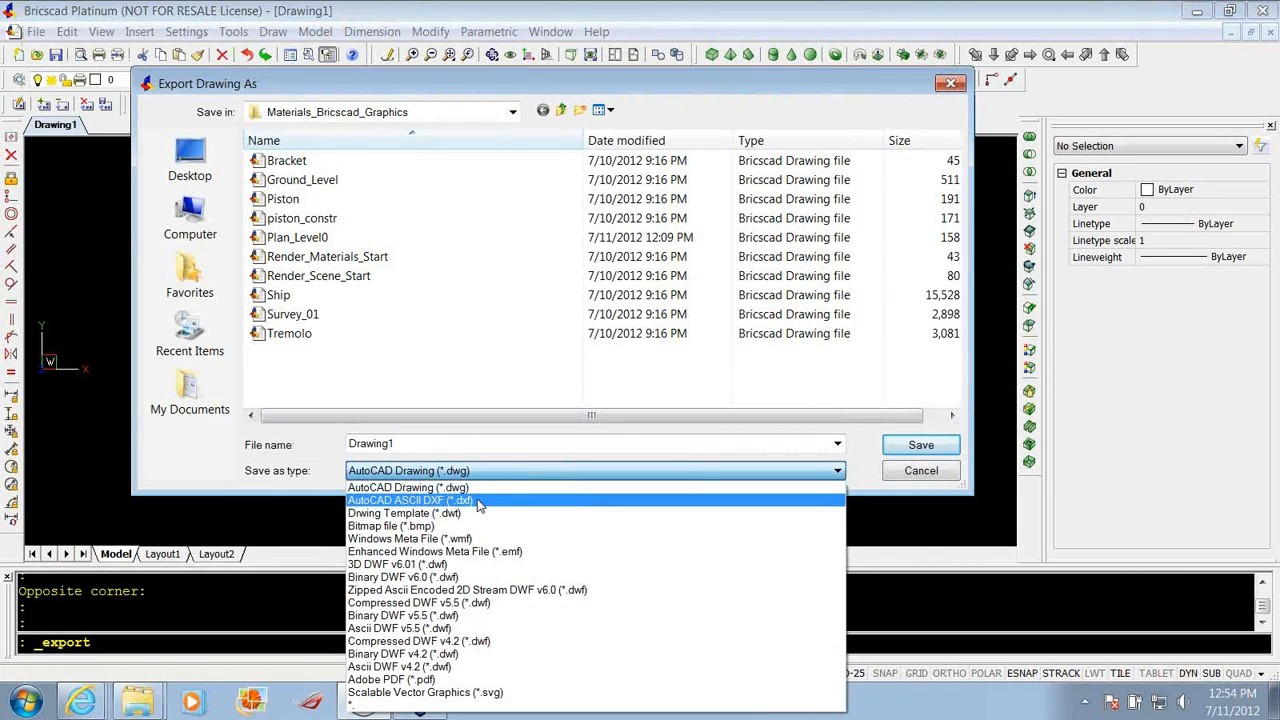
pyautogui.click(477, 501)
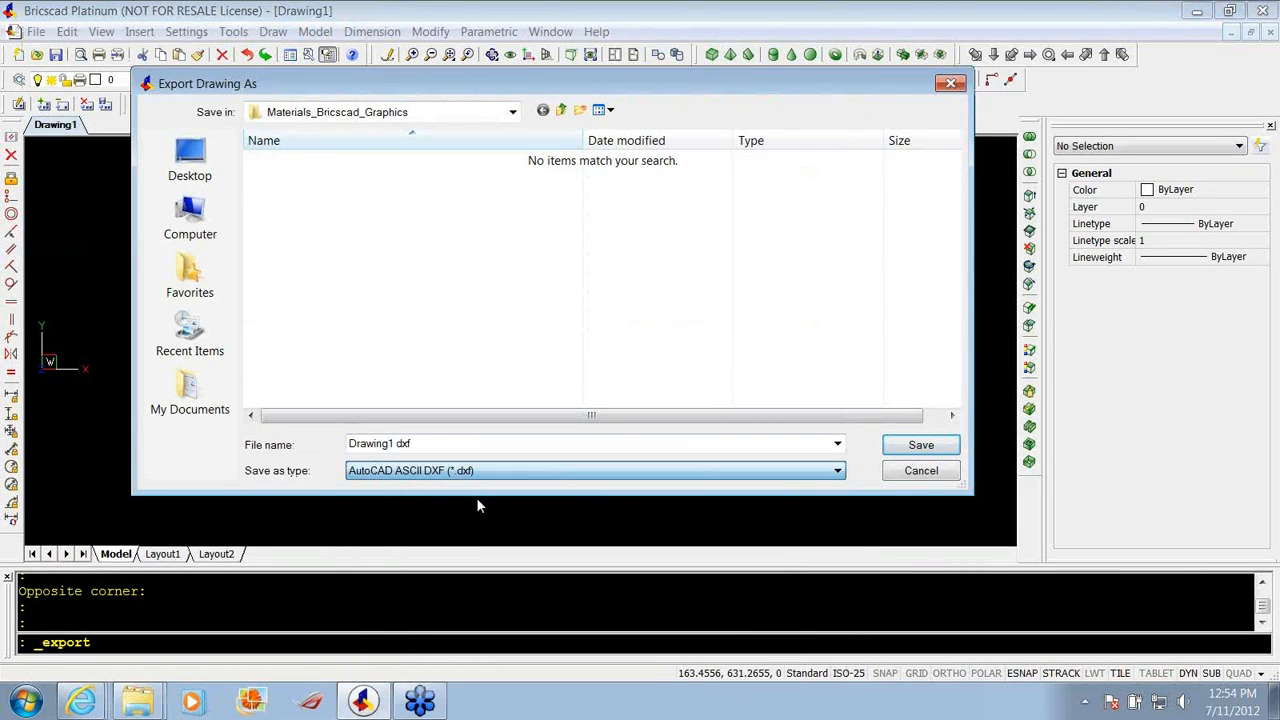
pyautogui.click(920, 447)
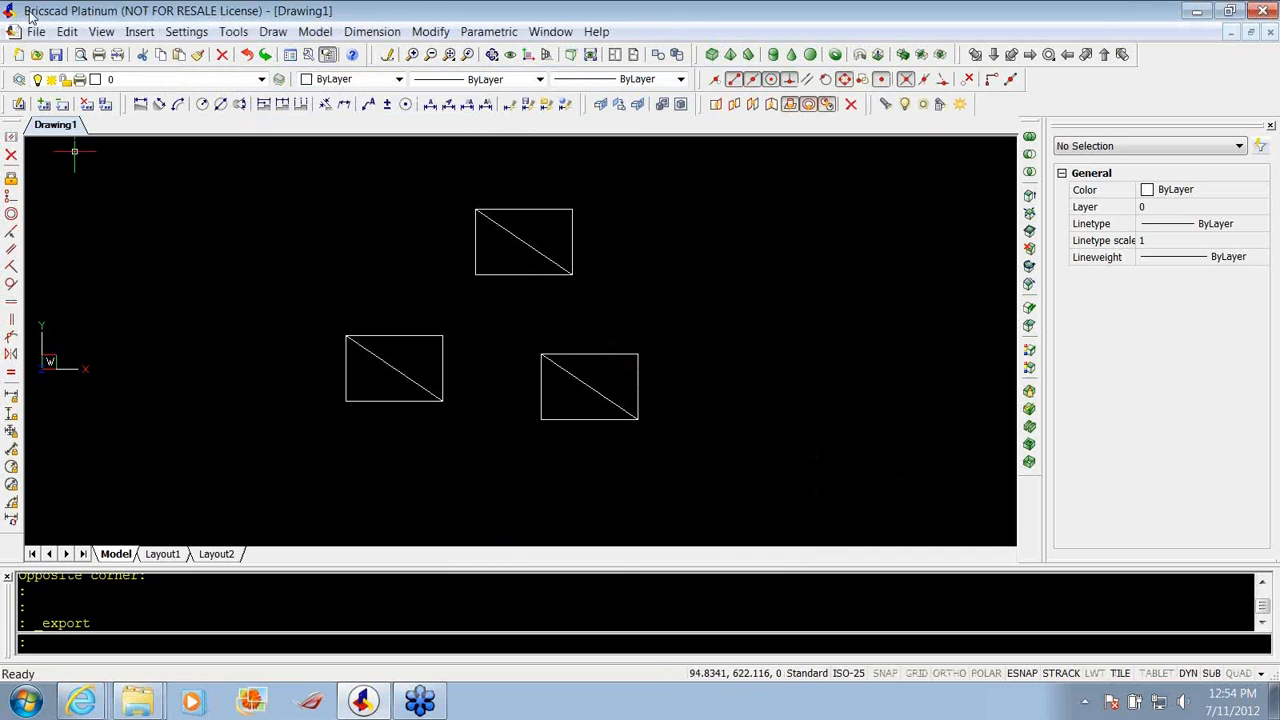
pyautogui.click(35, 31)
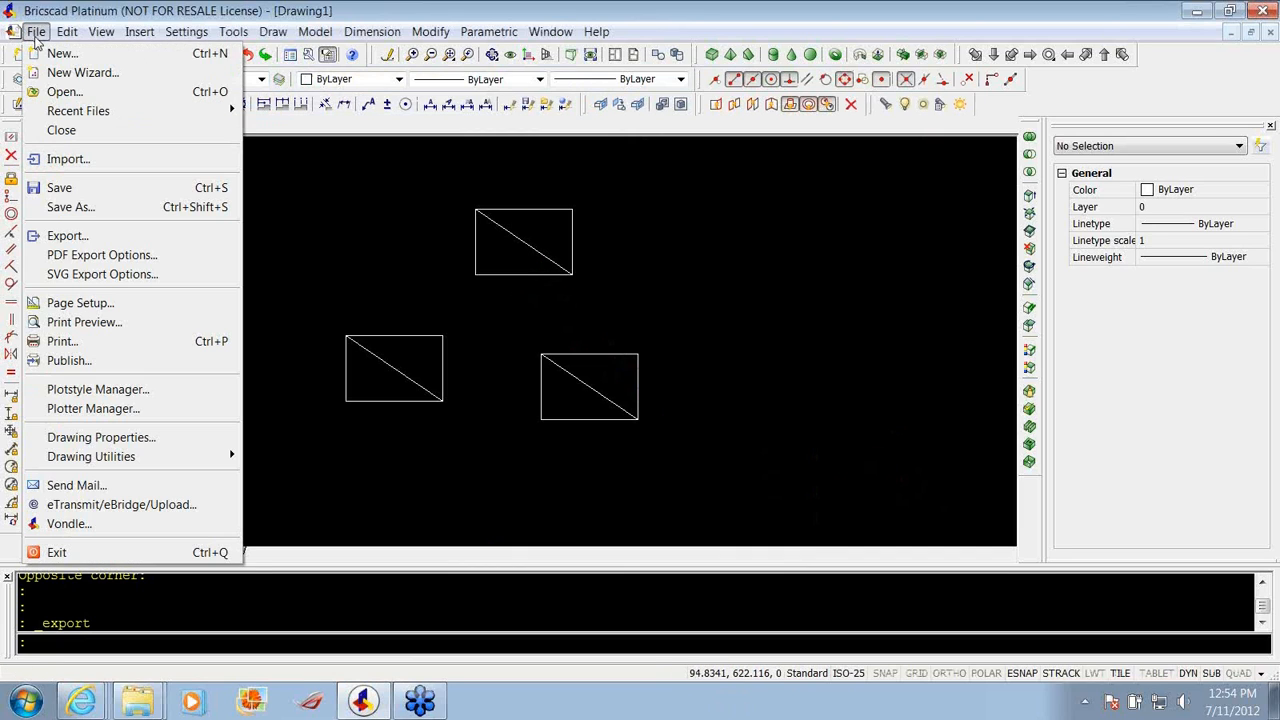
pyautogui.click(63, 92)
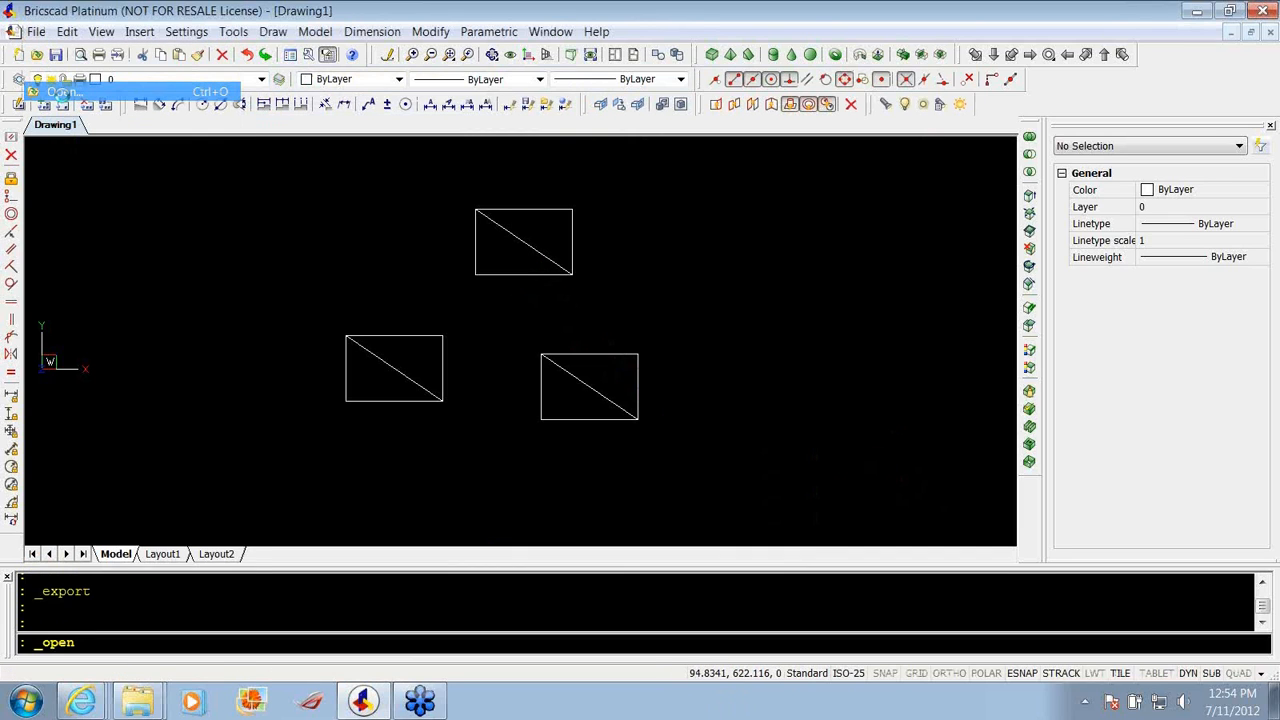
pyautogui.click(192, 162)
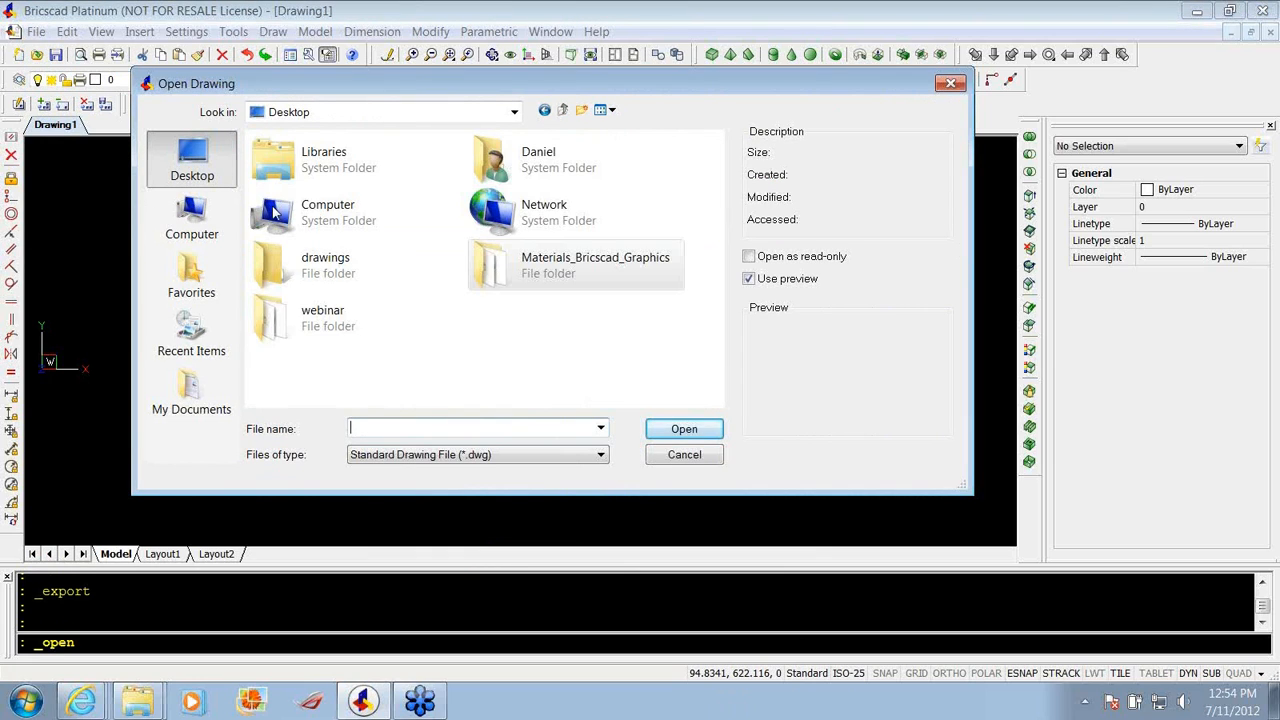
pyautogui.click(685, 454)
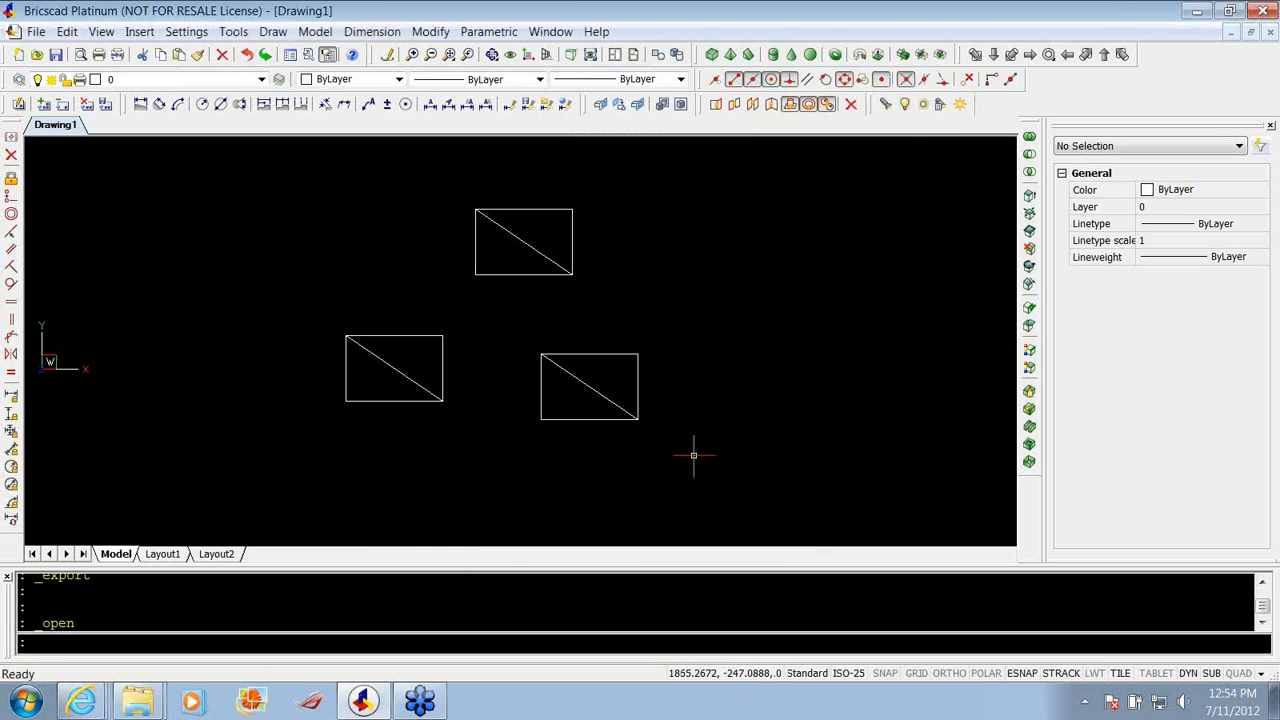